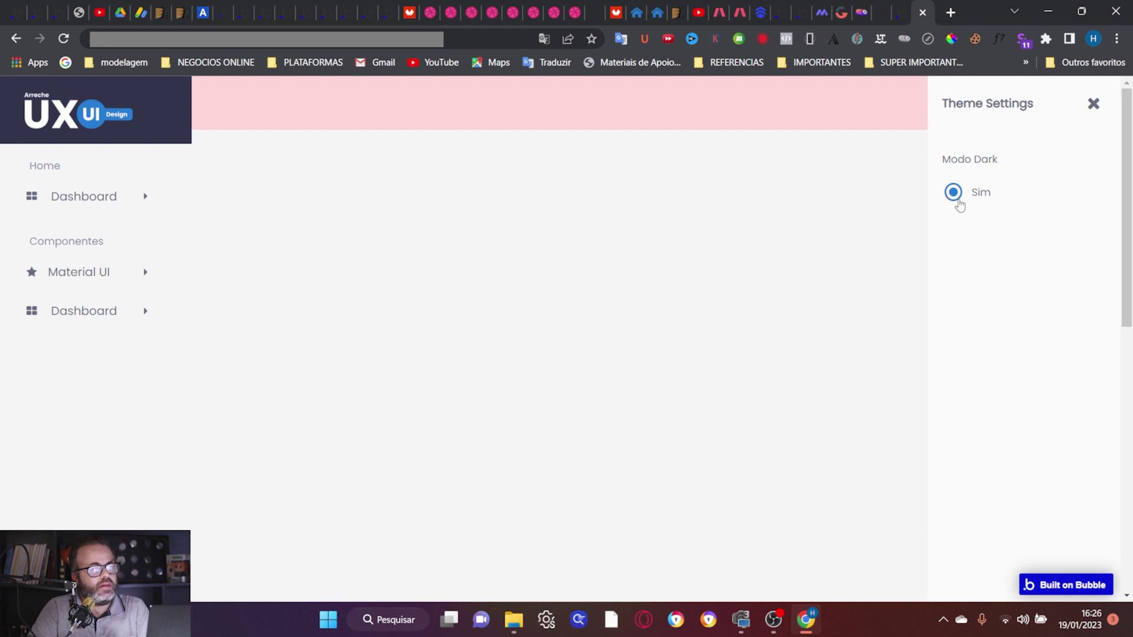
# Step: Try the Modo Dark option in the preview, and return to the index page in the Bubble editor
pyautogui.click(958, 202)
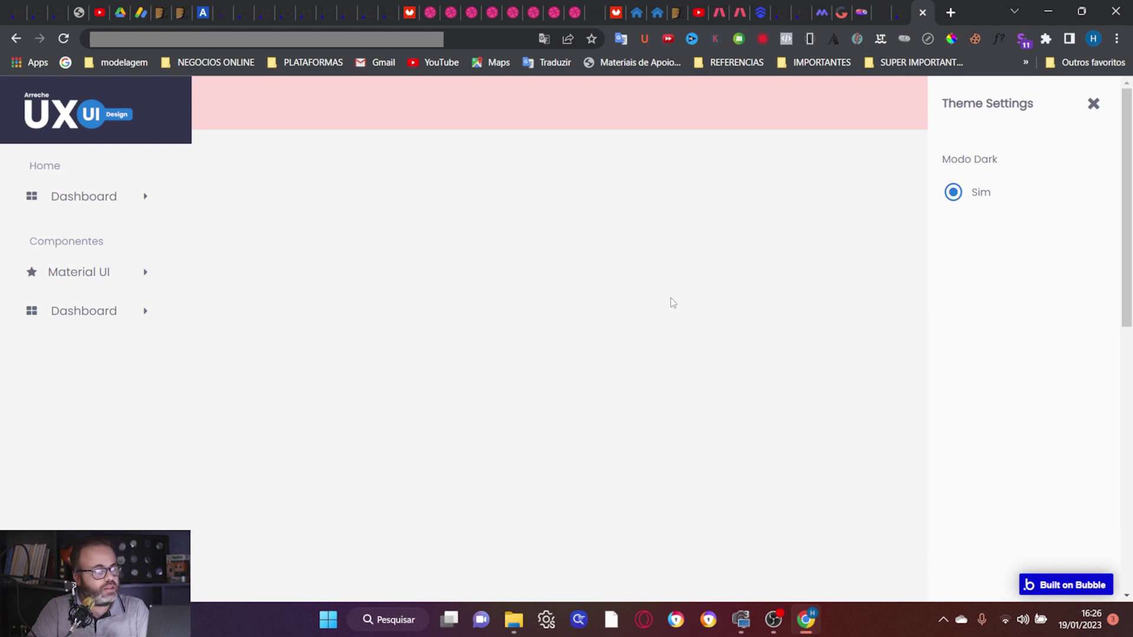
pyautogui.click(901, 8)
pyautogui.click(480, 271)
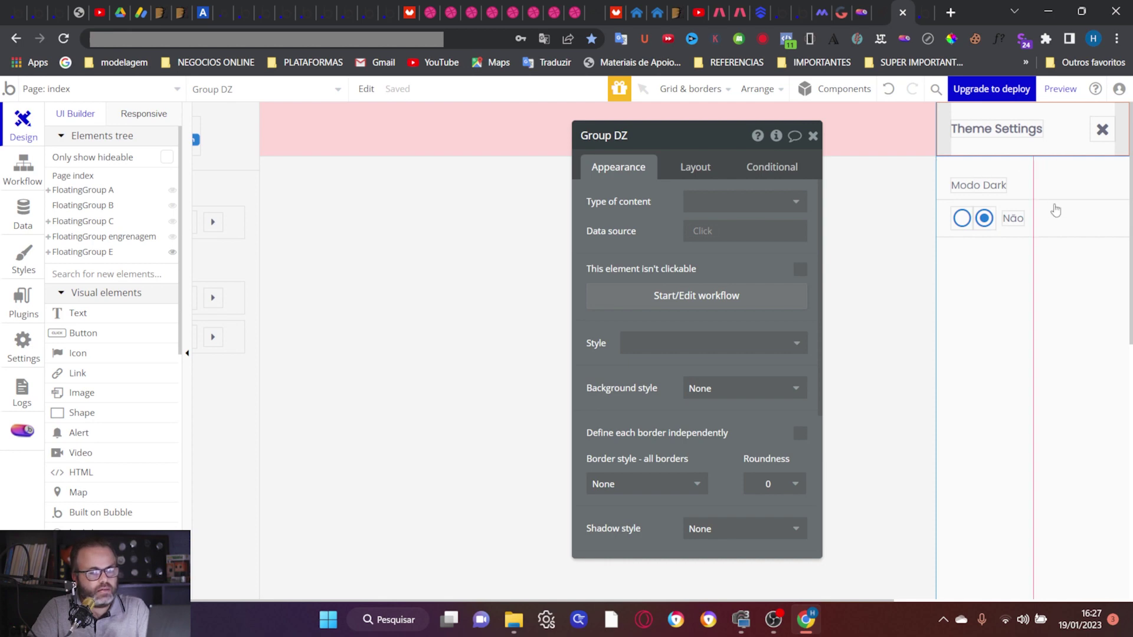
pyautogui.click(974, 322)
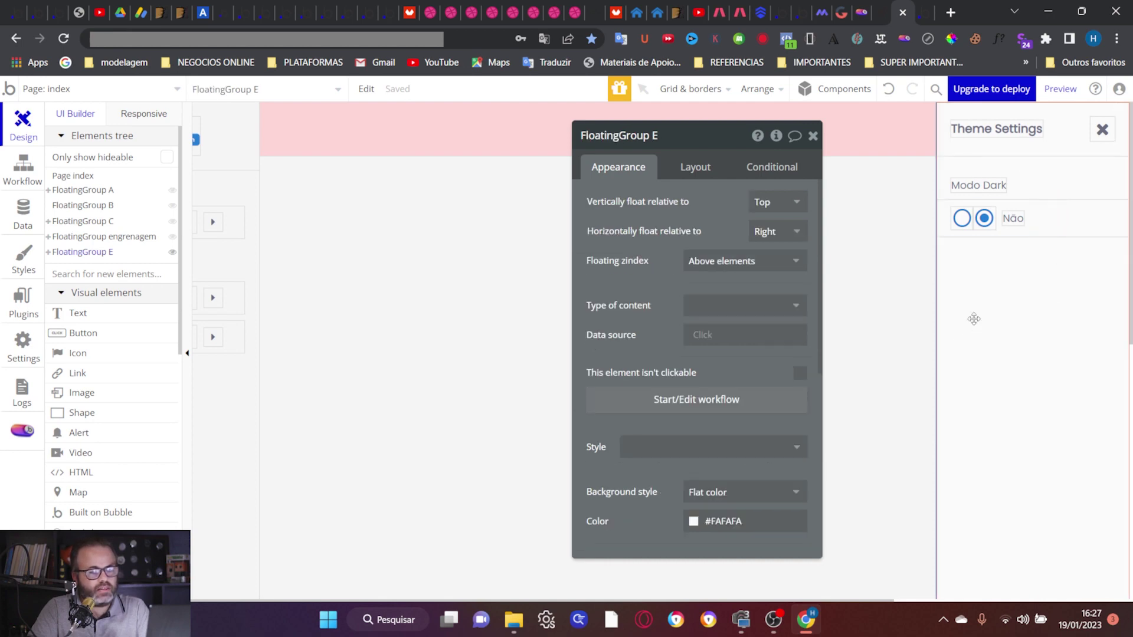
# Step: Give the Theme Settings header group a flat background color of #F5F5F5
pyautogui.click(1059, 124)
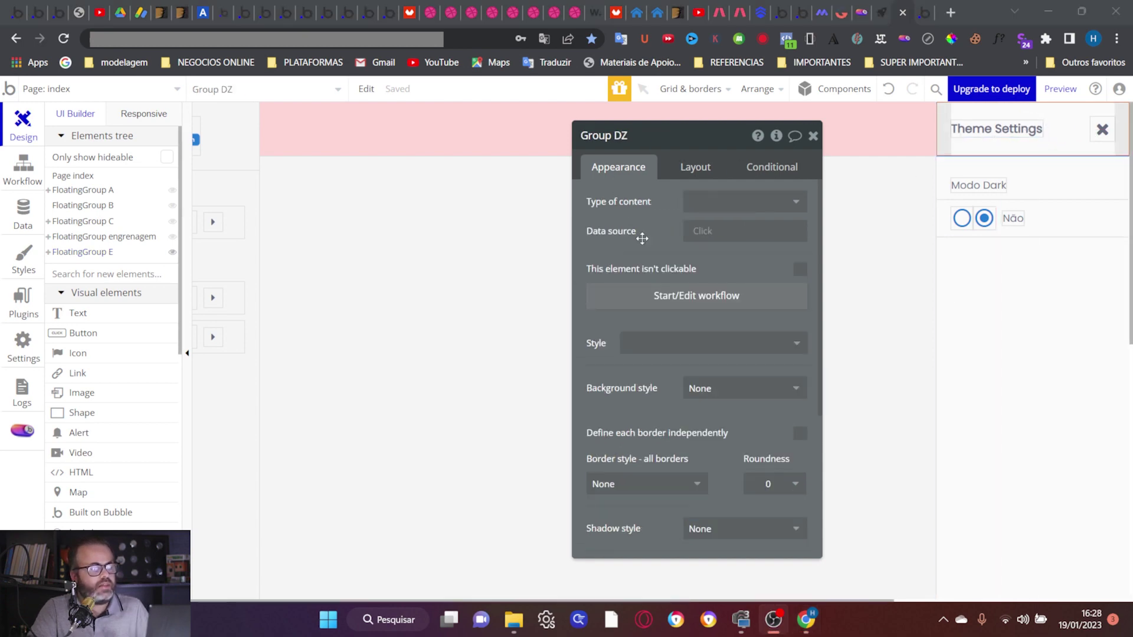
pyautogui.scroll(-4, 642, 238)
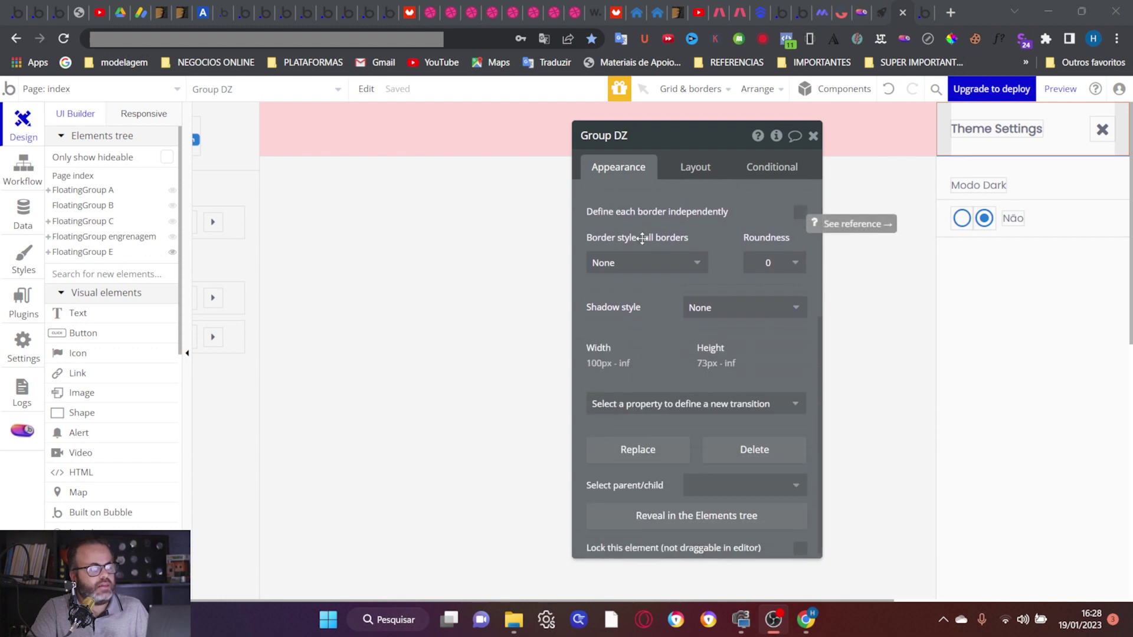
pyautogui.scroll(4, 642, 238)
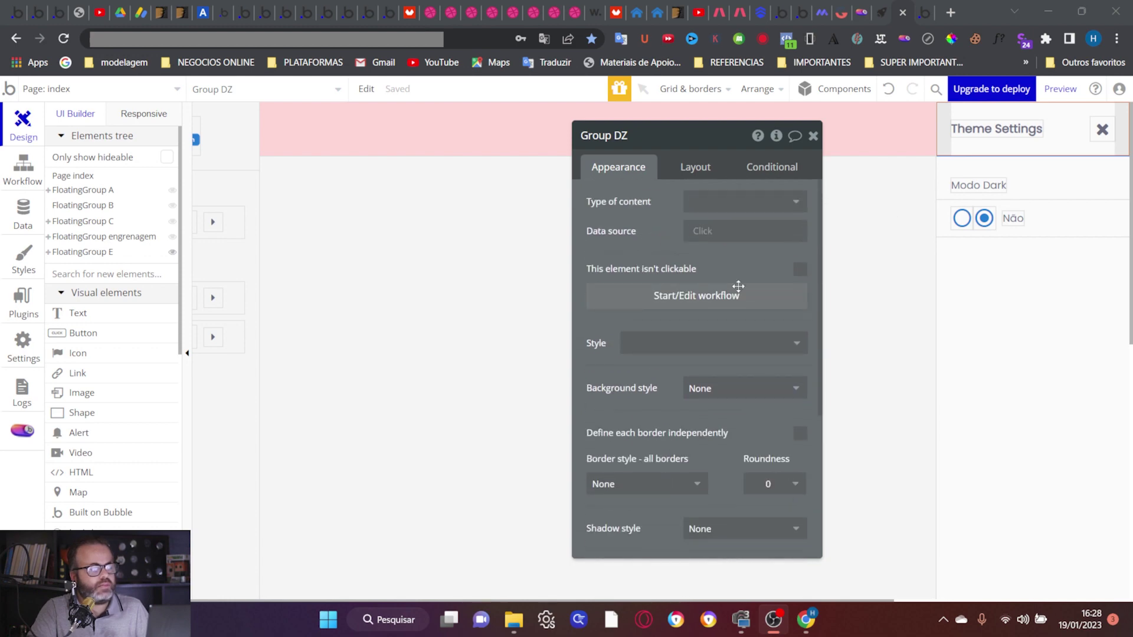
pyautogui.scroll(-1, 762, 322)
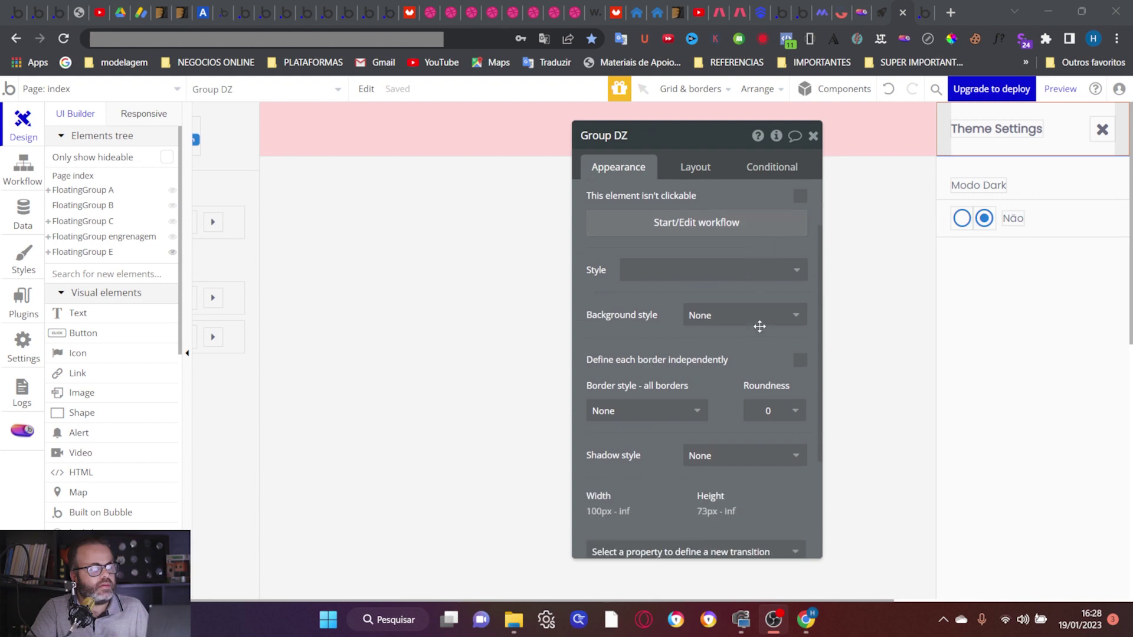
pyautogui.click(748, 314)
pyautogui.click(726, 358)
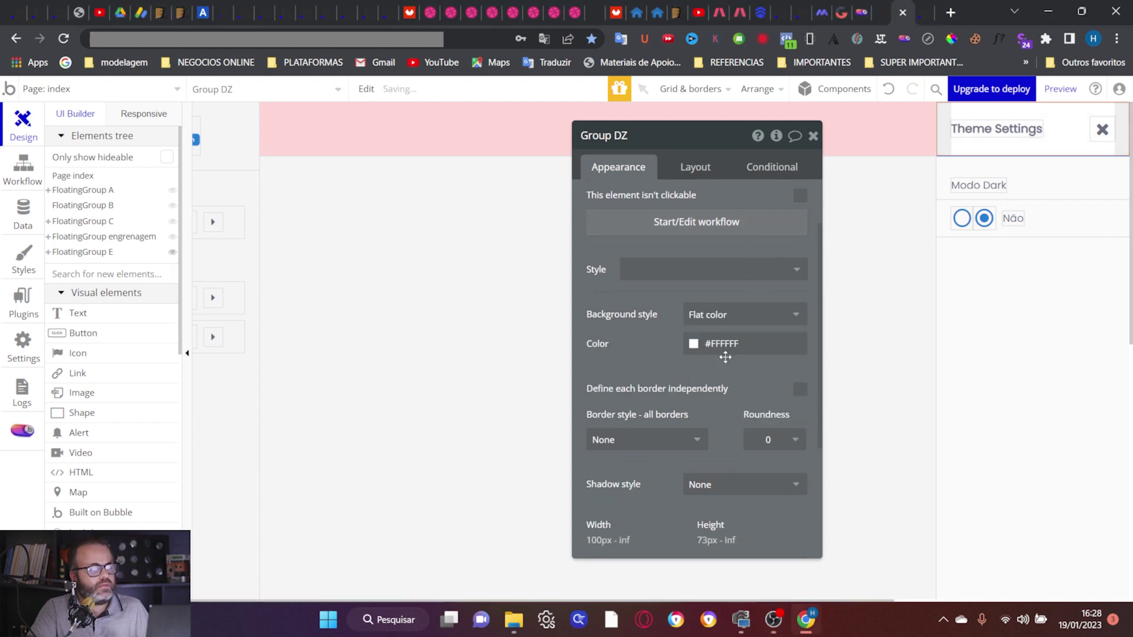
pyautogui.doubleClick(722, 345)
pyautogui.write('#F5F5F5')
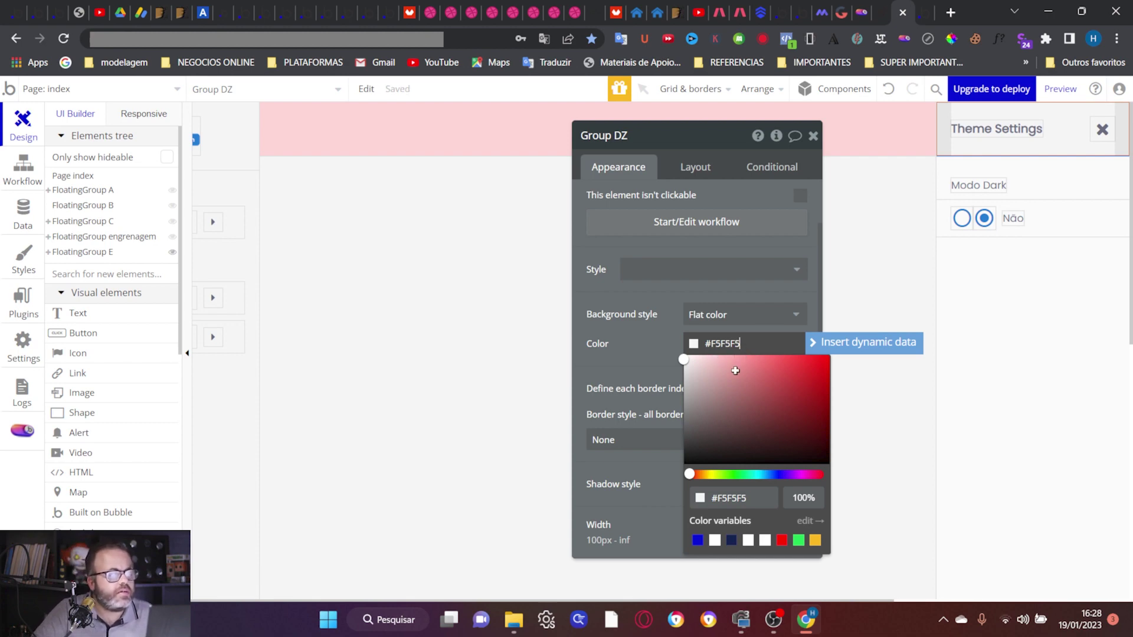
pyautogui.click(665, 363)
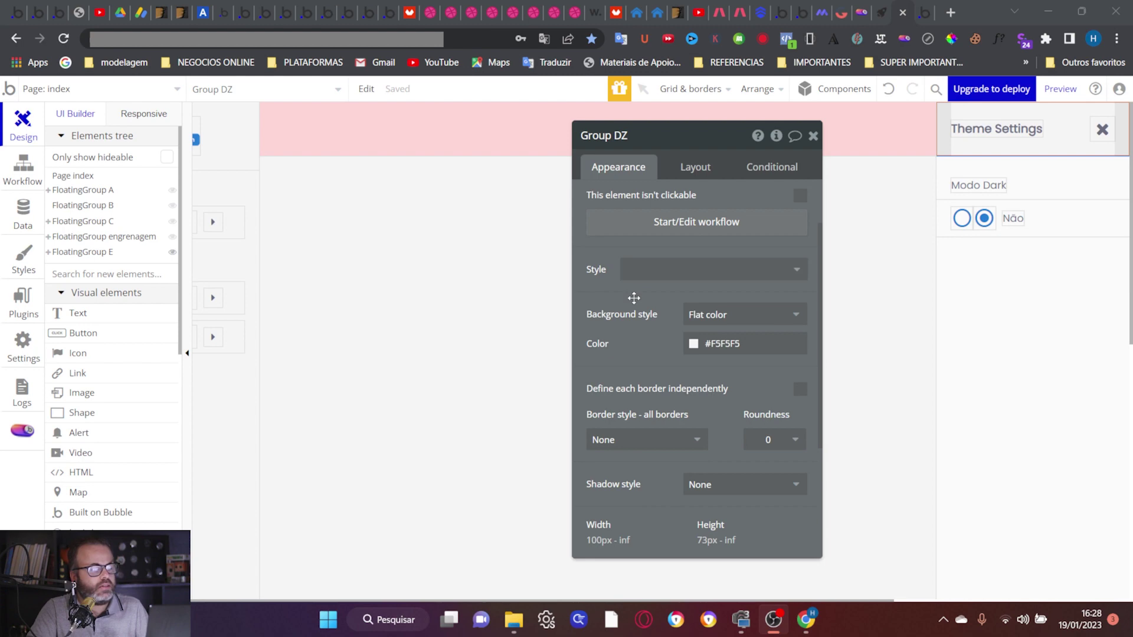
# Step: Define the header group's borders independently and make its bottom border solid with color #EBEBEB
pyautogui.scroll(-1, 634, 298)
pyautogui.scroll(-1, 761, 256)
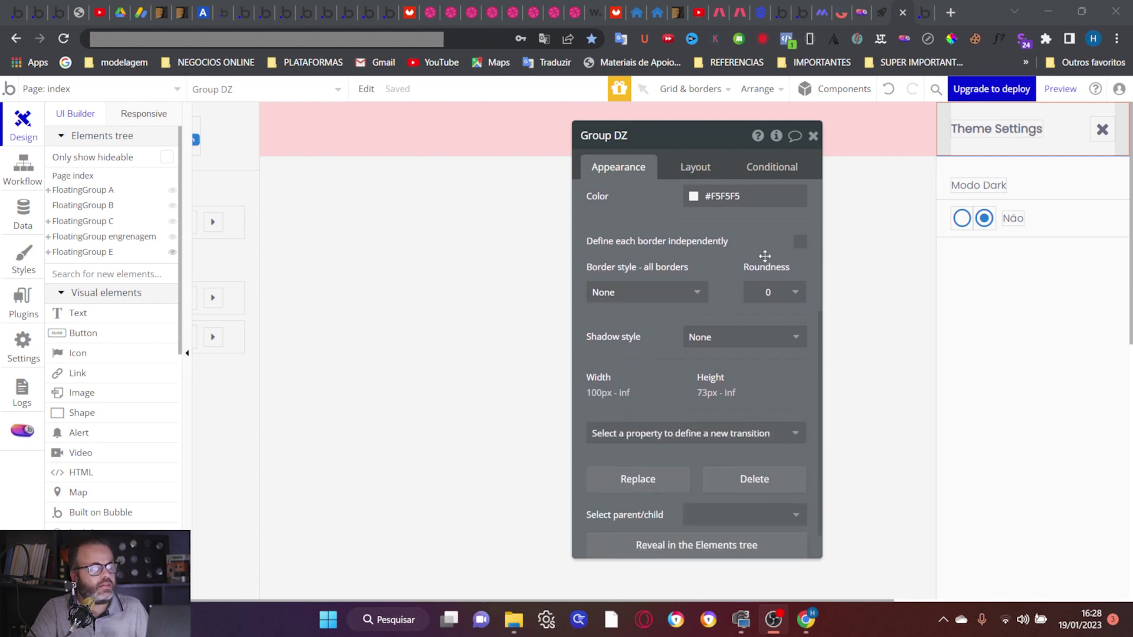
pyautogui.click(801, 242)
pyautogui.scroll(-1, 735, 266)
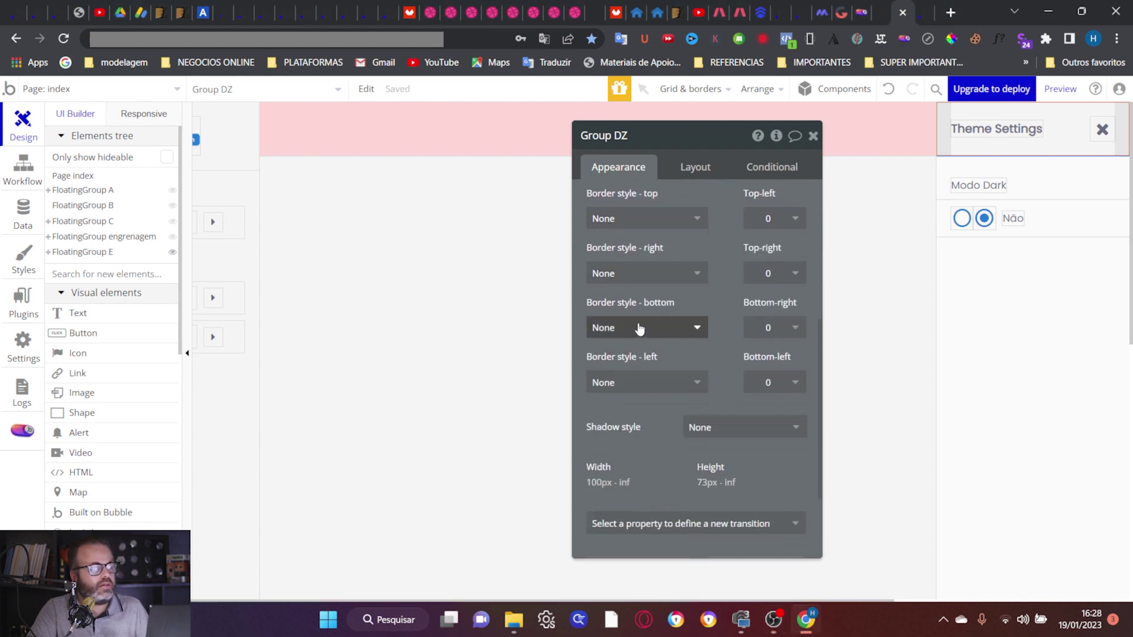
pyautogui.click(652, 327)
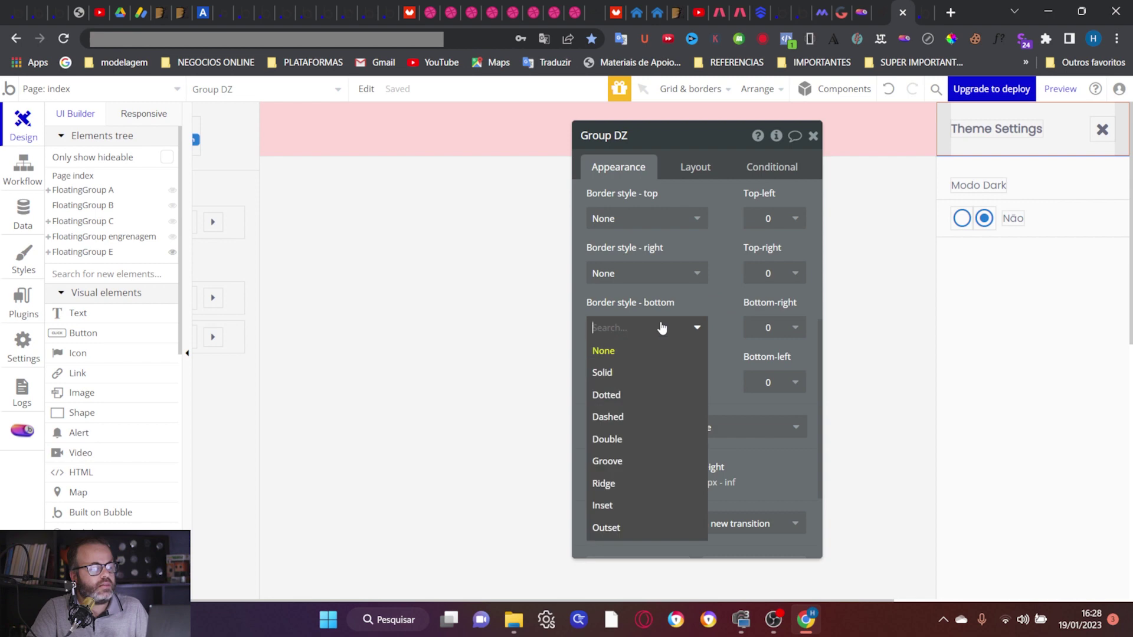
pyautogui.click(625, 373)
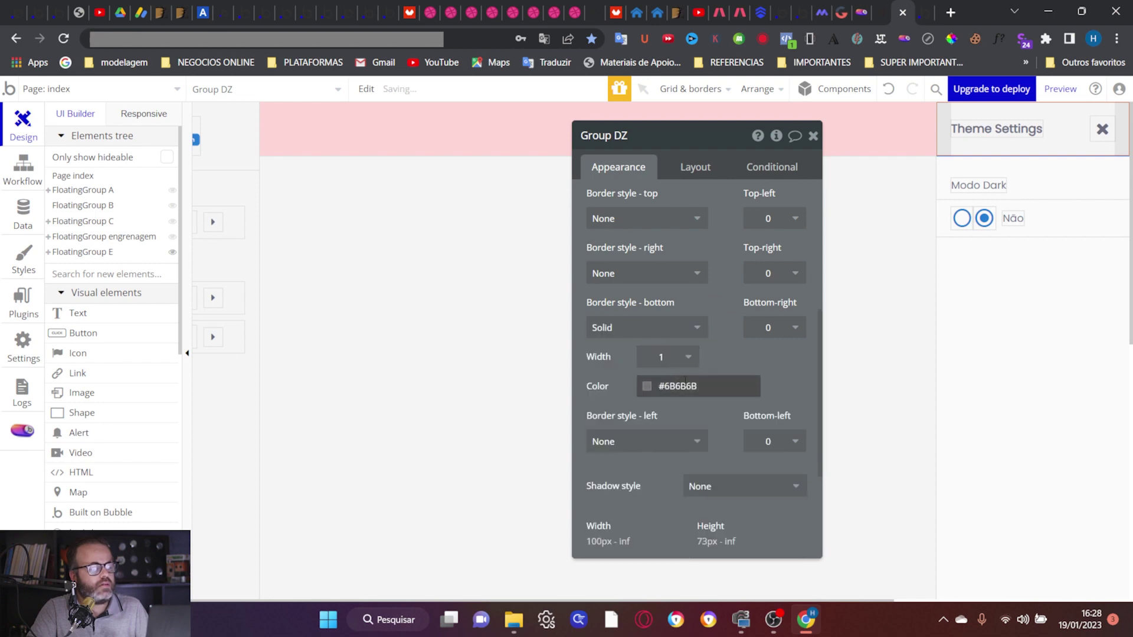
pyautogui.click(685, 380)
pyautogui.write('#EBEBEB')
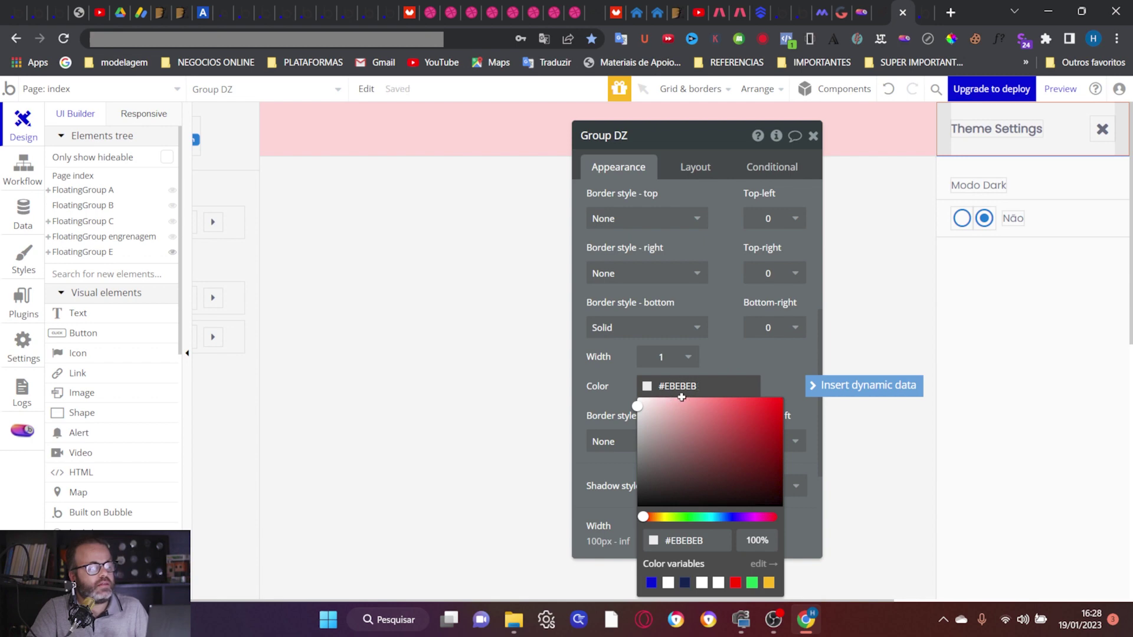
pyautogui.click(735, 360)
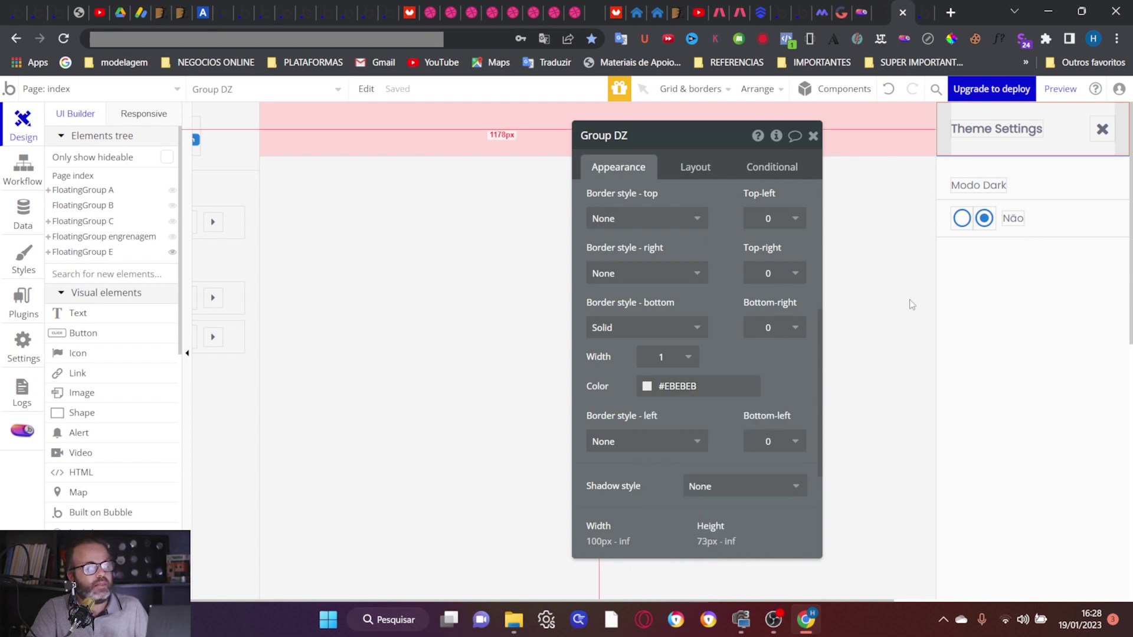
# Step: Add a condition to the group holding the Modo Dark radio icons that applies when This Group is hovered
pyautogui.click(1062, 227)
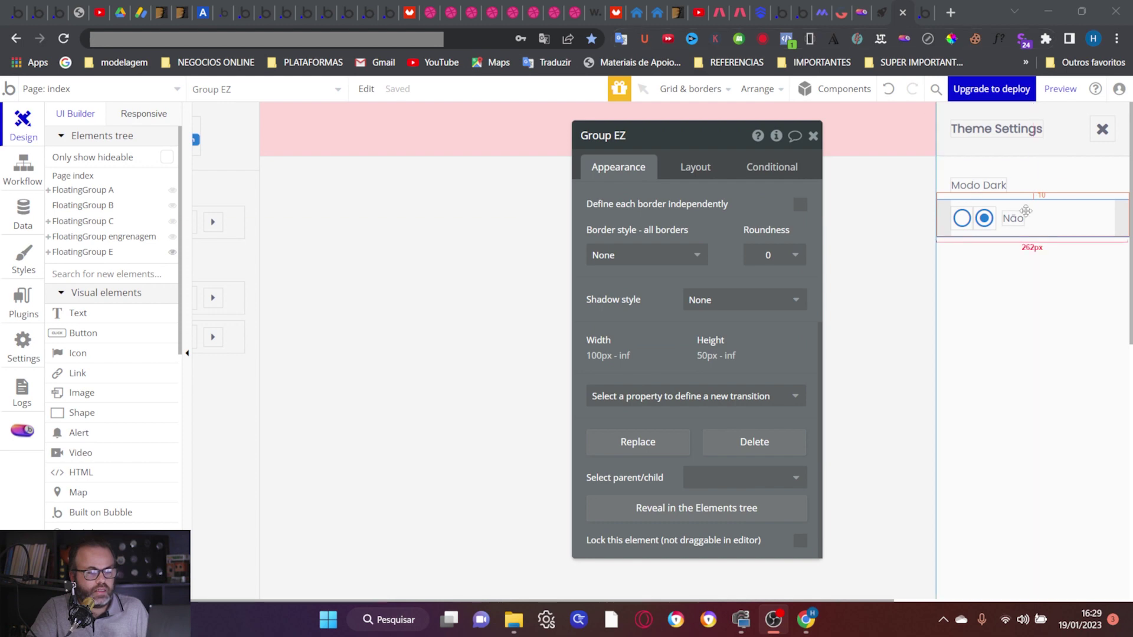
pyautogui.click(787, 169)
pyautogui.click(705, 199)
pyautogui.click(635, 210)
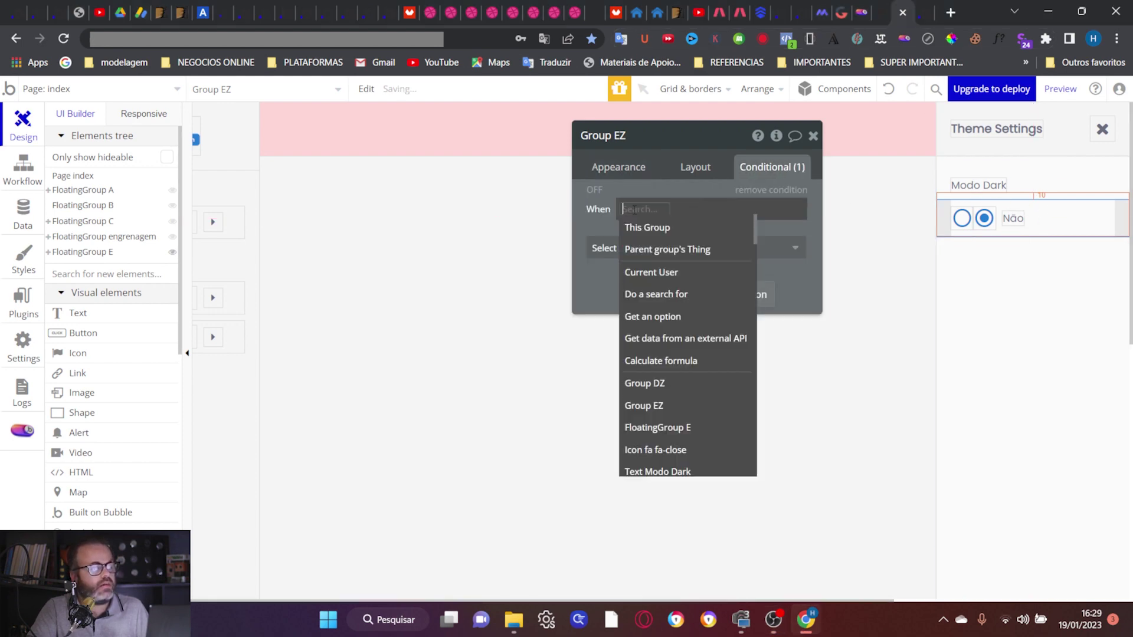
pyautogui.click(628, 226)
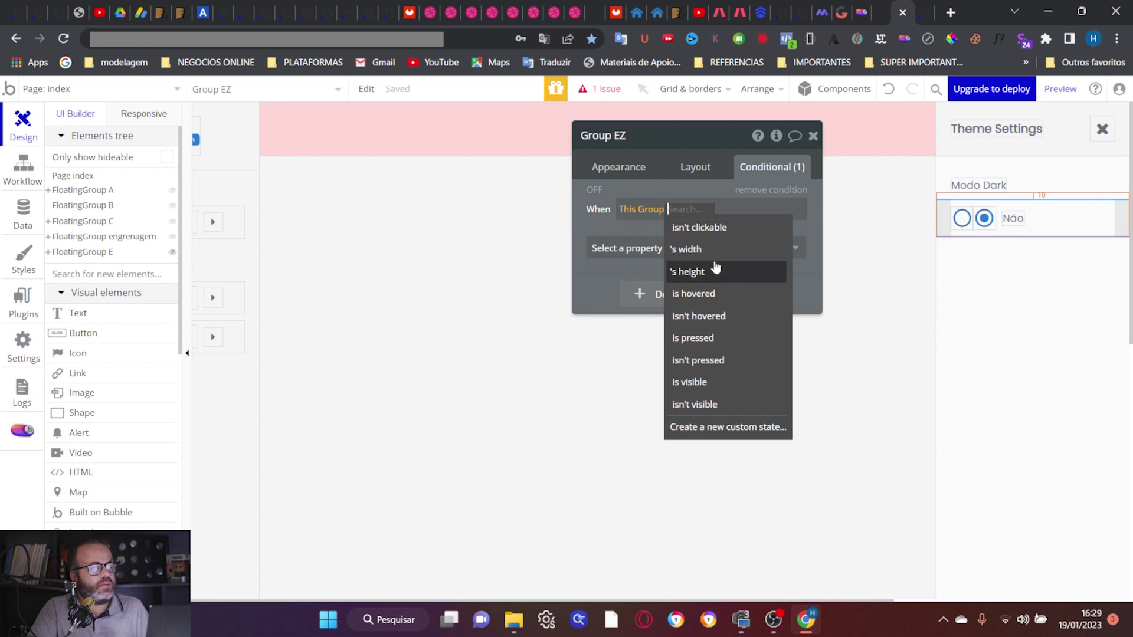
pyautogui.click(730, 293)
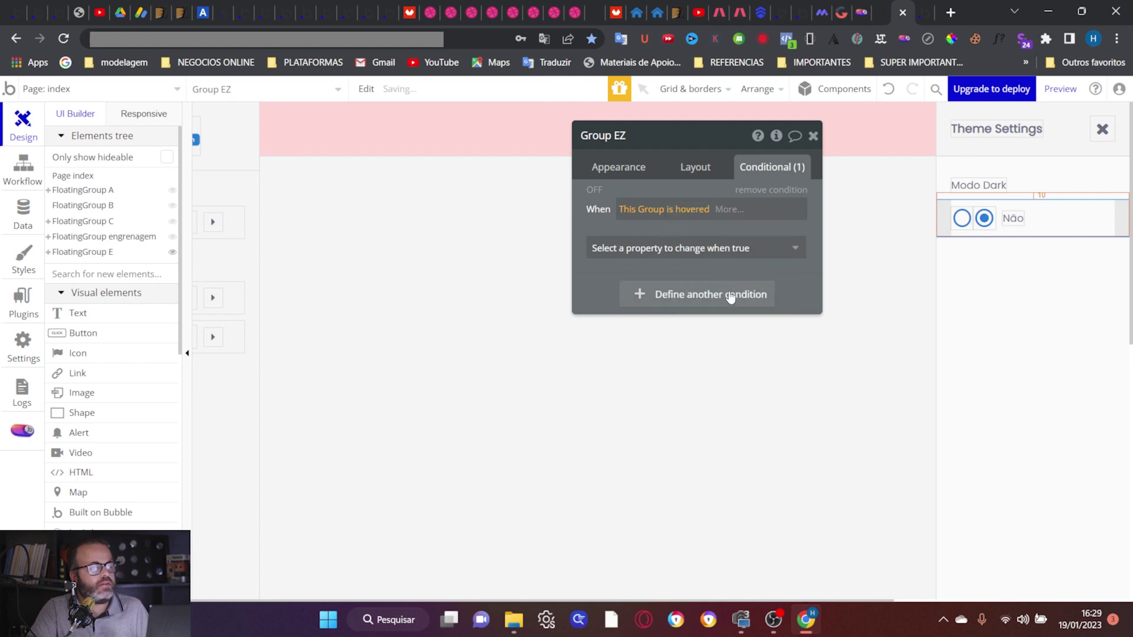
# Step: Make the hover condition change the group's background style to Flat color with background color #F5F5F5
pyautogui.click(720, 251)
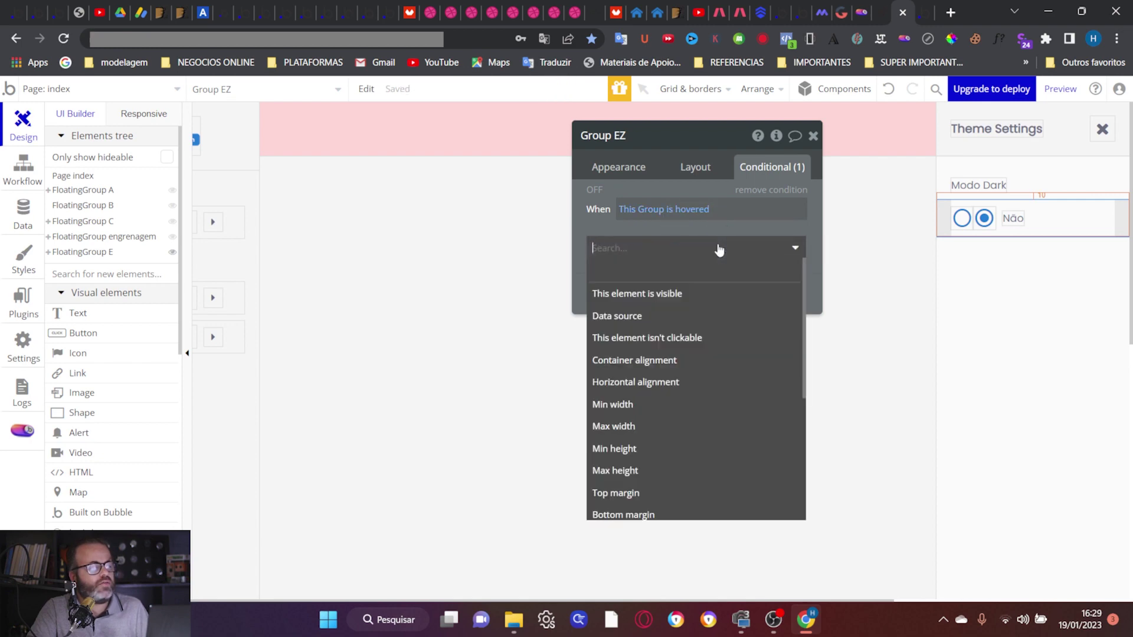
pyautogui.write('BA')
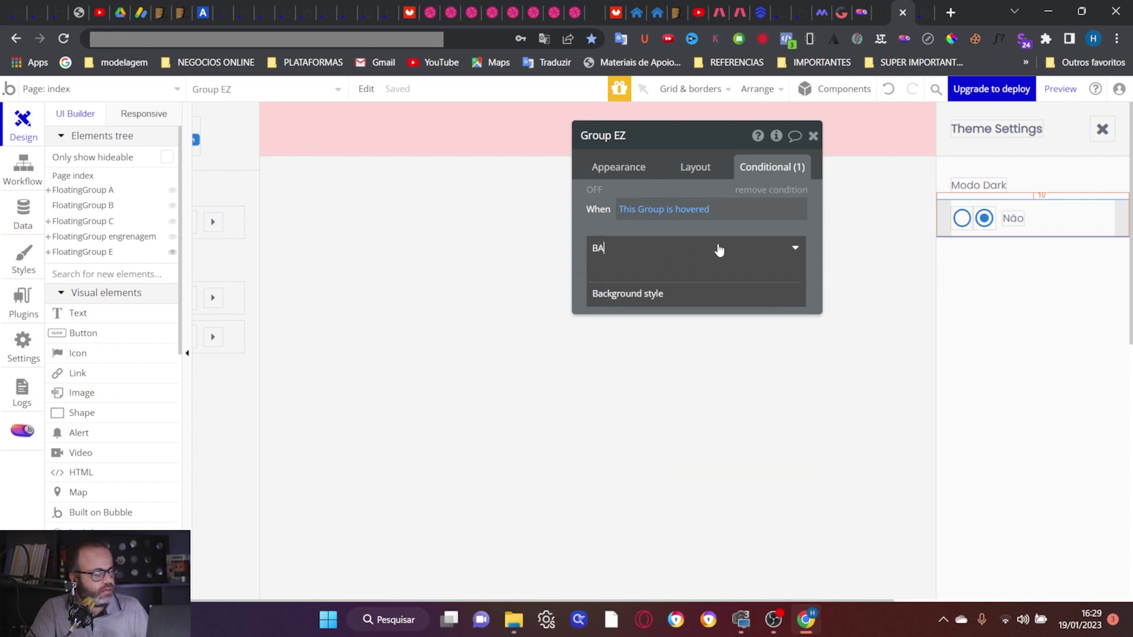
pyautogui.click(682, 293)
pyautogui.click(709, 247)
pyautogui.click(717, 287)
pyautogui.click(682, 281)
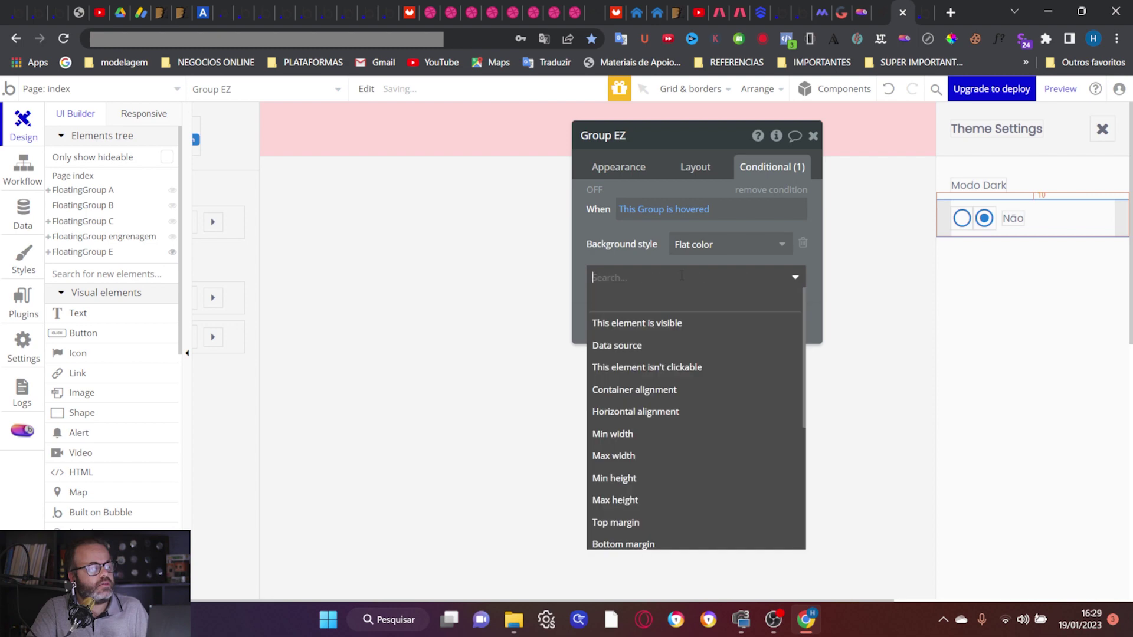
pyautogui.write('co')
pyautogui.click(685, 345)
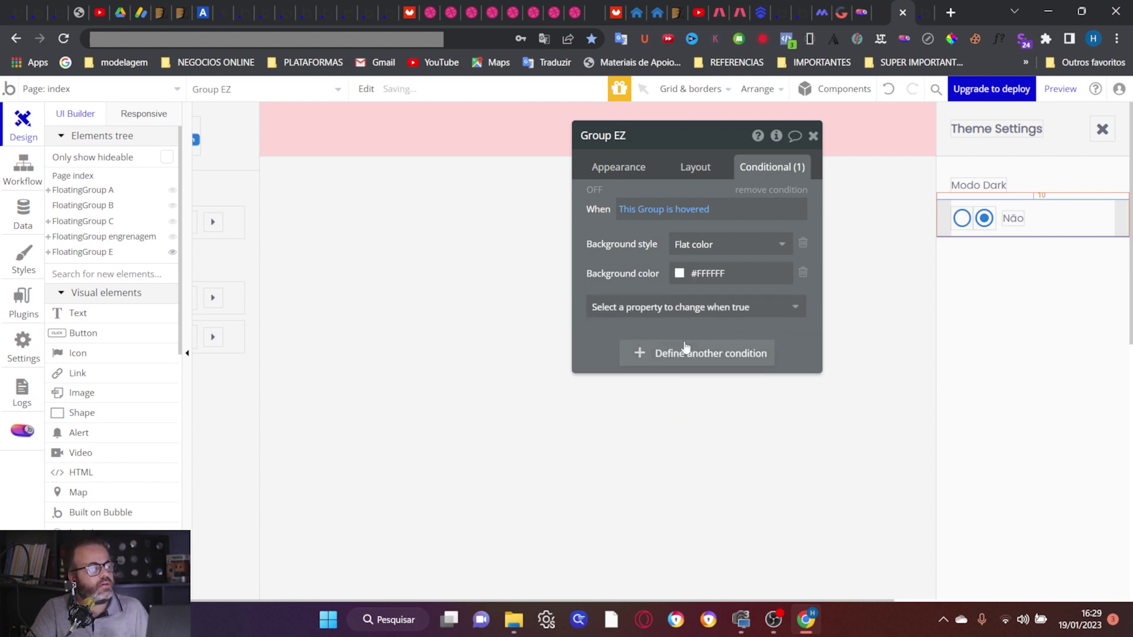
pyautogui.click(713, 277)
pyautogui.write('#F5F5F5')
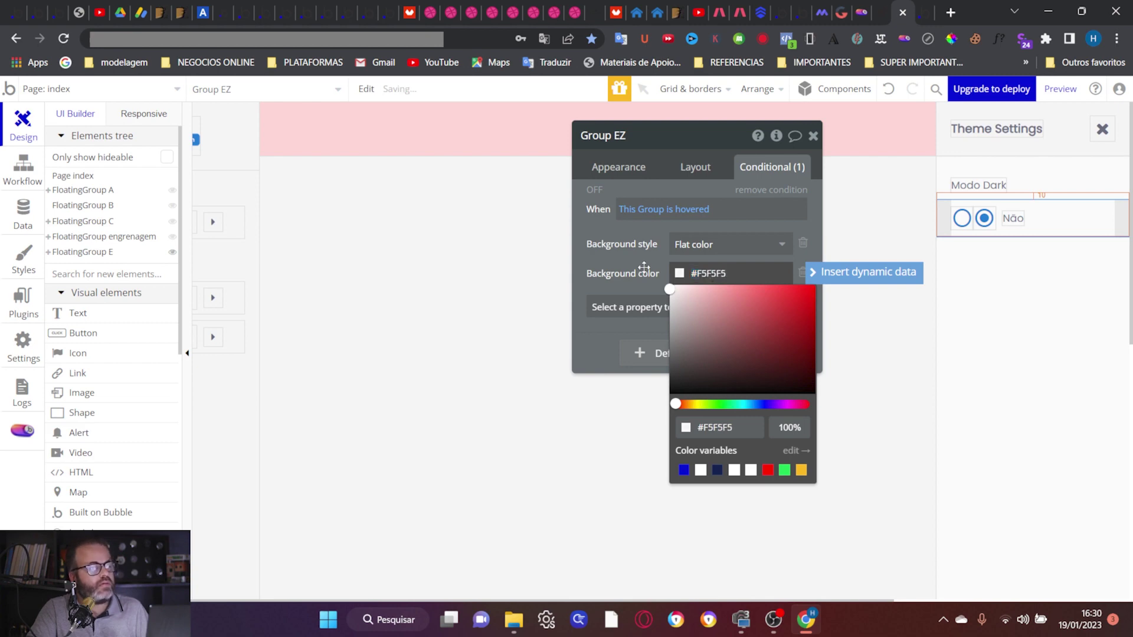
pyautogui.click(644, 267)
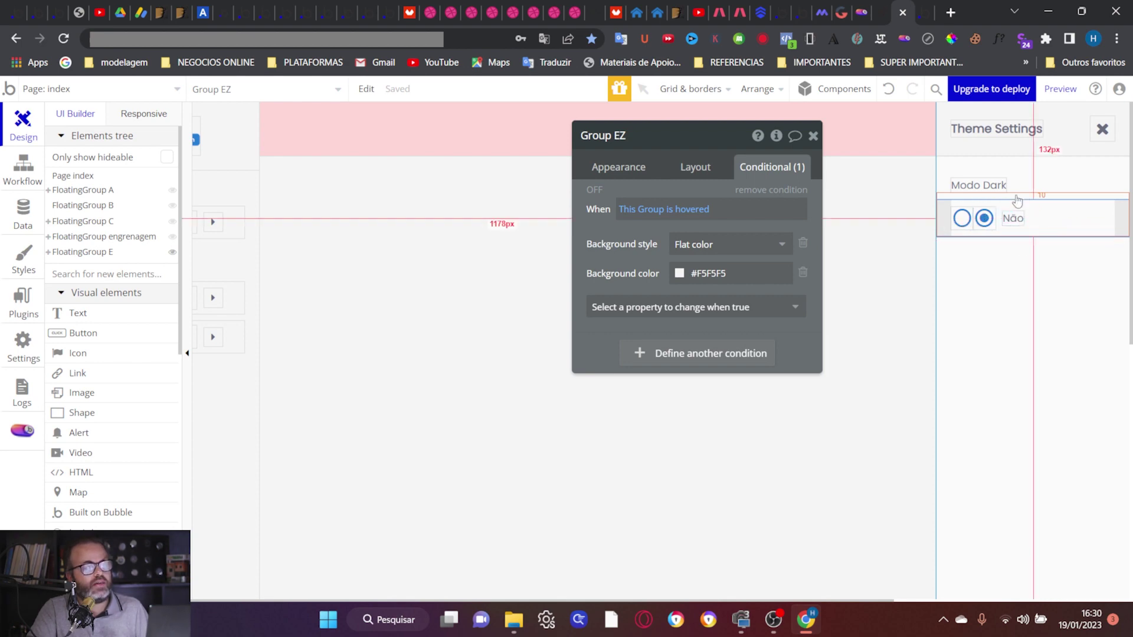
# Step: Duplicate the Modo Dark label and move the copy below the radio option row
pyautogui.click(982, 186)
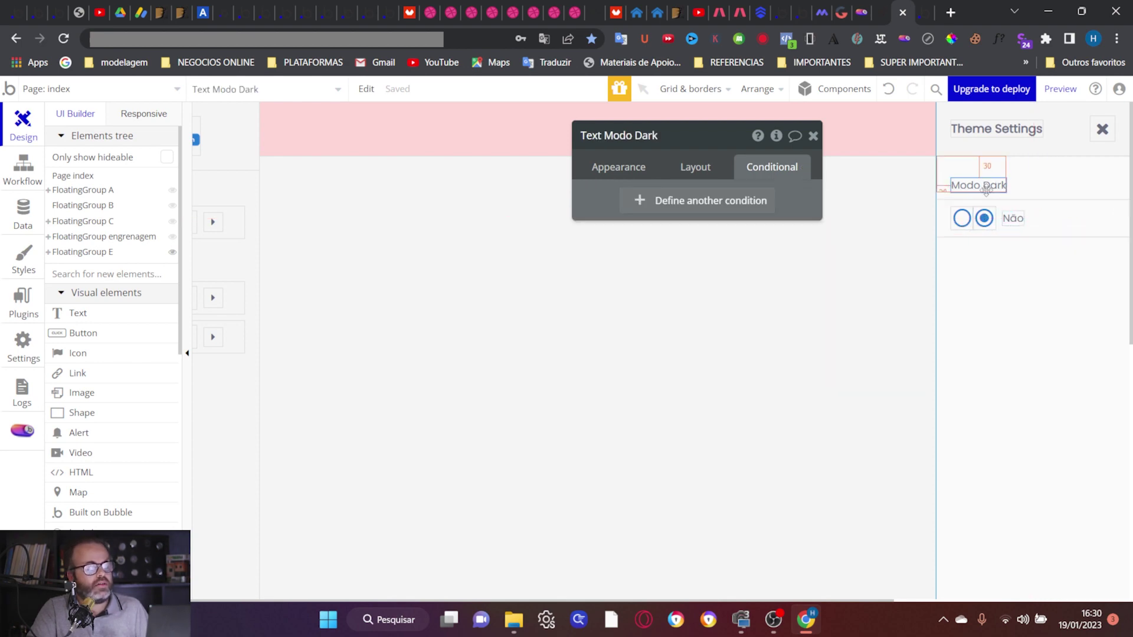
pyautogui.hotkey('ctrl', 'v')
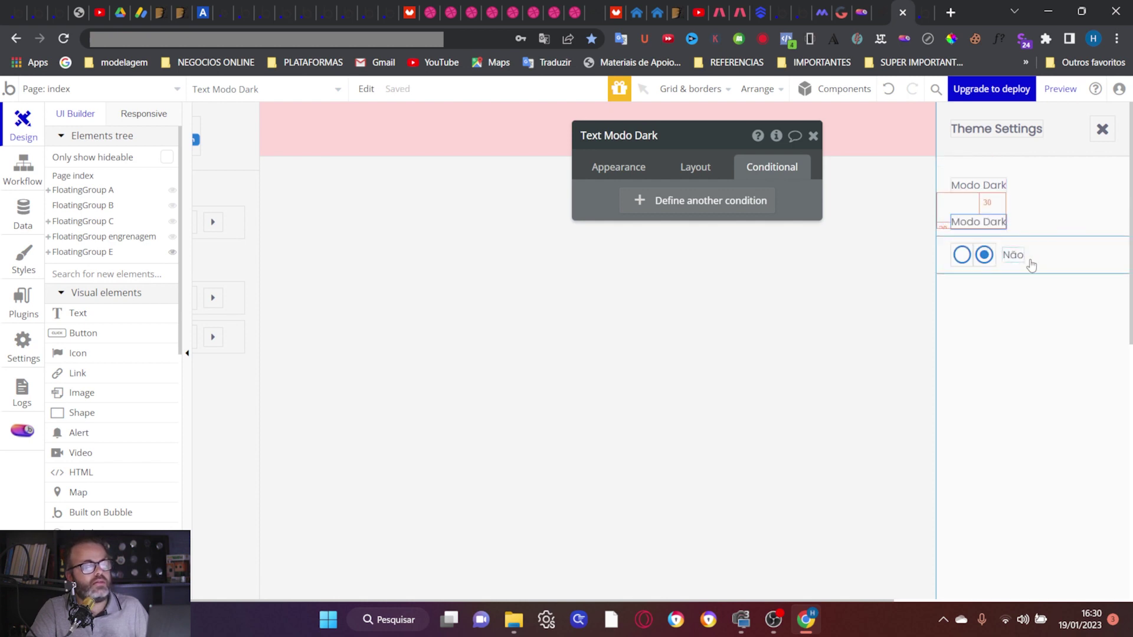
pyautogui.click(698, 172)
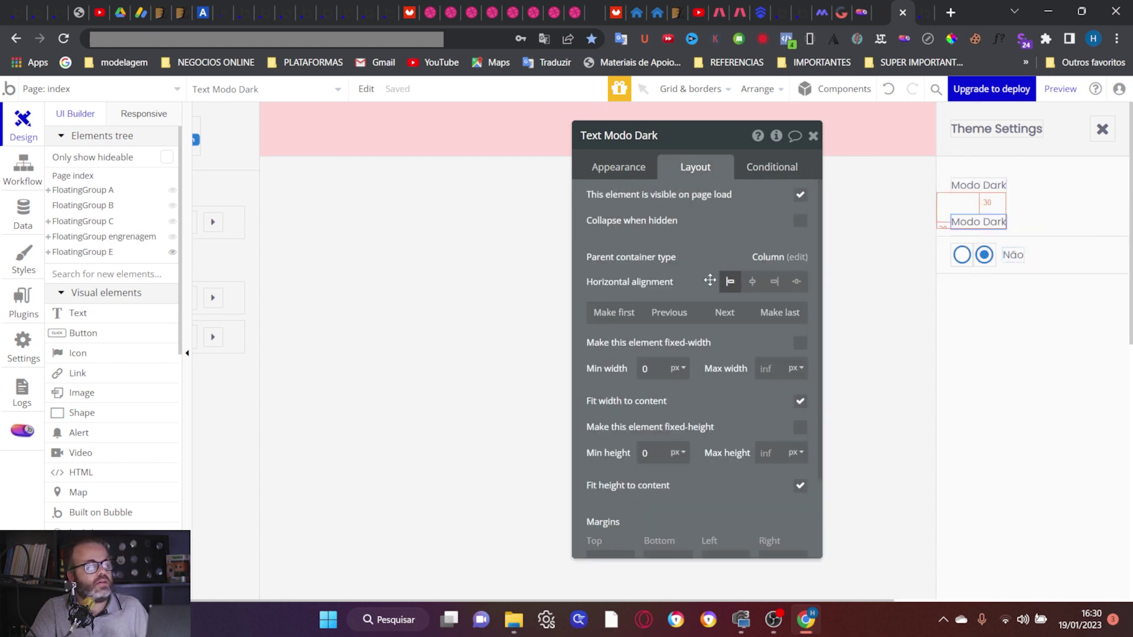
pyautogui.click(727, 318)
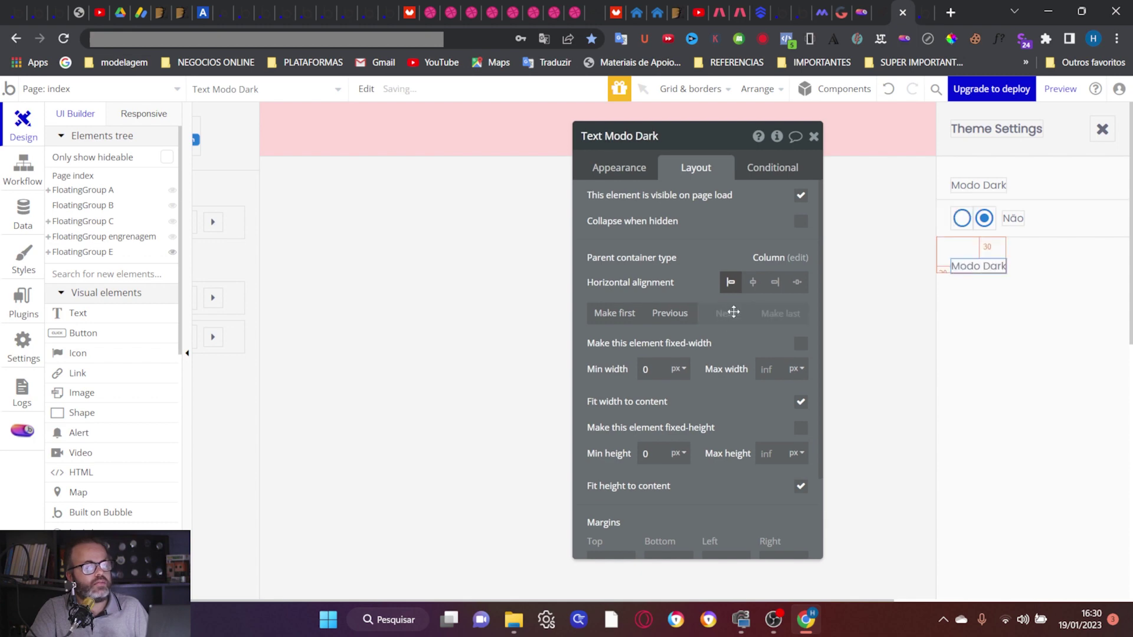
# Step: Duplicate the radio option row and move the copy below the second Modo Dark label
pyautogui.click(1045, 214)
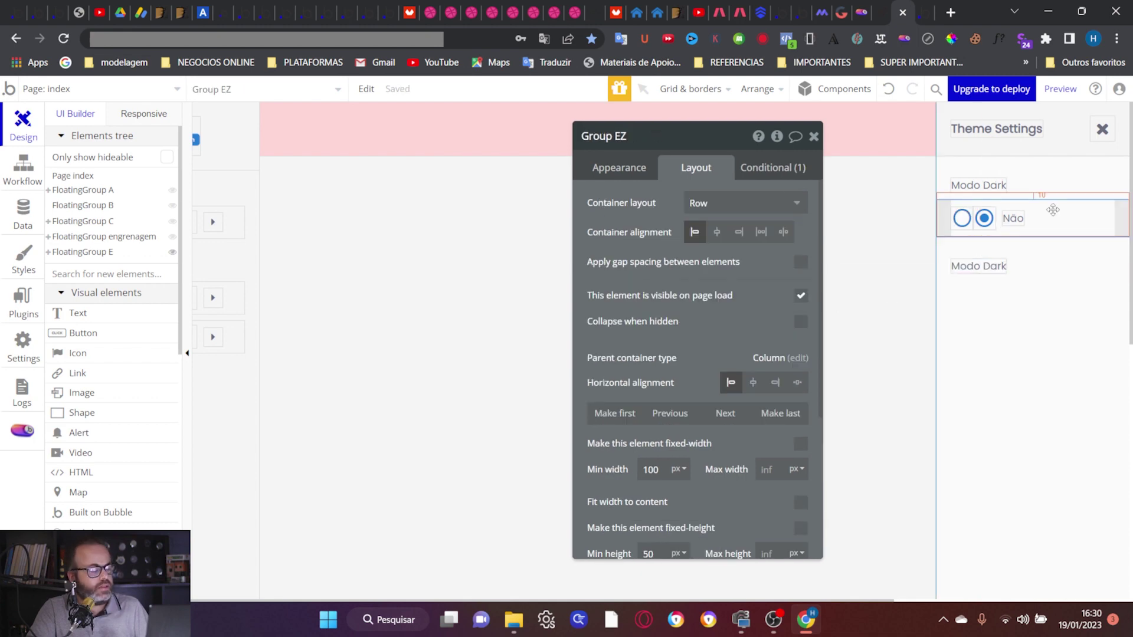
pyautogui.hotkey('ctrl', 'd')
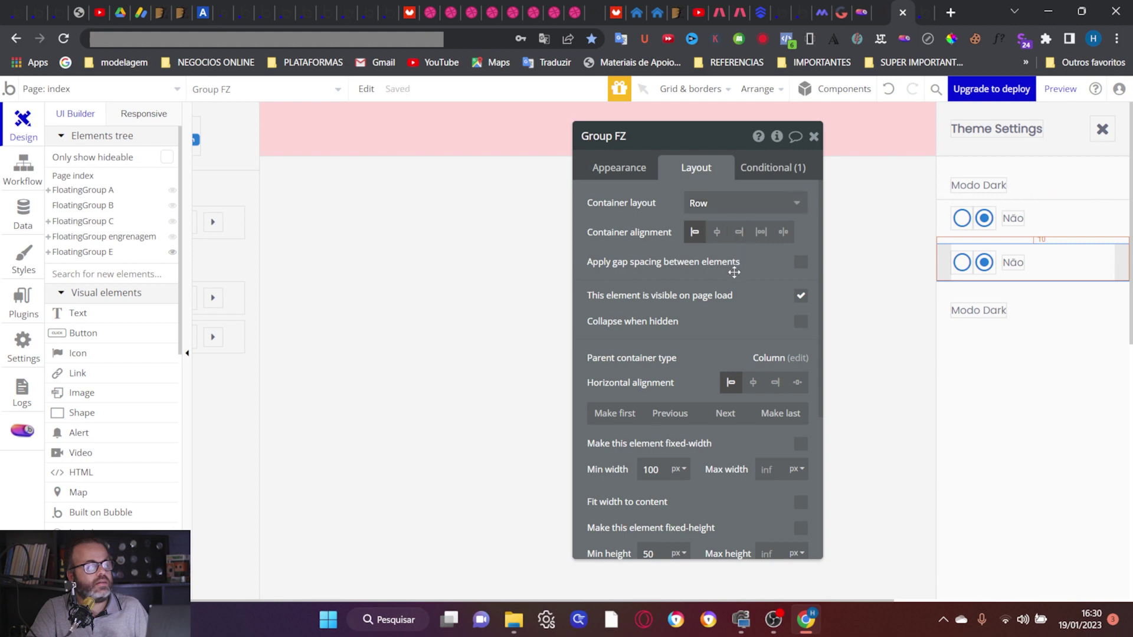
pyautogui.click(722, 408)
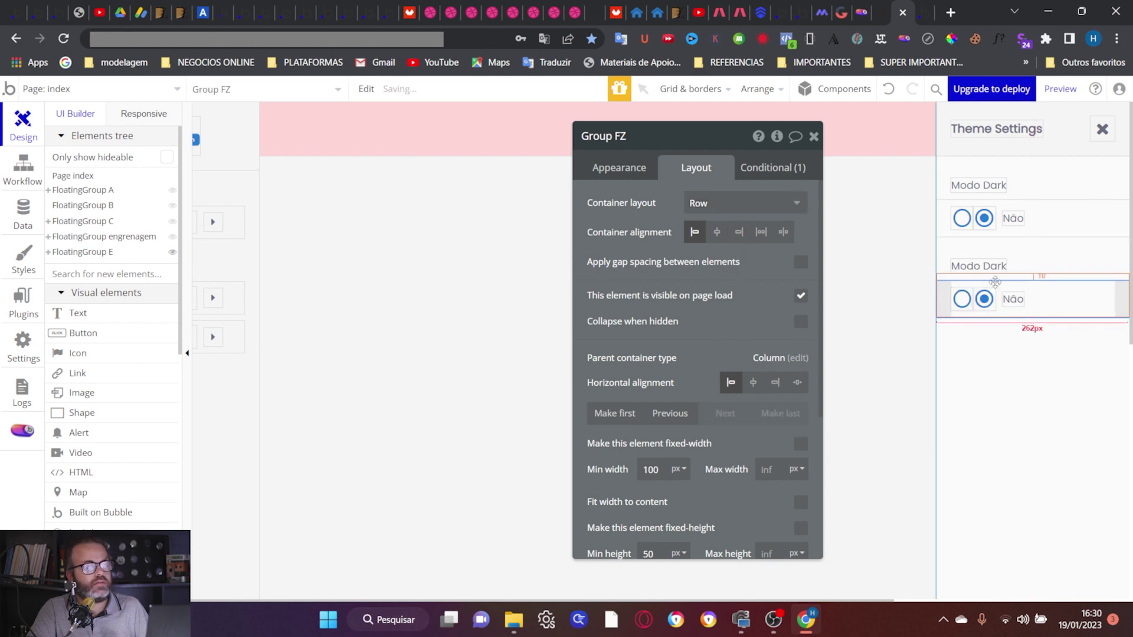
# Step: Set the top margin of the second Modo Dark label to 10 px
pyautogui.click(986, 262)
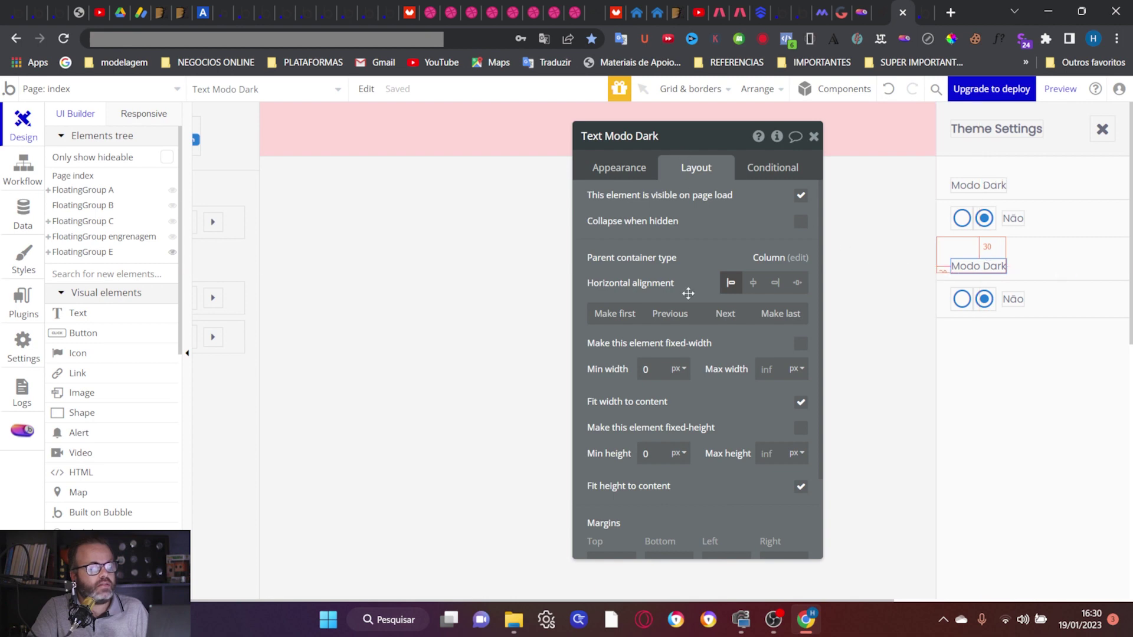
pyautogui.scroll(-3, 688, 294)
pyautogui.doubleClick(613, 462)
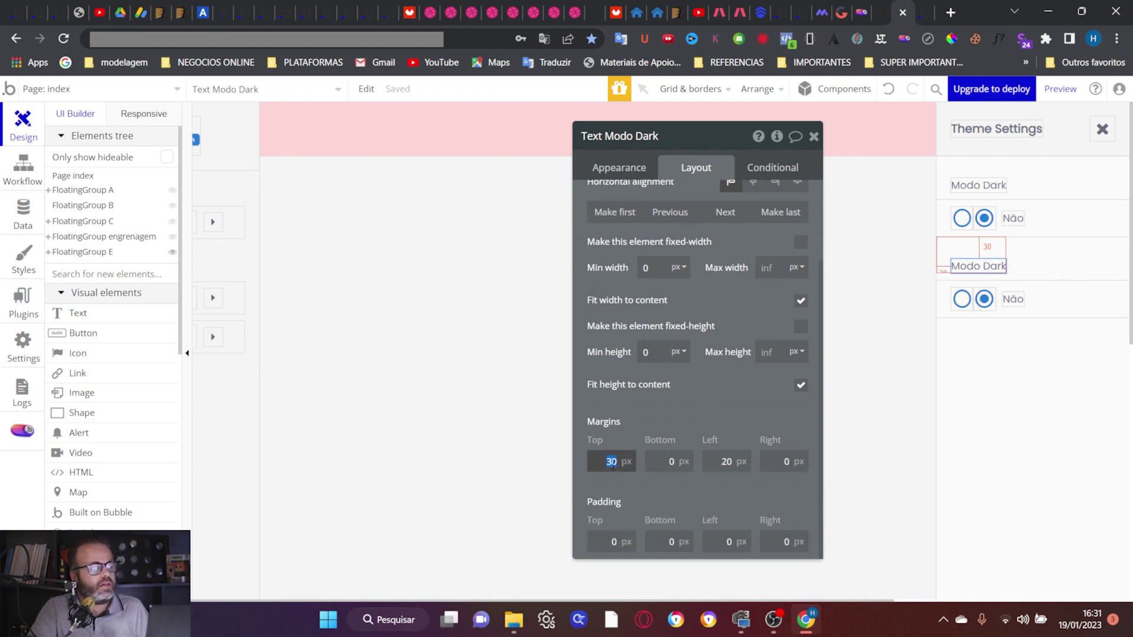
pyautogui.write('10')
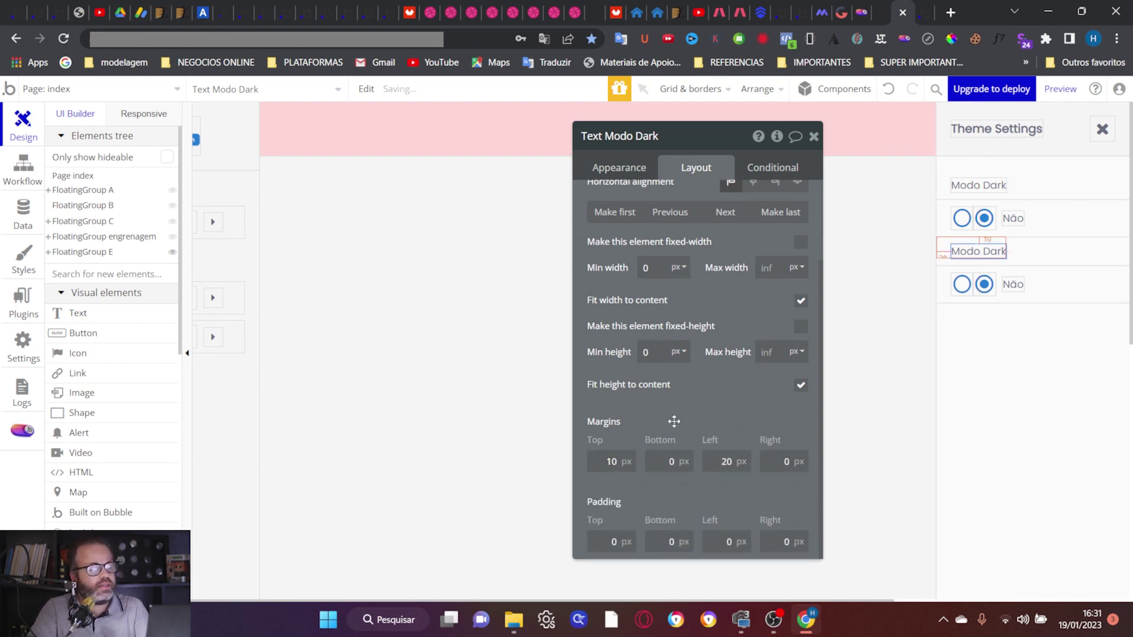
pyautogui.click(1002, 357)
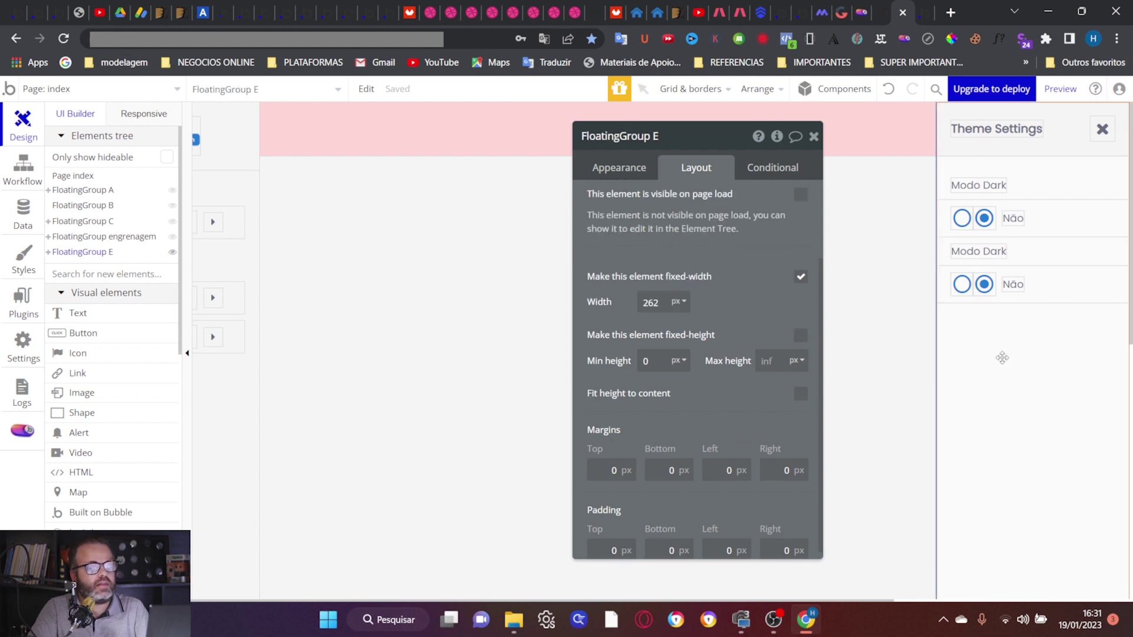
# Step: Change the text of the second Modo Dark label to "Menu Dark"
pyautogui.click(996, 258)
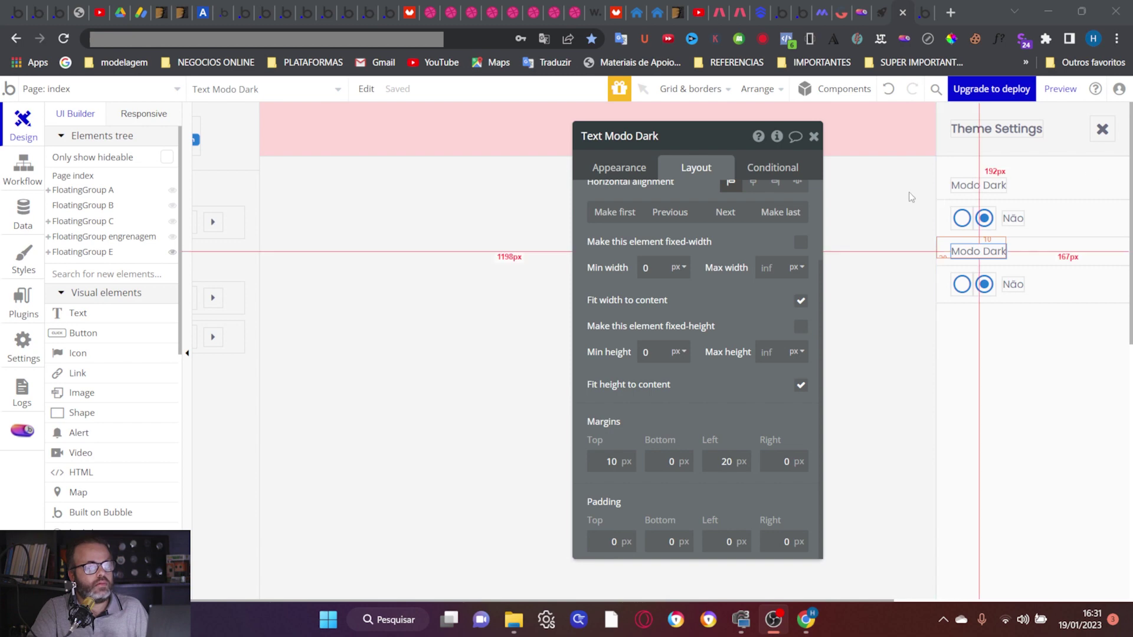
pyautogui.click(619, 168)
pyautogui.scroll(3, 650, 213)
pyautogui.tripleClick(650, 213)
pyautogui.write('Menu Dark')
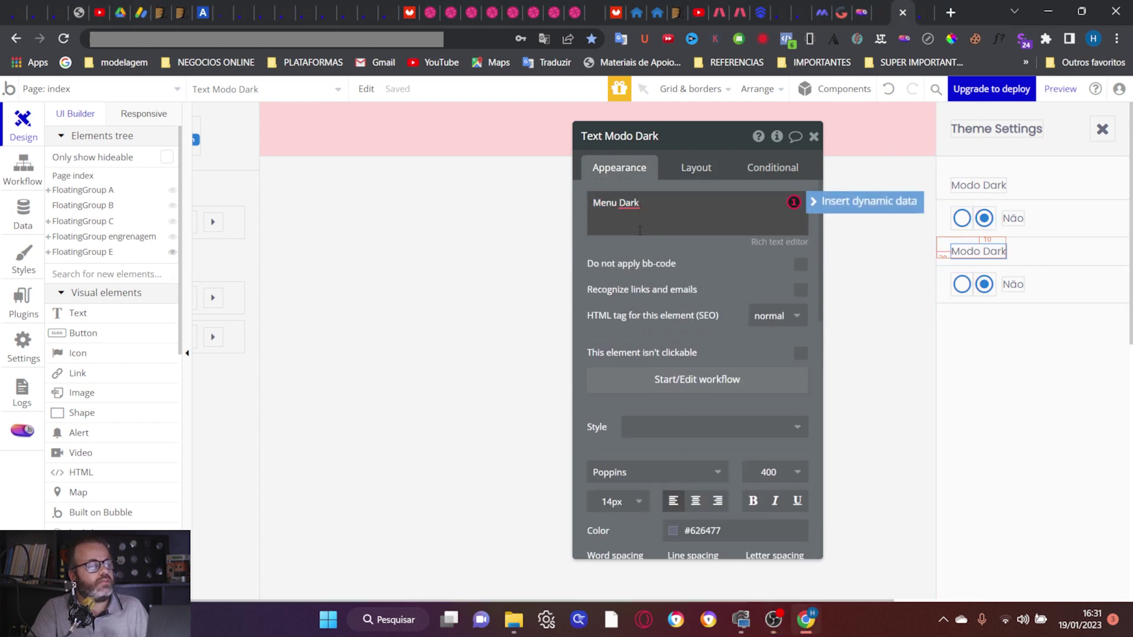
pyautogui.click(720, 270)
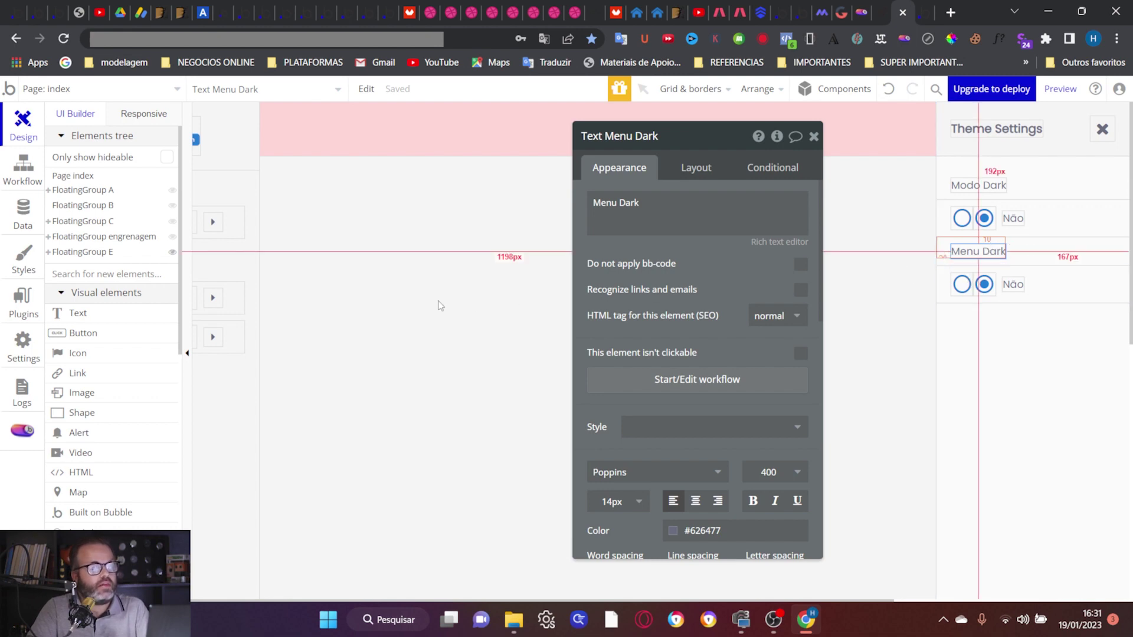
# Step: Create a click workflow for the unselected radio icon under Menu Dark and add a Make changes to thing action
pyautogui.hscroll(-1, 417, 354)
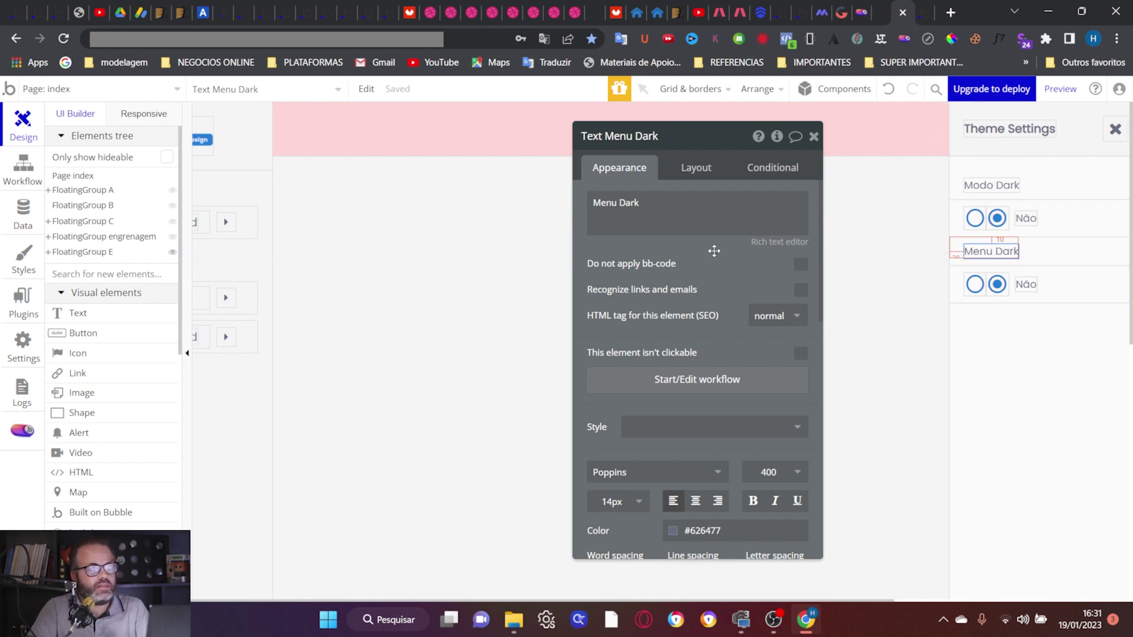
pyautogui.click(976, 285)
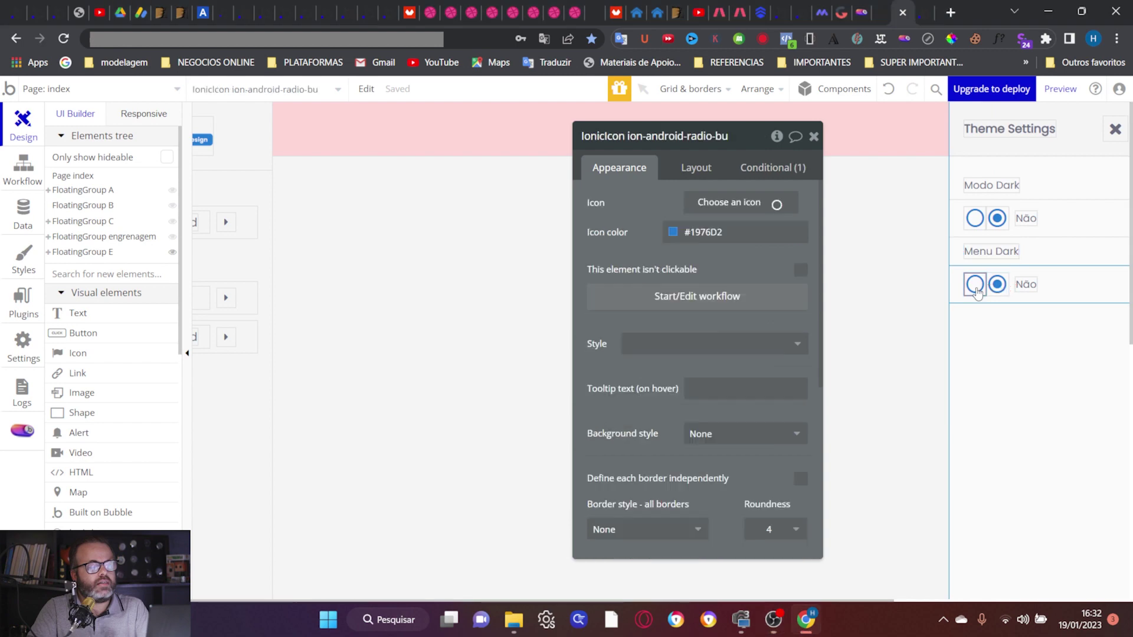
pyautogui.click(703, 301)
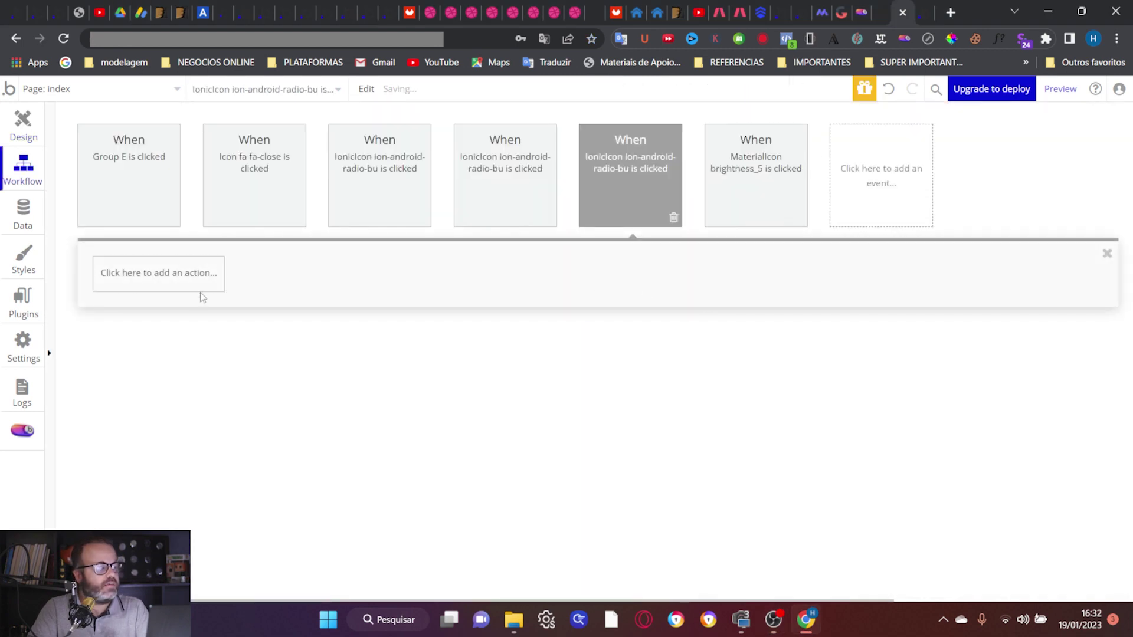
pyautogui.click(182, 284)
pyautogui.moveTo(173, 383)
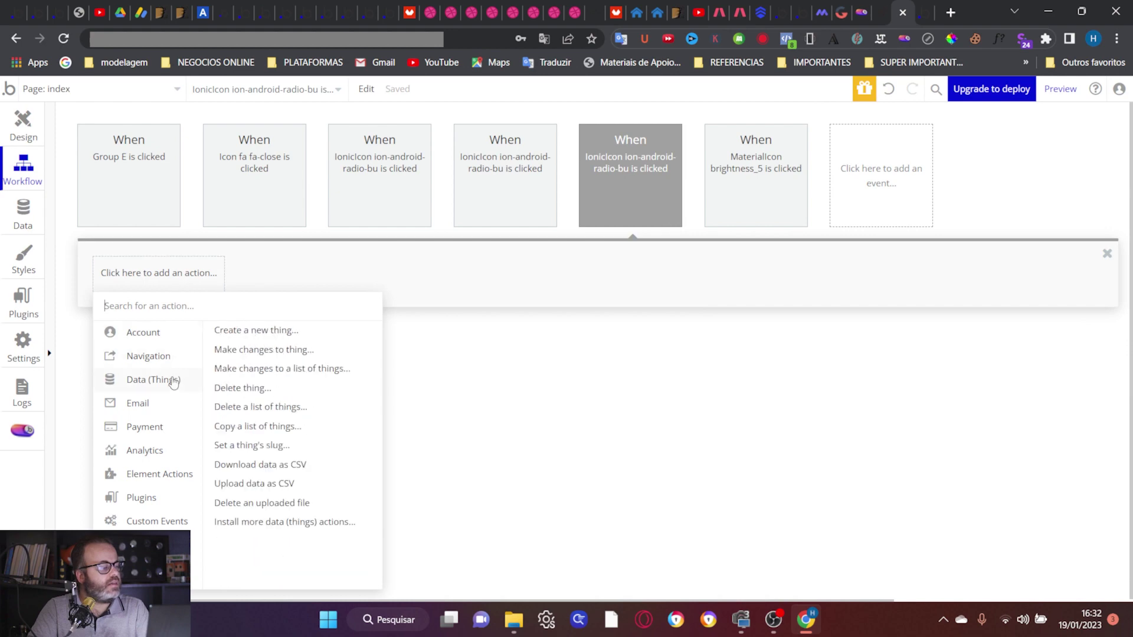
pyautogui.click(227, 350)
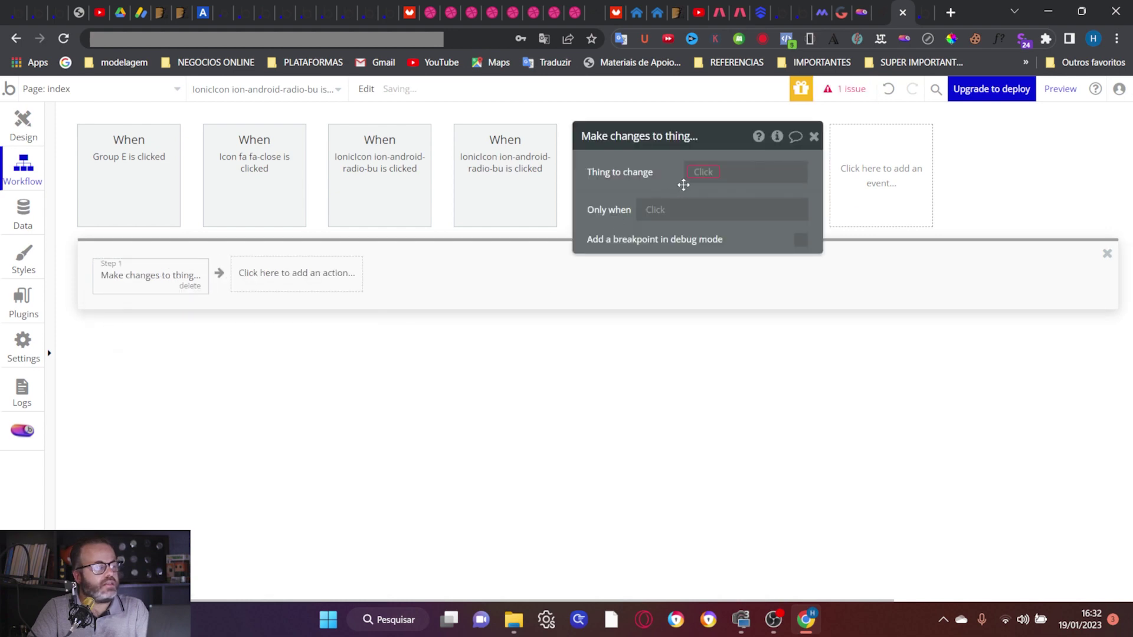
# Step: Make the action change the Current User, setting the menu dark field to "yes"
pyautogui.click(701, 172)
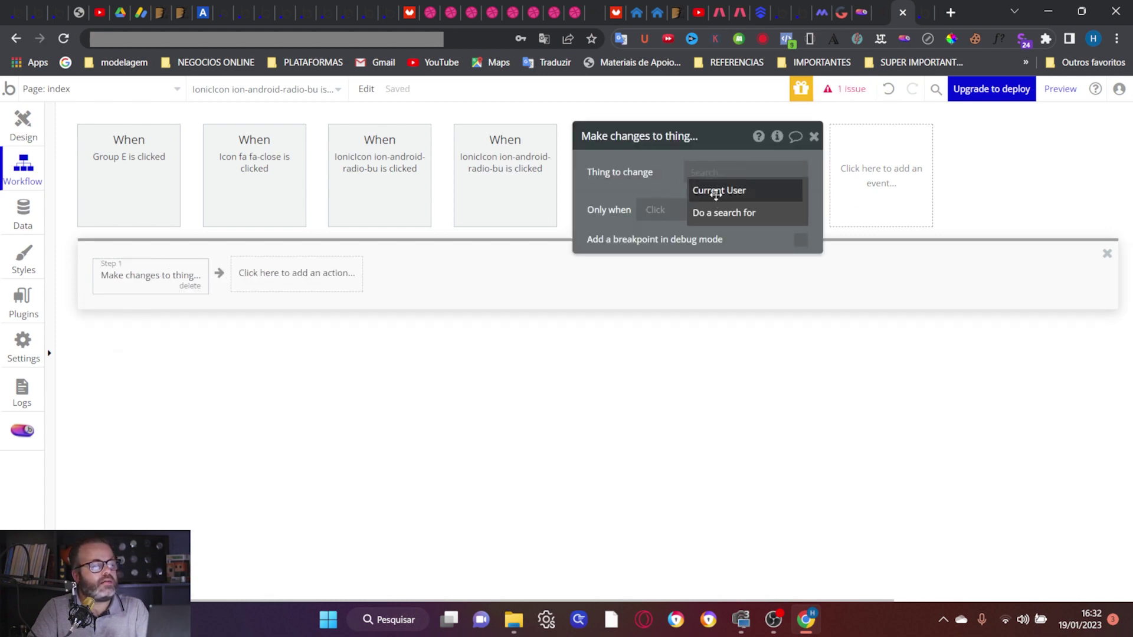
pyautogui.click(717, 191)
pyautogui.click(644, 217)
pyautogui.click(611, 213)
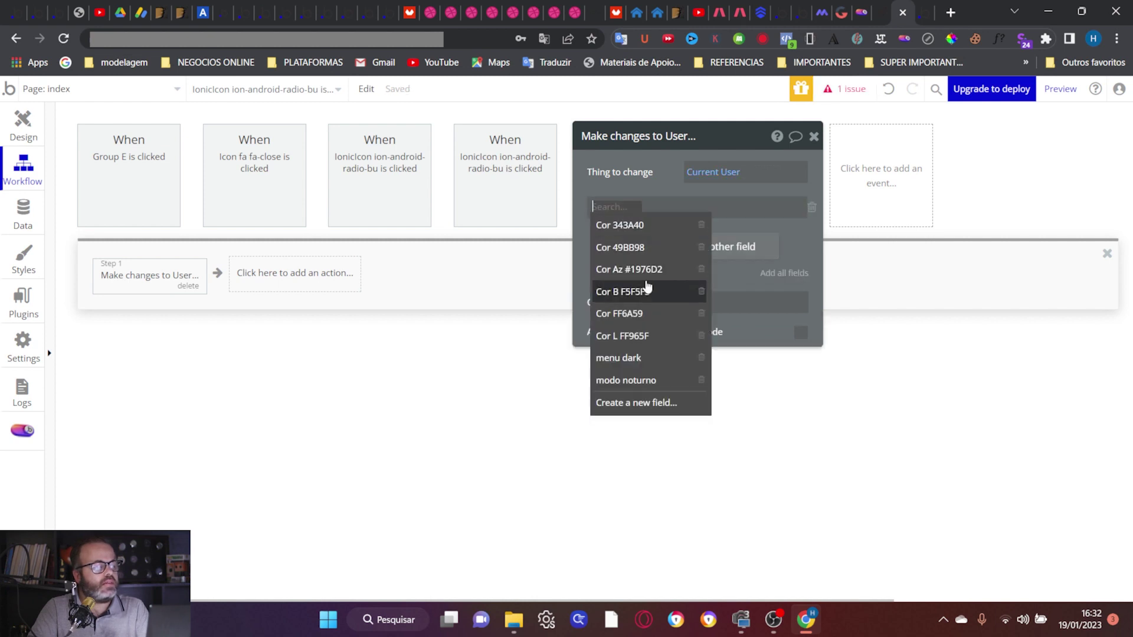
pyautogui.click(618, 358)
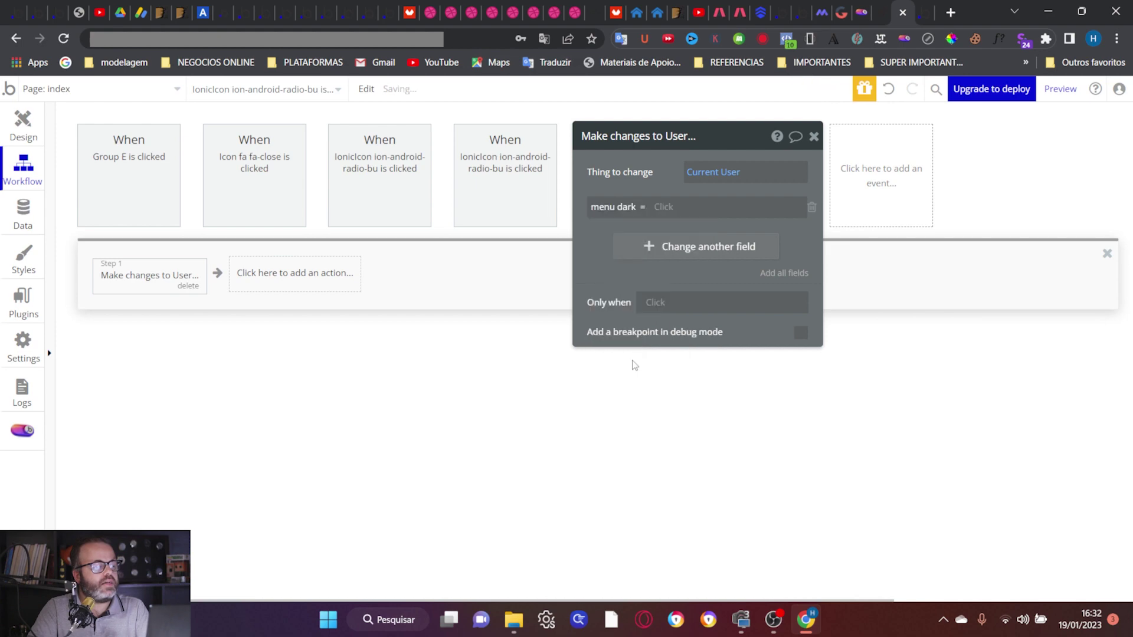
pyautogui.click(663, 207)
pyautogui.click(669, 249)
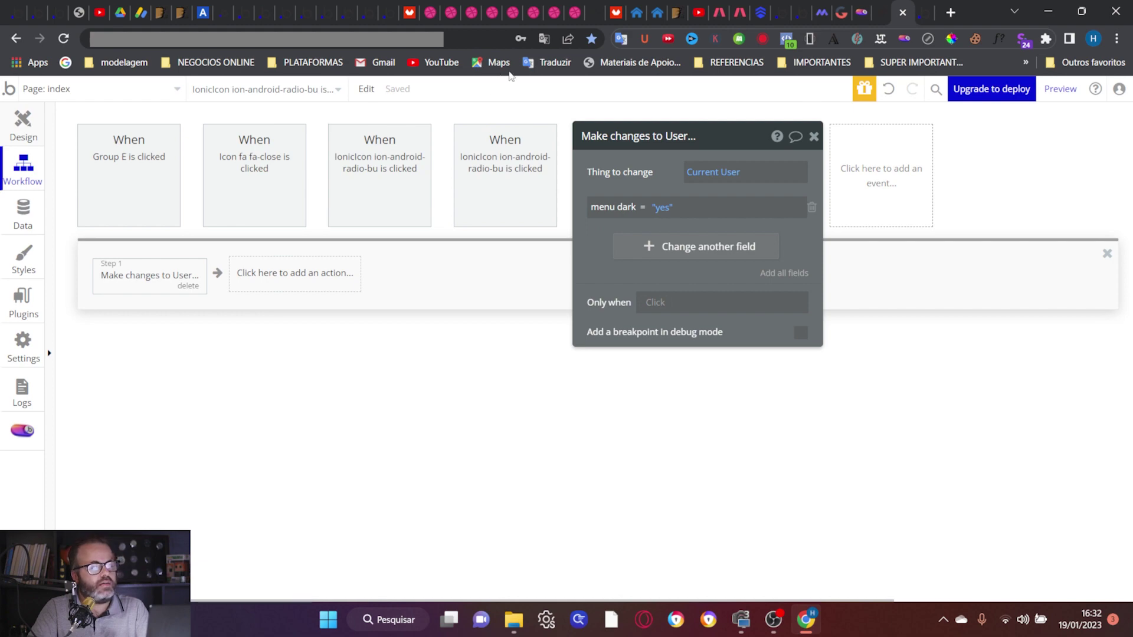
# Step: Change FloatingGroup A's dark background condition to apply when Current User's menu dark is "yes"
pyautogui.hotkey('ctrl', 'shift', 'd')
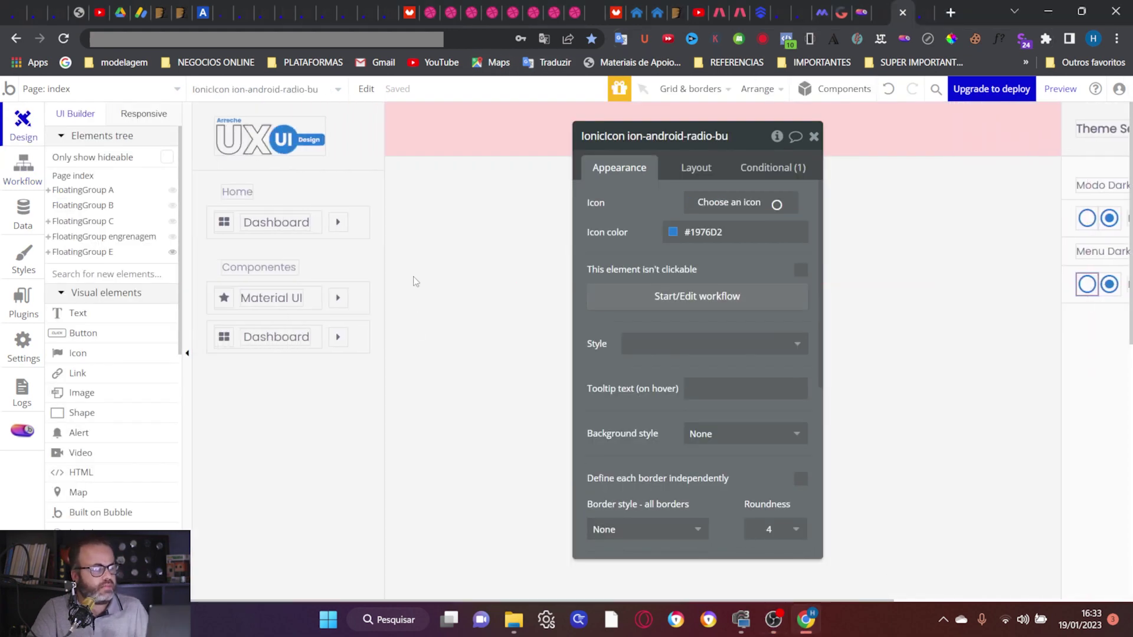
pyautogui.click(361, 139)
pyautogui.click(779, 170)
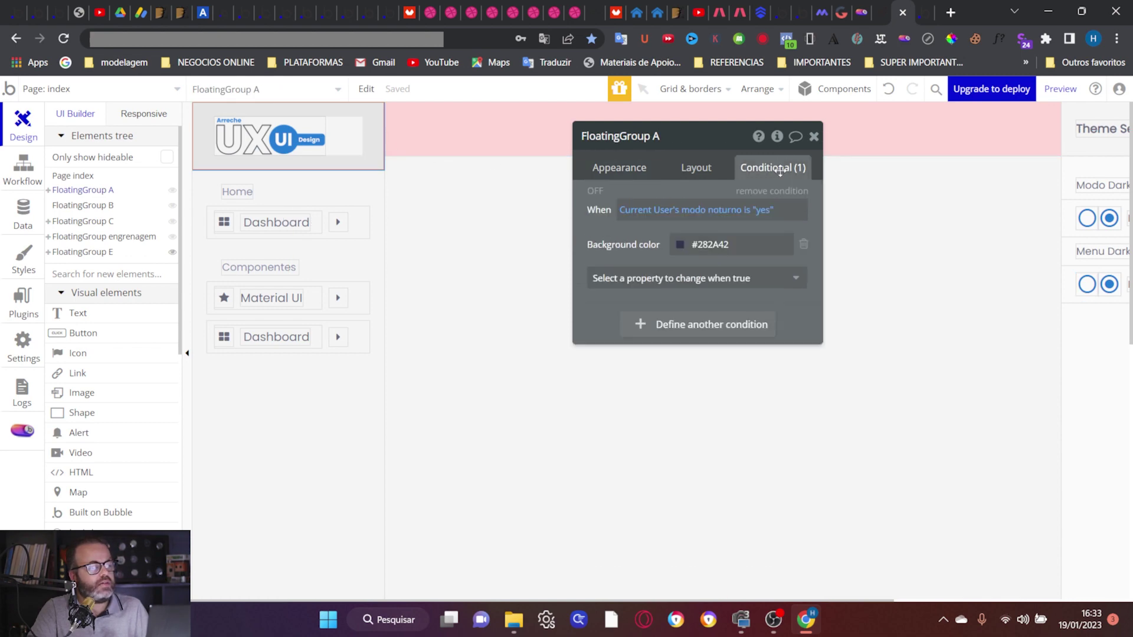
pyautogui.click(720, 213)
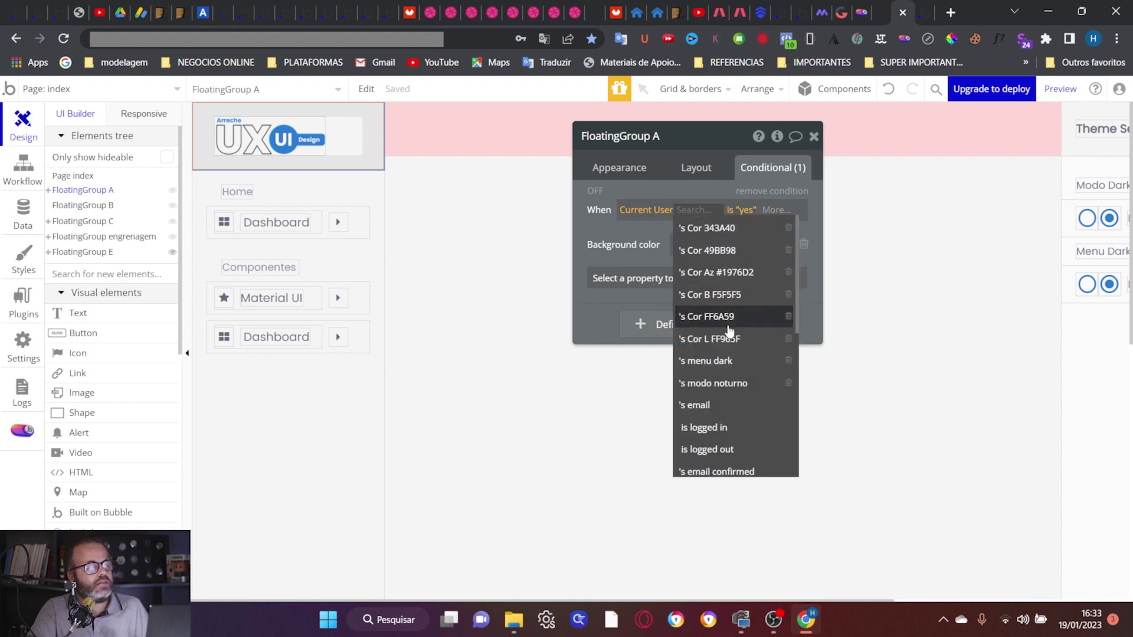
pyautogui.scroll(-2, 730, 339)
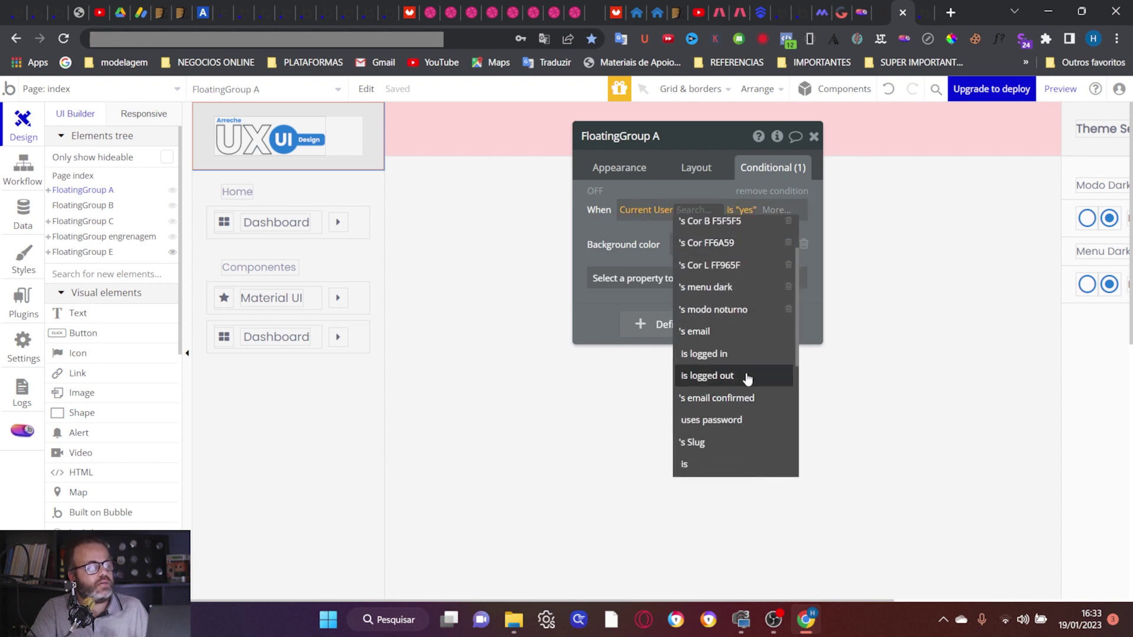
pyautogui.click(737, 288)
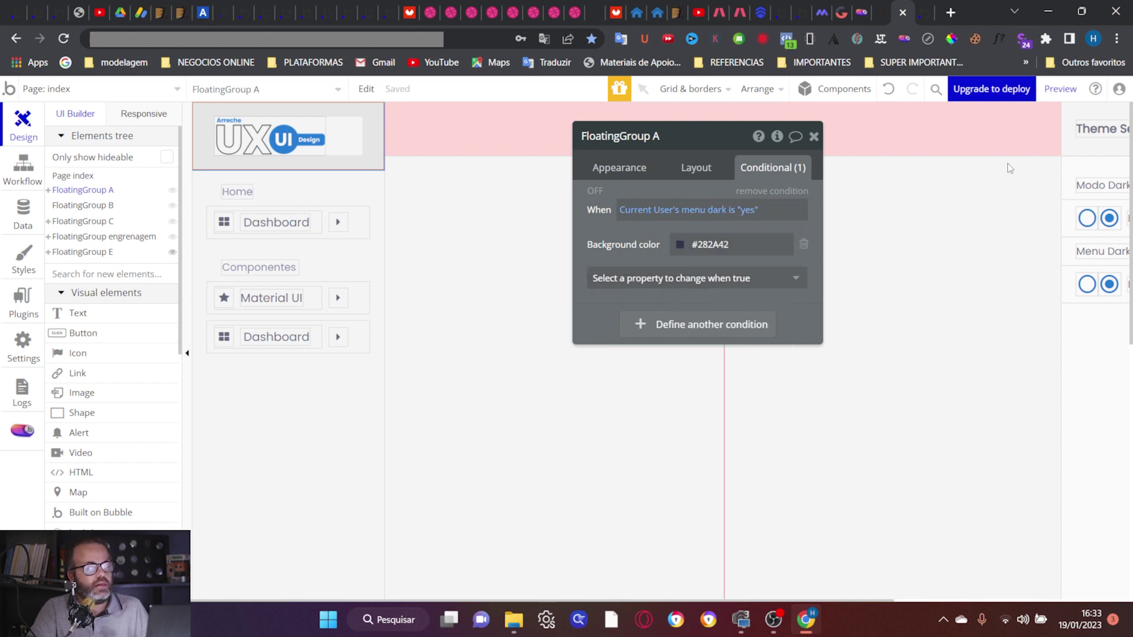
pyautogui.moveTo(1058, 95)
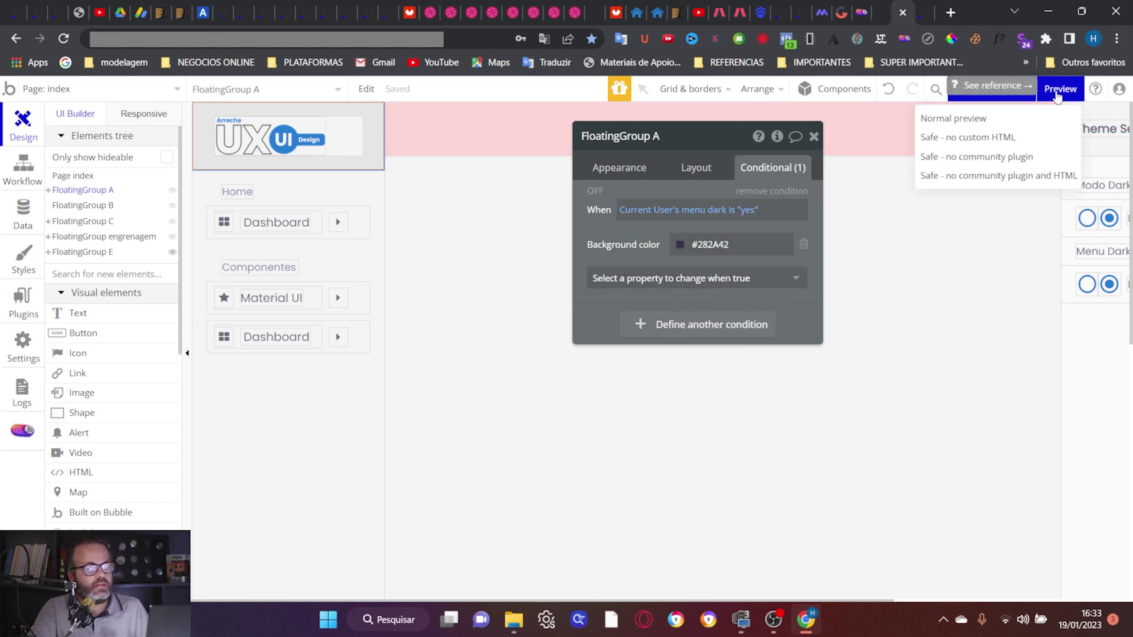
# Step: Create a click workflow for the selected radio icon under Menu Dark and add a Make changes to thing action
pyautogui.hscroll(3, 1027, 177)
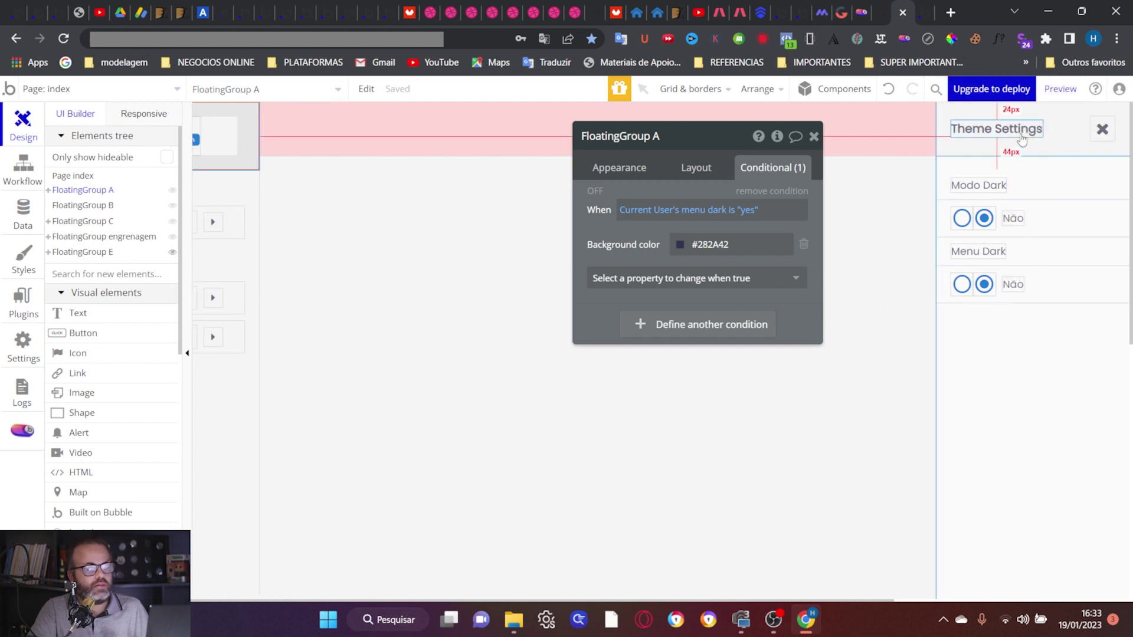
pyautogui.click(985, 291)
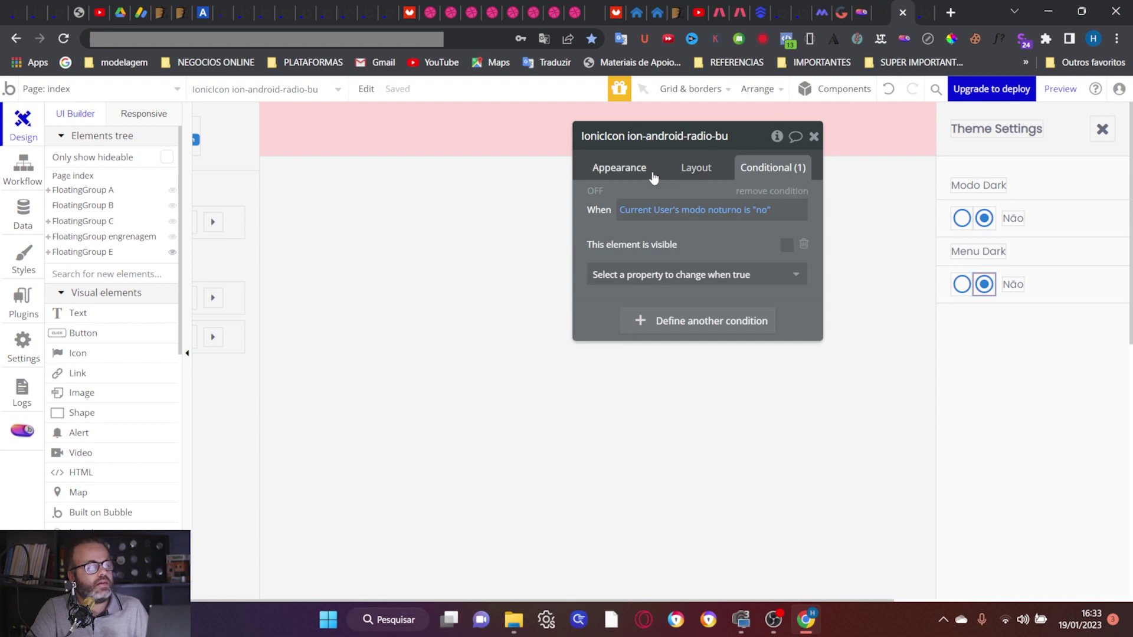
pyautogui.click(619, 170)
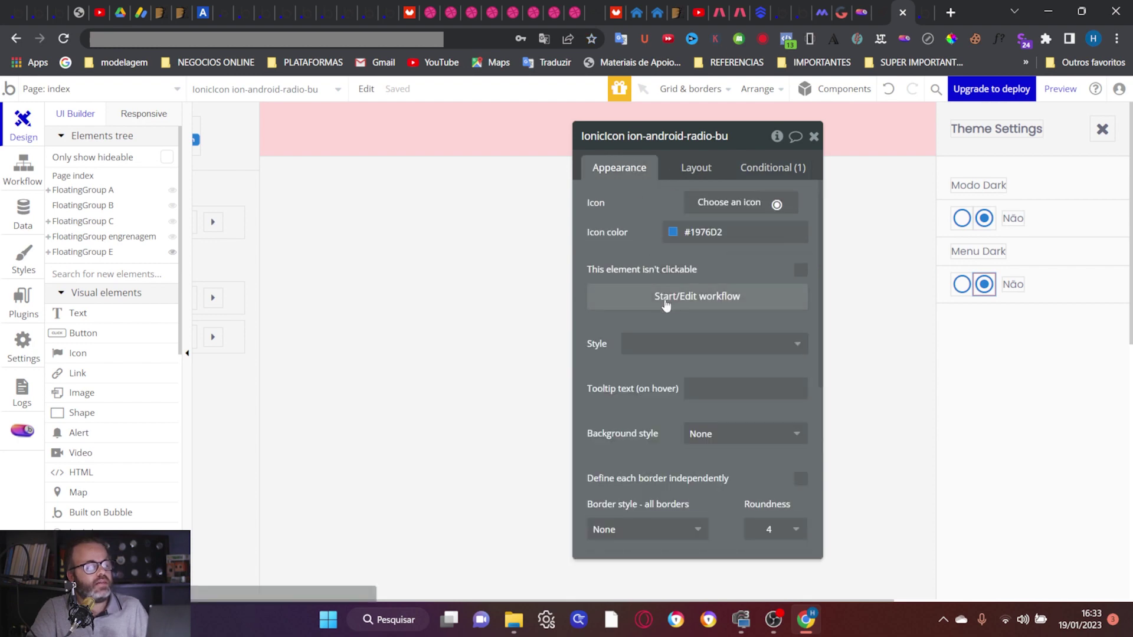
pyautogui.click(665, 301)
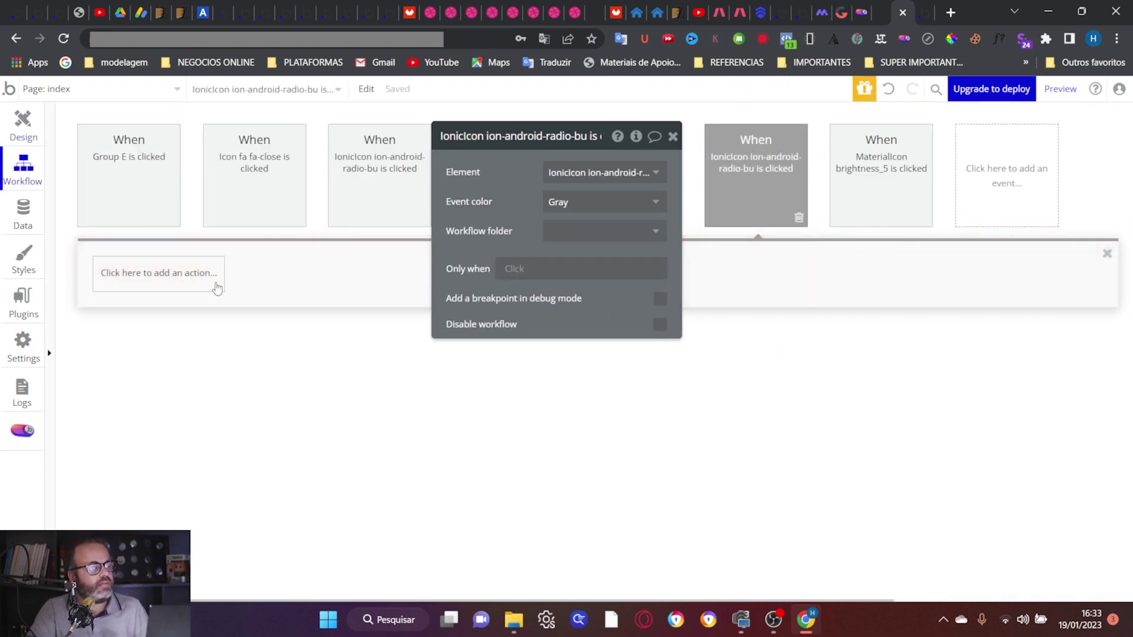
pyautogui.click(190, 283)
pyautogui.moveTo(170, 391)
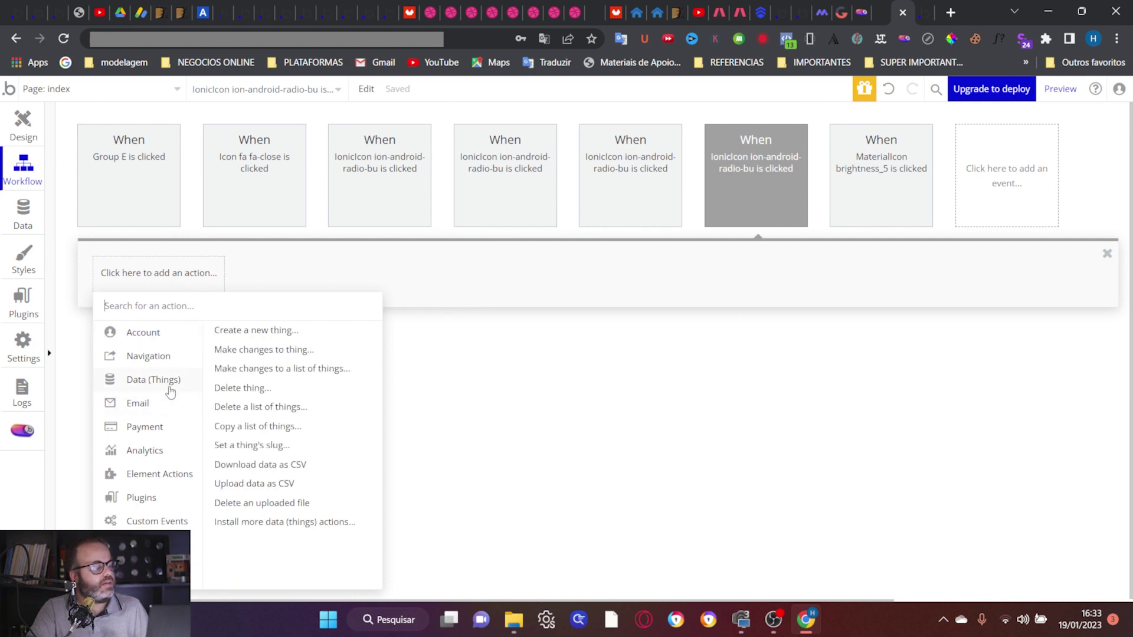
pyautogui.click(242, 353)
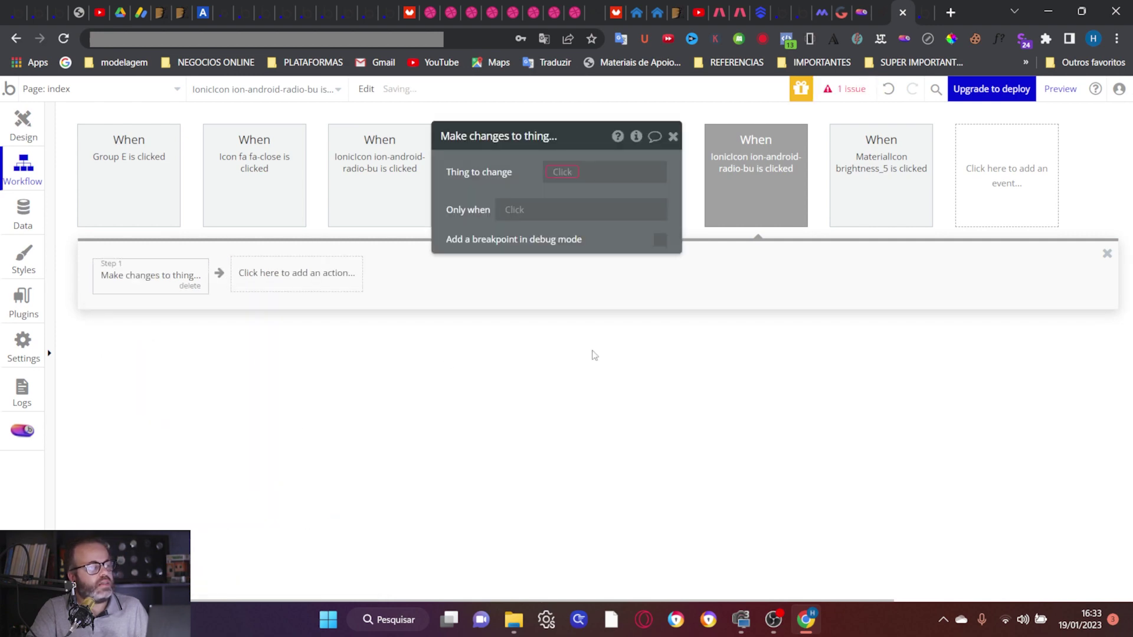
# Step: Make the selected icon's action change the Current User, setting the menu dark field to "no"
pyautogui.click(561, 172)
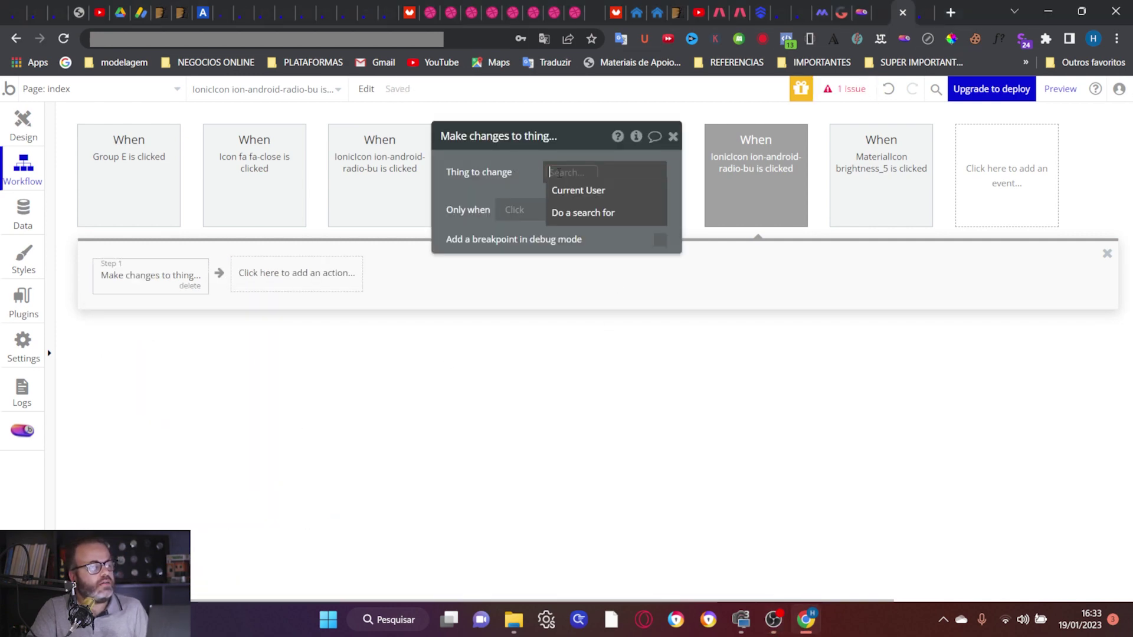
pyautogui.click(576, 193)
pyautogui.click(517, 215)
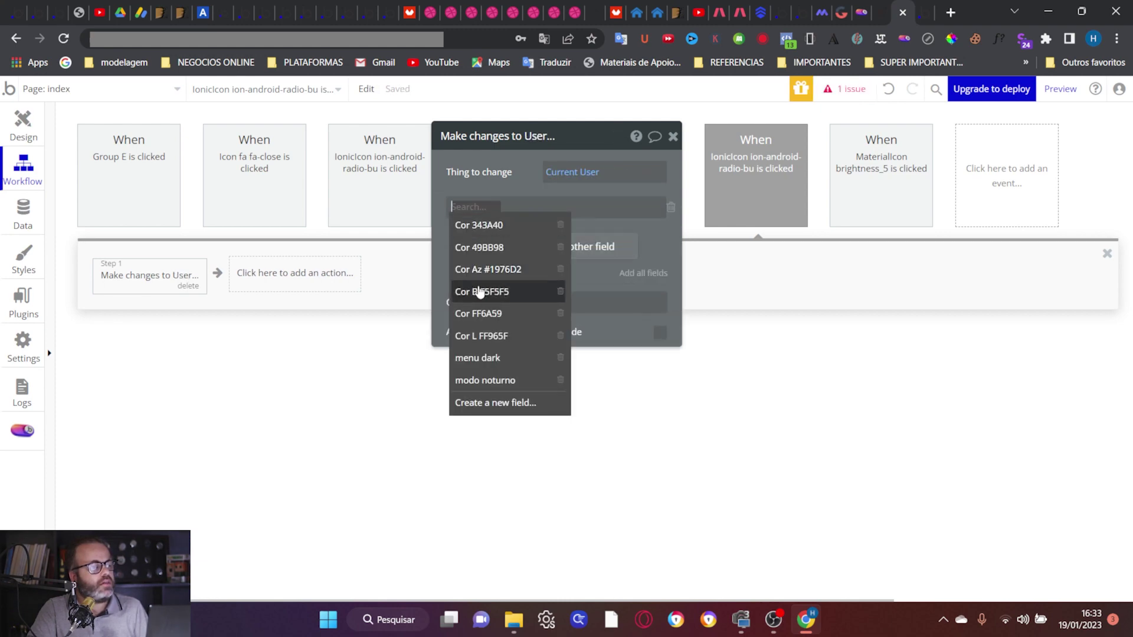
pyautogui.click(502, 358)
pyautogui.click(522, 207)
pyautogui.click(548, 269)
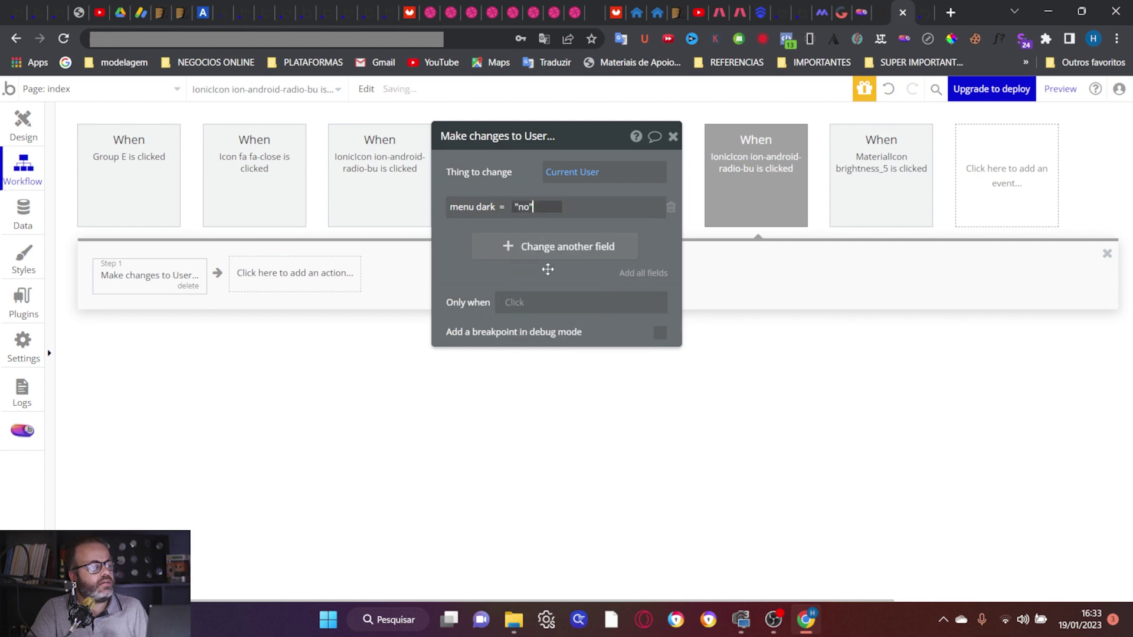
pyautogui.click(459, 239)
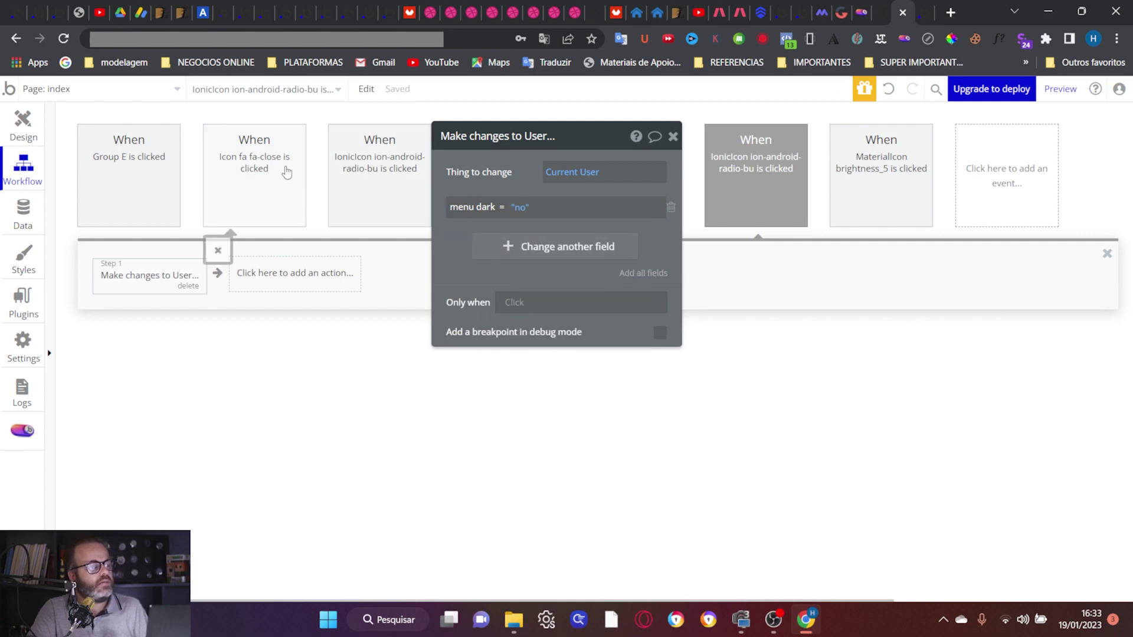
# Step: Preview the page and open the theme settings from the gear icon to check the Menu Dark option
pyautogui.click(1055, 90)
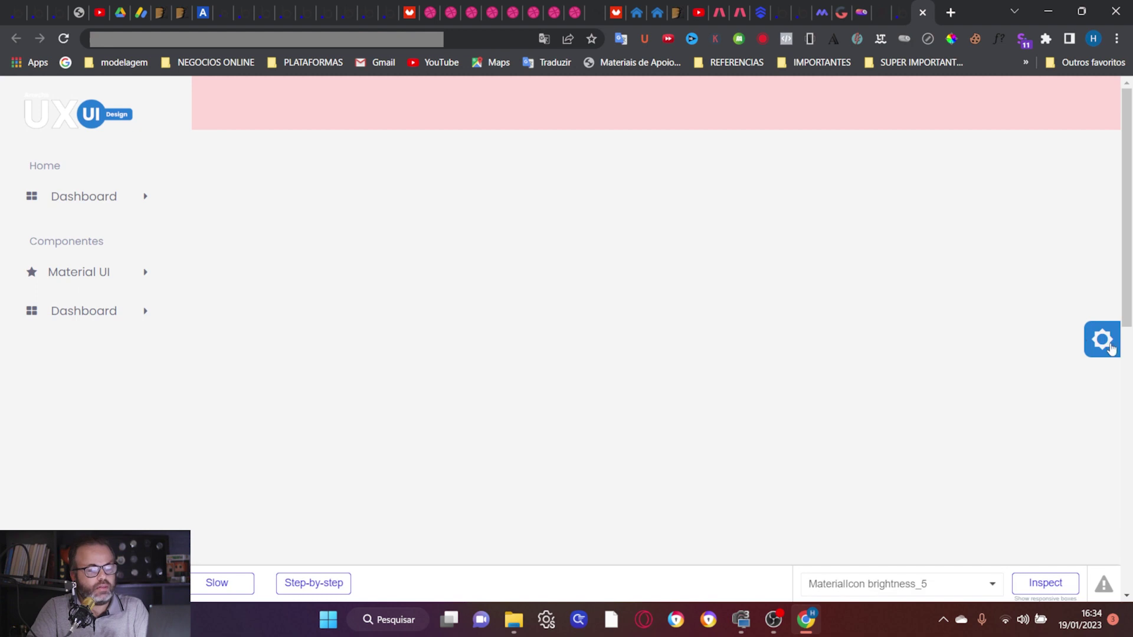
pyautogui.click(1102, 339)
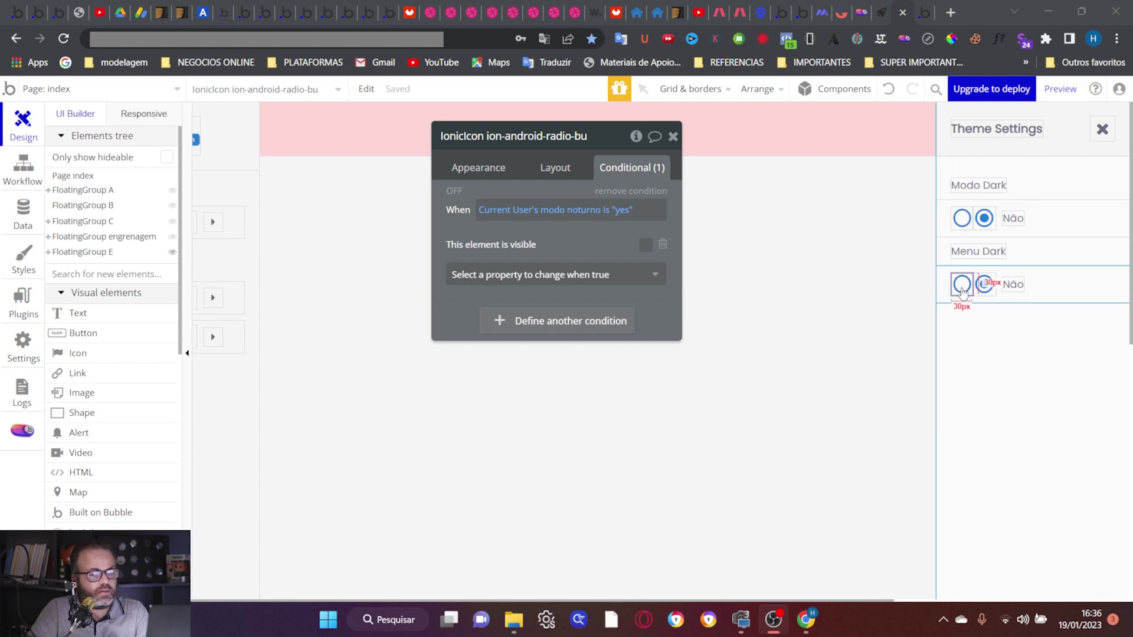
# Step: Change the empty radio icon's condition under Menu Dark to Current User's menu dark is "yes"
pyautogui.click(596, 214)
pyautogui.scroll(-1, 587, 283)
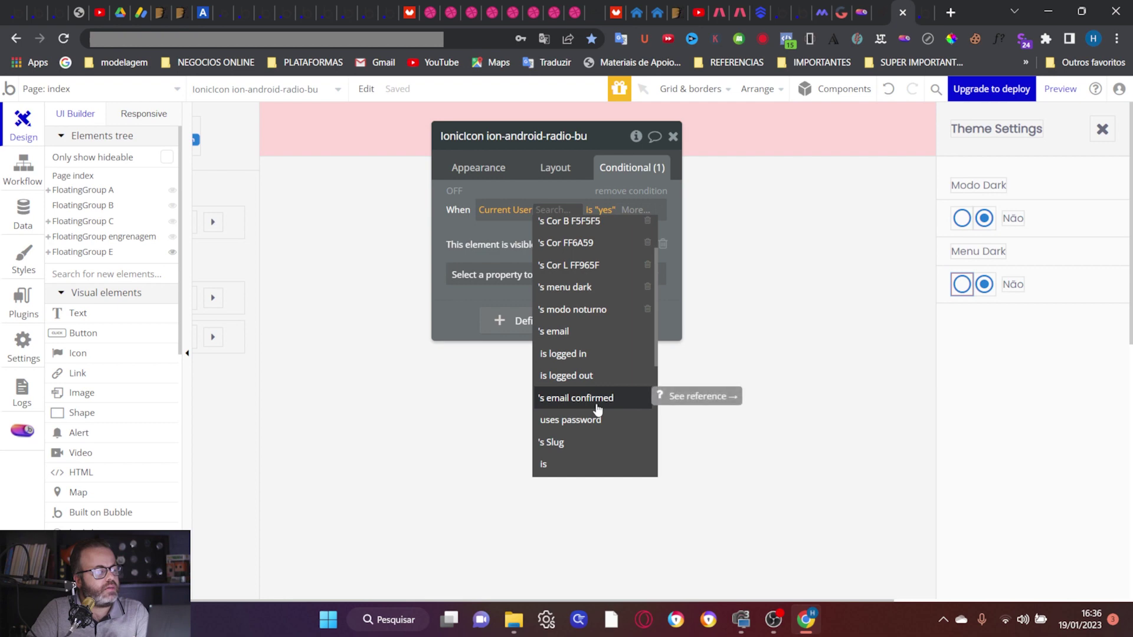
pyautogui.scroll(-3, 597, 409)
pyautogui.scroll(5, 598, 409)
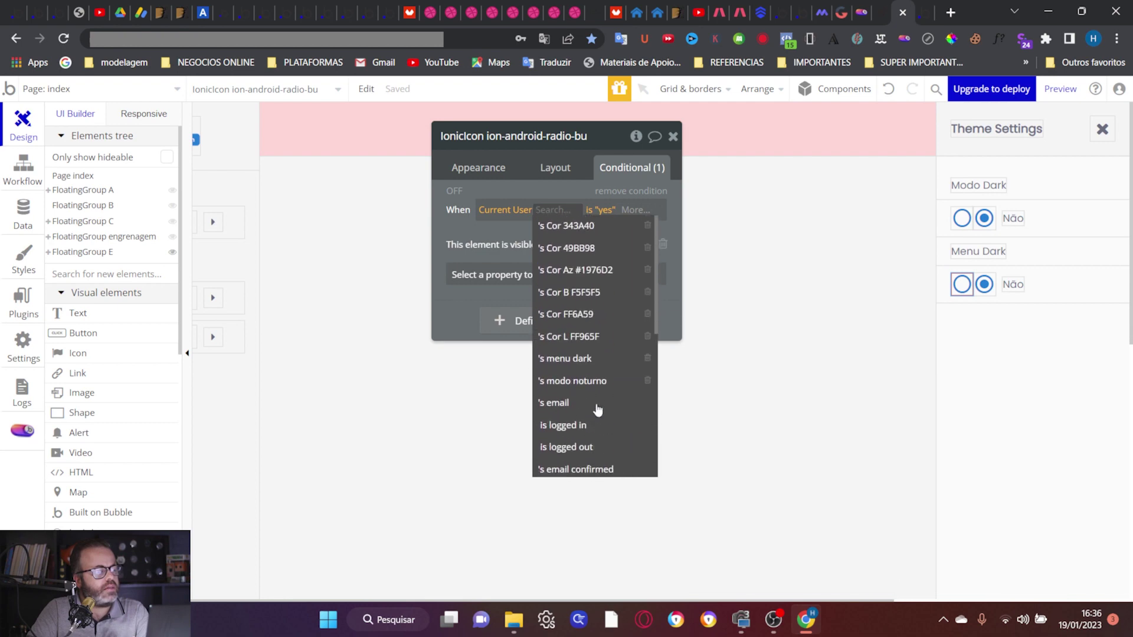
pyautogui.click(592, 363)
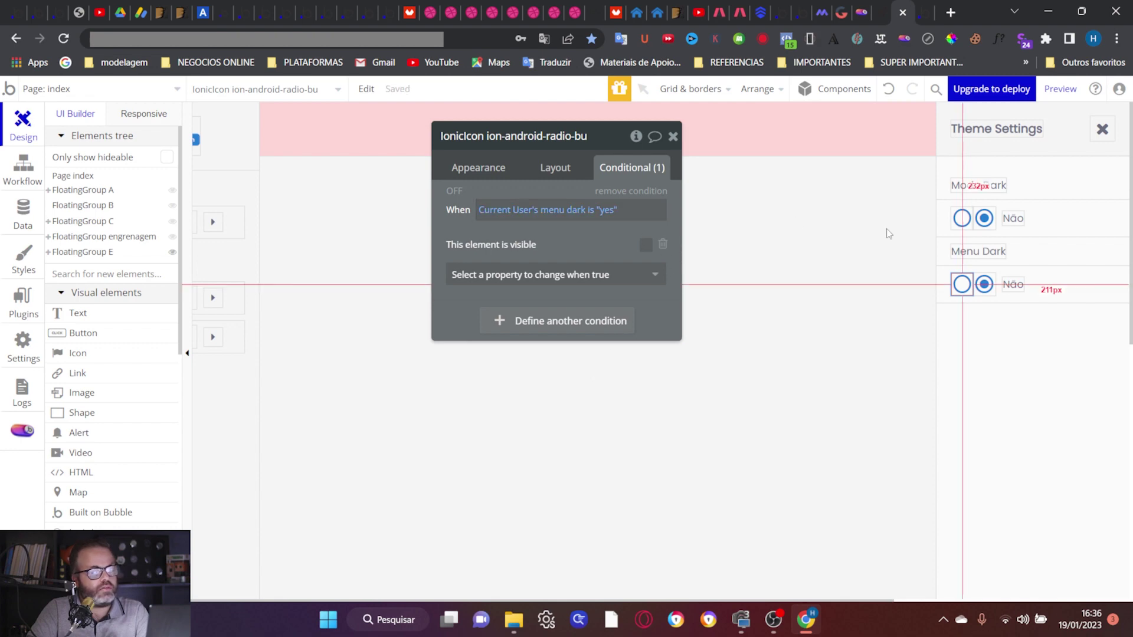
# Step: Change the selected radio icon's condition under Menu Dark to Current User's menu dark is "no"
pyautogui.click(984, 284)
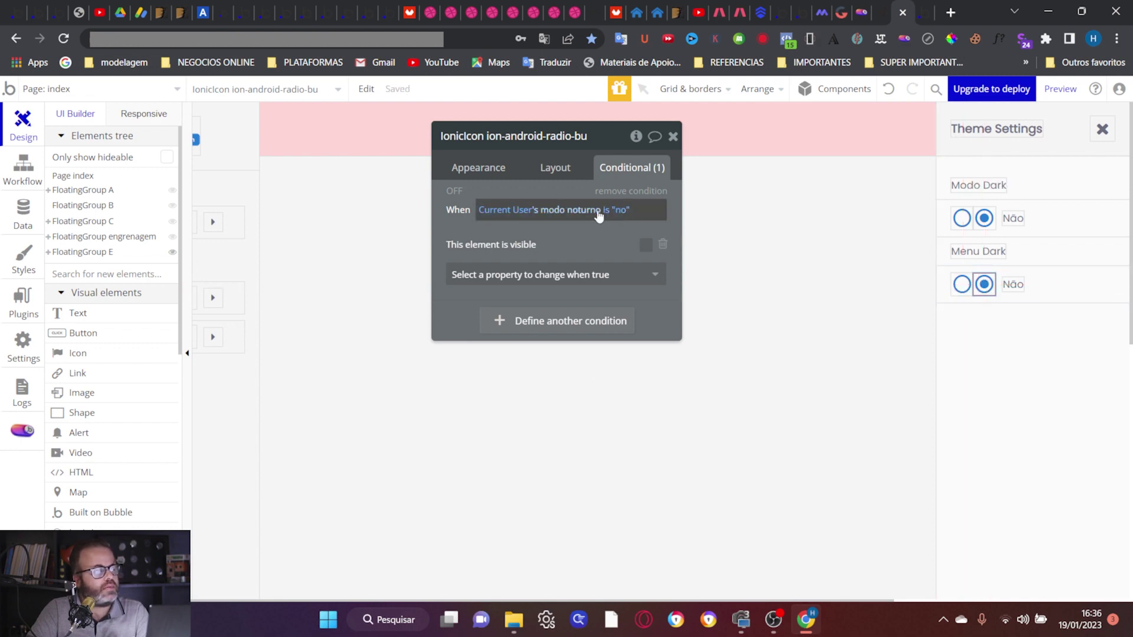
pyautogui.click(565, 210)
pyautogui.click(595, 361)
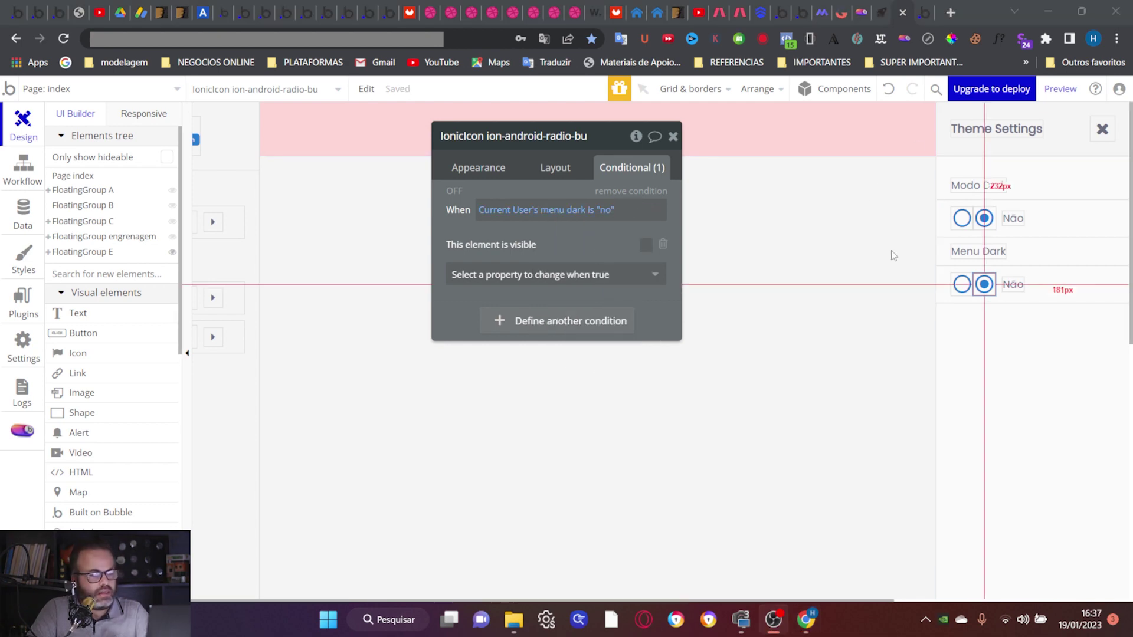
# Step: Make the side menu logo's dark-version condition depend on Current User's menu dark is "yes", and review the image's other settings
pyautogui.click(963, 220)
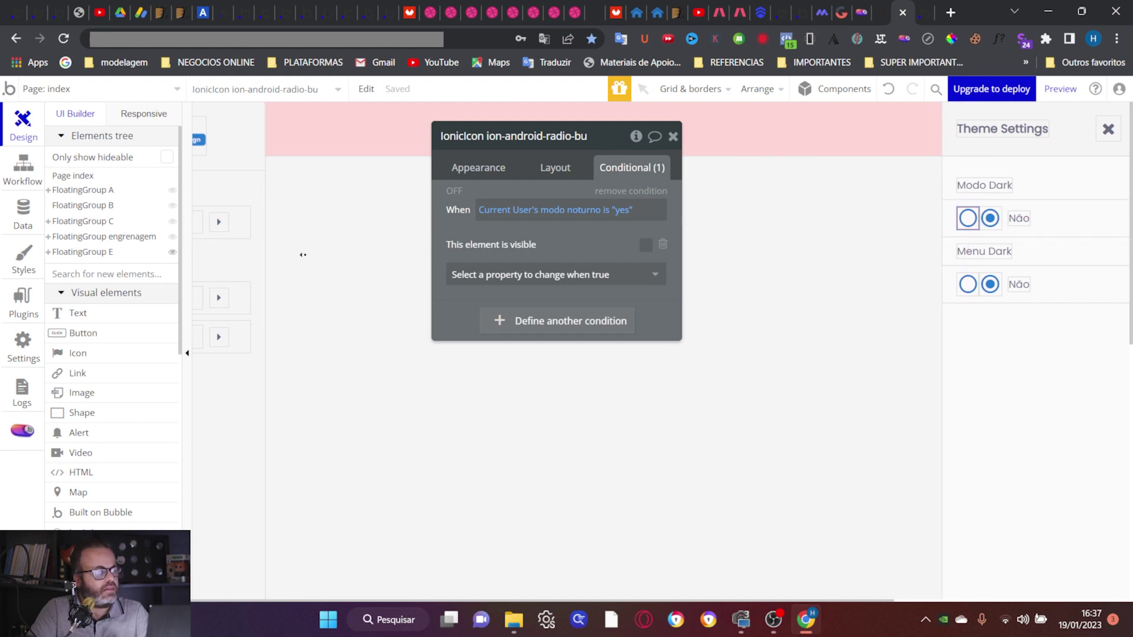
pyautogui.click(309, 145)
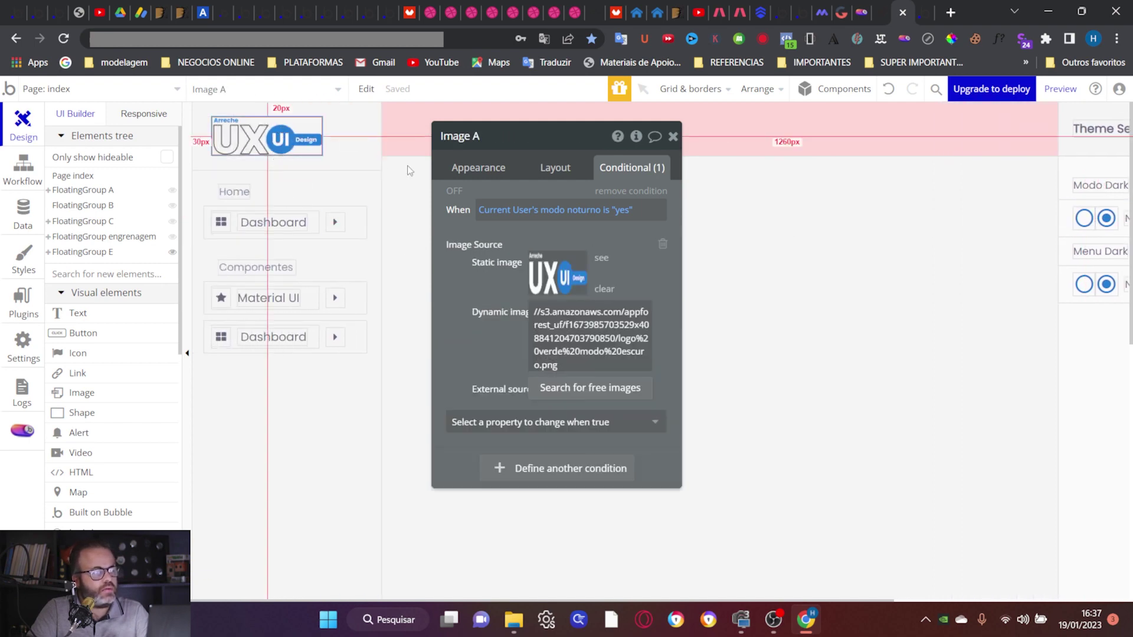
pyautogui.click(583, 216)
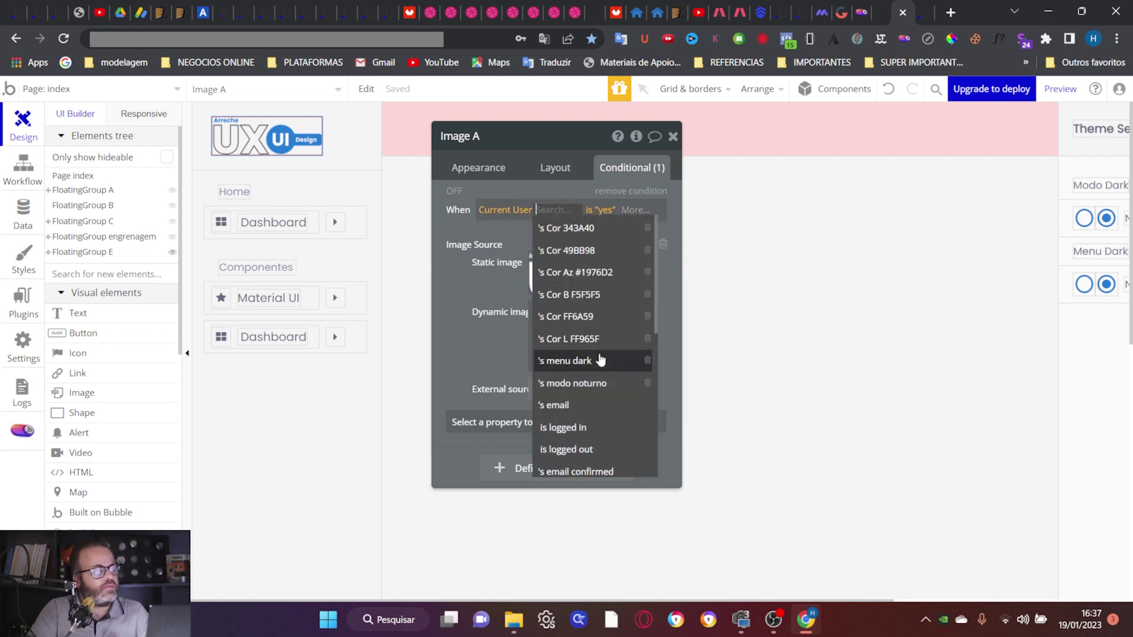
pyautogui.scroll(-1, 601, 361)
pyautogui.click(601, 288)
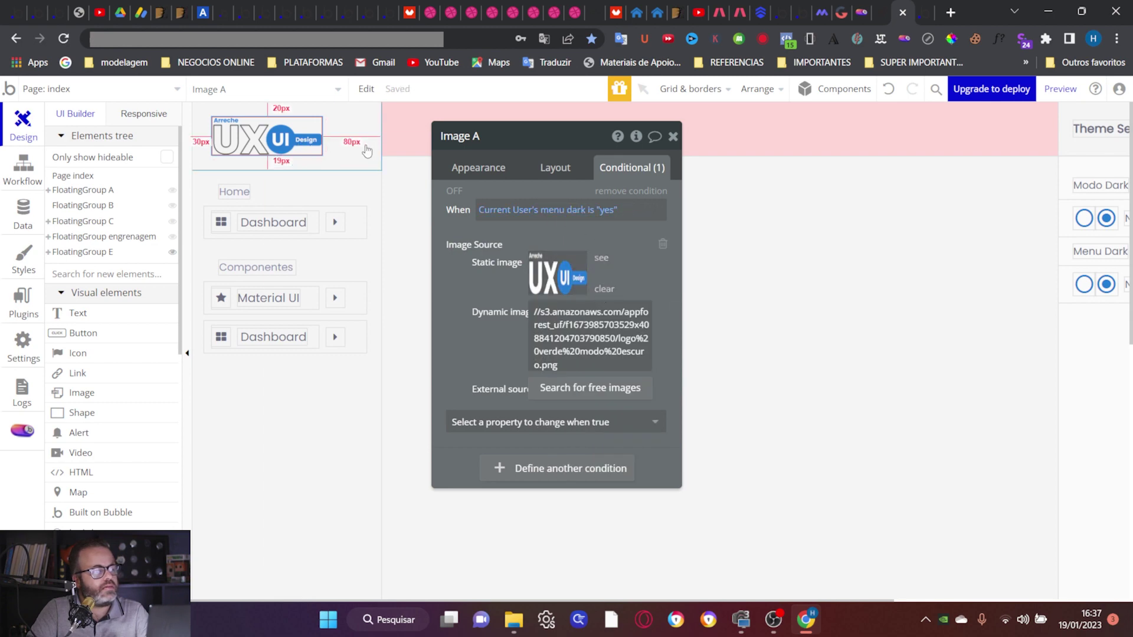
pyautogui.click(478, 168)
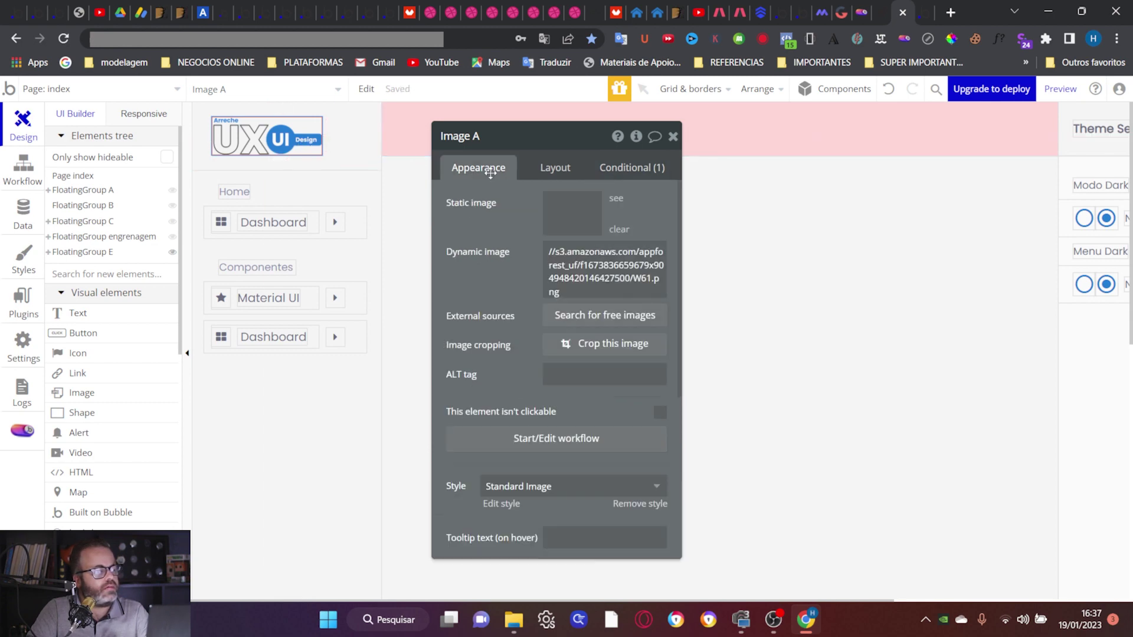
pyautogui.click(553, 168)
pyautogui.click(637, 169)
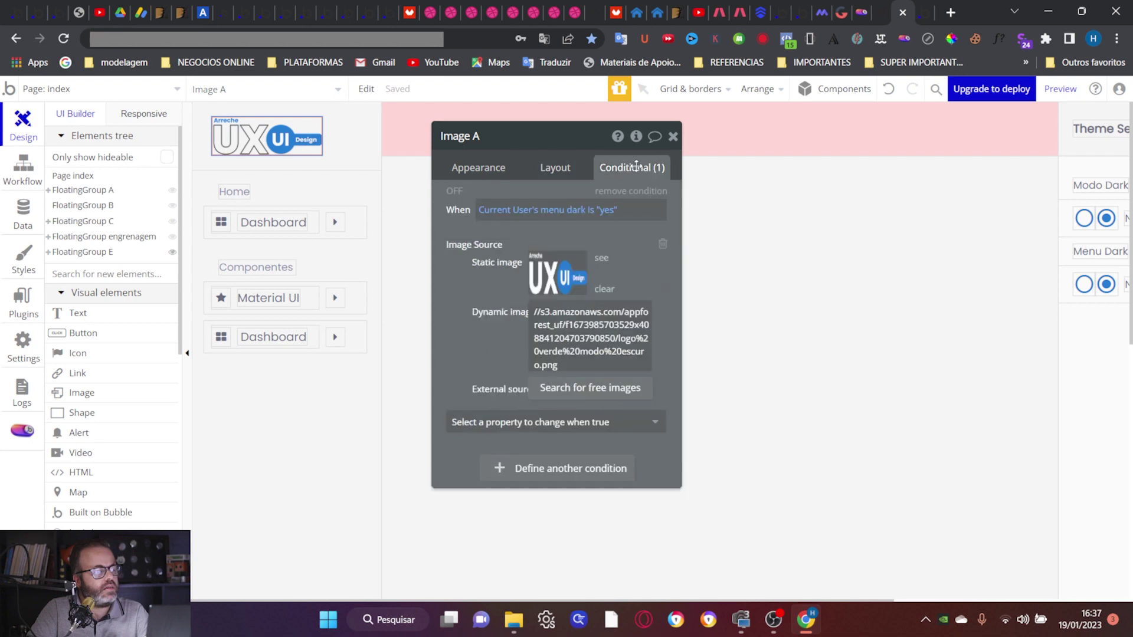
# Step: Check the visibility conditions of the two radio icons under Modo Dark
pyautogui.hscroll(4, 767, 277)
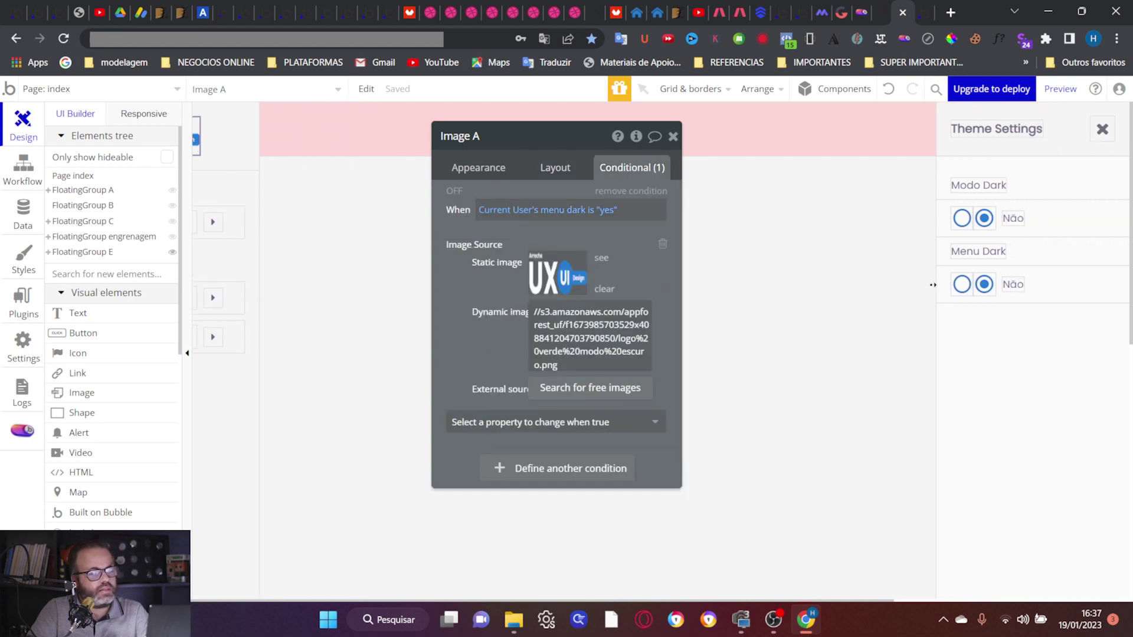
pyautogui.click(962, 218)
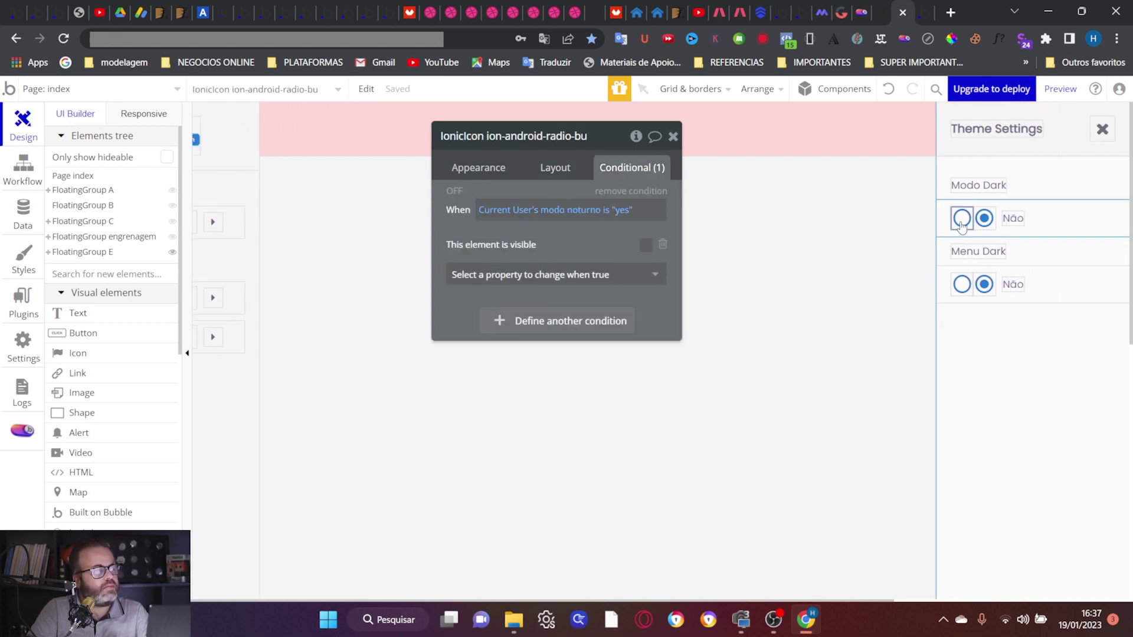
pyautogui.click(983, 219)
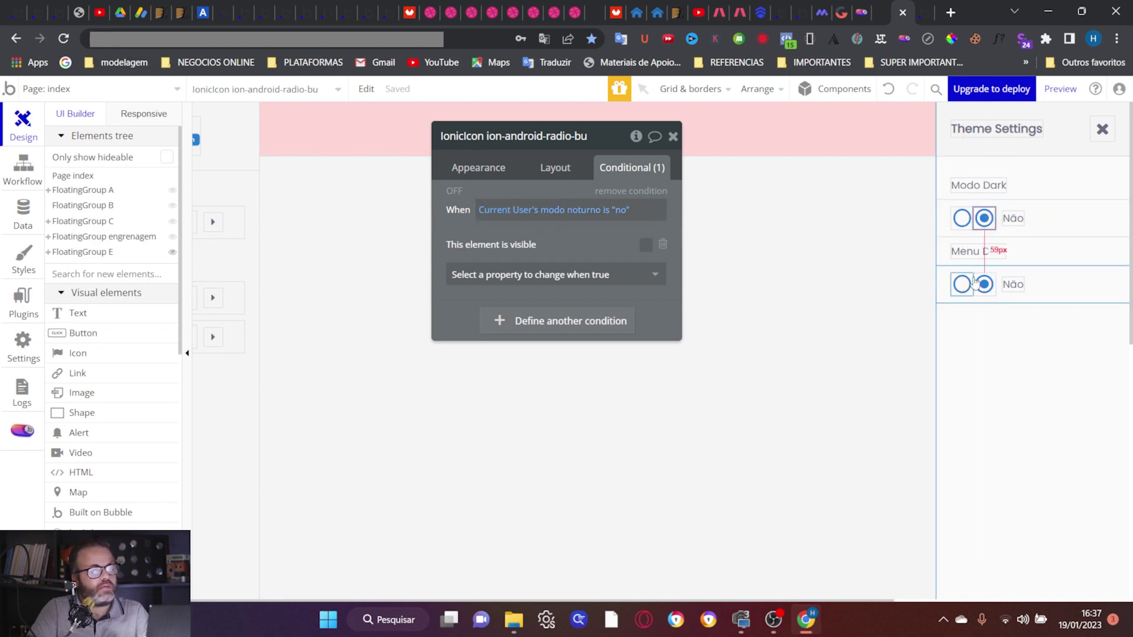
# Step: Preview the page, open Theme Settings from the gear icon, and test the Menu Dark and Modo Dark radio options
pyautogui.click(1057, 89)
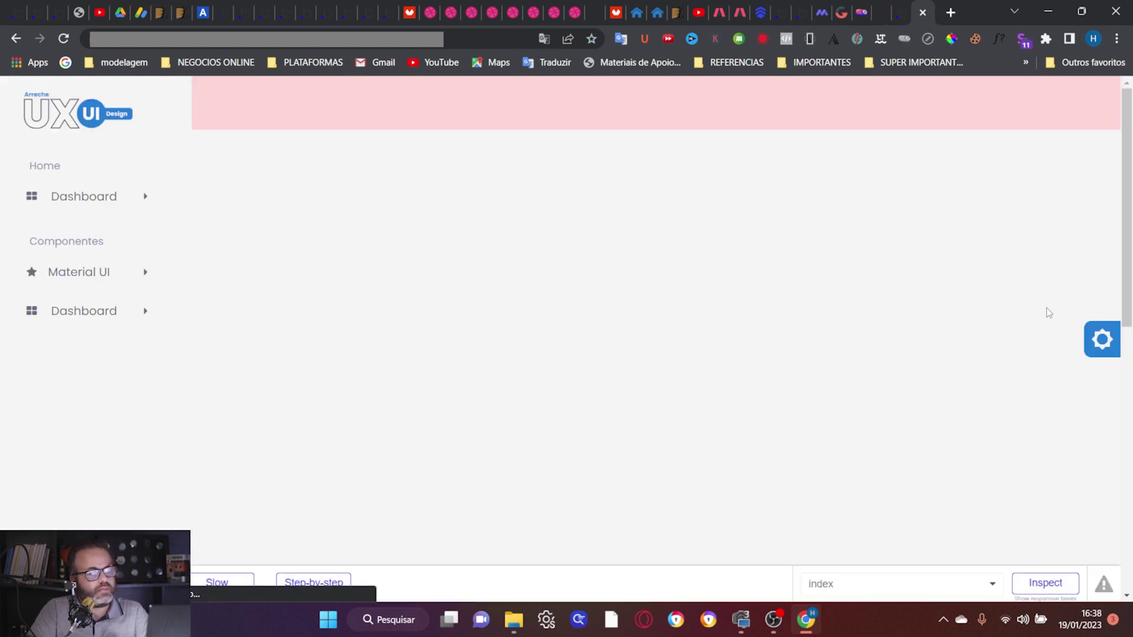
pyautogui.click(1098, 339)
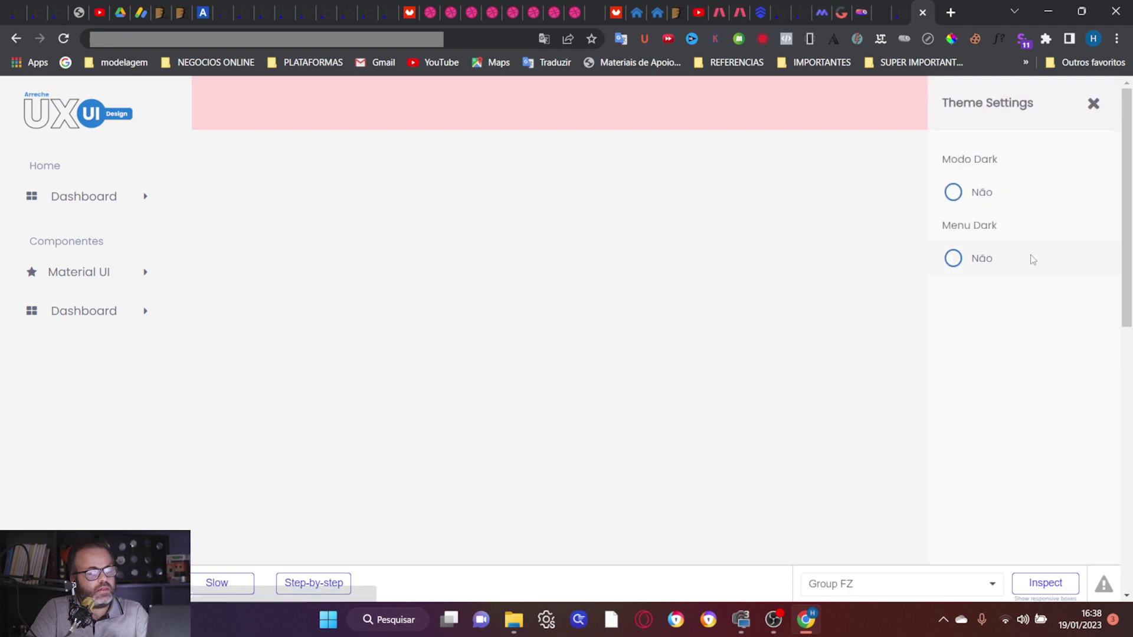
pyautogui.click(948, 264)
pyautogui.click(947, 265)
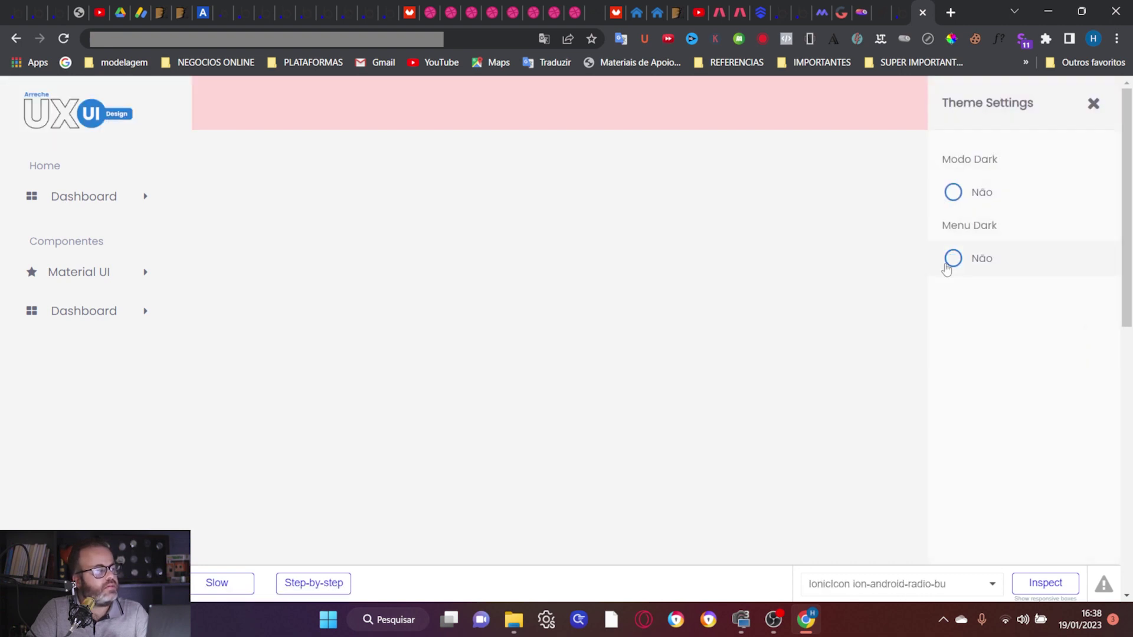
pyautogui.click(947, 265)
pyautogui.click(951, 195)
pyautogui.click(952, 195)
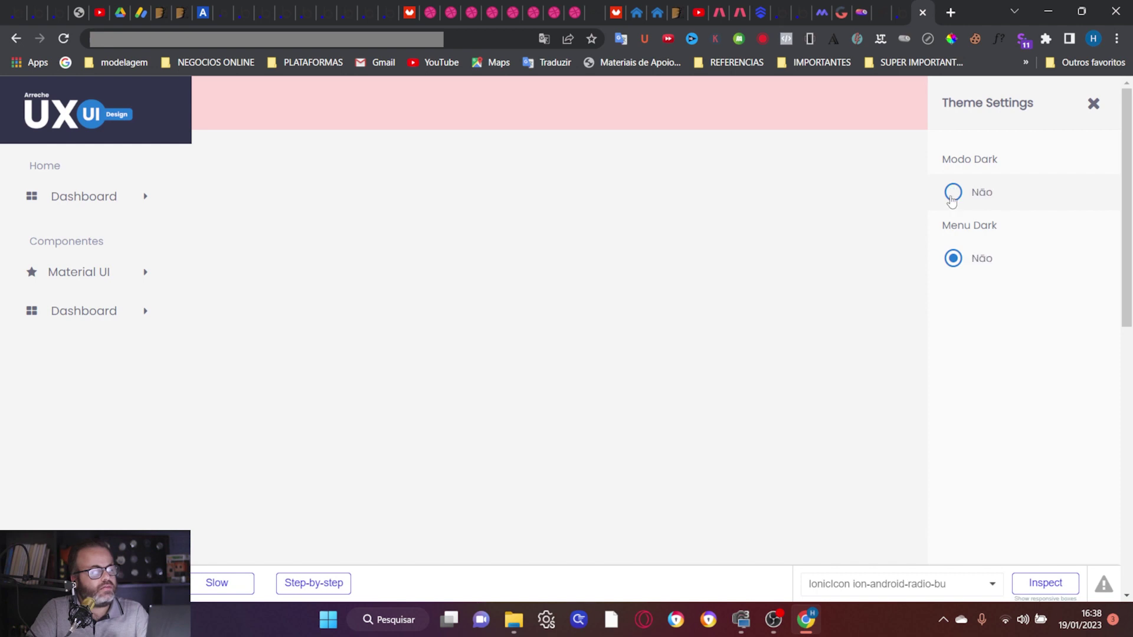
pyautogui.click(954, 260)
pyautogui.click(954, 260)
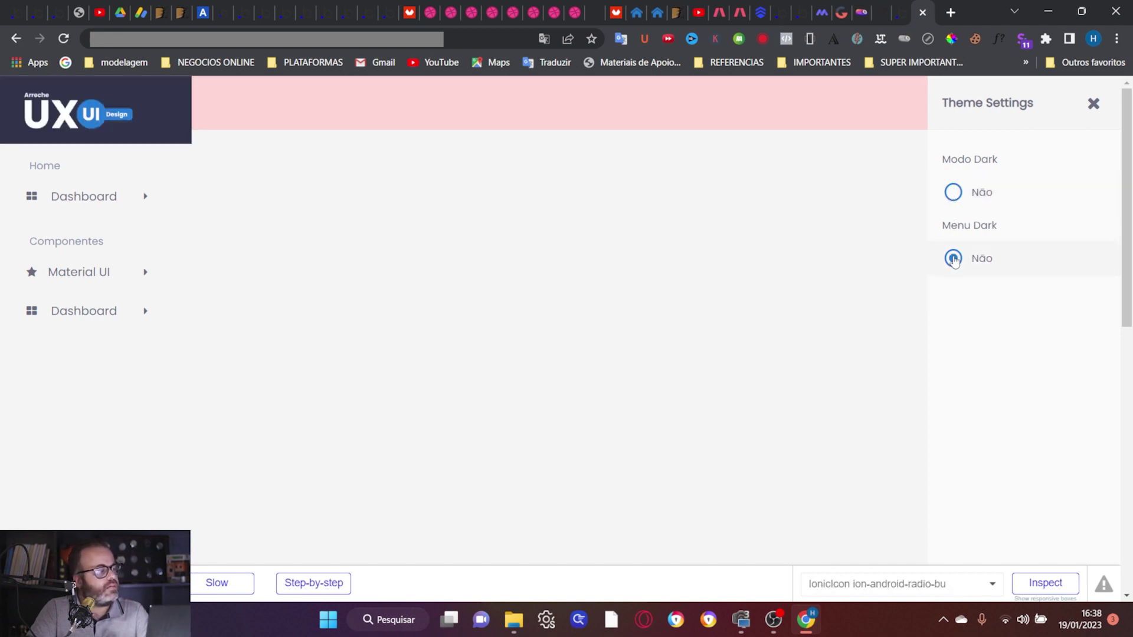
pyautogui.click(953, 258)
pyautogui.click(953, 259)
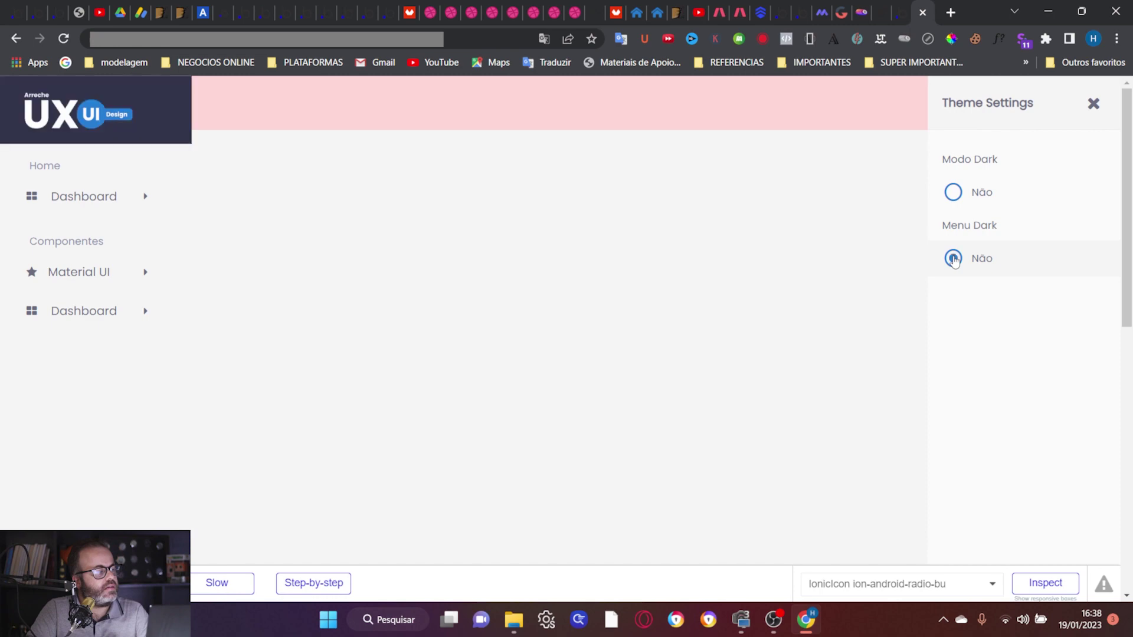
# Step: Return to the Bubble editor and examine the floating groups in the elements tree to find the one holding the side menu items
pyautogui.click(898, 12)
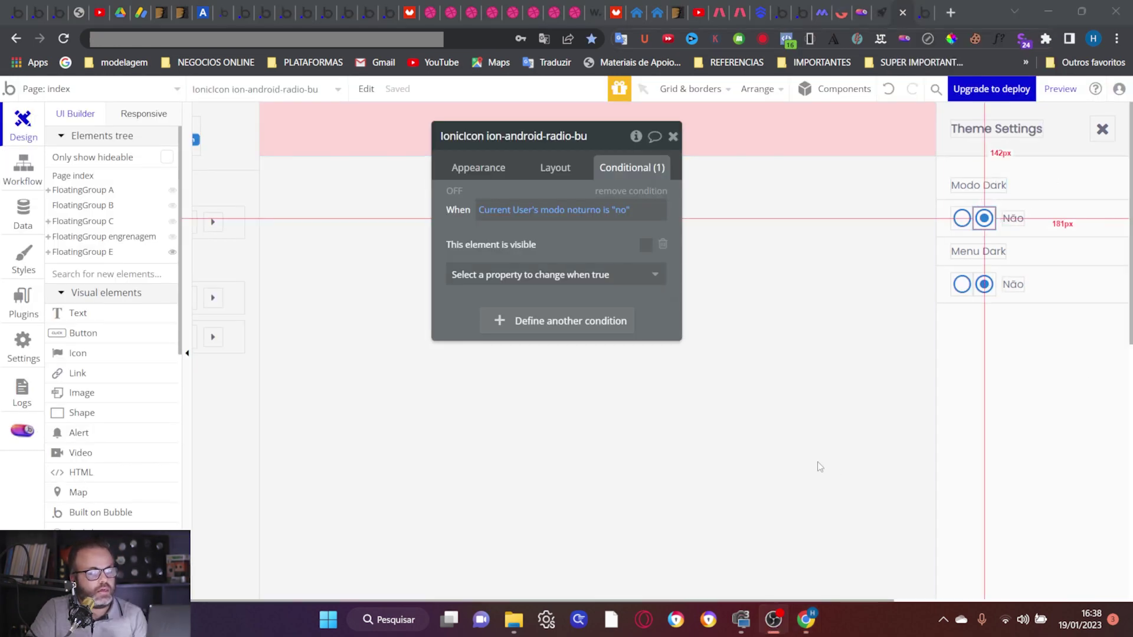
pyautogui.click(524, 435)
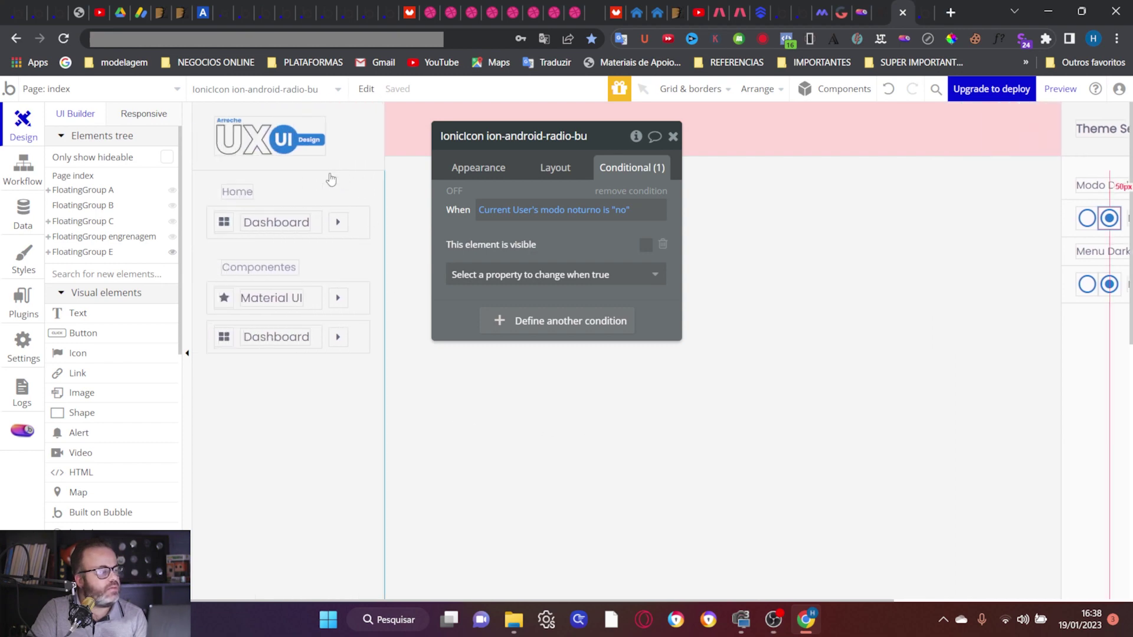
pyautogui.click(87, 252)
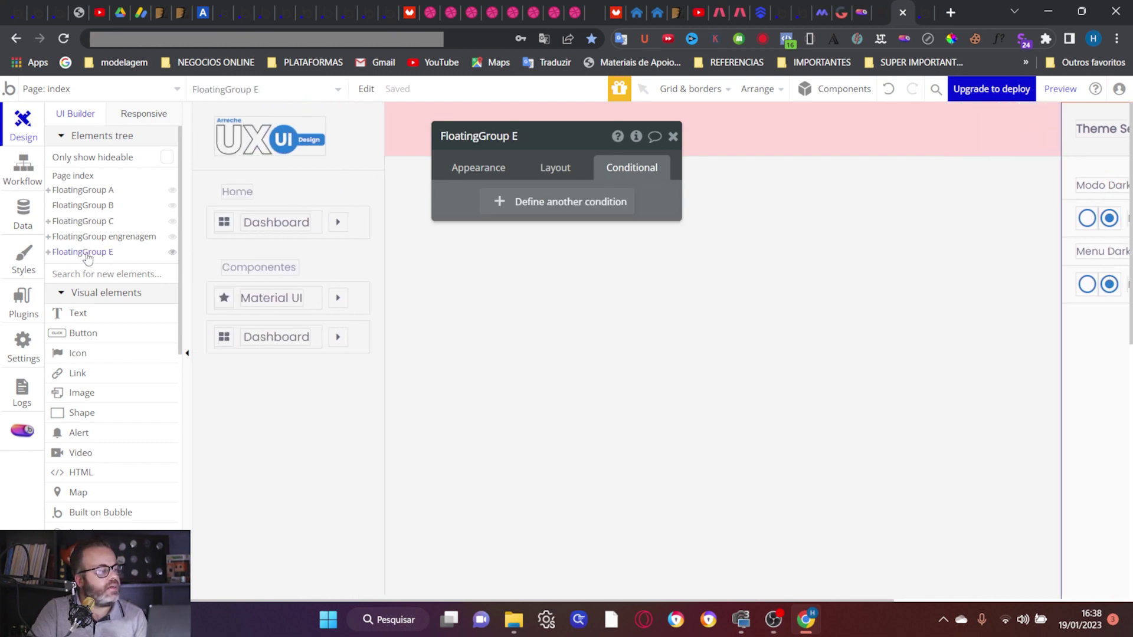
pyautogui.click(105, 238)
pyautogui.press('Escape')
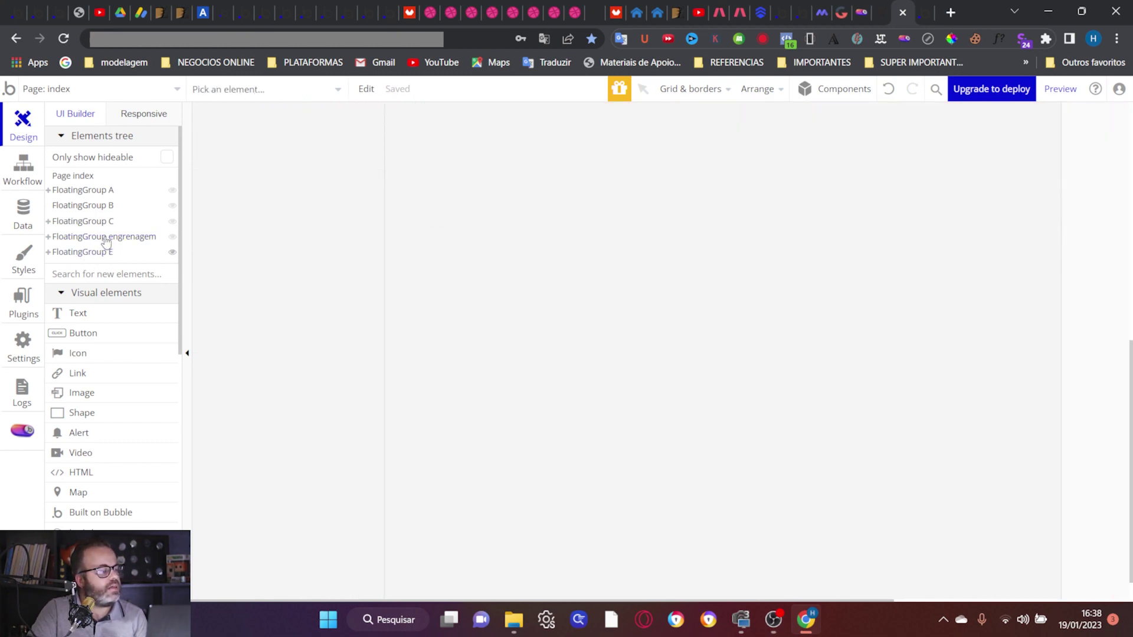
pyautogui.click(106, 239)
pyautogui.click(98, 255)
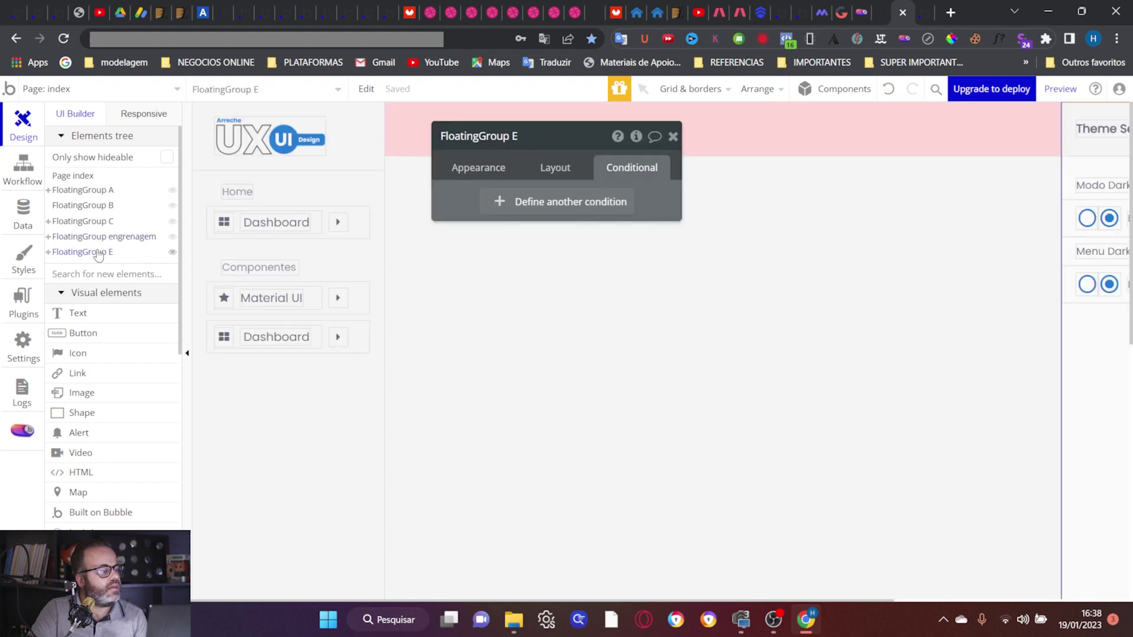
pyautogui.click(172, 254)
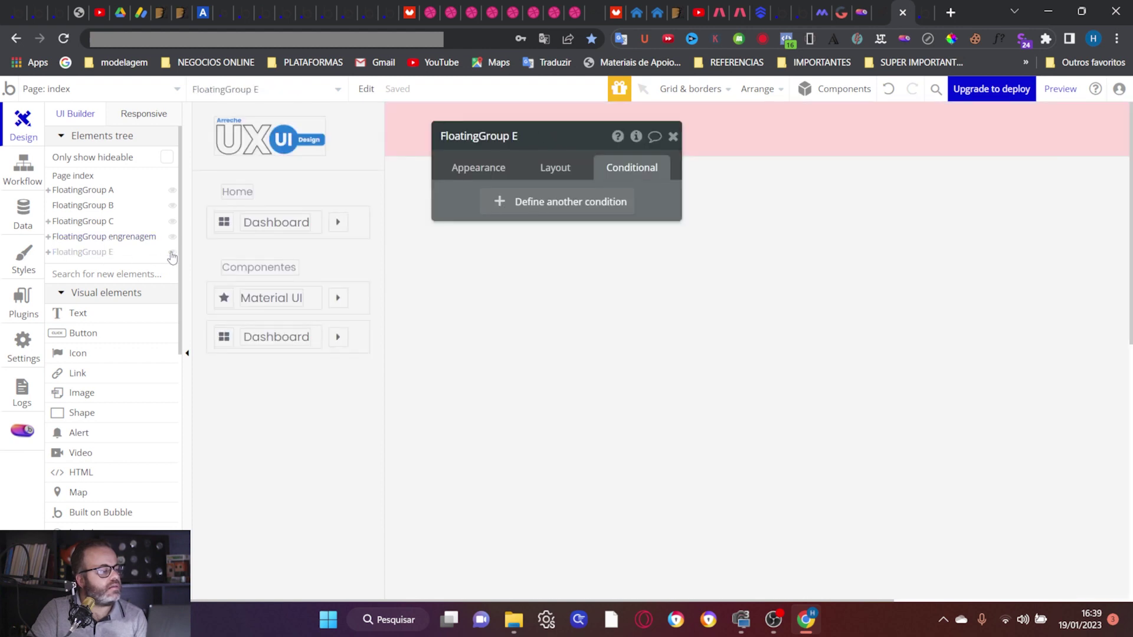
pyautogui.click(172, 254)
pyautogui.press('Escape')
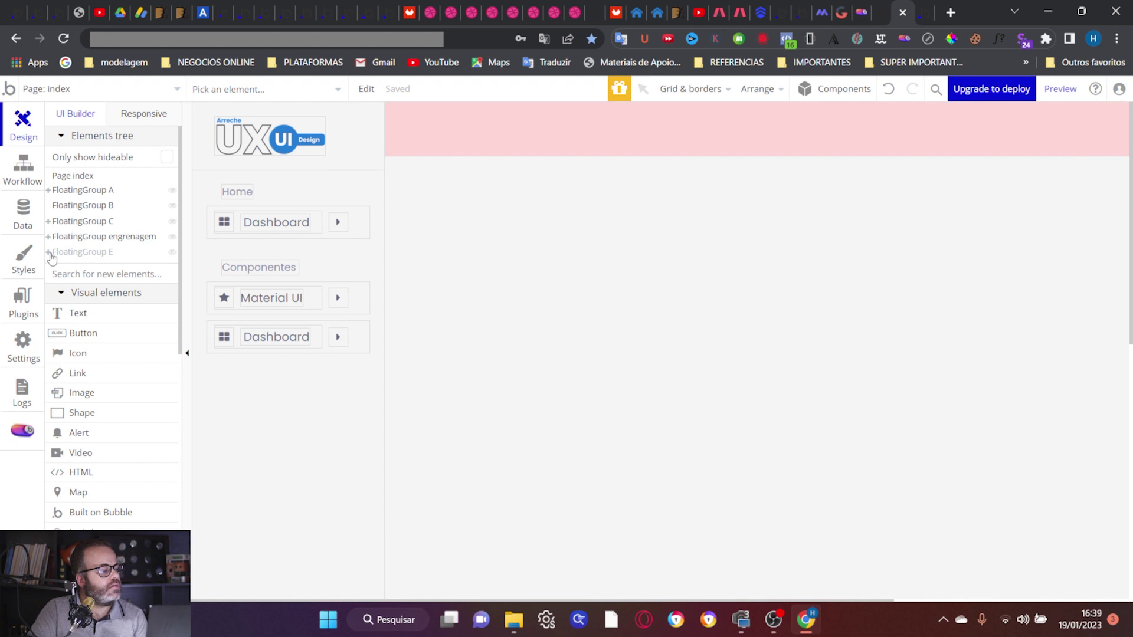
pyautogui.click(49, 253)
pyautogui.click(68, 254)
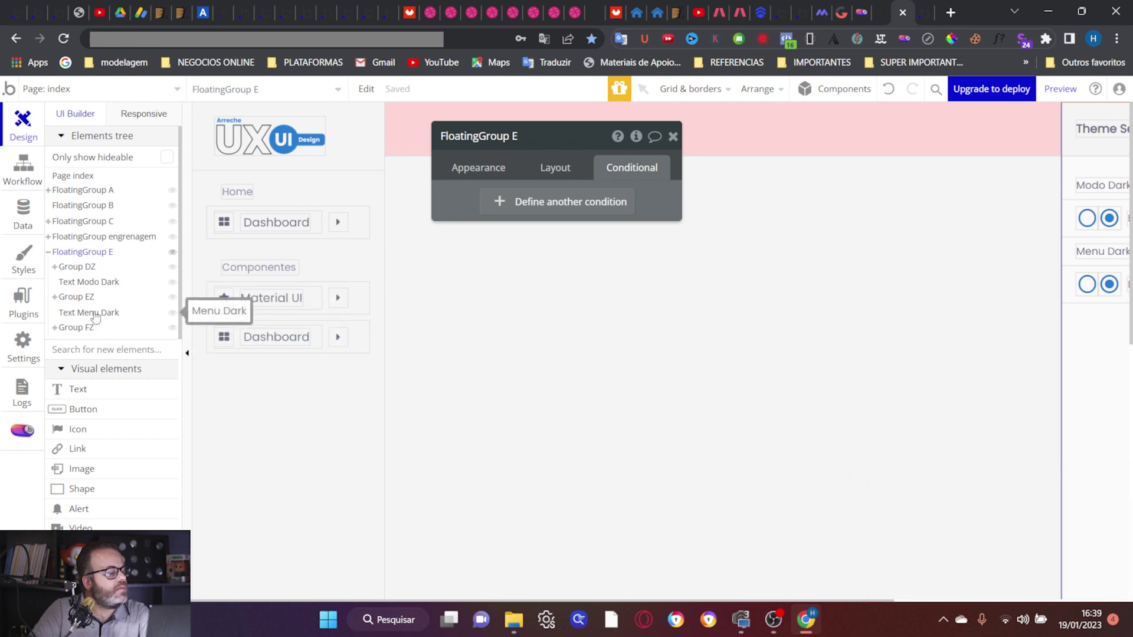
pyautogui.click(261, 401)
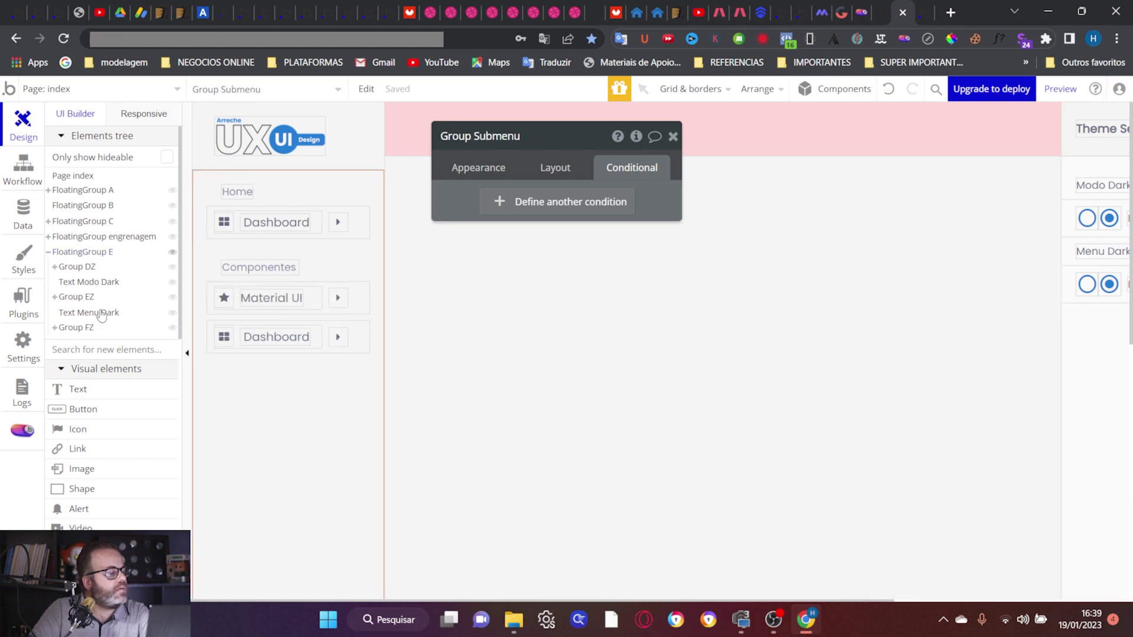
# Step: Add a condition to FloatingGroup C that applies when Current User's menu dark is "yes"
pyautogui.click(68, 223)
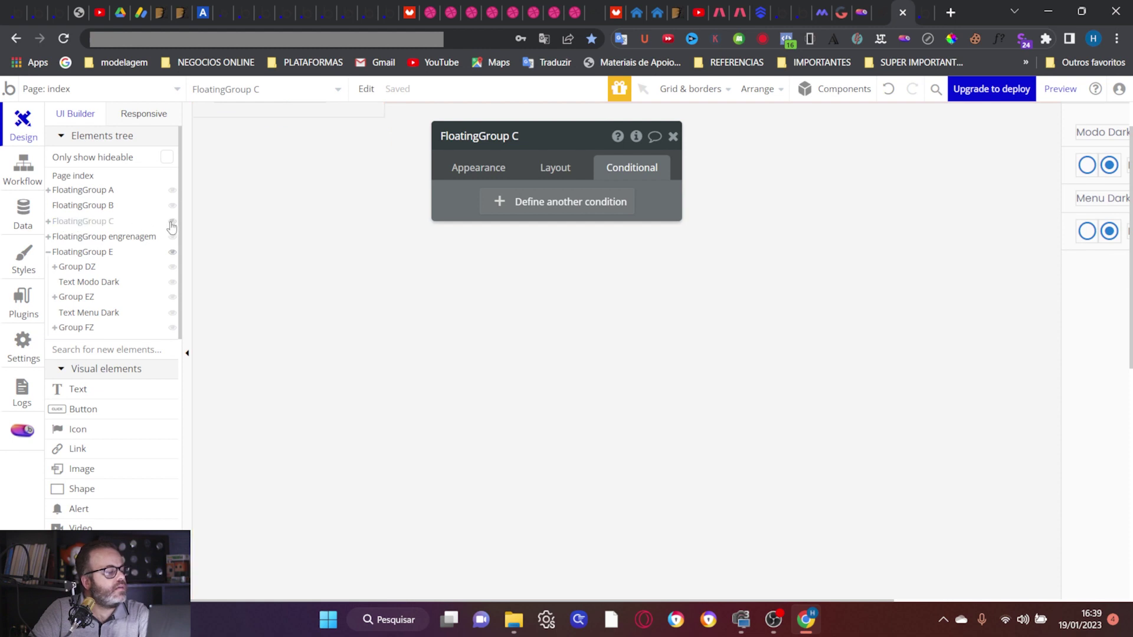
pyautogui.click(47, 222)
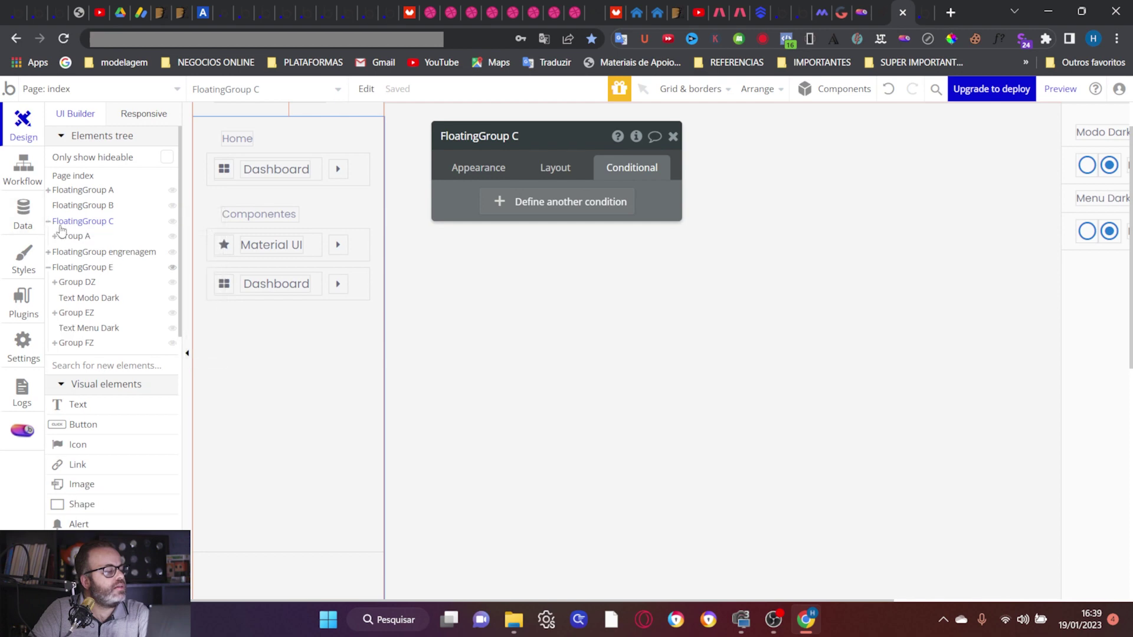
pyautogui.click(79, 238)
pyautogui.click(84, 228)
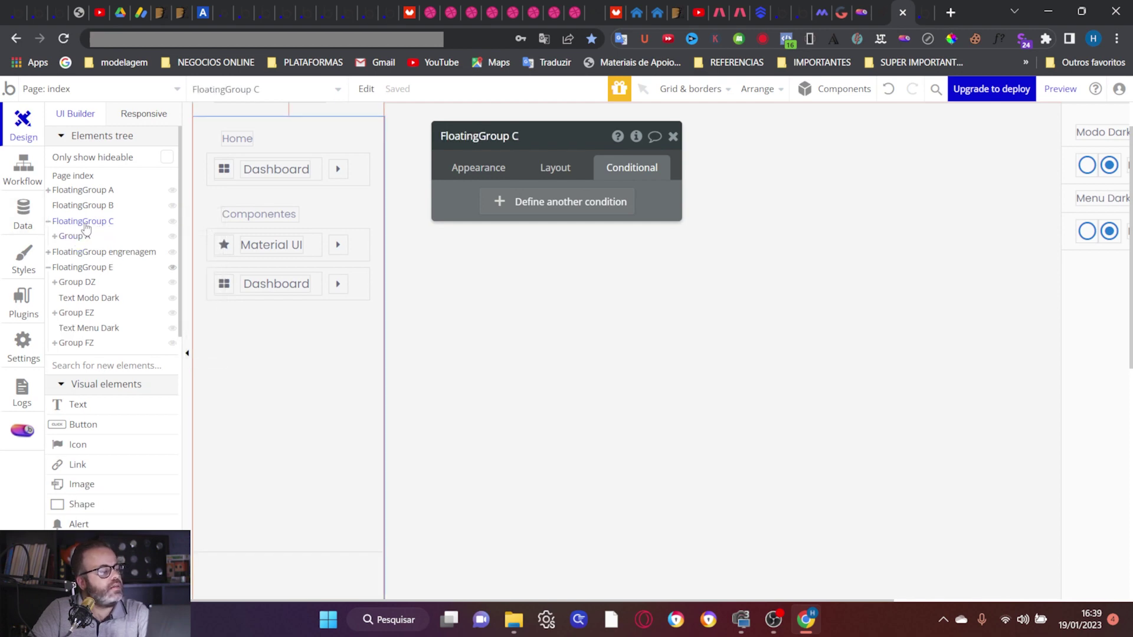
pyautogui.click(526, 203)
pyautogui.click(503, 211)
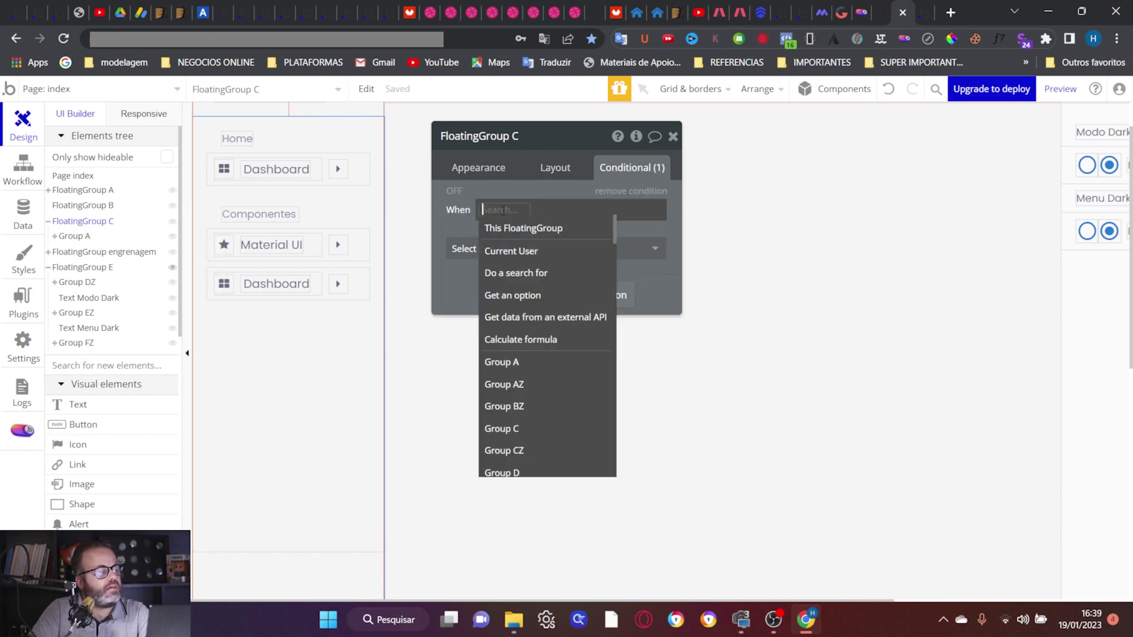
pyautogui.click(519, 250)
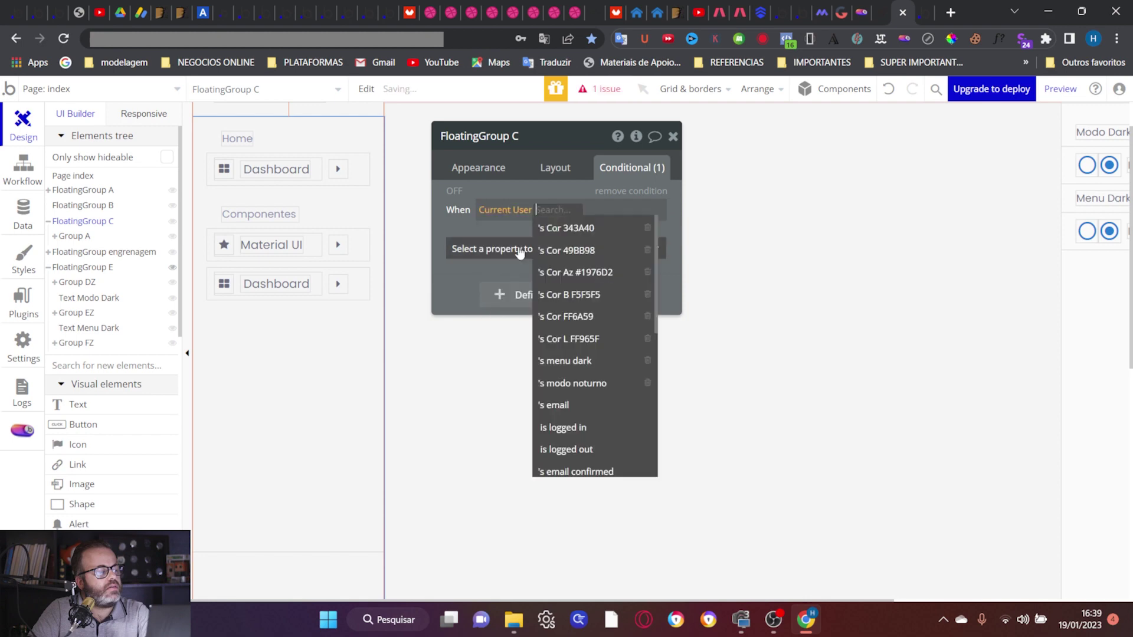
pyautogui.click(593, 363)
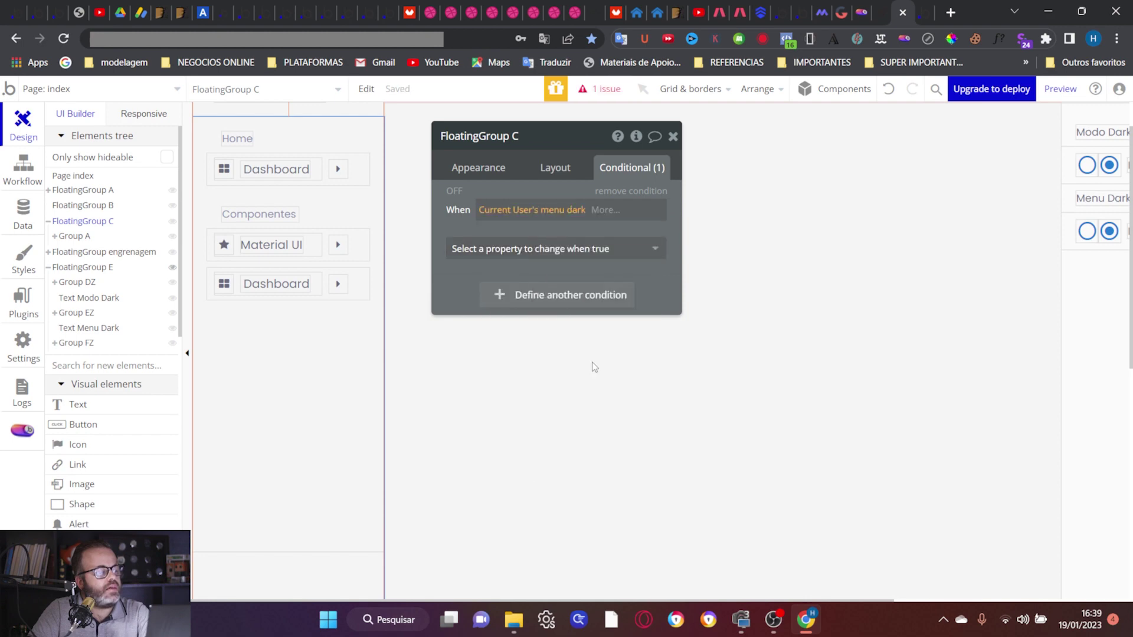
pyautogui.click(606, 211)
pyautogui.click(623, 253)
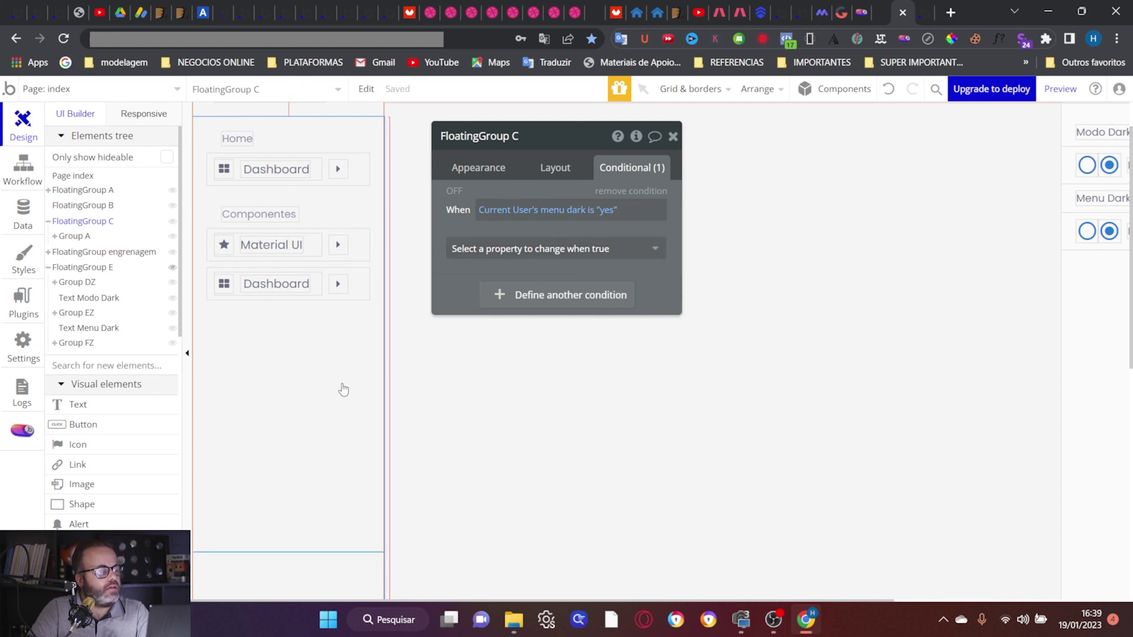
# Step: Preview the page and test the Menu Dark and Modo Dark radio options in Theme Settings, checking each option's label
pyautogui.scroll(1, 343, 391)
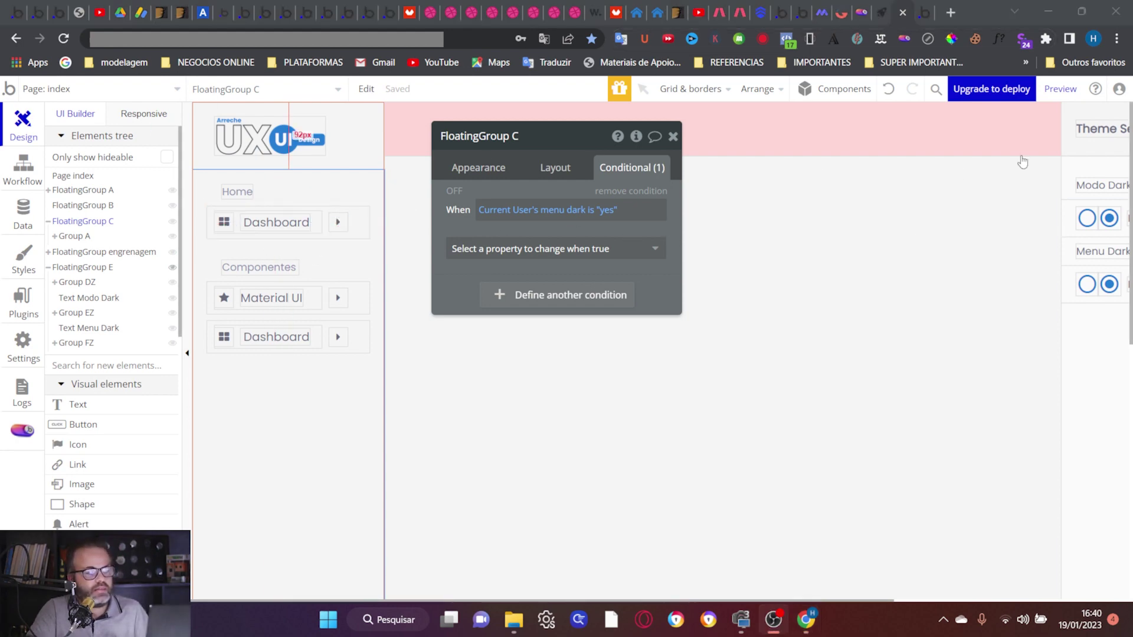
pyautogui.click(1050, 90)
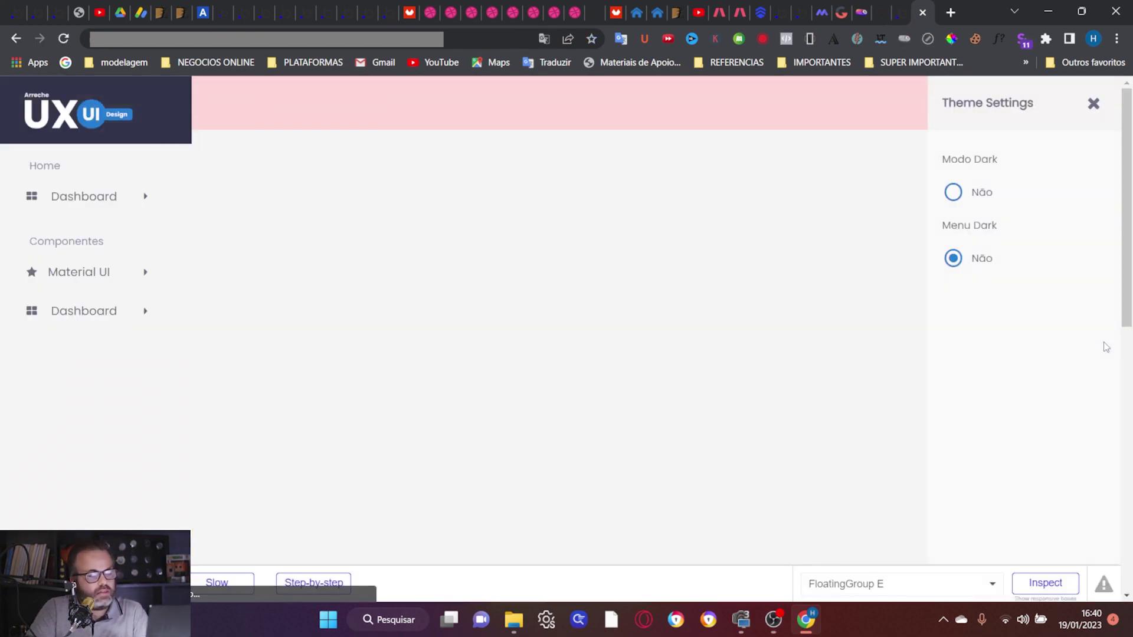
pyautogui.click(953, 259)
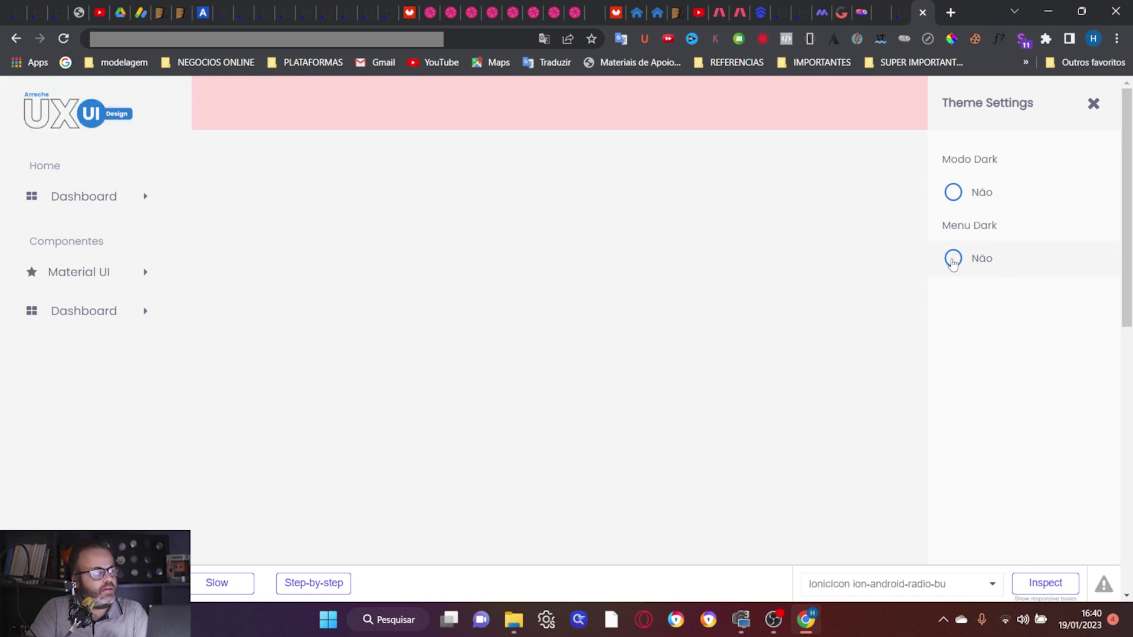
pyautogui.click(953, 260)
pyautogui.click(953, 259)
pyautogui.click(953, 260)
pyautogui.click(957, 206)
pyautogui.click(956, 207)
pyautogui.click(960, 191)
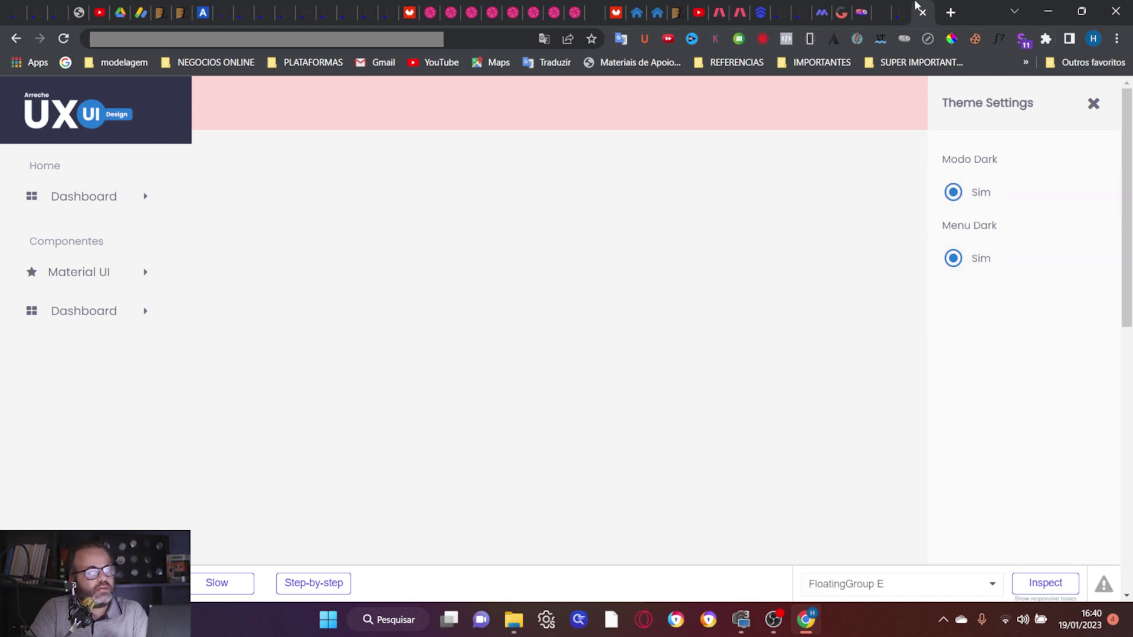
# Step: Back in the editor, change the condition of the "Não" text under Menu Dark to Current User's menu dark is "yes"
pyautogui.click(898, 7)
pyautogui.hscroll(3, 905, 236)
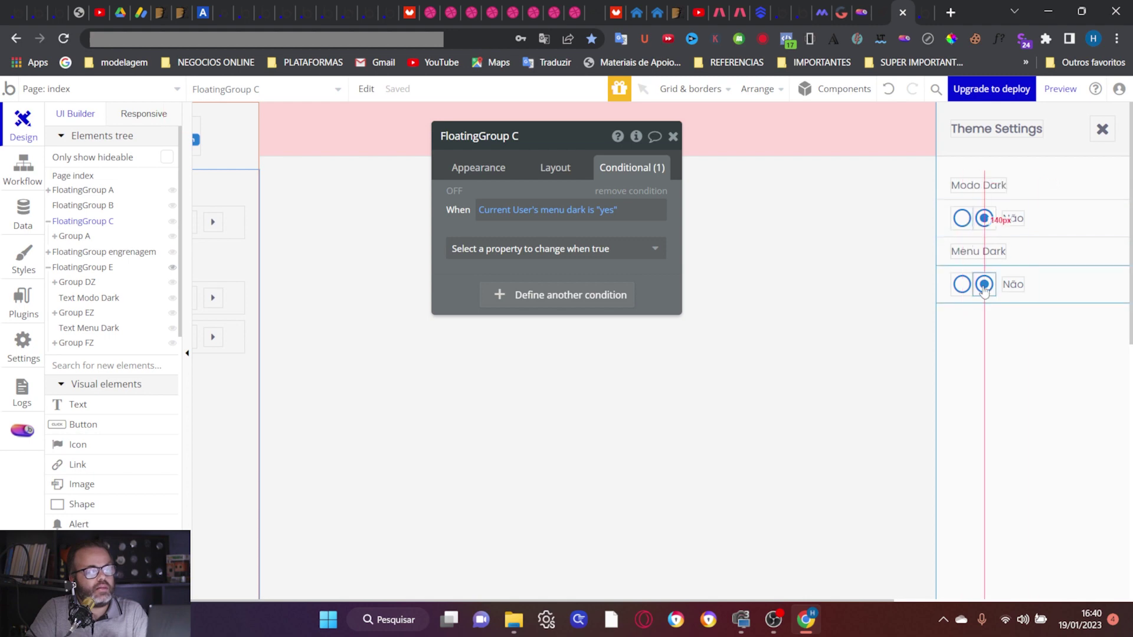
pyautogui.click(1021, 289)
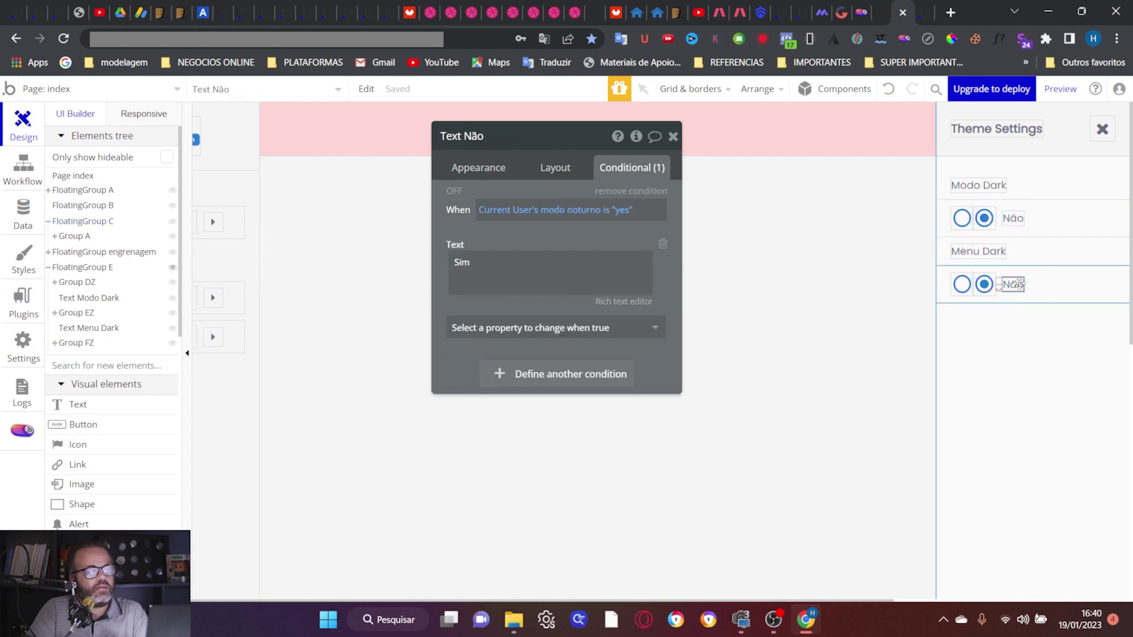
pyautogui.click(582, 213)
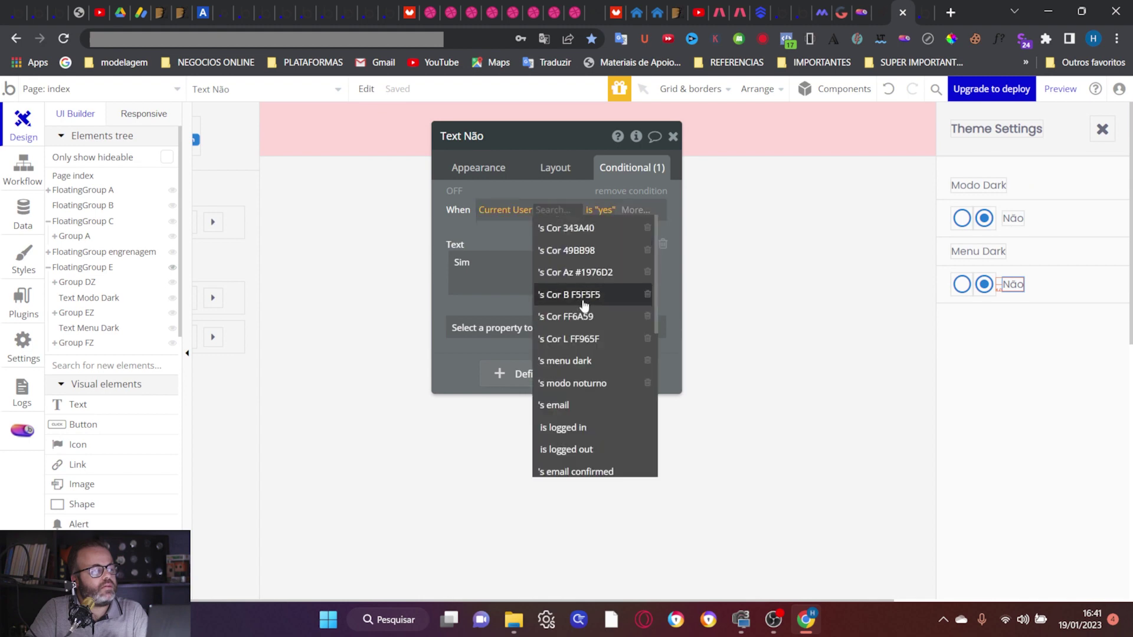
pyautogui.click(588, 360)
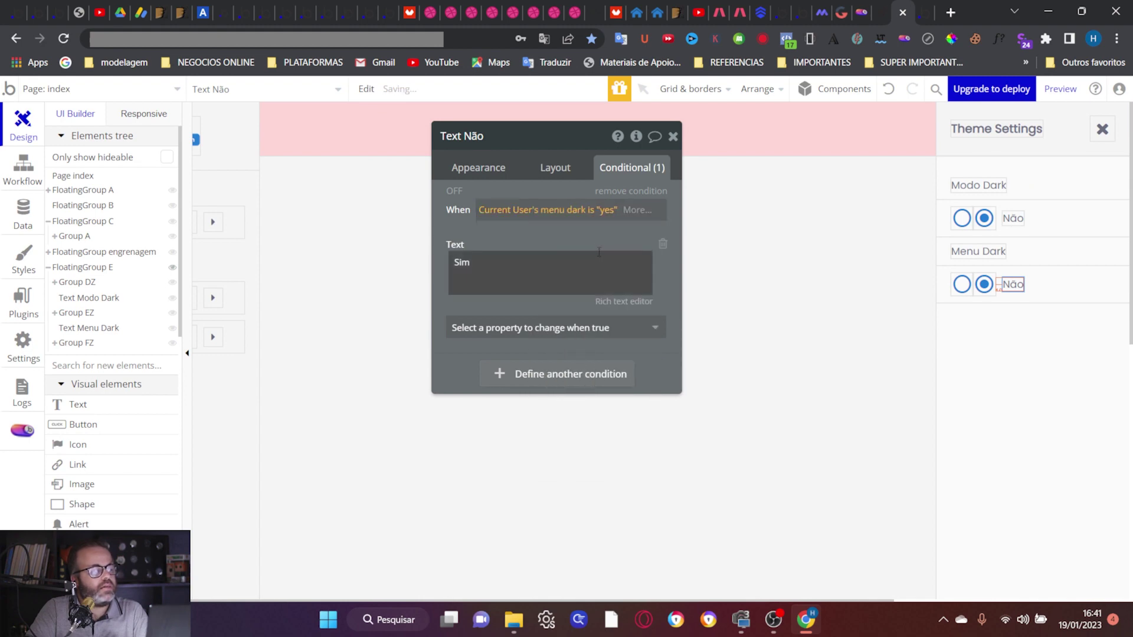
pyautogui.hscroll(-3, 880, 337)
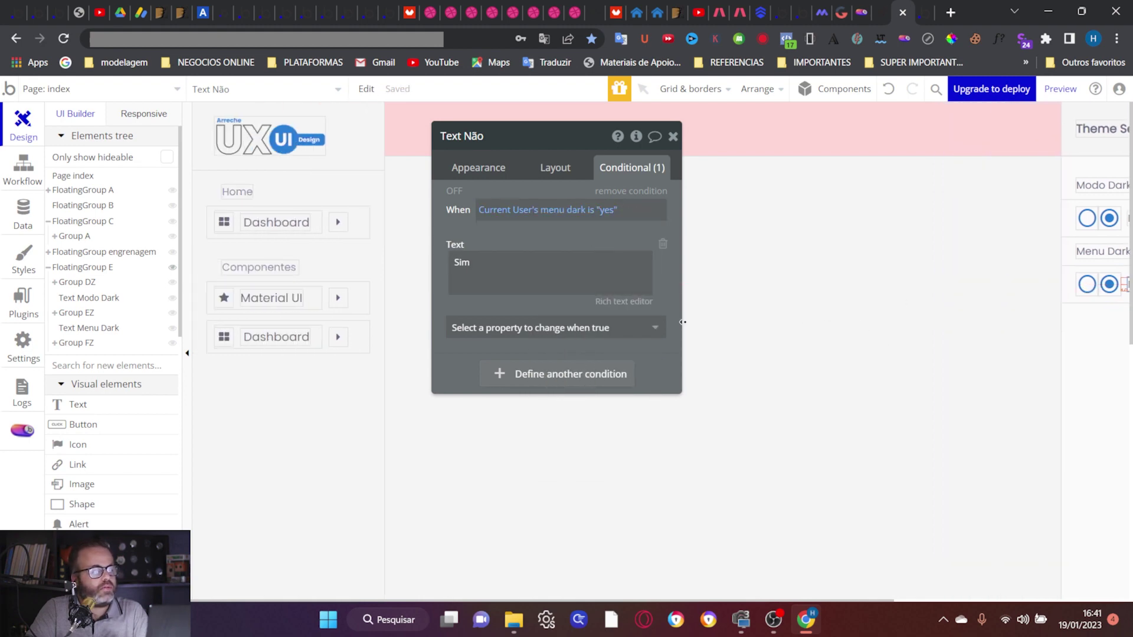
# Step: Add Background color as the property changed by FloatingGroup C's menu dark condition
pyautogui.click(699, 217)
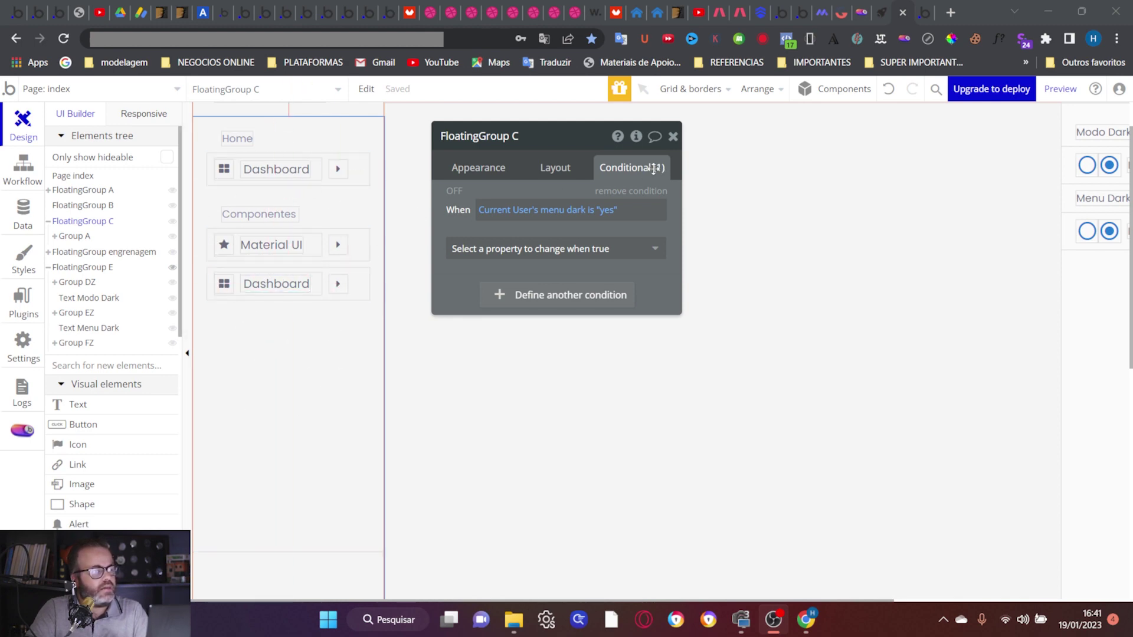
pyautogui.click(582, 249)
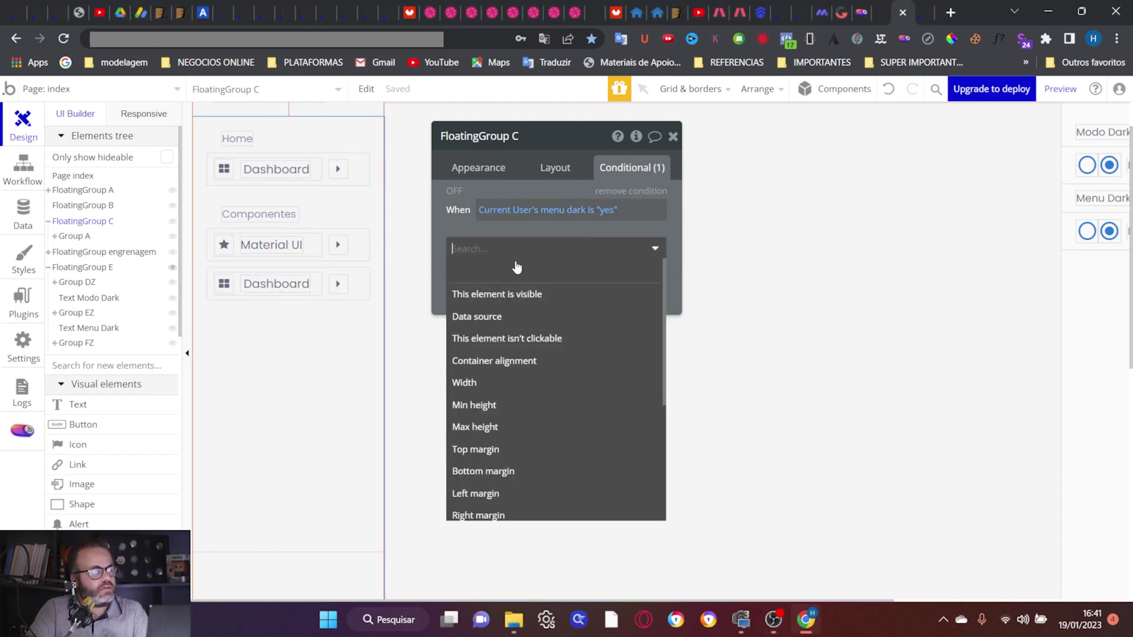
pyautogui.write('B')
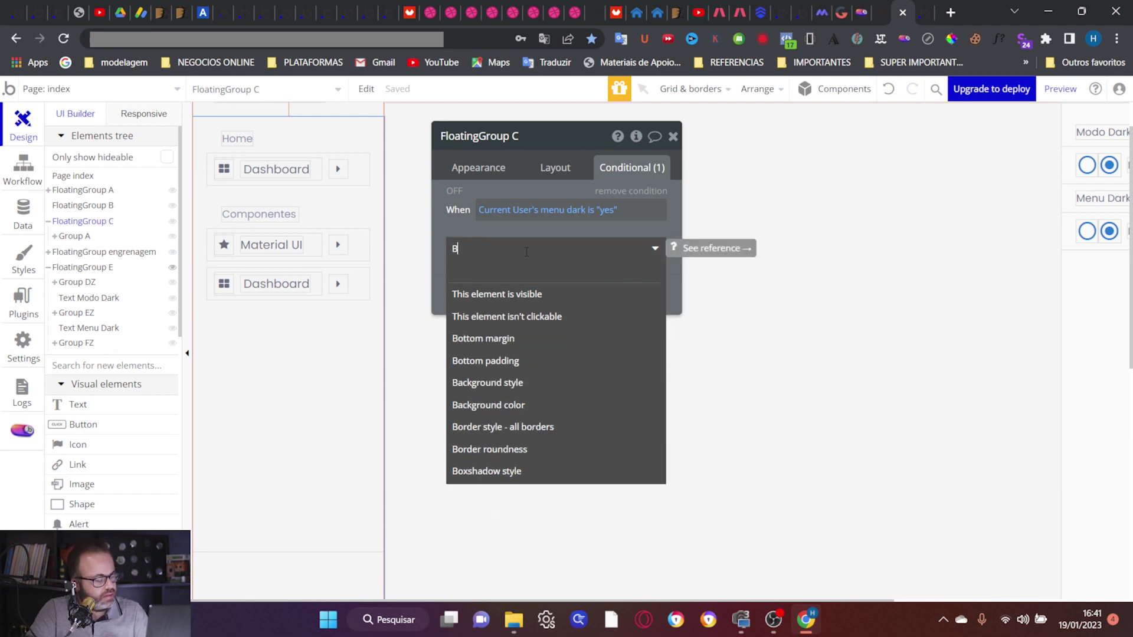
pyautogui.press('BackSpace')
pyautogui.write('co')
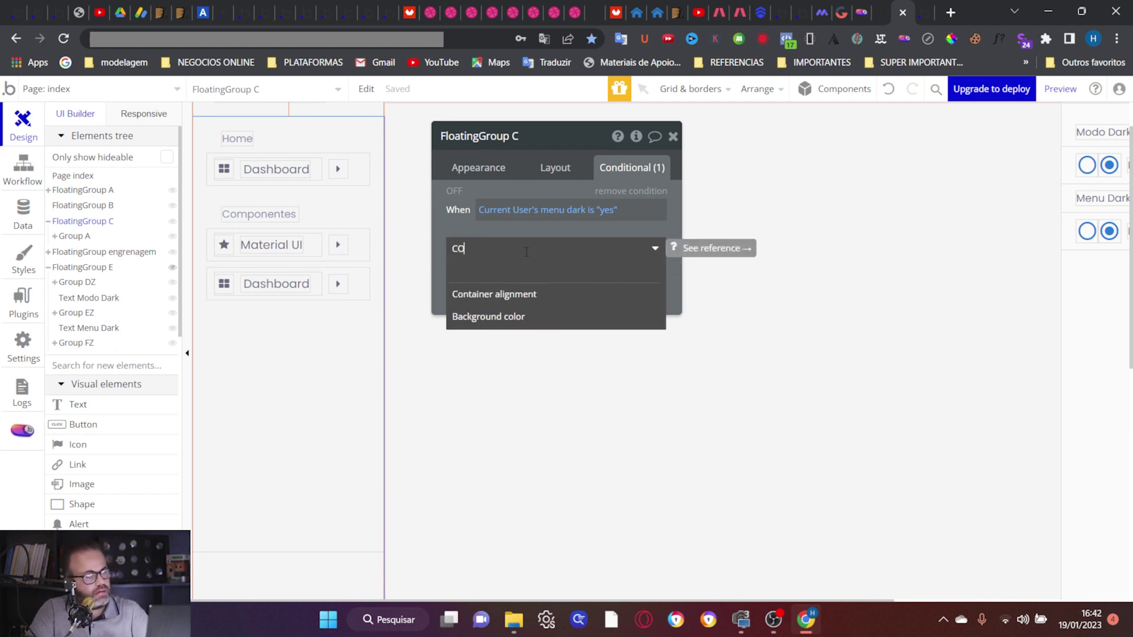
pyautogui.click(531, 317)
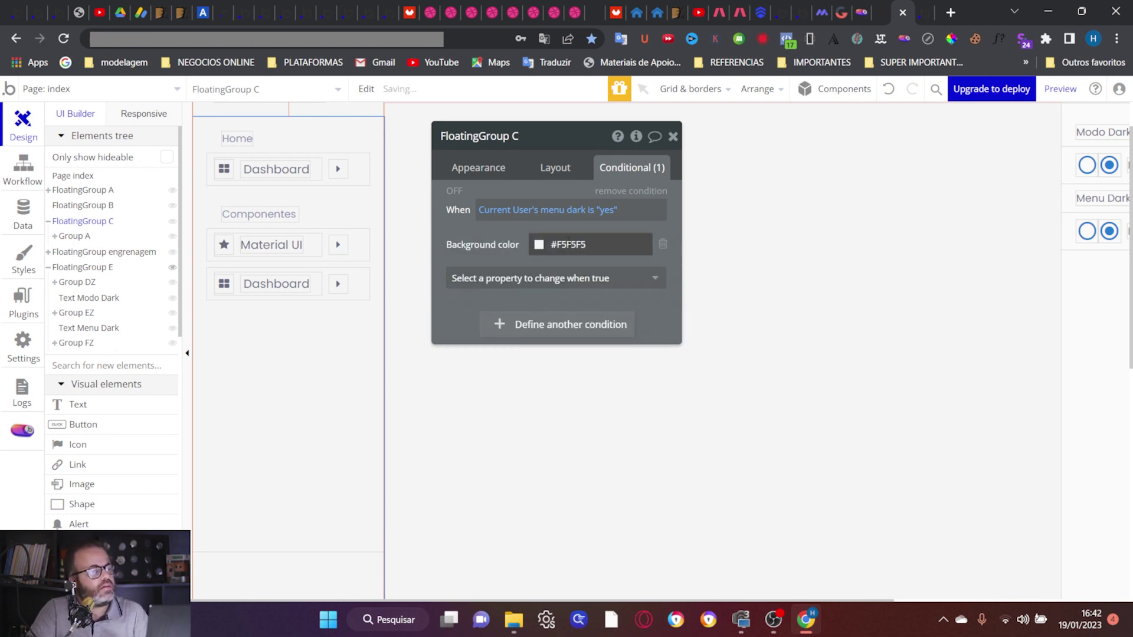
# Step: Set the conditional background color of FloatingGroup C to #8589A8
pyautogui.click(568, 245)
pyautogui.write('#8589A8')
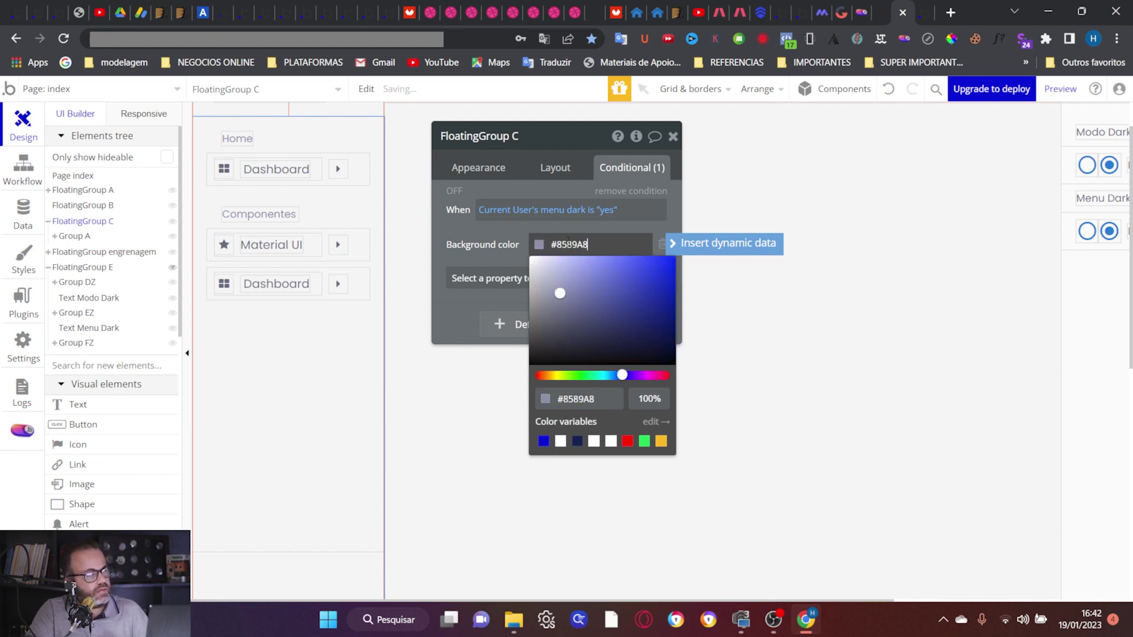
pyautogui.click(508, 235)
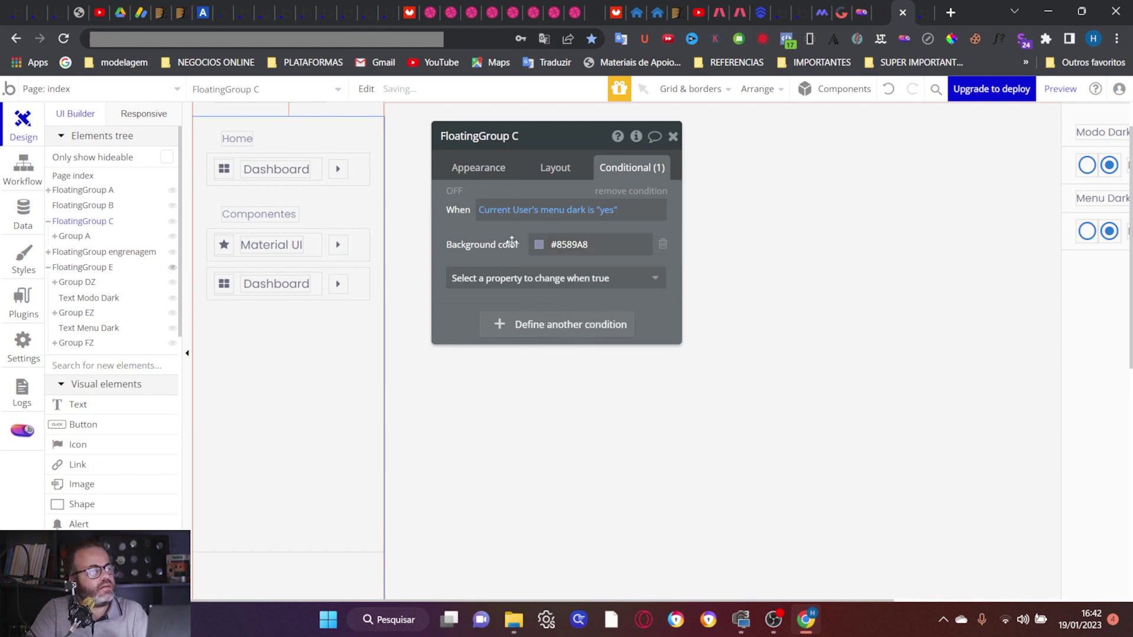
pyautogui.click(573, 245)
pyautogui.hotkey('ctrl', 'a')
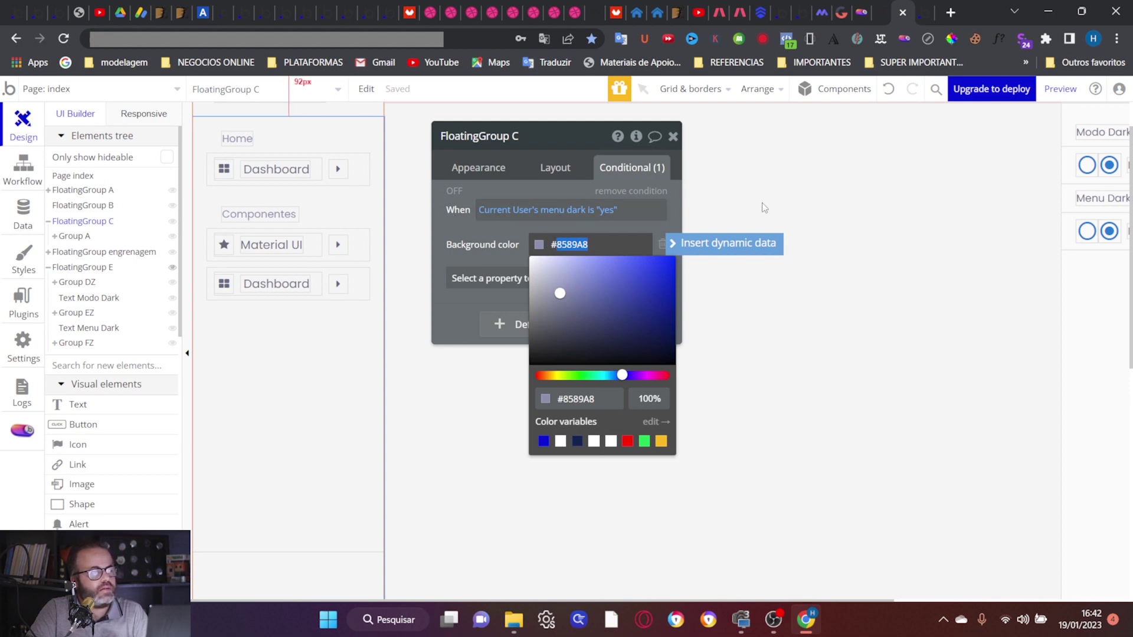
# Step: Copy the conditional background color #282A42 from FloatingGroup A into FloatingGroup C's menu dark condition
pyautogui.scroll(1, 448, 177)
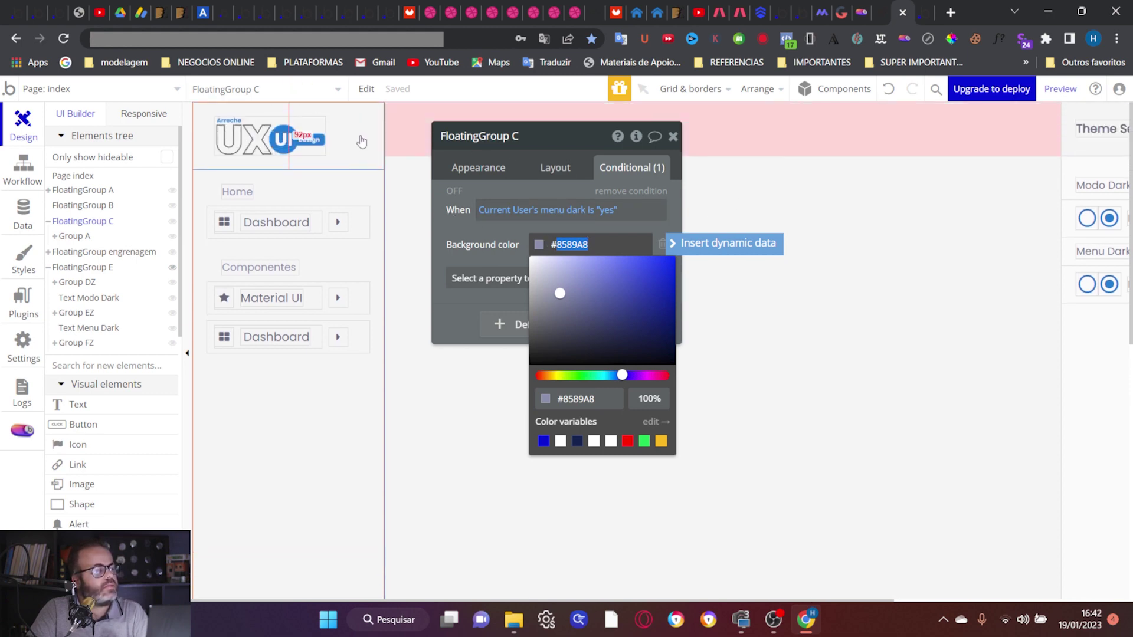
pyautogui.click(362, 136)
pyautogui.click(571, 243)
pyautogui.hotkey('ctrl', 'c')
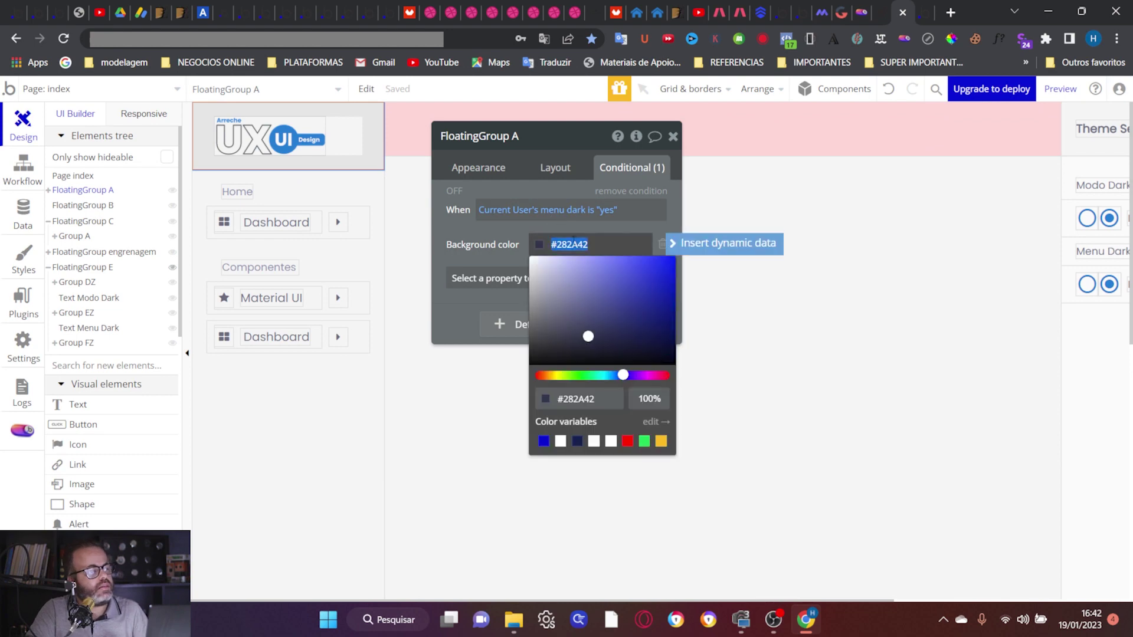
pyautogui.click(99, 224)
pyautogui.click(571, 243)
pyautogui.hotkey('ctrl', 'v')
pyautogui.click(503, 225)
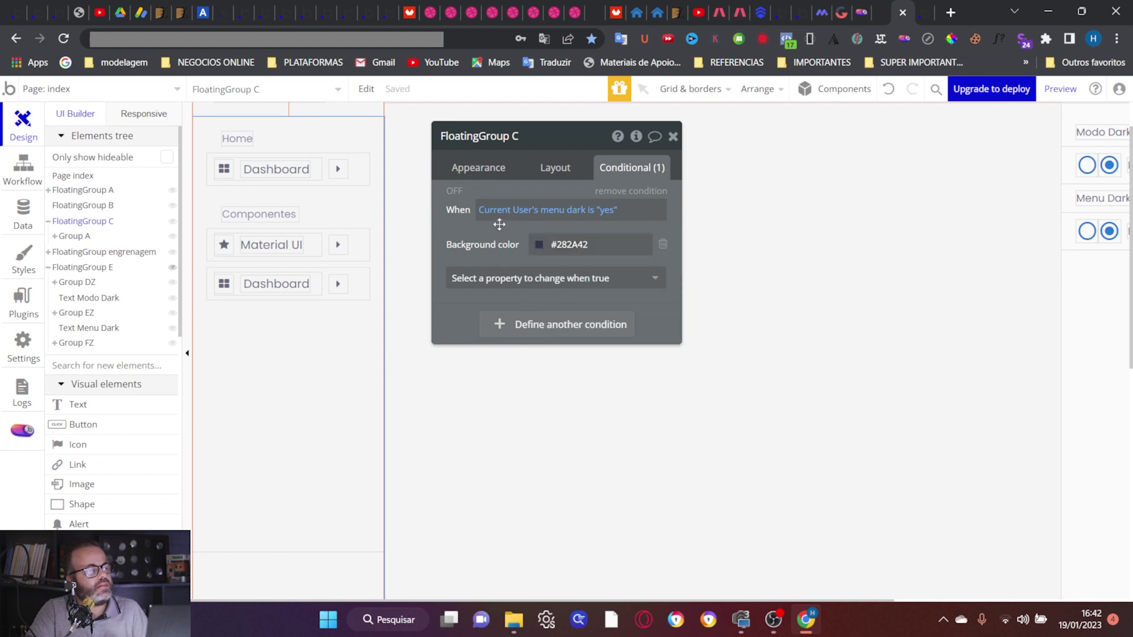
# Step: Preview the page, open Theme Settings, and toggle Menu Dark to check the side menu's background
pyautogui.click(1055, 98)
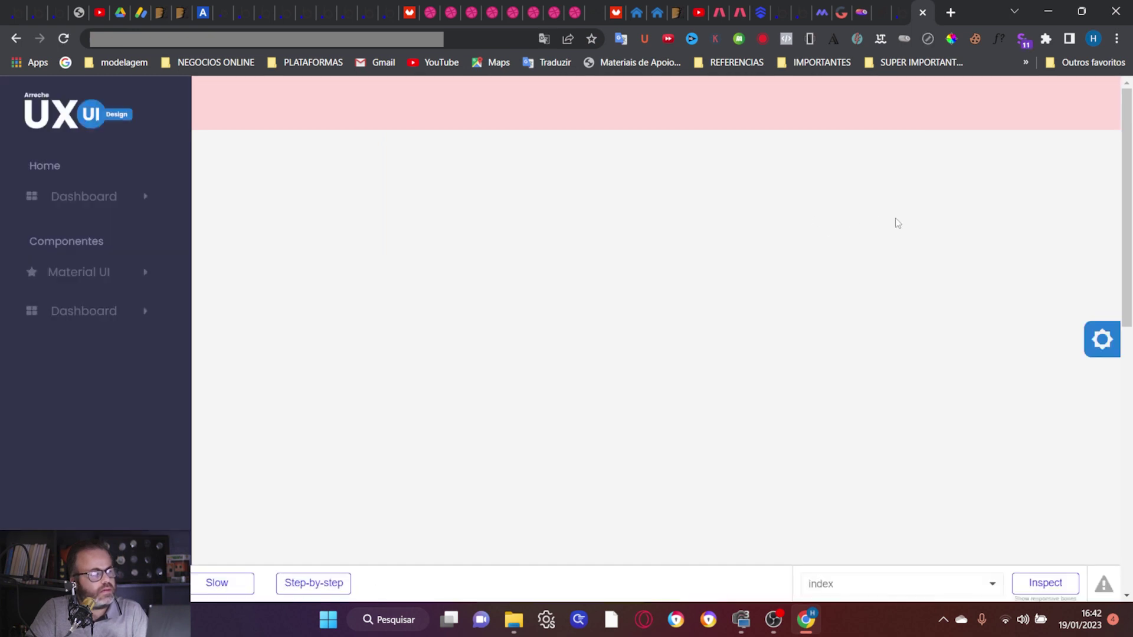
pyautogui.click(1101, 339)
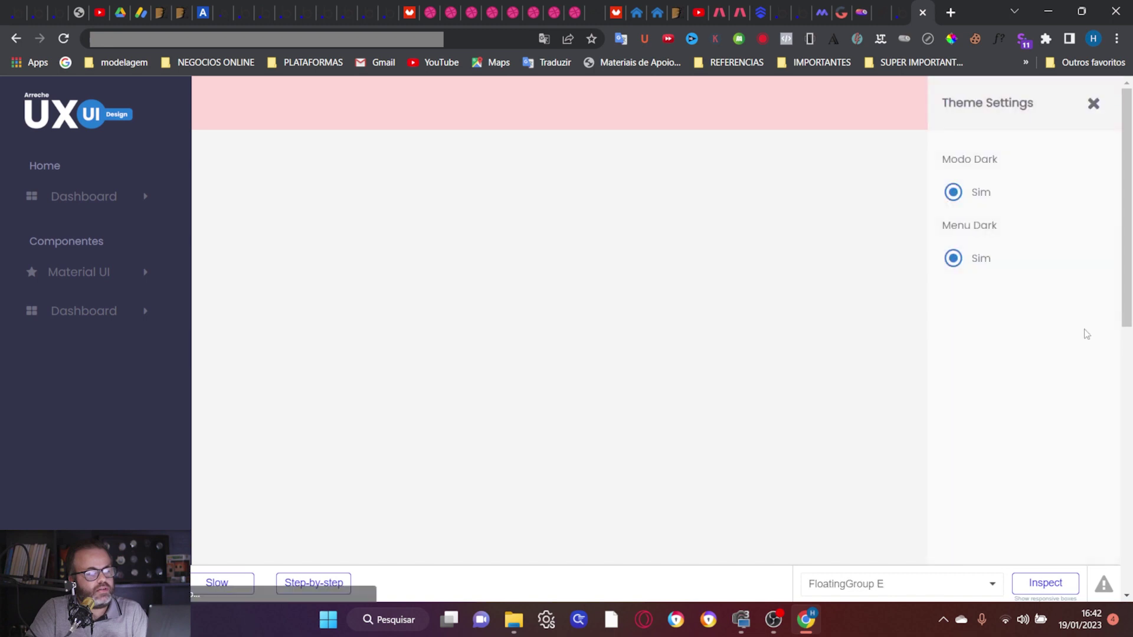
pyautogui.click(952, 260)
pyautogui.click(949, 267)
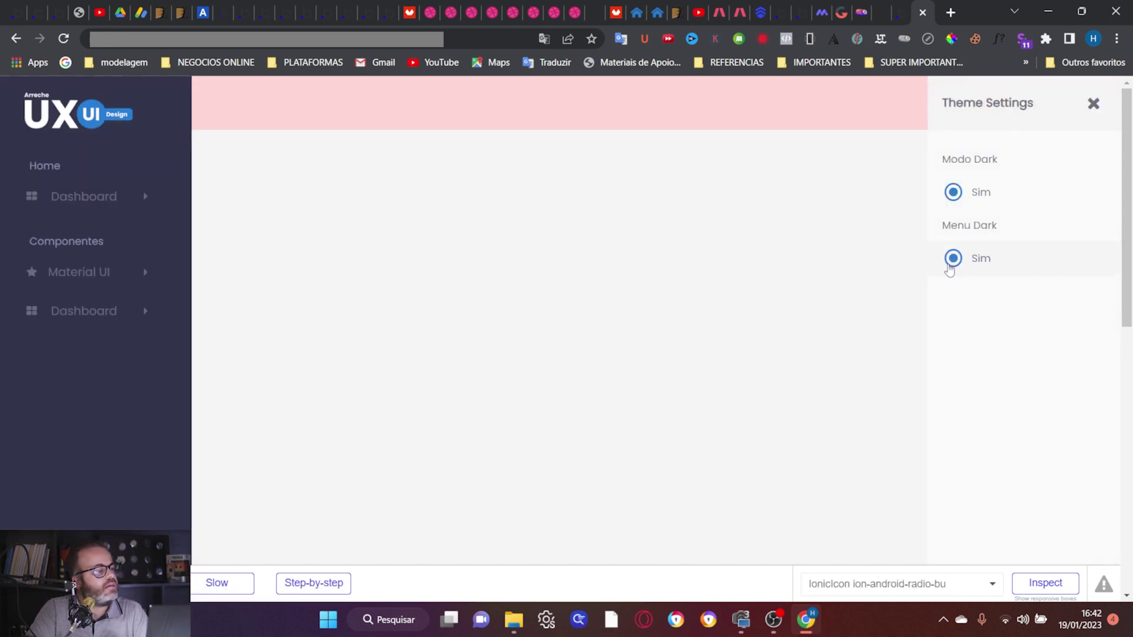
pyautogui.click(950, 267)
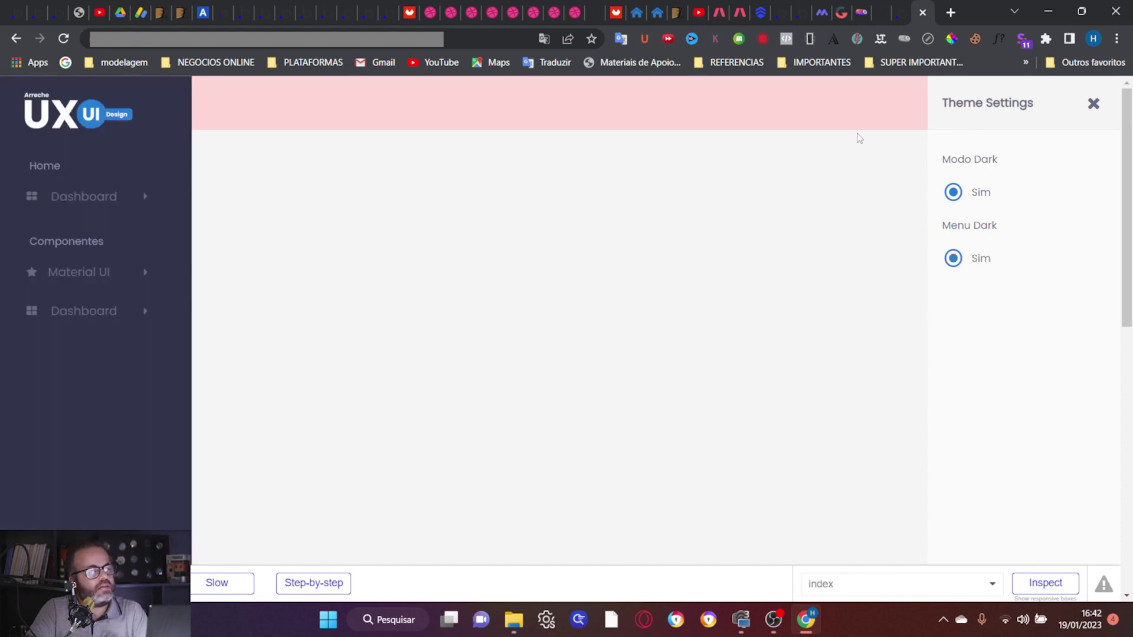
# Step: Switch both Menu Dark and Modo Dark to Não in the preview and compare how the side menu responds to each
pyautogui.click(896, 9)
pyautogui.click(915, 8)
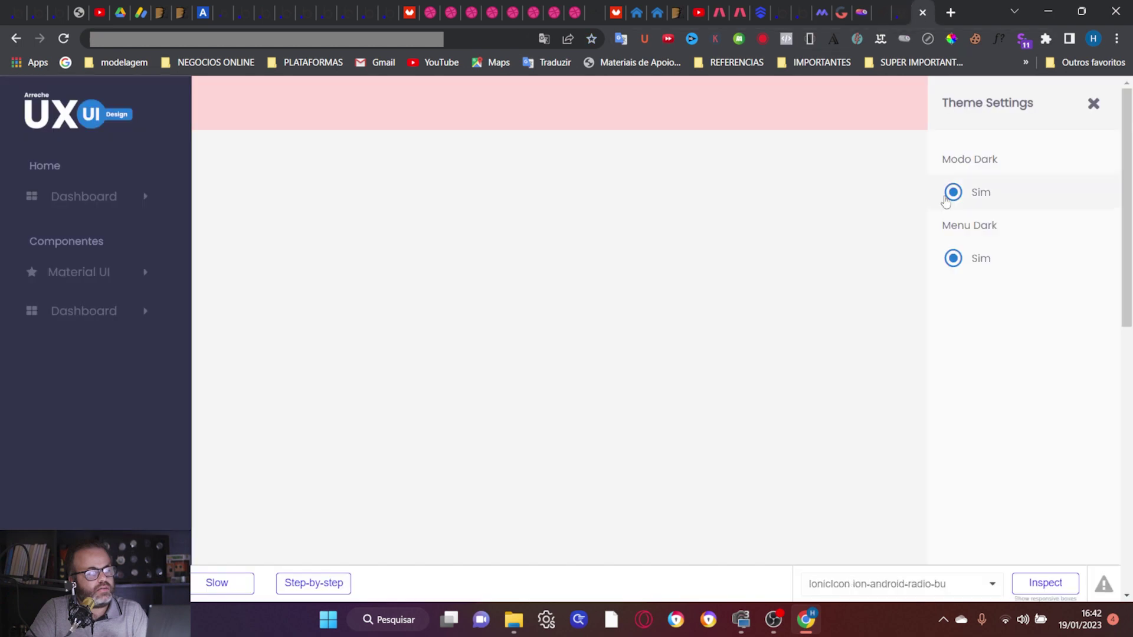
pyautogui.click(952, 258)
pyautogui.click(977, 192)
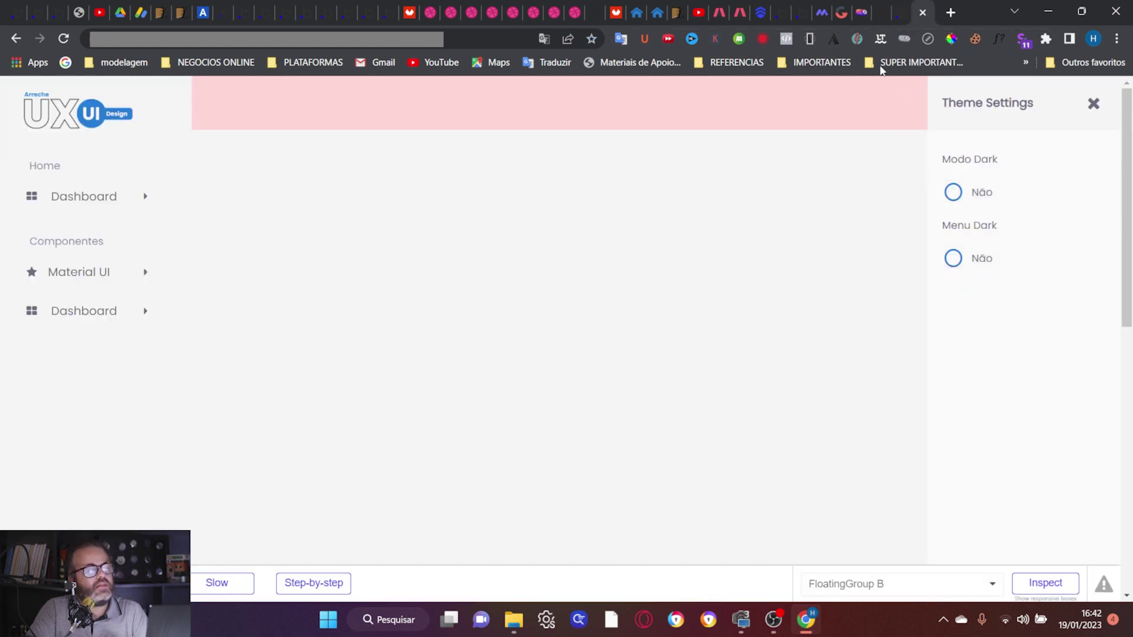
pyautogui.click(895, 8)
pyautogui.click(916, 7)
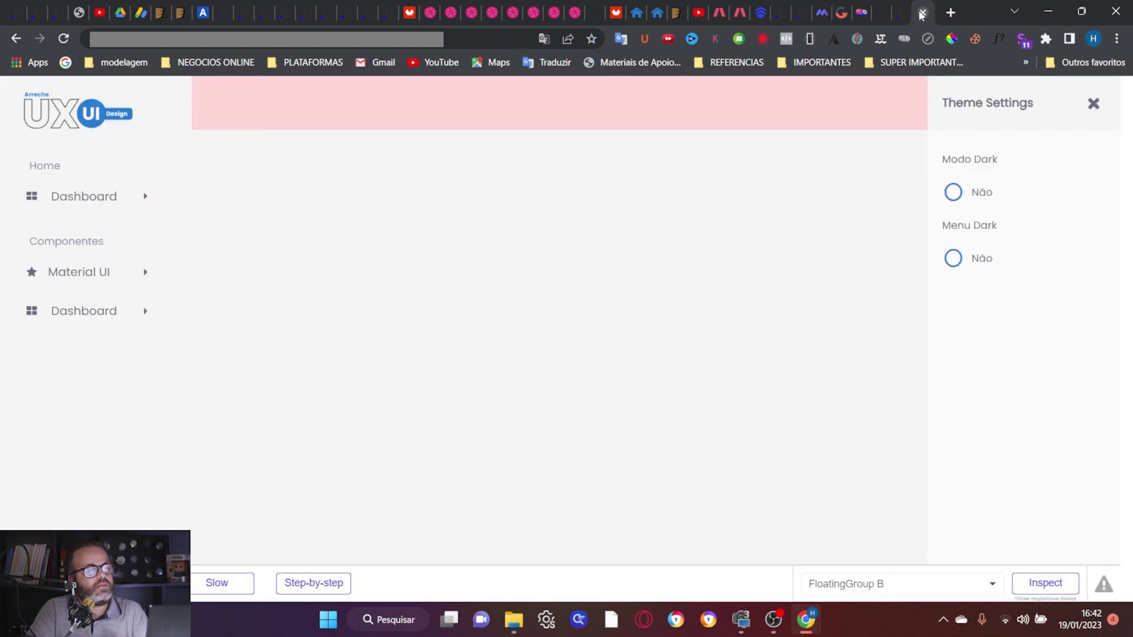
pyautogui.click(960, 196)
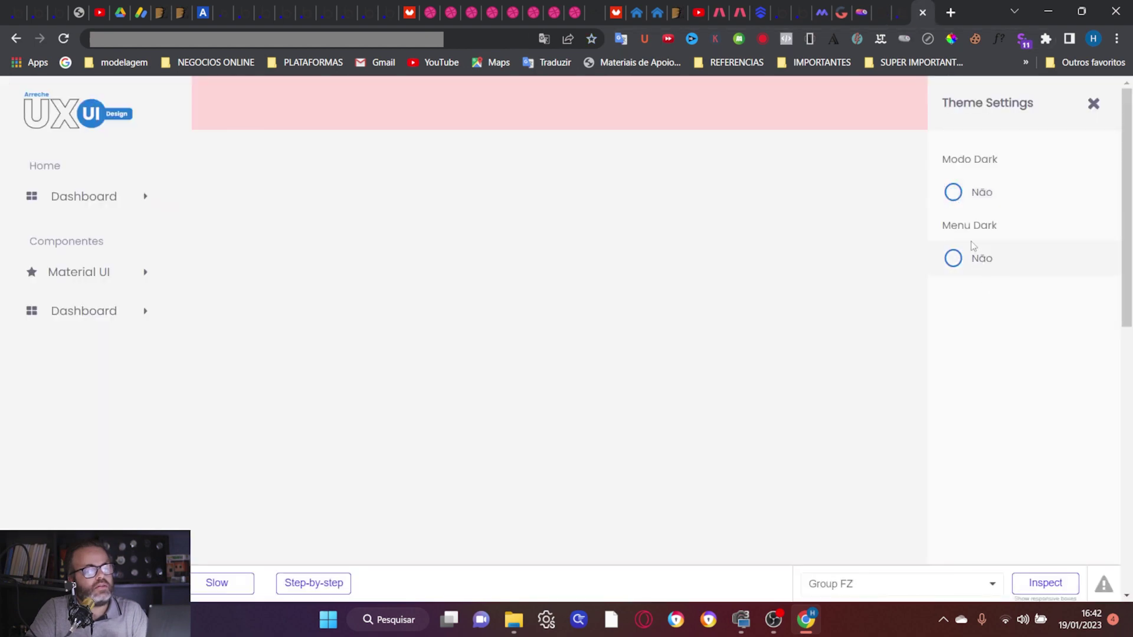
# Step: Return to the editor and add a condition to the Dashboard text under Home for when Current User's menu dark is "yes"
pyautogui.click(899, 12)
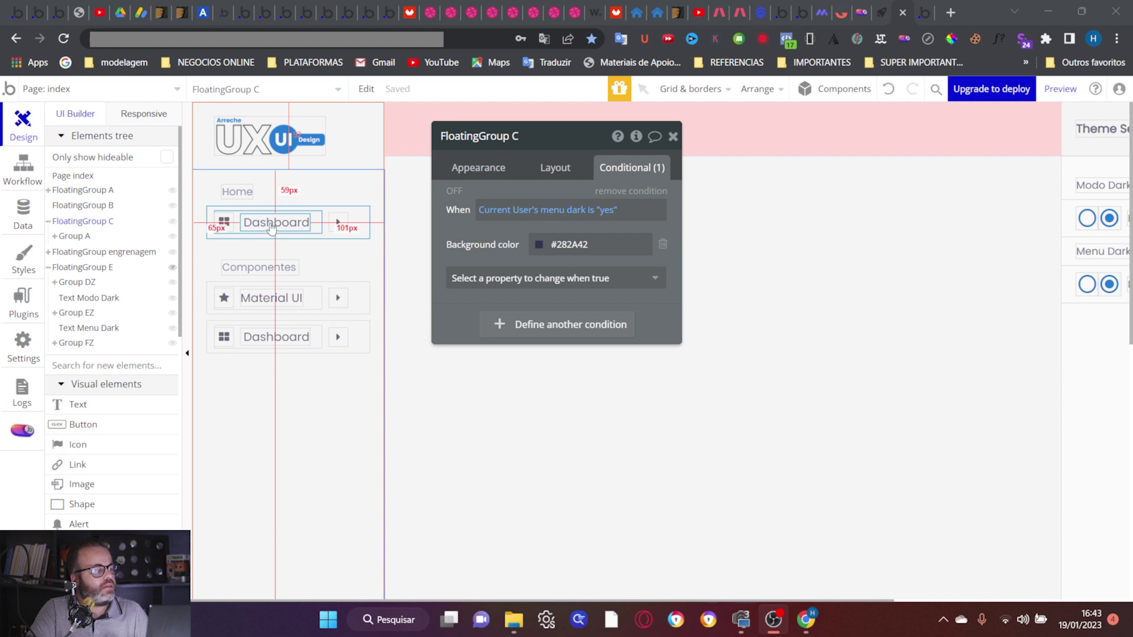
pyautogui.click(270, 224)
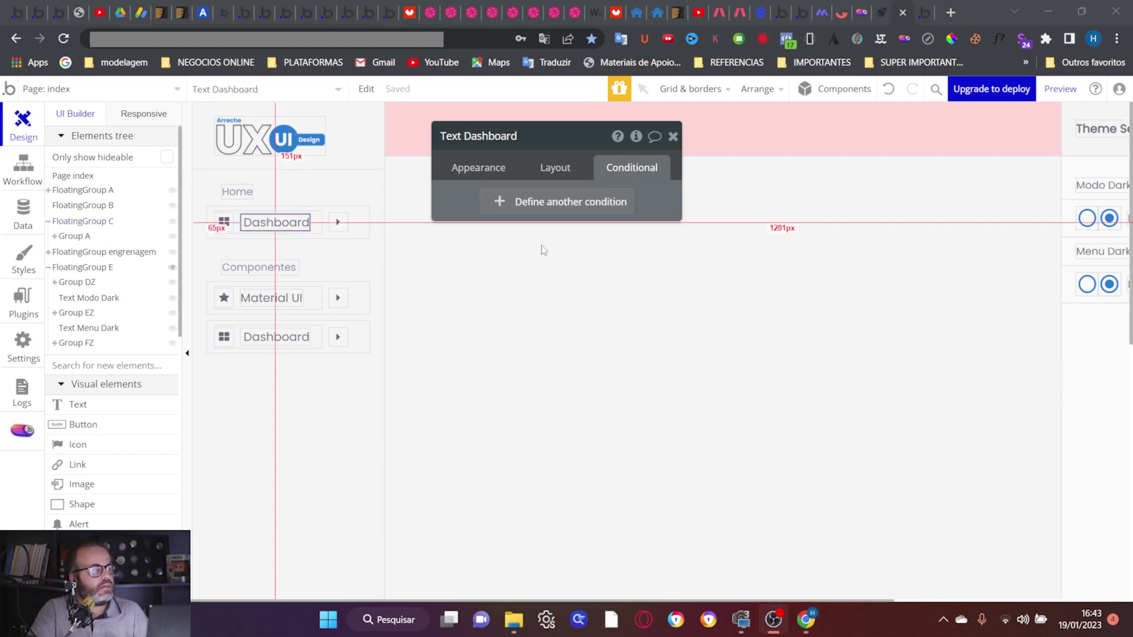
pyautogui.click(554, 203)
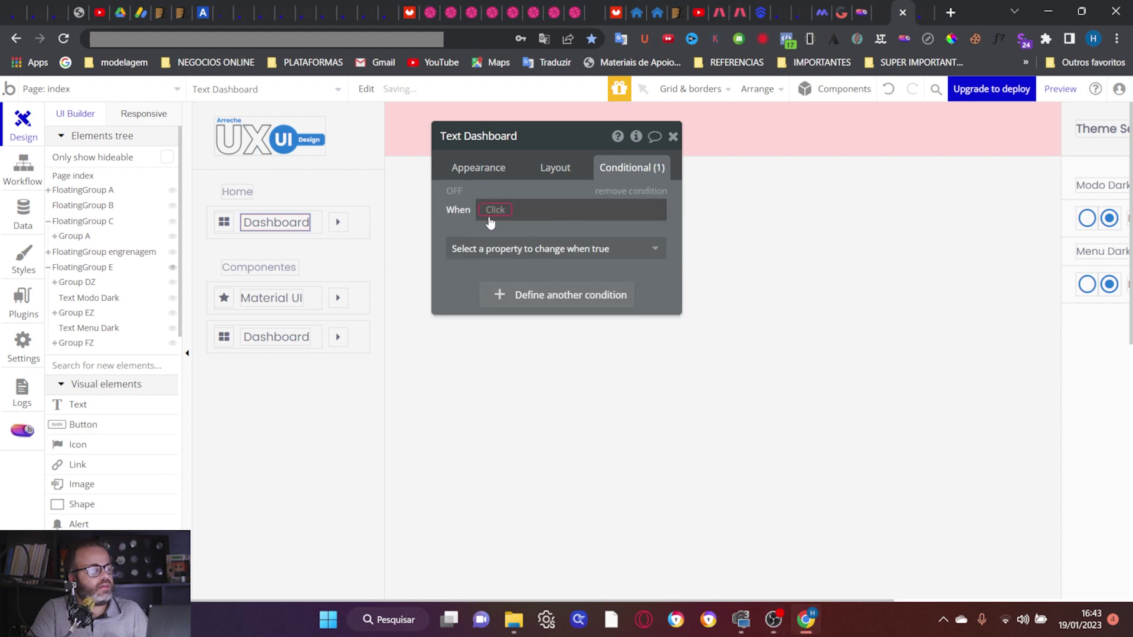
pyautogui.click(494, 212)
pyautogui.click(520, 274)
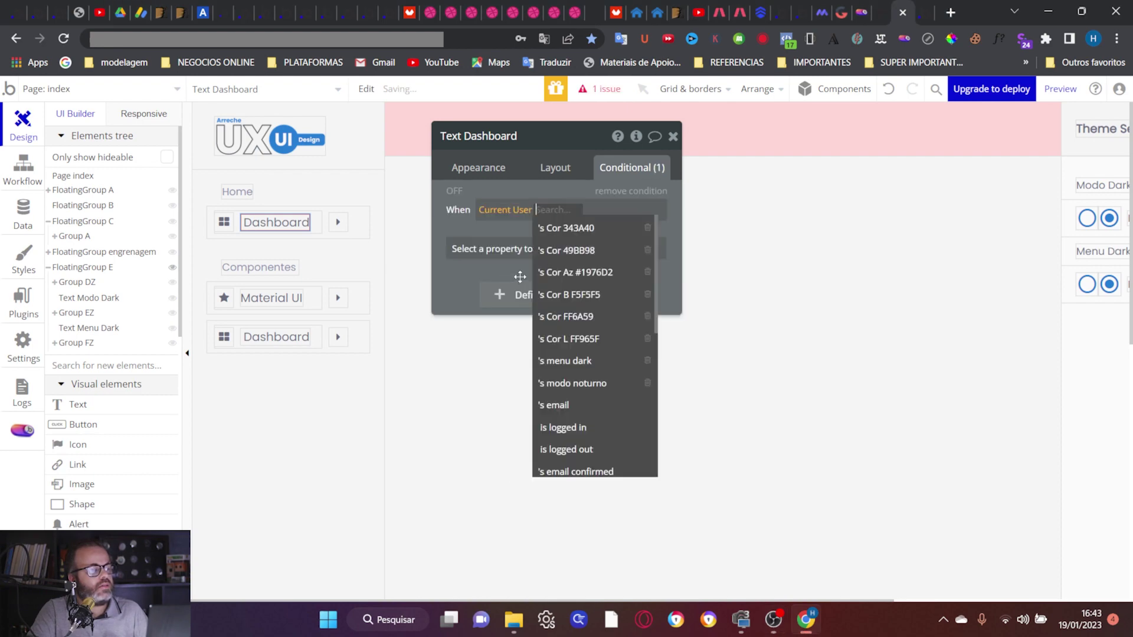
pyautogui.click(590, 361)
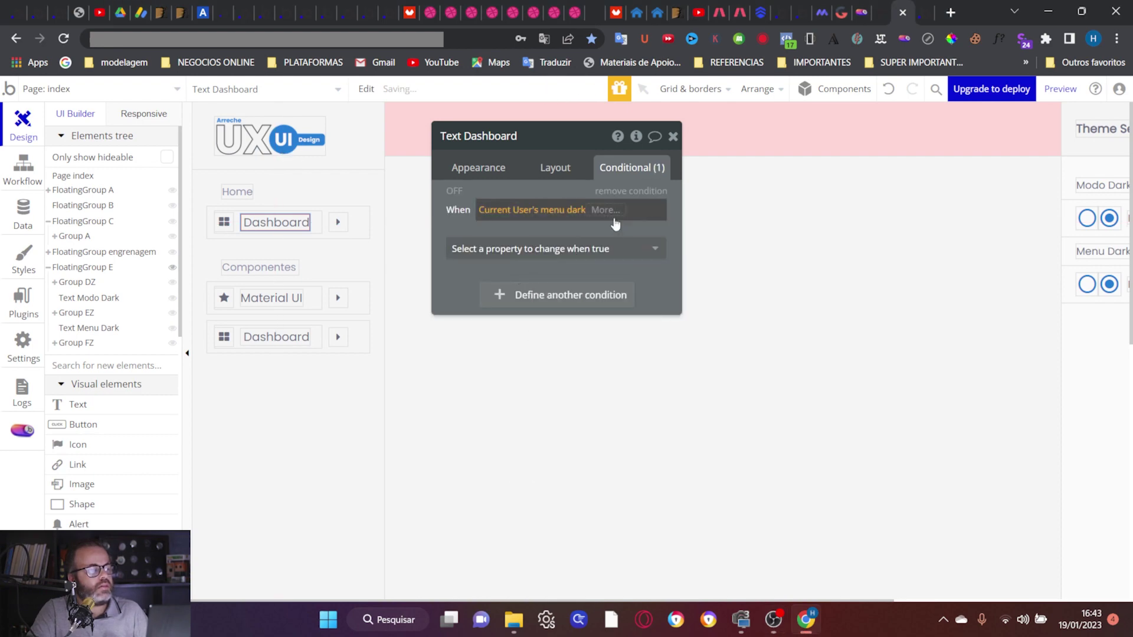
pyautogui.click(611, 252)
# Step: Make the Home Dashboard text's menu dark condition change the font color to #D1D1E7
pyautogui.click(580, 251)
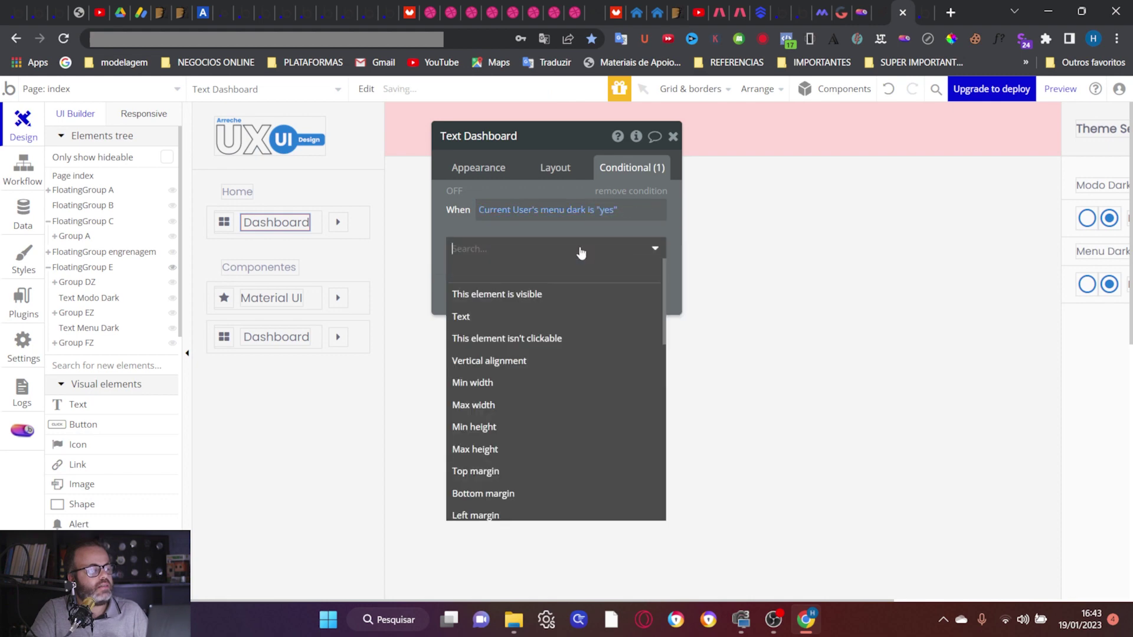
pyautogui.write('co')
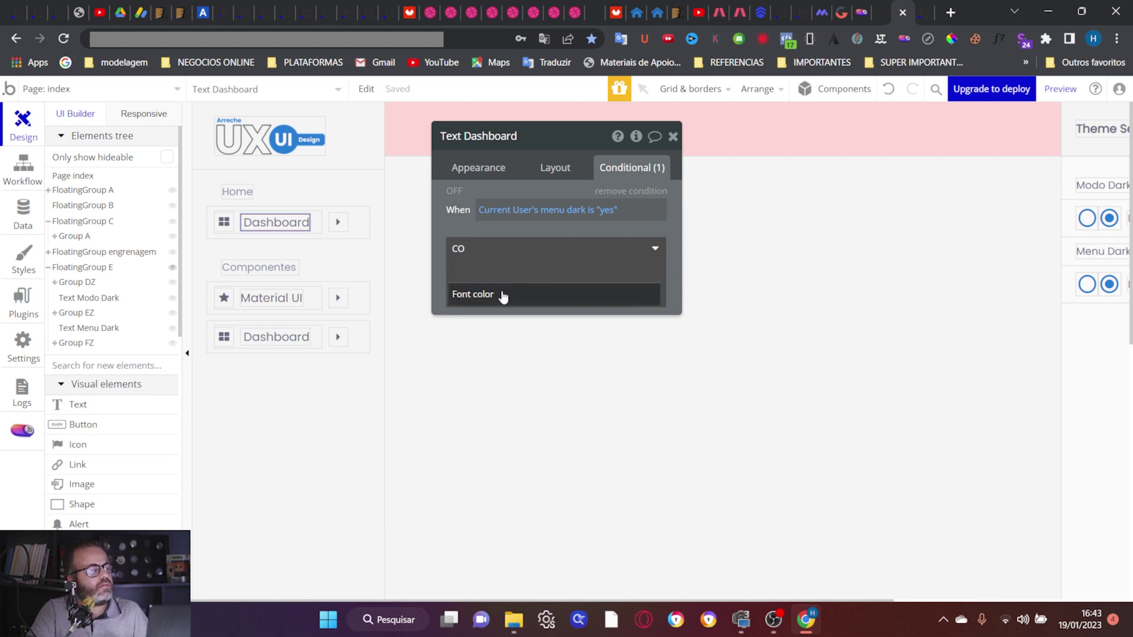
pyautogui.click(503, 297)
pyautogui.click(549, 244)
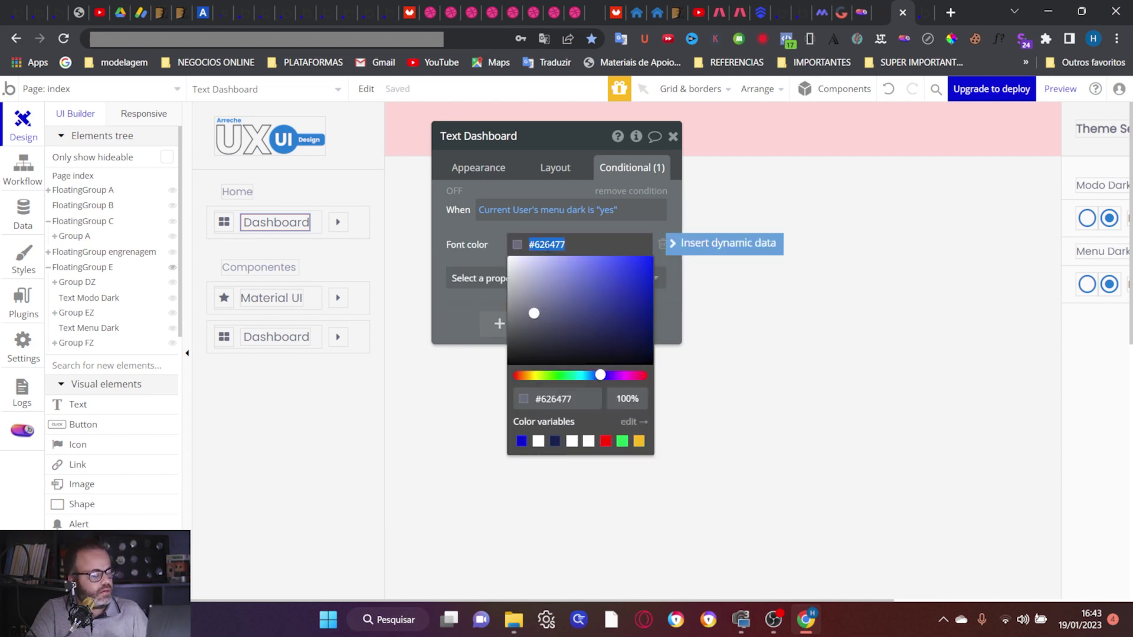
pyautogui.write('#D1D1E7')
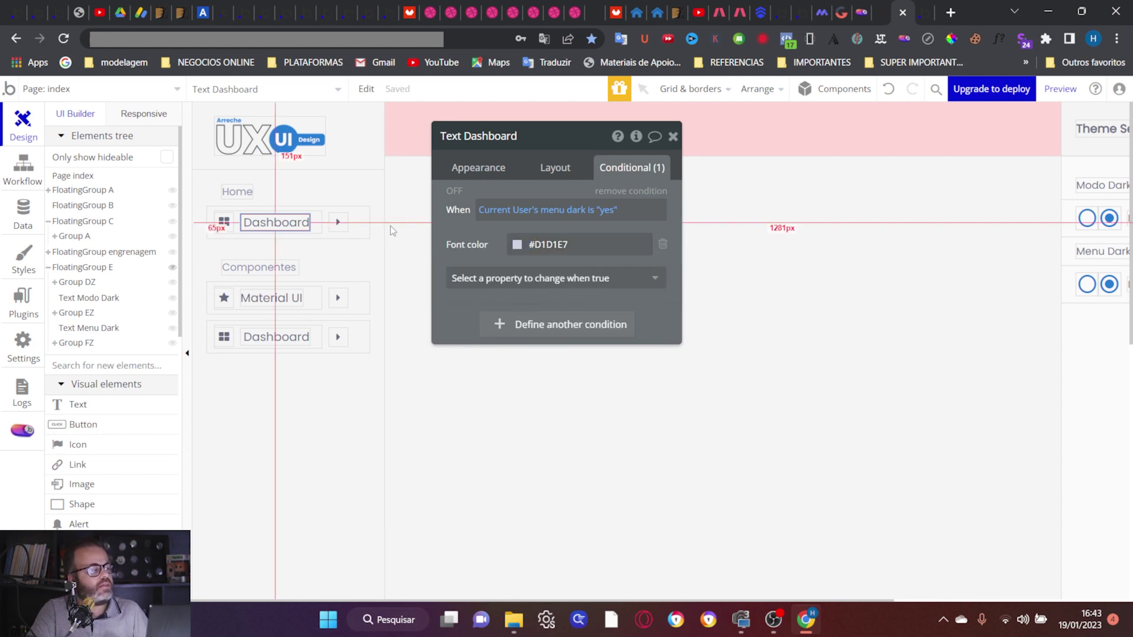
# Step: Add a condition to the caret-right icon beside the Home Dashboard text for when Current User's menu dark is "yes"
pyautogui.click(338, 222)
pyautogui.click(505, 202)
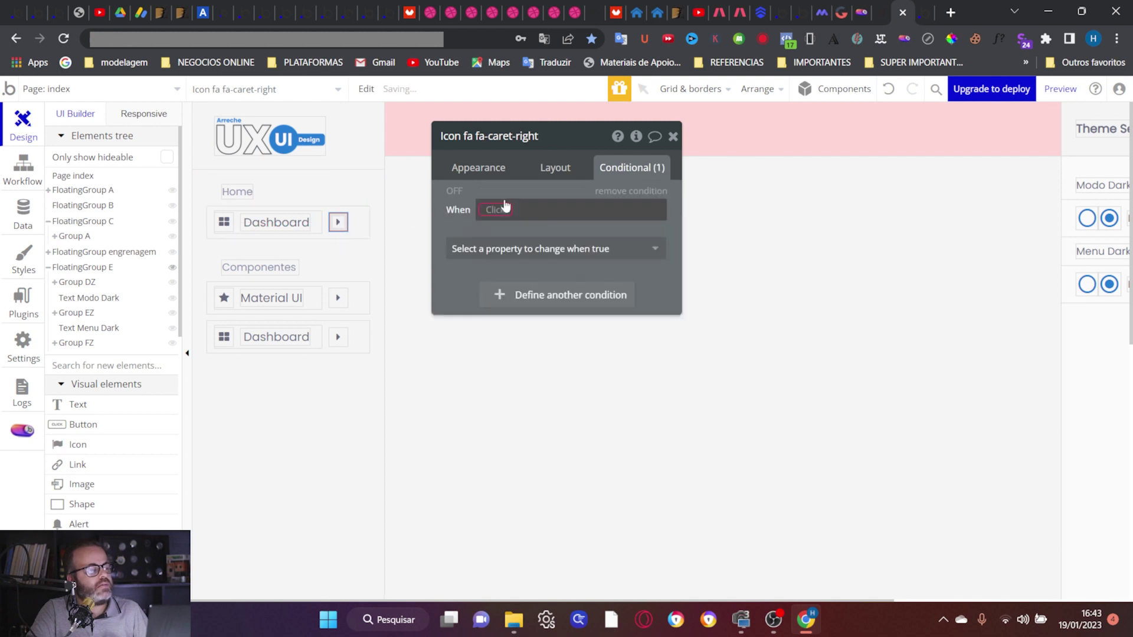
pyautogui.click(495, 213)
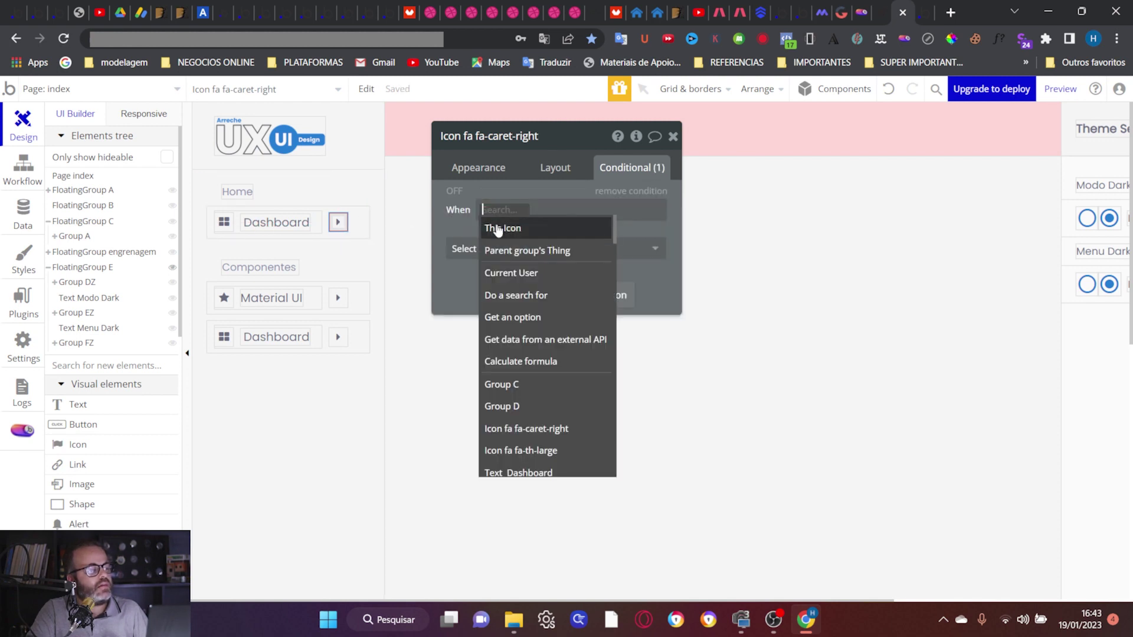
pyautogui.click(515, 275)
pyautogui.click(592, 361)
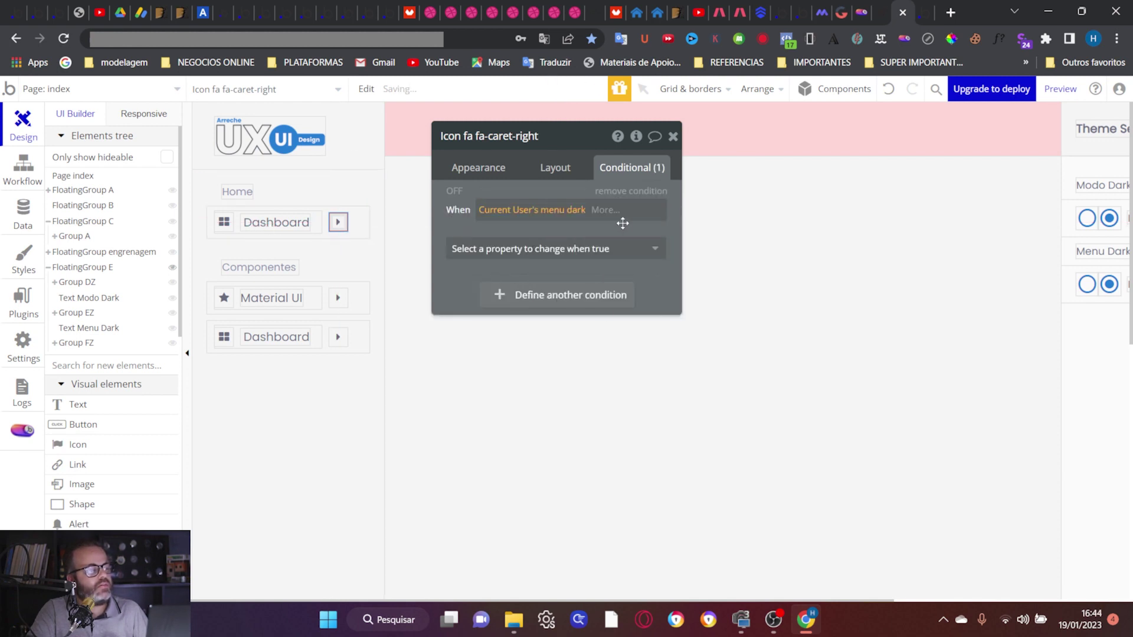
pyautogui.click(615, 249)
# Step: Make the caret-right icon's menu dark condition change the icon color to #D1D1E7
pyautogui.click(577, 251)
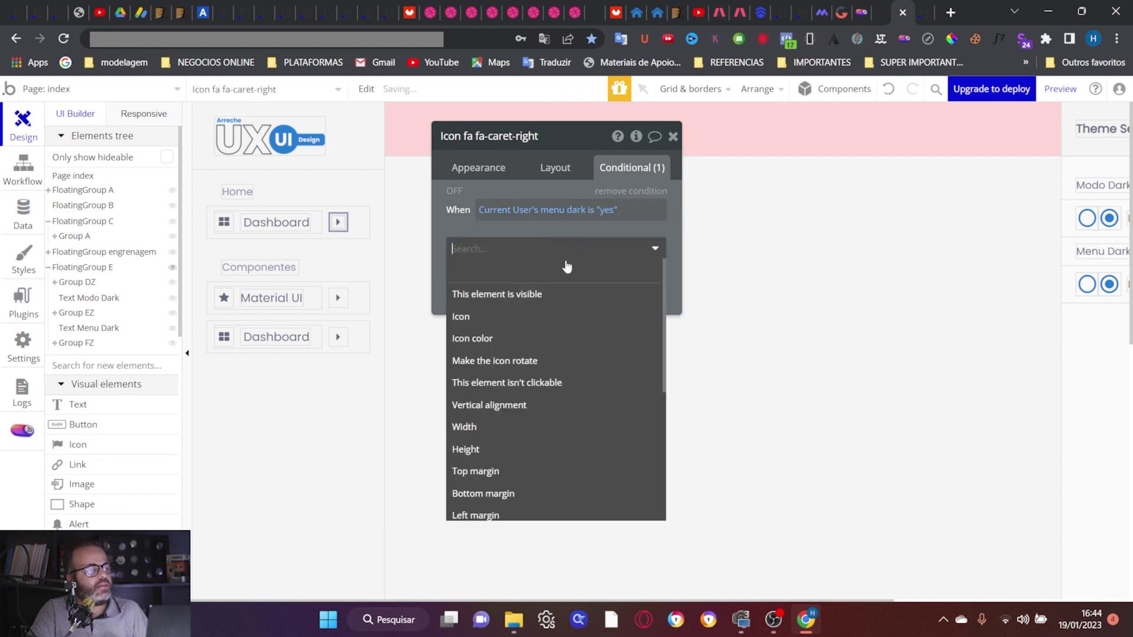
pyautogui.click(491, 339)
pyautogui.click(567, 245)
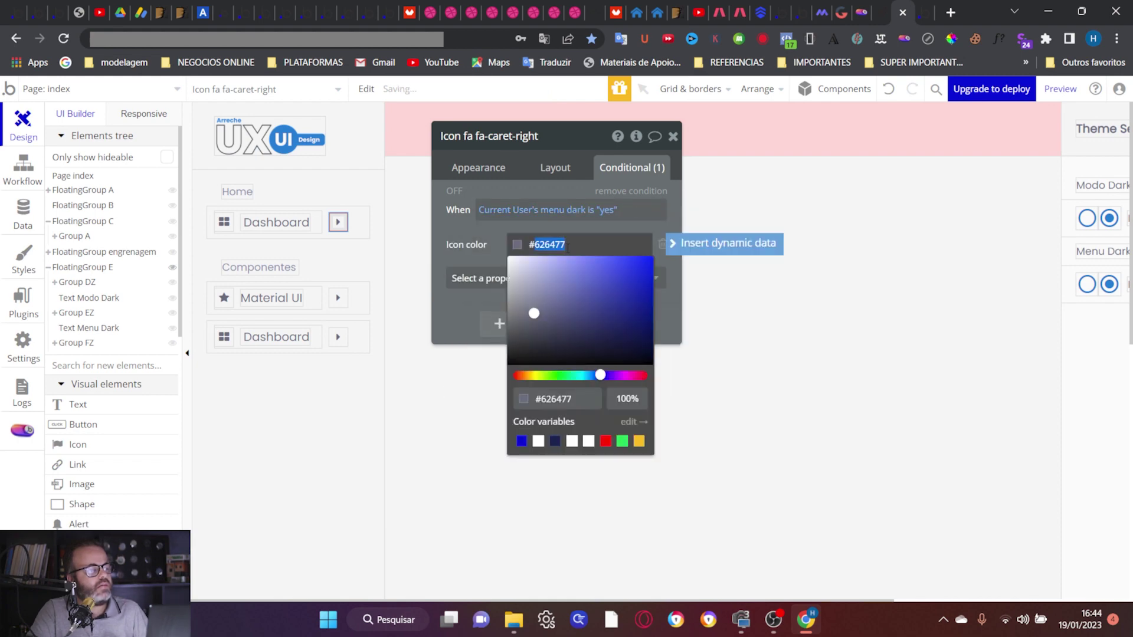
pyautogui.write('#D1D1E7')
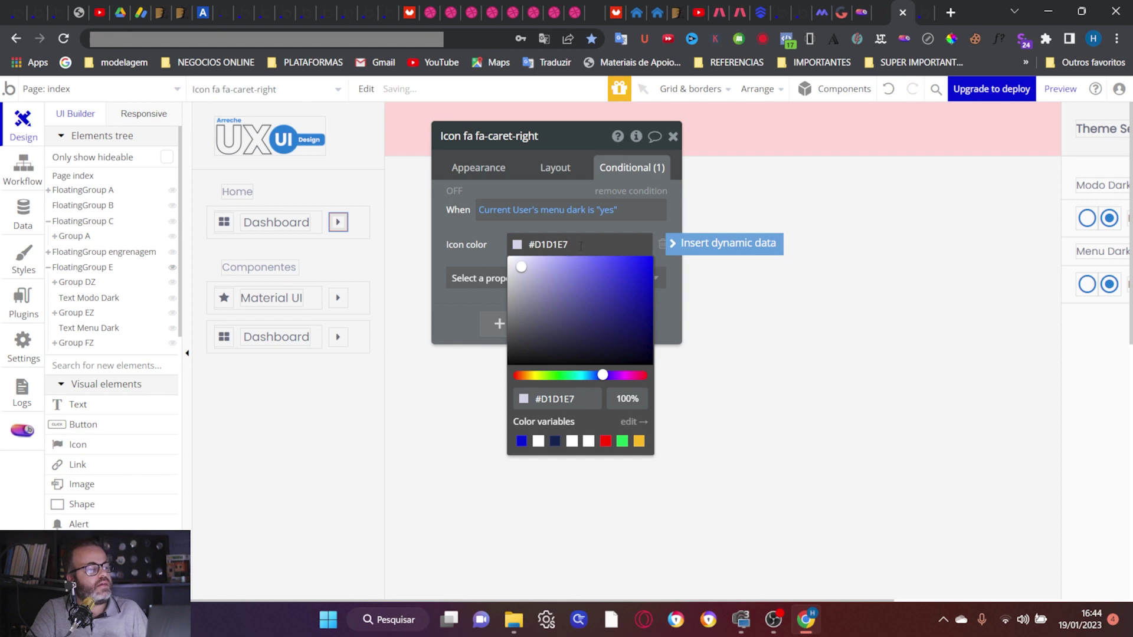
# Step: Add a condition to the fa-th-large icon before the Home Dashboard text for when Current User's menu dark is "yes"
pyautogui.click(224, 222)
pyautogui.click(573, 203)
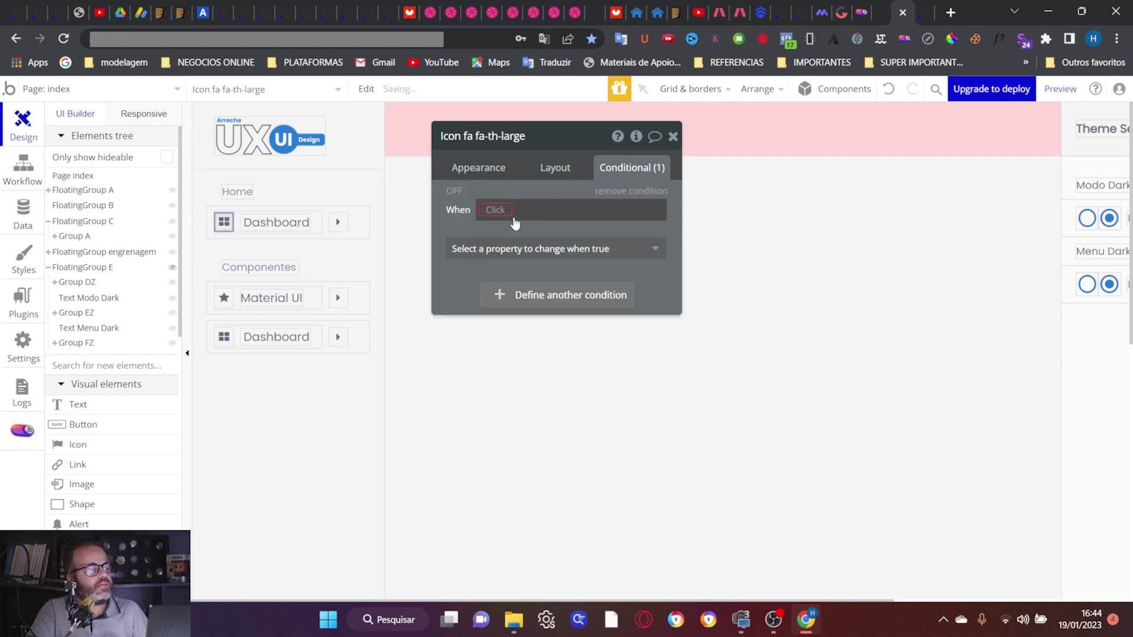
pyautogui.click(493, 213)
pyautogui.click(514, 272)
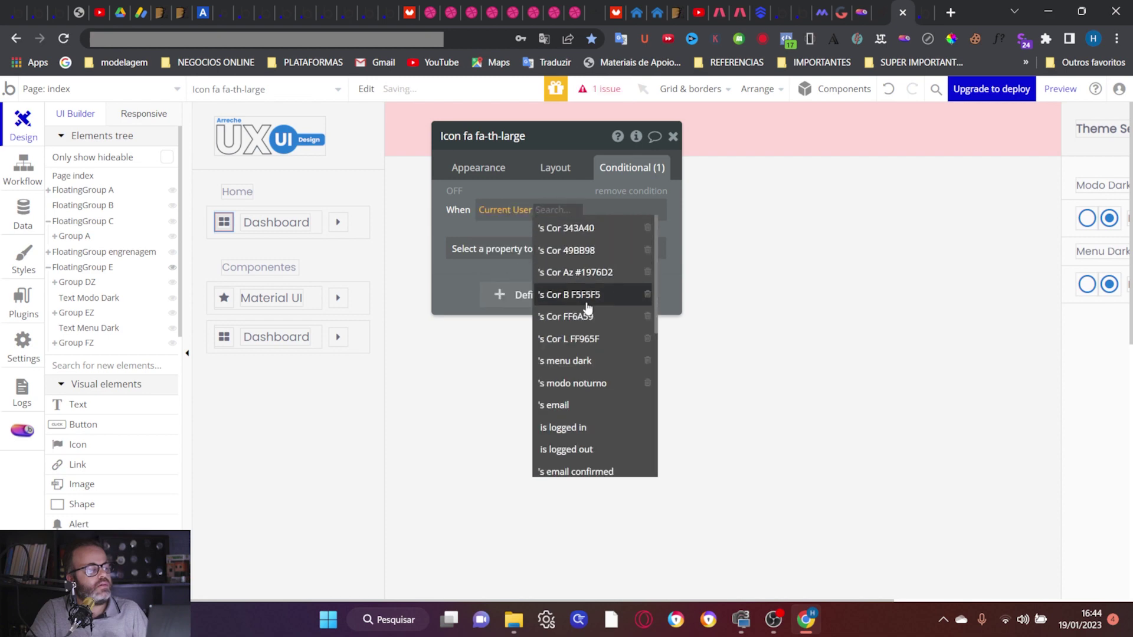
pyautogui.click(565, 361)
pyautogui.click(612, 212)
pyautogui.click(617, 254)
# Step: Make the fa-th-large icon's menu dark condition change the icon color to #D1D1E7
pyautogui.click(579, 254)
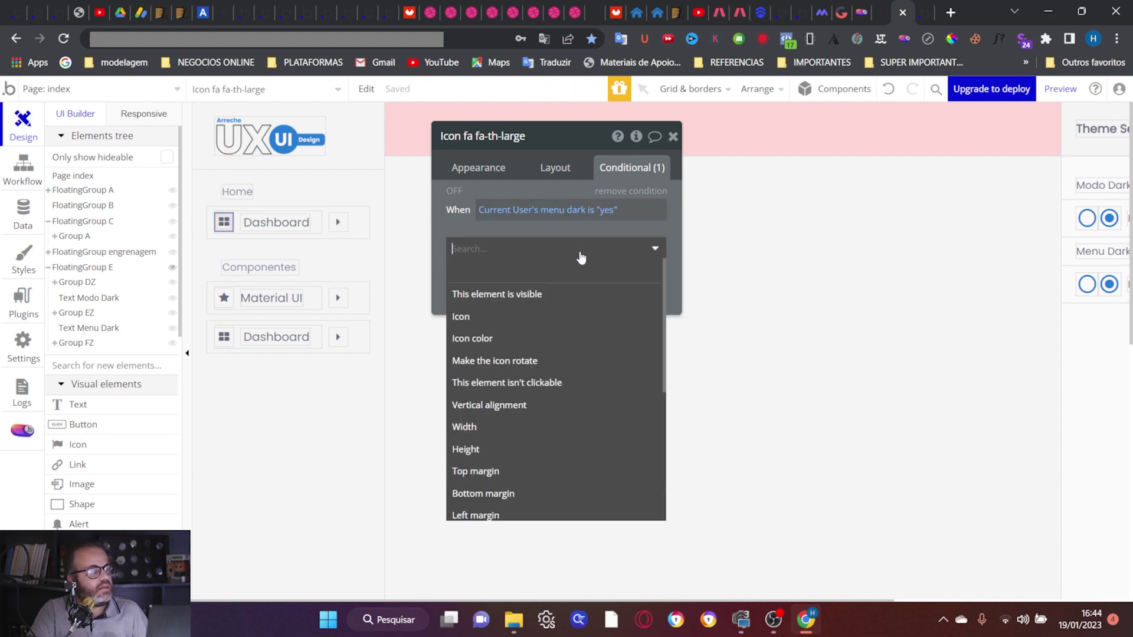
pyautogui.click(525, 338)
pyautogui.click(531, 244)
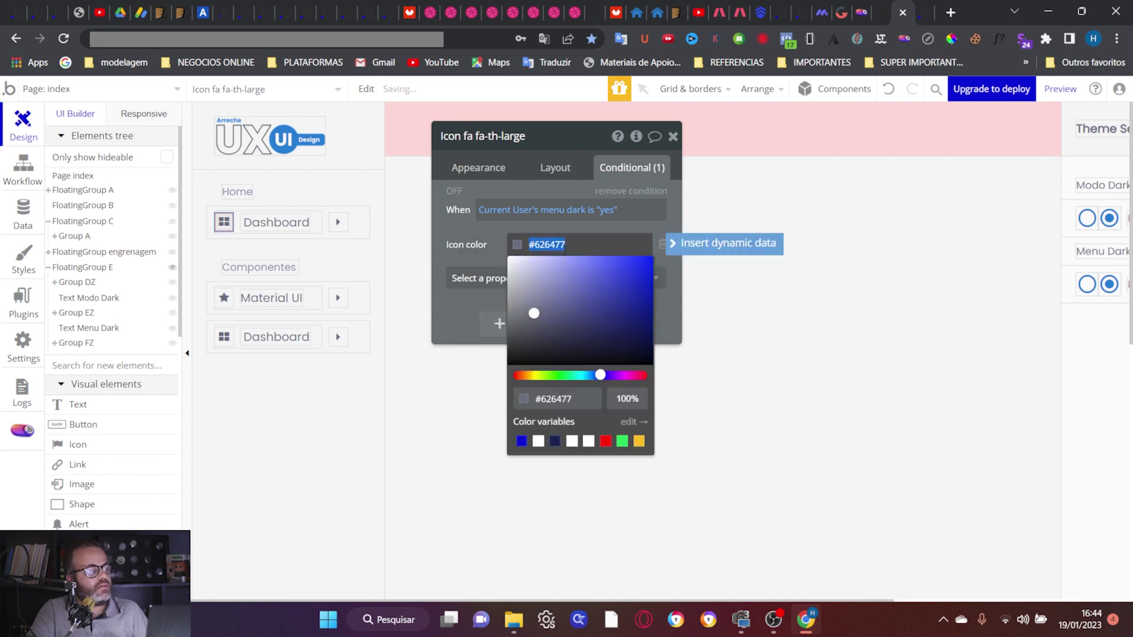
pyautogui.write('#D1D1E7')
pyautogui.click(483, 225)
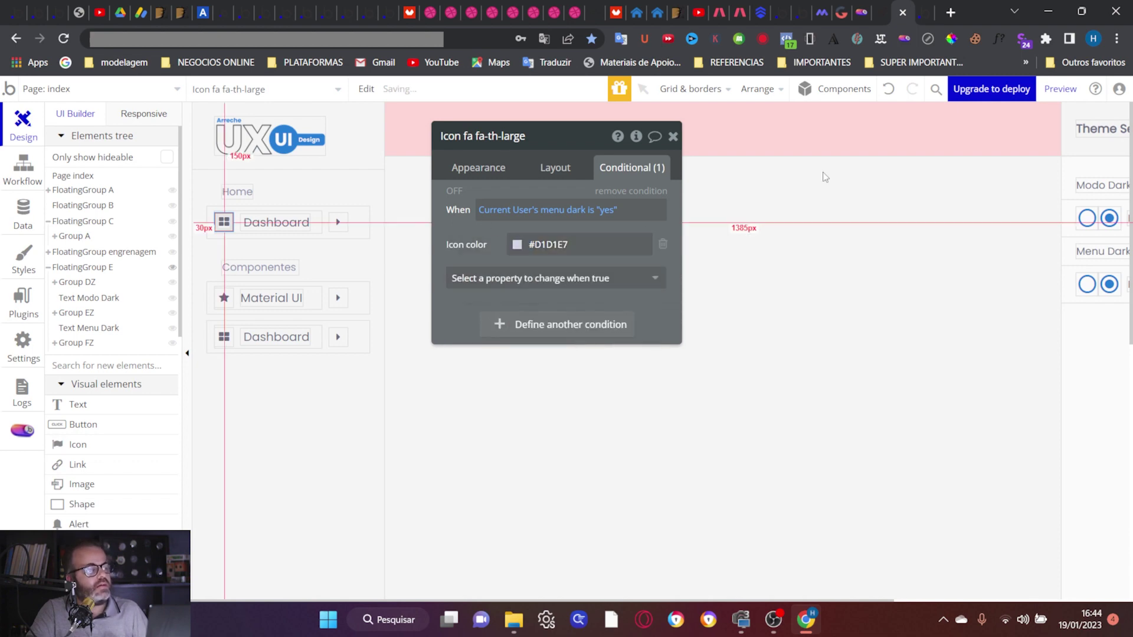
# Step: Preview the page, open Theme Settings, and toggle Menu Dark to check the colors of the side menu's text and icons
pyautogui.click(1091, 88)
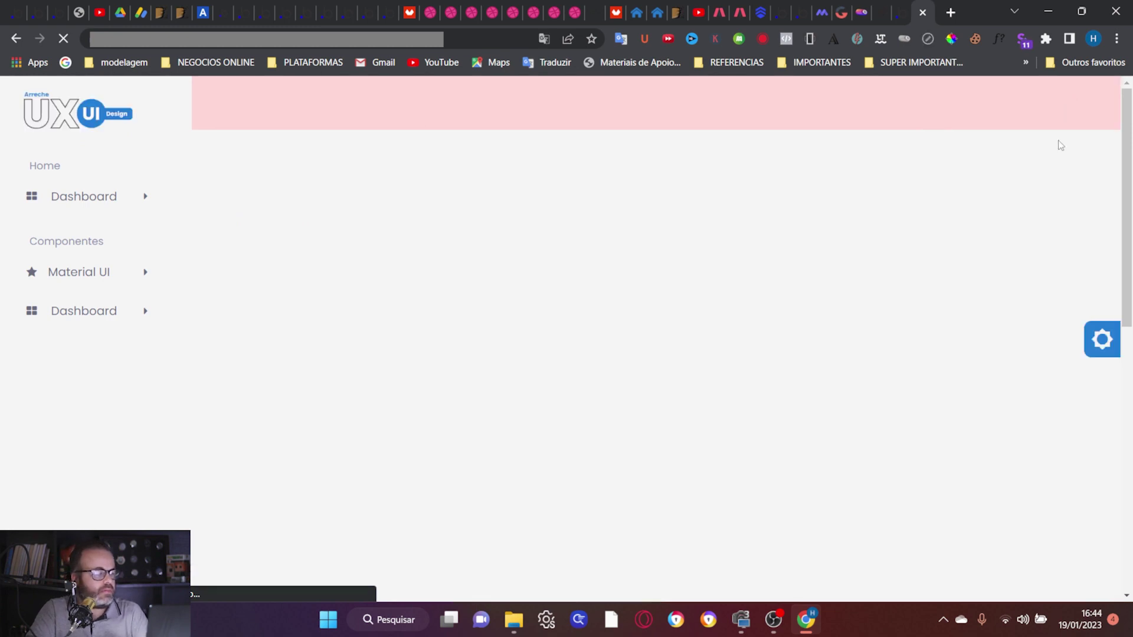
pyautogui.click(1101, 339)
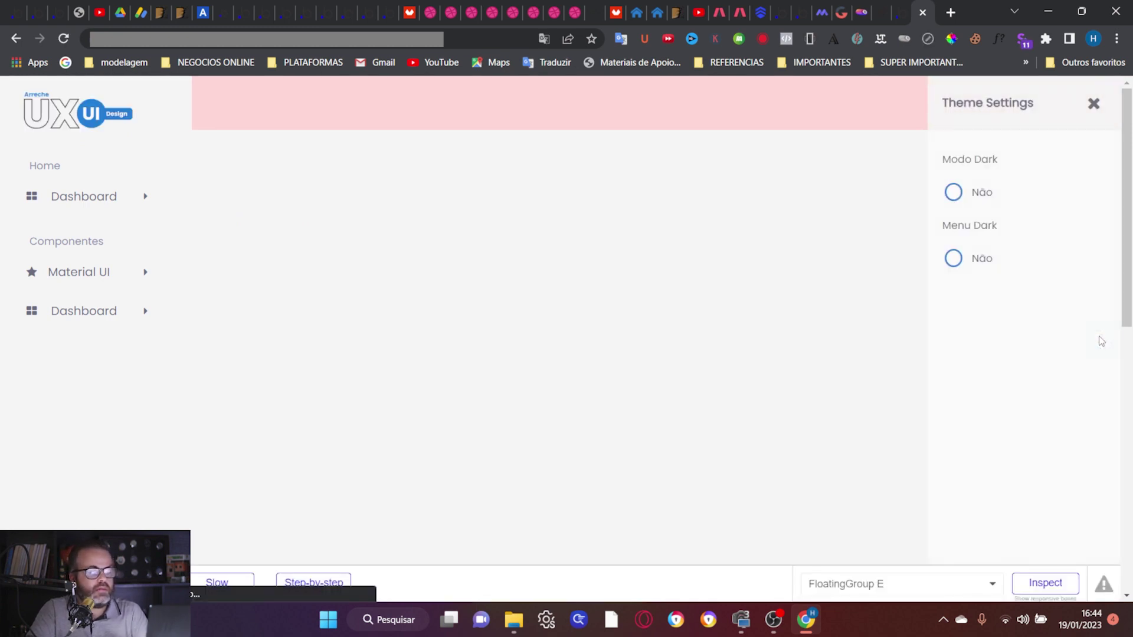
pyautogui.click(953, 259)
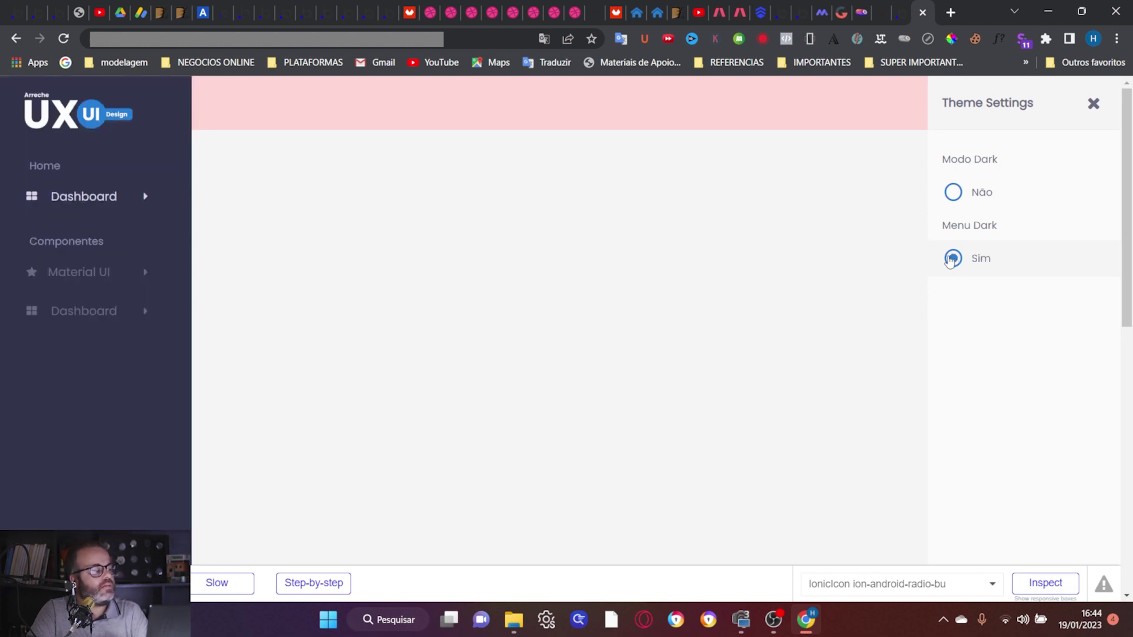
pyautogui.click(105, 275)
pyautogui.click(105, 277)
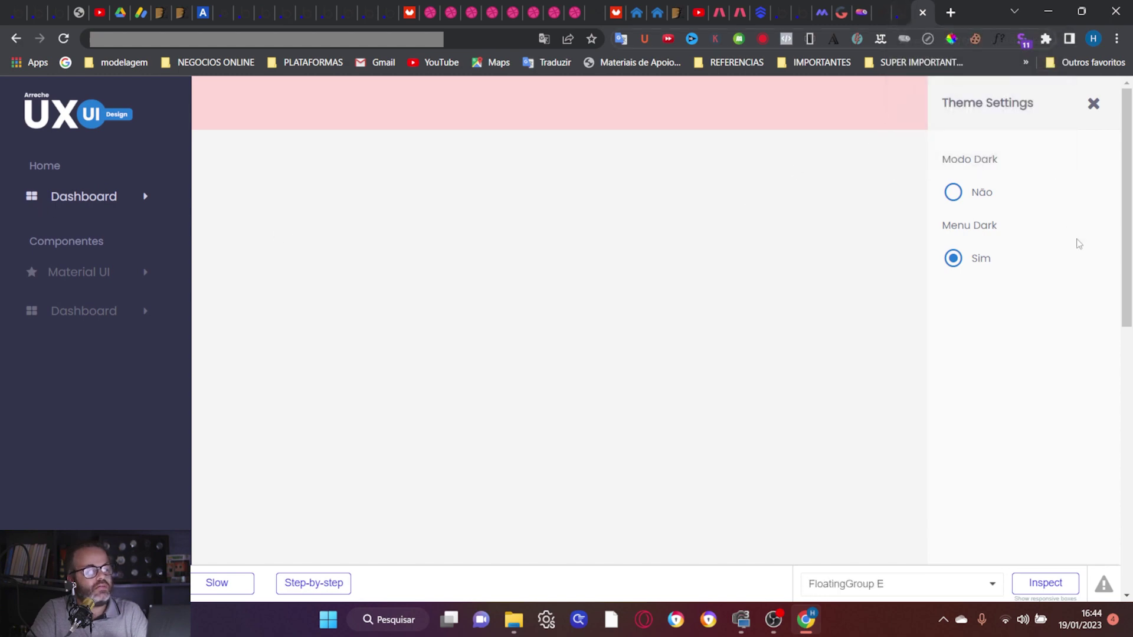
pyautogui.click(960, 266)
# Step: Return to the editor and add a condition to the Componentes text for when Current User's menu dark is "yes"
pyautogui.click(901, 11)
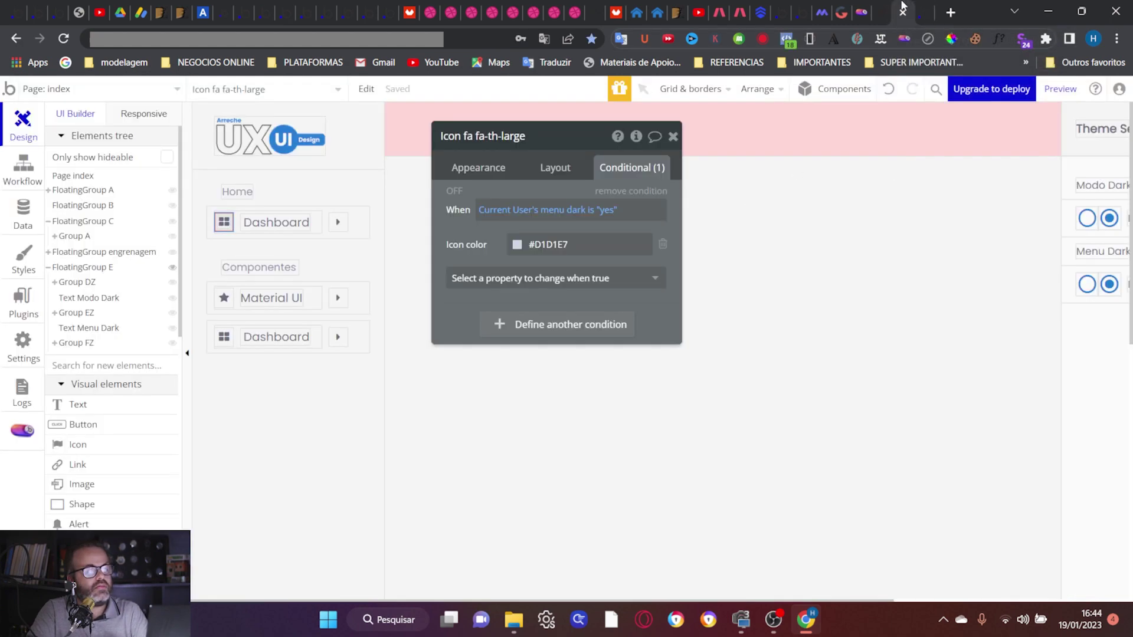
pyautogui.click(277, 270)
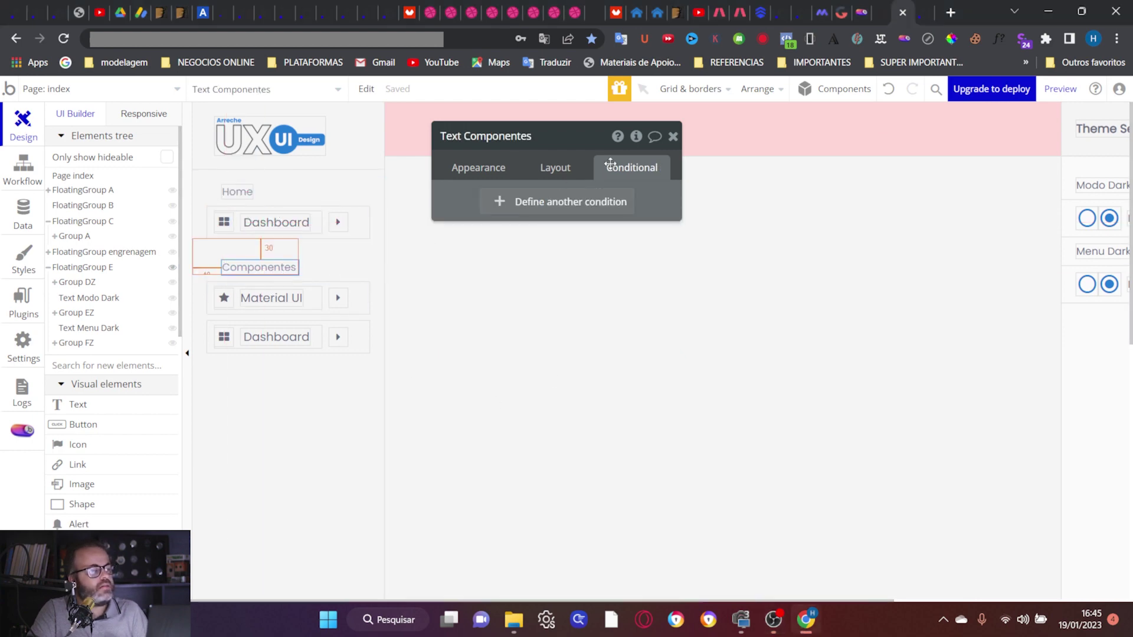
pyautogui.click(538, 202)
pyautogui.click(502, 210)
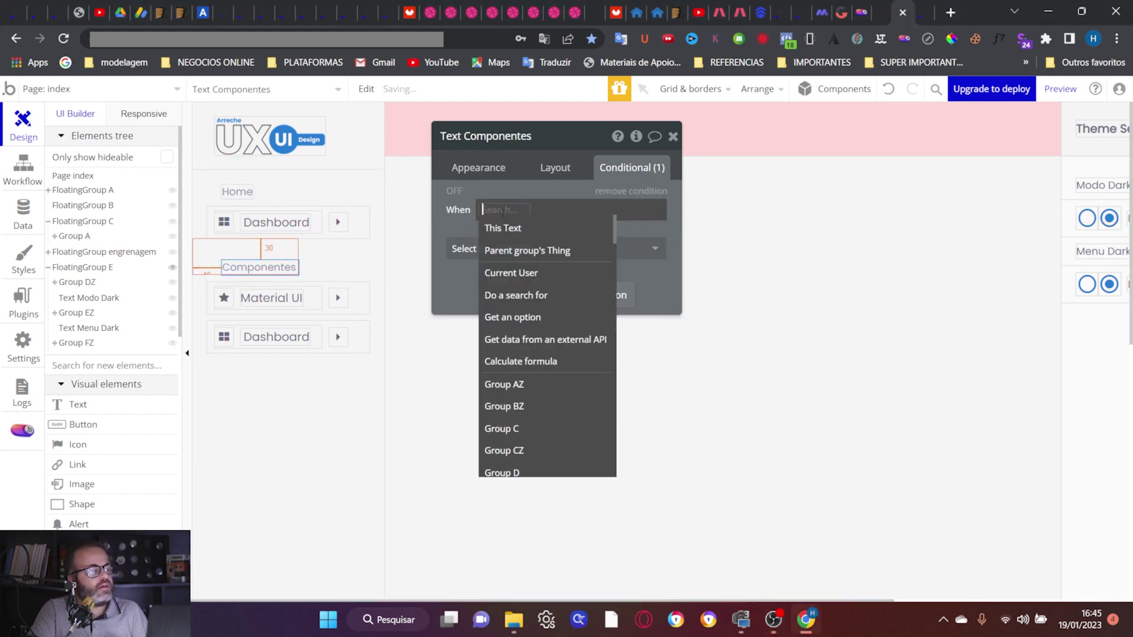
pyautogui.click(531, 274)
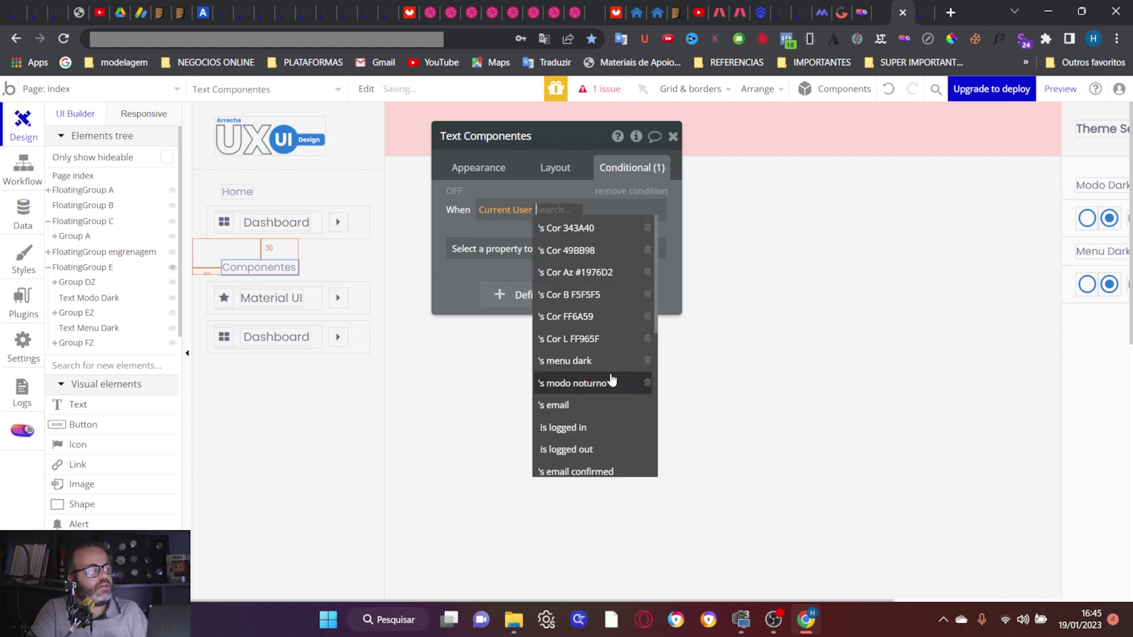
pyautogui.click(599, 361)
pyautogui.click(598, 212)
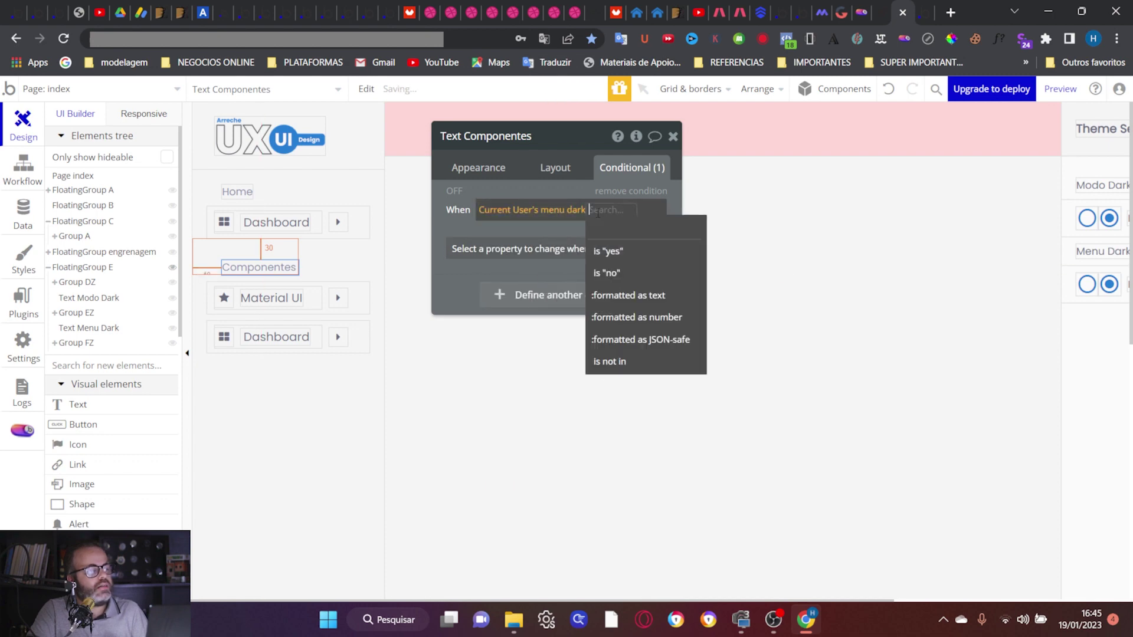
pyautogui.click(618, 254)
# Step: Add the font color property to the Componentes text's menu dark condition
pyautogui.click(537, 251)
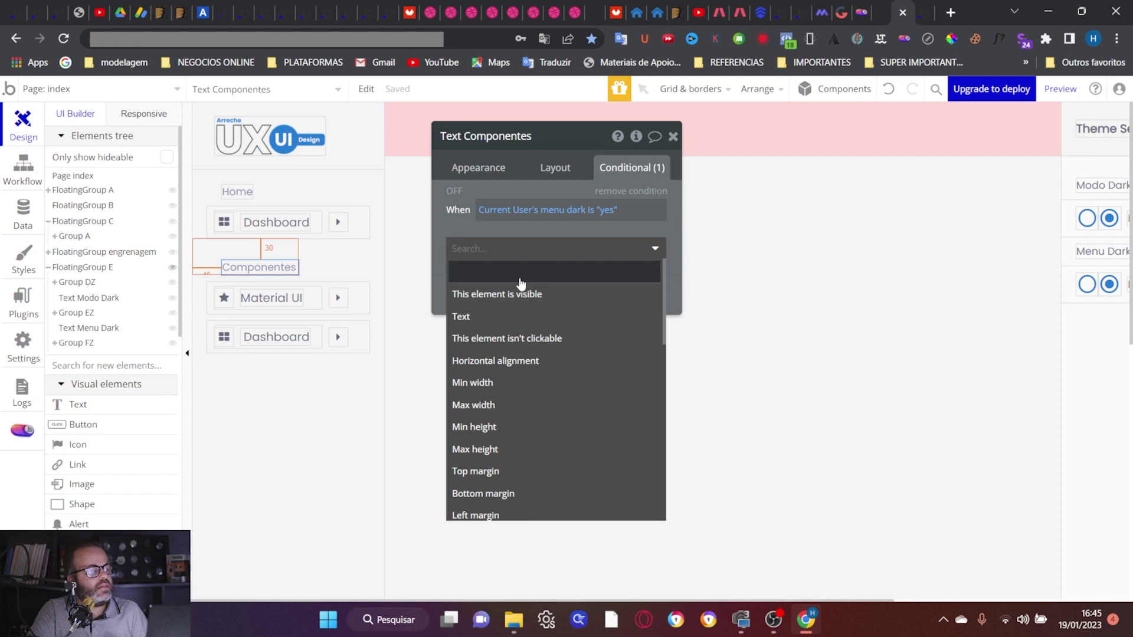
pyautogui.write('col')
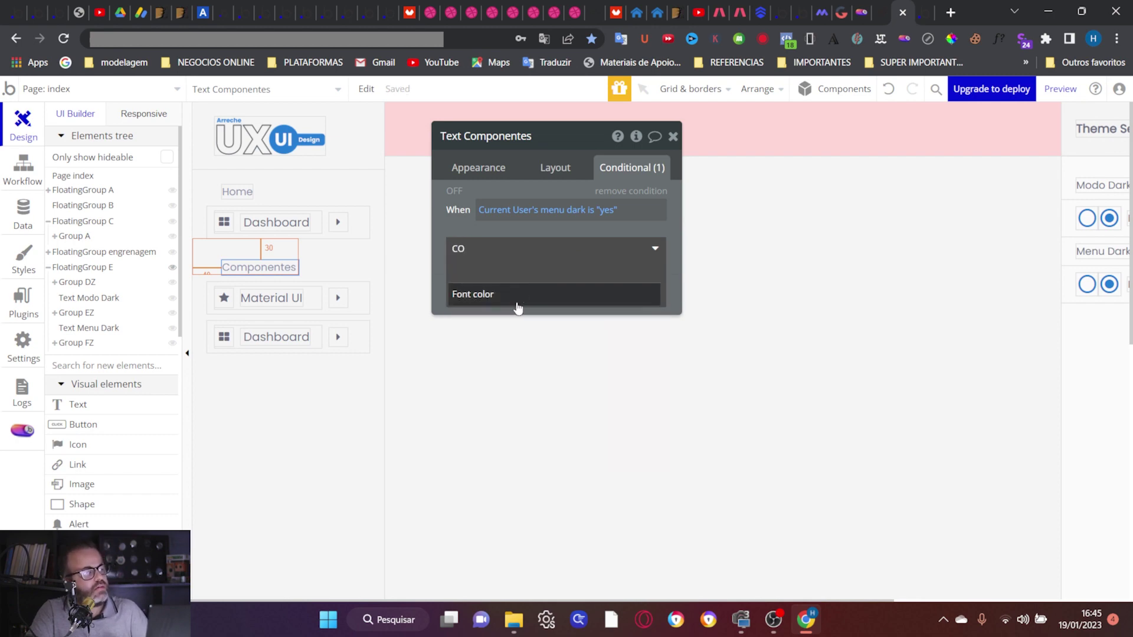
pyautogui.click(521, 298)
pyautogui.click(581, 246)
pyautogui.click(582, 248)
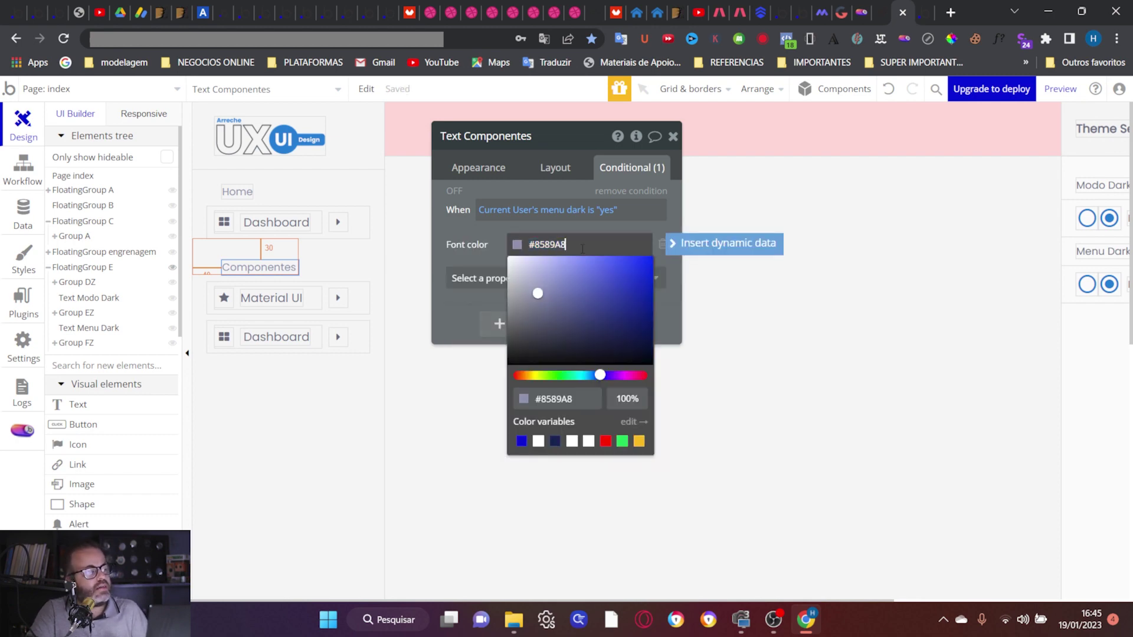
pyautogui.click(482, 239)
# Step: Copy the font color from the menu dark condition of the Dashboard text under Home
pyautogui.click(283, 222)
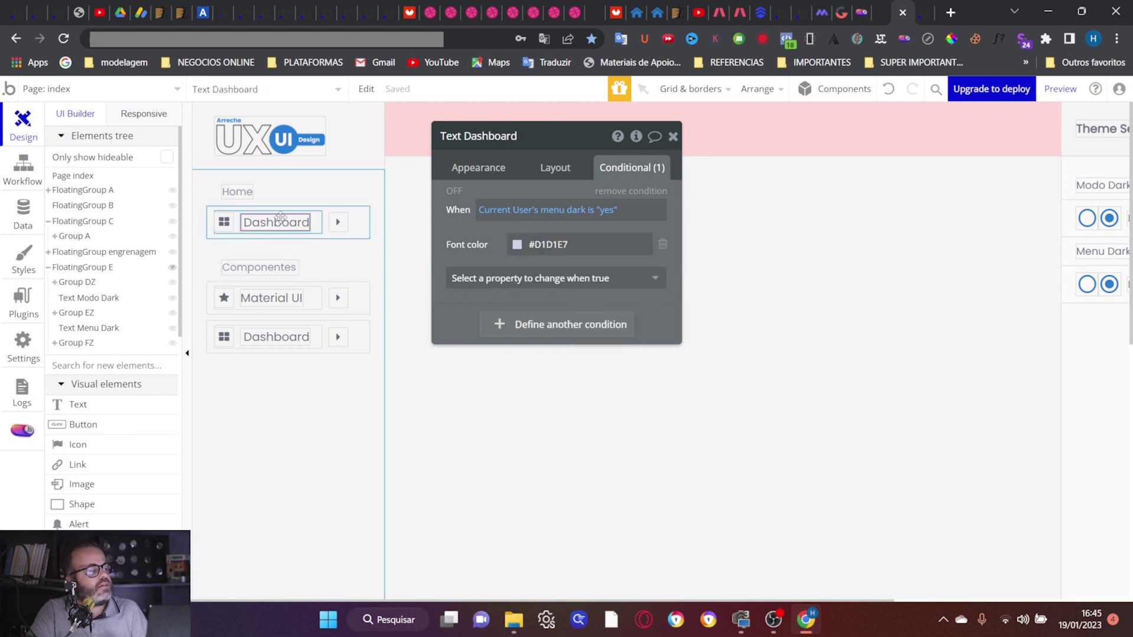
pyautogui.click(571, 242)
pyautogui.hotkey('ctrl', 'c')
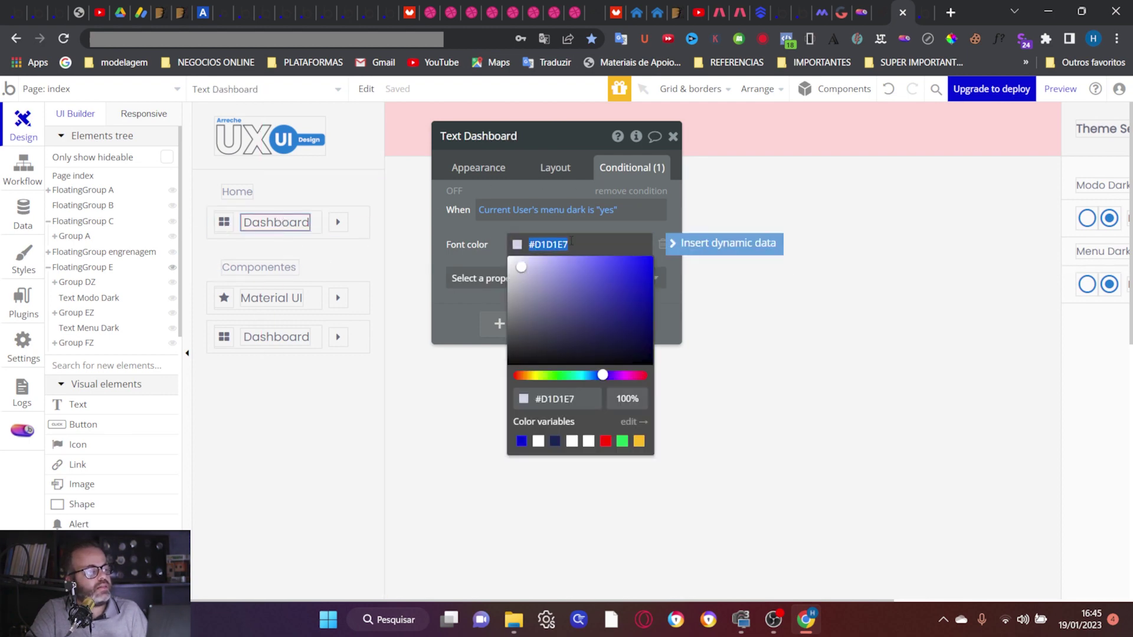
pyautogui.click(494, 226)
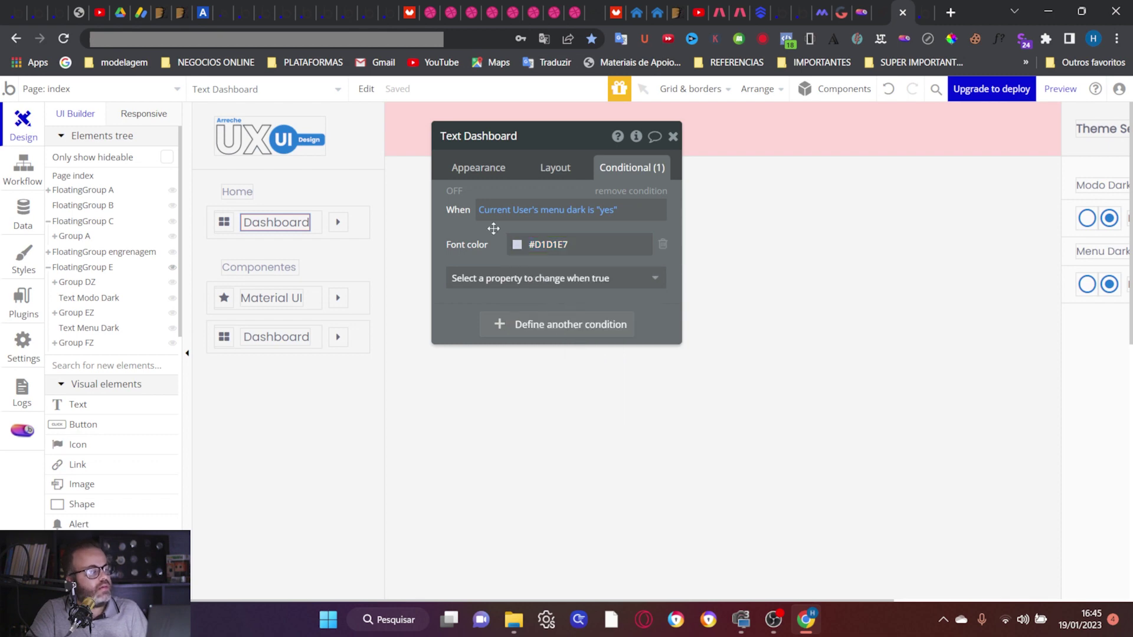
# Step: Examine the conditions of the Material UI and Dashboard texts, and check their colors in the page preview
pyautogui.click(288, 302)
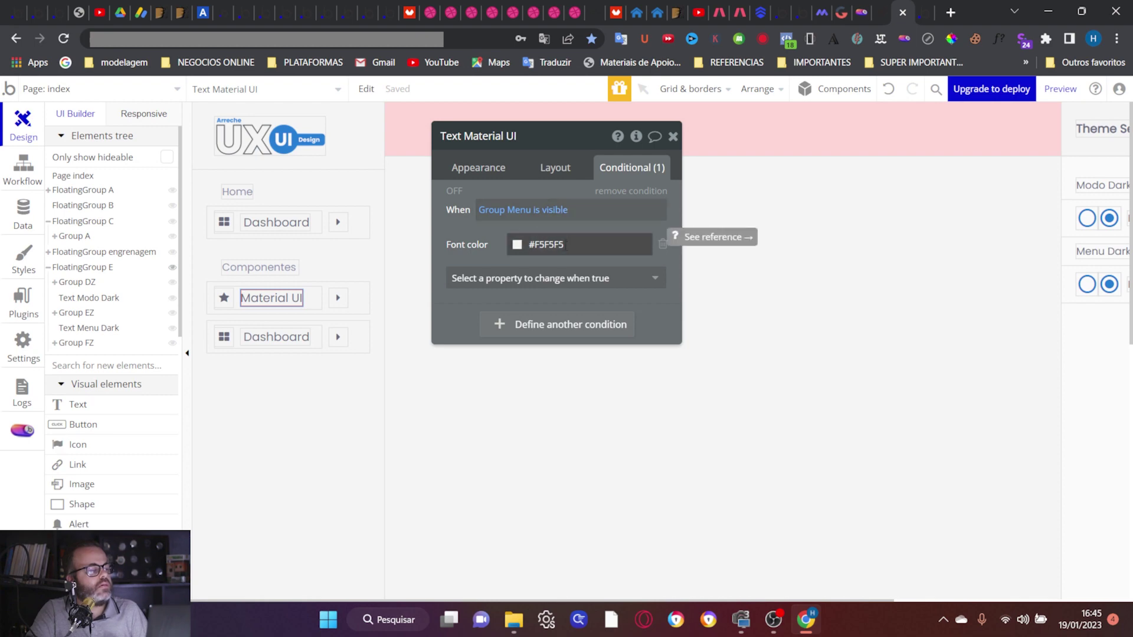
pyautogui.click(299, 344)
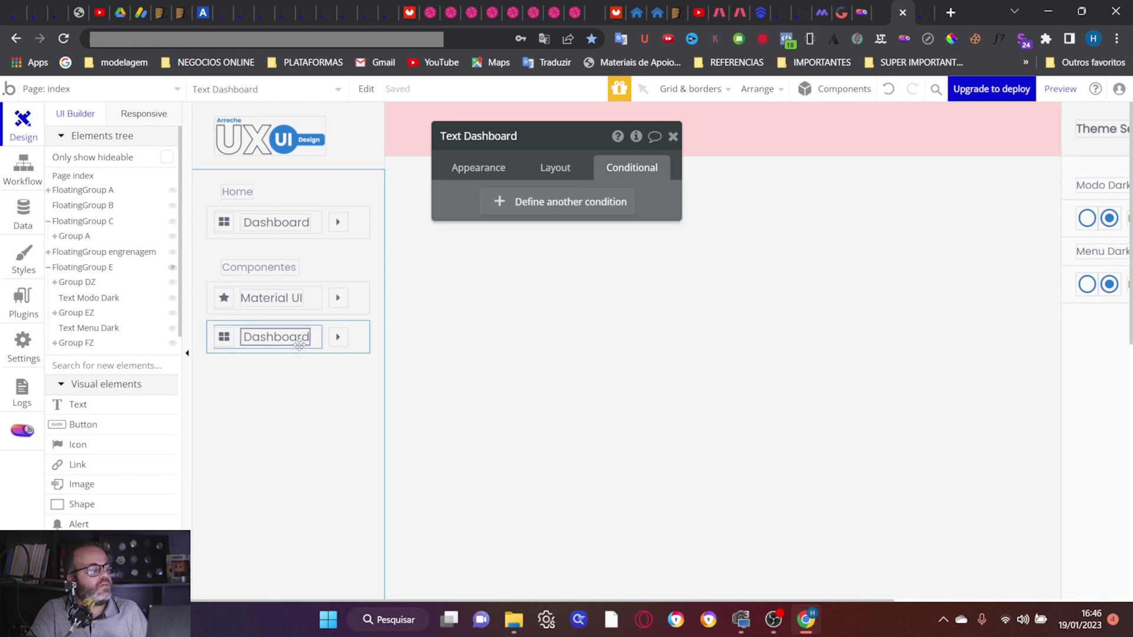
pyautogui.click(276, 226)
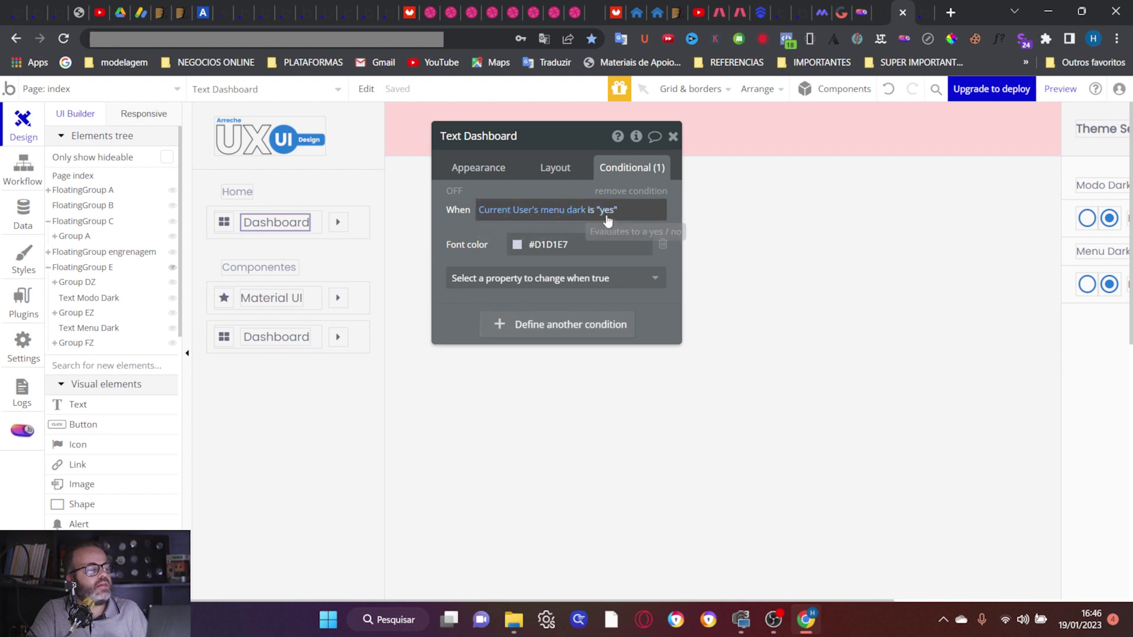
pyautogui.click(922, 8)
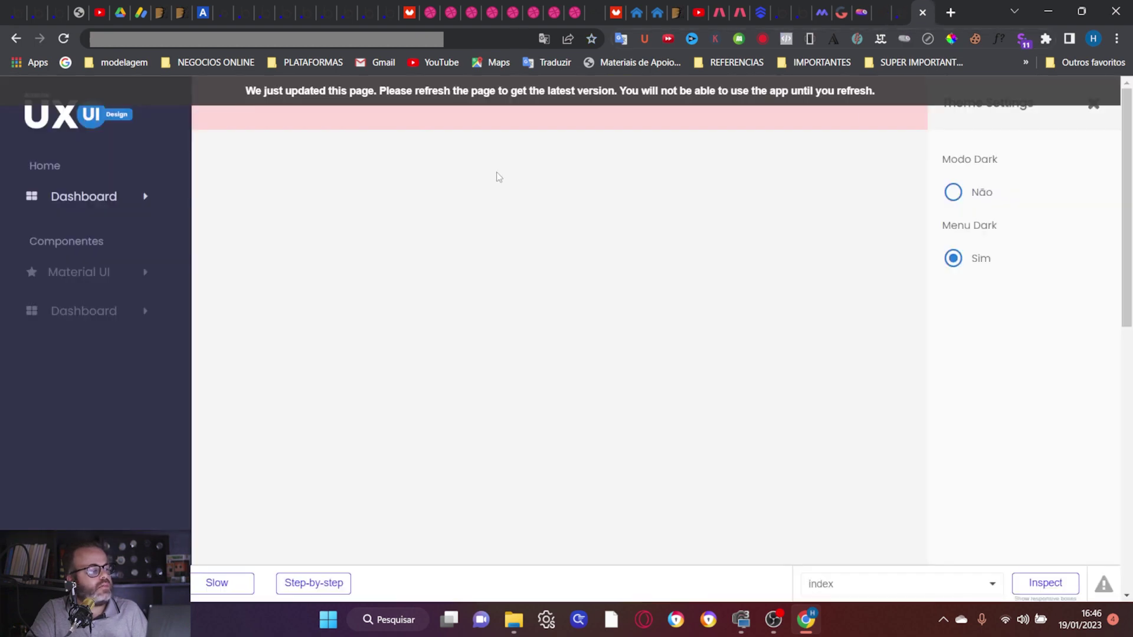
pyautogui.click(110, 279)
pyautogui.click(109, 279)
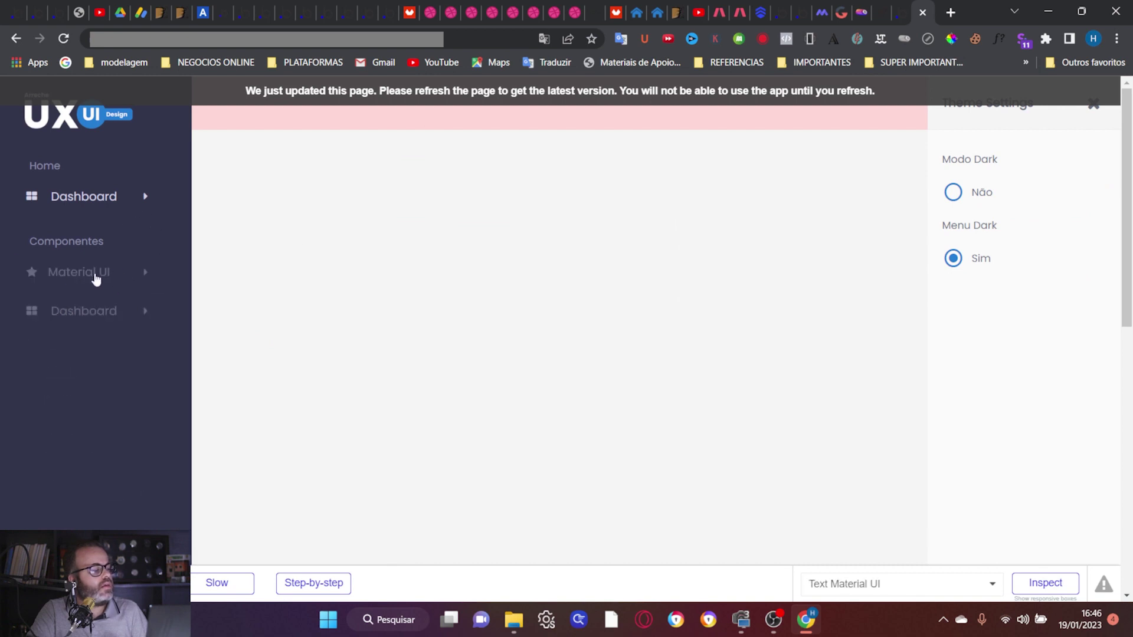
pyautogui.click(900, 7)
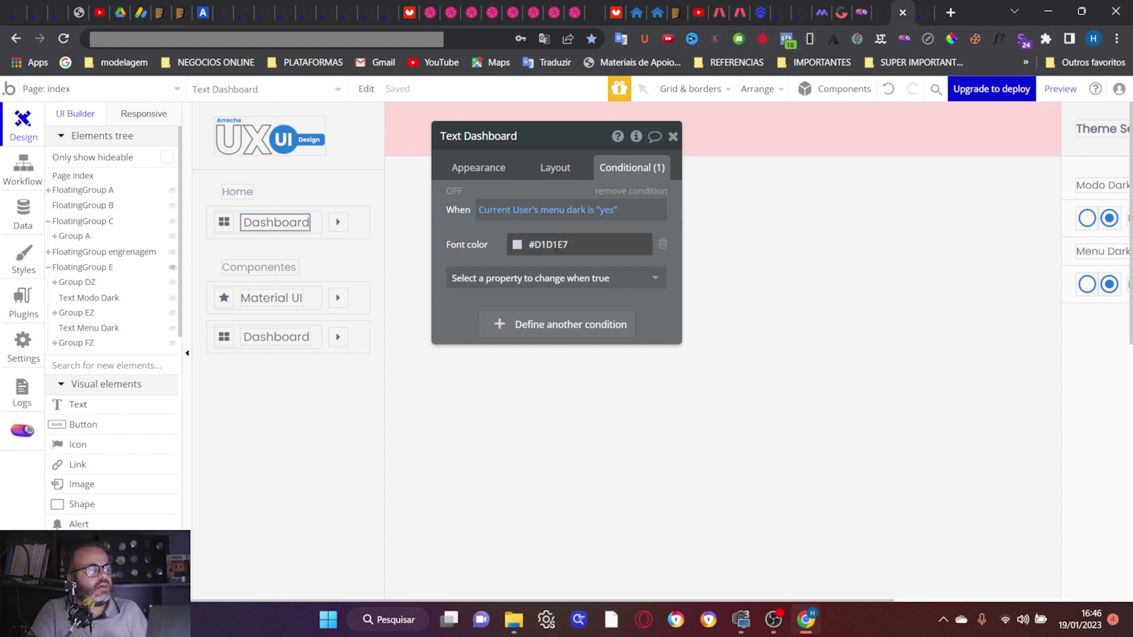
# Step: Add a second condition to the Material UI text for when Current User's menu dark is "yes"
pyautogui.click(554, 246)
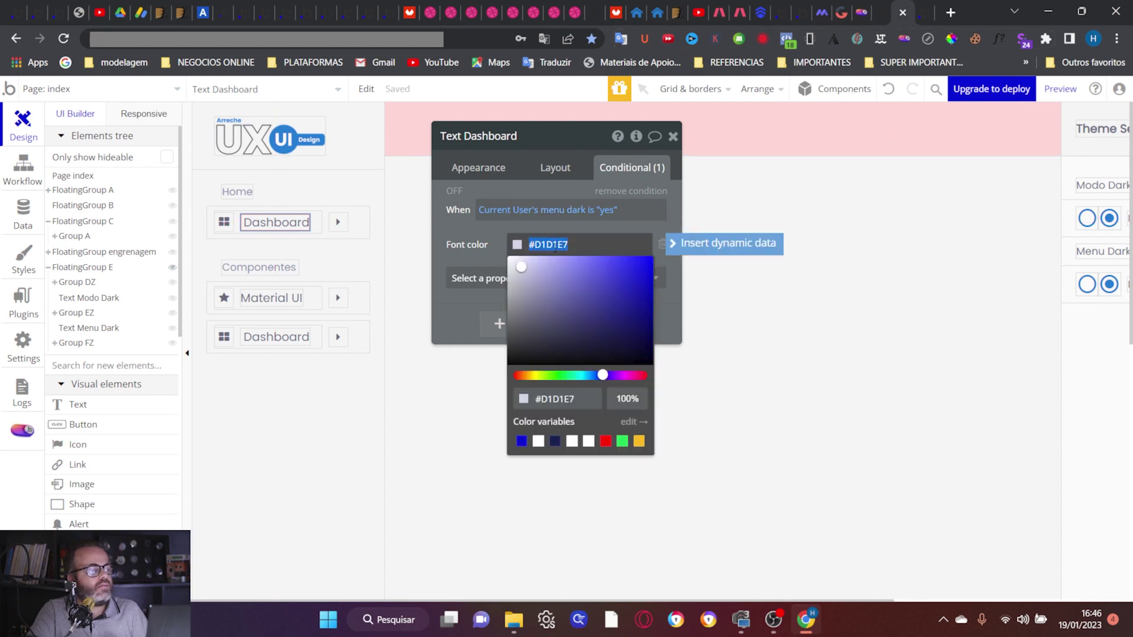
pyautogui.click(486, 228)
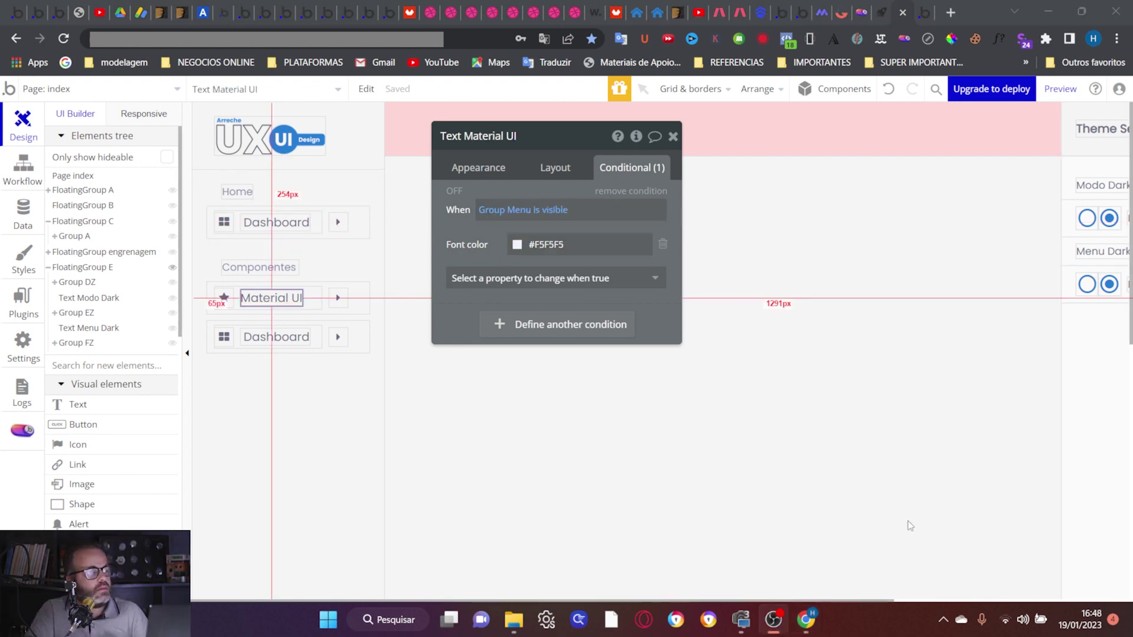
pyautogui.click(505, 325)
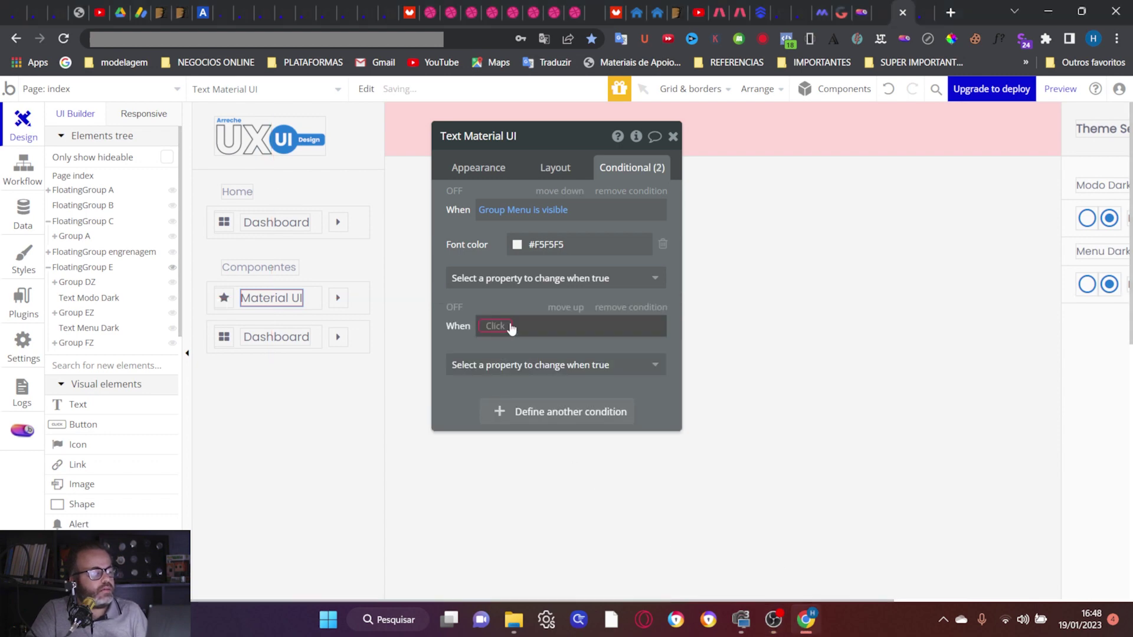
pyautogui.click(502, 327)
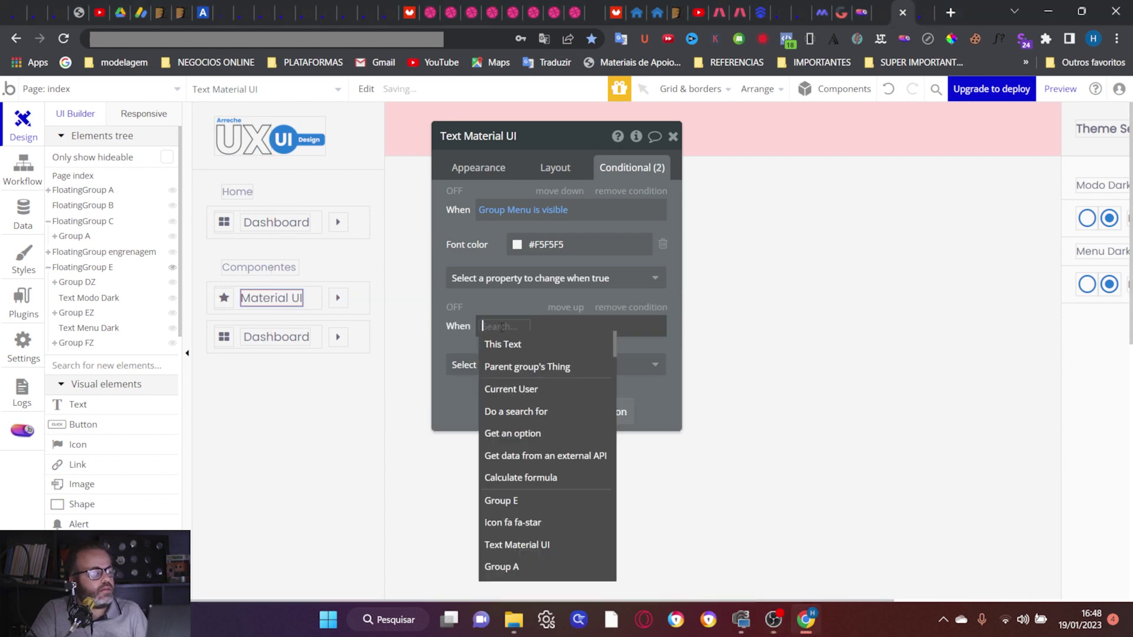
pyautogui.click(519, 391)
pyautogui.click(606, 478)
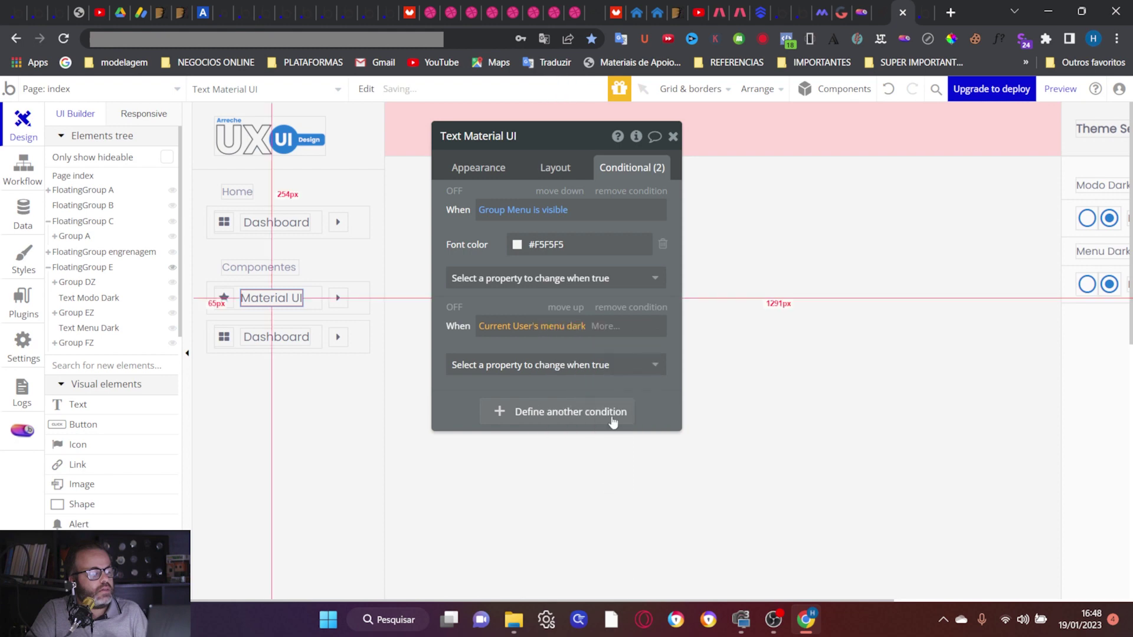
pyautogui.click(613, 368)
# Step: Make the Material UI text's menu dark condition change the font color to #D1D1E7
pyautogui.click(572, 371)
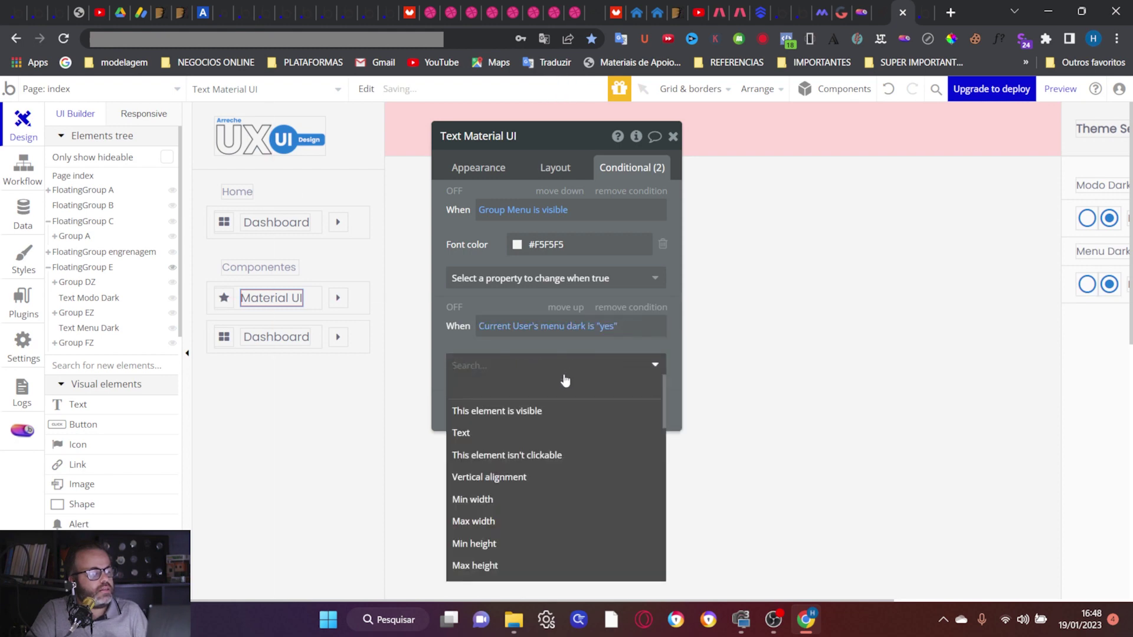
pyautogui.write('co')
pyautogui.click(539, 408)
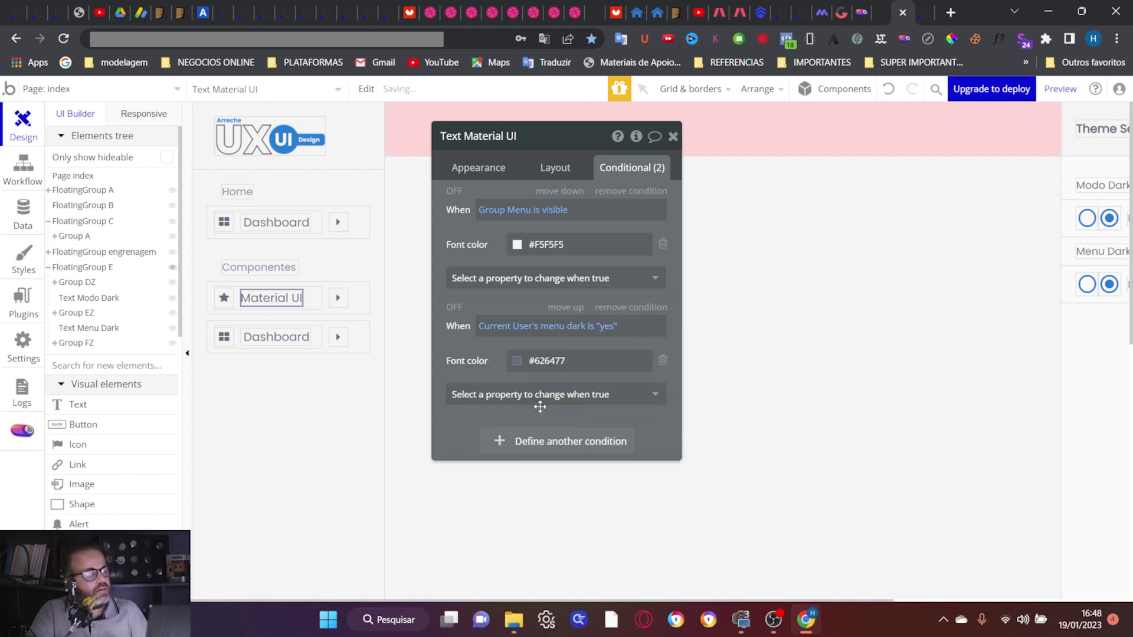
pyautogui.click(559, 361)
pyautogui.hotkey('ctrl', 'v')
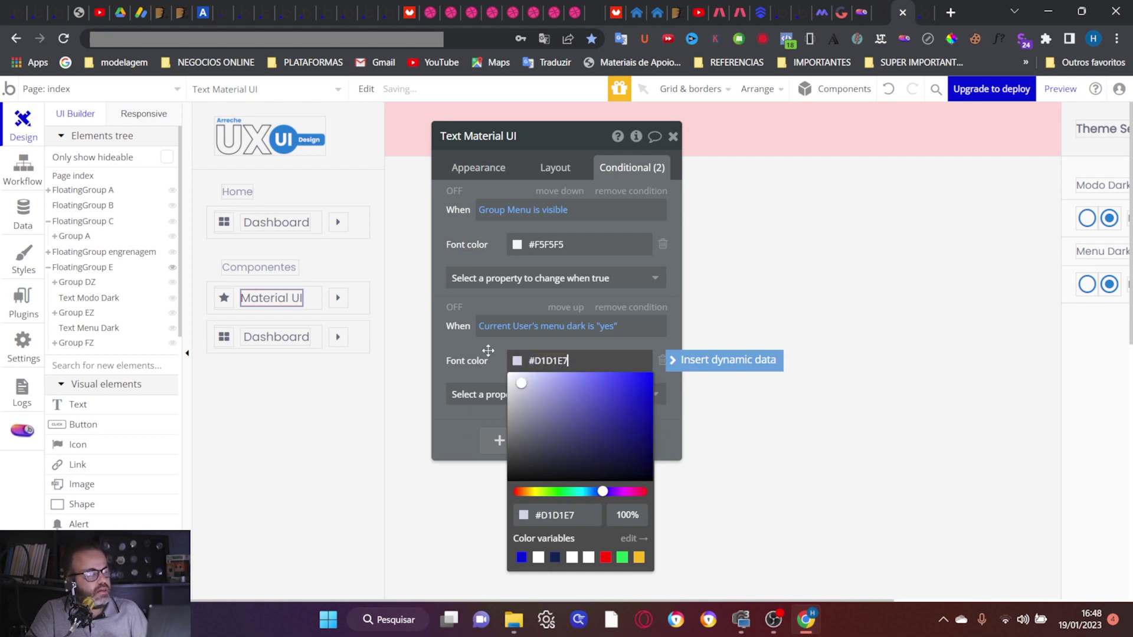
pyautogui.click(490, 351)
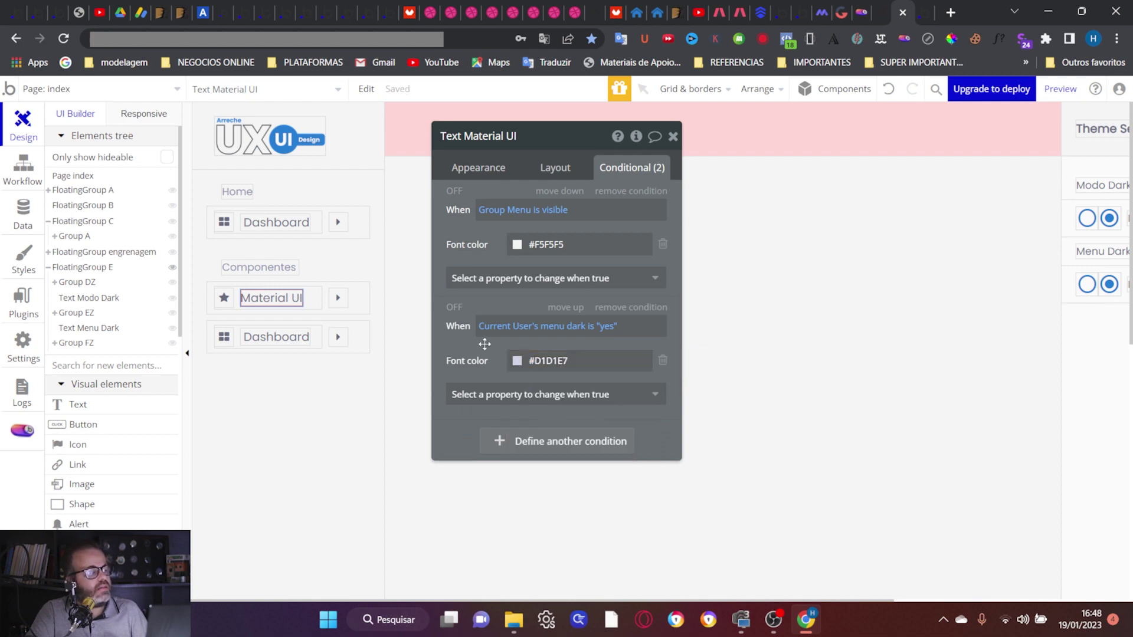
# Step: Add a third condition to the Material UI row's fa-caret-right icon for when Current User's menu dark is "yes"
pyautogui.click(340, 298)
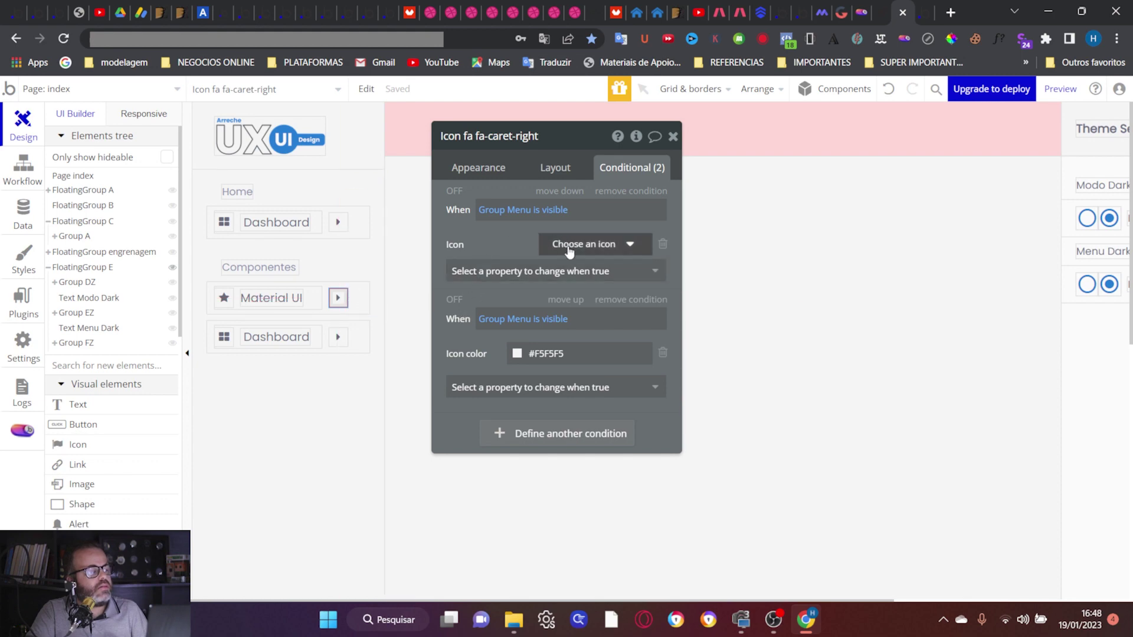
pyautogui.click(513, 435)
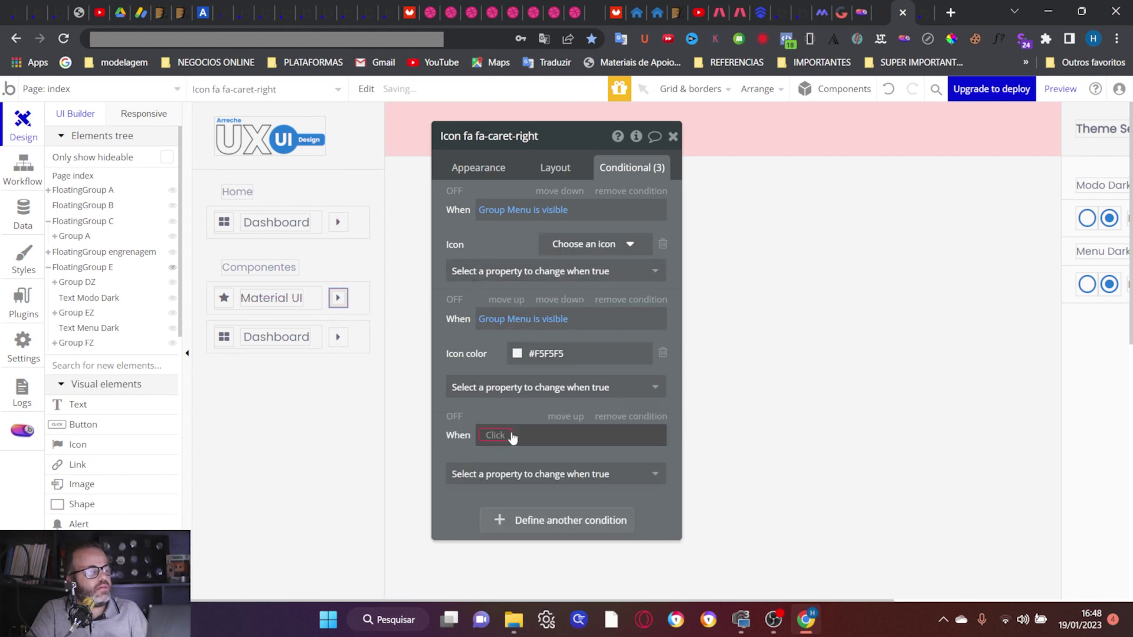
pyautogui.click(502, 442)
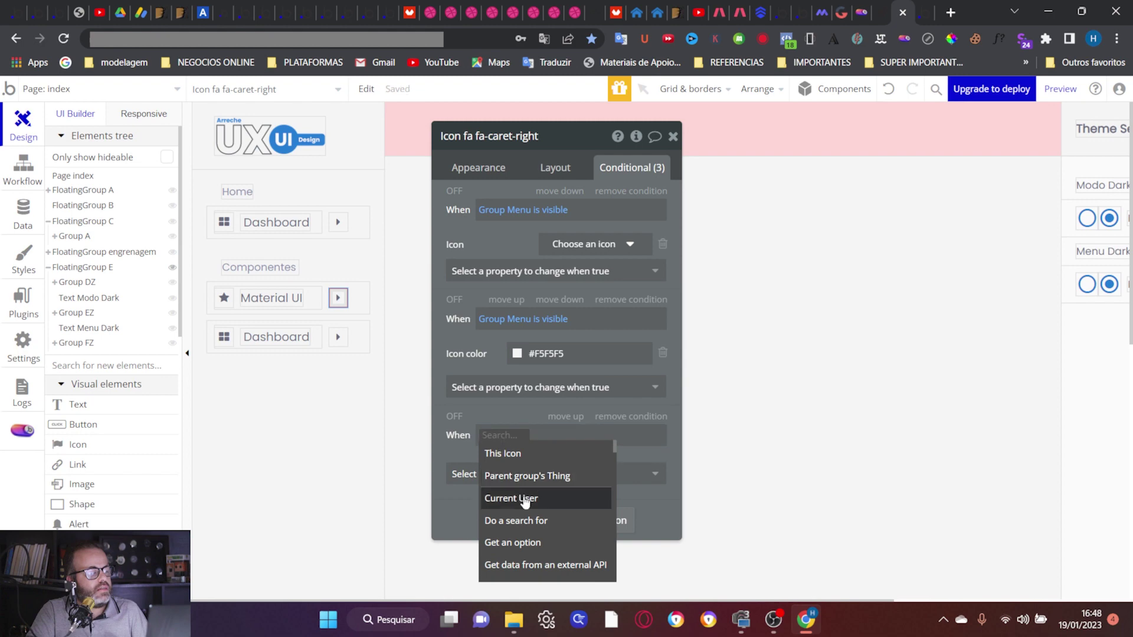
pyautogui.click(503, 498)
pyautogui.scroll(-5, 581, 481)
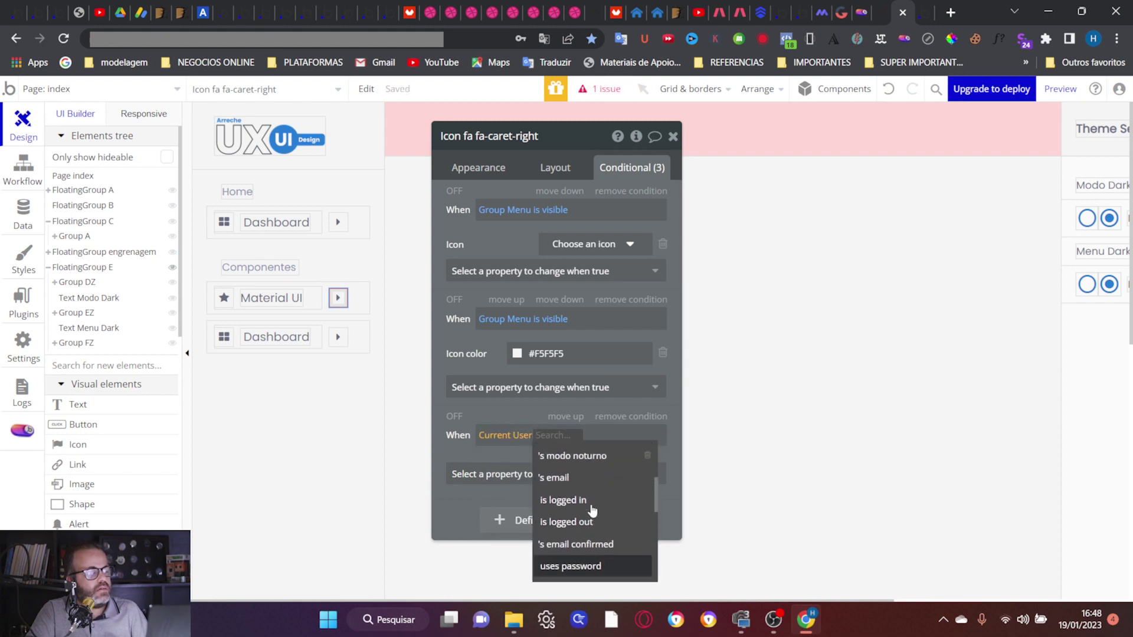
pyautogui.scroll(2, 590, 504)
pyautogui.click(581, 446)
pyautogui.click(603, 475)
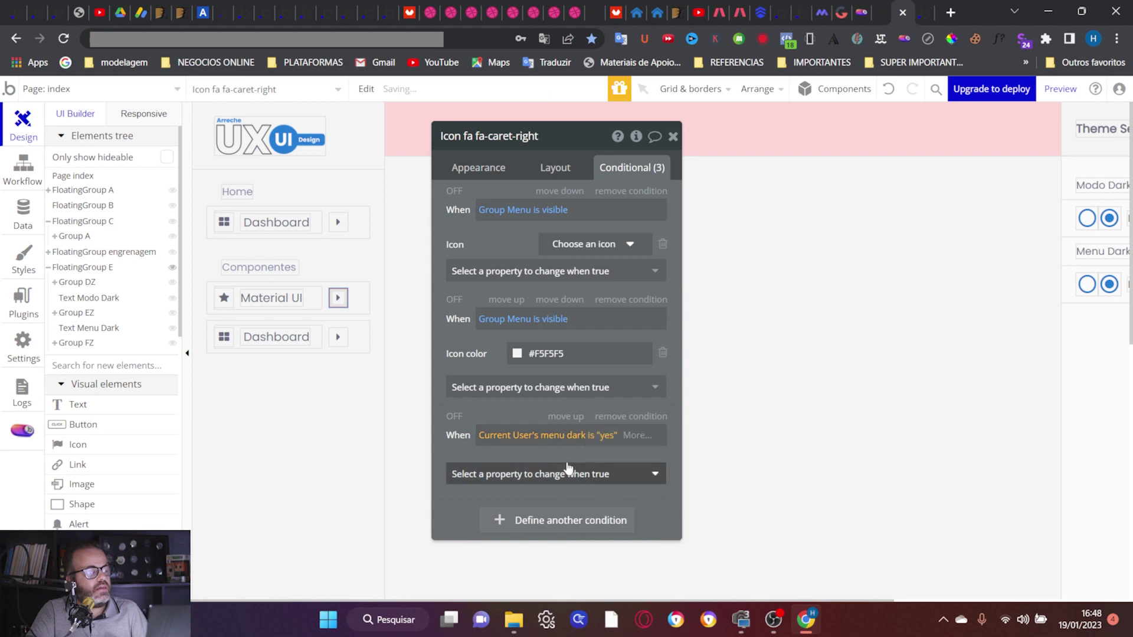
# Step: Make the Material UI row's fa-caret-right menu dark condition change the icon color to #D1D1E7
pyautogui.click(562, 471)
pyautogui.write('CO')
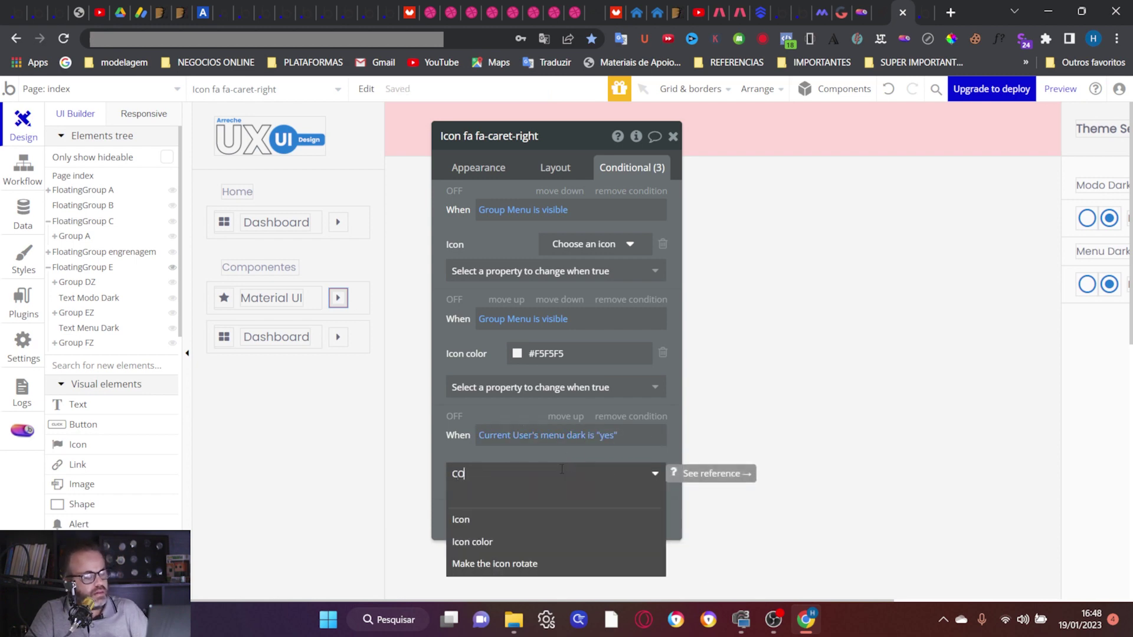
pyautogui.click(490, 544)
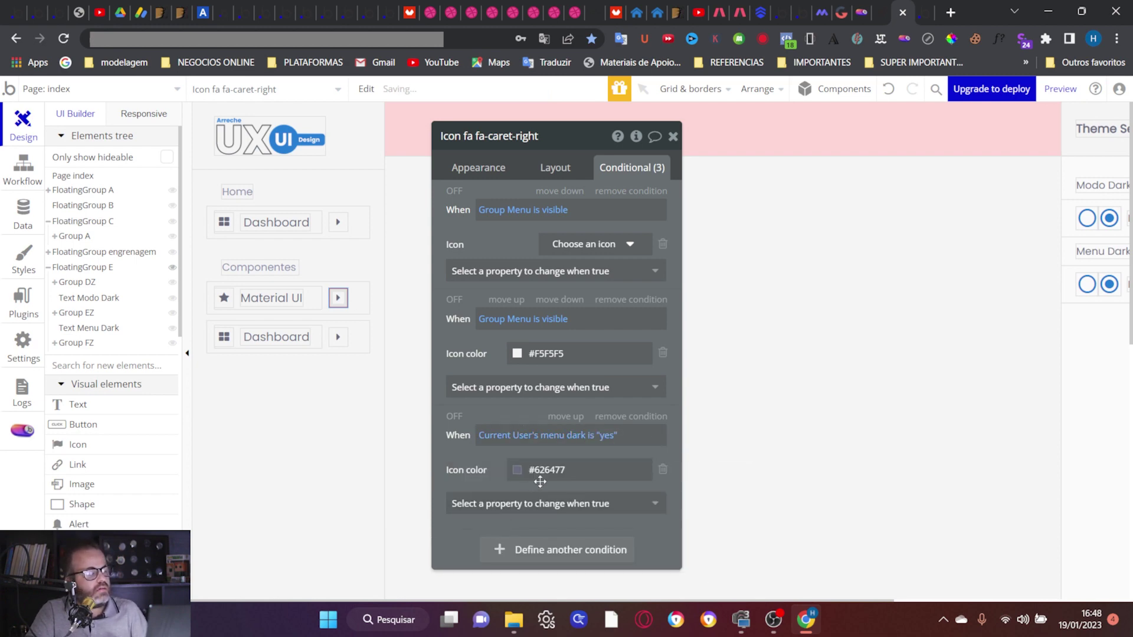
pyautogui.click(532, 471)
pyautogui.click(564, 475)
pyautogui.click(460, 543)
pyautogui.scroll(-3, 466, 472)
pyautogui.click(549, 310)
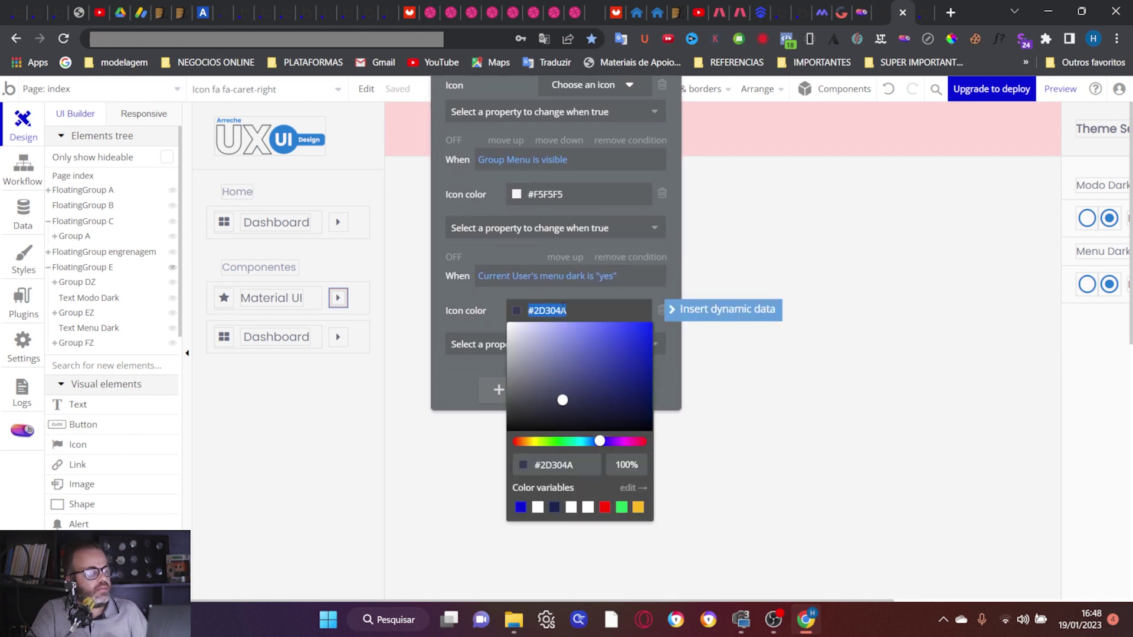
pyautogui.hotkey('ctrl', 'v')
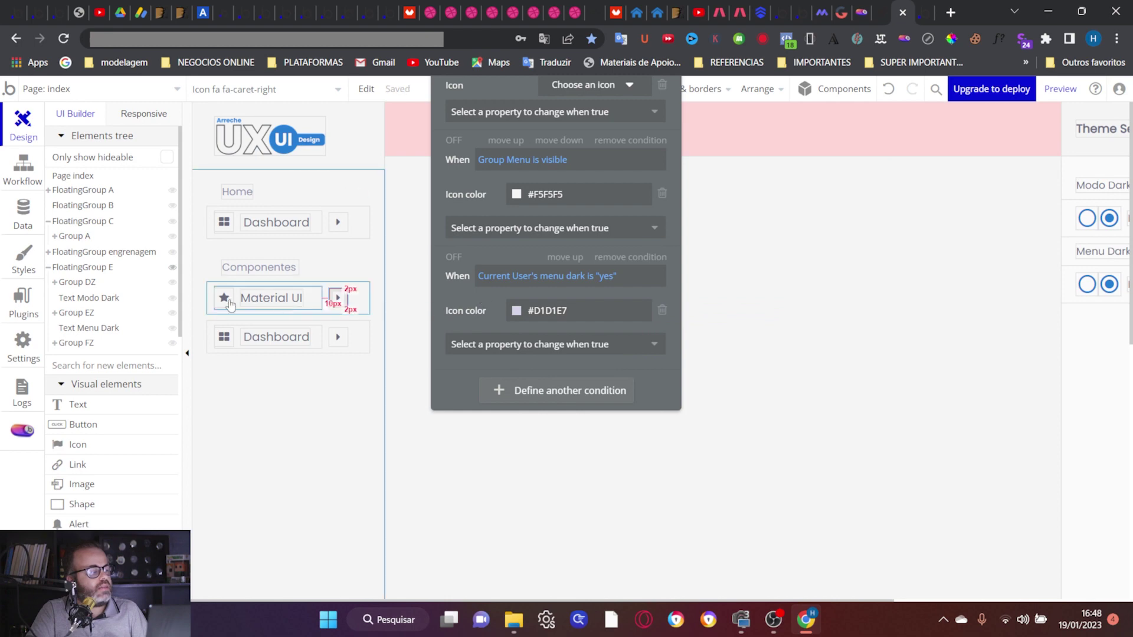
# Step: Add a condition to the Material UI row's fa-star icon for when Current User's menu dark is "yes"
pyautogui.click(224, 297)
pyautogui.click(511, 169)
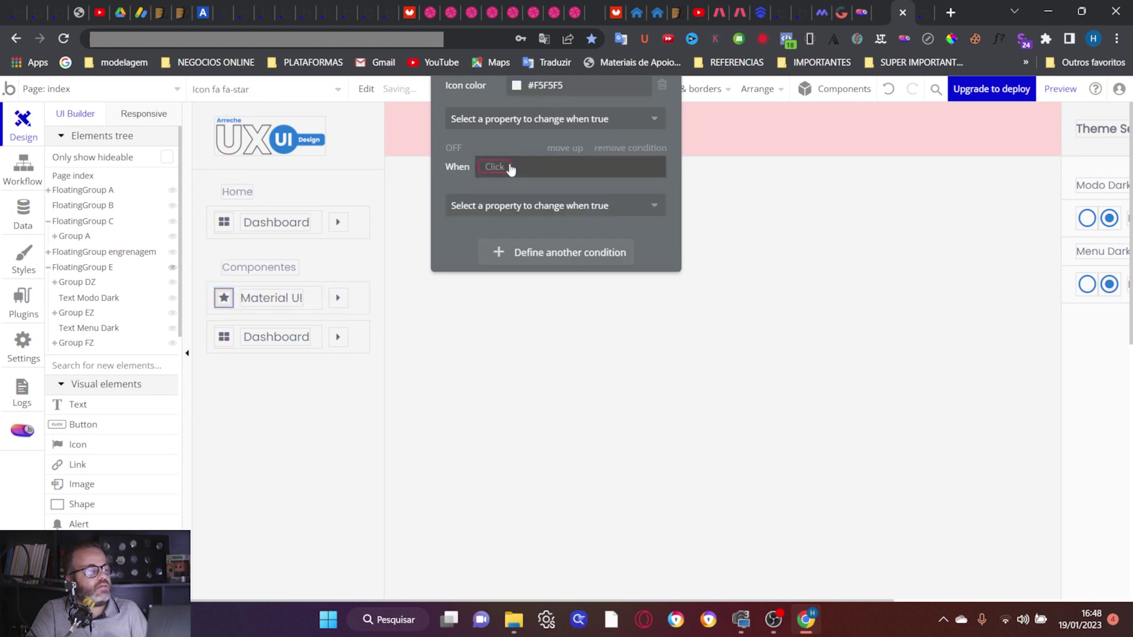
pyautogui.click(502, 171)
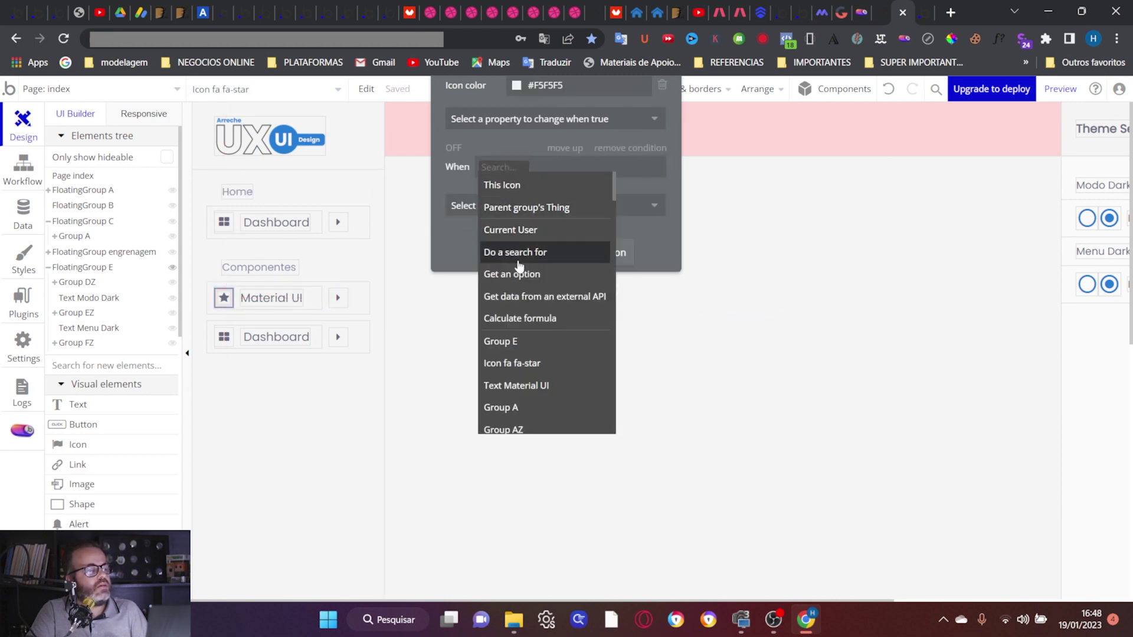
pyautogui.click(519, 231)
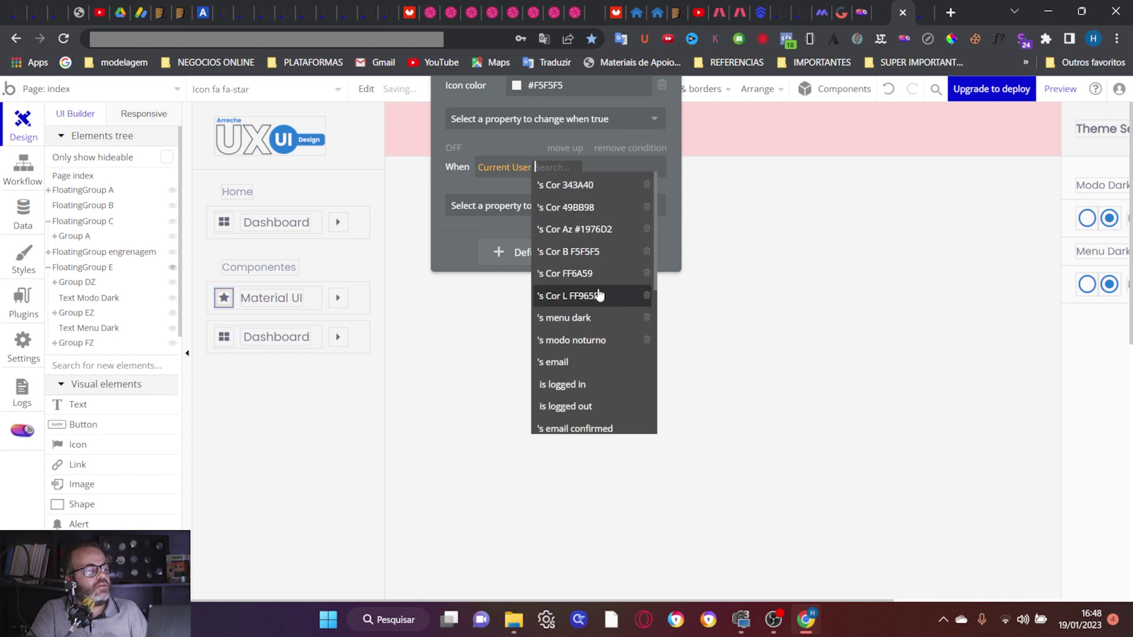
pyautogui.click(599, 317)
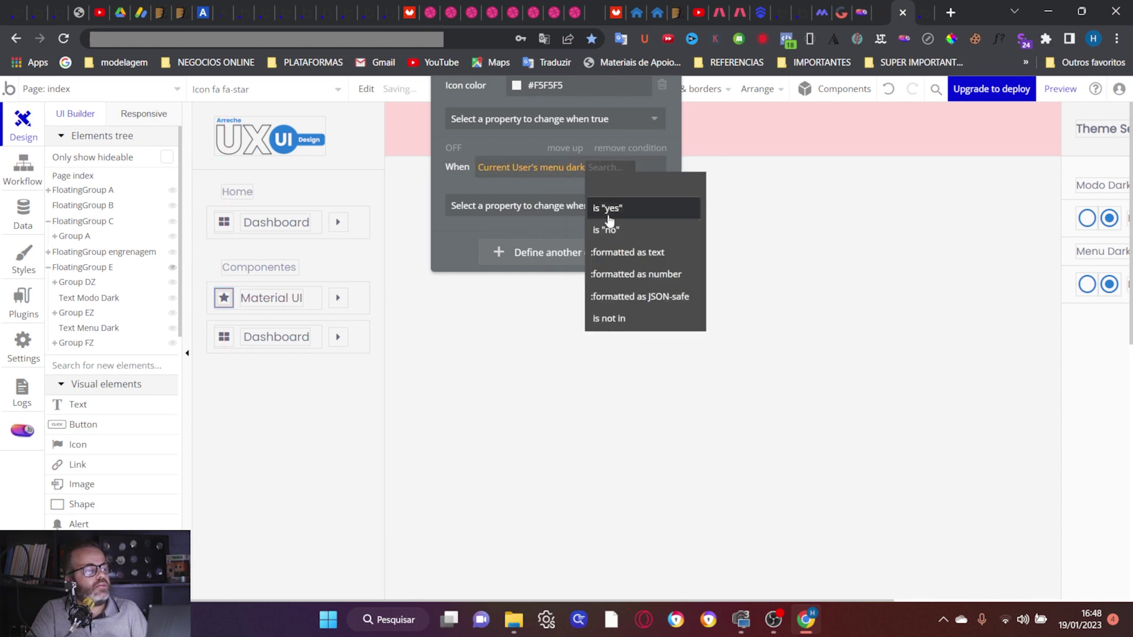
pyautogui.click(609, 208)
# Step: Make the fa-star icon's menu dark condition change the icon color to #D1D1E7
pyautogui.click(533, 206)
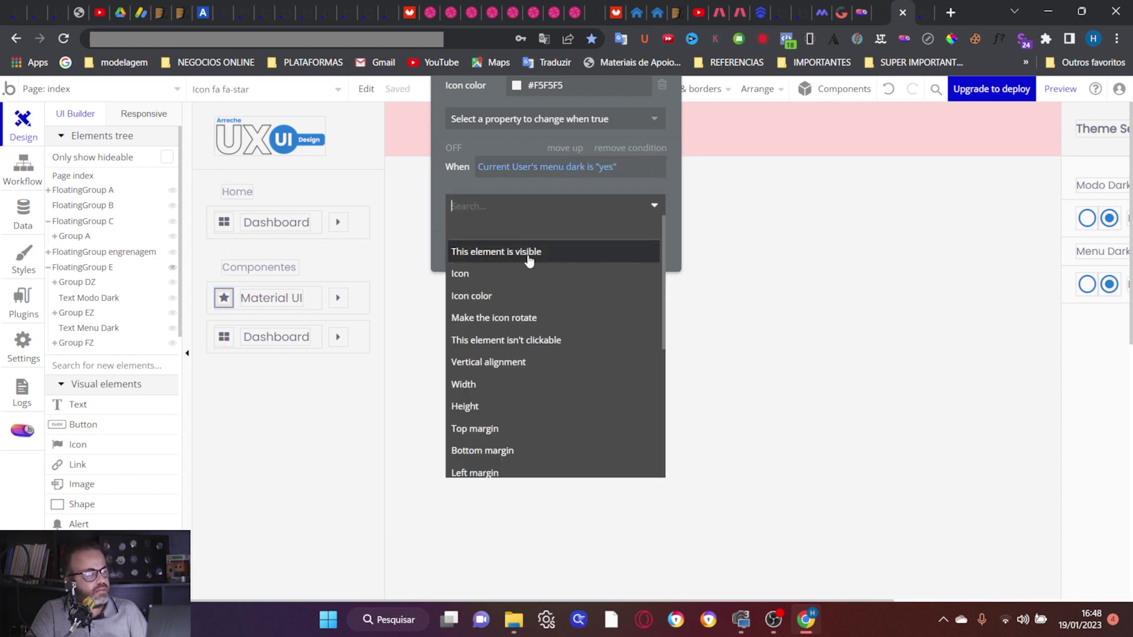
pyautogui.click(515, 296)
pyautogui.doubleClick(547, 201)
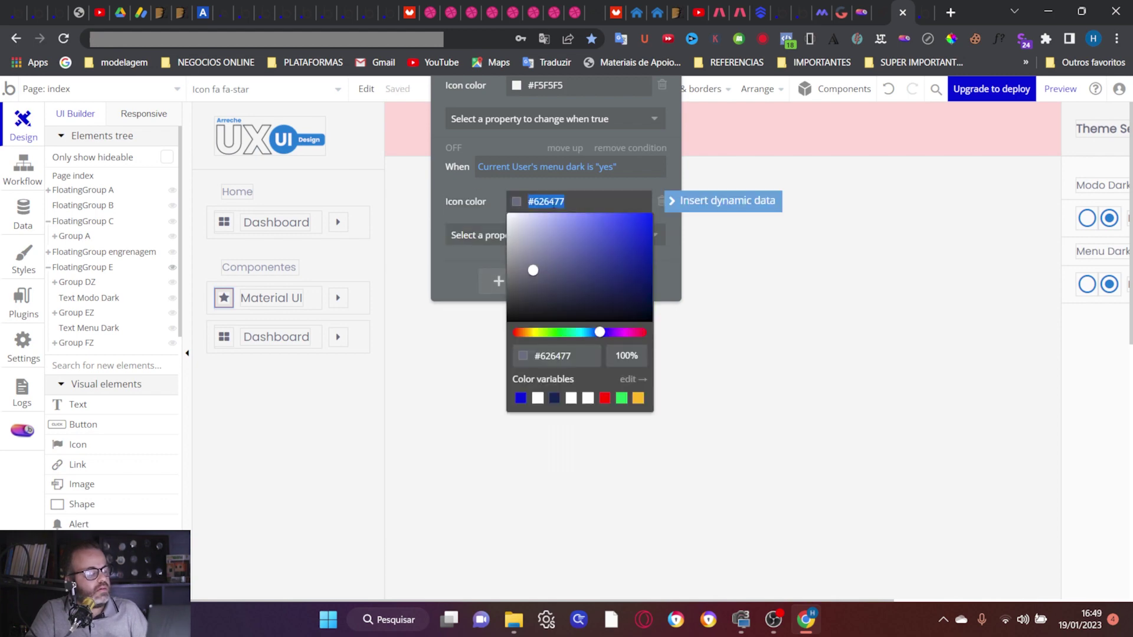
pyautogui.write('#D1D1E7')
pyautogui.click(474, 187)
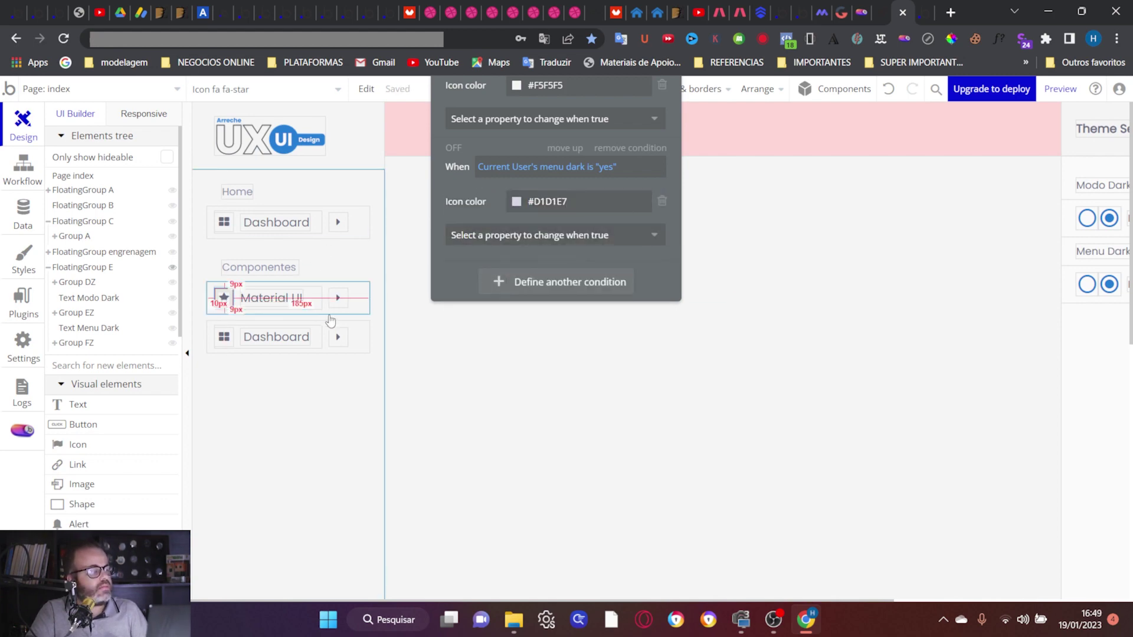
# Step: Add a condition to the Dashboard text under Componentes for when Current User's menu dark is "yes"
pyautogui.click(293, 337)
pyautogui.doubleClick(293, 337)
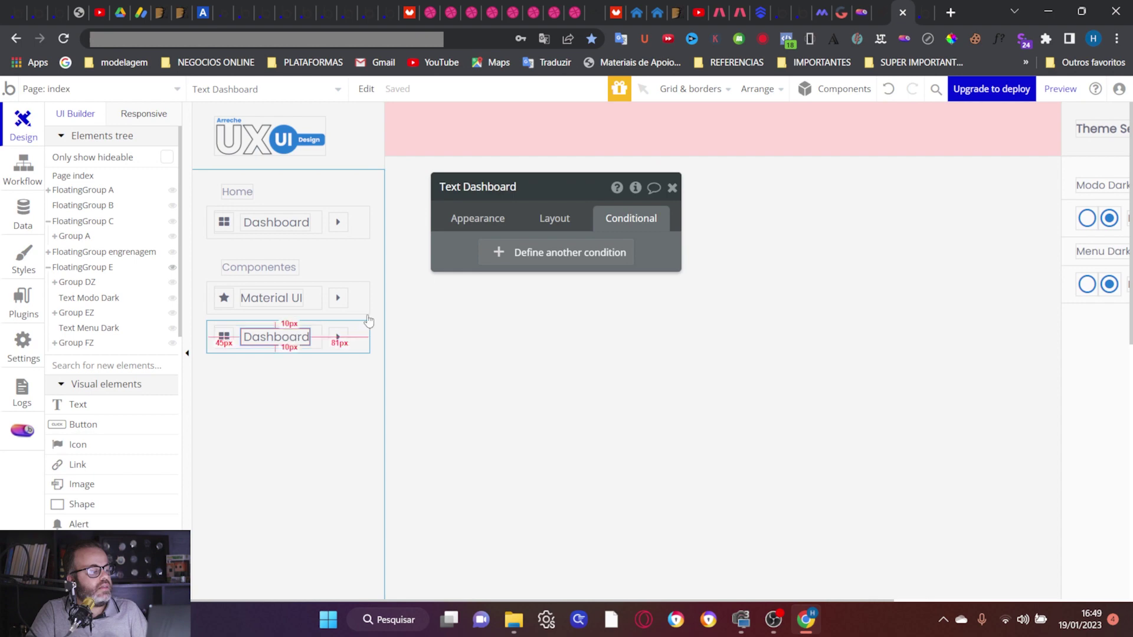
pyautogui.click(501, 257)
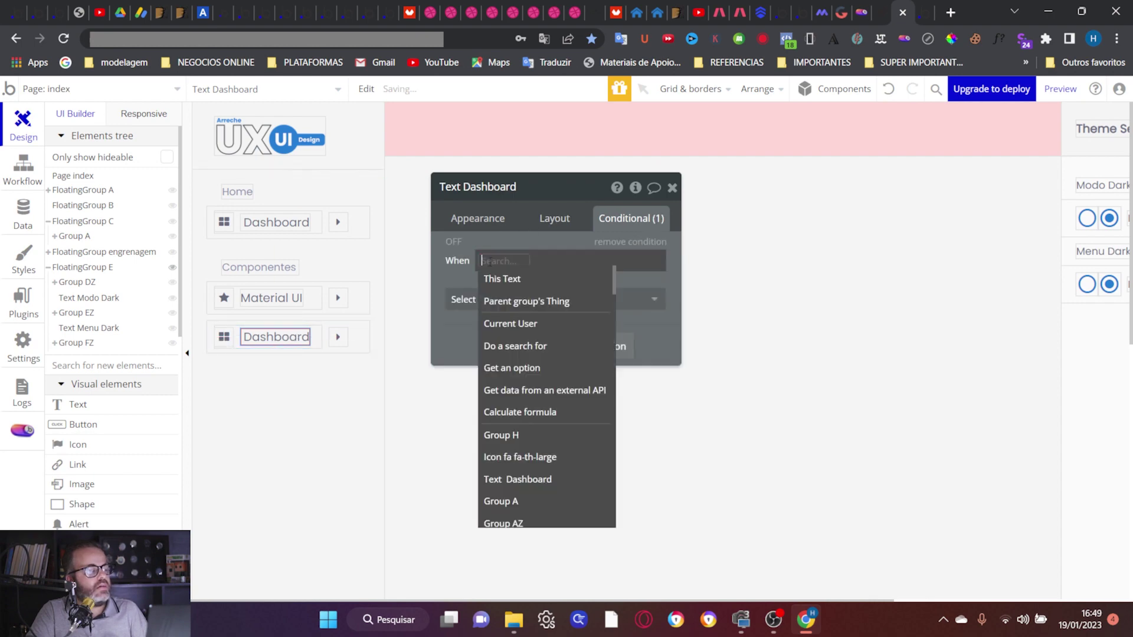
pyautogui.click(531, 323)
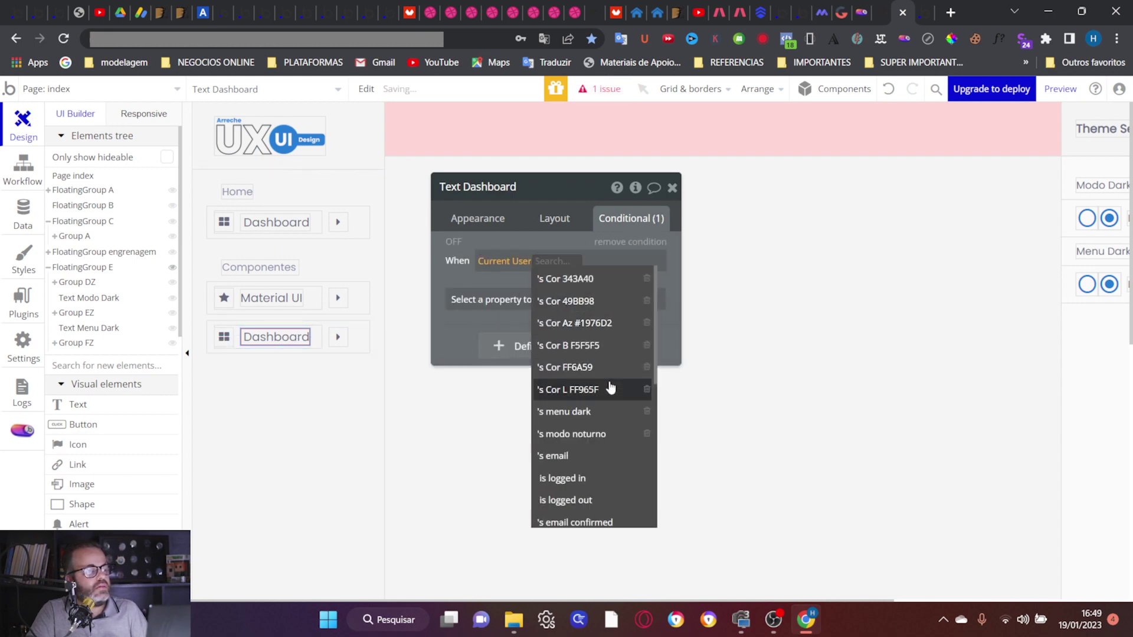
pyautogui.click(599, 411)
pyautogui.click(599, 261)
pyautogui.click(614, 299)
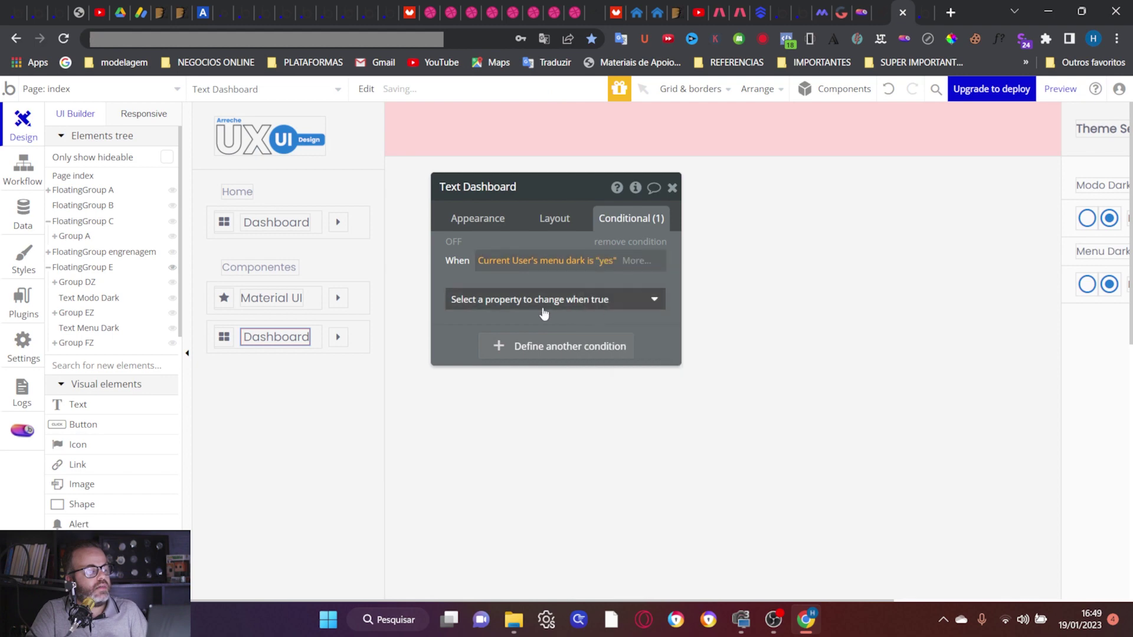
# Step: Make the lower Dashboard text's menu dark condition change the font color to #D1D1E7
pyautogui.click(543, 301)
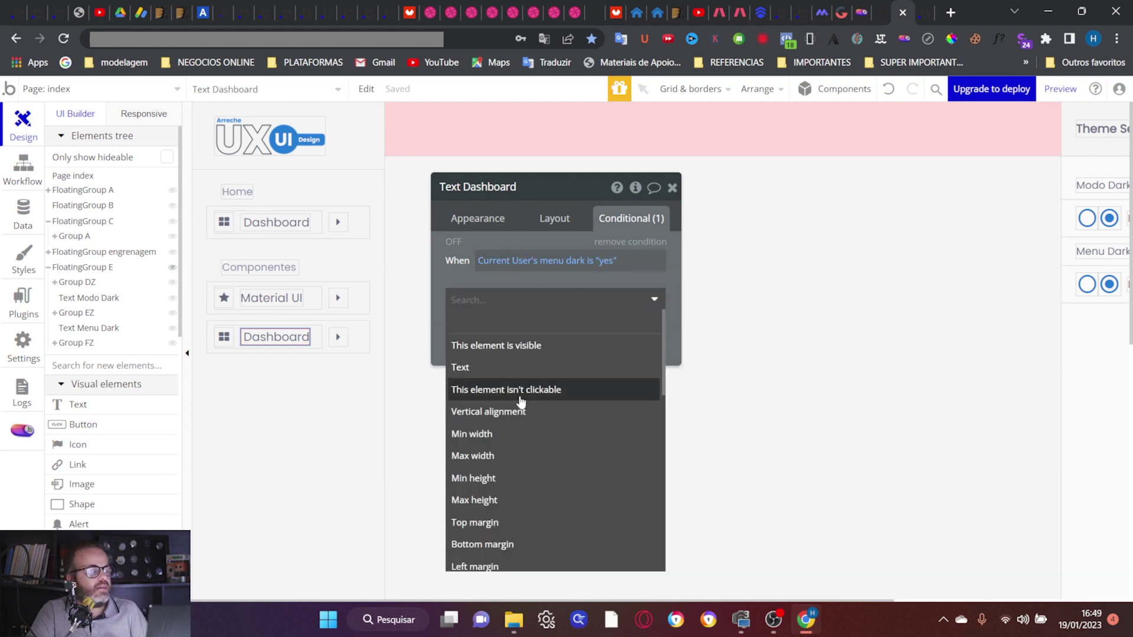
pyautogui.write('font co')
pyautogui.click(499, 343)
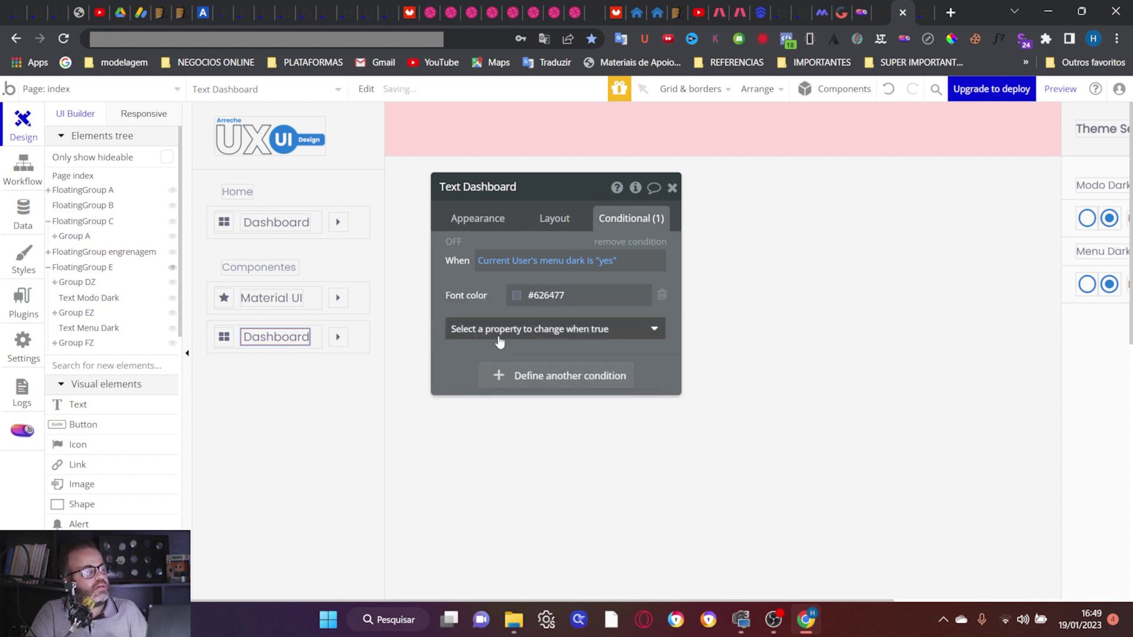
pyautogui.click(554, 296)
pyautogui.write('#D1D1E7')
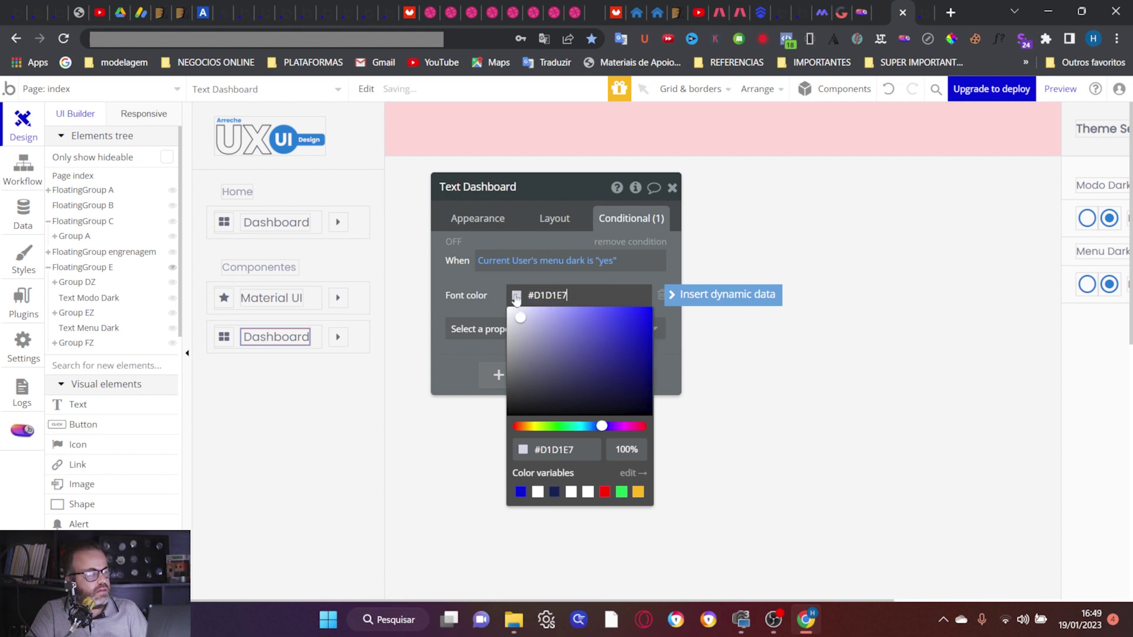
# Step: Copy the menu dark condition from the Material UI row's fa-caret-right icon to the lower Dashboard row's fa-caret-right icon
pyautogui.click(346, 335)
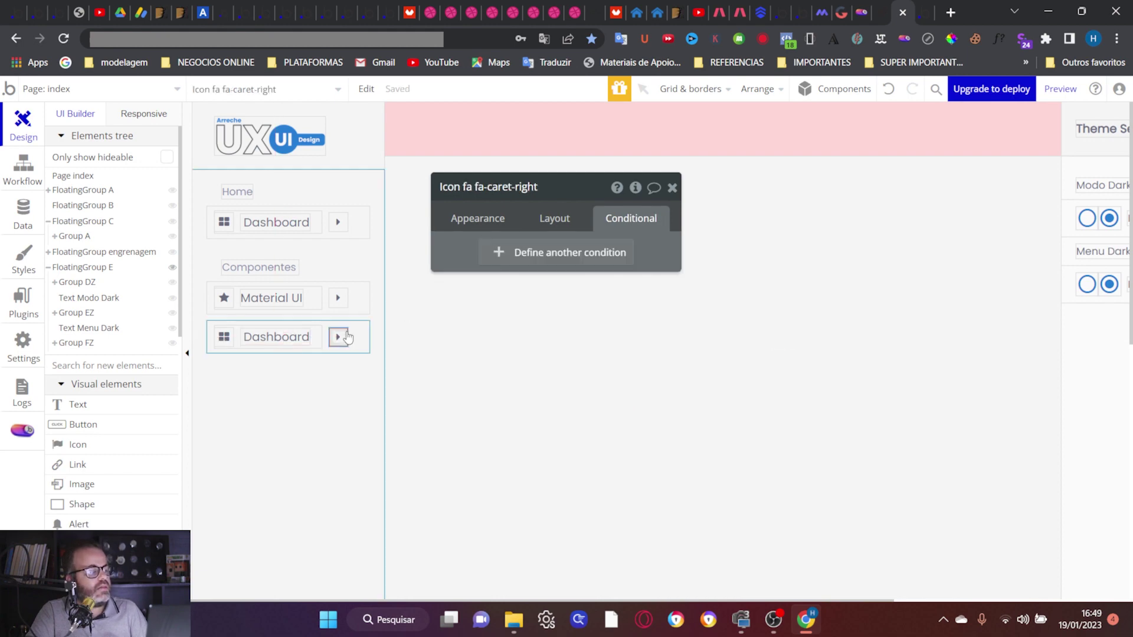
pyautogui.click(340, 299)
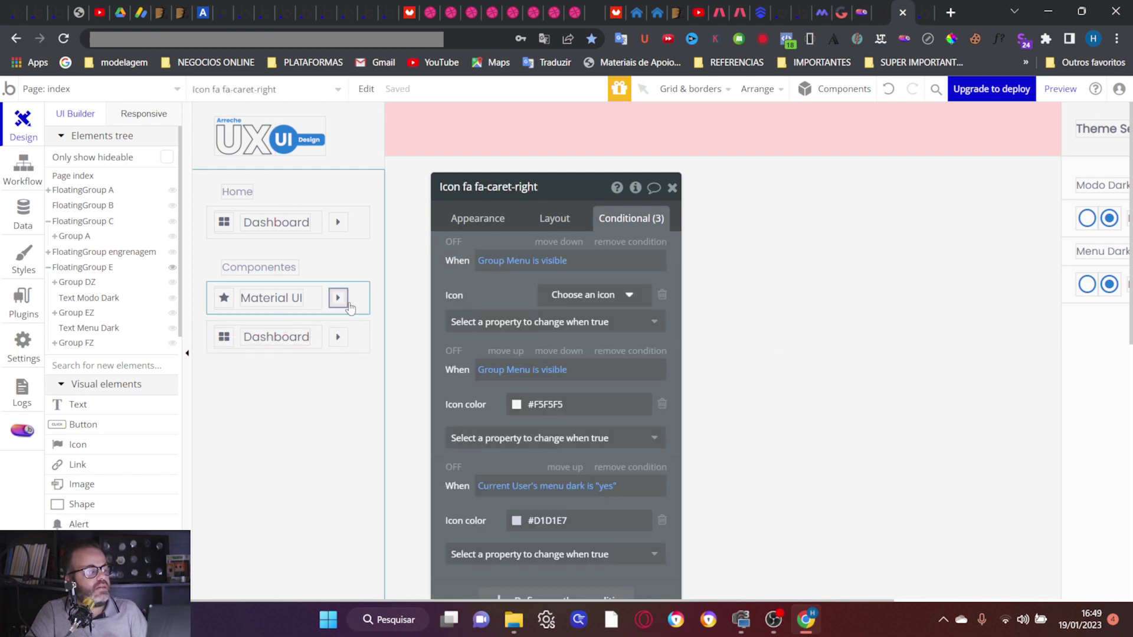
pyautogui.rightClick(467, 512)
pyautogui.click(551, 472)
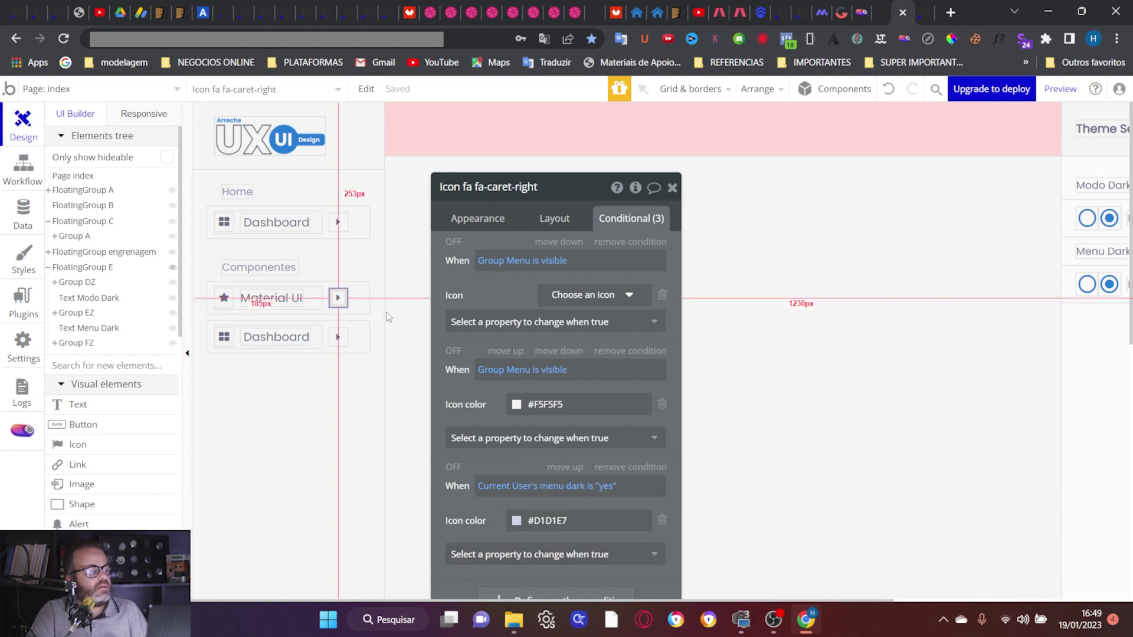
pyautogui.click(339, 337)
pyautogui.rightClick(463, 251)
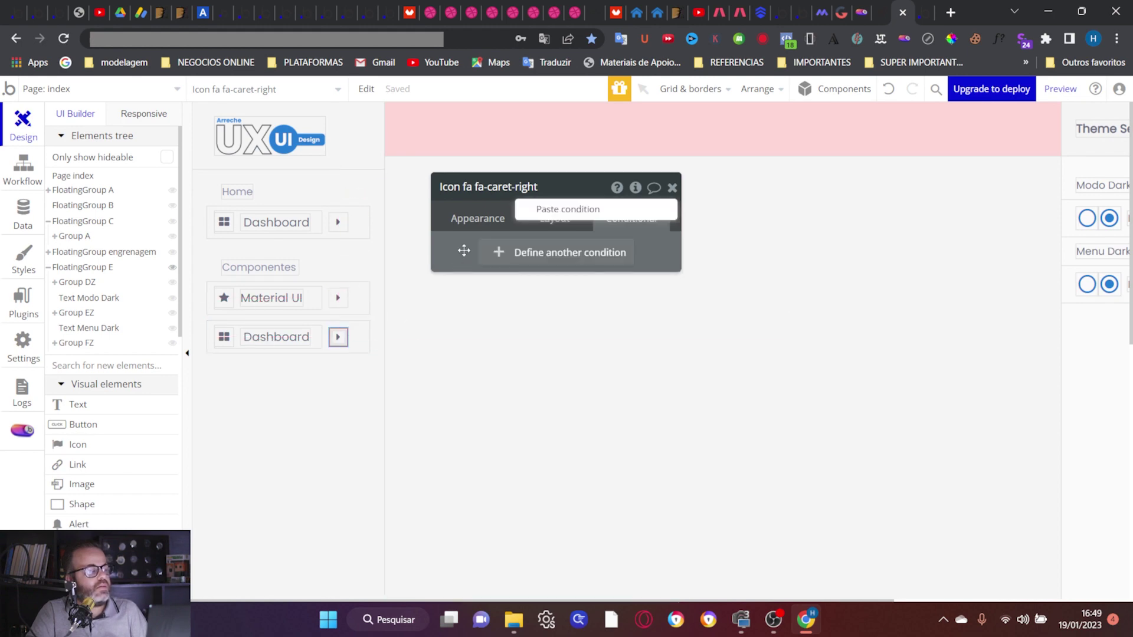
pyautogui.click(538, 211)
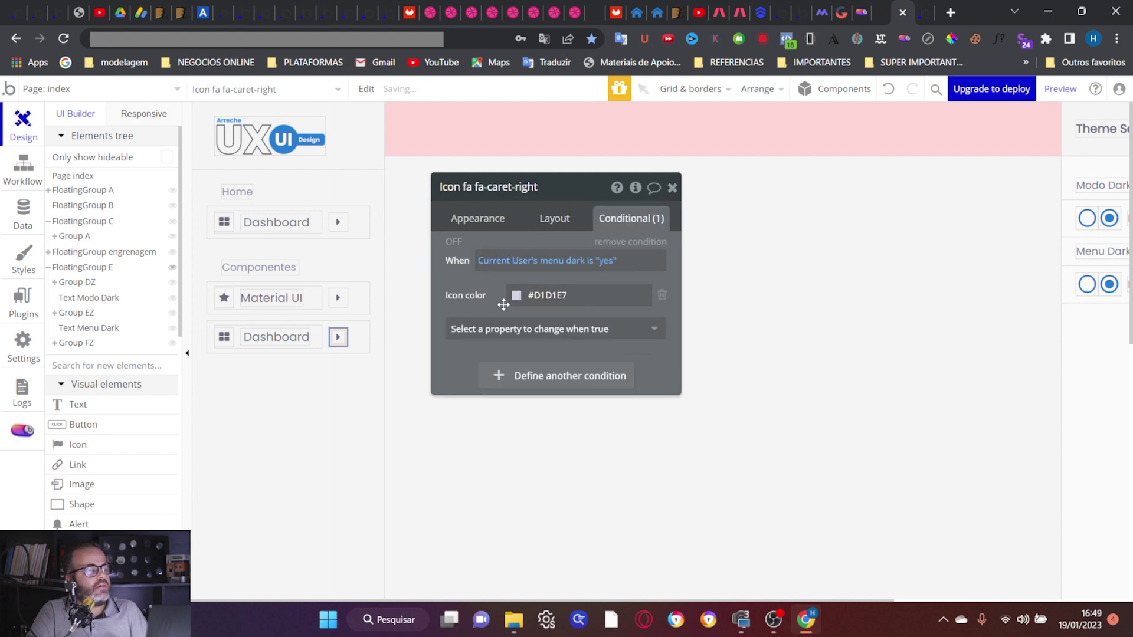
# Step: Paste the copied menu dark condition onto the lower Dashboard row's fa-th-large icon
pyautogui.click(223, 337)
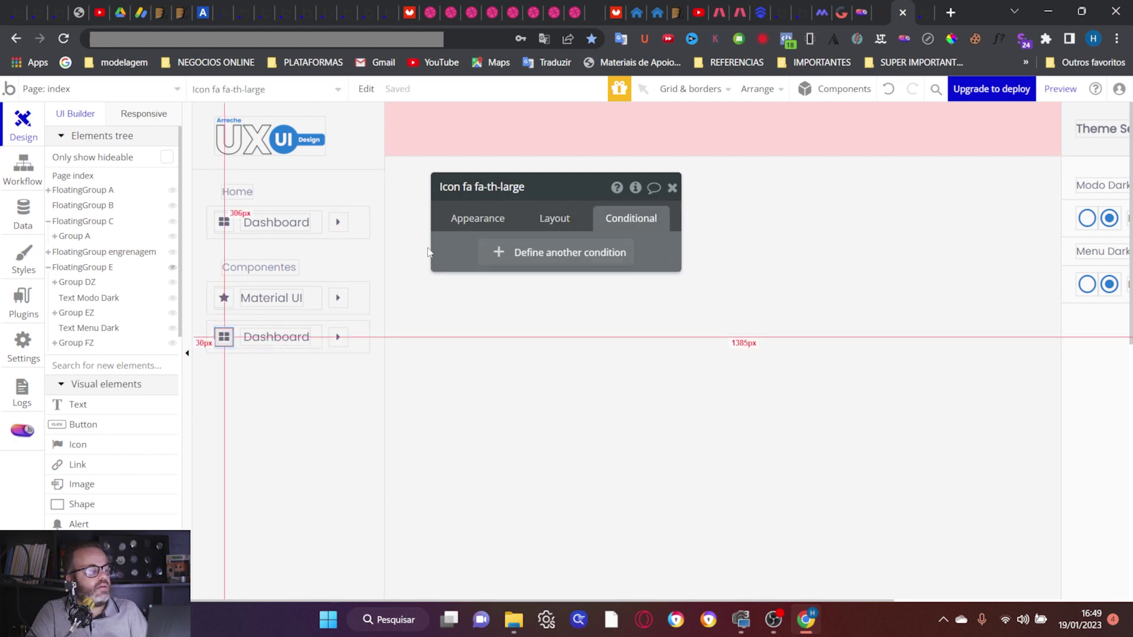
pyautogui.rightClick(454, 252)
pyautogui.click(544, 211)
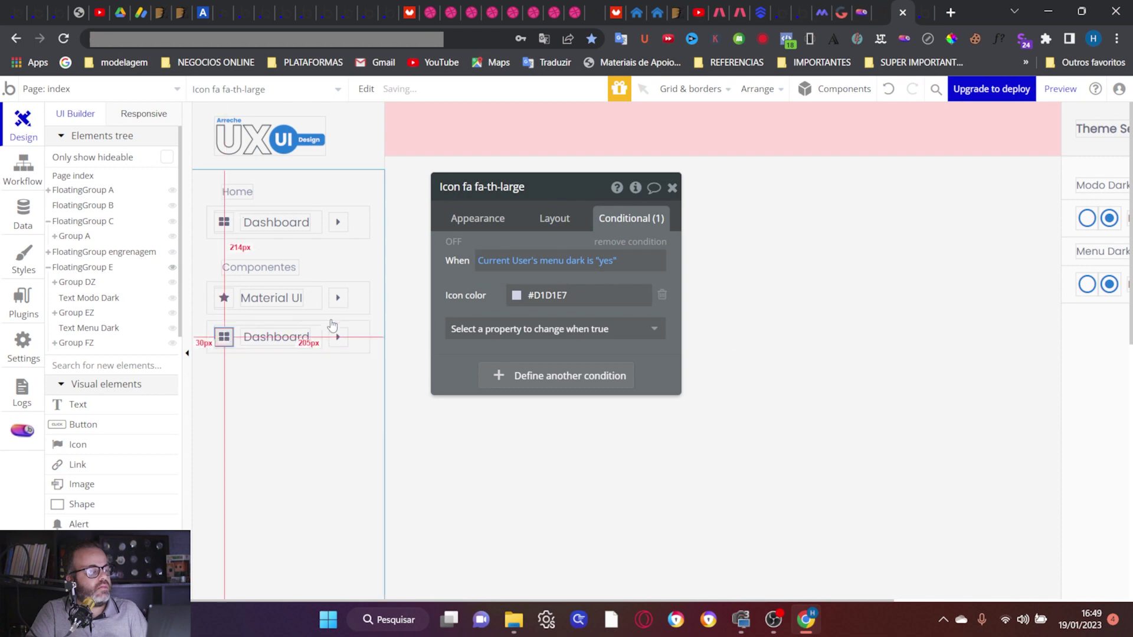
# Step: Preview the page and switch Menu Dark off and on in Theme Settings to check the side menu colors
pyautogui.click(1061, 89)
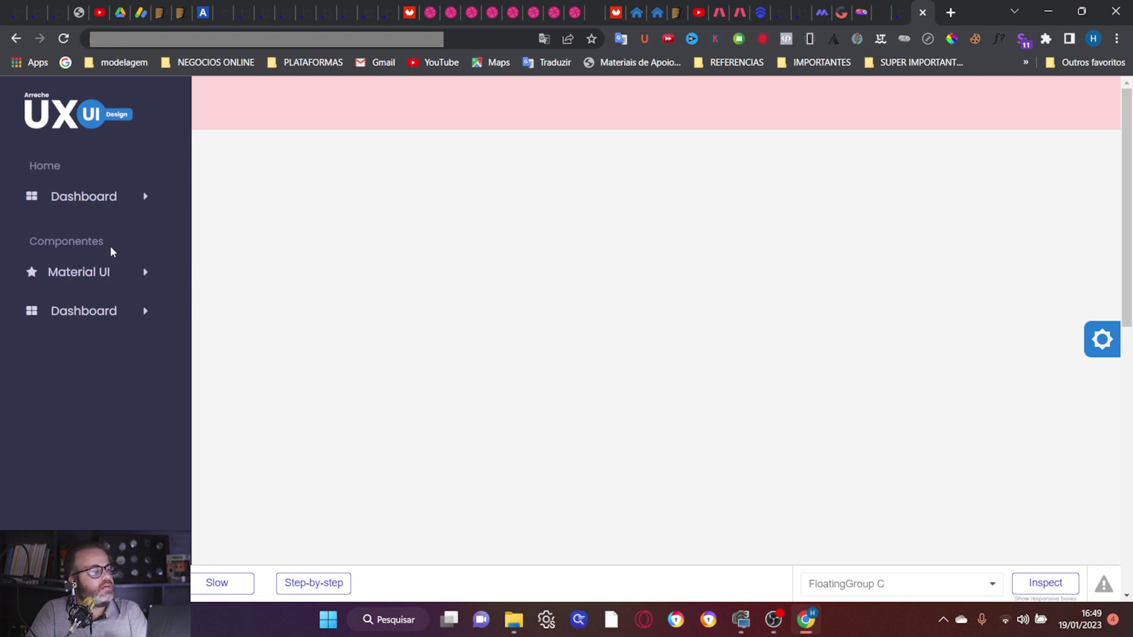
pyautogui.click(1102, 339)
pyautogui.click(953, 259)
pyautogui.click(953, 260)
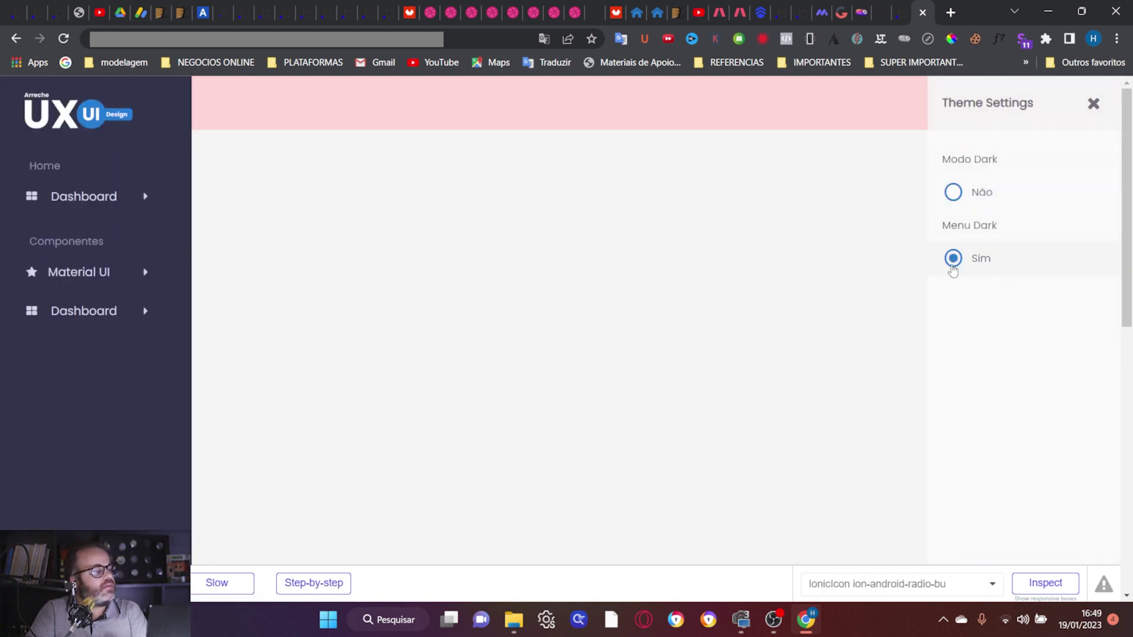
pyautogui.click(953, 259)
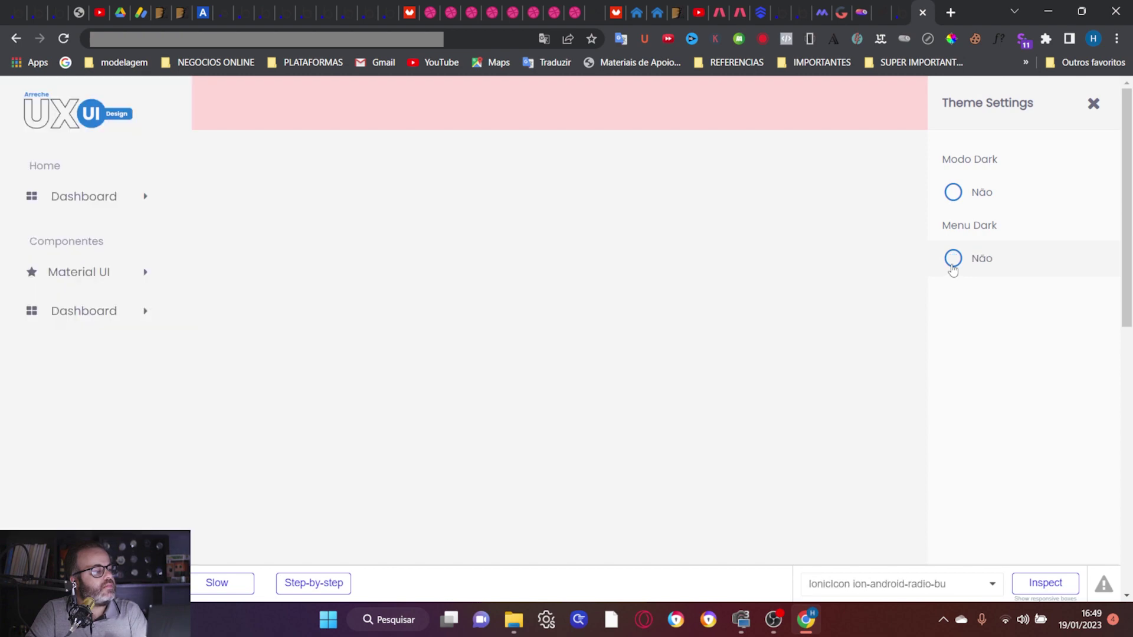
pyautogui.click(953, 259)
pyautogui.click(953, 266)
pyautogui.click(953, 266)
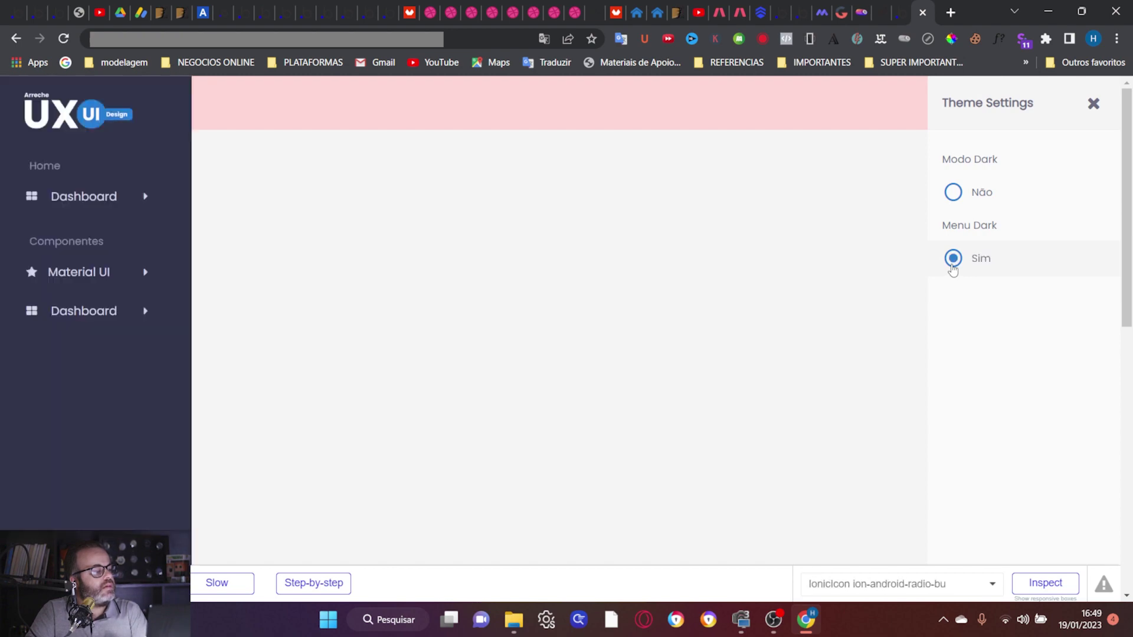
# Step: Expand the Material UI submenu in the preview and examine its item colors from Accordion to Pagination
pyautogui.click(82, 282)
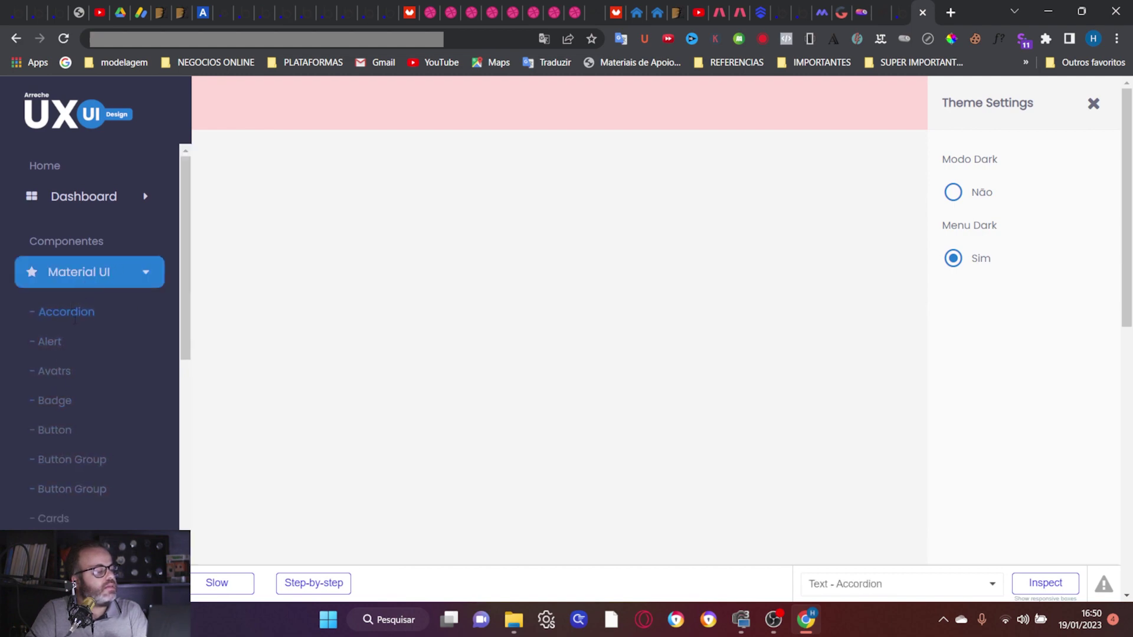
pyautogui.scroll(-8, 81, 351)
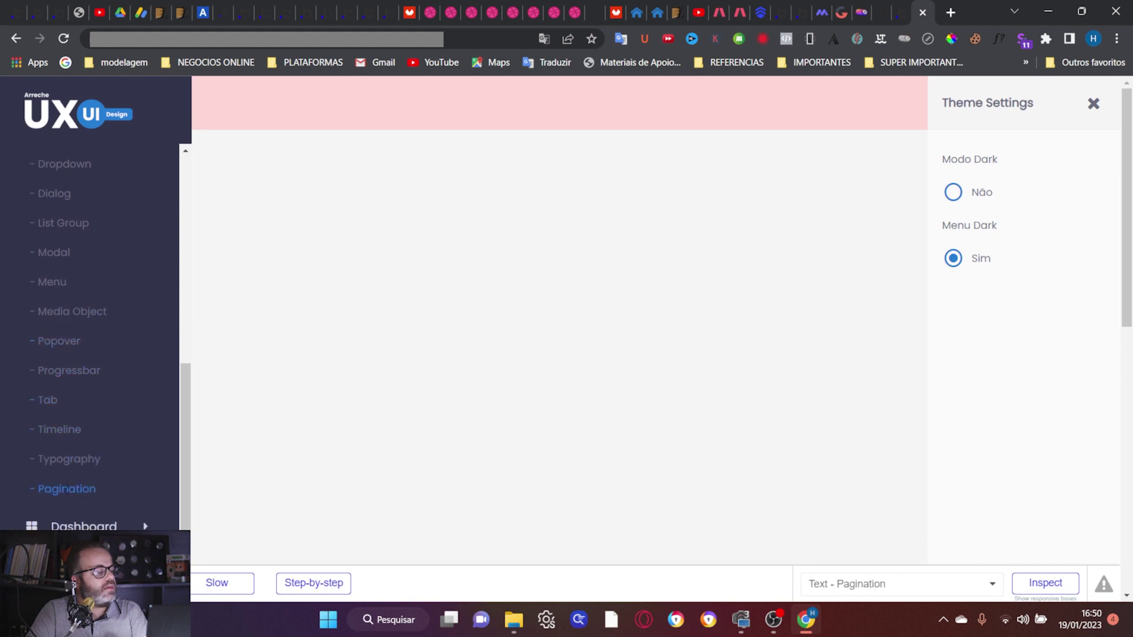
pyautogui.scroll(8, 71, 299)
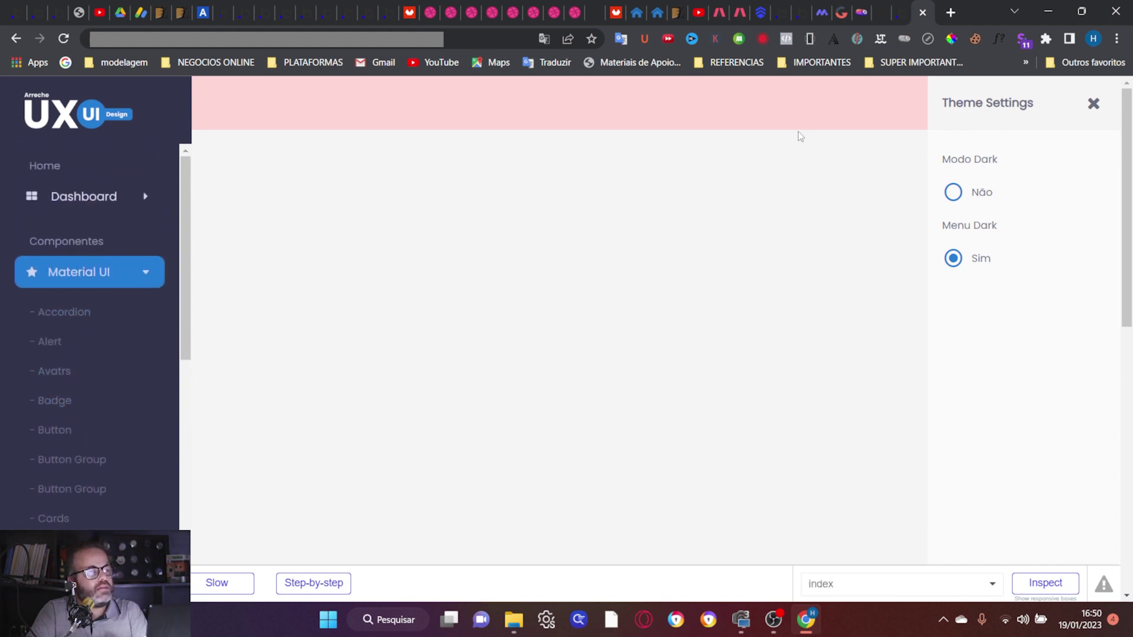
# Step: Return to the page editor and reveal the hidden Group Menu inside Group A's Group Submenu
pyautogui.click(894, 12)
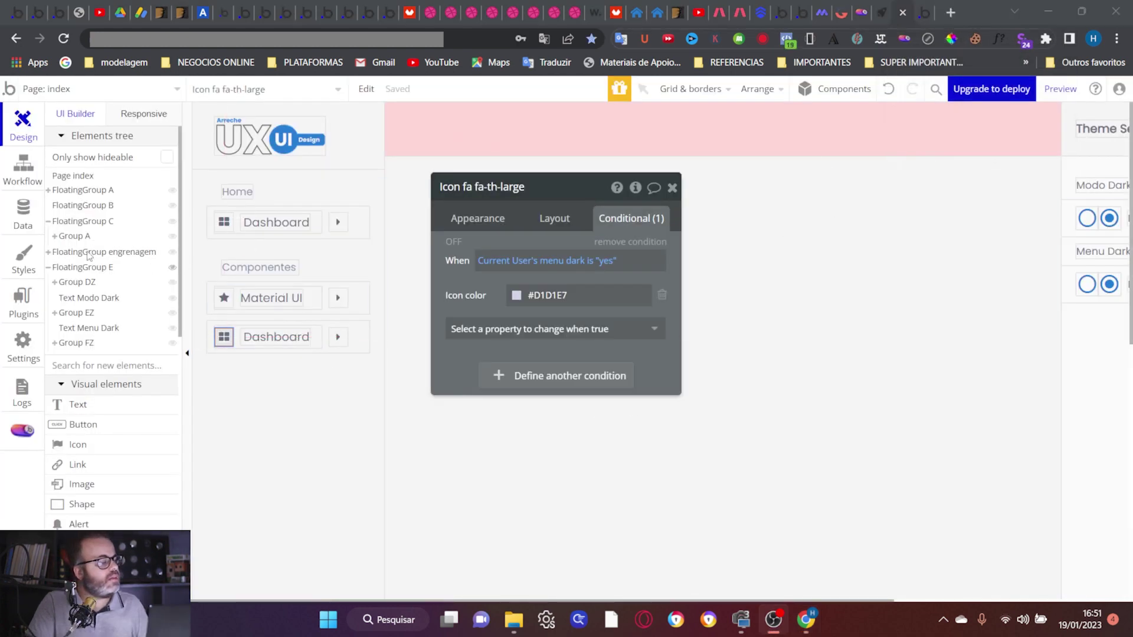
pyautogui.click(54, 236)
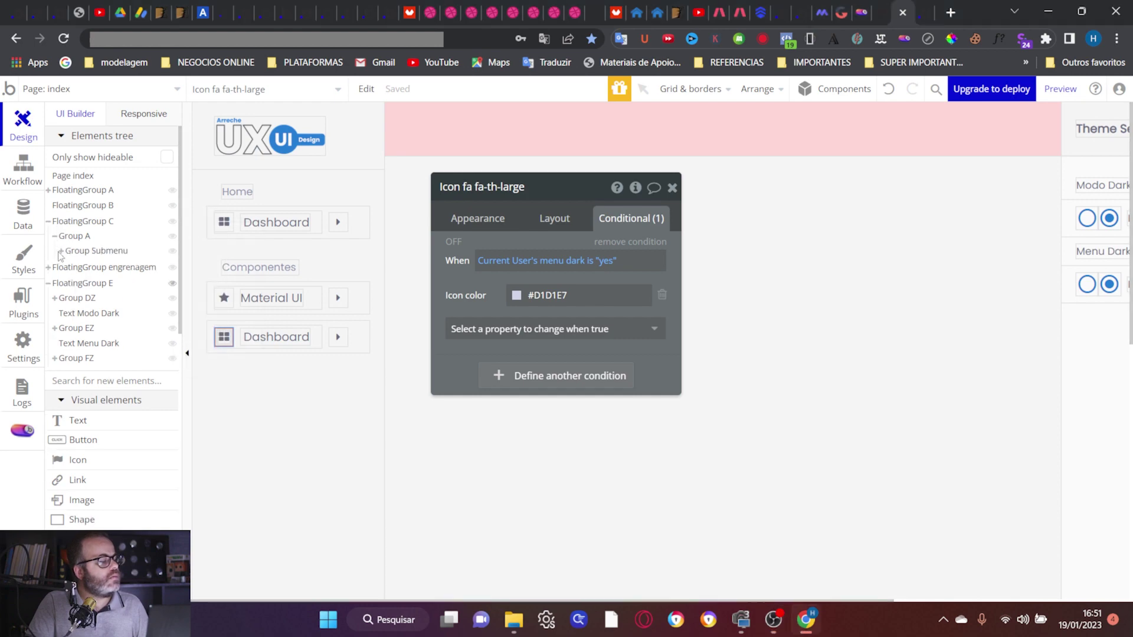
pyautogui.click(61, 251)
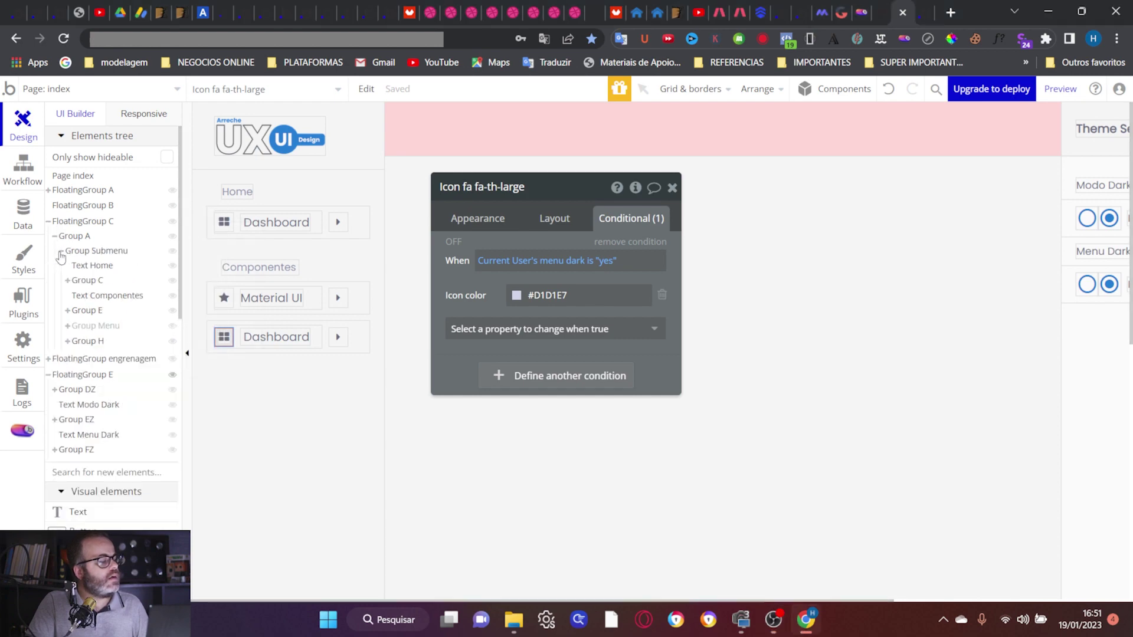
pyautogui.click(96, 326)
pyautogui.scroll(3, 265, 328)
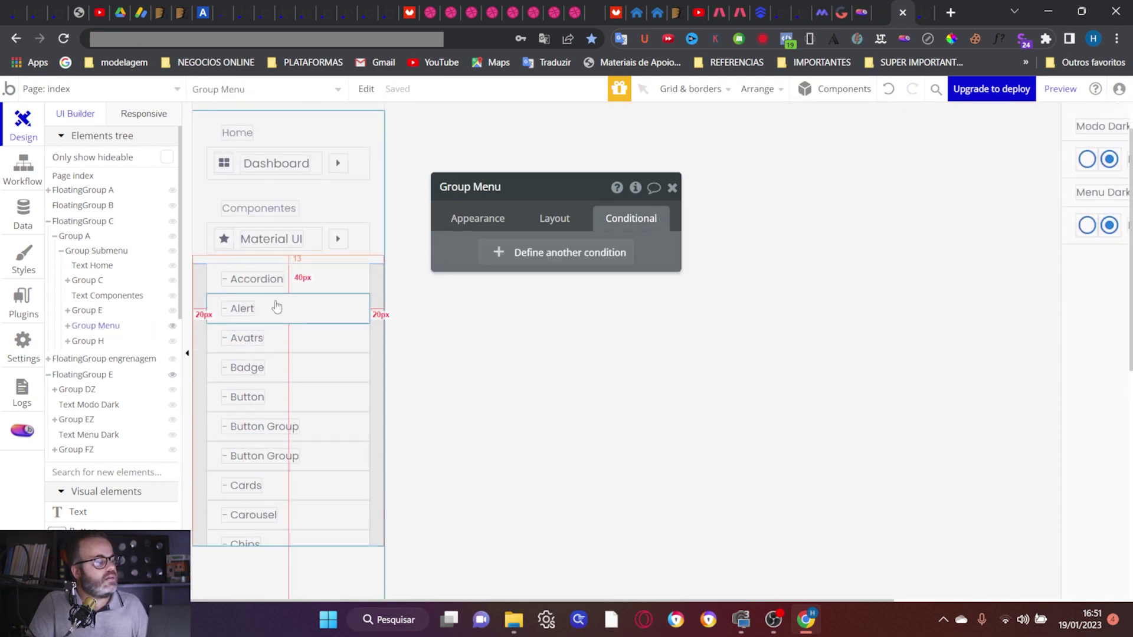
# Step: Add a second condition to the Accordion submenu text for when Current User's menu dark is "yes"
pyautogui.click(249, 279)
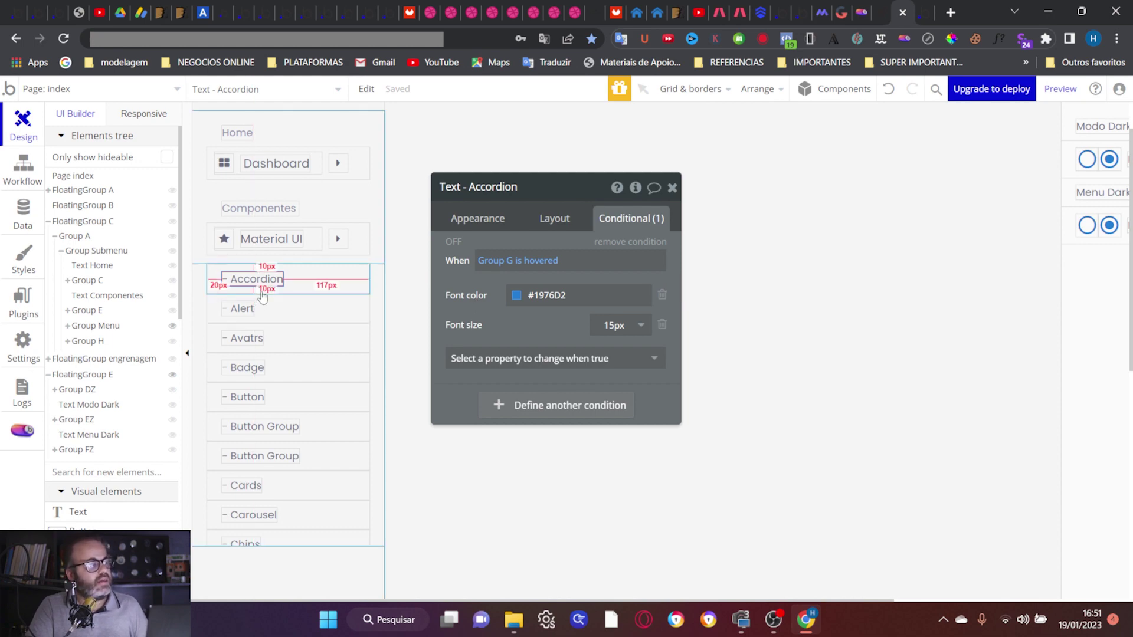
pyautogui.click(511, 405)
pyautogui.click(498, 407)
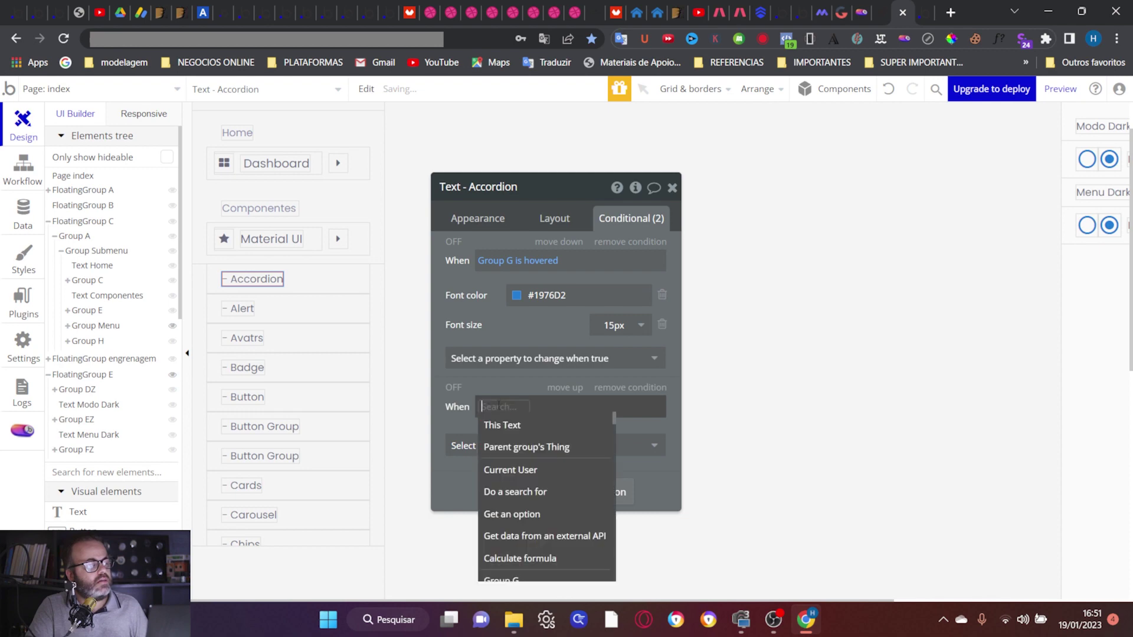
pyautogui.click(527, 472)
pyautogui.scroll(-2, 594, 442)
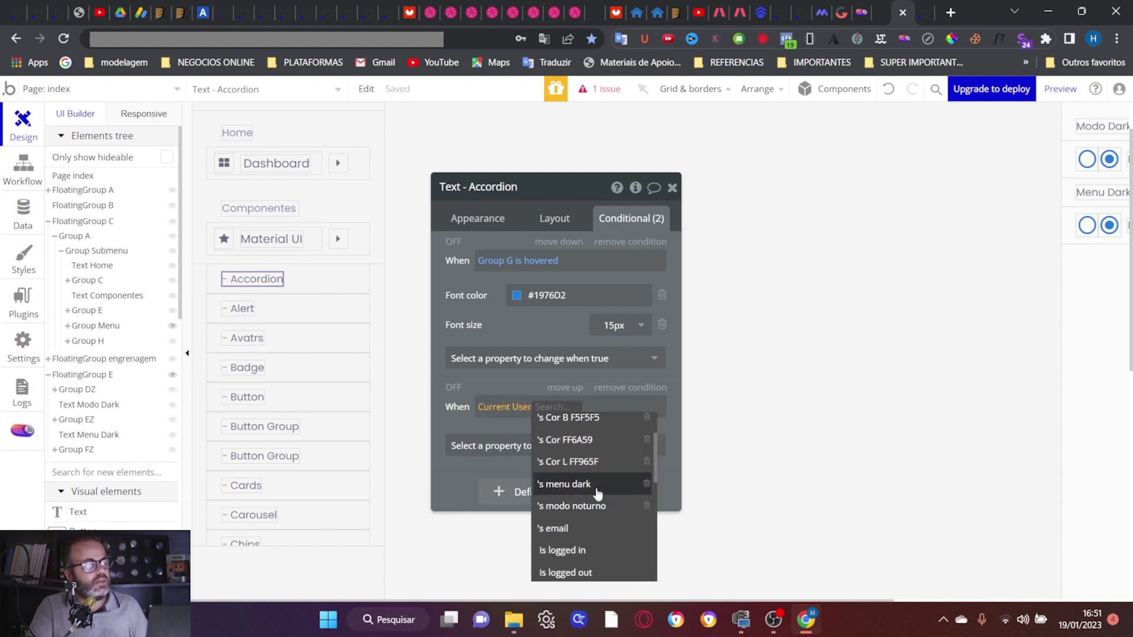
pyautogui.click(596, 485)
pyautogui.click(601, 413)
pyautogui.click(597, 445)
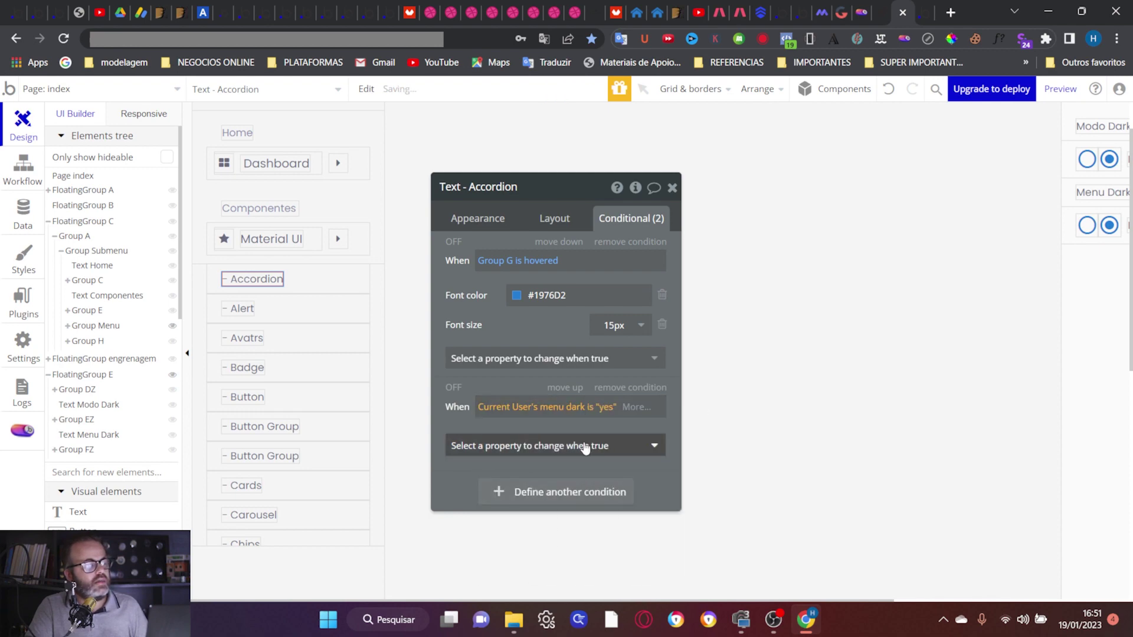
# Step: Make the Accordion text's menu dark condition change the font color to #D1D1E7
pyautogui.click(571, 447)
pyautogui.write('col')
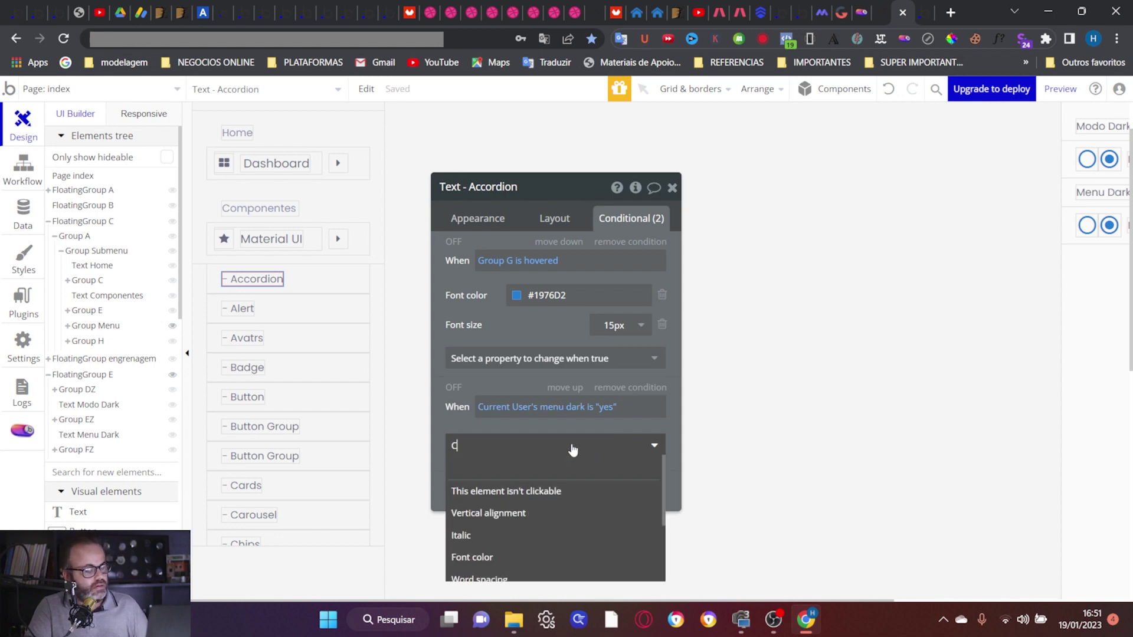
pyautogui.click(537, 495)
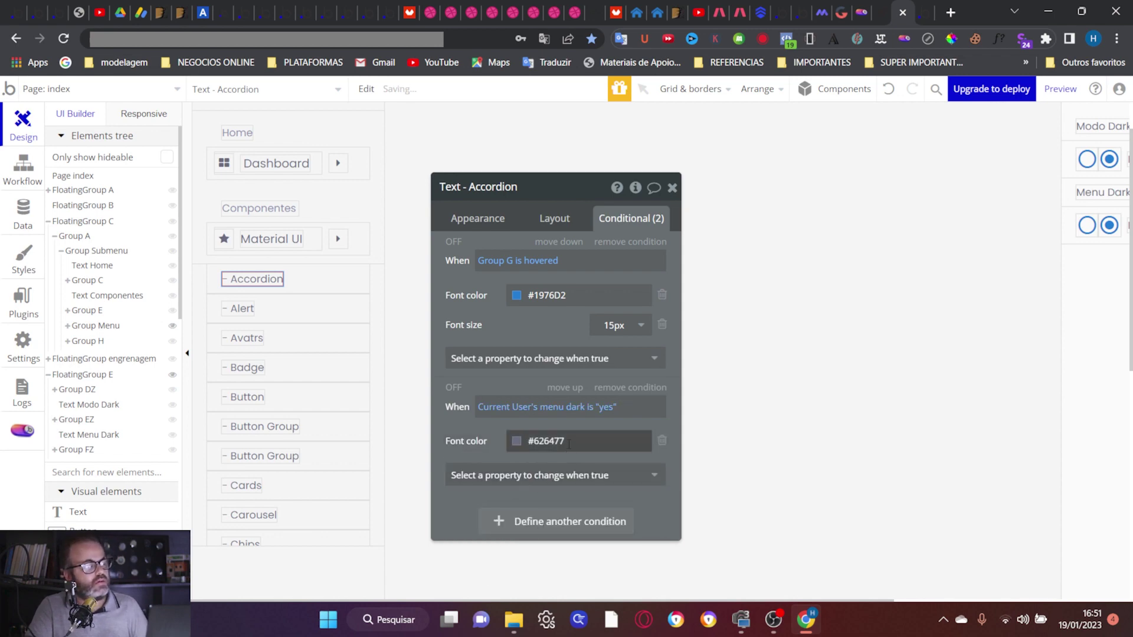
pyautogui.click(566, 443)
pyautogui.click(567, 443)
pyautogui.moveTo(478, 435); pyautogui.dragTo(481, 292)
pyautogui.click(542, 298)
pyautogui.write('#D1D1E7')
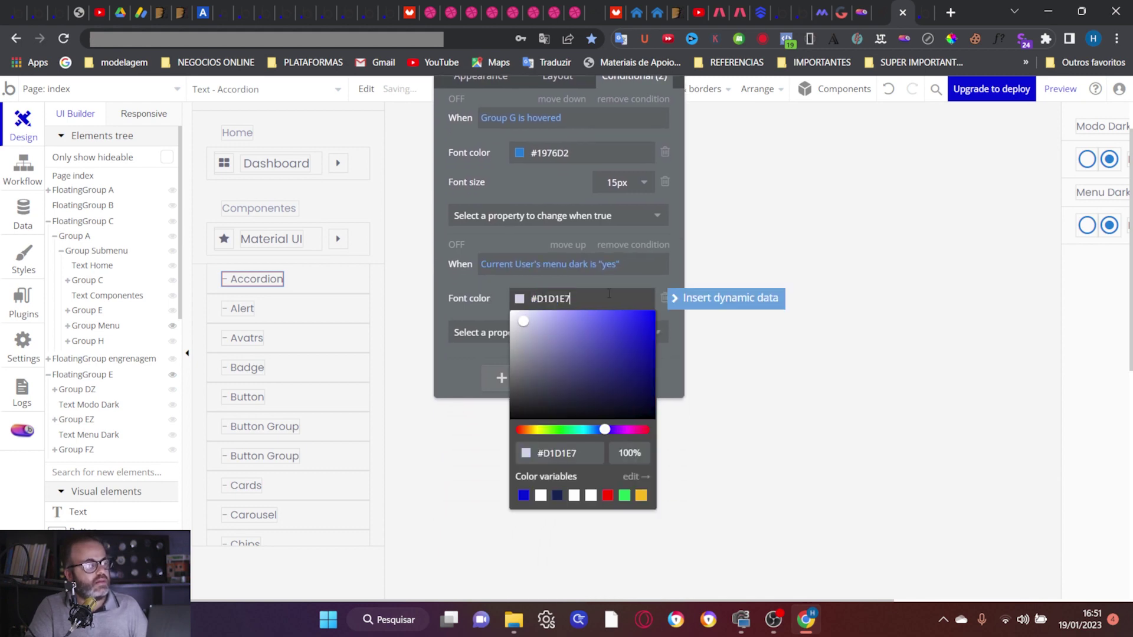
pyautogui.click(478, 292)
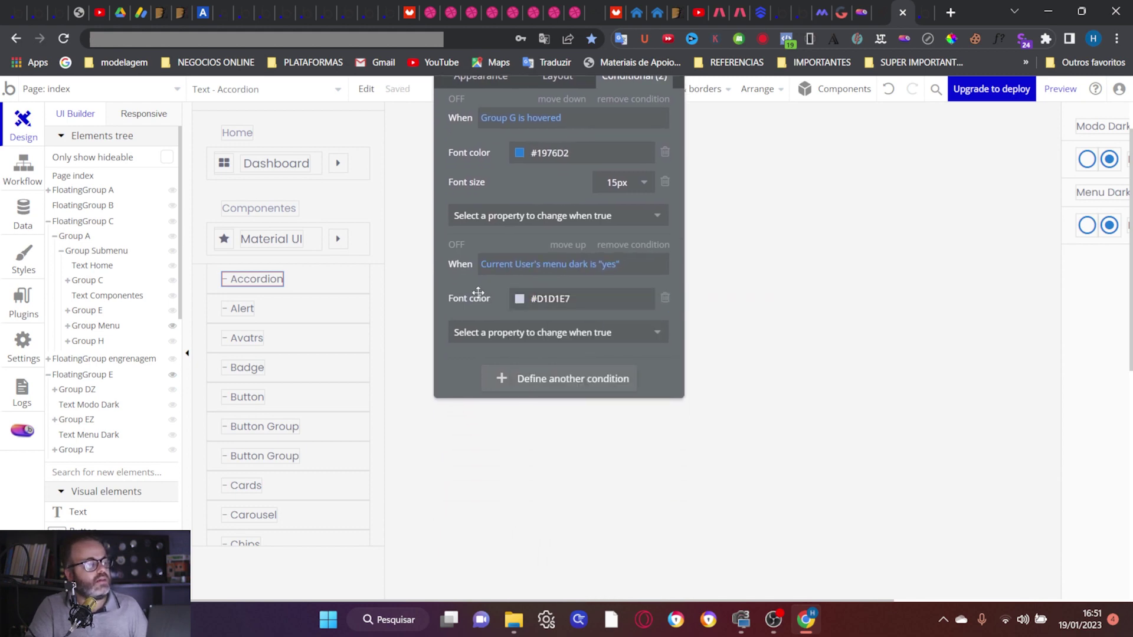
# Step: Copy the Accordion text's condition for Current User's menu dark is "yes" and paste it onto the Alert text
pyautogui.rightClick(483, 291)
pyautogui.click(569, 253)
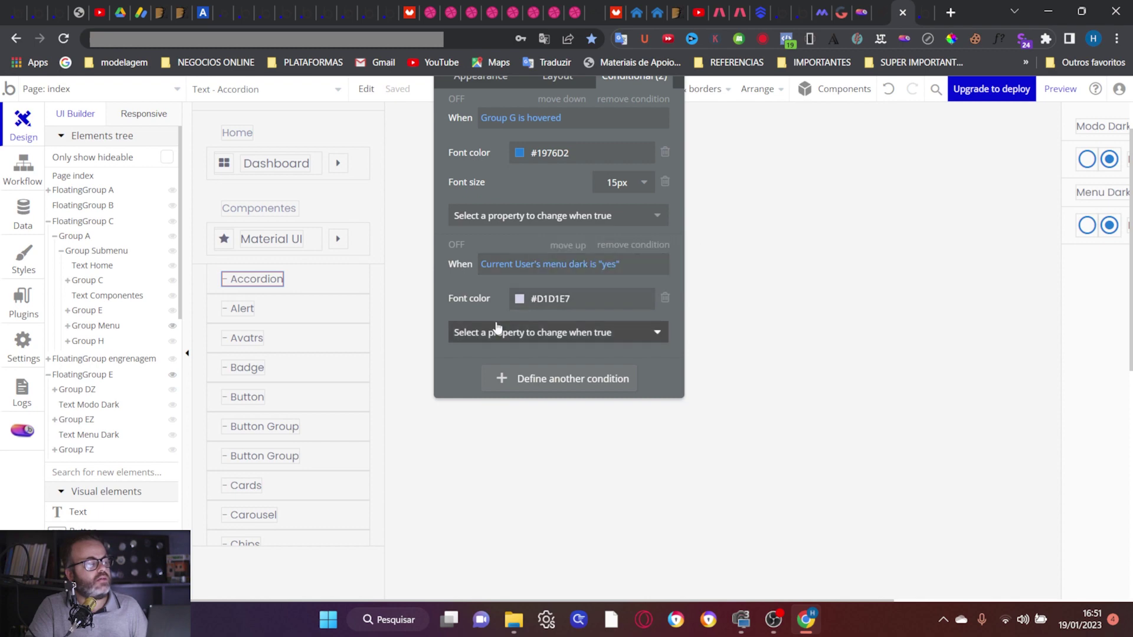
pyautogui.click(242, 310)
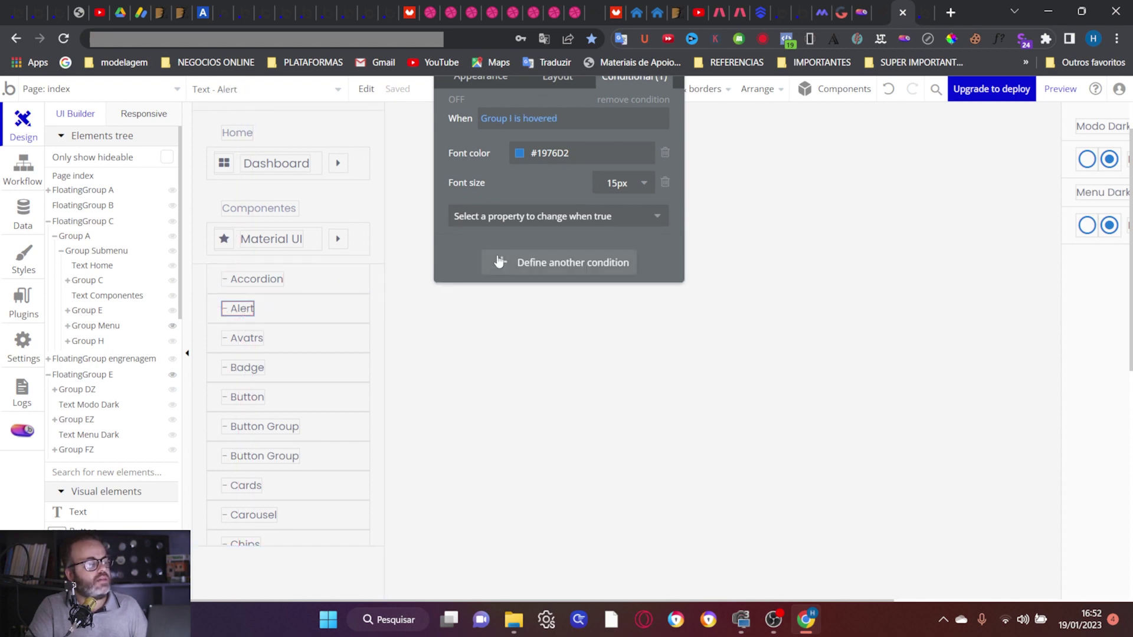
pyautogui.rightClick(518, 210)
pyautogui.click(552, 225)
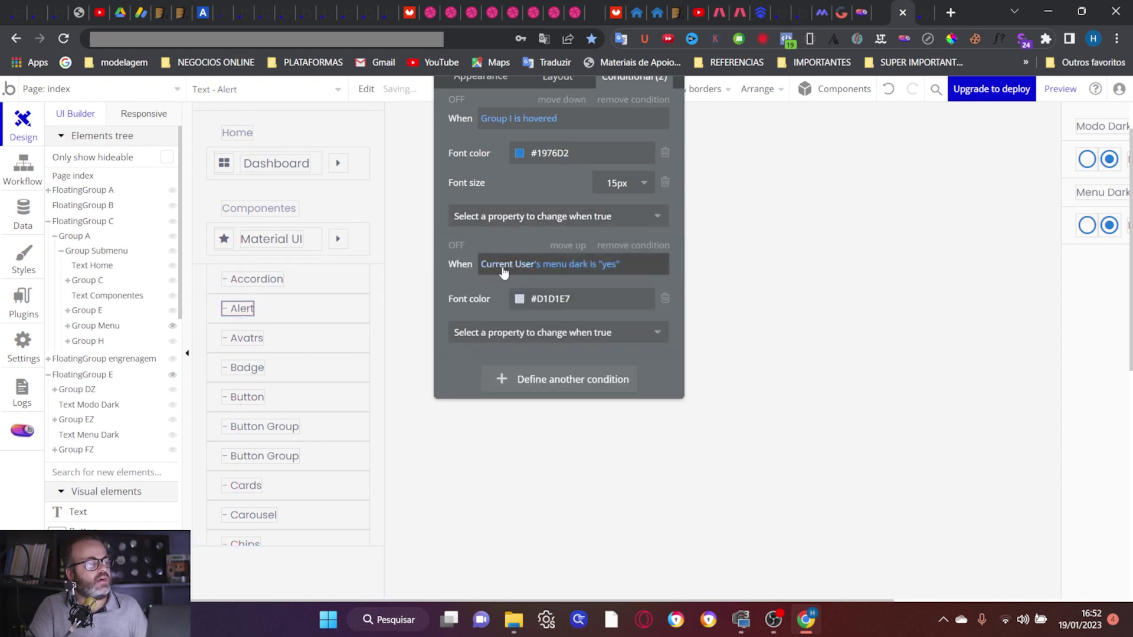
# Step: Paste the copied menu dark condition onto the Avatrs and Badge submenu texts
pyautogui.click(247, 338)
pyautogui.rightClick(458, 260)
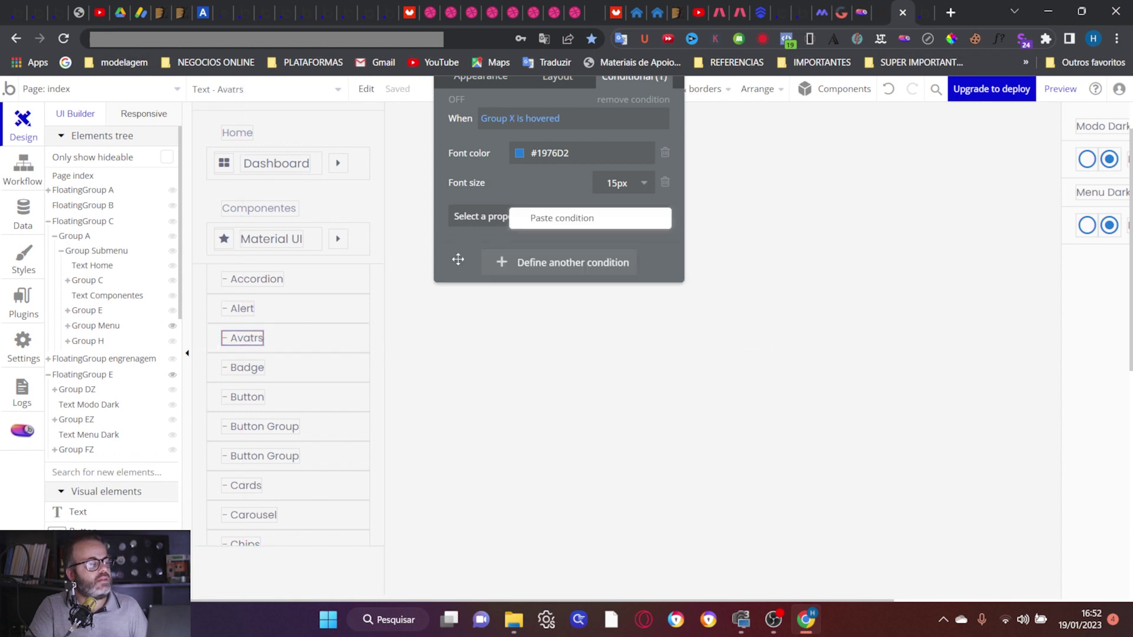
pyautogui.click(537, 230)
pyautogui.click(255, 368)
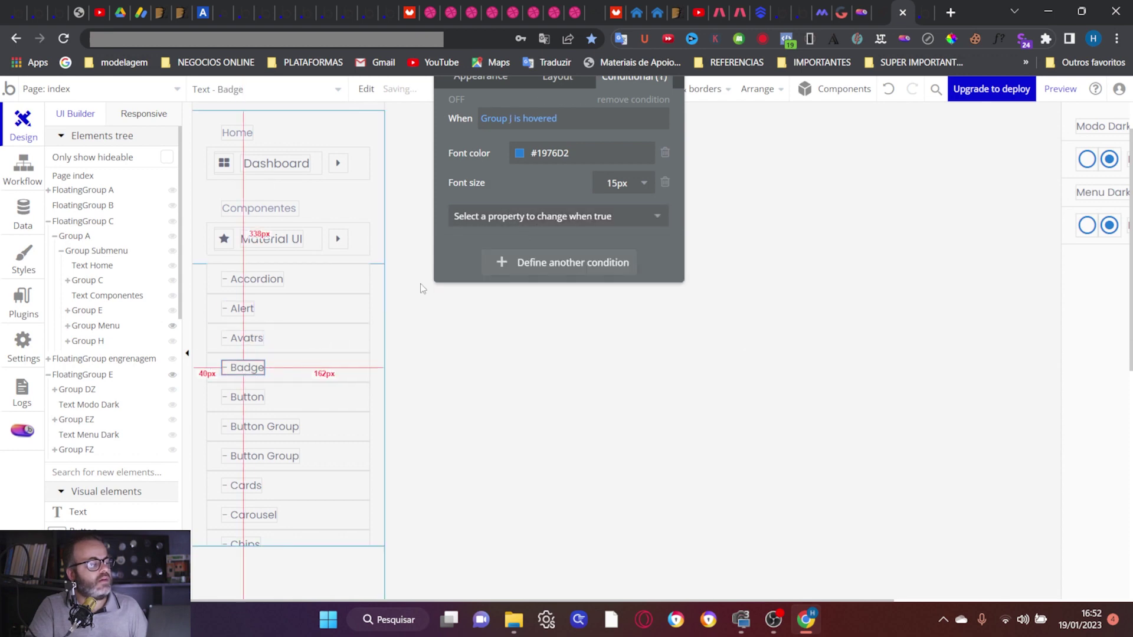
pyautogui.rightClick(450, 256)
pyautogui.click(535, 219)
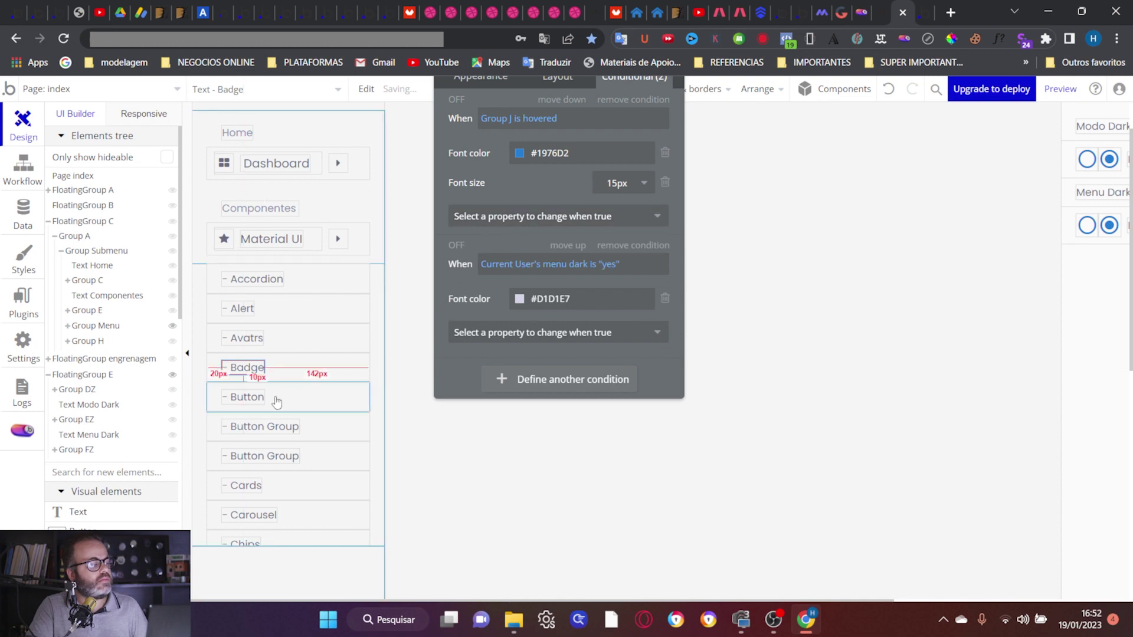
# Step: Paste the copied menu dark condition onto the Button text and the first Button Group text
pyautogui.click(248, 397)
pyautogui.rightClick(447, 264)
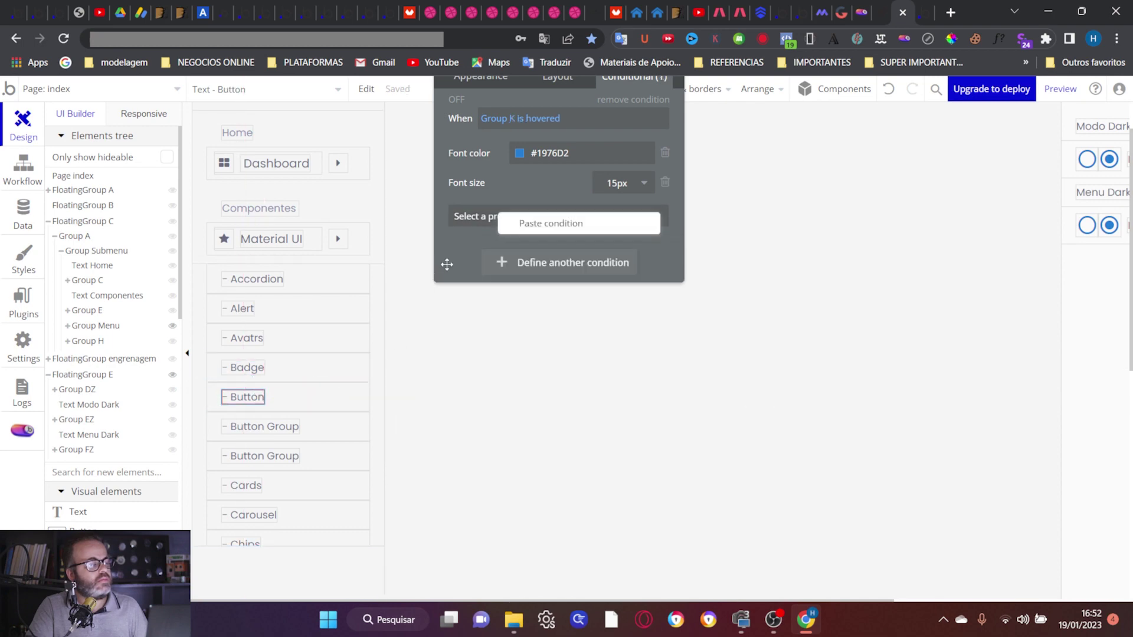
pyautogui.click(535, 222)
pyautogui.click(283, 426)
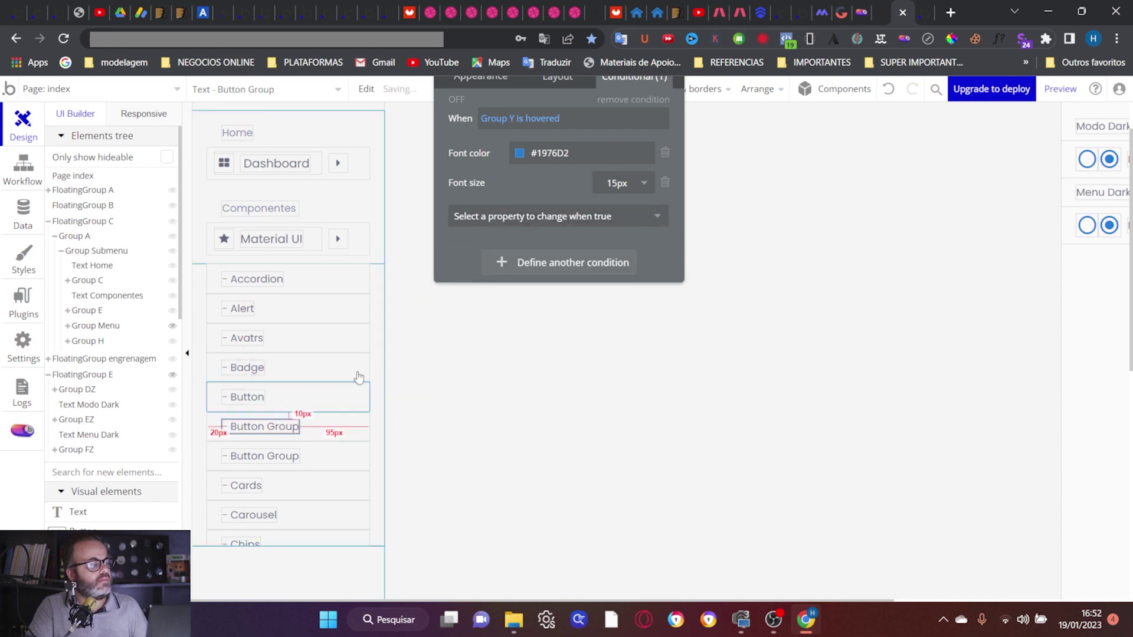
pyautogui.rightClick(458, 255)
pyautogui.click(574, 215)
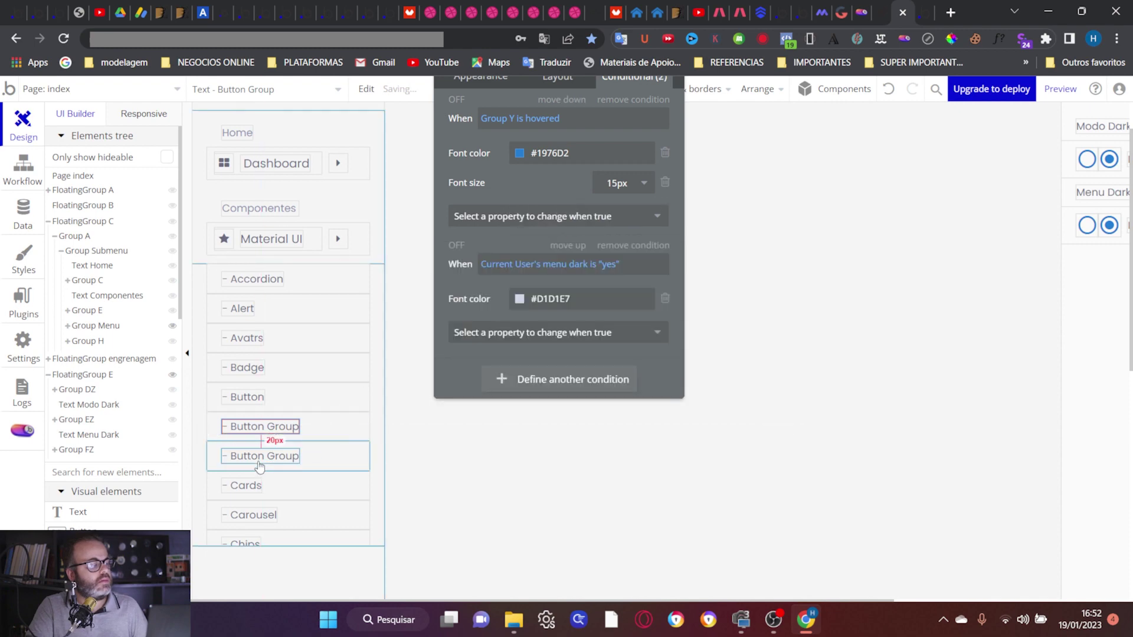
# Step: Paste the copied menu dark condition onto the second Button Group, Cards and Carousel submenu texts
pyautogui.click(274, 456)
pyautogui.rightClick(515, 238)
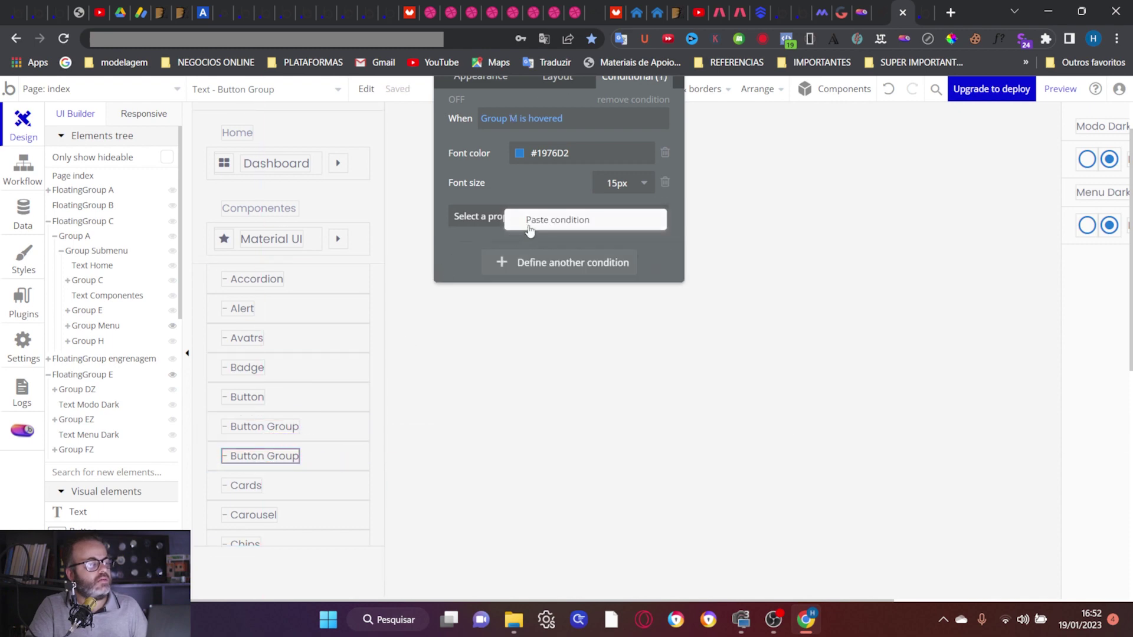
pyautogui.click(530, 229)
pyautogui.click(241, 485)
pyautogui.rightClick(472, 217)
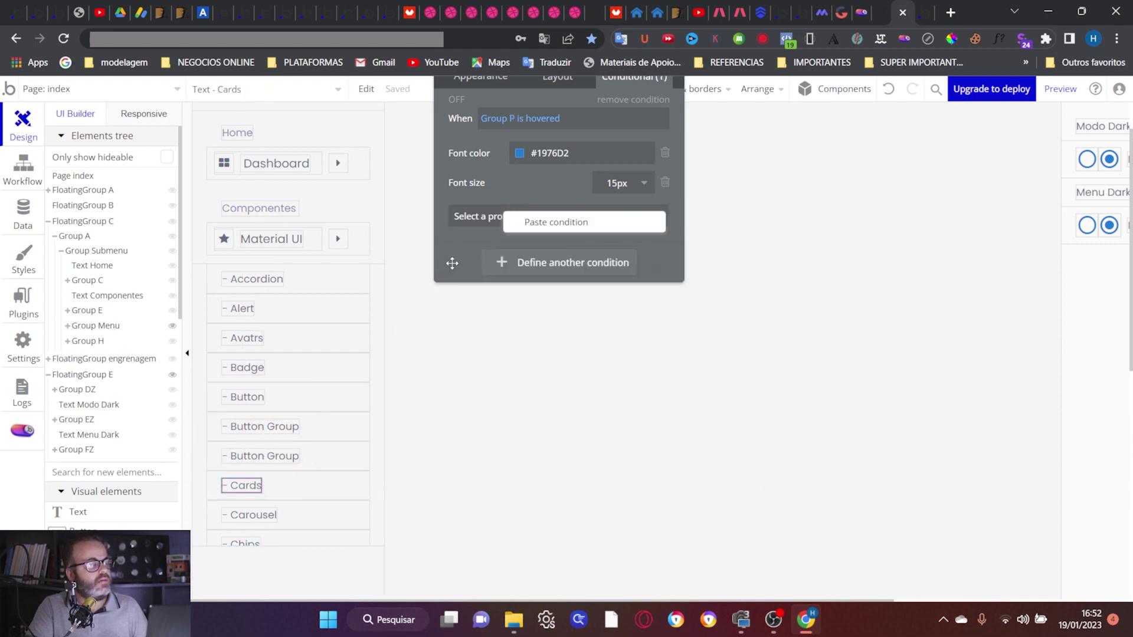
pyautogui.click(527, 235)
pyautogui.click(251, 514)
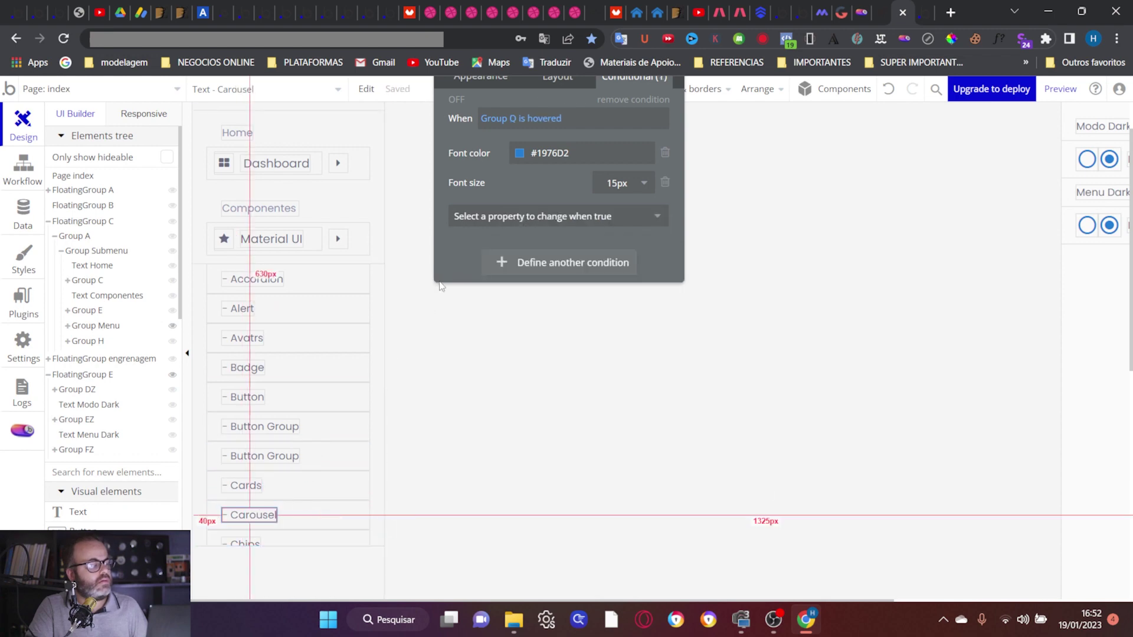
pyautogui.rightClick(510, 215)
pyautogui.click(558, 228)
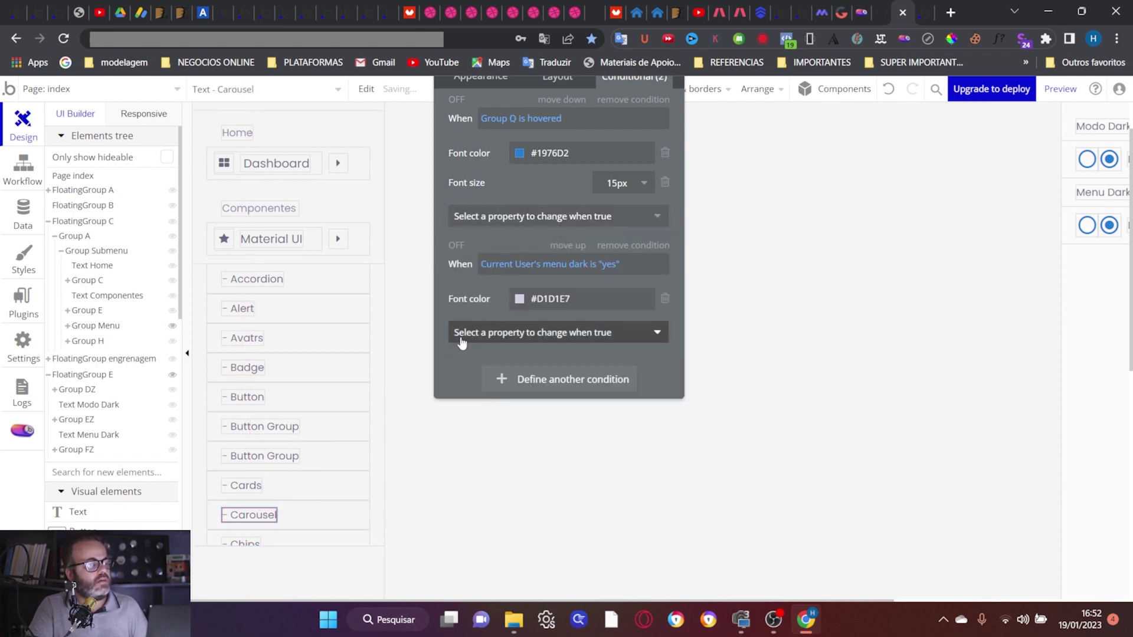
# Step: Make Group Submenu fit its height to its content in its layout settings
pyautogui.scroll(-1, 292, 414)
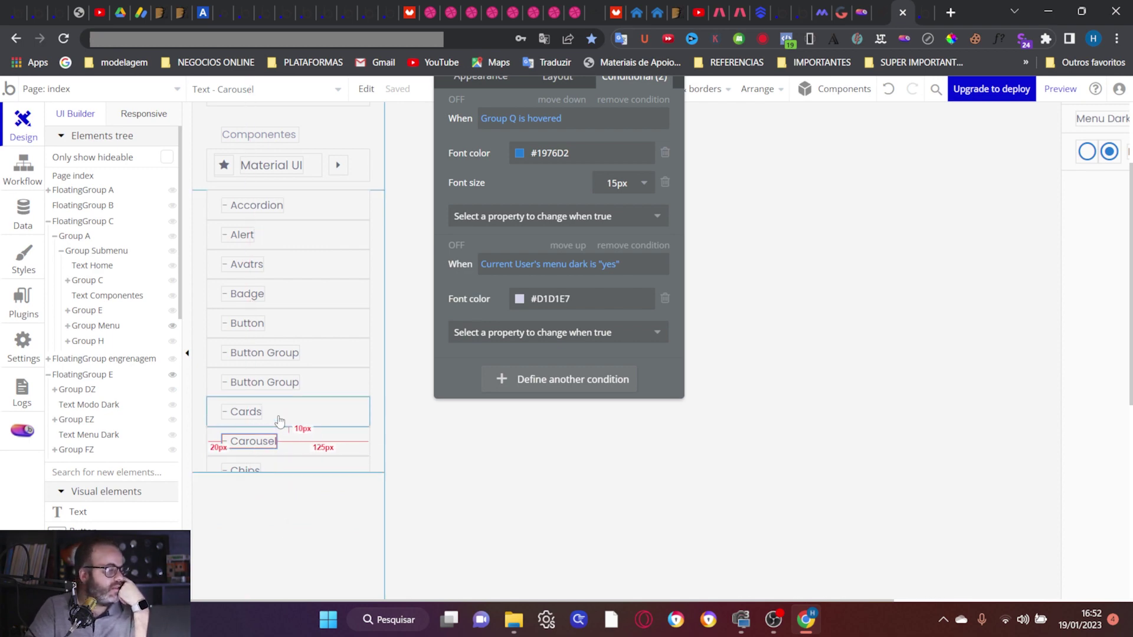
pyautogui.moveTo(107, 255)
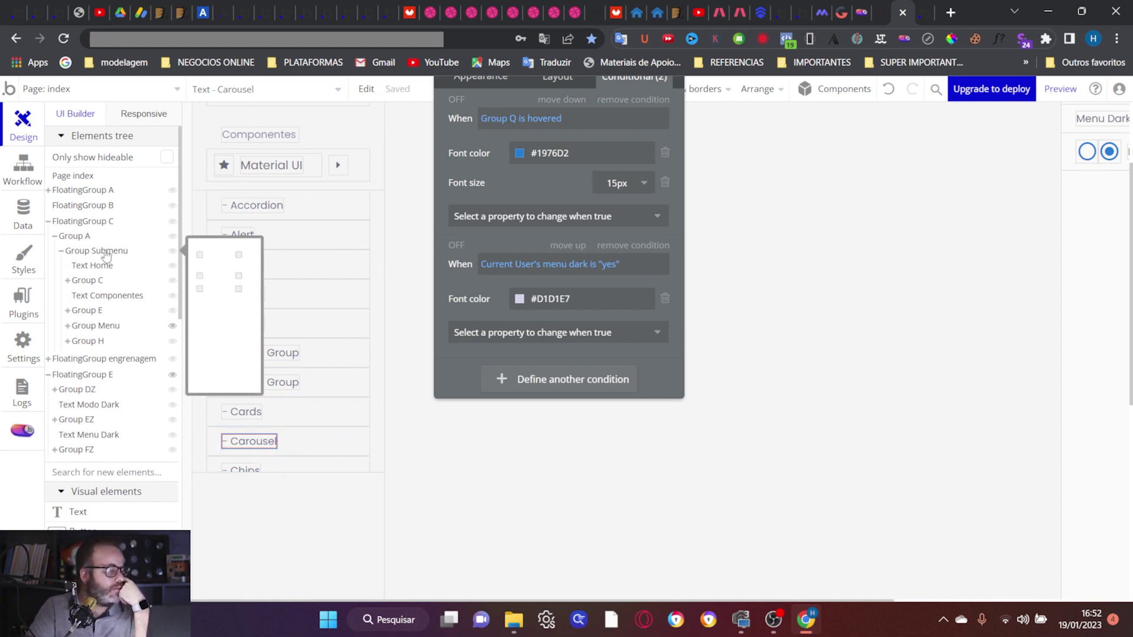
pyautogui.click(107, 255)
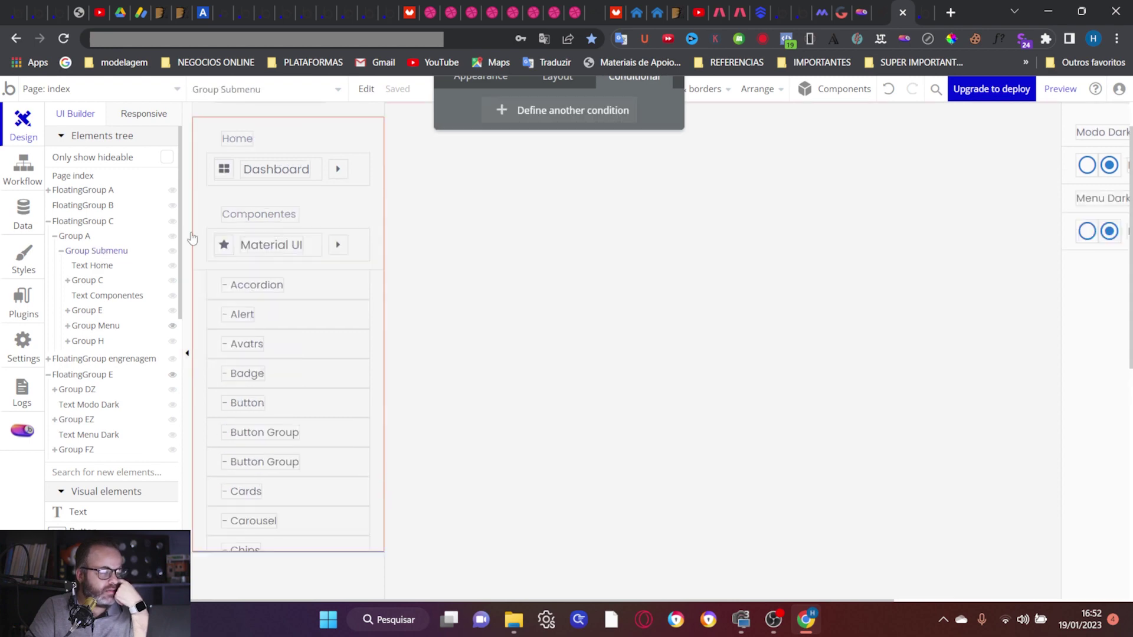
pyautogui.moveTo(657, 131); pyautogui.dragTo(689, 372)
pyautogui.click(592, 328)
pyautogui.moveTo(615, 295); pyautogui.dragTo(607, 103)
pyautogui.scroll(-4, 632, 330)
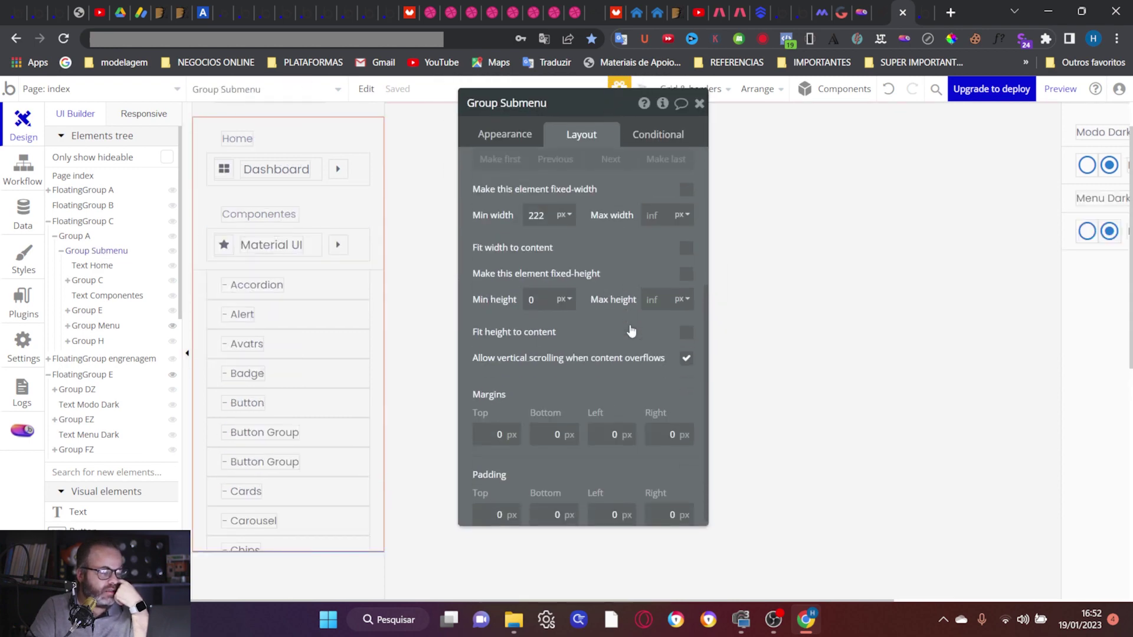
pyautogui.click(688, 328)
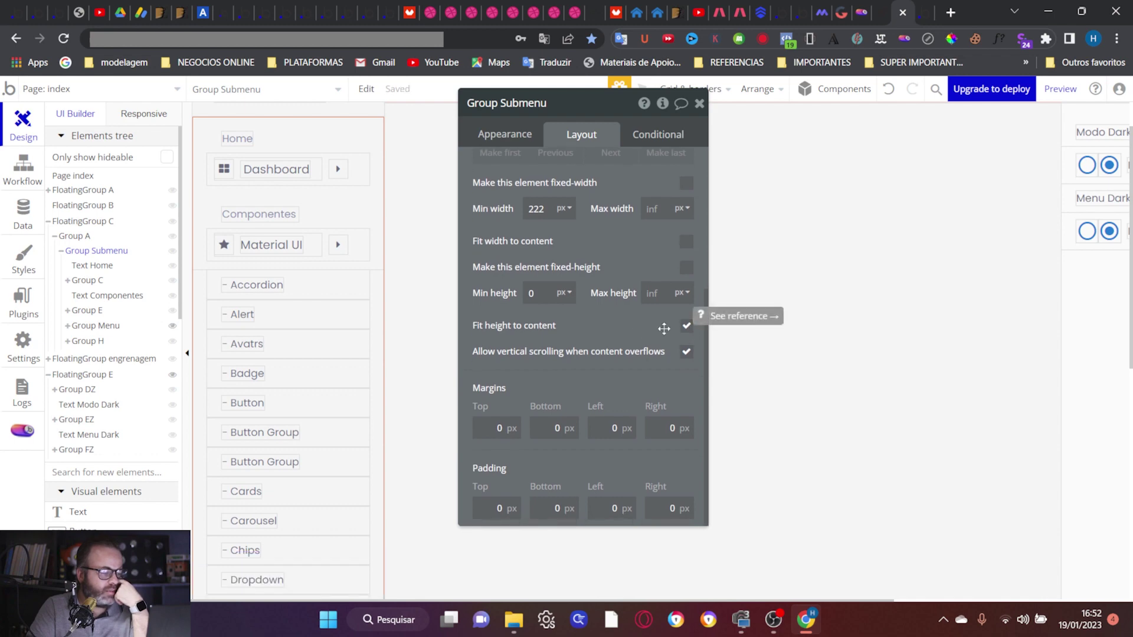
# Step: Open the conditional settings of the Chips submenu text
pyautogui.scroll(-3, 371, 393)
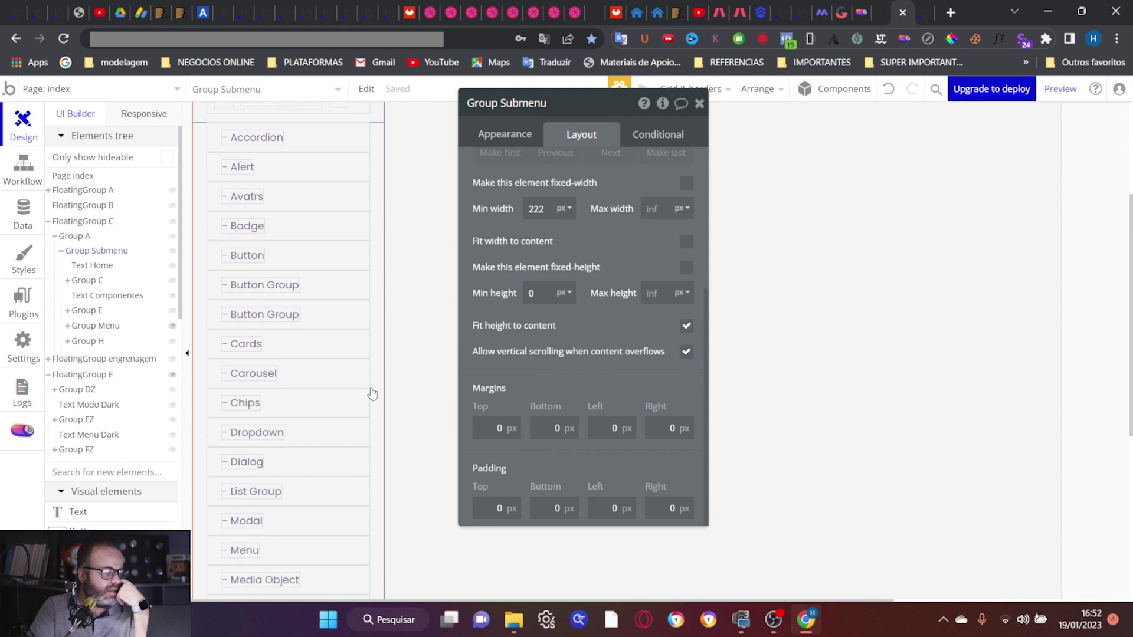
pyautogui.click(246, 407)
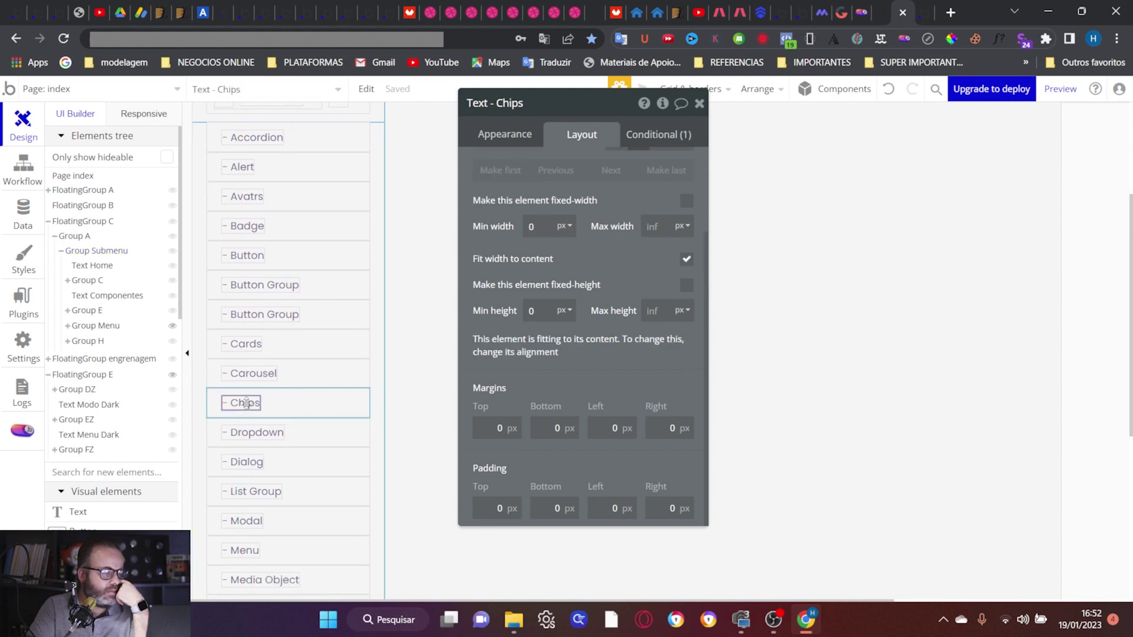
pyautogui.click(659, 136)
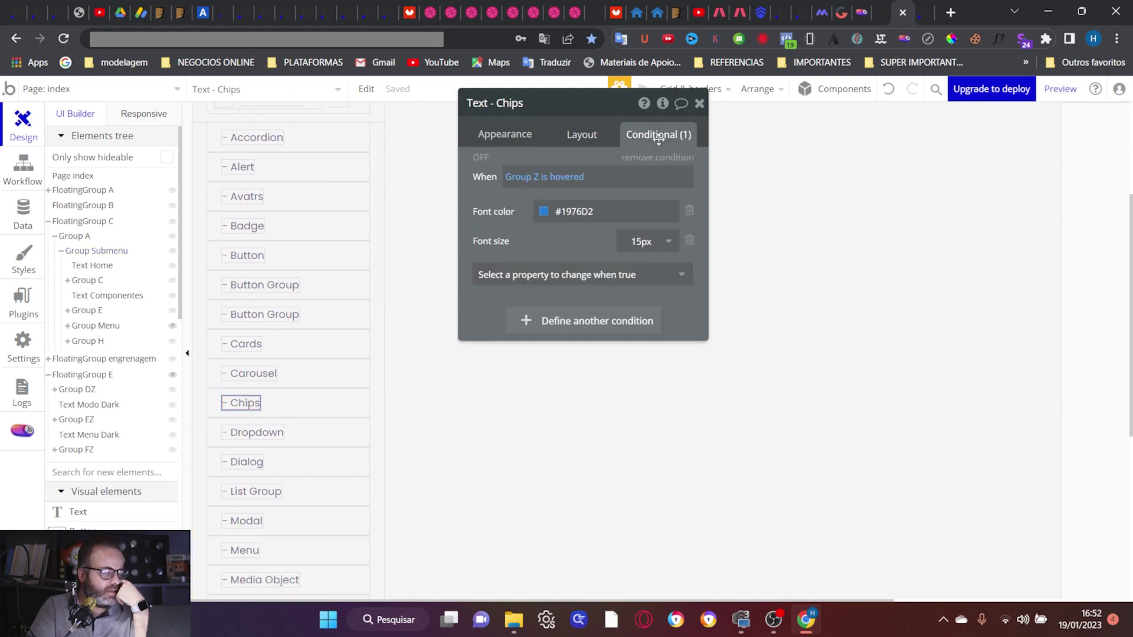
# Step: Delete the duplicate second Button Group item, including its container, from the Material UI submenu
pyautogui.click(262, 371)
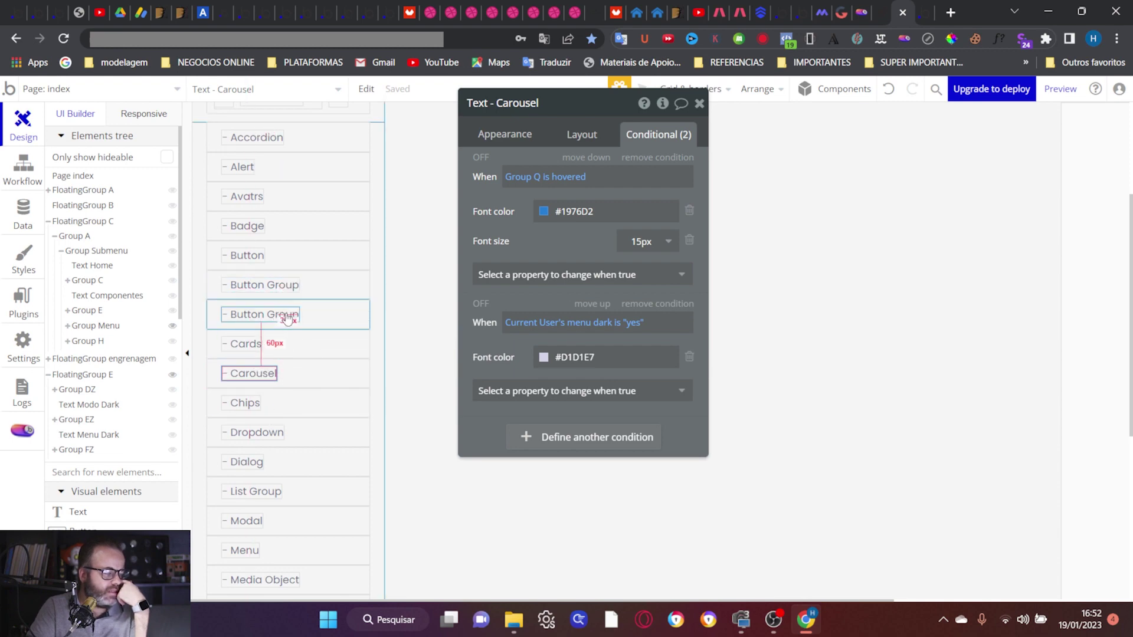
pyautogui.click(349, 314)
pyautogui.press('Delete')
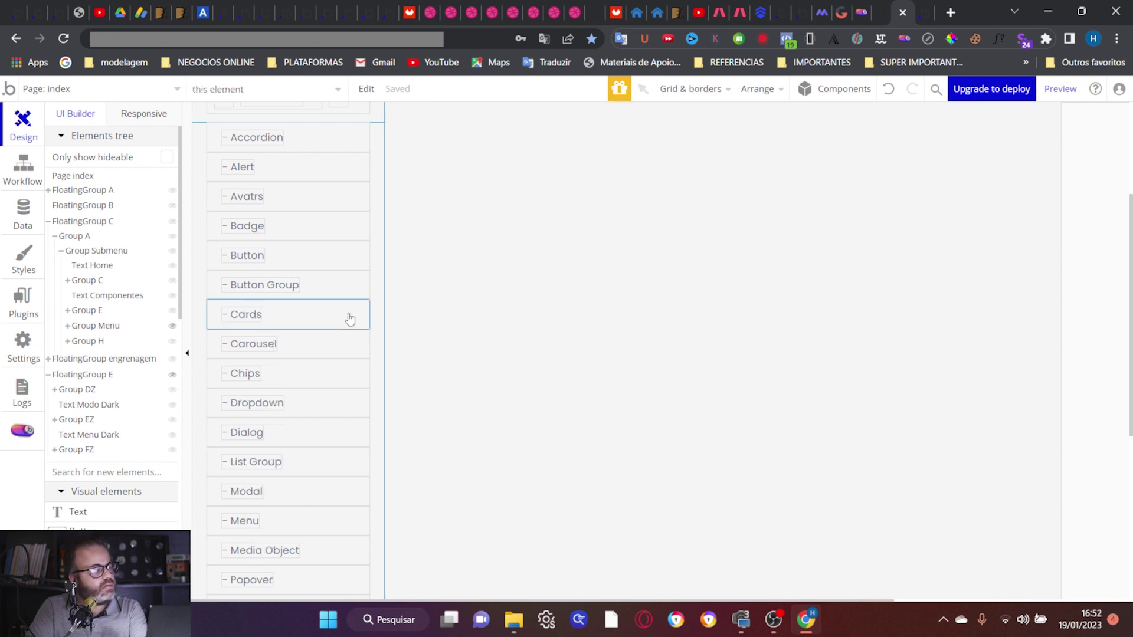
# Step: Paste the copied menu dark condition onto the Chips and Dropdown submenu texts
pyautogui.click(260, 343)
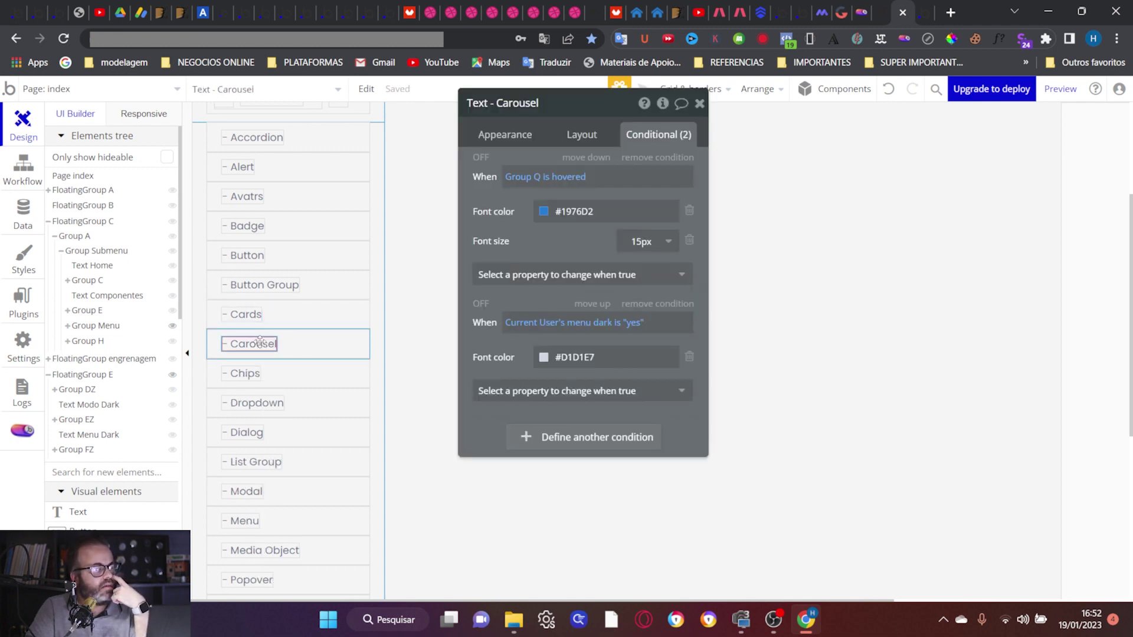
pyautogui.click(263, 383)
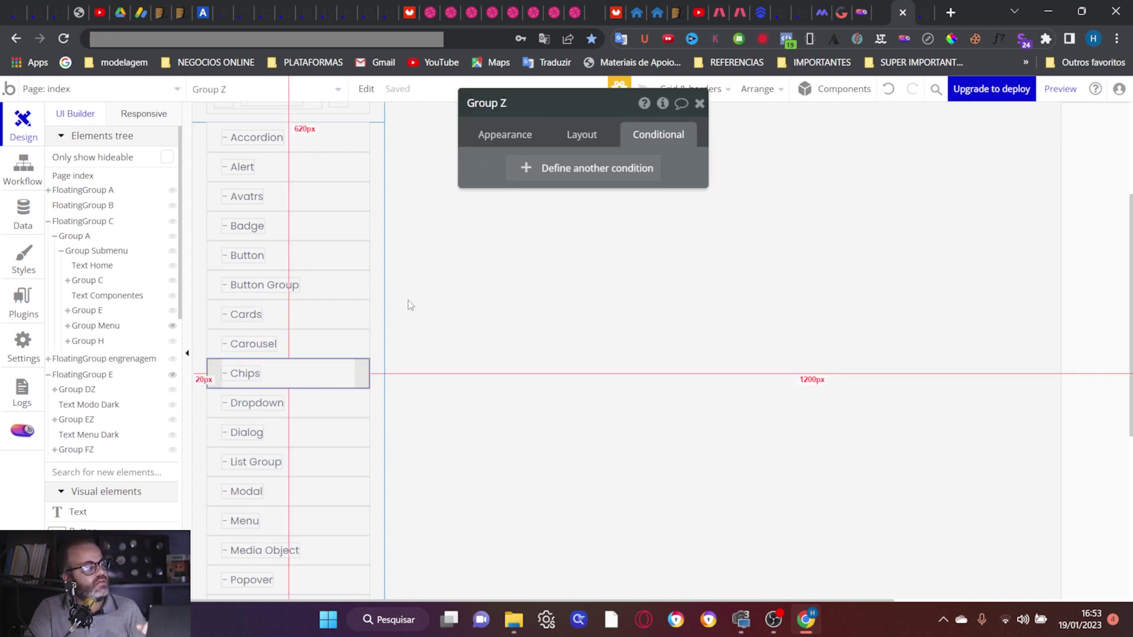
pyautogui.click(239, 373)
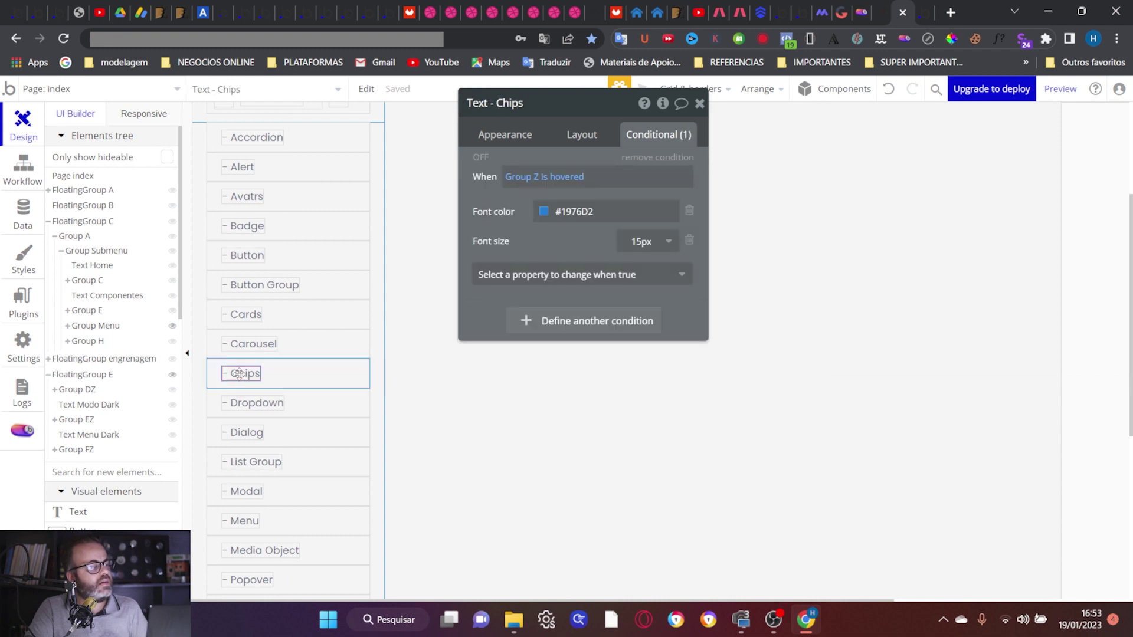
pyautogui.rightClick(555, 279)
pyautogui.click(562, 275)
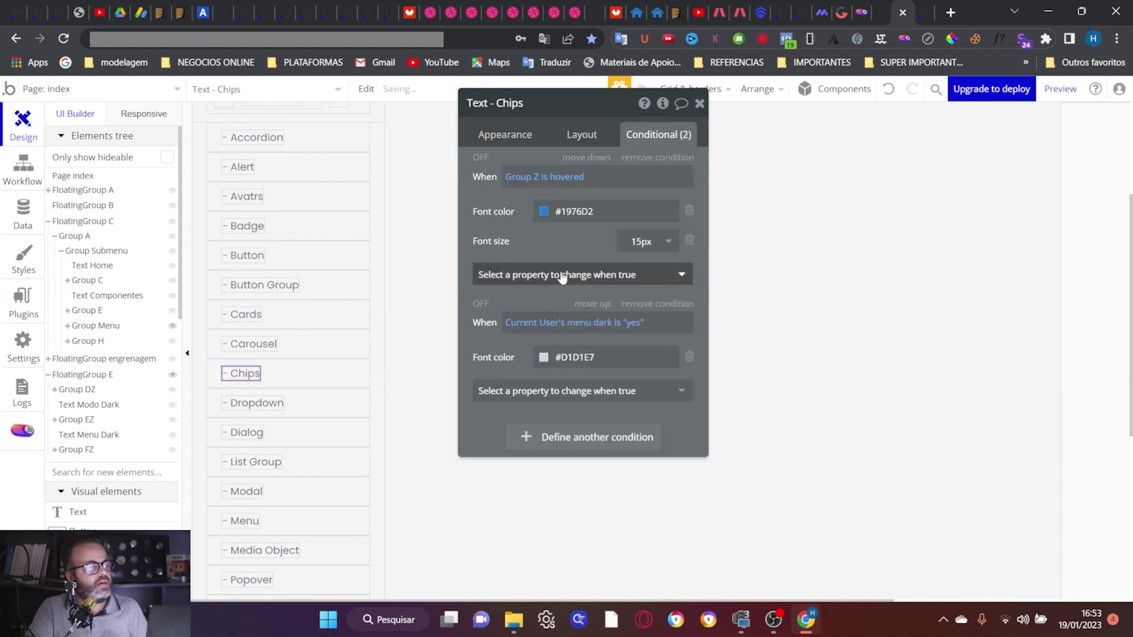
pyautogui.click(258, 403)
pyautogui.rightClick(535, 272)
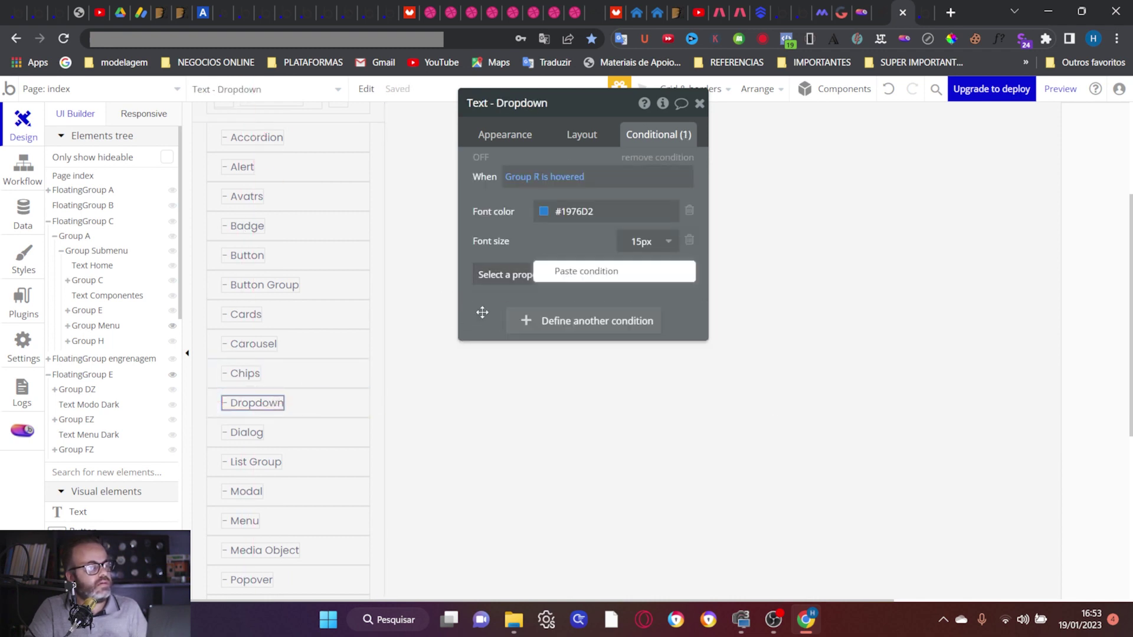
pyautogui.click(558, 272)
# Step: Paste the copied menu dark condition onto the Dialog and List Group submenu texts
pyautogui.click(239, 434)
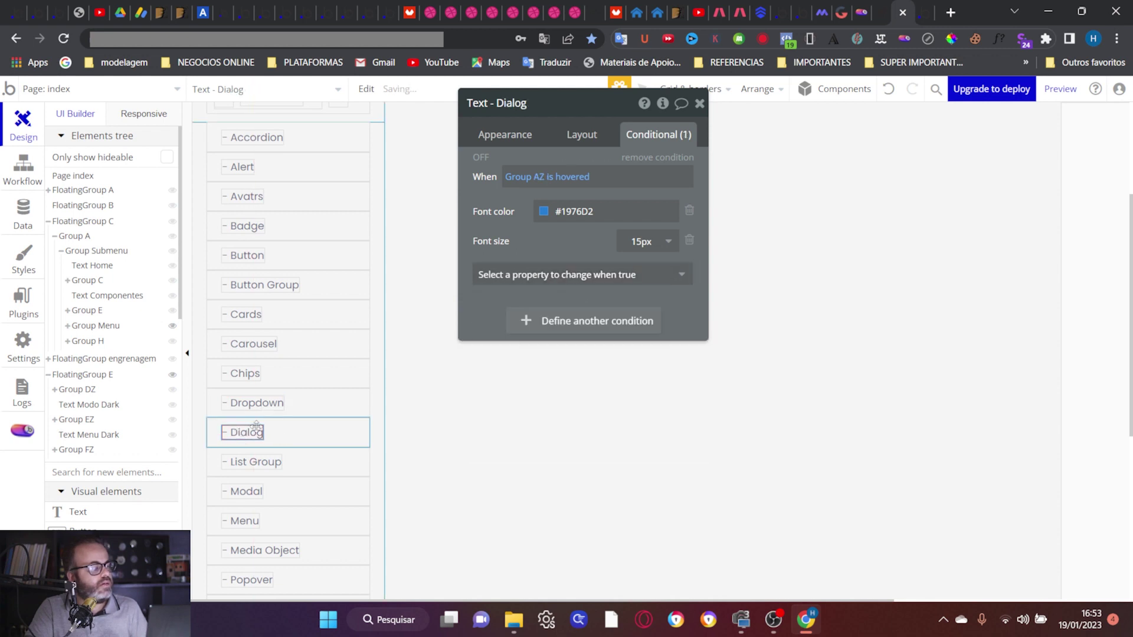
pyautogui.rightClick(557, 281)
pyautogui.click(565, 273)
pyautogui.click(254, 462)
pyautogui.rightClick(485, 321)
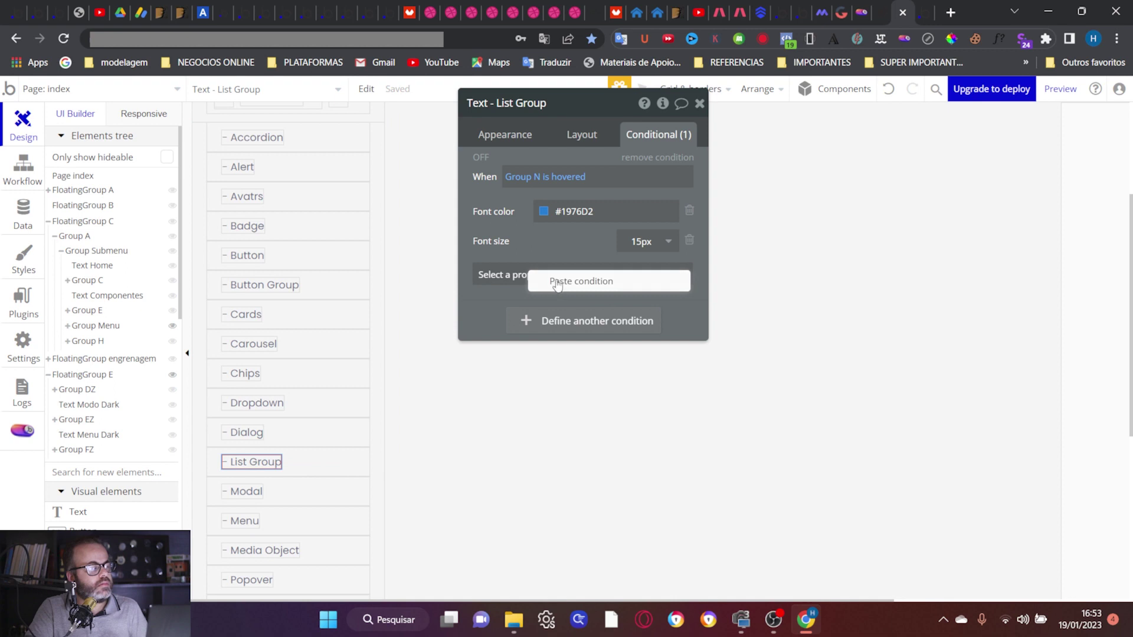
pyautogui.click(557, 282)
# Step: Paste the copied menu dark condition onto the Modal and Menu submenu texts
pyautogui.click(242, 491)
pyautogui.rightClick(479, 318)
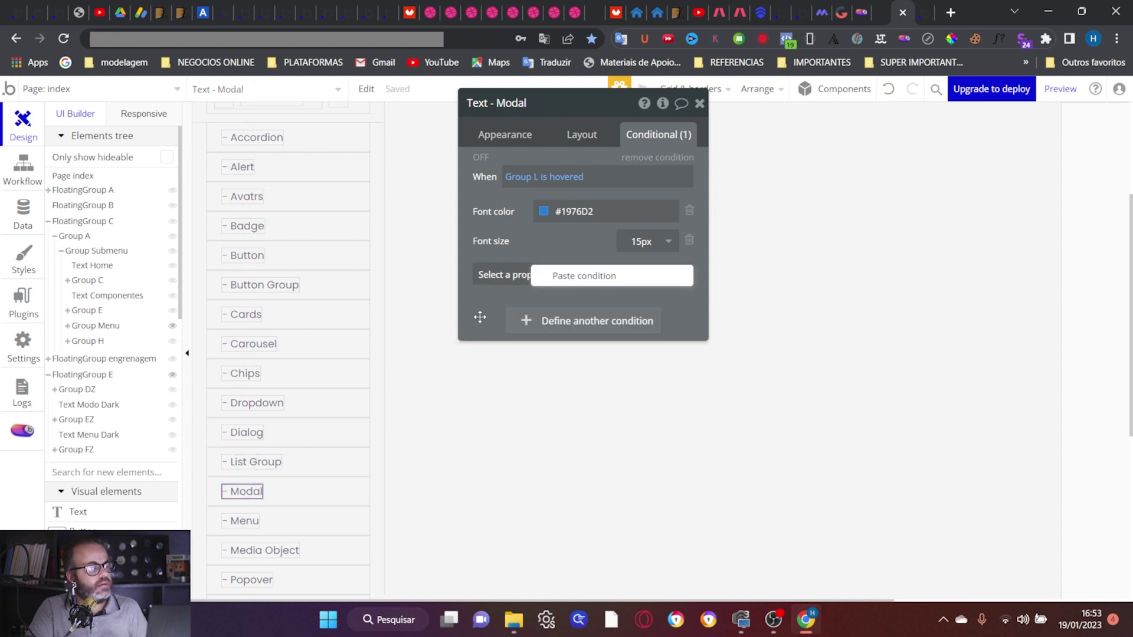
pyautogui.click(565, 283)
pyautogui.scroll(-4, 266, 413)
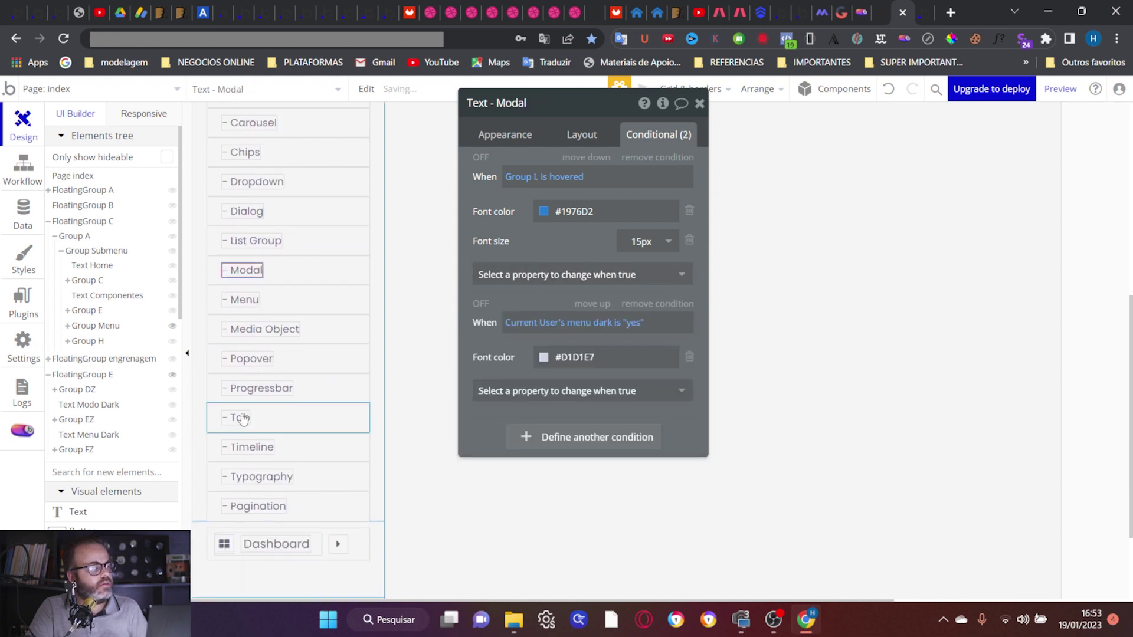
pyautogui.click(225, 313)
pyautogui.rightClick(481, 319)
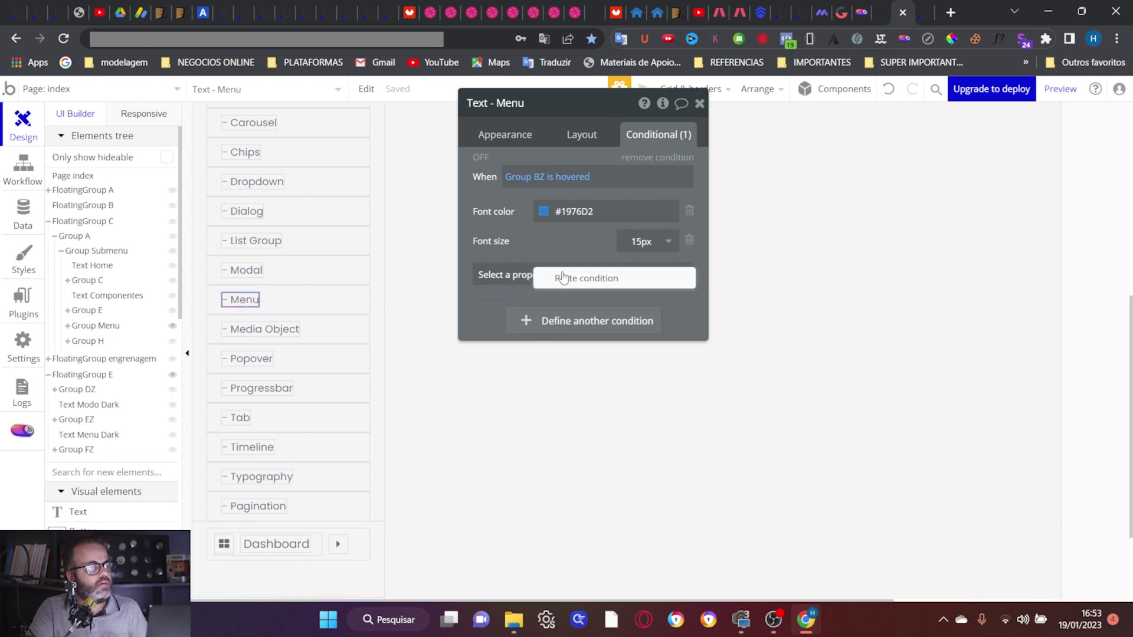
pyautogui.click(565, 282)
# Step: Paste the copied menu dark condition onto the Media Object and Popover submenu texts
pyautogui.click(259, 329)
pyautogui.rightClick(486, 331)
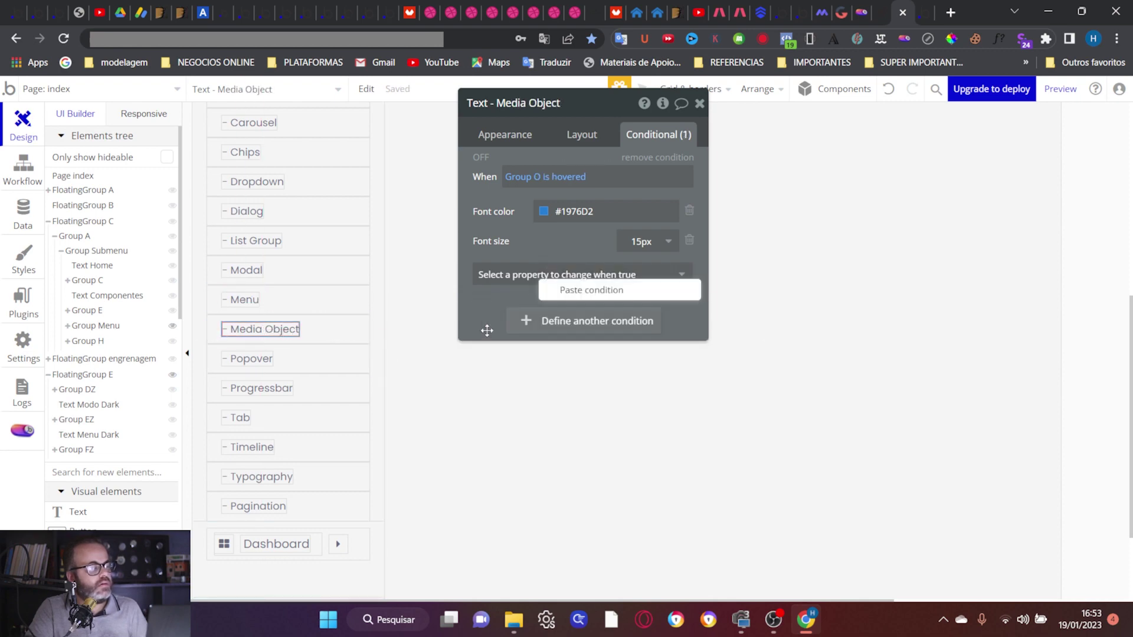
pyautogui.click(570, 295)
pyautogui.click(255, 358)
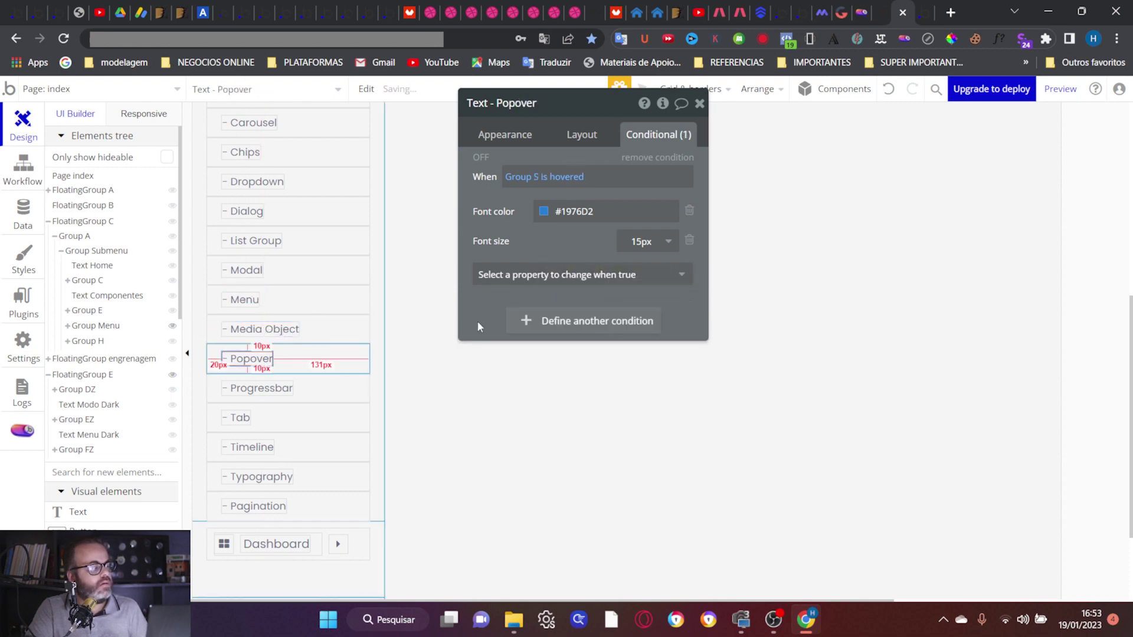
pyautogui.rightClick(479, 321)
pyautogui.click(568, 286)
# Step: Paste the copied menu dark condition onto the Progressbar and Tab submenu texts
pyautogui.click(283, 389)
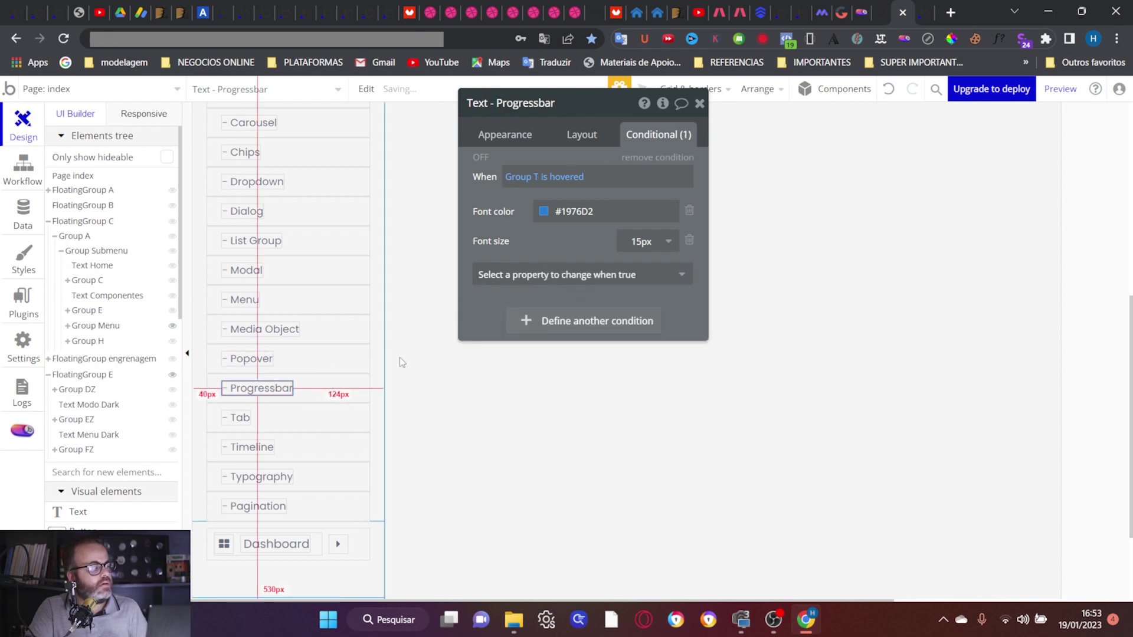
pyautogui.rightClick(479, 306)
pyautogui.click(555, 268)
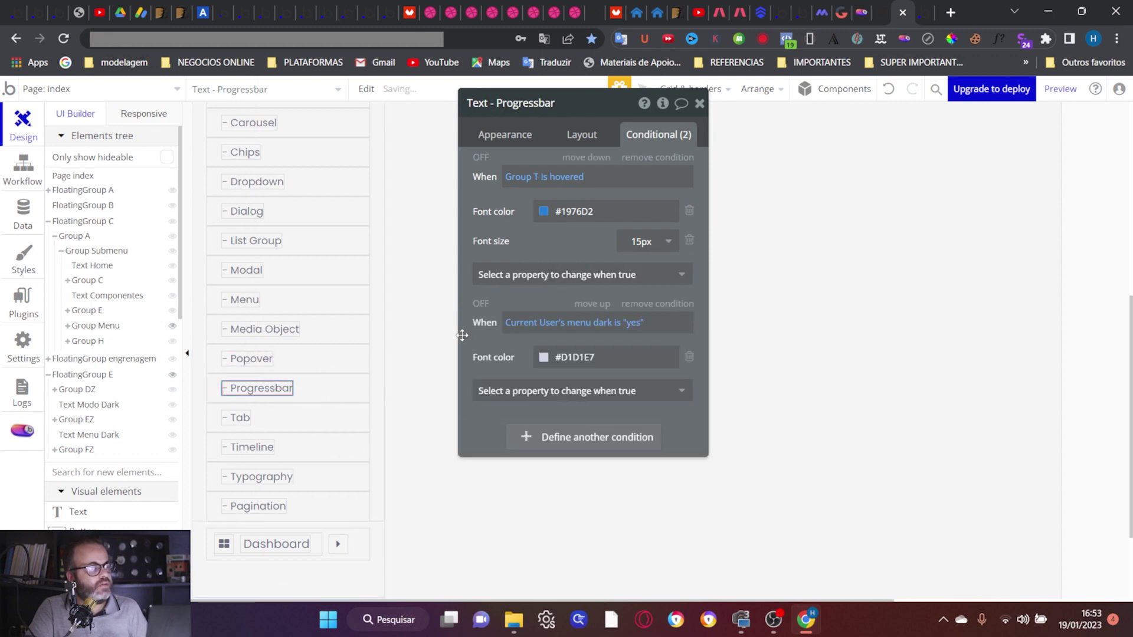
pyautogui.click(241, 417)
pyautogui.rightClick(486, 304)
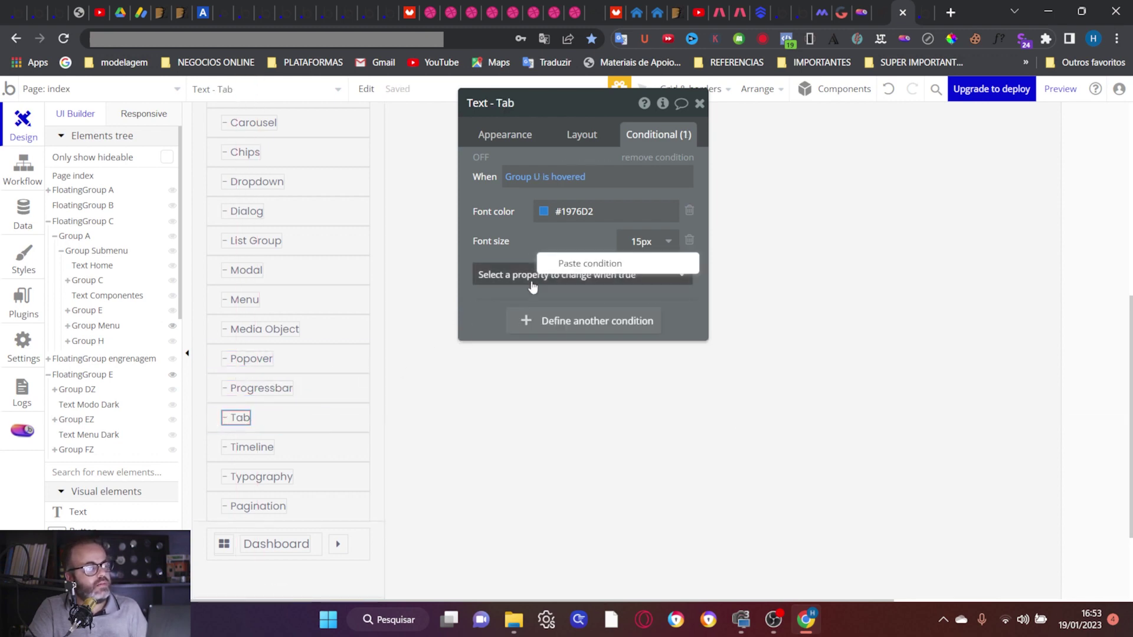
pyautogui.click(565, 271)
# Step: Paste the copied menu dark condition onto the Timeline and Typography submenu texts
pyautogui.click(265, 451)
pyautogui.rightClick(483, 307)
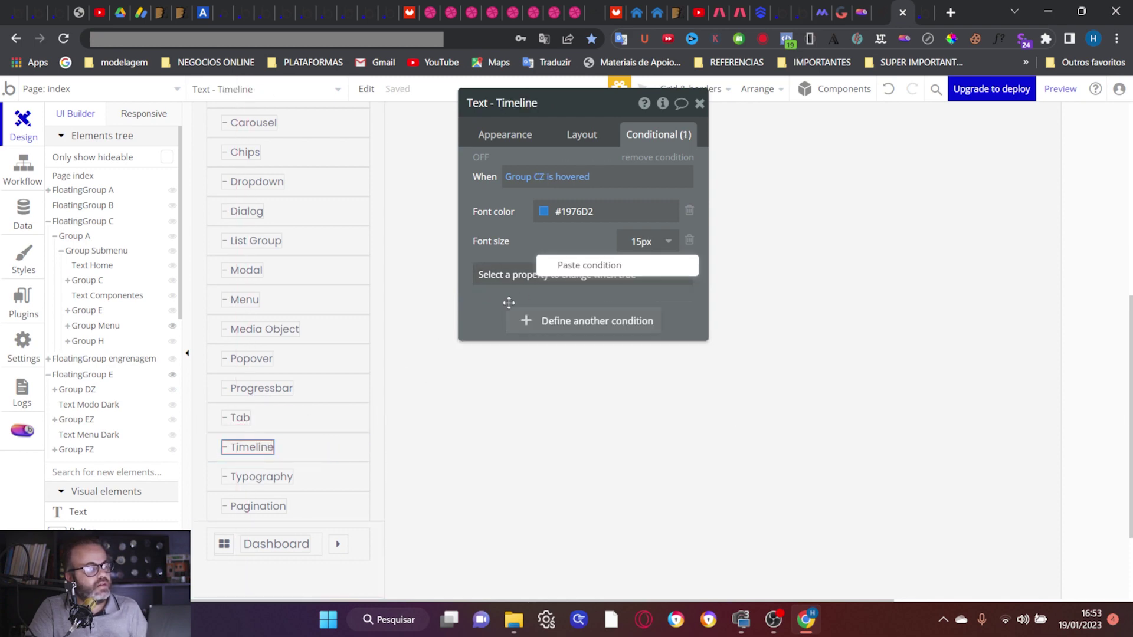
pyautogui.click(586, 269)
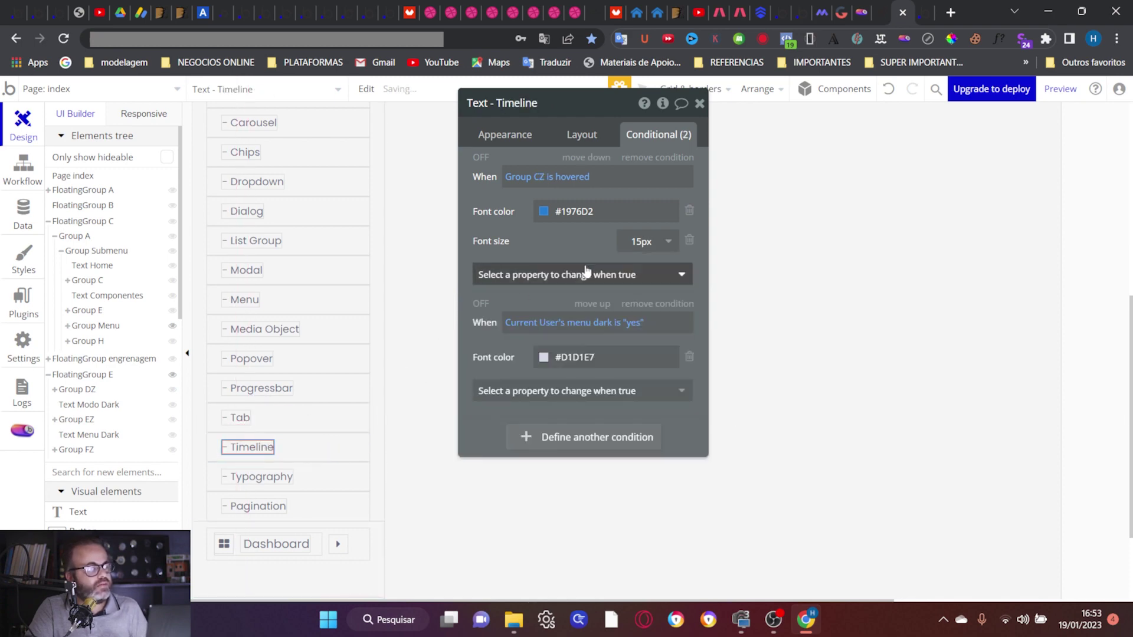
pyautogui.click(261, 477)
pyautogui.rightClick(478, 318)
pyautogui.click(538, 286)
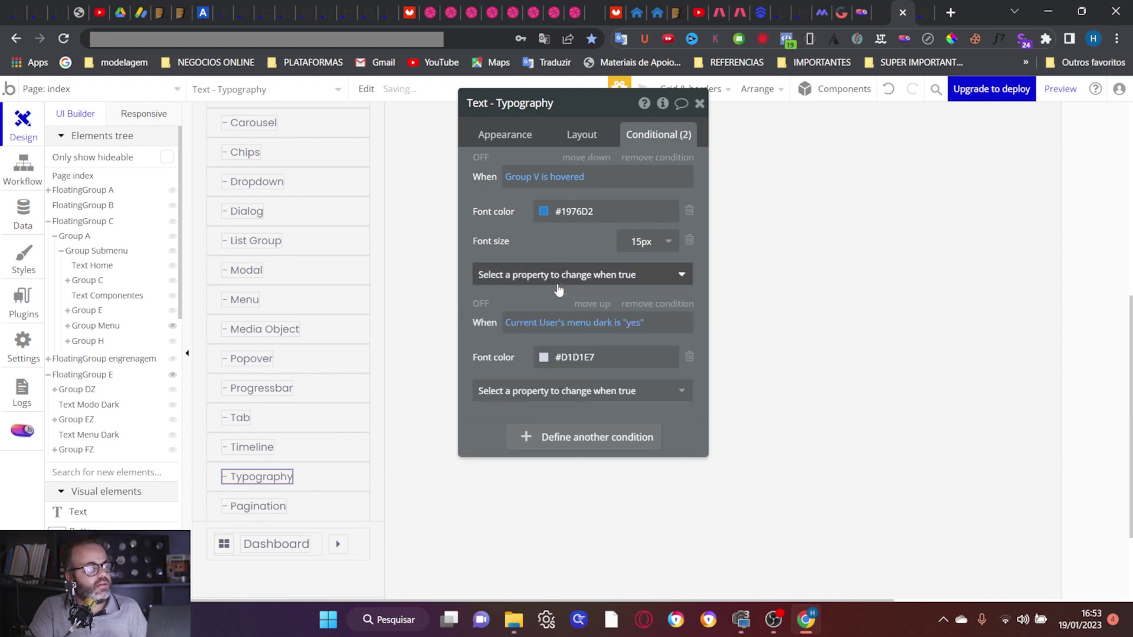
# Step: Paste the copied menu dark condition onto the Pagination submenu text
pyautogui.click(257, 506)
pyautogui.rightClick(504, 307)
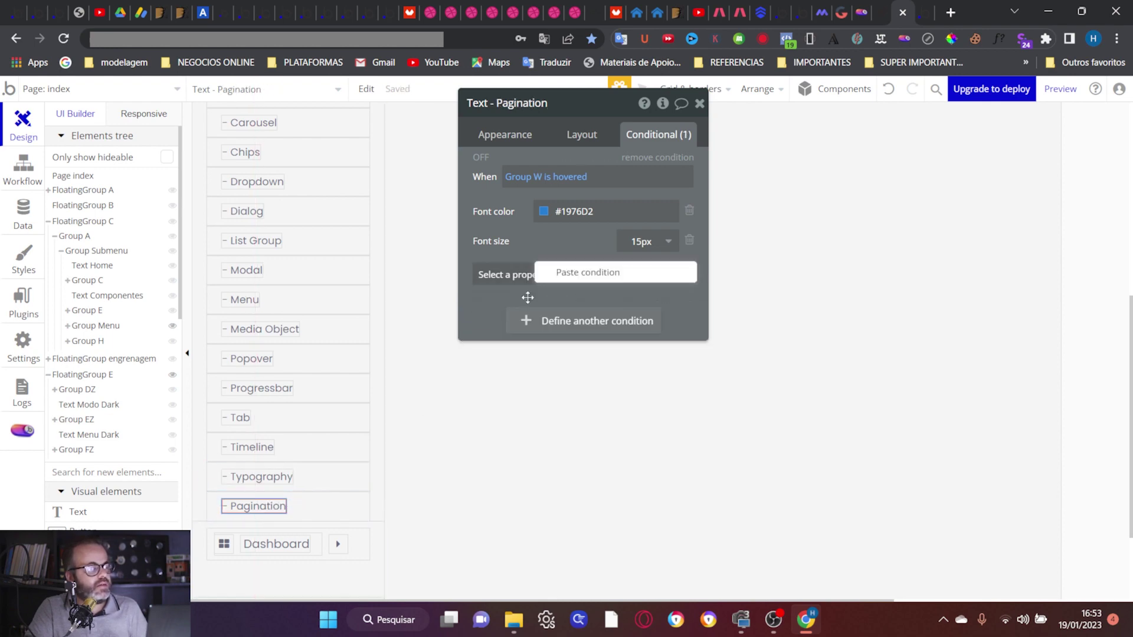
pyautogui.click(568, 277)
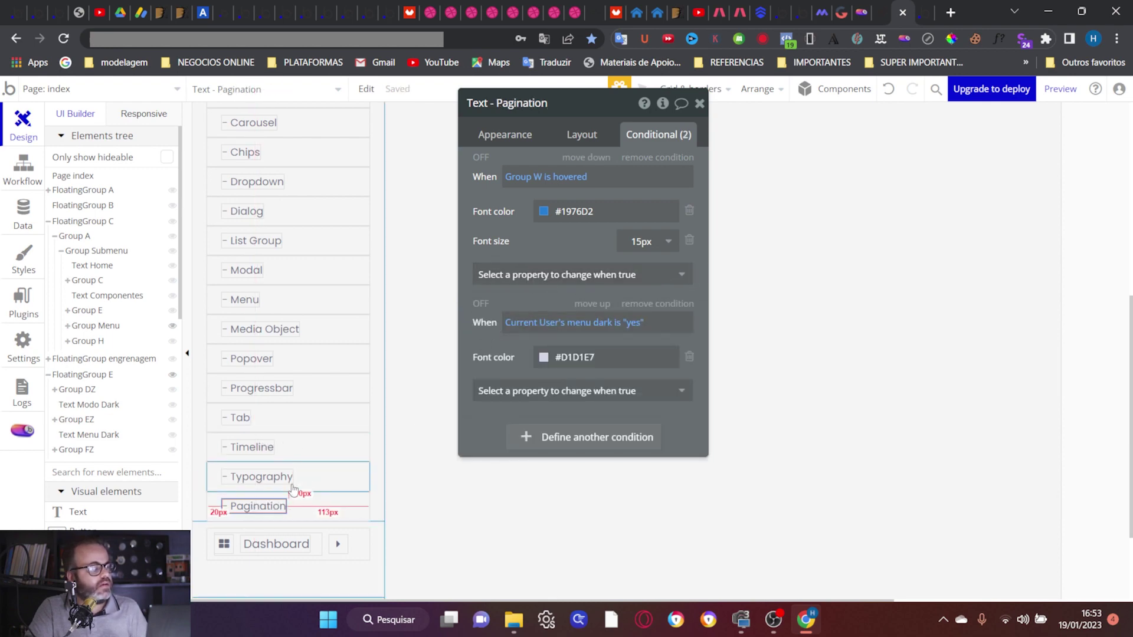
# Step: Allow vertical scrolling when content overflows in the layout of Group Submenu
pyautogui.click(110, 252)
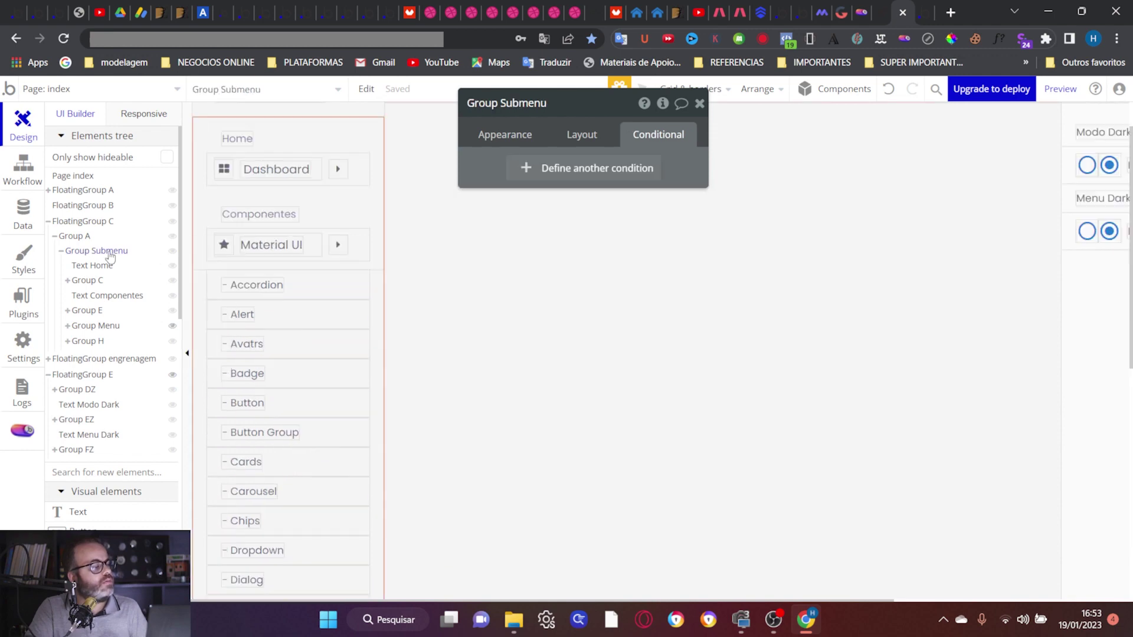
pyautogui.click(580, 135)
pyautogui.scroll(-4, 650, 387)
pyautogui.click(687, 351)
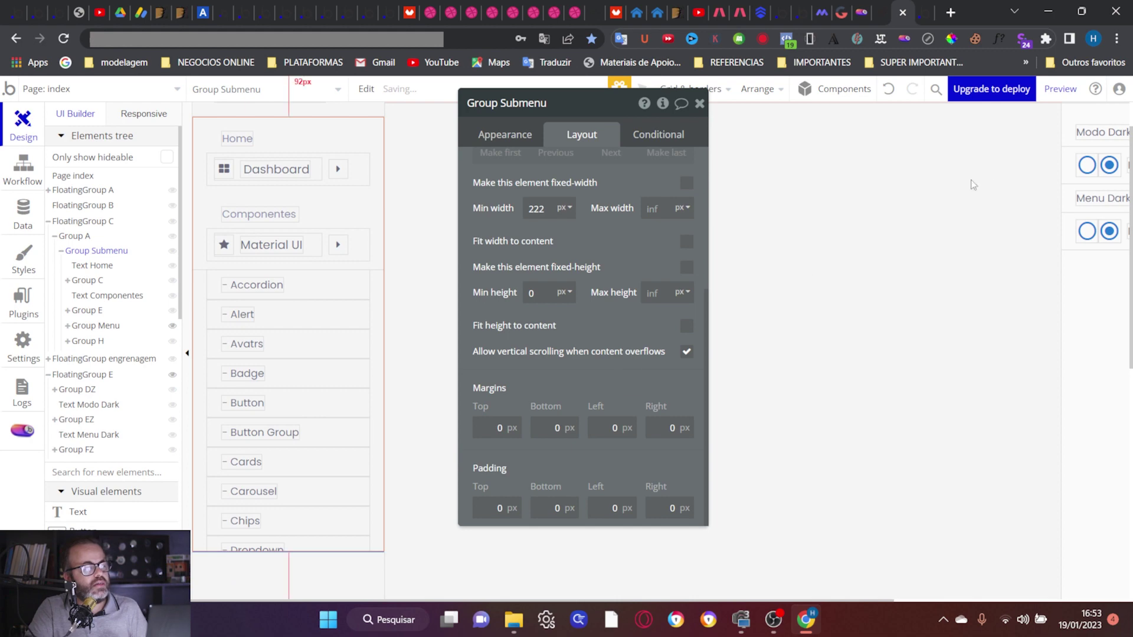
# Step: Preview the page, open Theme Settings, and check the expanded Material UI submenu's dark colors and its scrolling down to Pagination
pyautogui.click(1047, 100)
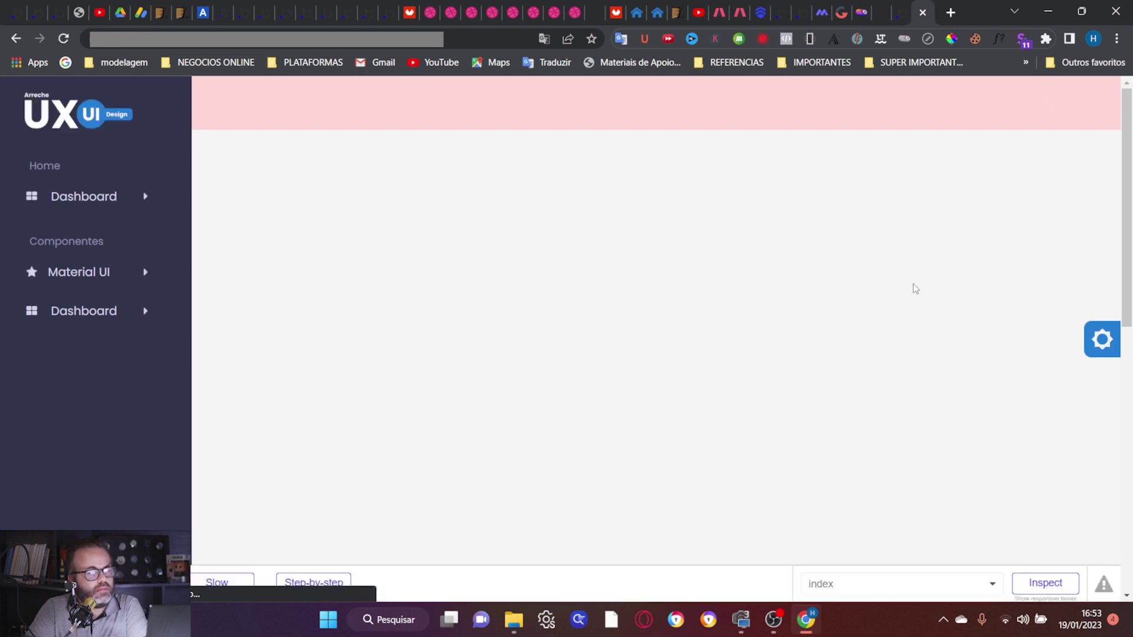
pyautogui.click(1102, 339)
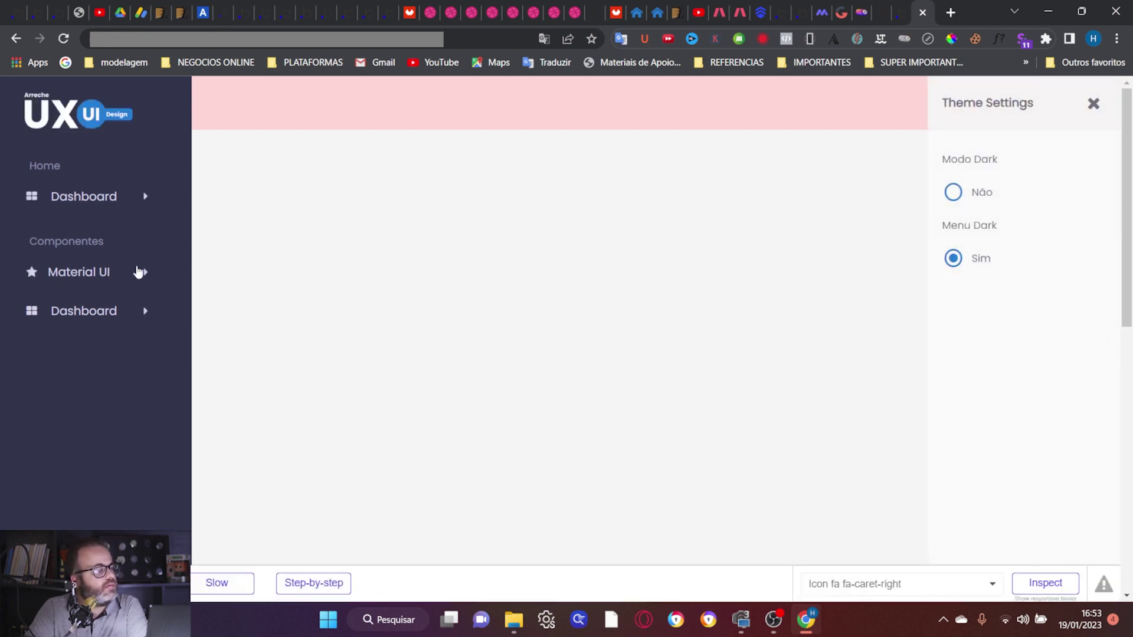
pyautogui.click(129, 279)
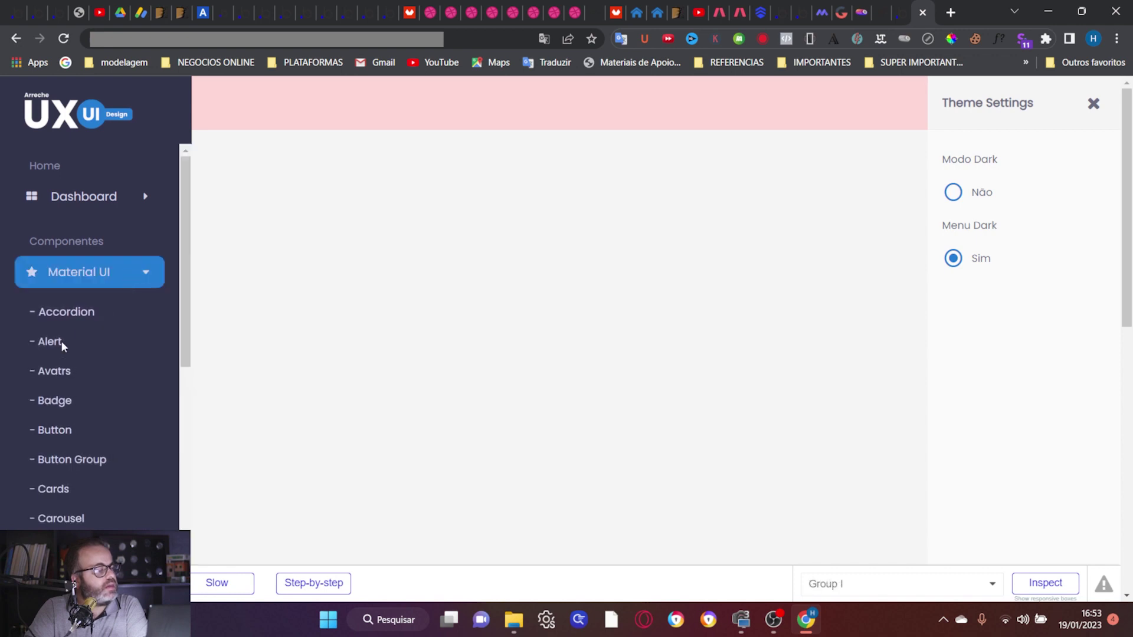
pyautogui.scroll(-7, 72, 419)
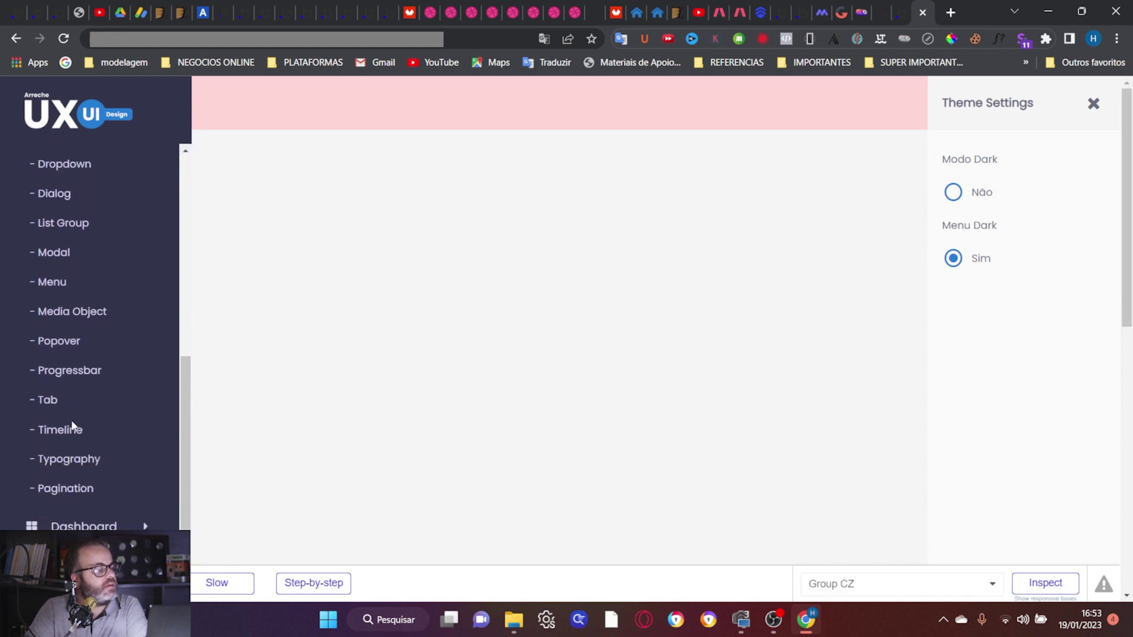
pyautogui.scroll(7, 61, 477)
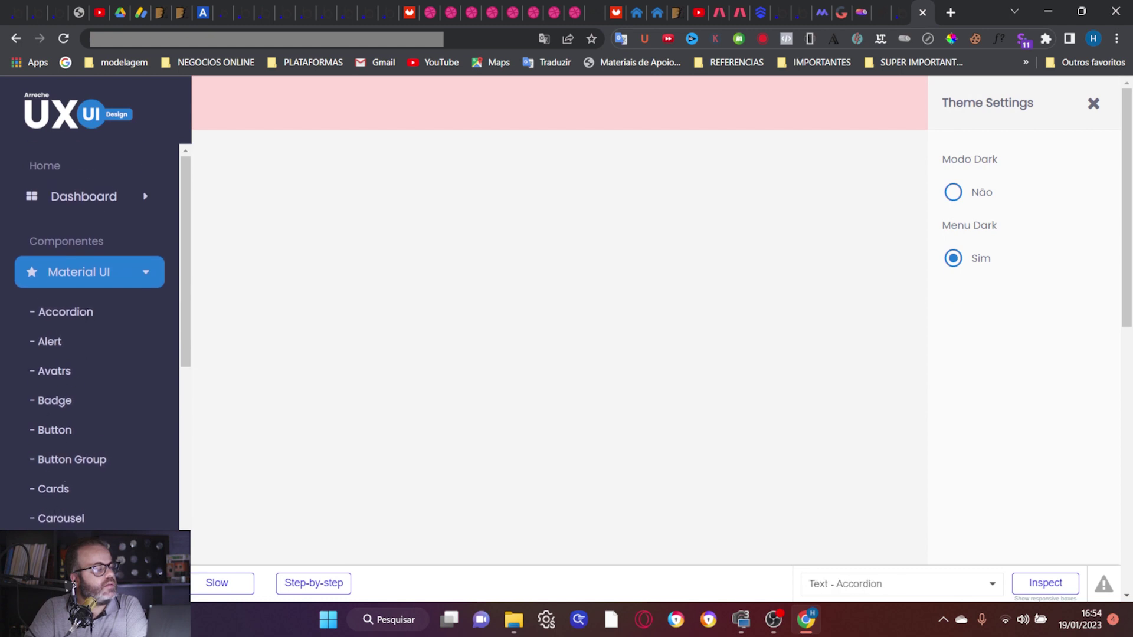
pyautogui.click(142, 272)
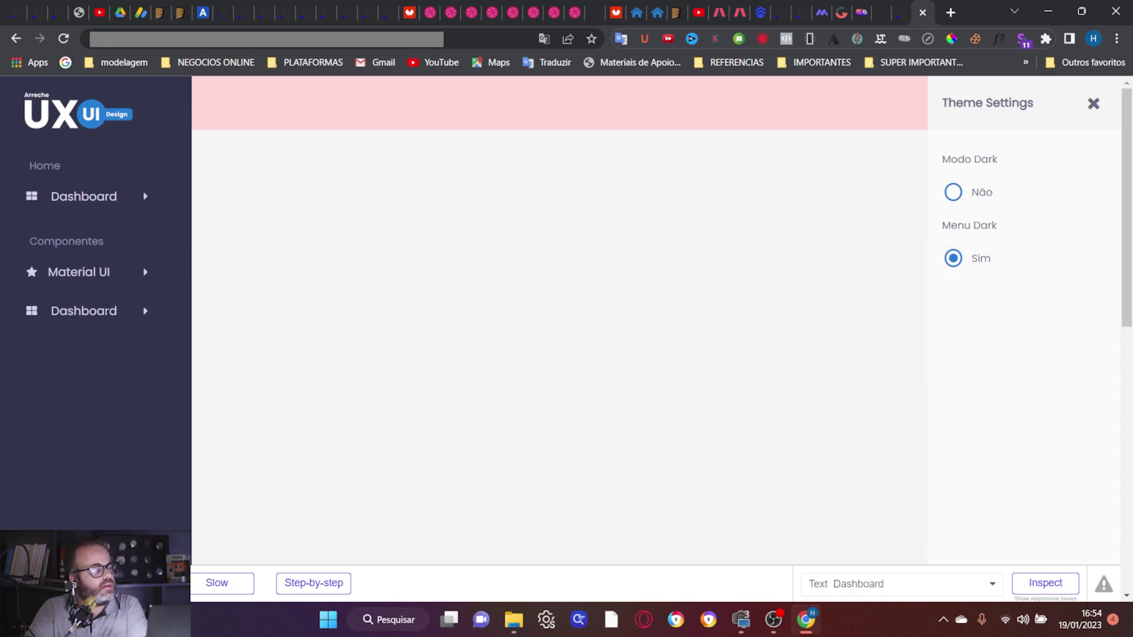
pyautogui.click(144, 274)
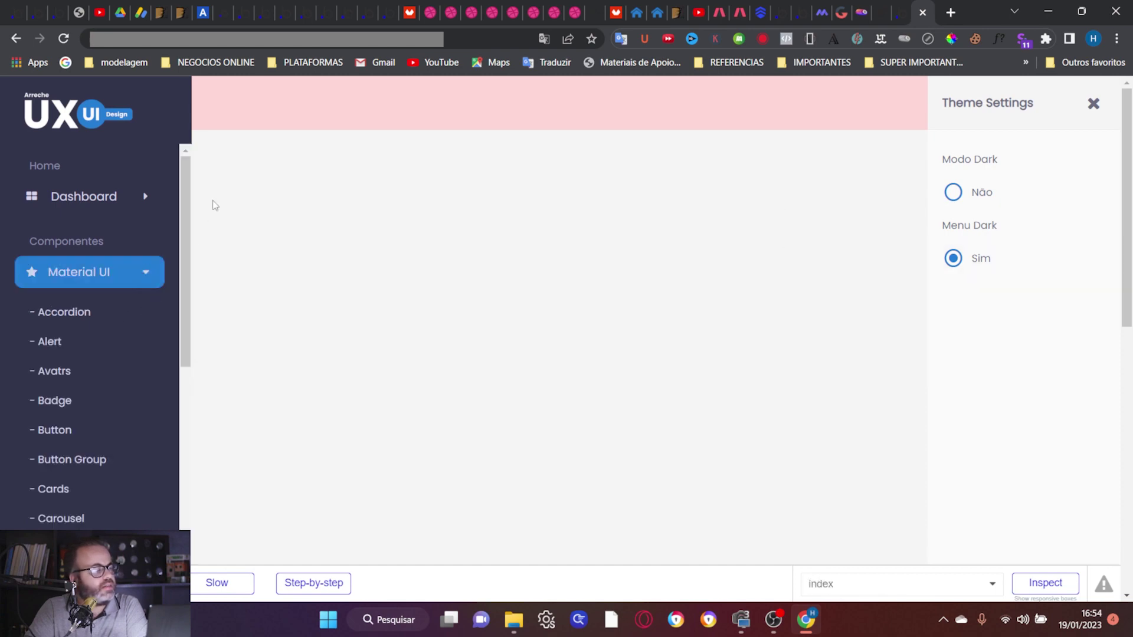
pyautogui.scroll(-5, 183, 298)
pyautogui.scroll(5, 182, 302)
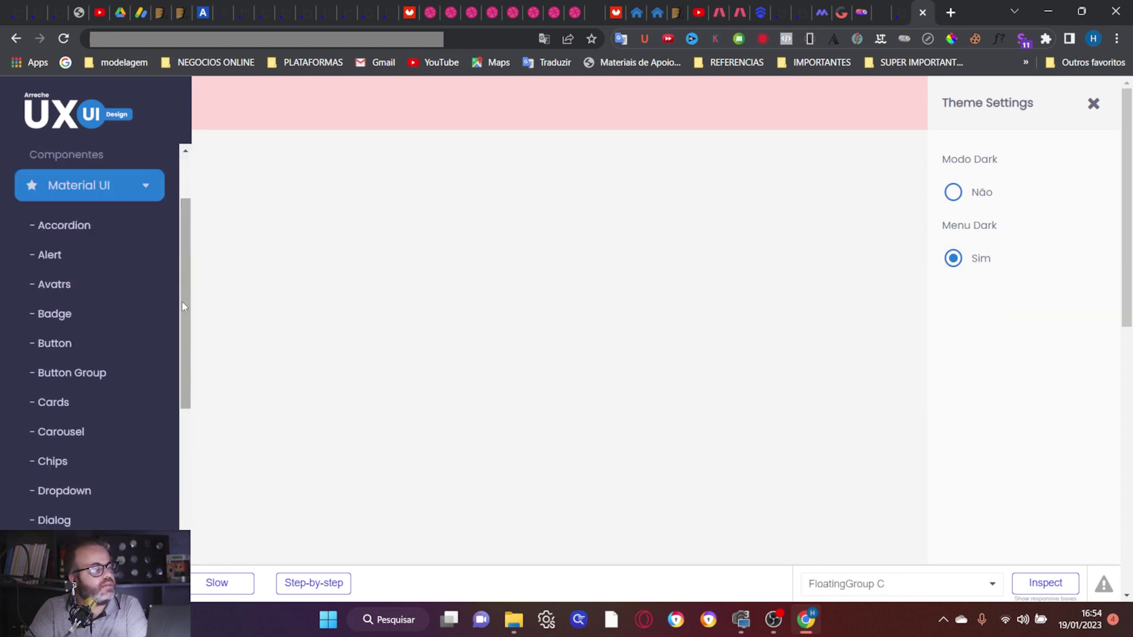
# Step: Switch the Menu Dark option off and on repeatedly in Theme Settings to check how the side menu recolors
pyautogui.click(956, 259)
pyautogui.click(956, 259)
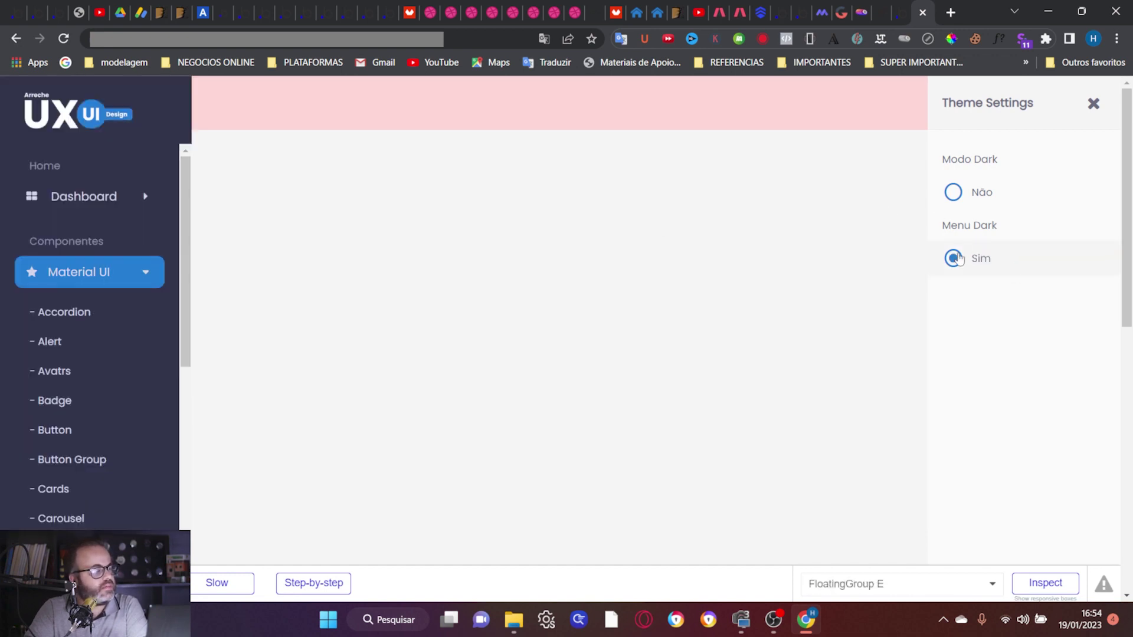
pyautogui.click(956, 258)
pyautogui.click(956, 258)
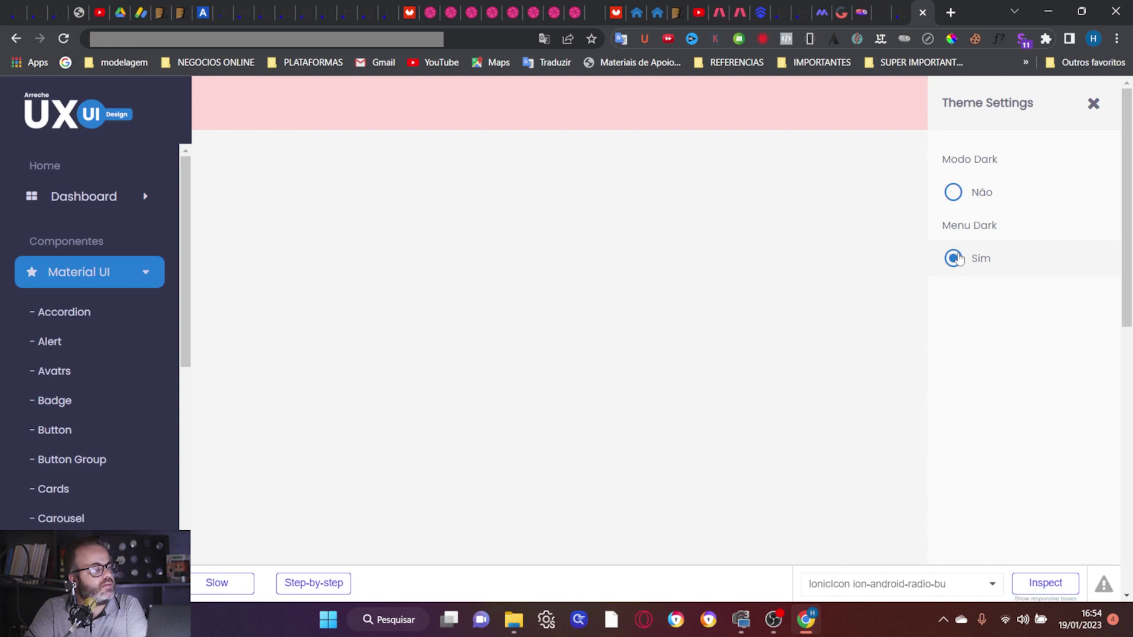
pyautogui.click(955, 259)
pyautogui.click(956, 259)
# Step: Return to the Bubble editor, search the plugins for "SWEE" and install the Sweet Scrollbar plugin
pyautogui.click(900, 7)
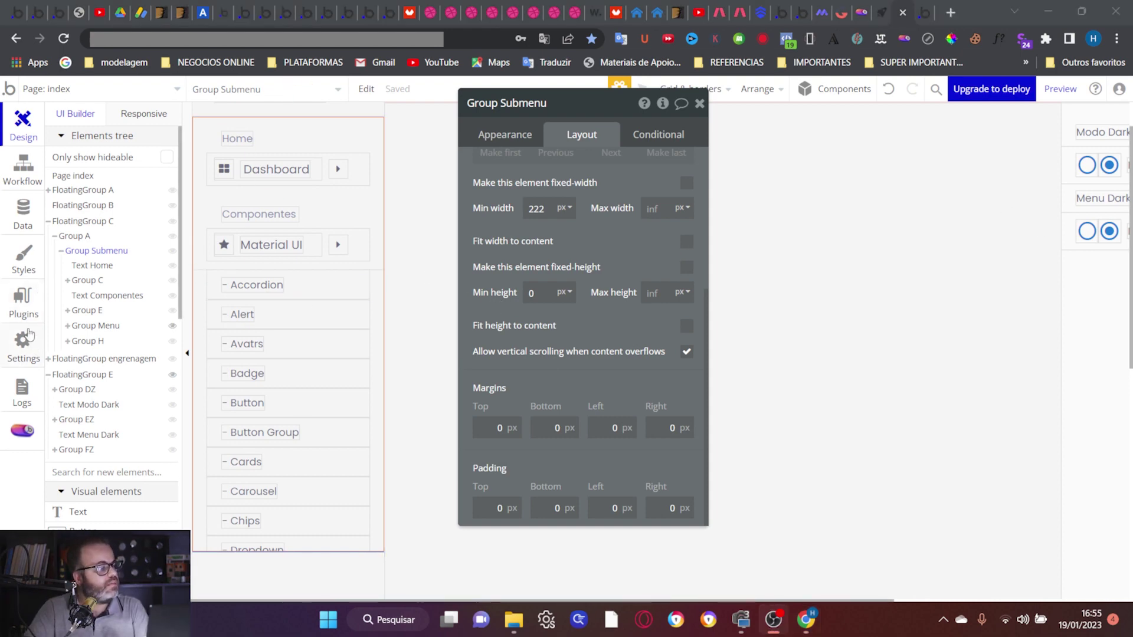
pyautogui.click(24, 302)
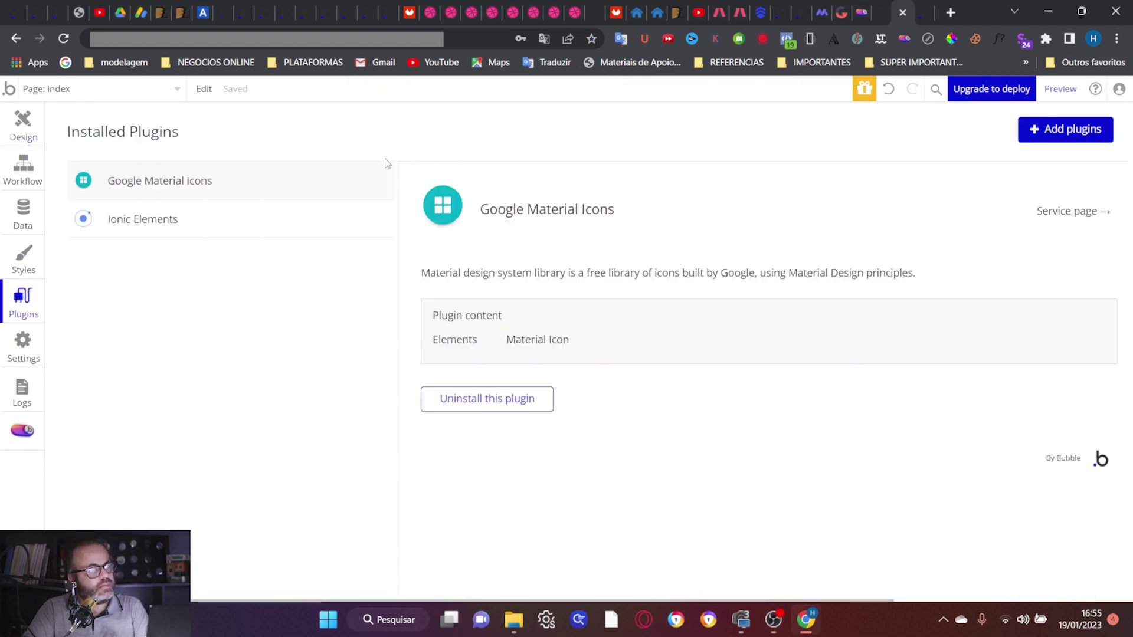
pyautogui.click(1073, 131)
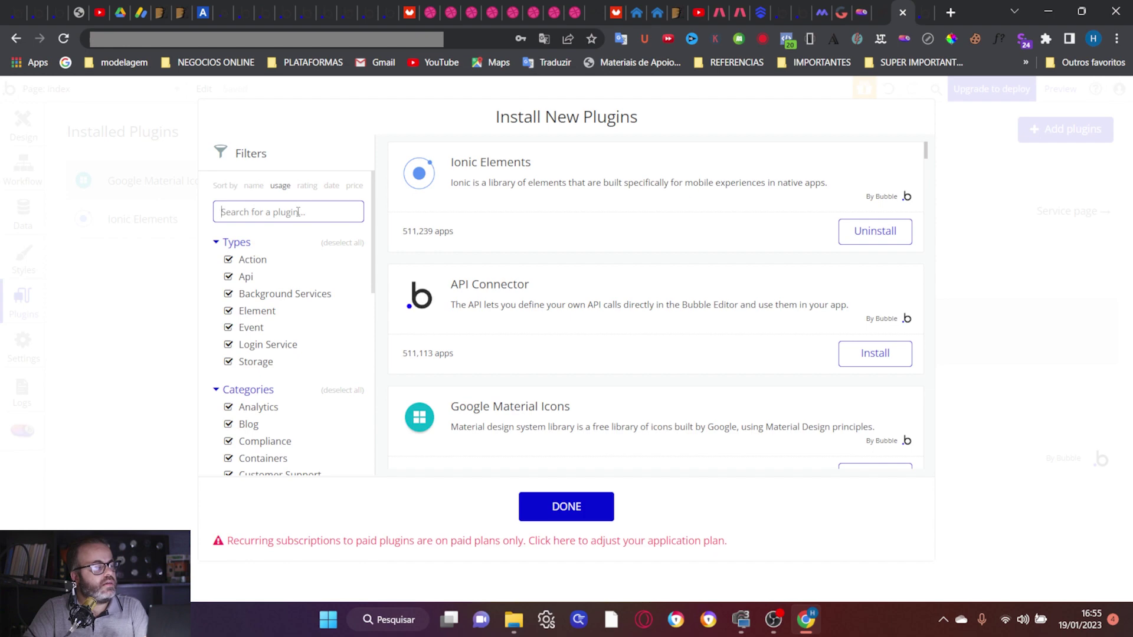
pyautogui.write('s')
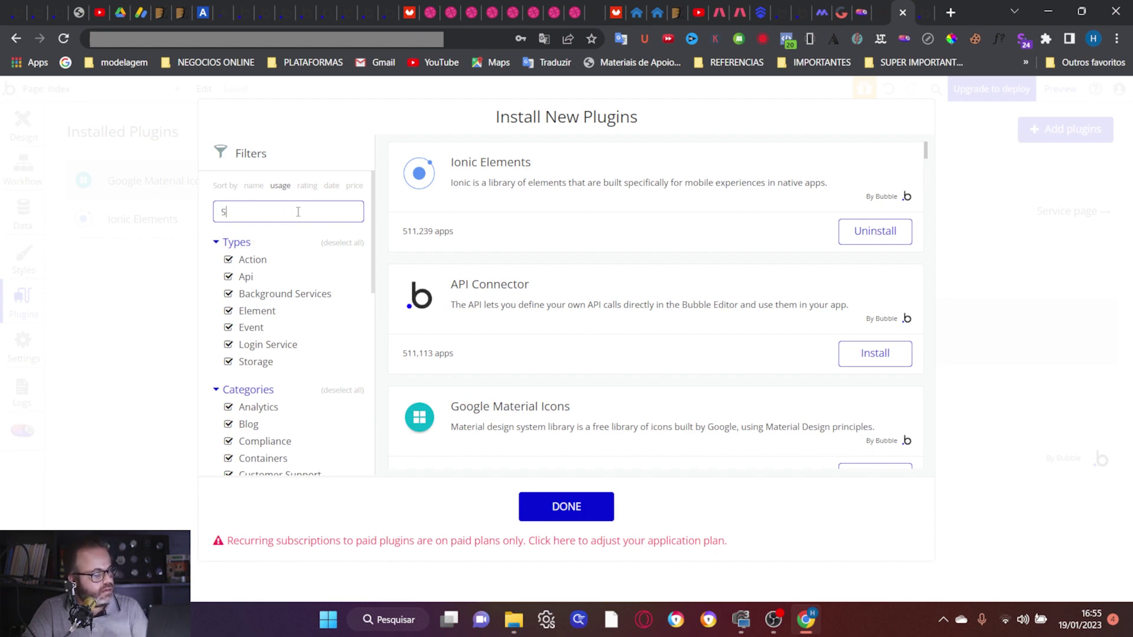
pyautogui.write('wee')
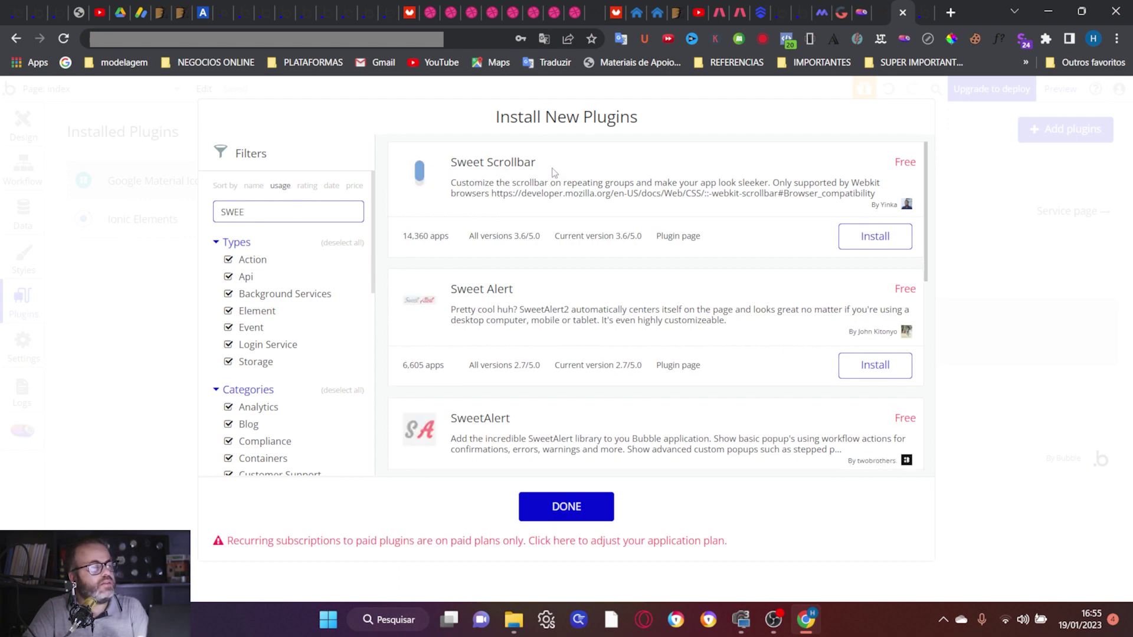
pyautogui.click(868, 239)
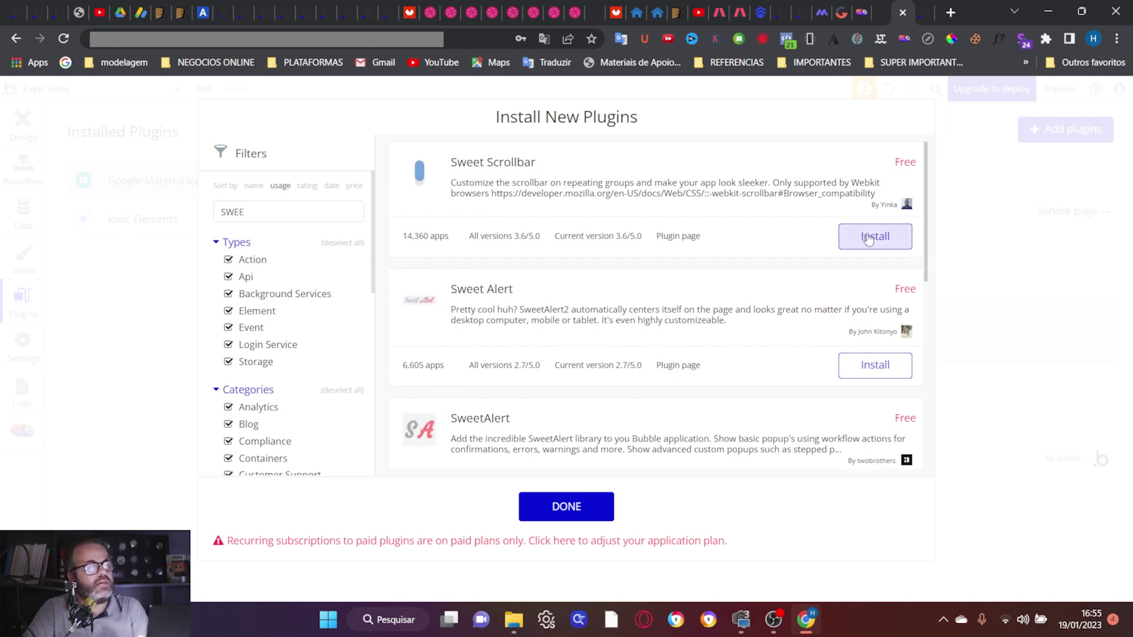
pyautogui.click(601, 506)
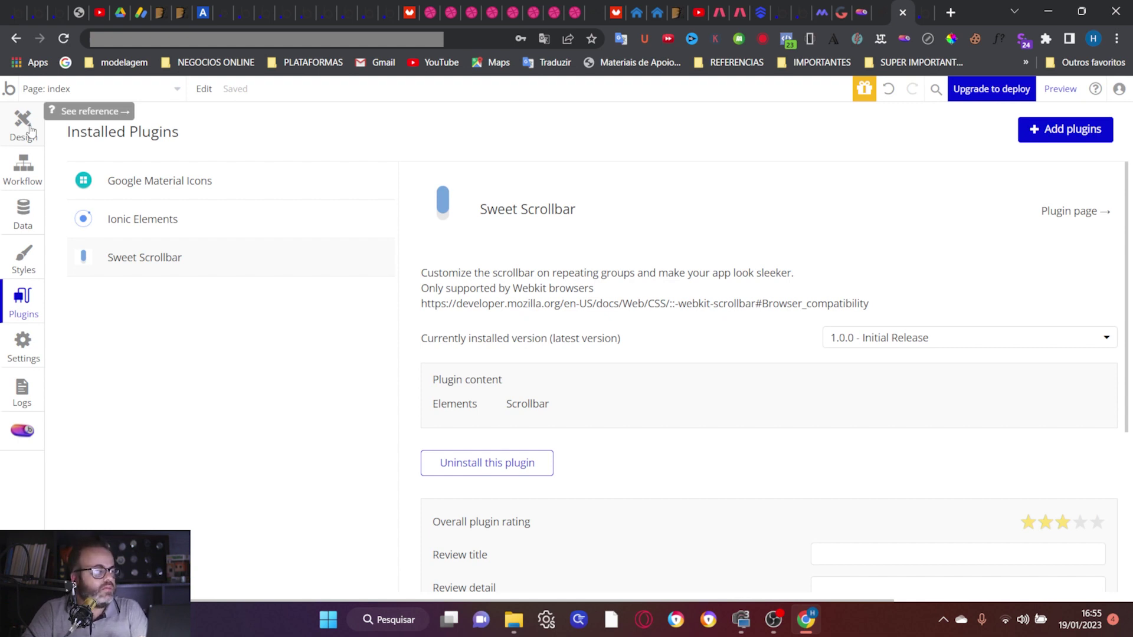
# Step: Look through the app's General settings, including the general appearance and iOS appearance sections
pyautogui.click(21, 352)
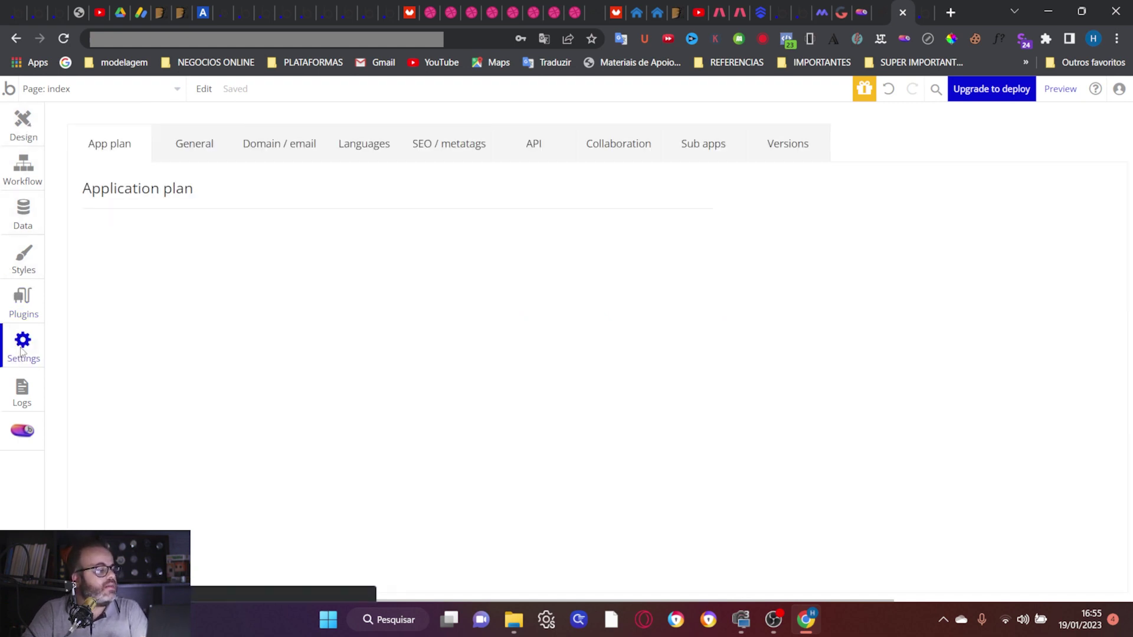
pyautogui.click(206, 151)
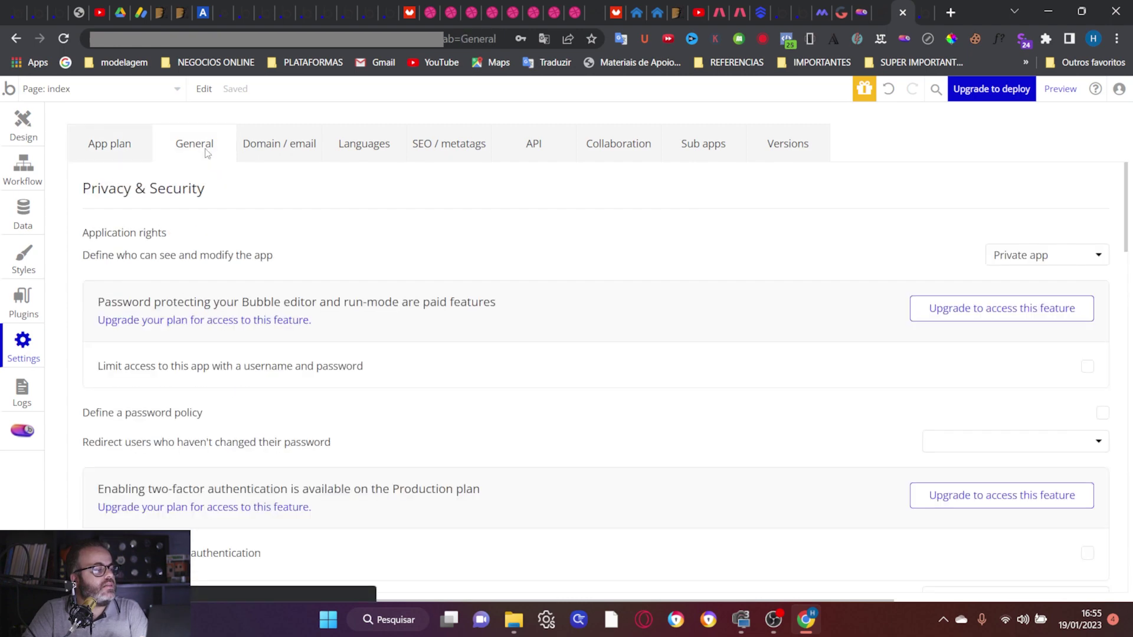
pyautogui.scroll(-10, 816, 384)
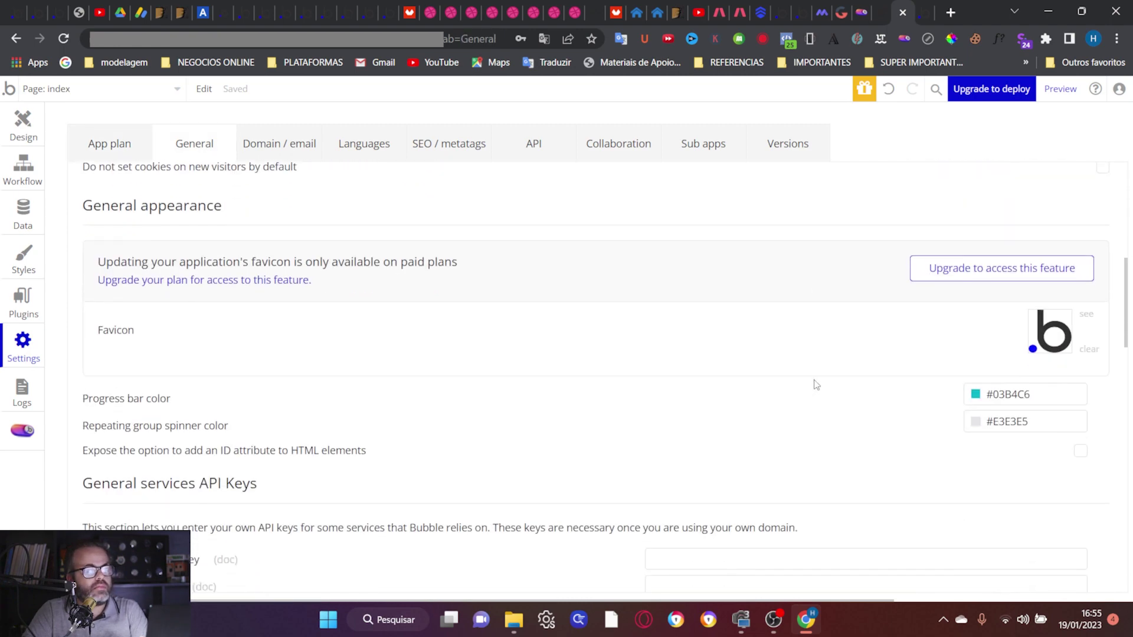
pyautogui.scroll(-5, 818, 384)
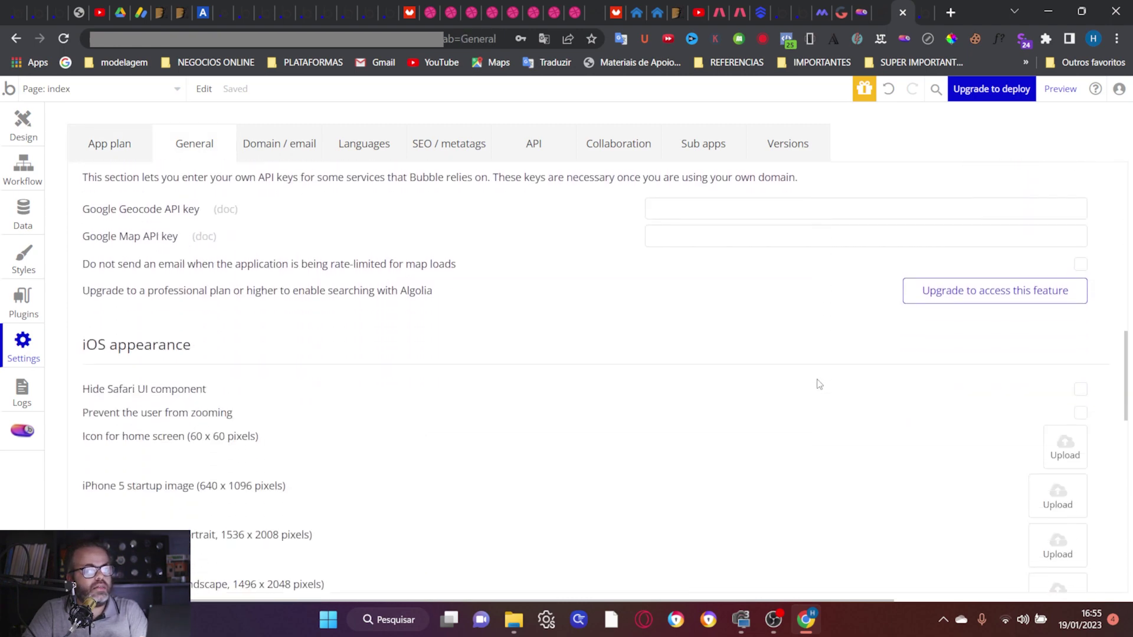
# Step: Enable the general setting that exposes ID attributes for HTML elements, and return to the index page design
pyautogui.scroll(5, 817, 384)
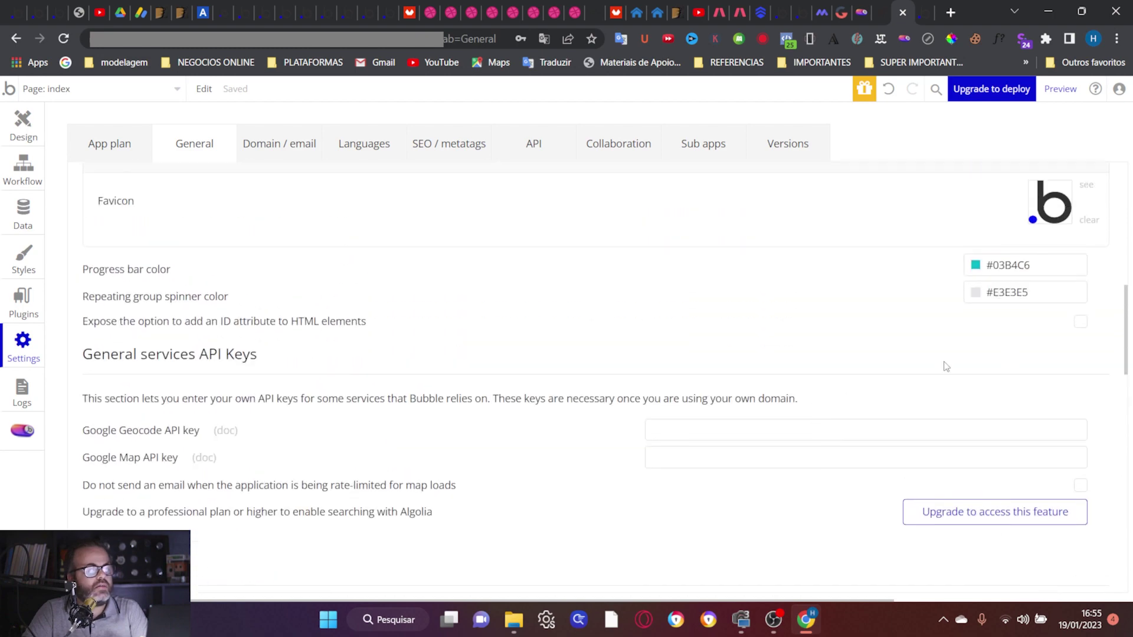
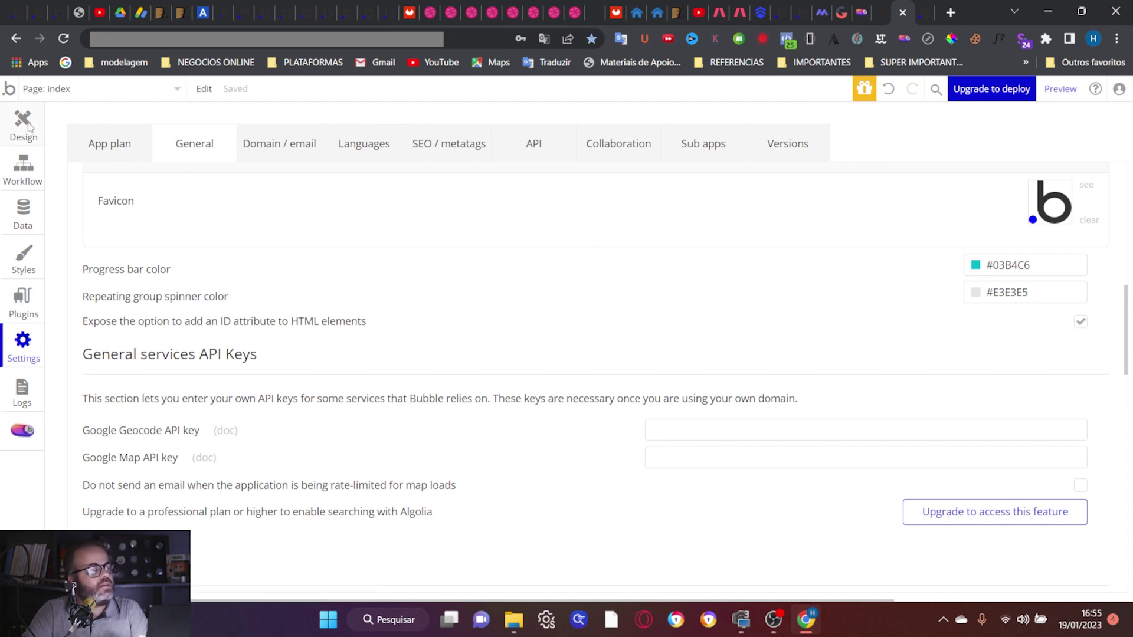
pyautogui.click(24, 124)
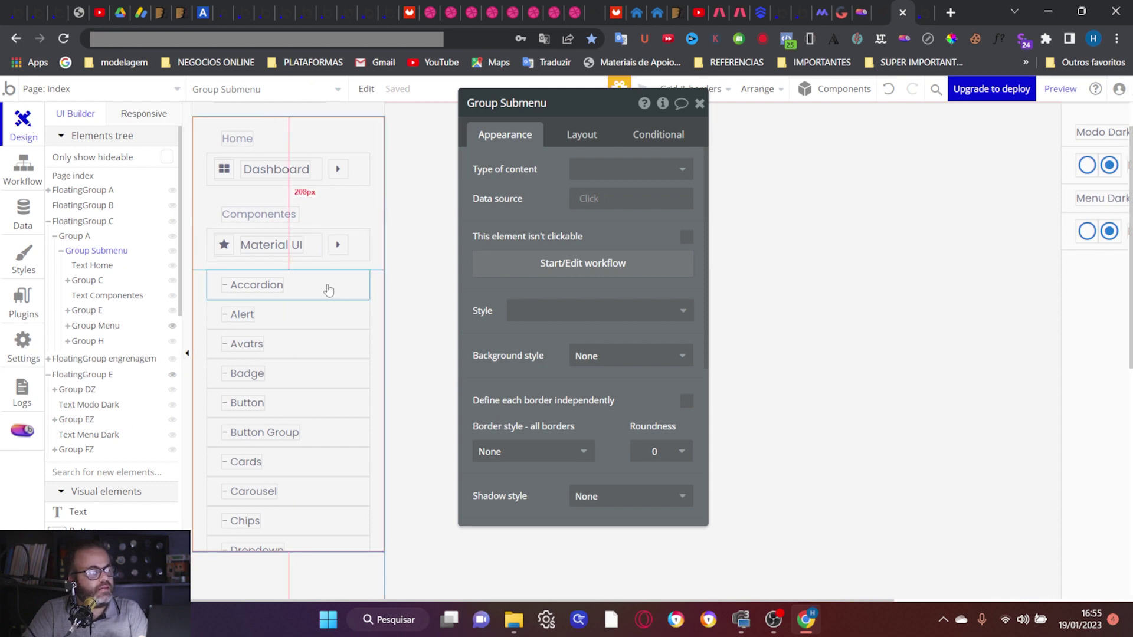
# Step: Add a Scrollbar element to the index page and set its width and height to 30
pyautogui.scroll(-5, 140, 361)
pyautogui.scroll(-3, 139, 361)
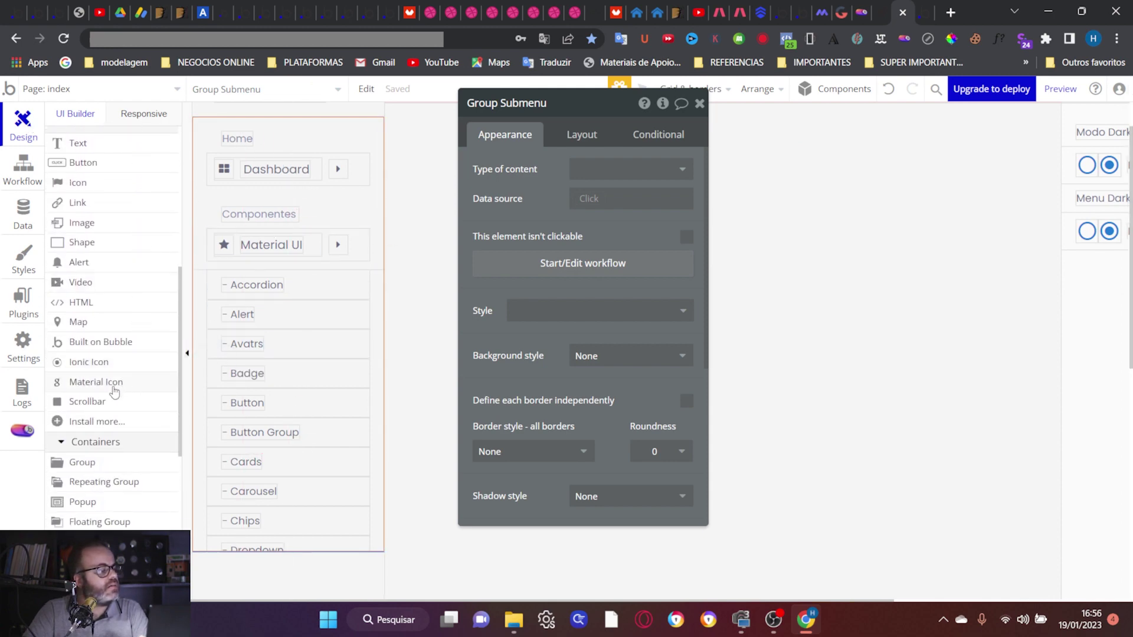
pyautogui.moveTo(102, 403); pyautogui.dragTo(449, 285)
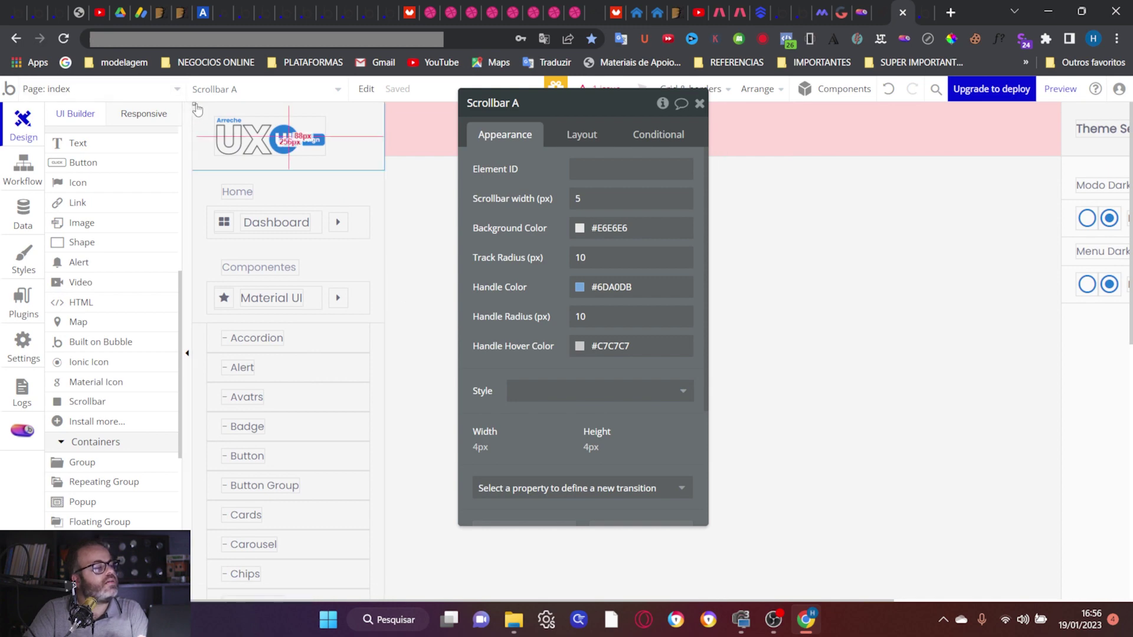
pyautogui.click(590, 134)
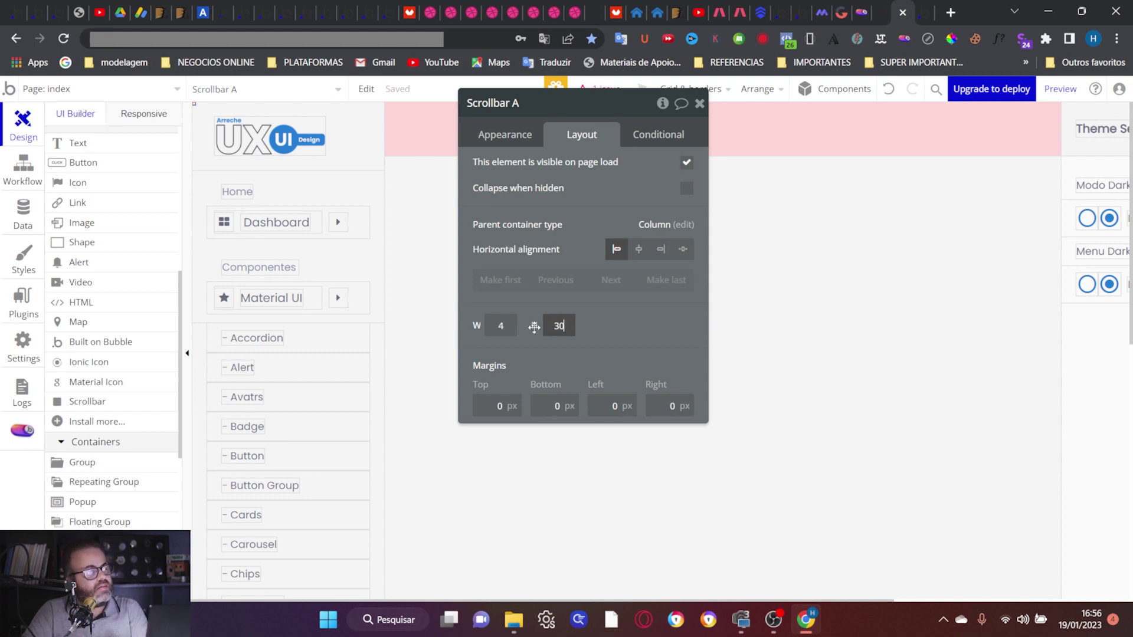
pyautogui.click(513, 325)
pyautogui.write('30')
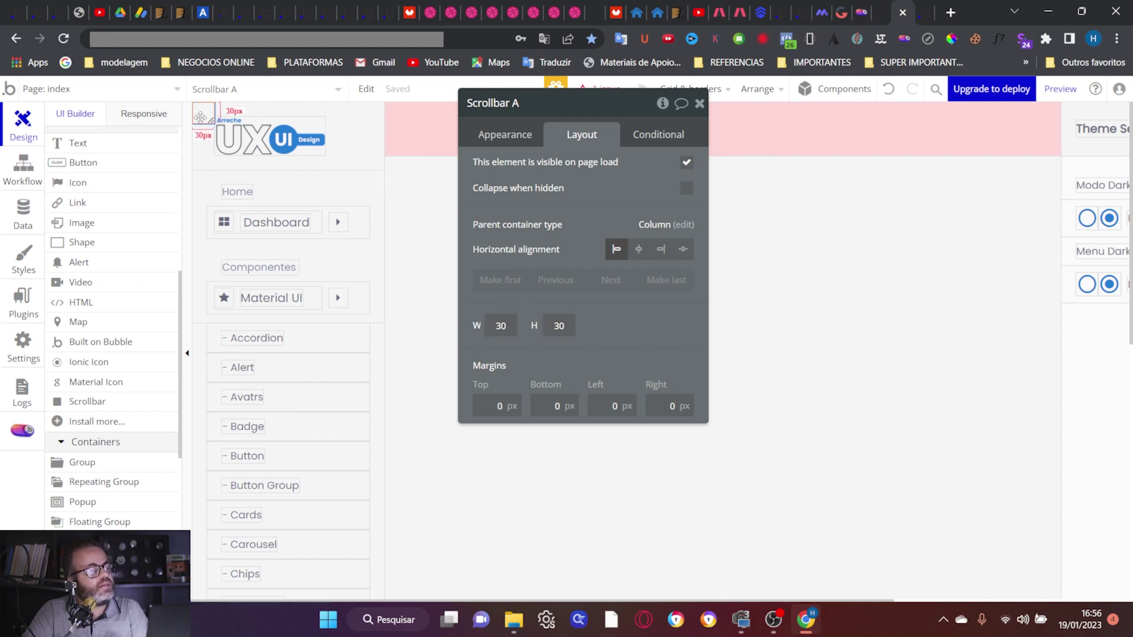
# Step: Set the scrollbar's Element ID to "mmu"
pyautogui.click(513, 136)
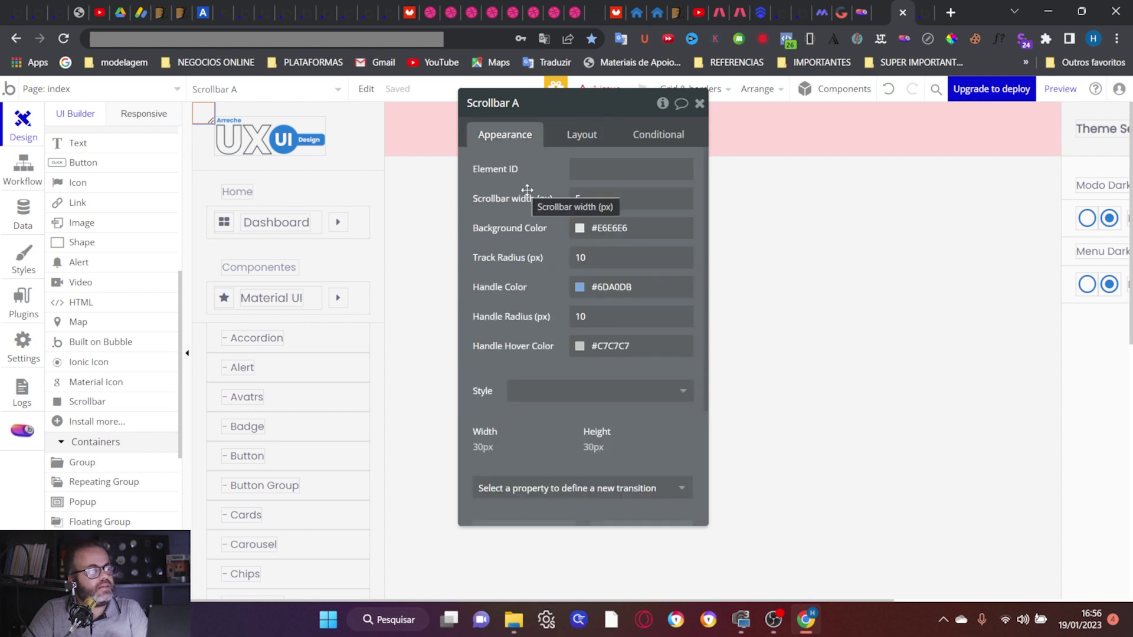
pyautogui.click(581, 170)
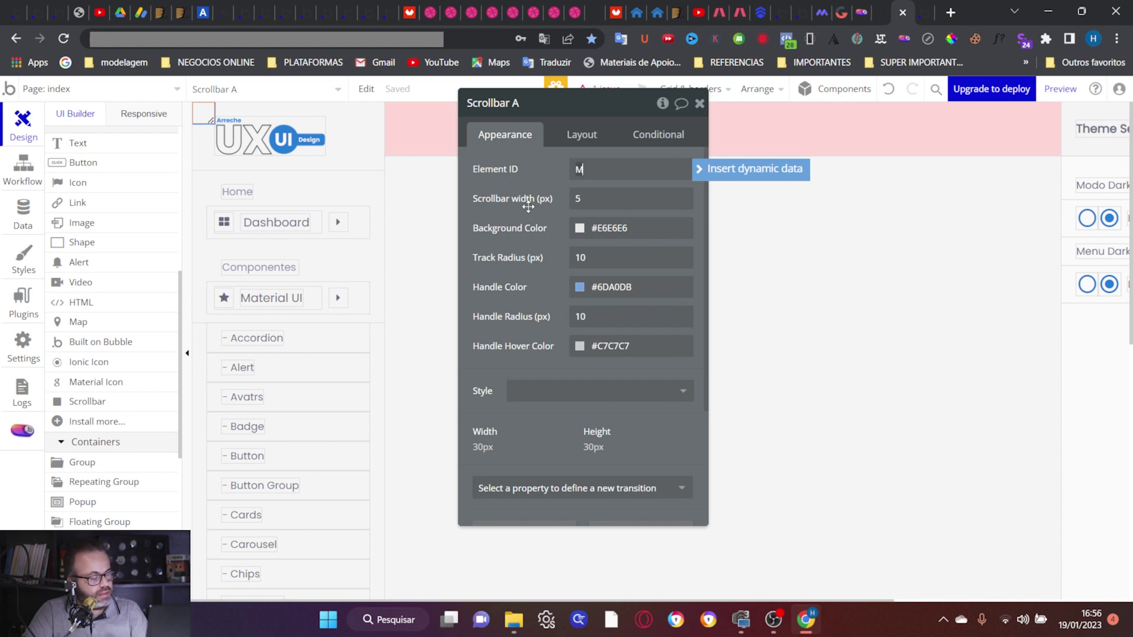
pyautogui.press('BackSpace')
pyautogui.write('ENU')
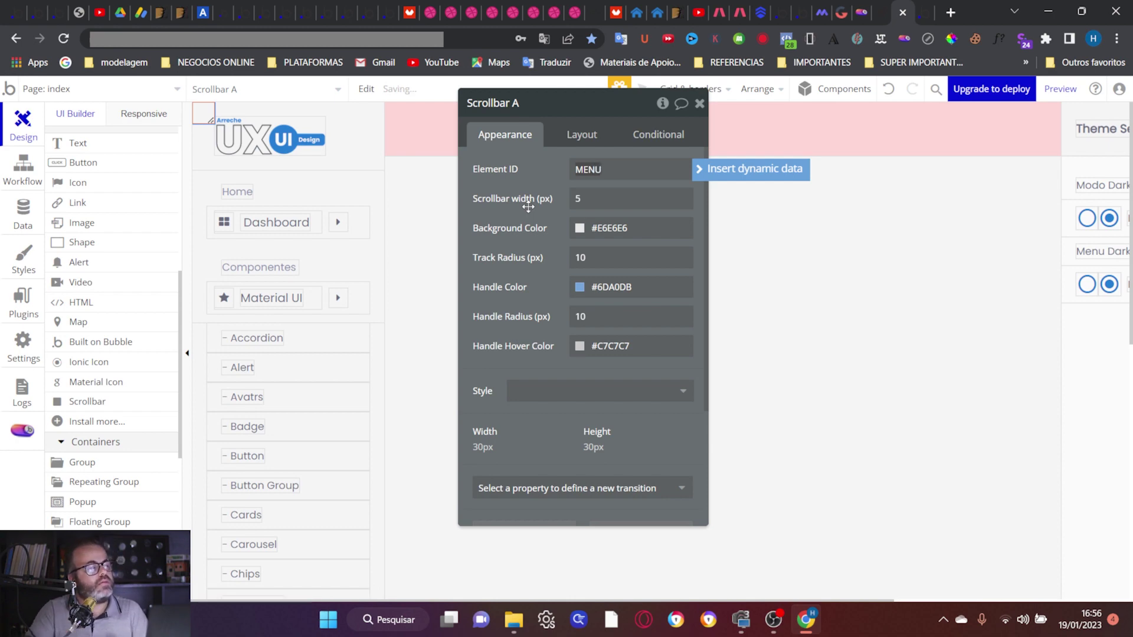
pyautogui.doubleClick(623, 177)
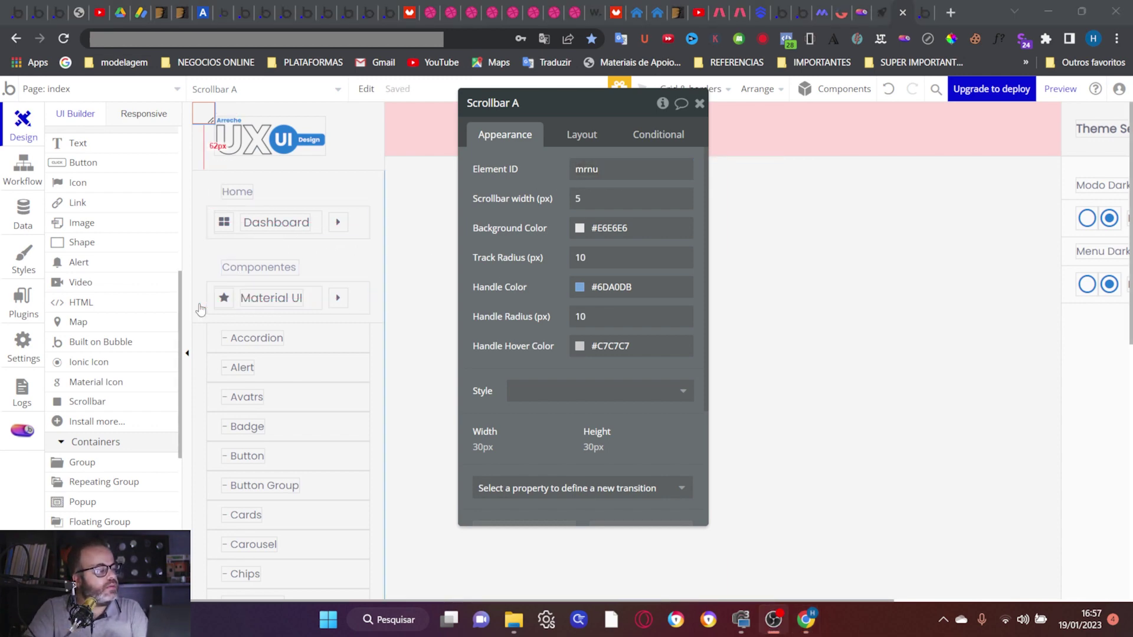
# Step: Set the ID Attribute of Group Submenu to "menu"
pyautogui.scroll(2, 146, 310)
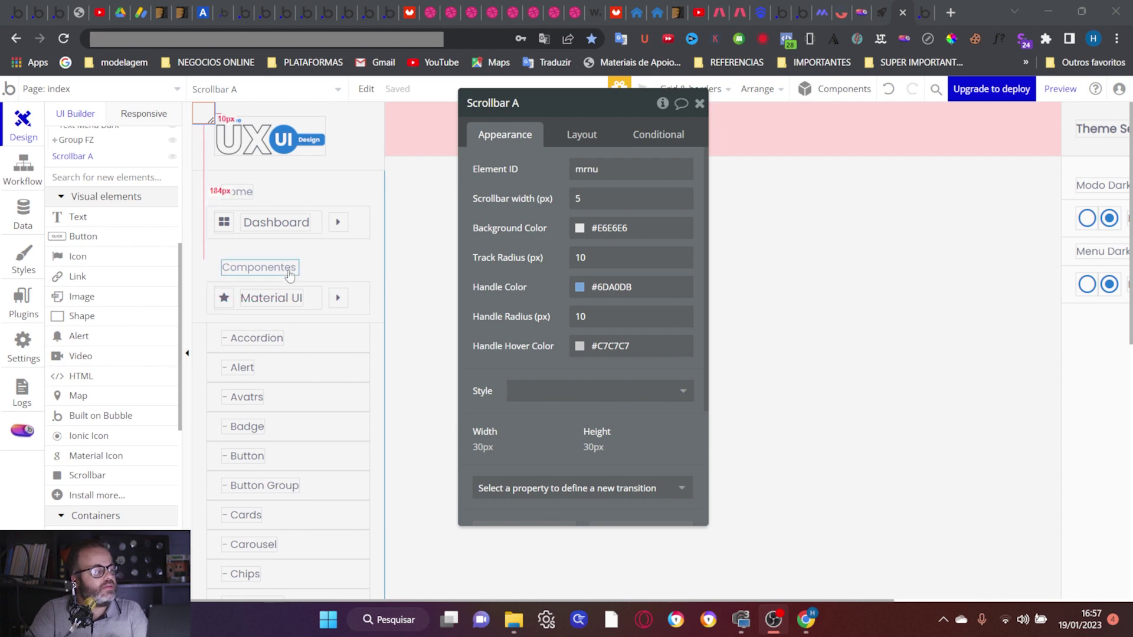
pyautogui.scroll(5, 139, 303)
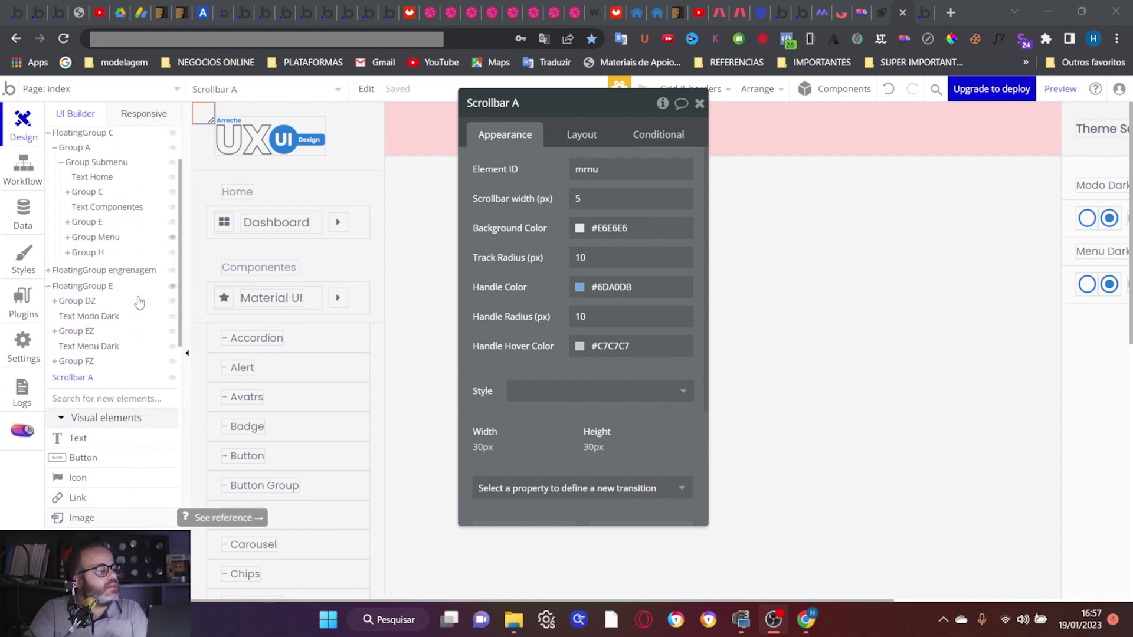
pyautogui.scroll(2, 139, 302)
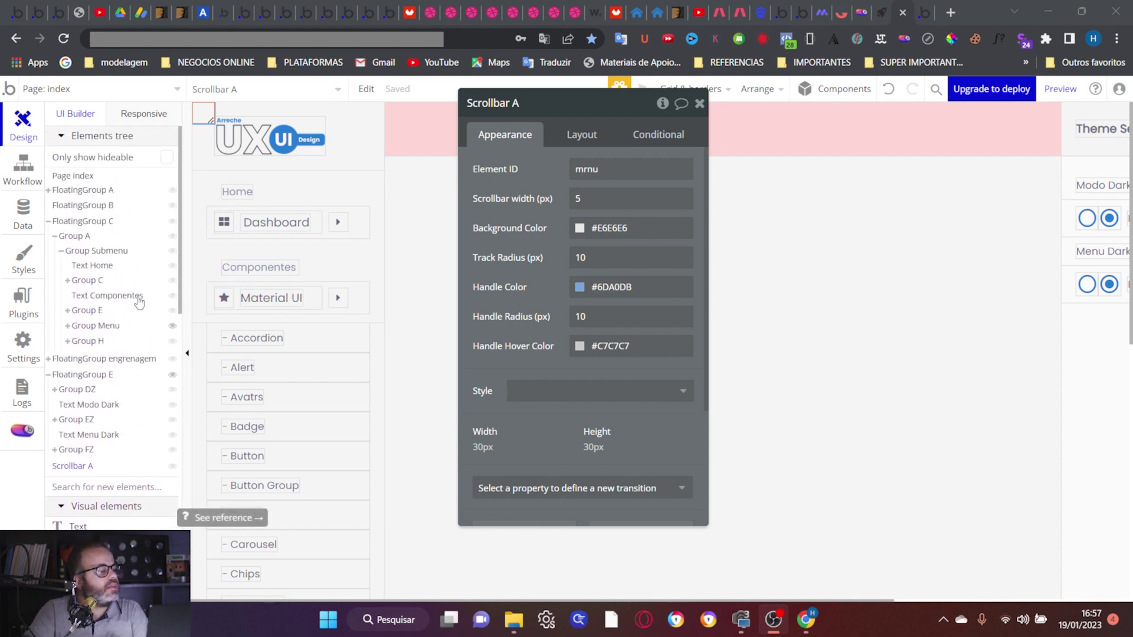
pyautogui.click(97, 253)
pyautogui.scroll(-5, 540, 357)
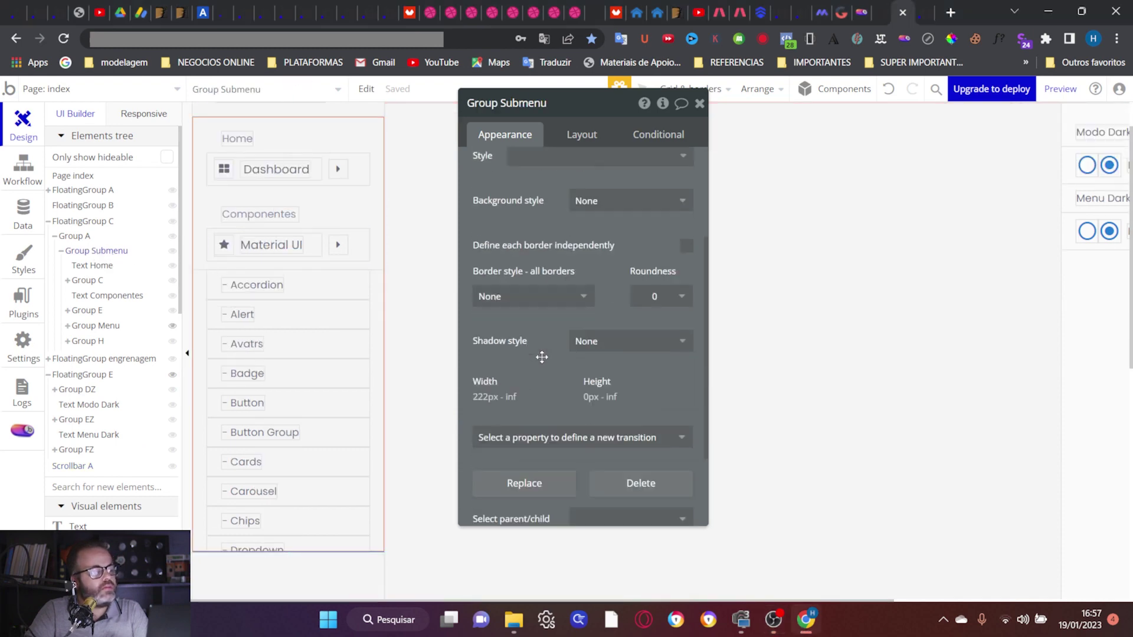
pyautogui.scroll(5, 543, 363)
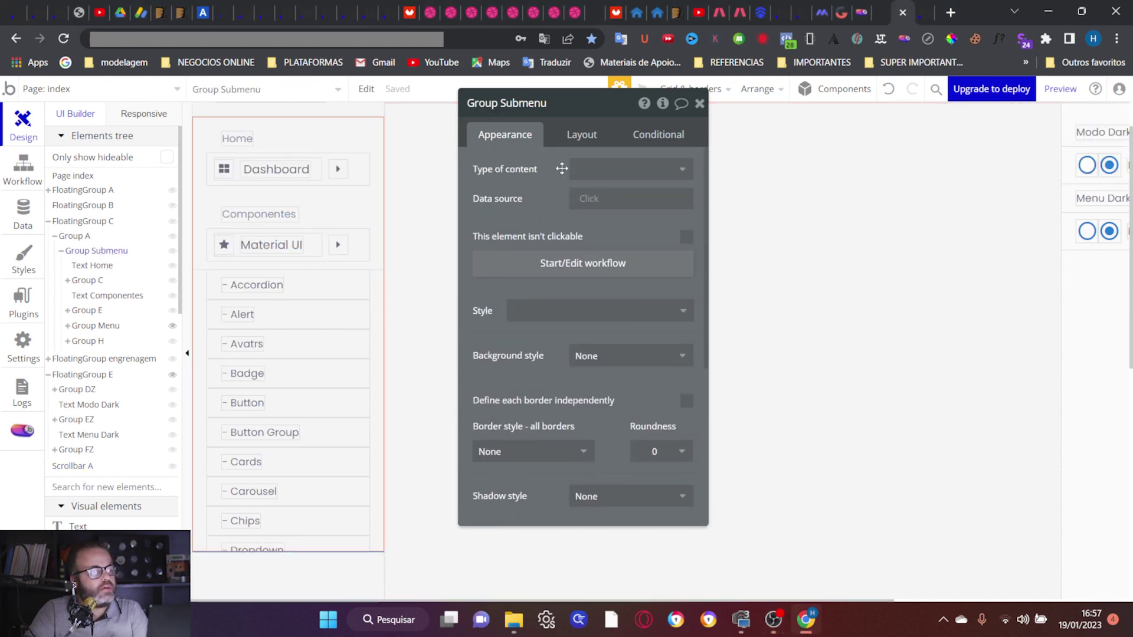
pyautogui.click(570, 142)
pyautogui.scroll(-4, 559, 346)
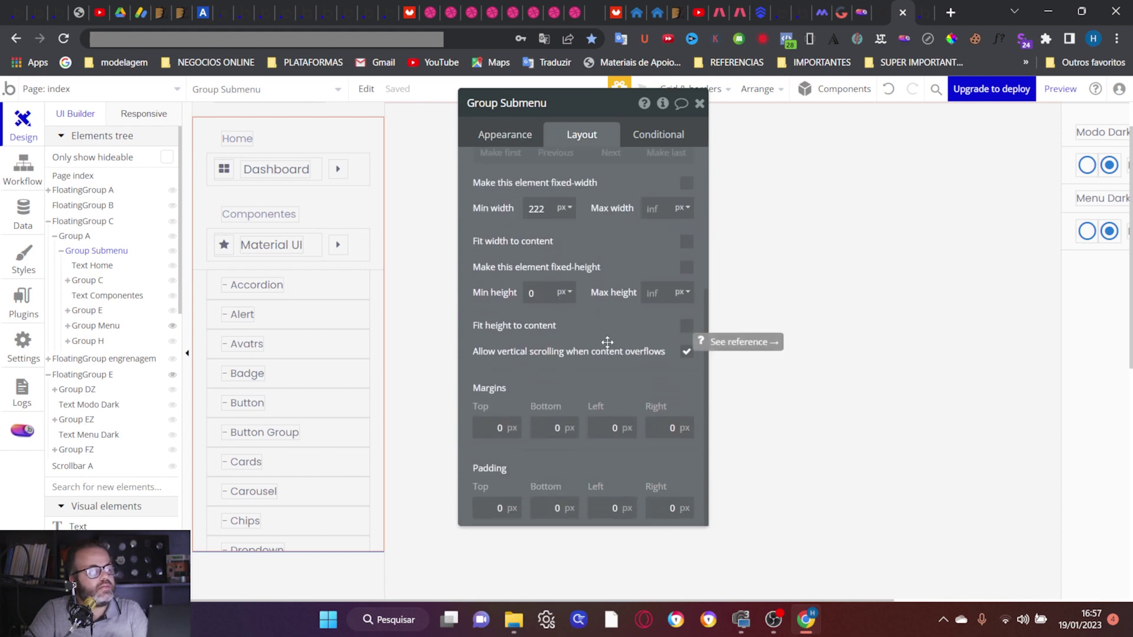
pyautogui.click(497, 144)
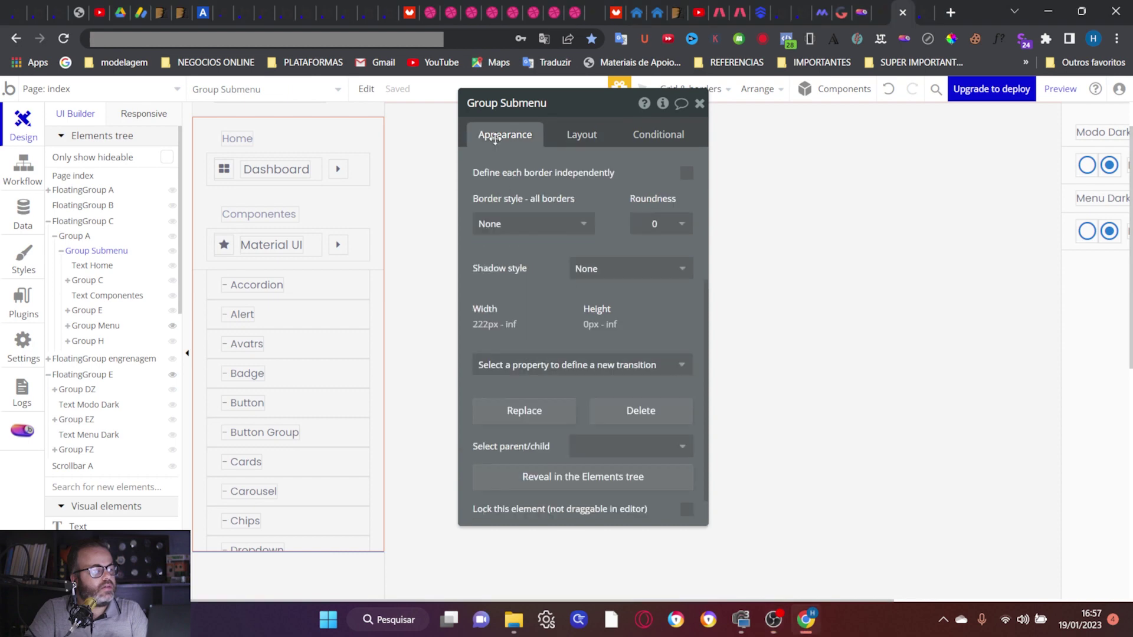
pyautogui.scroll(-1, 537, 442)
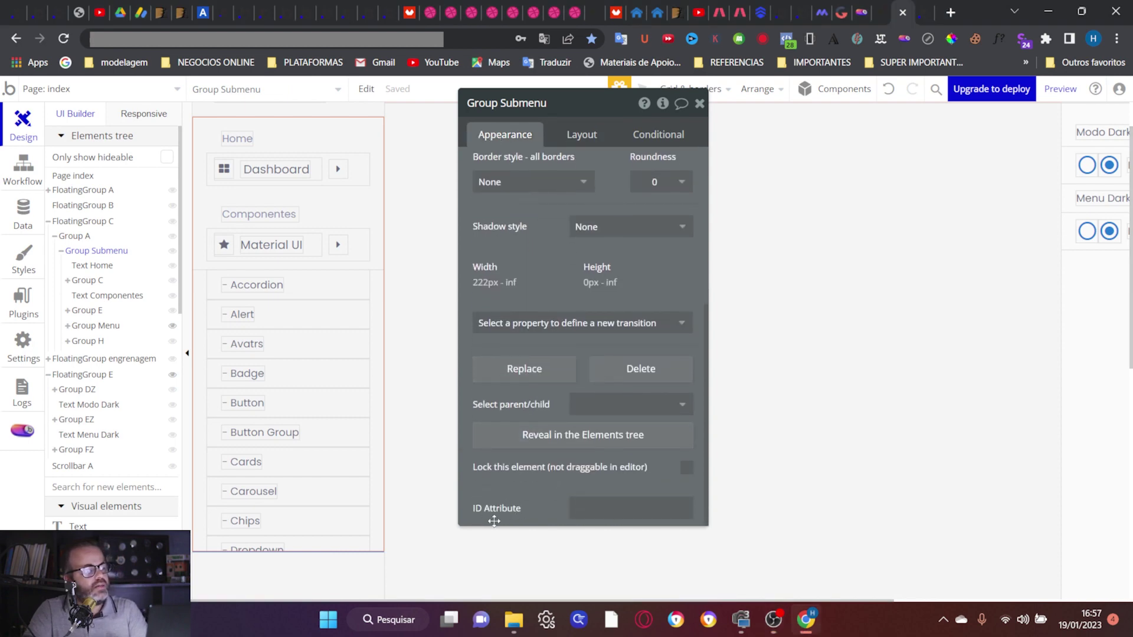
pyautogui.click(612, 511)
pyautogui.write('#D1D1E7')
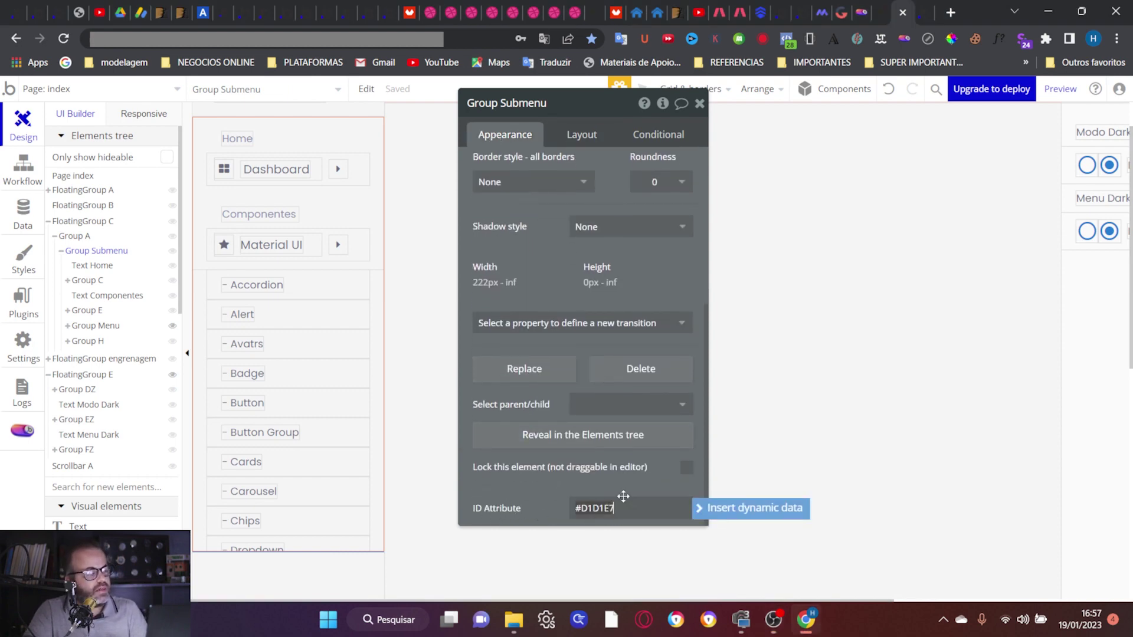
pyautogui.click(522, 502)
pyautogui.tripleClick(581, 508)
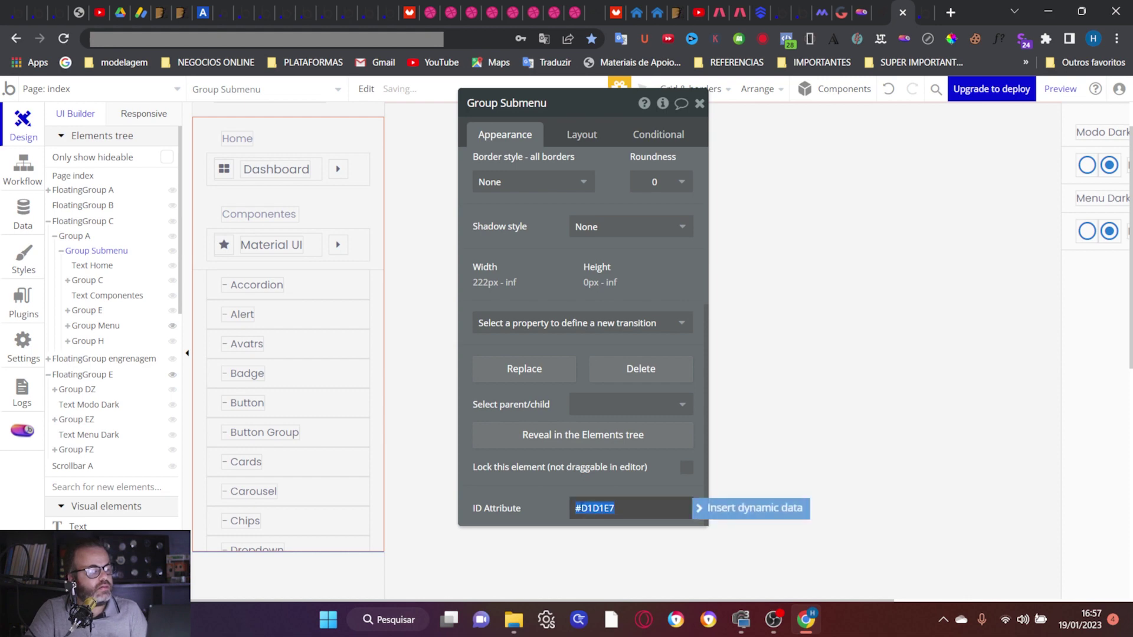
pyautogui.write('menu')
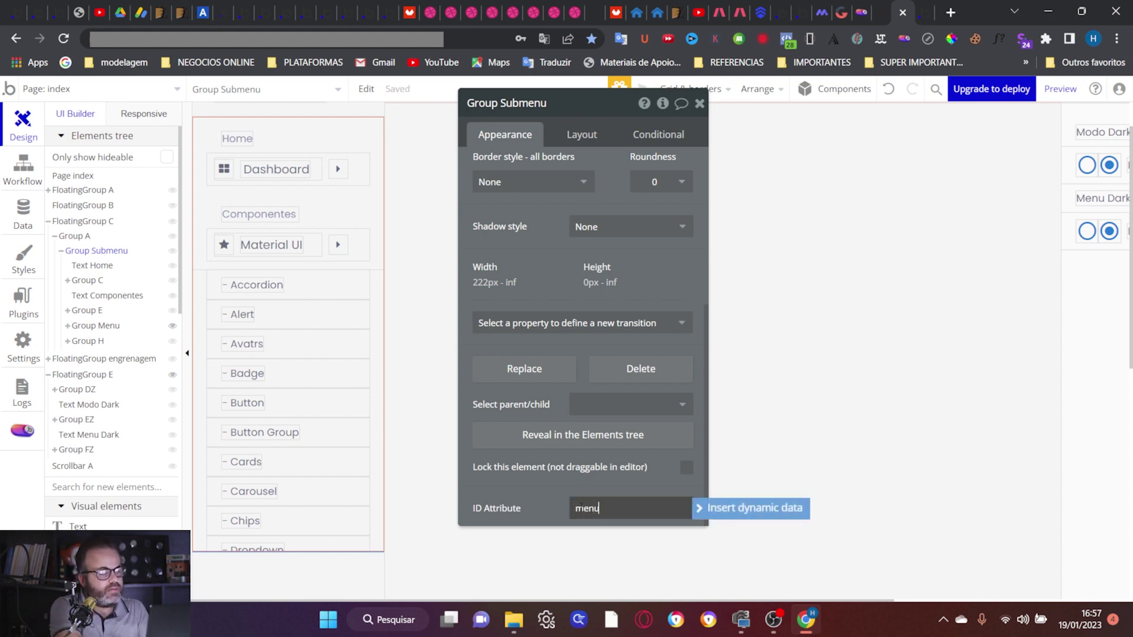
pyautogui.click(542, 508)
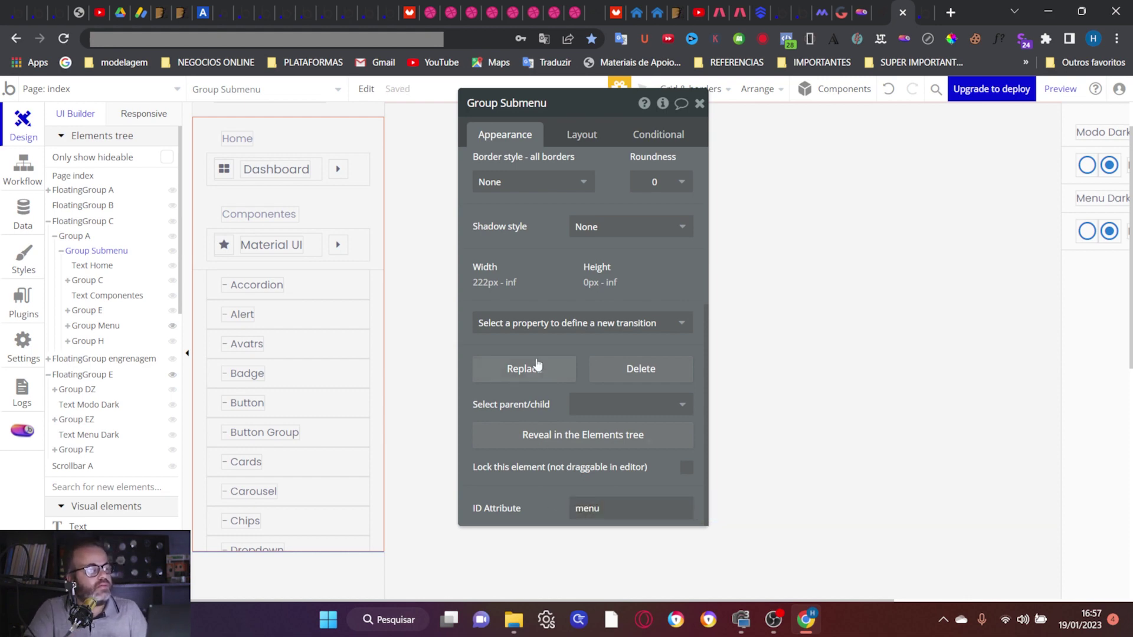
# Step: Set the Background Color of Scrollbar A to #F5F5F5
pyautogui.scroll(2, 404, 229)
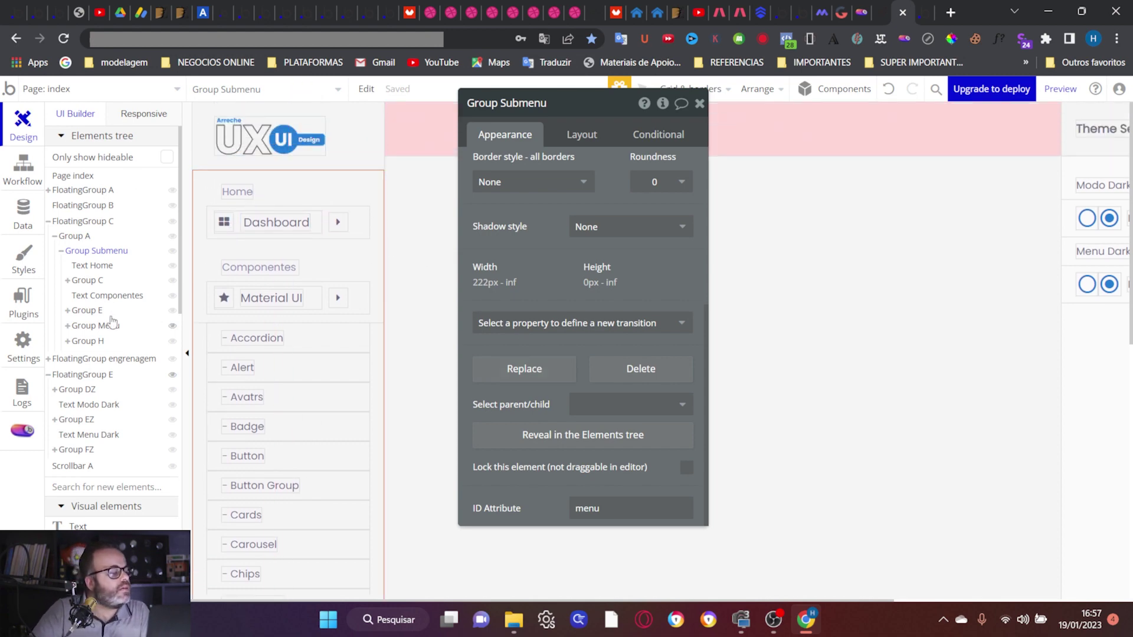
pyautogui.moveTo(104, 334)
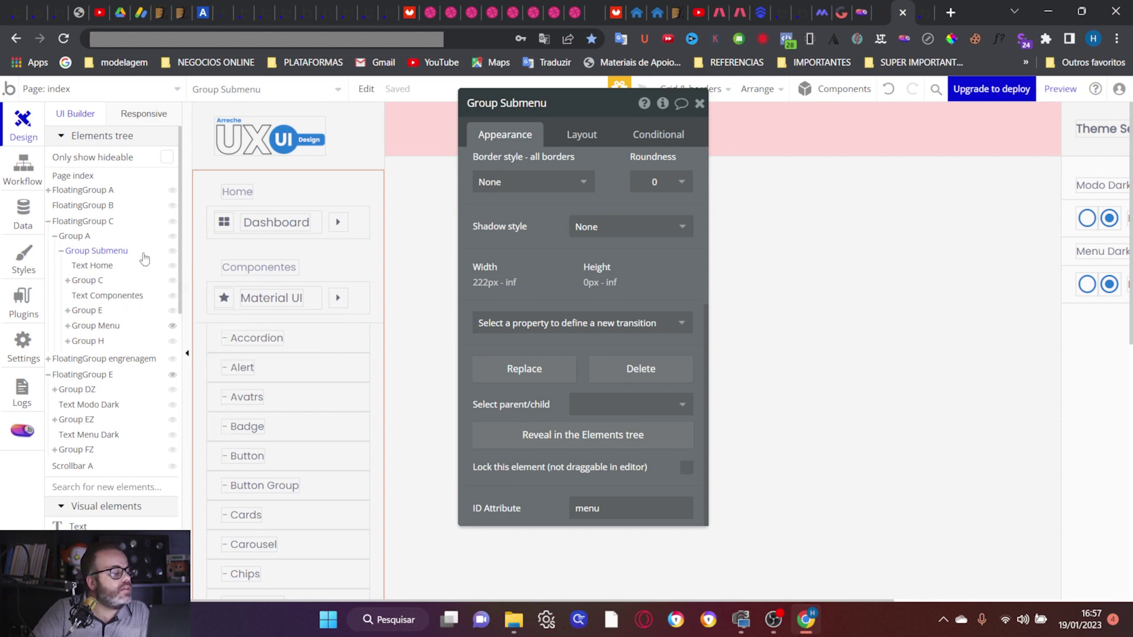
pyautogui.moveTo(118, 273)
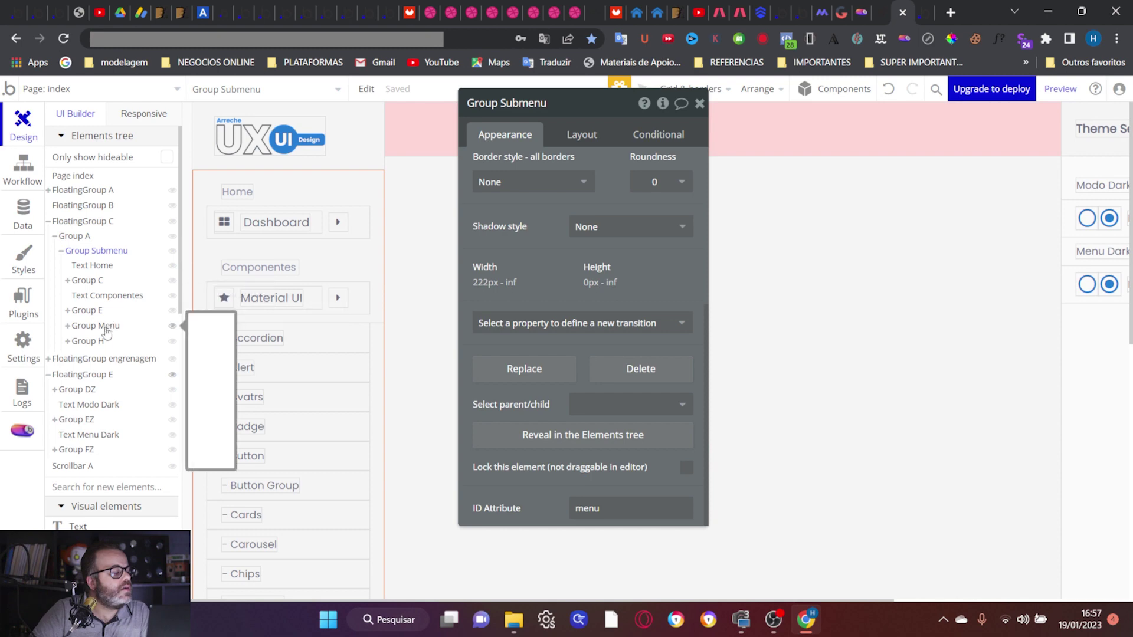
pyautogui.scroll(-3, 107, 334)
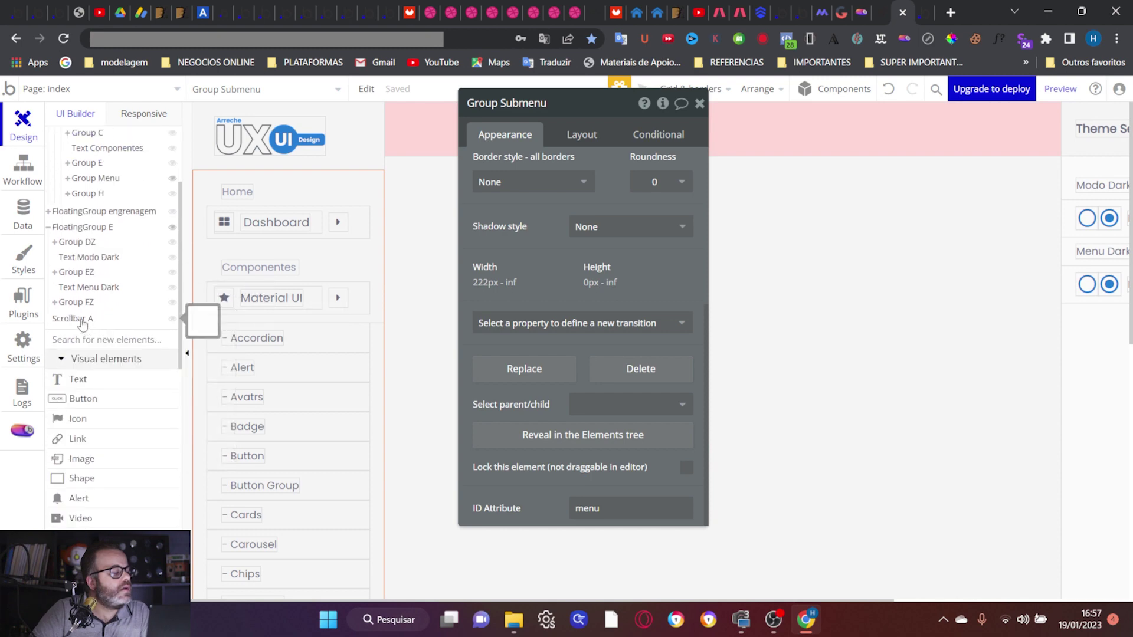
pyautogui.click(79, 319)
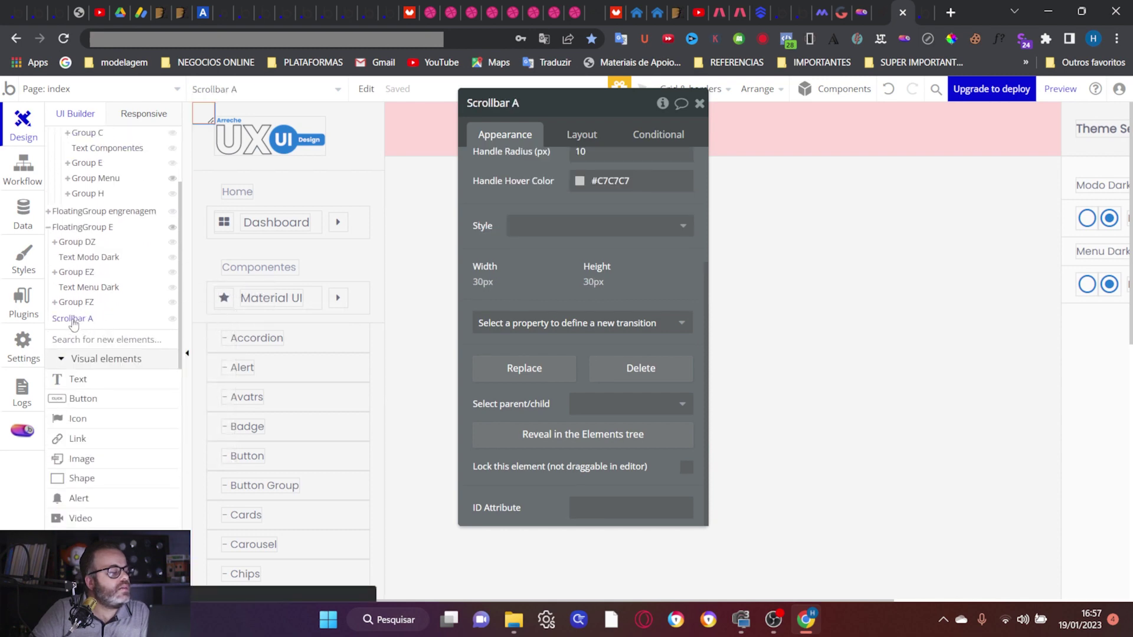
pyautogui.scroll(3, 540, 238)
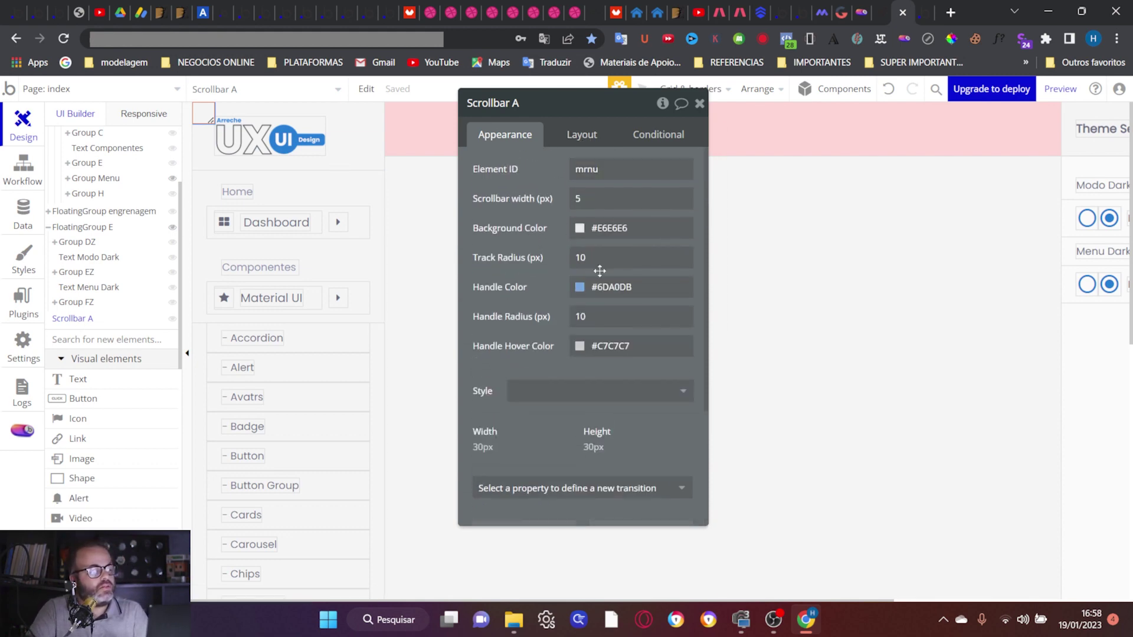
pyautogui.click(616, 231)
pyautogui.write('#F5F5F5')
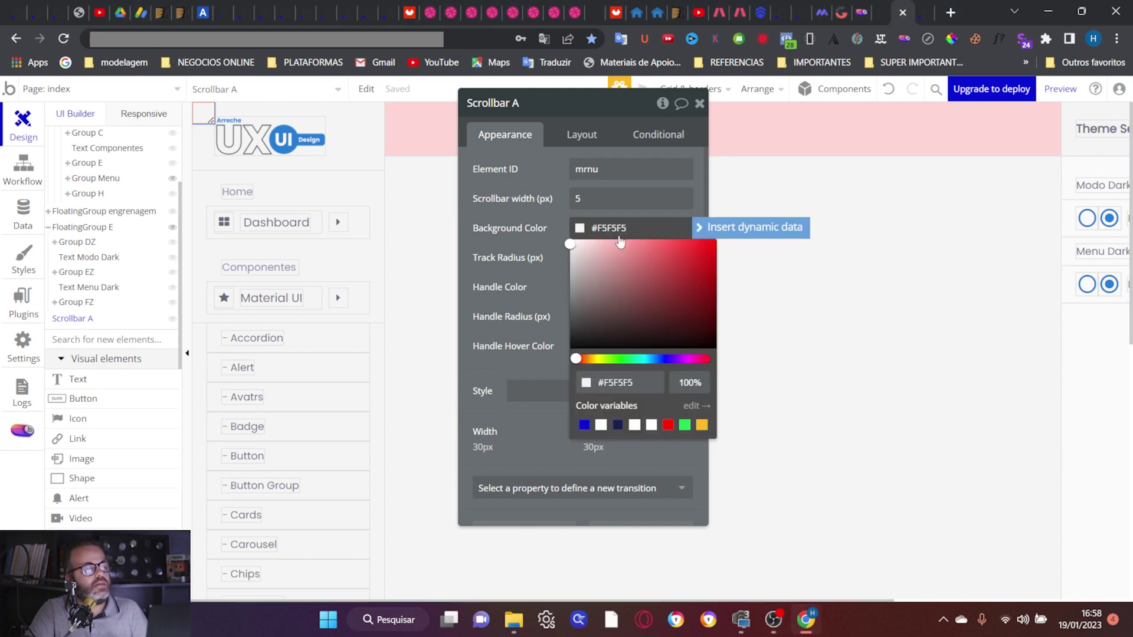
pyautogui.click(518, 237)
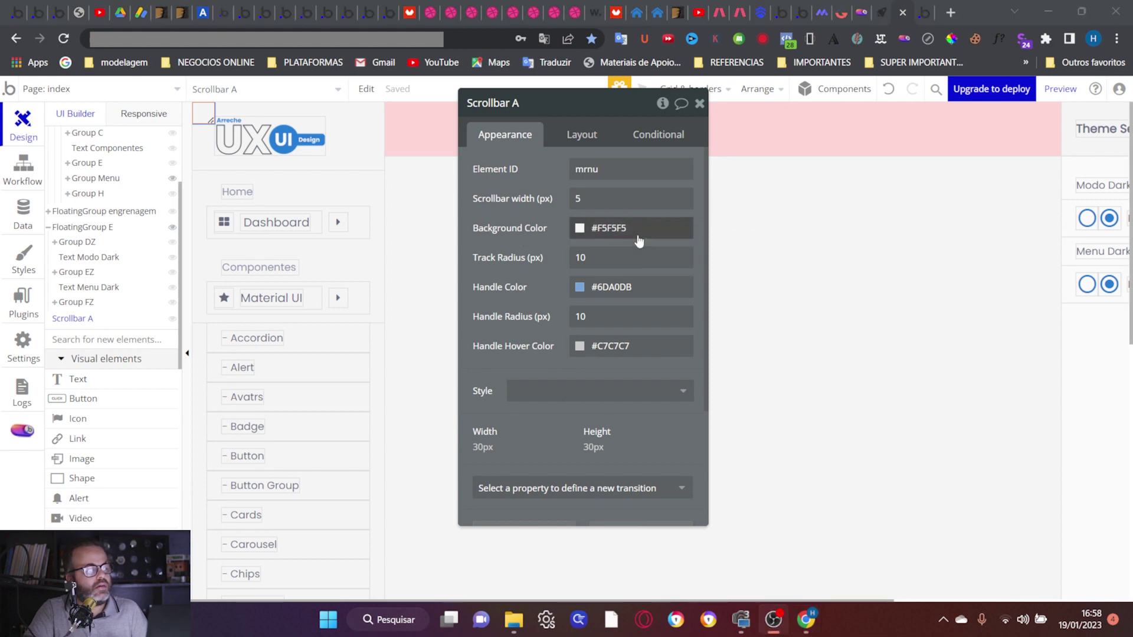
# Step: Set the scrollbar's Handle Color to #6F6F6F and its Handle Hover Color to #828282
pyautogui.click(603, 289)
pyautogui.write('#6F6F6F')
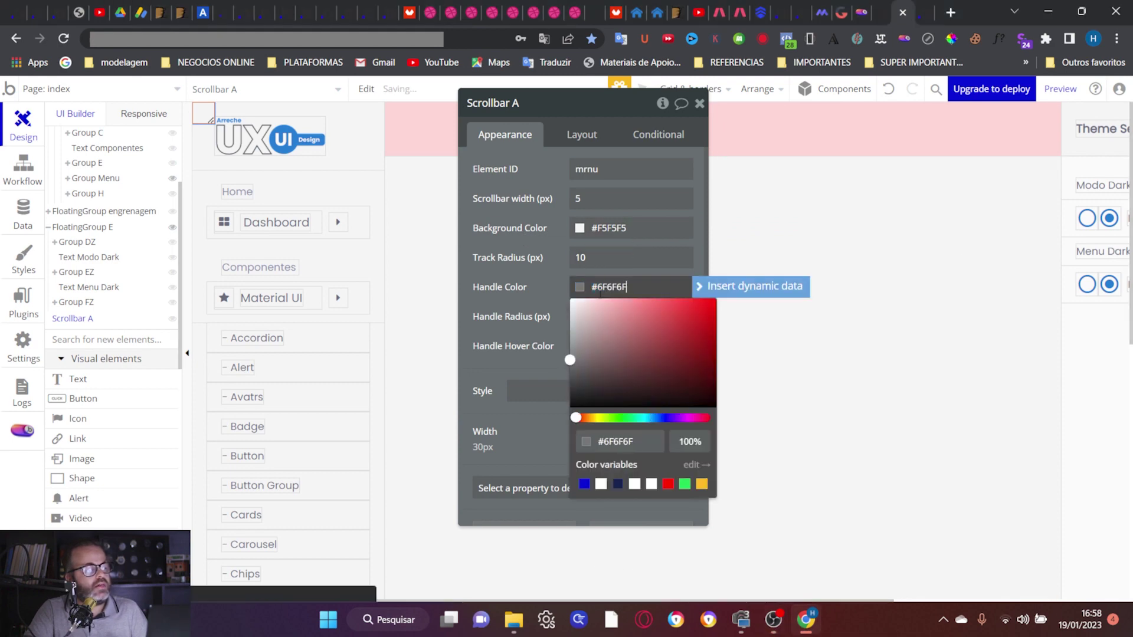
pyautogui.click(535, 308)
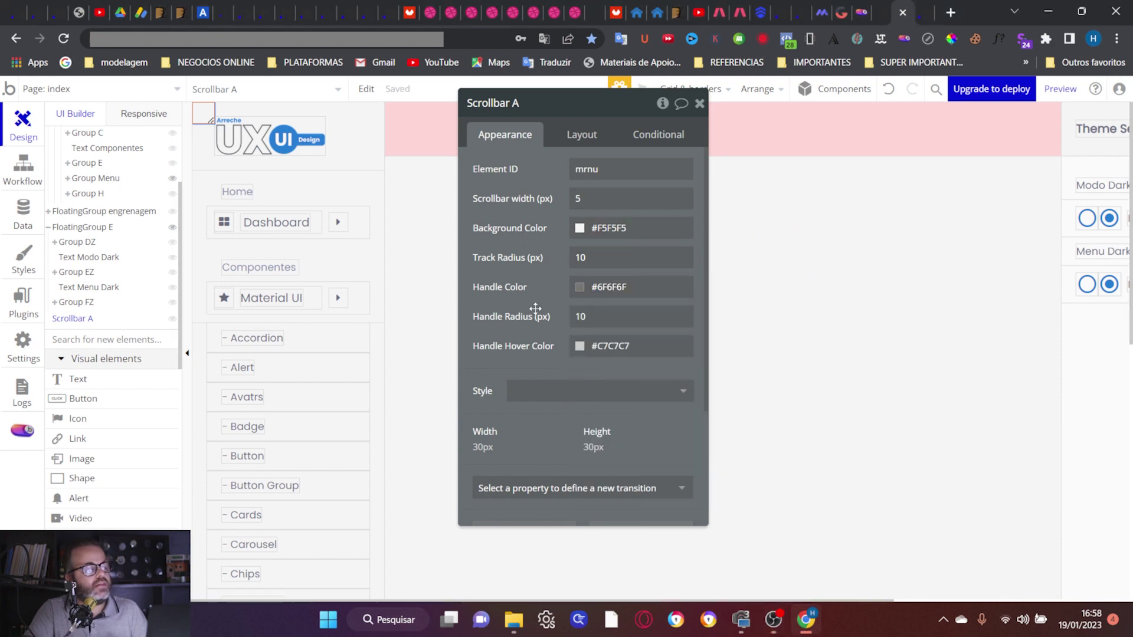
pyautogui.click(607, 351)
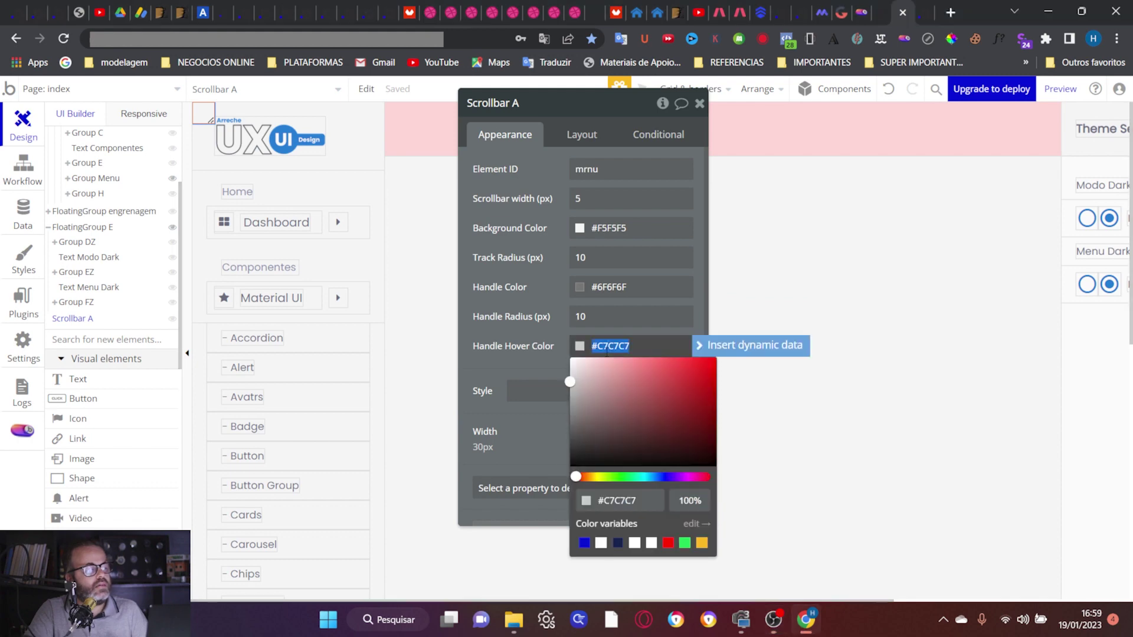
pyautogui.write('#828282')
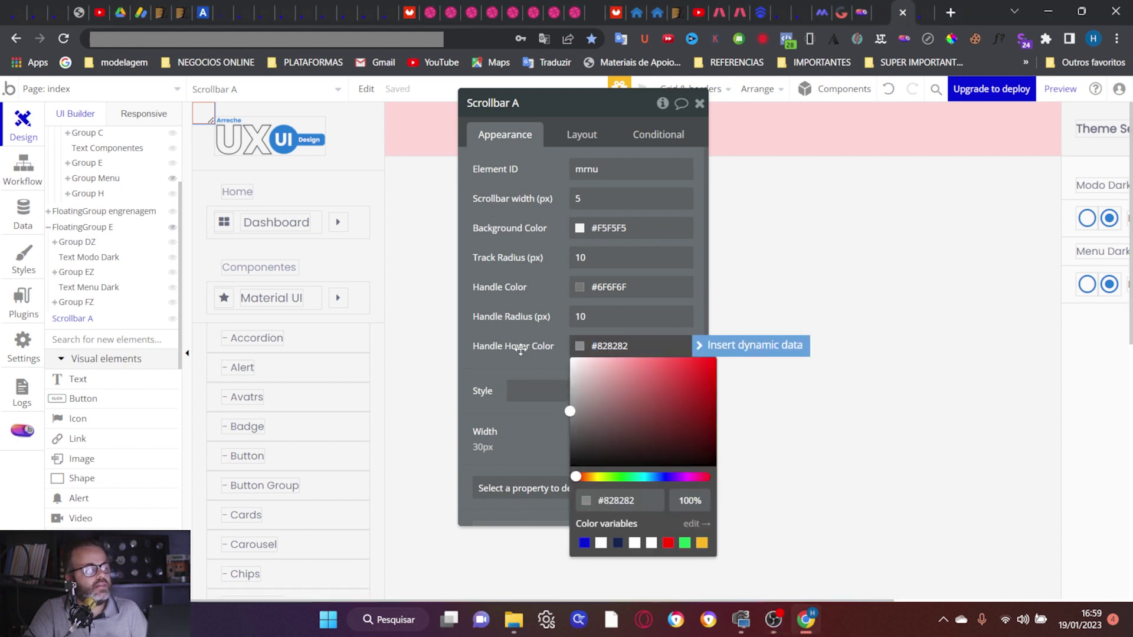
# Step: Set the width of Scrollbar A to 1 px
pyautogui.click(520, 349)
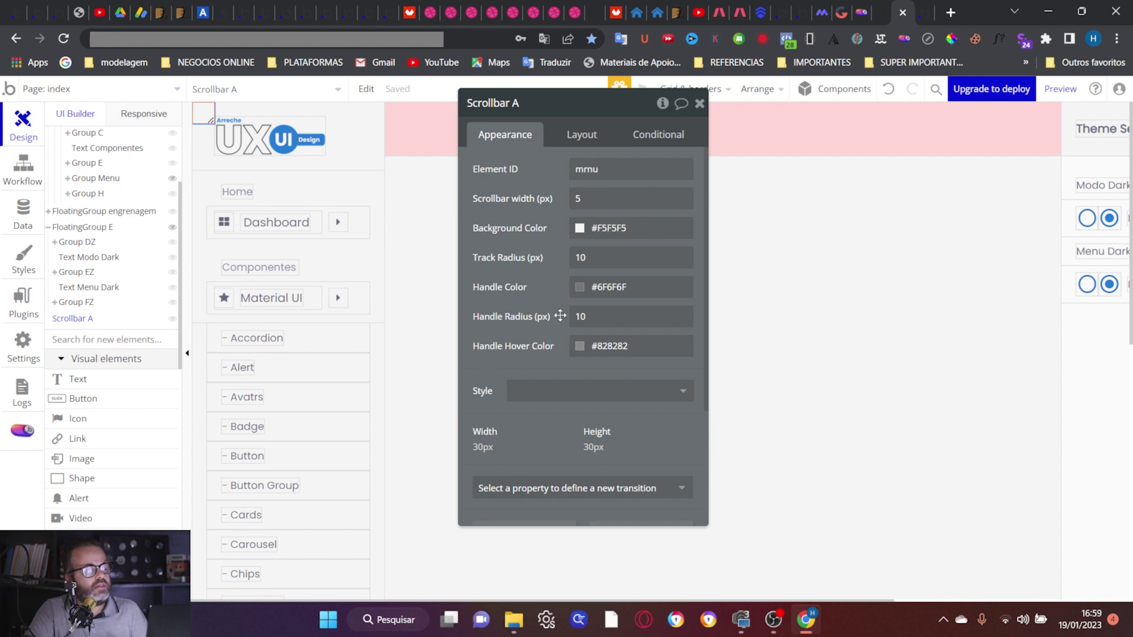
pyautogui.doubleClick(570, 207)
pyautogui.write('1')
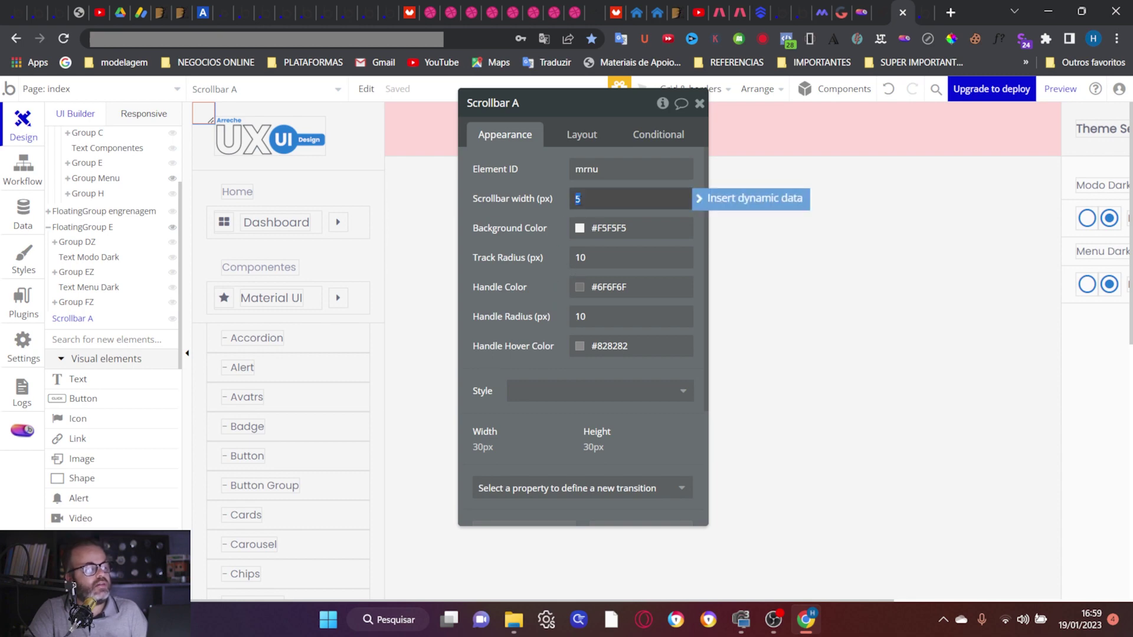
pyautogui.click(519, 215)
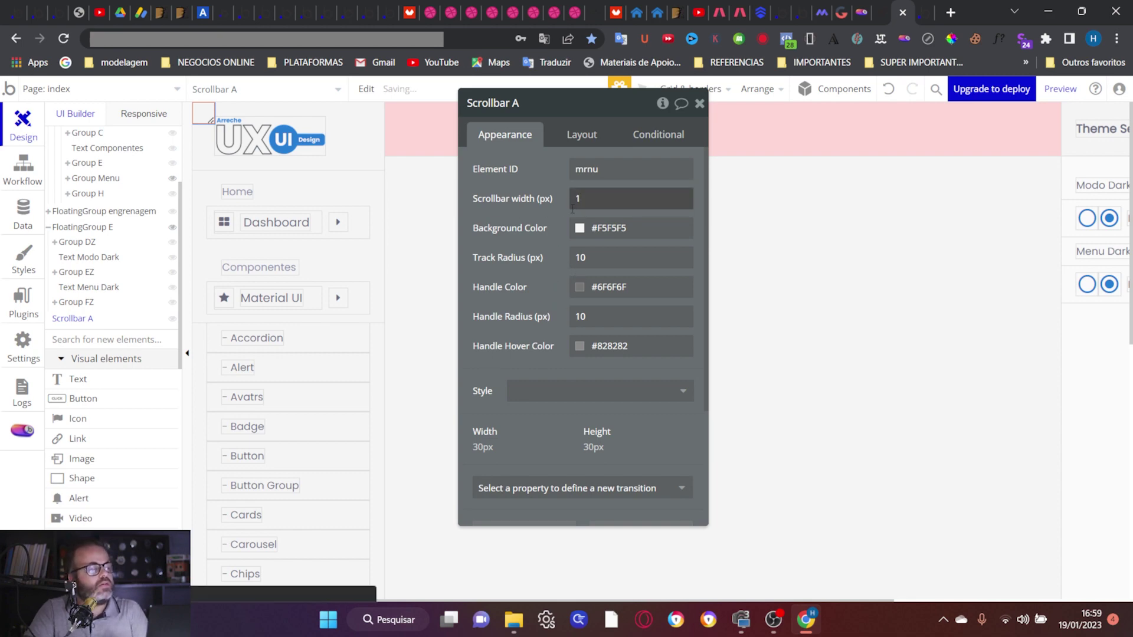
# Step: Preview the index page, expand the Material UI submenu and check the look of its scrollbar
pyautogui.click(1056, 92)
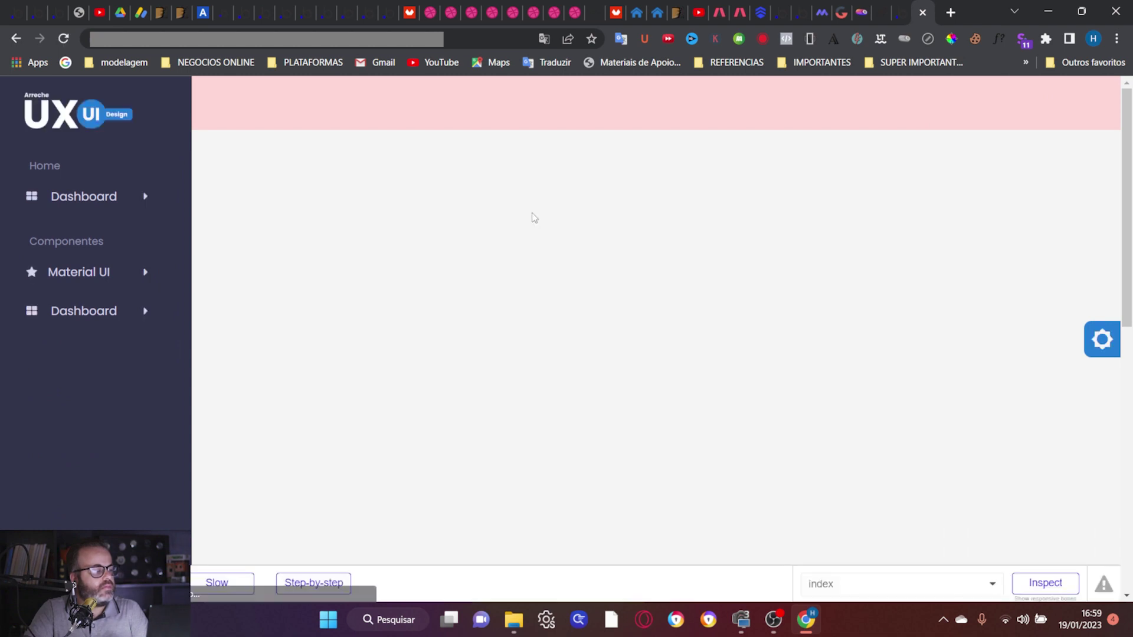
pyautogui.click(131, 278)
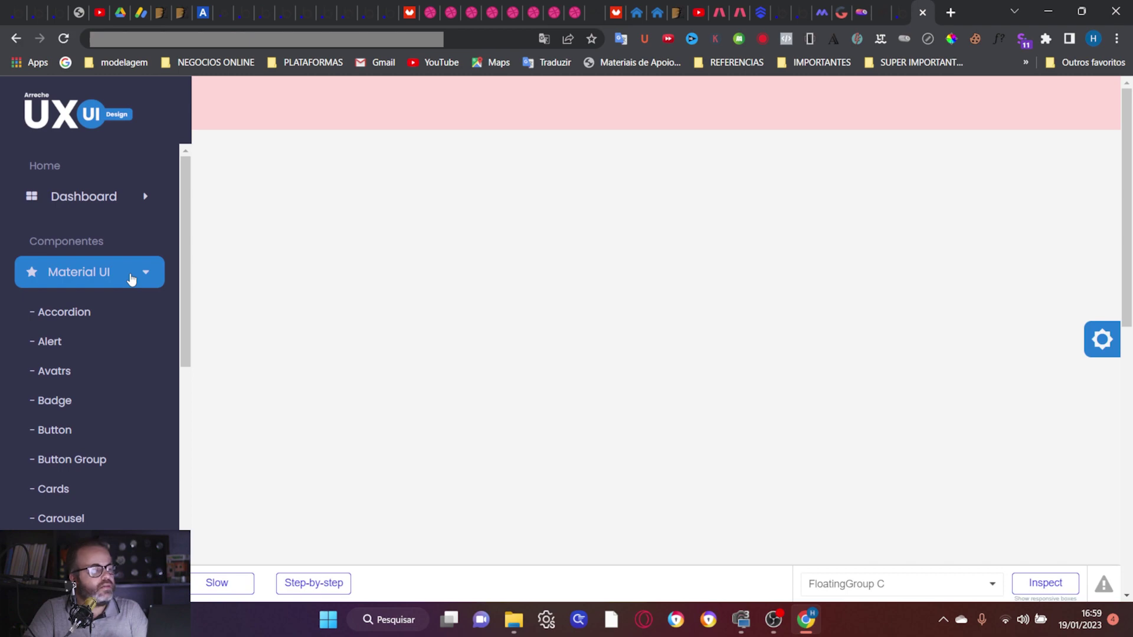
pyautogui.scroll(-3, 129, 278)
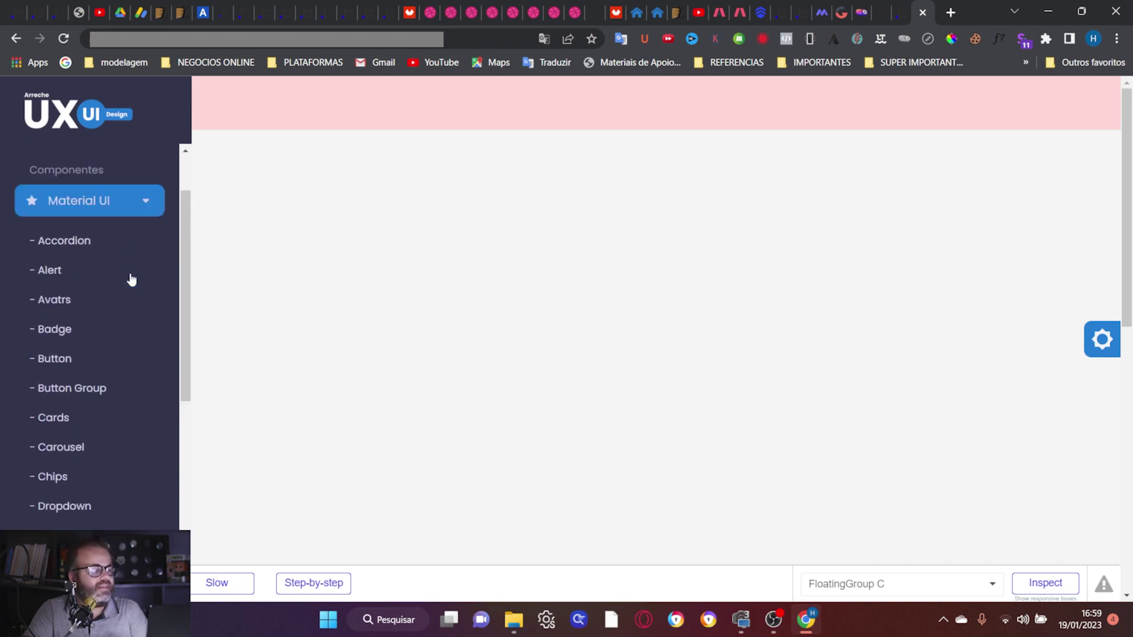
pyautogui.scroll(3, 129, 278)
# Step: Change the Element ID of Scrollbar A to "menu" and check it against the ID Attribute of Group Submenu
pyautogui.click(896, 5)
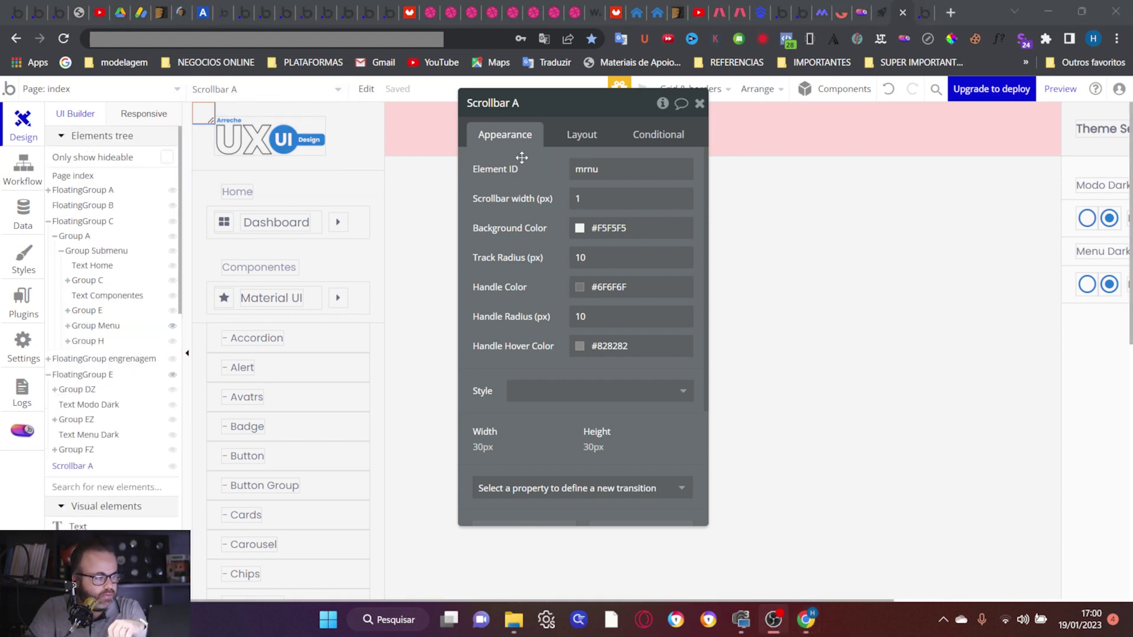
pyautogui.doubleClick(593, 170)
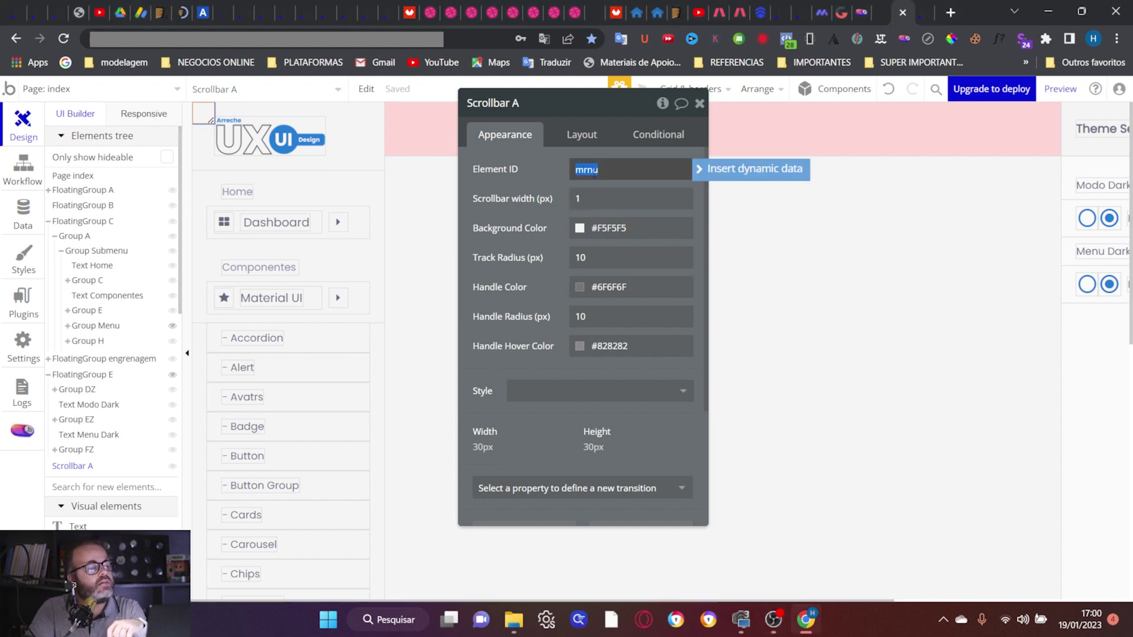
pyautogui.write('men')
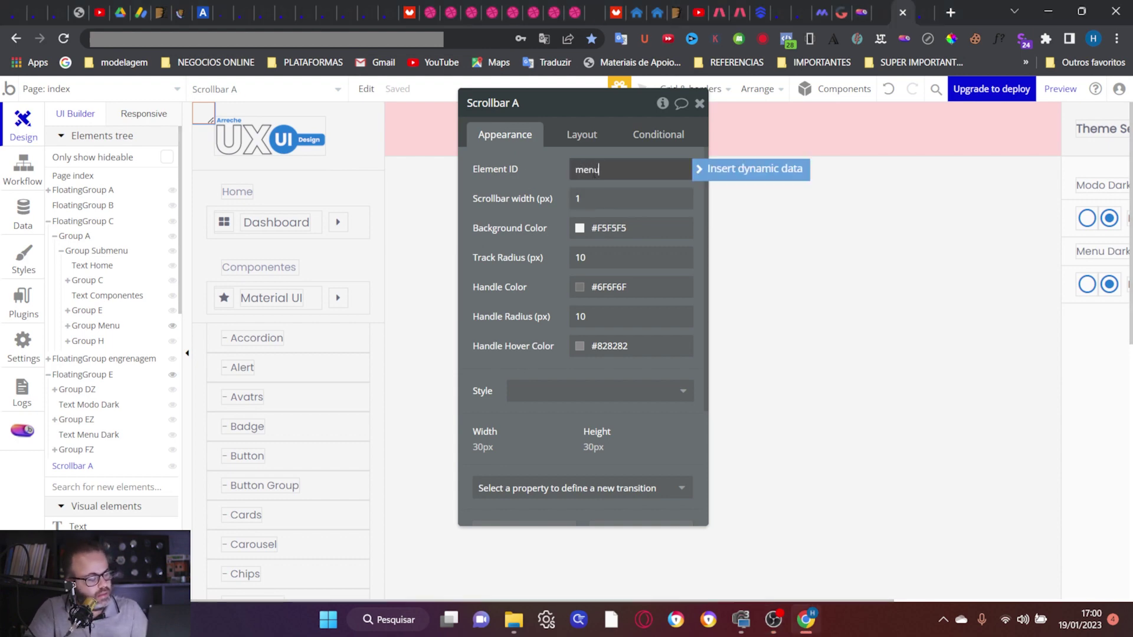
pyautogui.write('u')
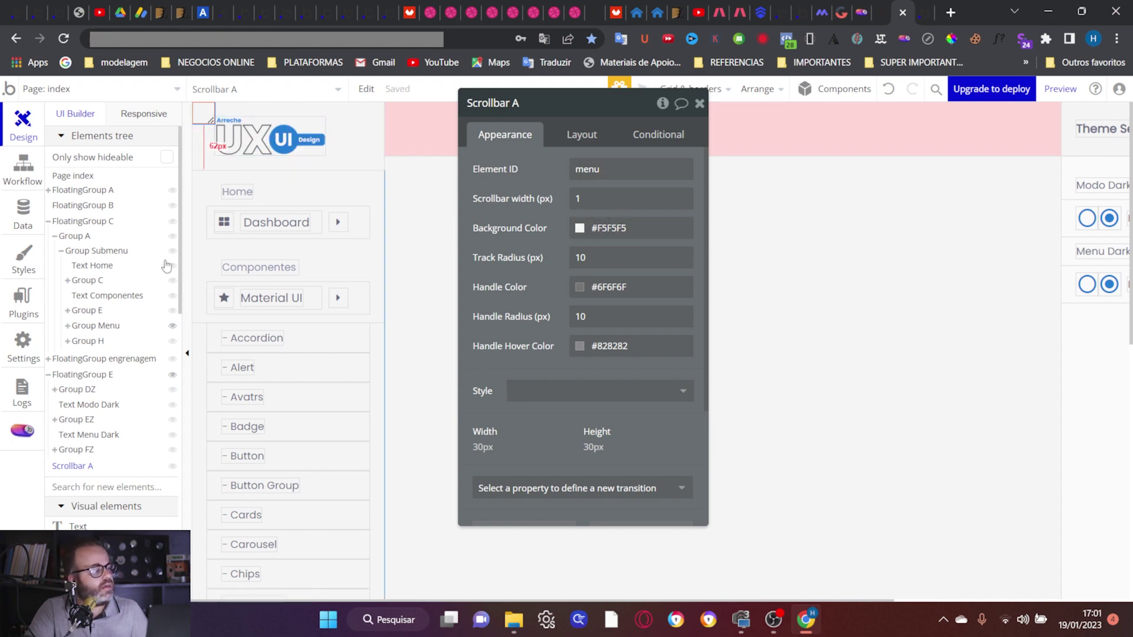
pyautogui.click(109, 252)
pyautogui.scroll(-5, 500, 360)
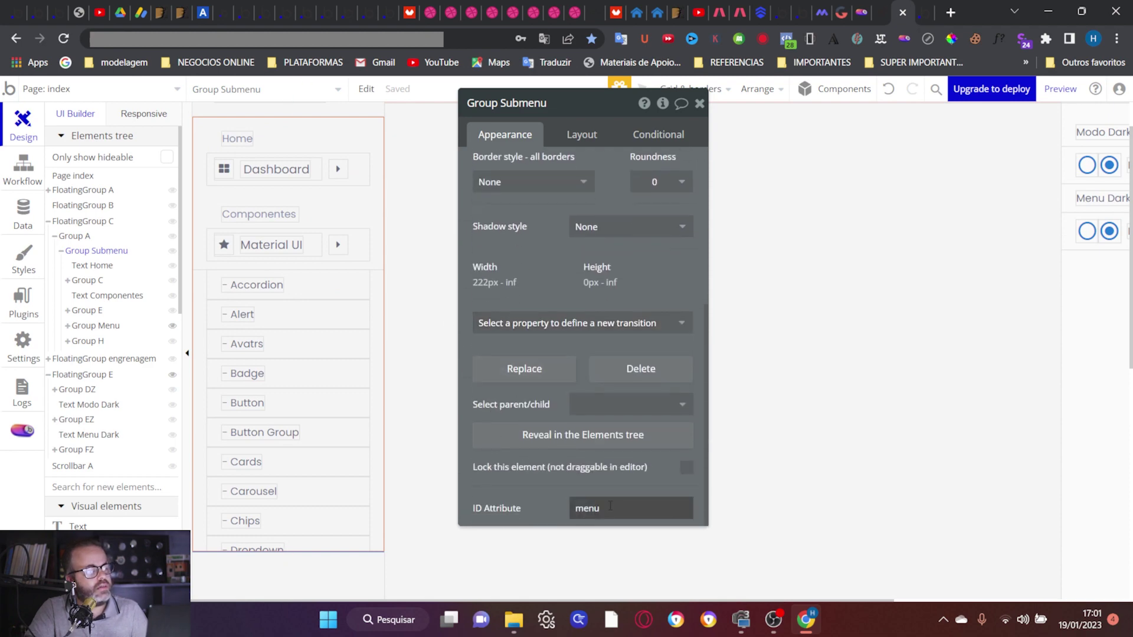
# Step: Preview the page again and examine the scrollbar of the expanded Material UI submenu on the dark menu
pyautogui.click(1060, 89)
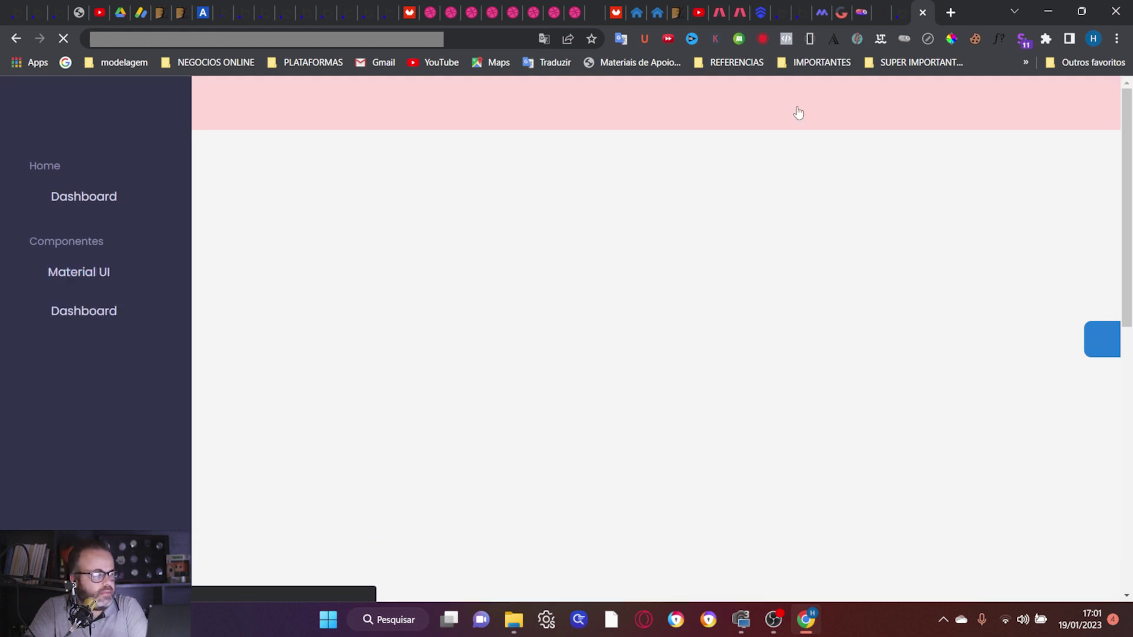
pyautogui.click(108, 277)
pyautogui.scroll(-5, 146, 331)
pyautogui.scroll(3, 146, 335)
pyautogui.scroll(3, 147, 334)
pyautogui.scroll(-5, 147, 334)
pyautogui.scroll(5, 147, 334)
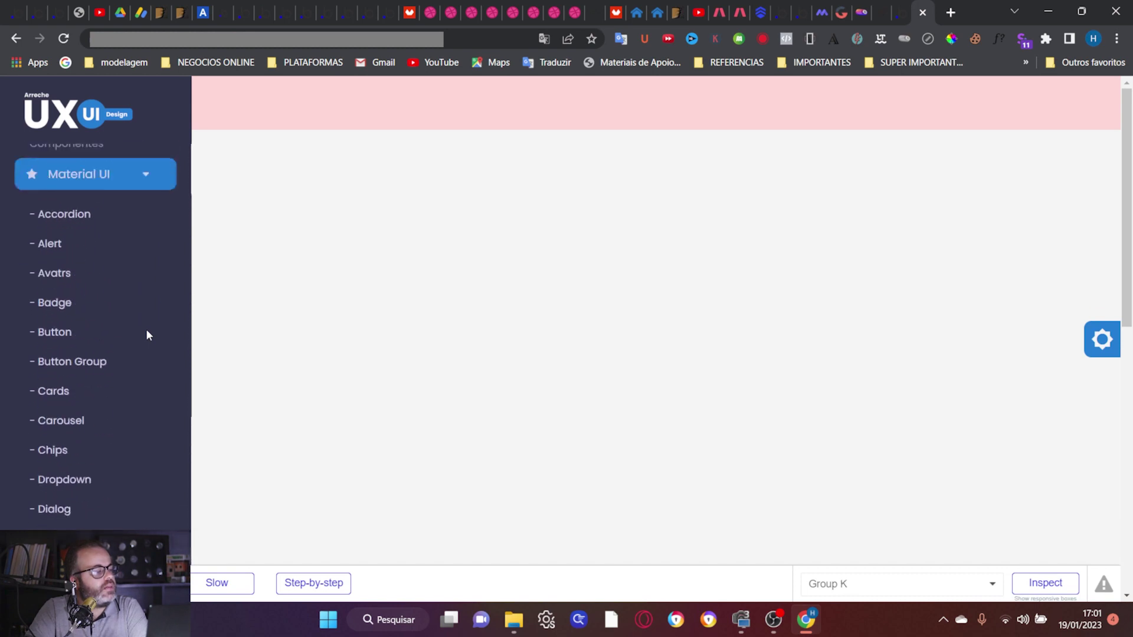
pyautogui.scroll(-5, 147, 332)
pyautogui.scroll(5, 147, 332)
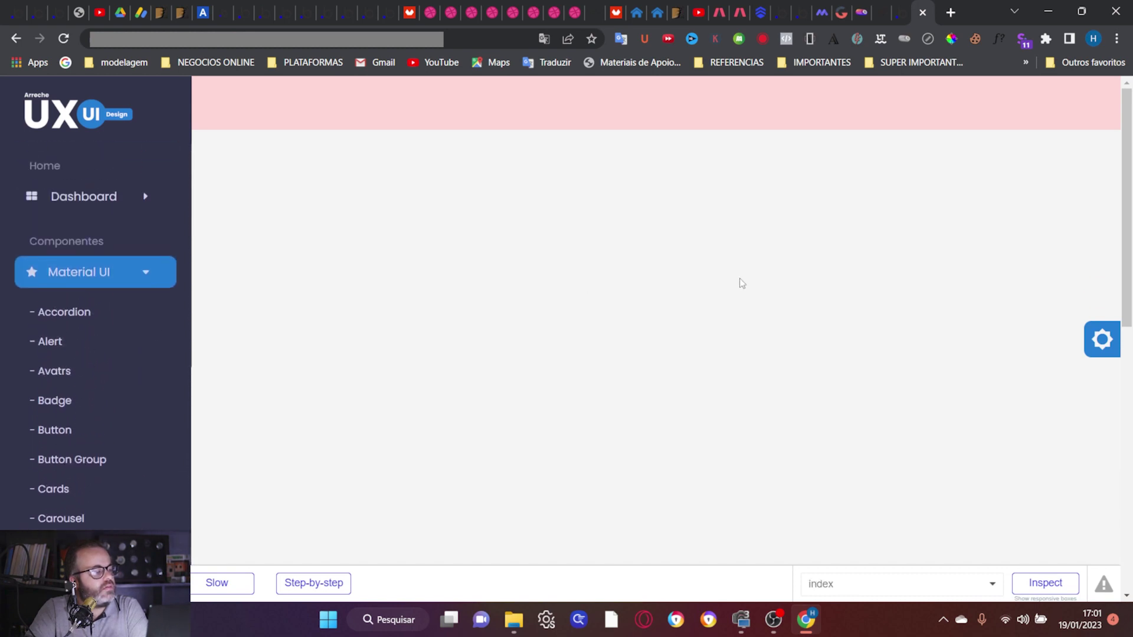
# Step: Switch Menu Dark to Não in the preview's Theme Settings and examine the submenu scrollbar on the light menu
pyautogui.click(1101, 339)
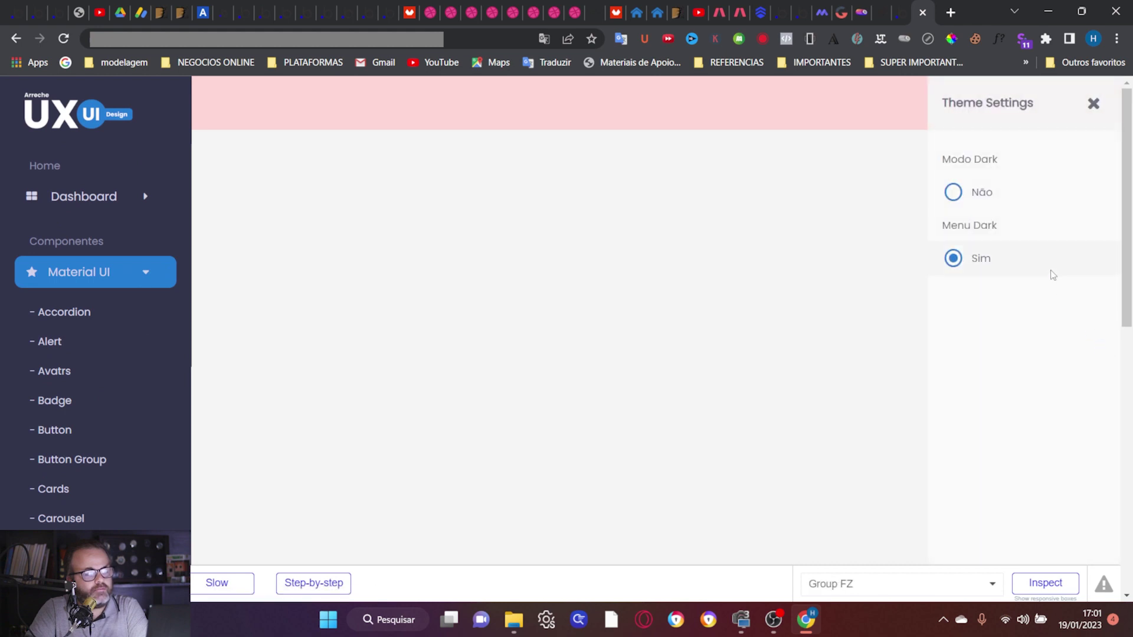
pyautogui.click(974, 258)
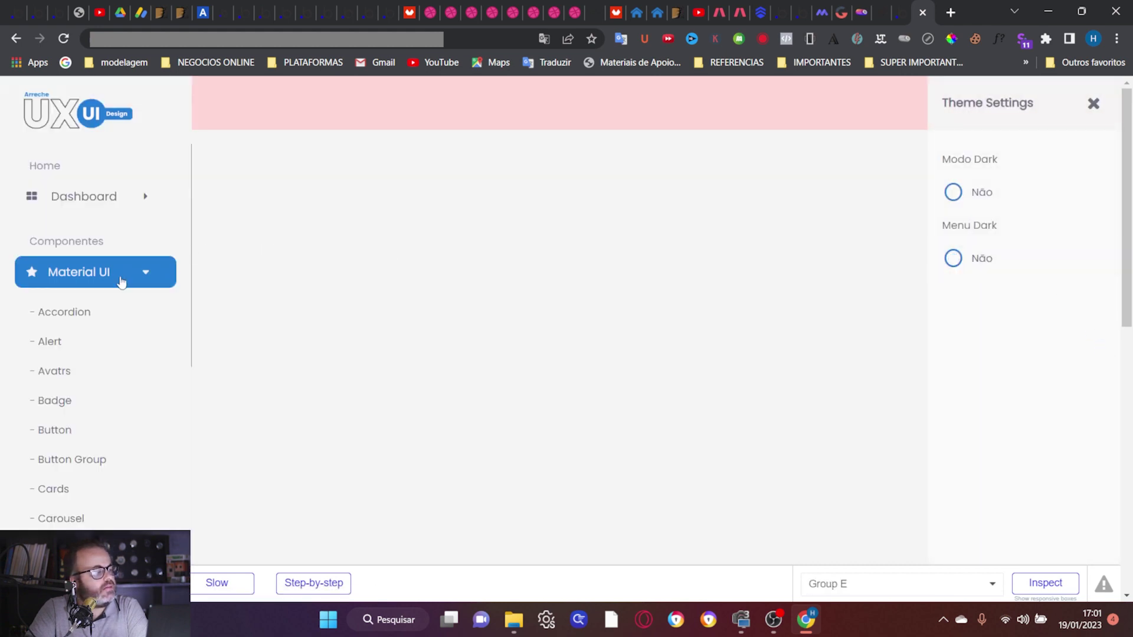
pyautogui.click(137, 280)
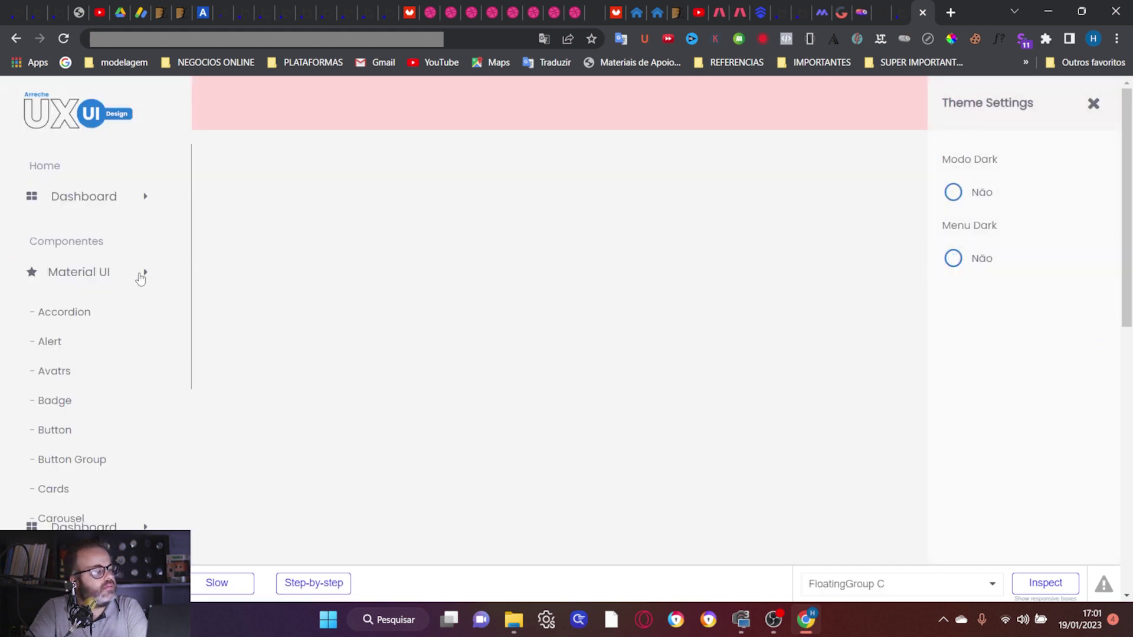
pyautogui.click(139, 277)
pyautogui.scroll(-6, 135, 313)
pyautogui.scroll(7, 132, 311)
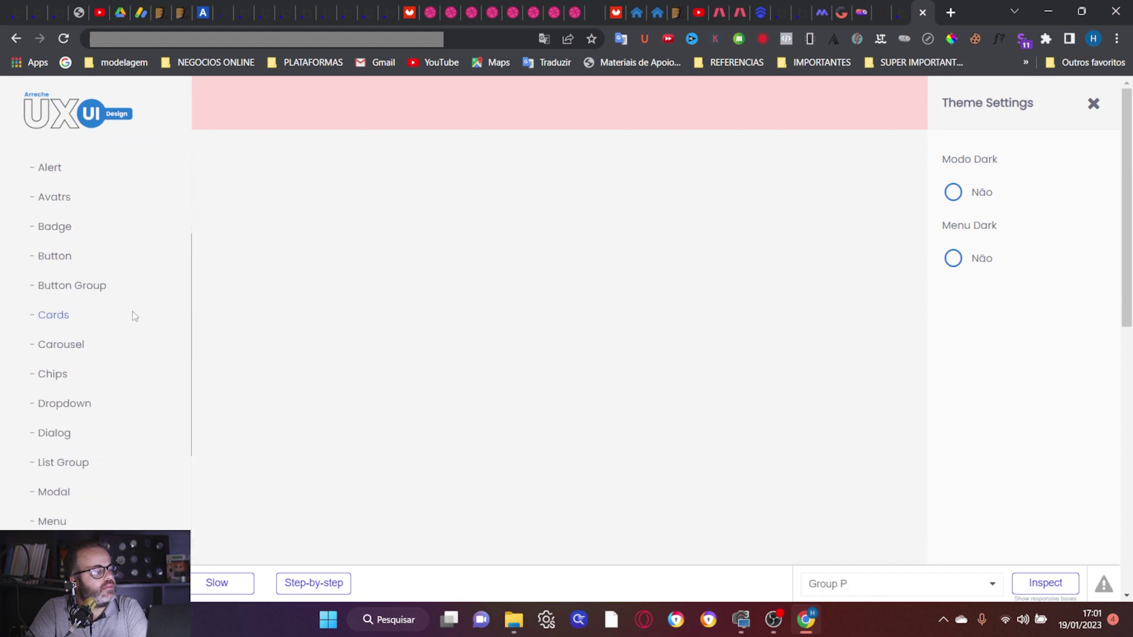
pyautogui.scroll(-7, 132, 311)
pyautogui.scroll(2, 132, 310)
pyautogui.scroll(4, 133, 313)
pyautogui.scroll(-7, 133, 313)
pyautogui.scroll(7, 133, 312)
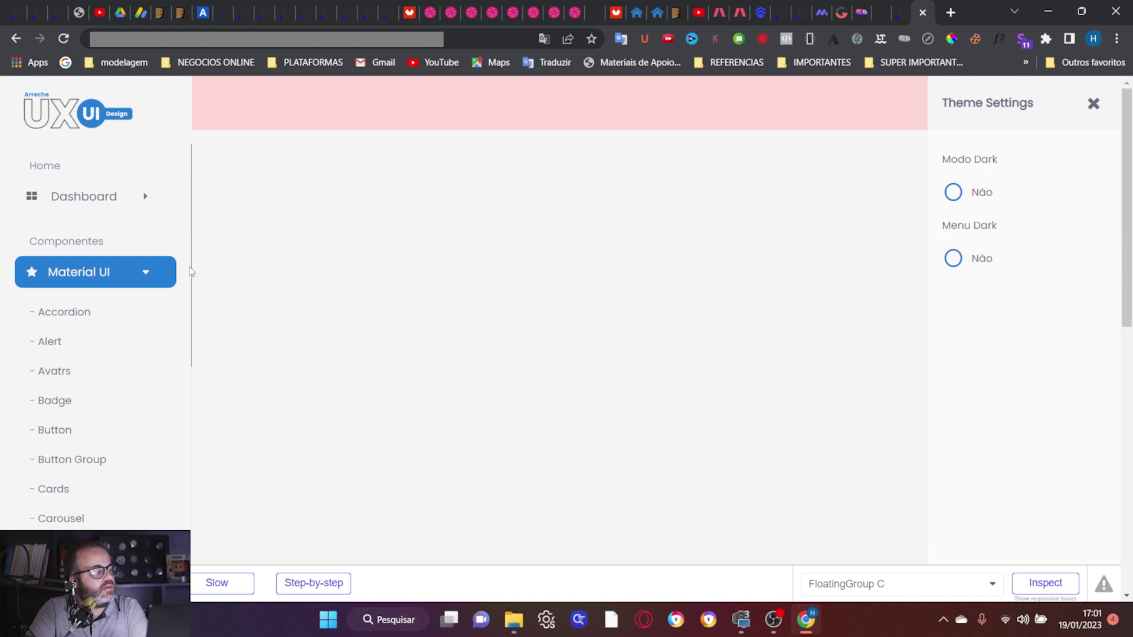
pyautogui.scroll(-7, 104, 294)
pyautogui.scroll(7, 103, 294)
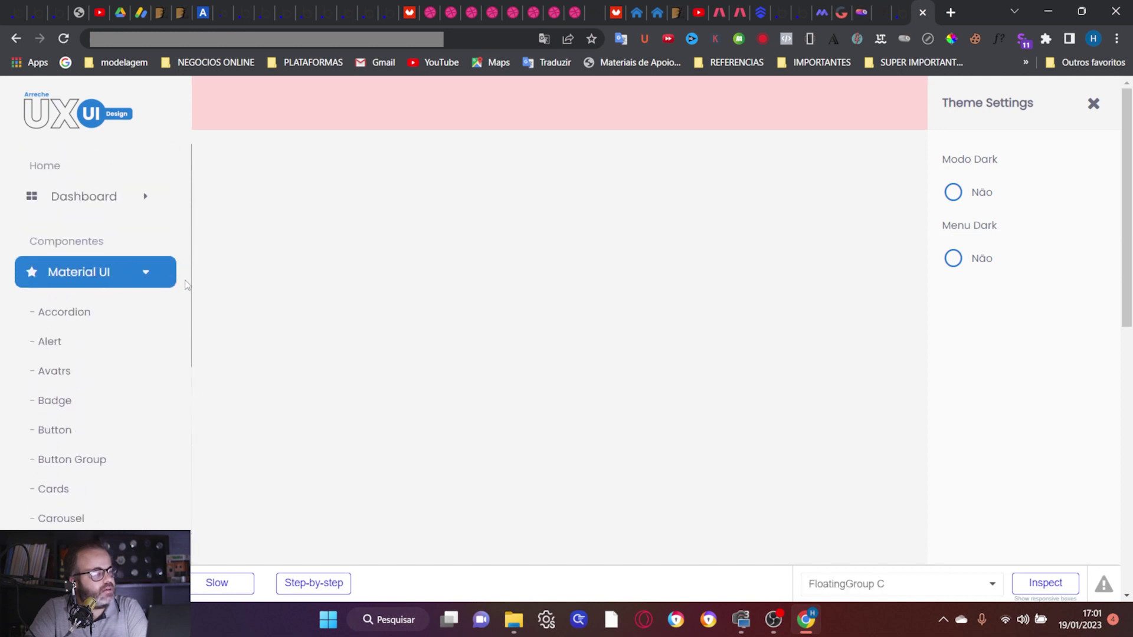
# Step: Switch Menu Dark back to Sim and check how visible the submenu scrollbar is against the dark menu
pyautogui.click(953, 259)
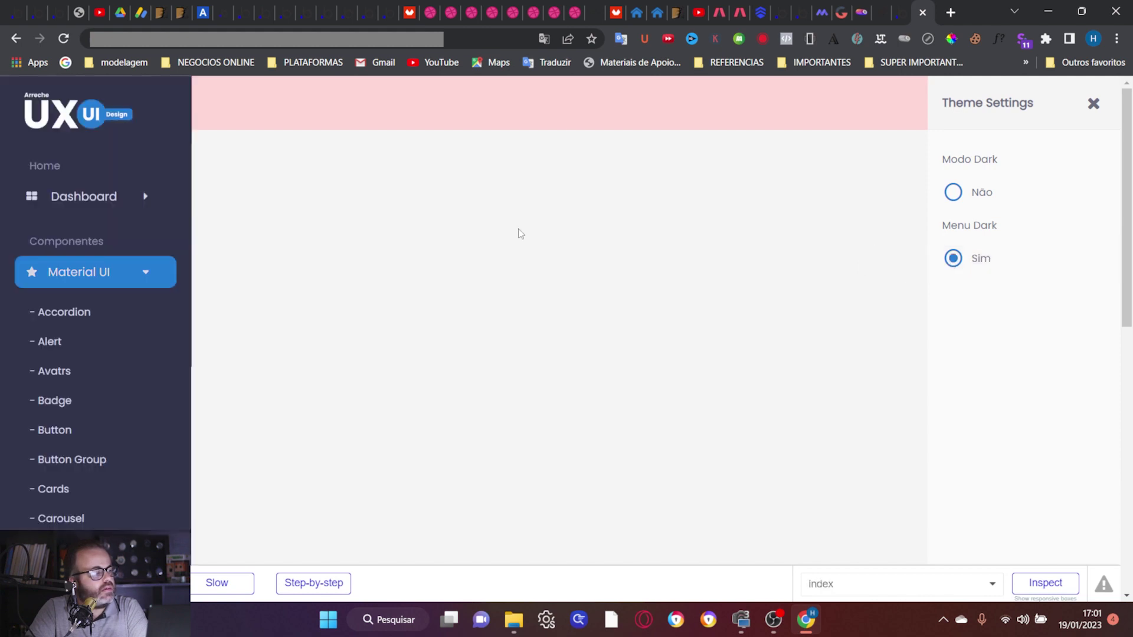
pyautogui.scroll(-7, 144, 276)
pyautogui.scroll(6, 143, 276)
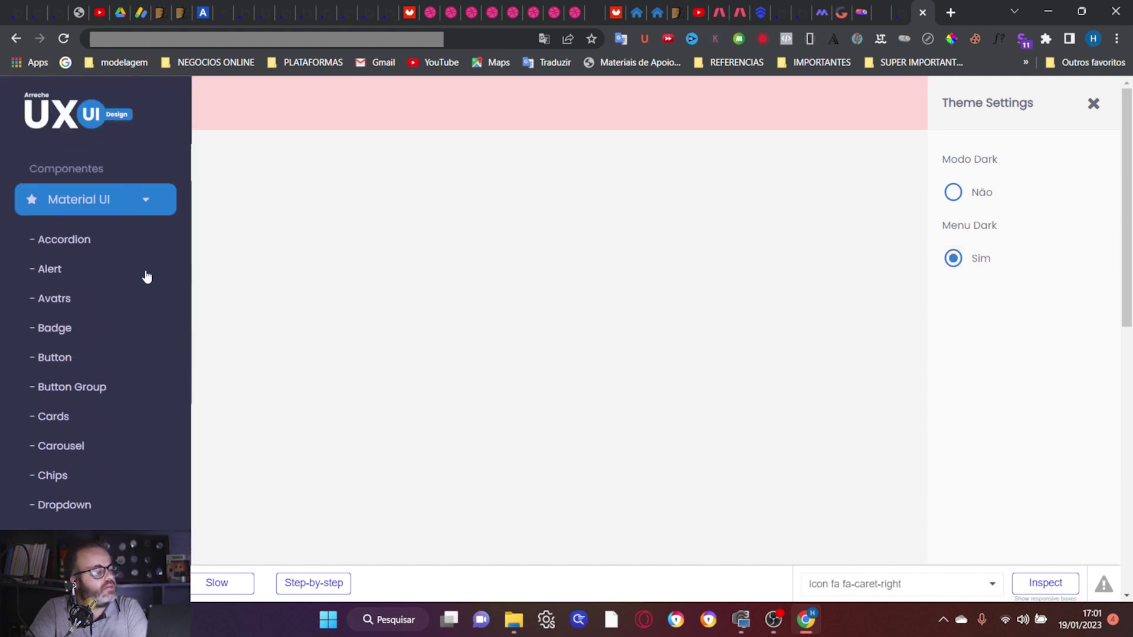
pyautogui.scroll(-5, 145, 278)
pyautogui.scroll(7, 144, 278)
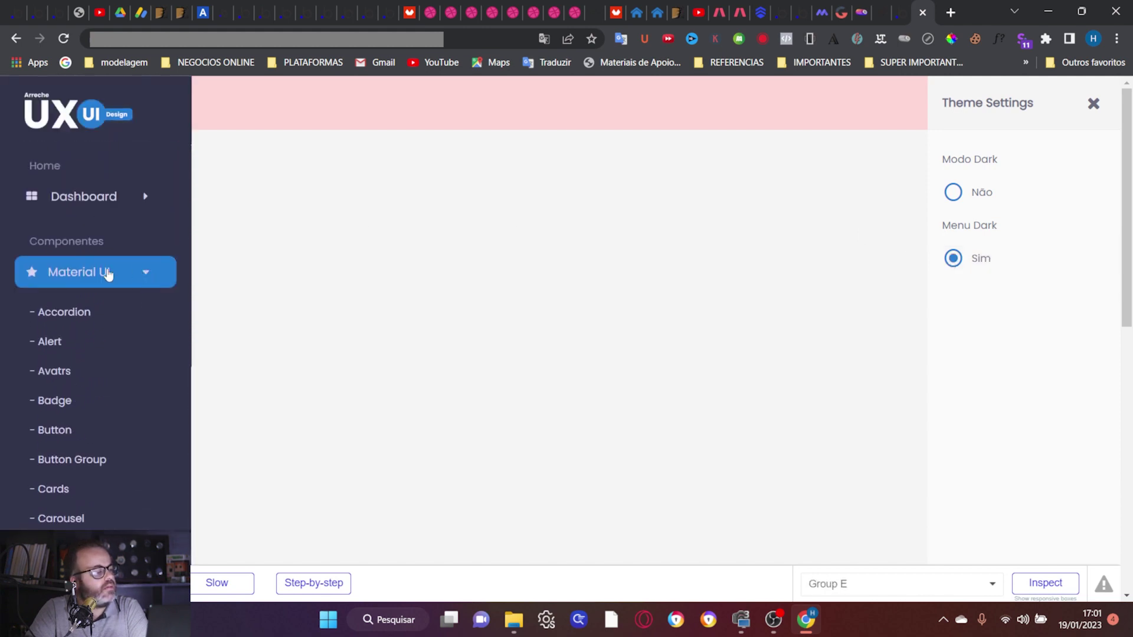
pyautogui.scroll(-6, 67, 289)
pyautogui.scroll(6, 68, 289)
# Step: Set the width of Scrollbar A to 5 px in the page editor
pyautogui.click(902, 7)
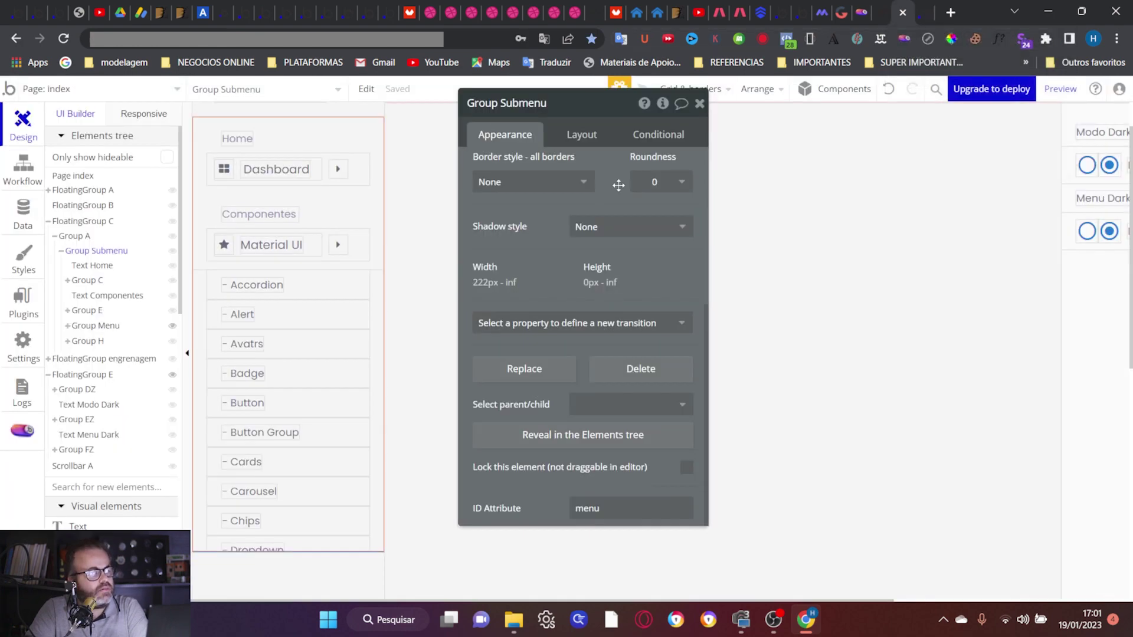
pyautogui.click(89, 467)
pyautogui.scroll(3, 506, 218)
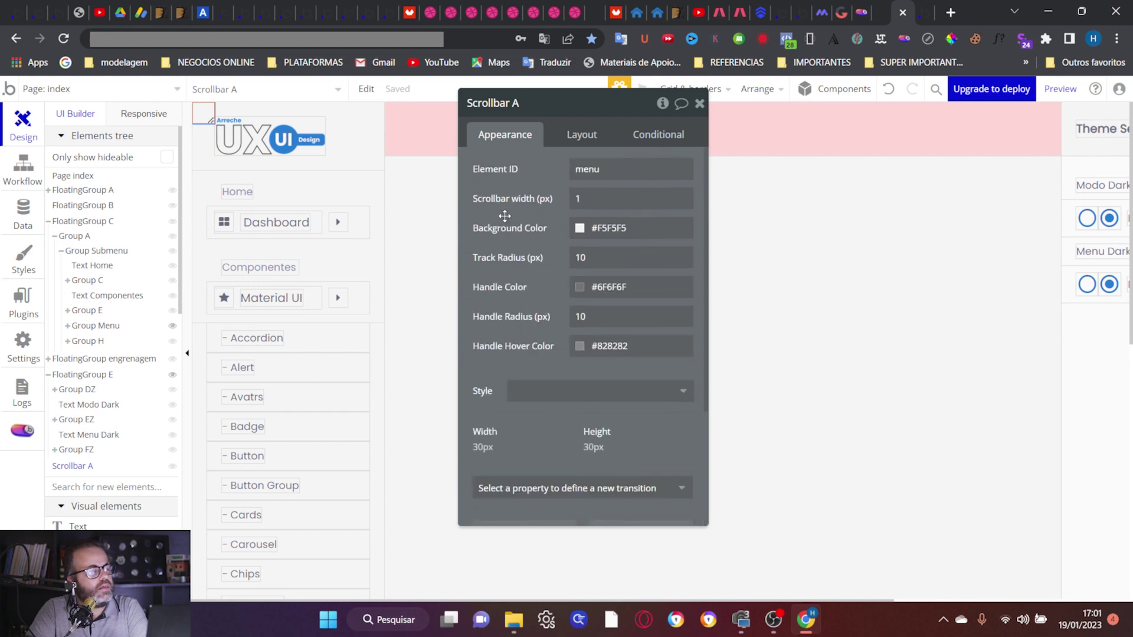
pyautogui.click(608, 198)
pyautogui.press('BackSpace')
pyautogui.write('5')
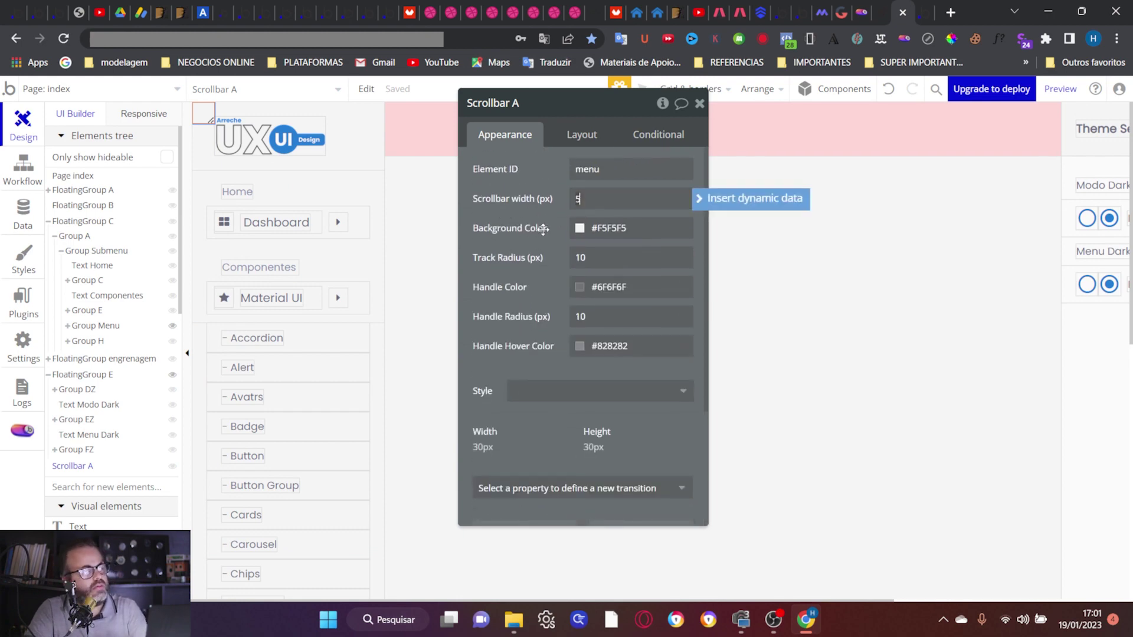
# Step: Preview the page with the wider scrollbar and test it in the expanded Material UI submenu of the dark menu
pyautogui.click(1060, 90)
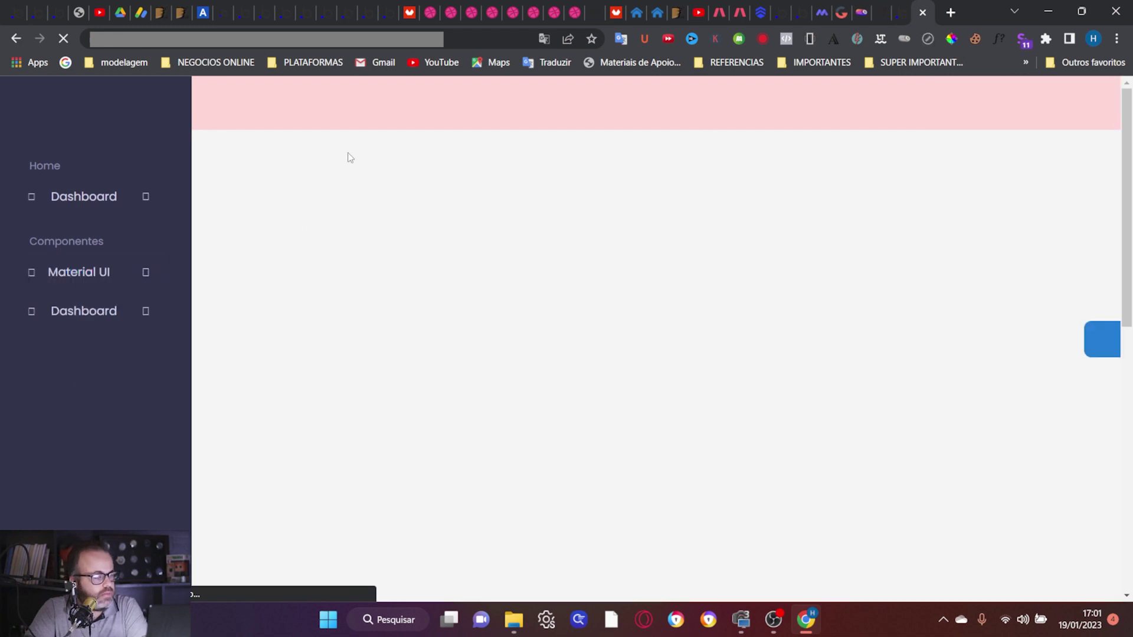
pyautogui.click(89, 277)
pyautogui.click(279, 106)
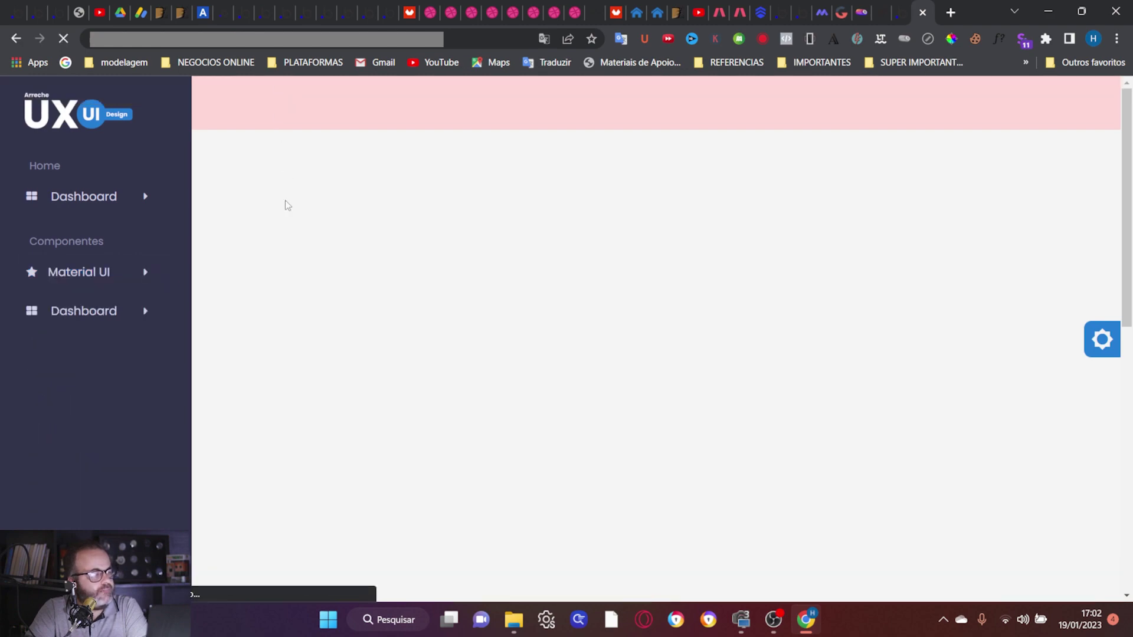
pyautogui.click(111, 277)
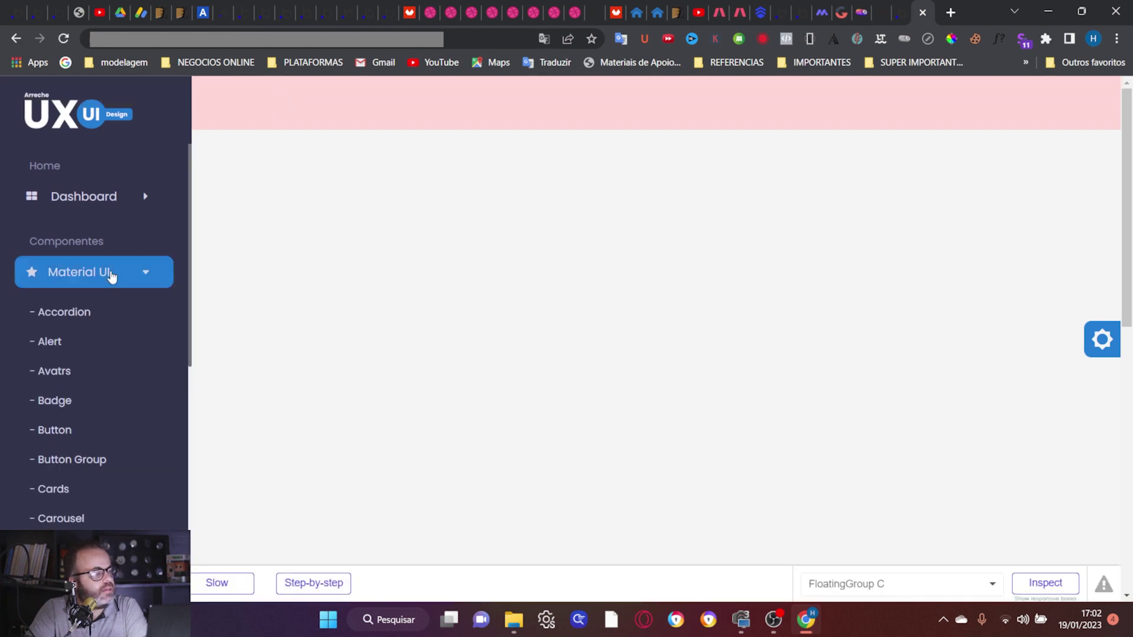
pyautogui.scroll(-3, 134, 281)
pyautogui.scroll(3, 134, 281)
pyautogui.scroll(-6, 136, 282)
pyautogui.scroll(6, 135, 282)
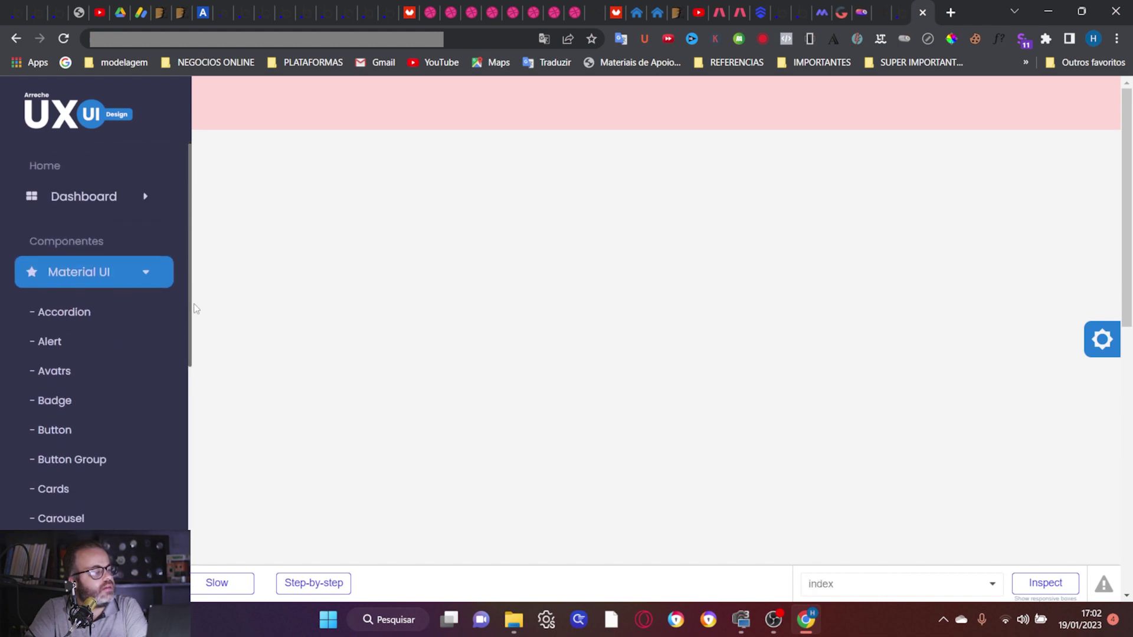
pyautogui.scroll(-6, 119, 302)
pyautogui.scroll(6, 118, 303)
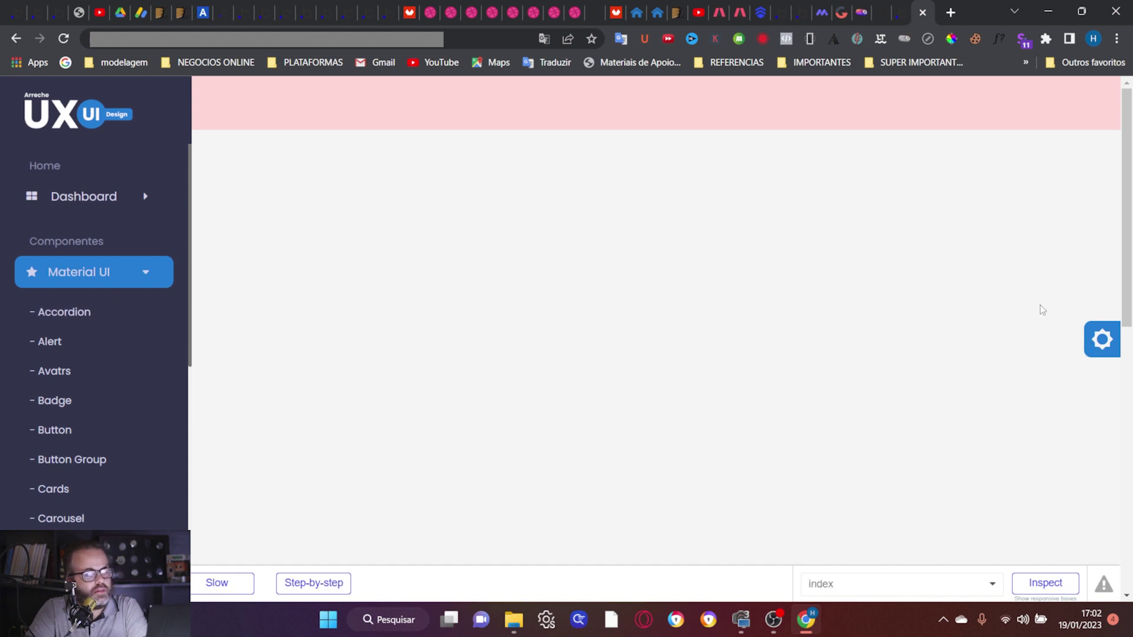
# Step: Switch the previewed menu to light by setting Menu Dark to Não and test the wider submenu scrollbar
pyautogui.click(1103, 345)
pyautogui.click(953, 258)
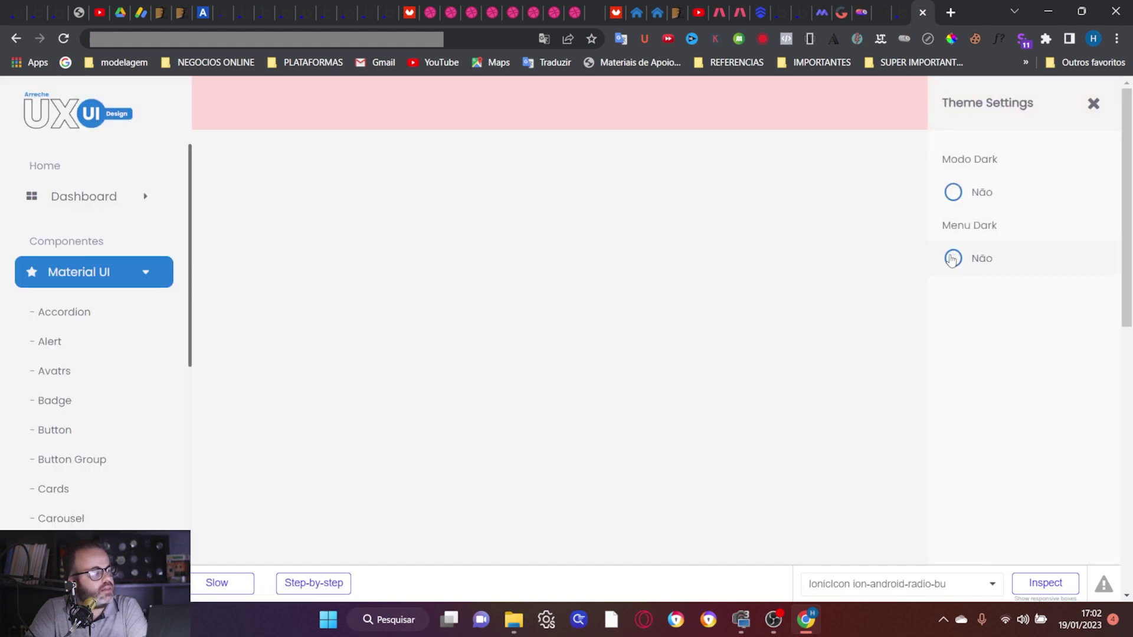
pyautogui.scroll(-5, 154, 287)
pyautogui.scroll(5, 154, 287)
pyautogui.scroll(-8, 154, 287)
pyautogui.scroll(8, 154, 286)
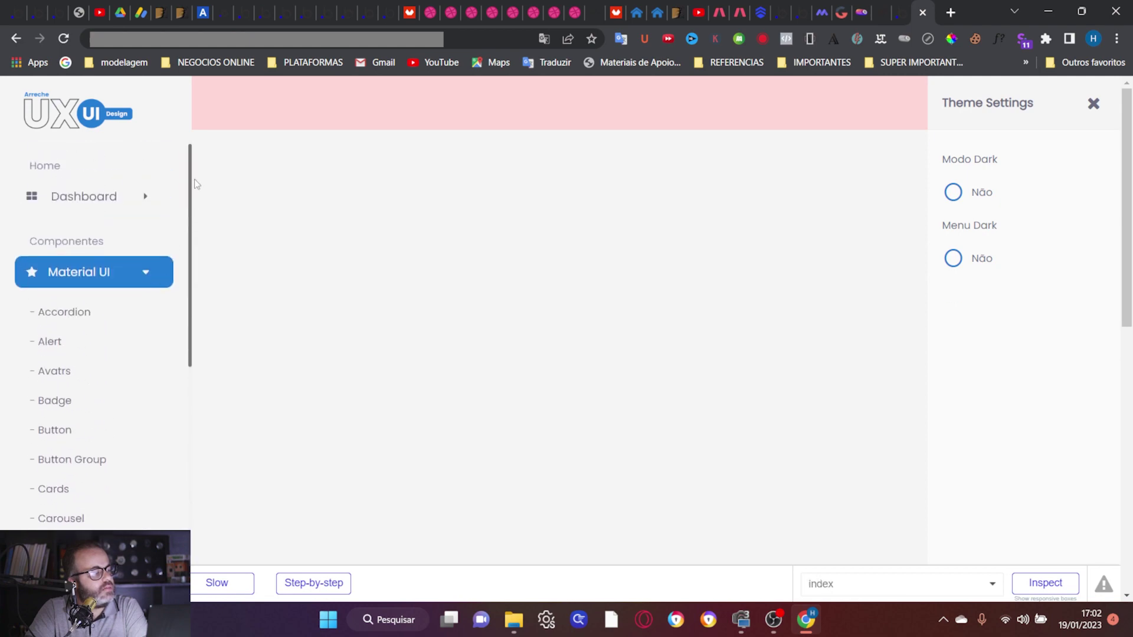
# Step: Lighten the handle color of Scrollbar A to #AEAEAE in the page editor
pyautogui.click(897, 11)
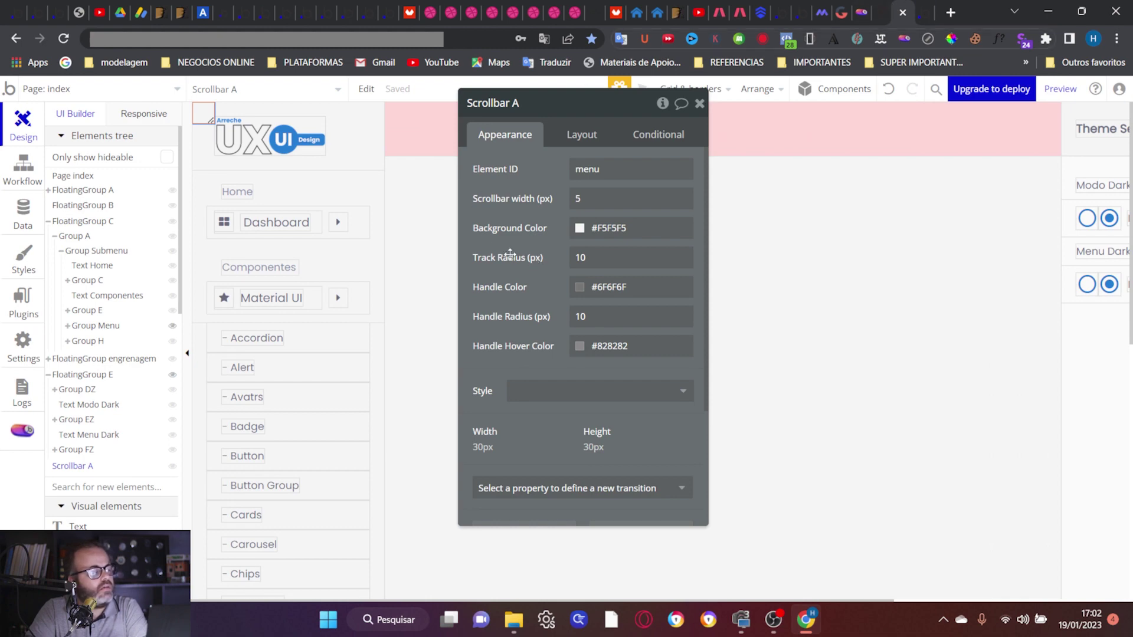
pyautogui.click(603, 289)
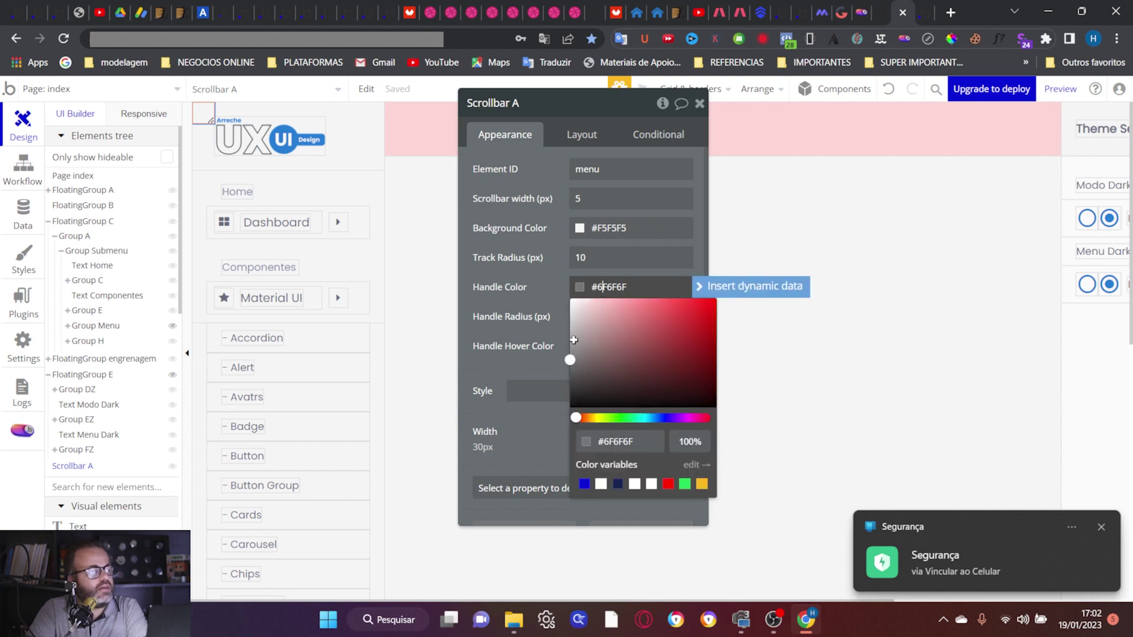
pyautogui.moveTo(570, 361); pyautogui.dragTo(570, 340)
pyautogui.click(539, 298)
# Step: Set the width of Scrollbar A to 1 px and preview it in the expanded Material UI submenu of the light menu
pyautogui.doubleClick(578, 199)
pyautogui.write('1')
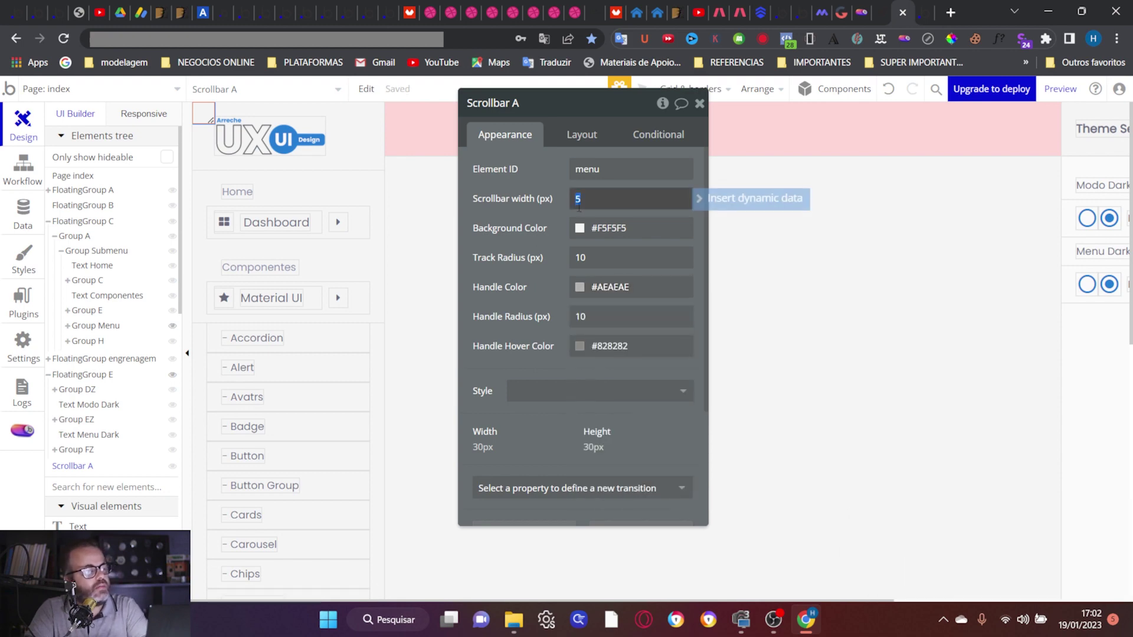
pyautogui.click(1060, 89)
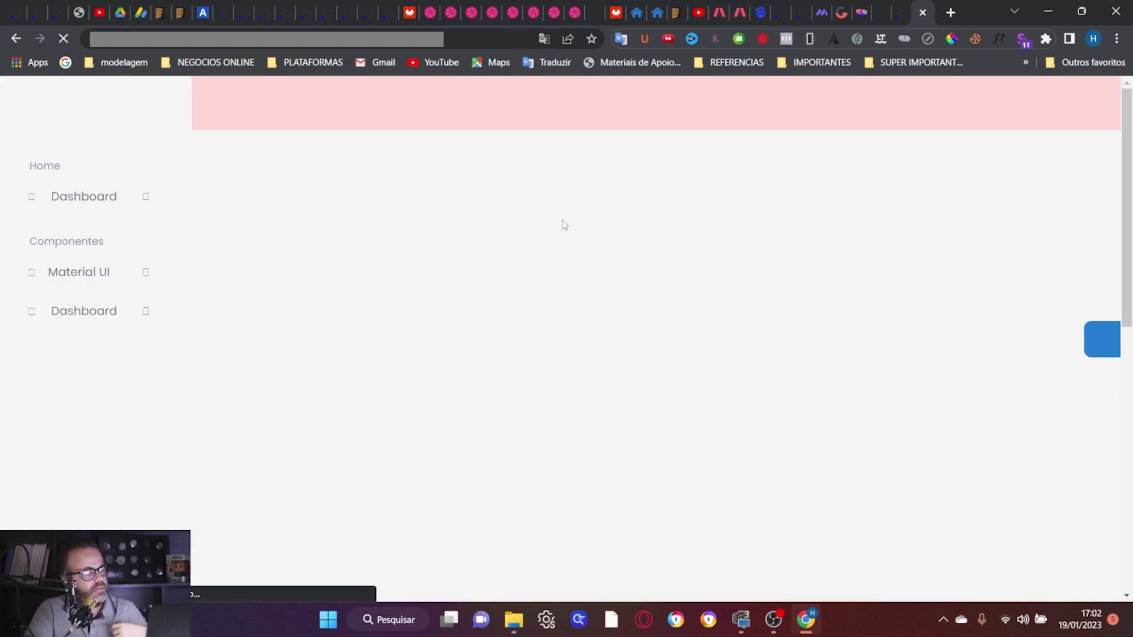
pyautogui.click(126, 277)
pyautogui.scroll(-3, 119, 288)
pyautogui.scroll(2, 121, 291)
pyautogui.scroll(1, 121, 290)
# Step: Set Menu Dark to Sim in the previewed theme settings and test the thin submenu scrollbar against the dark menu
pyautogui.click(1095, 341)
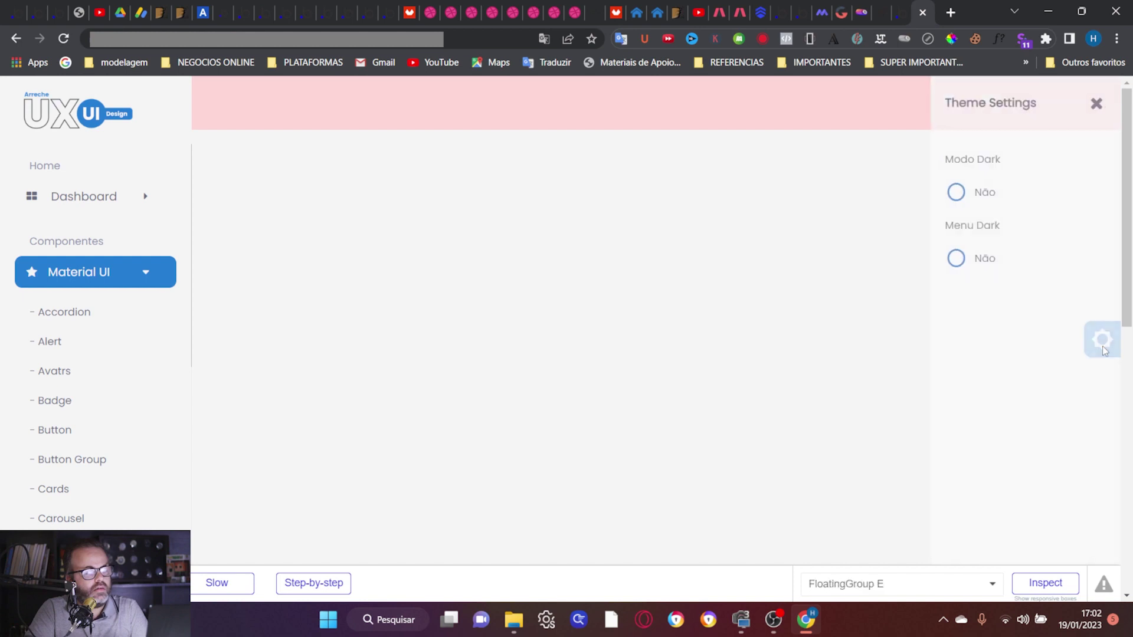
pyautogui.click(953, 259)
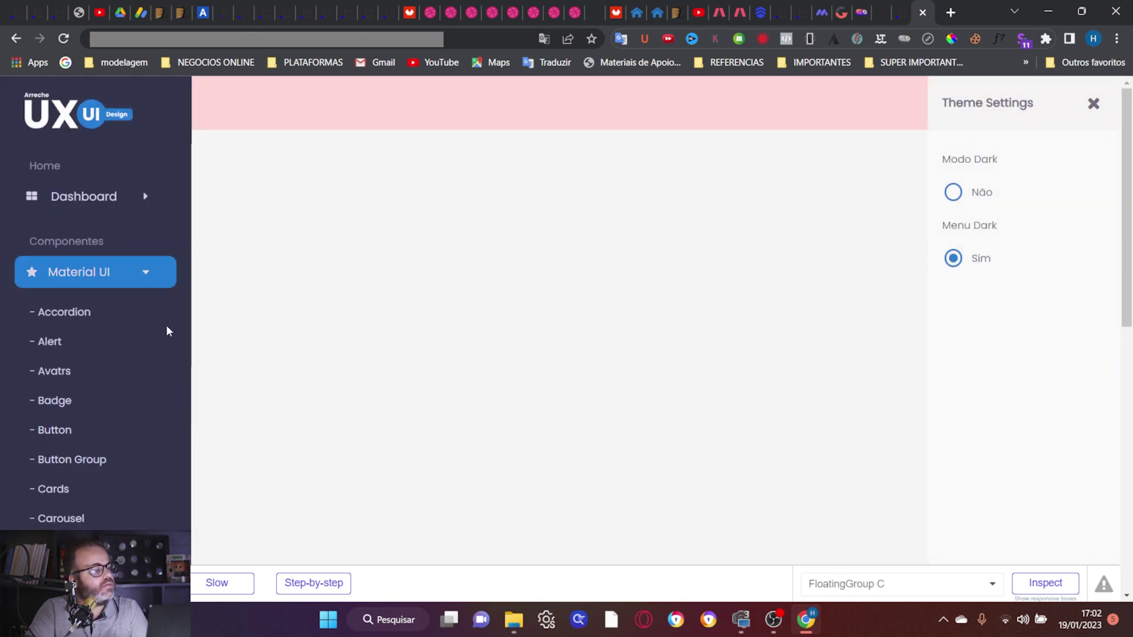
pyautogui.scroll(-5, 114, 337)
pyautogui.scroll(5, 114, 336)
pyautogui.scroll(-7, 114, 336)
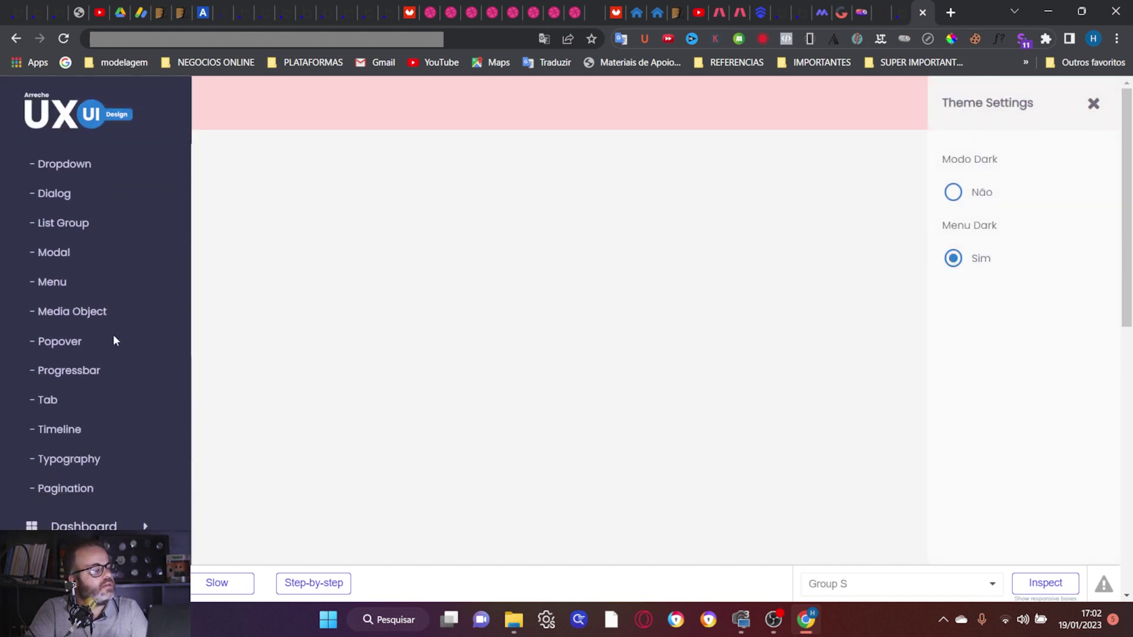
pyautogui.scroll(7, 114, 336)
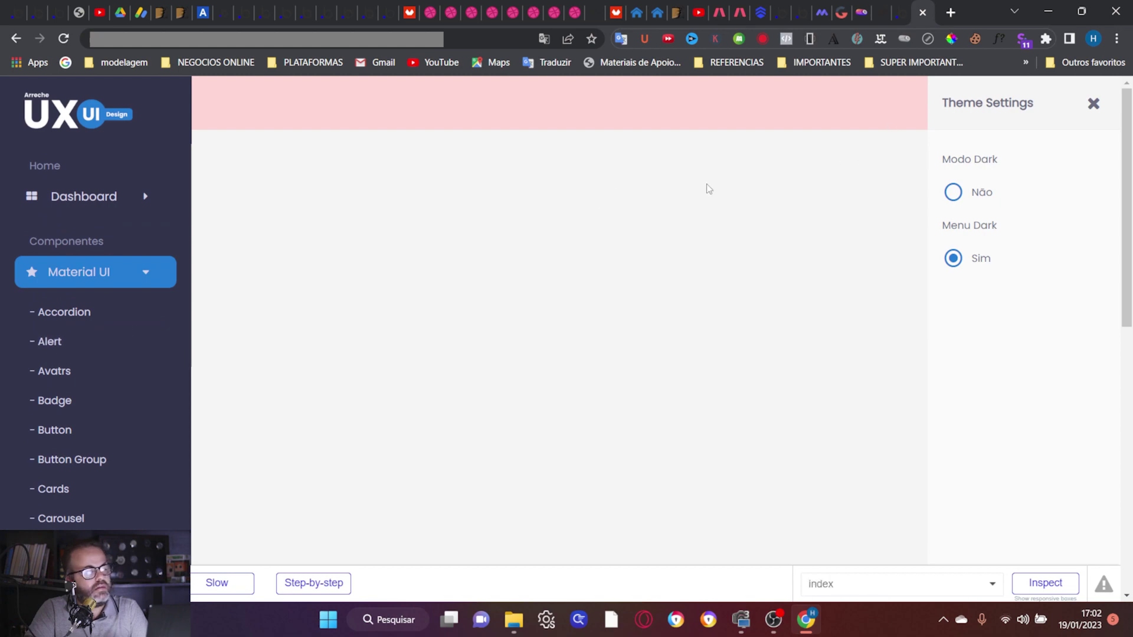
# Step: Set the width of Scrollbar A back to 5 px in the page editor
pyautogui.hotkey('ctrl', 'shift', 'Tab')
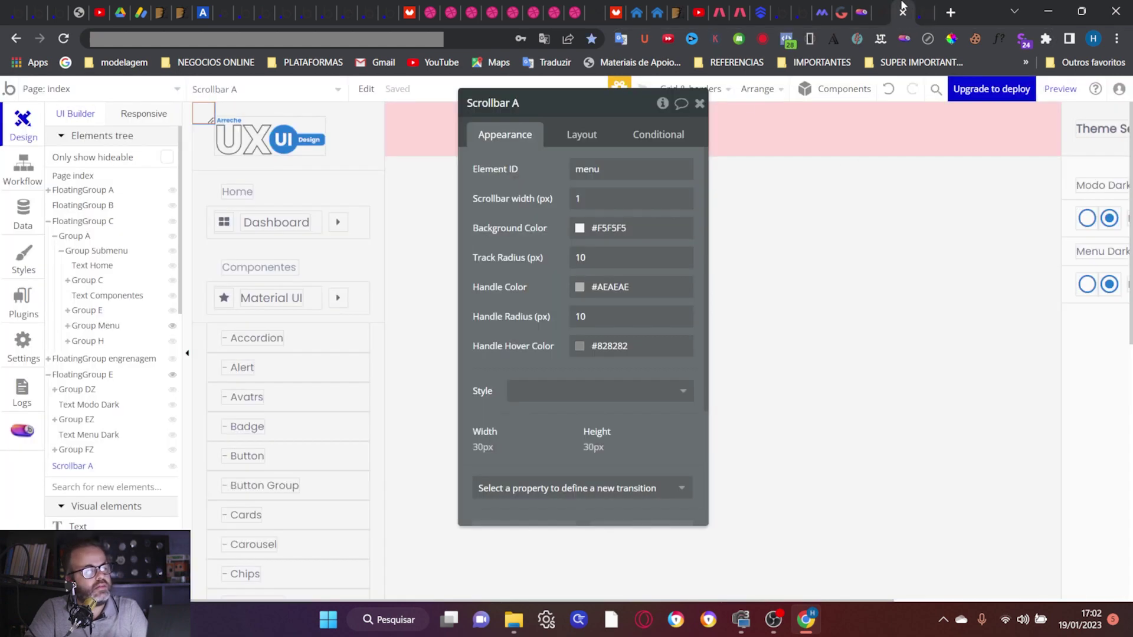
pyautogui.doubleClick(607, 198)
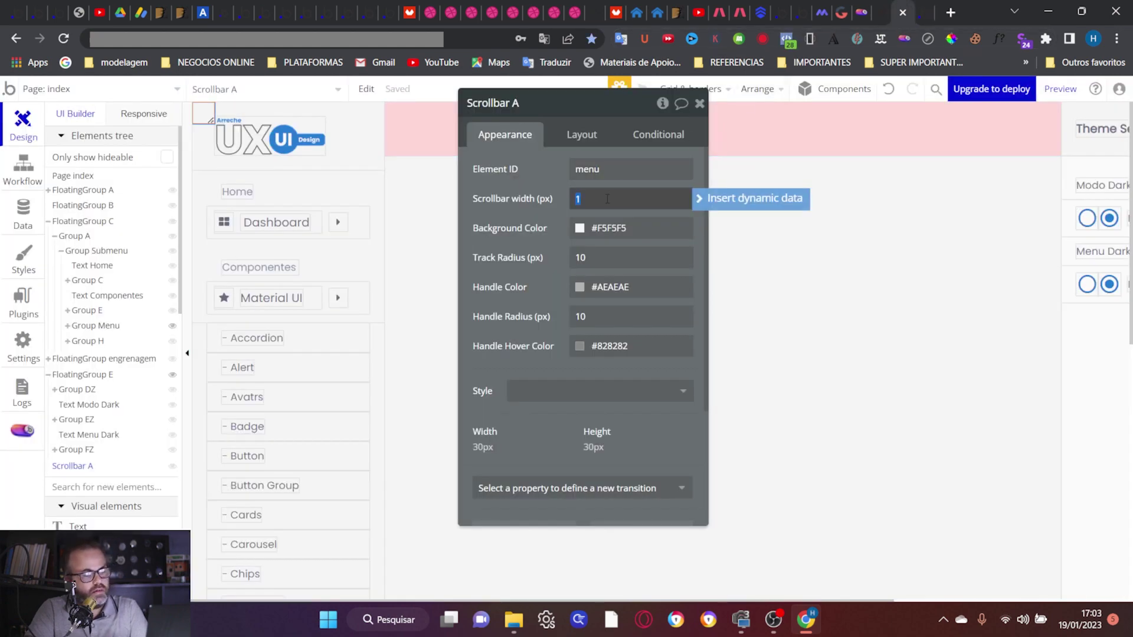
pyautogui.write('5')
pyautogui.click(544, 226)
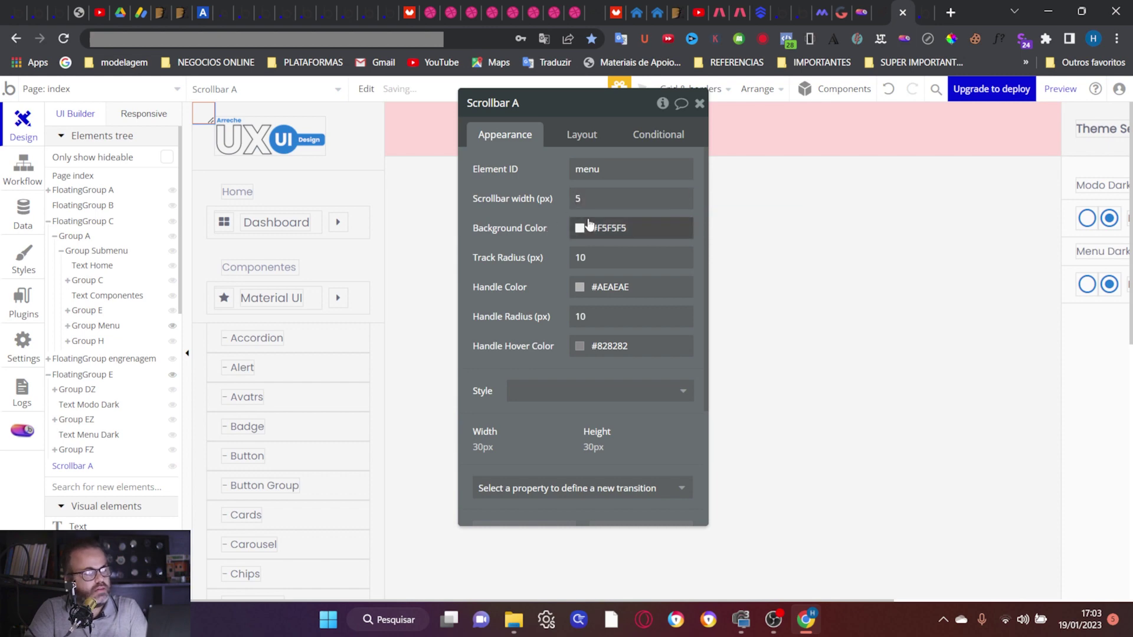
# Step: Preview the page and test the 5 px scrollbar with the lighter handle in the expanded Material UI submenu
pyautogui.click(1061, 94)
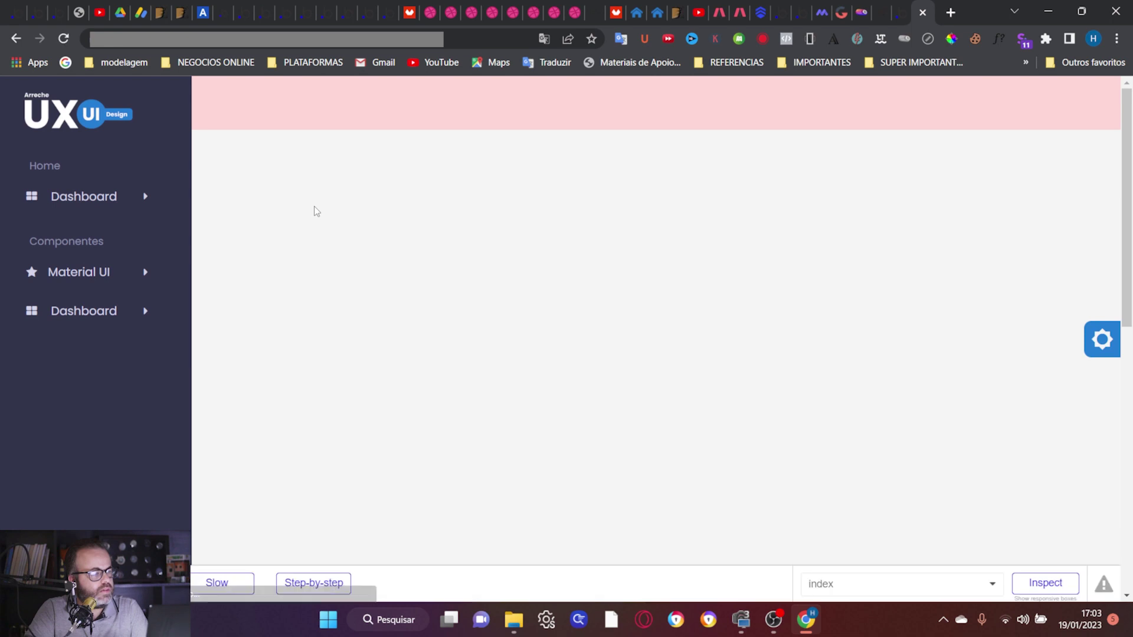
pyautogui.click(114, 283)
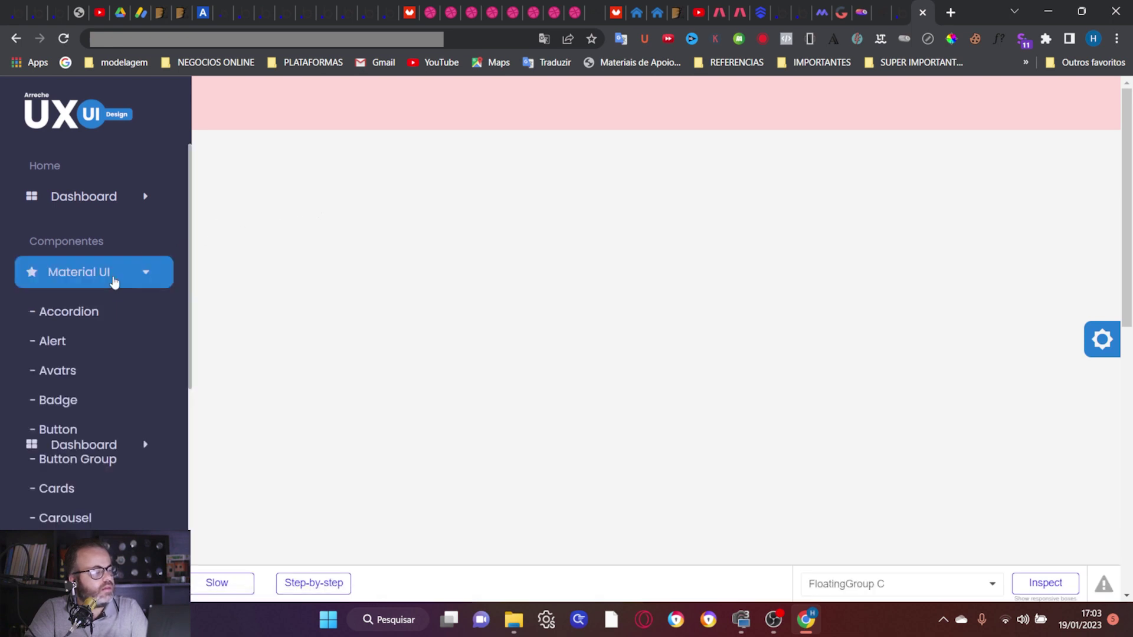
pyautogui.scroll(-3, 114, 282)
pyautogui.scroll(-3, 112, 282)
pyautogui.scroll(6, 112, 281)
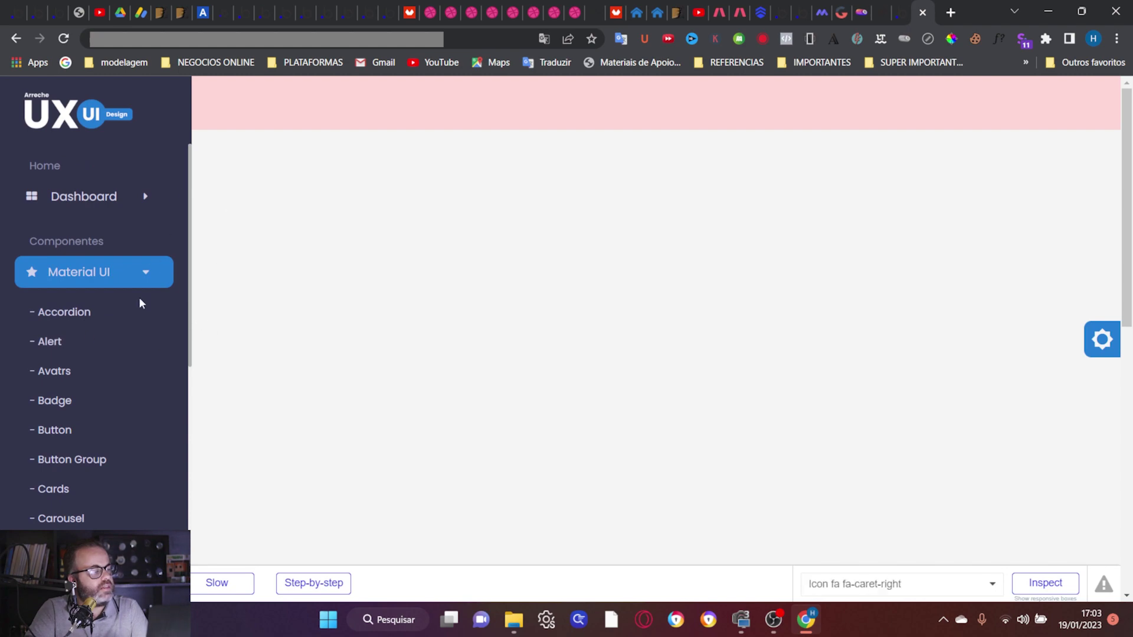
pyautogui.scroll(-6, 107, 370)
pyautogui.scroll(6, 106, 366)
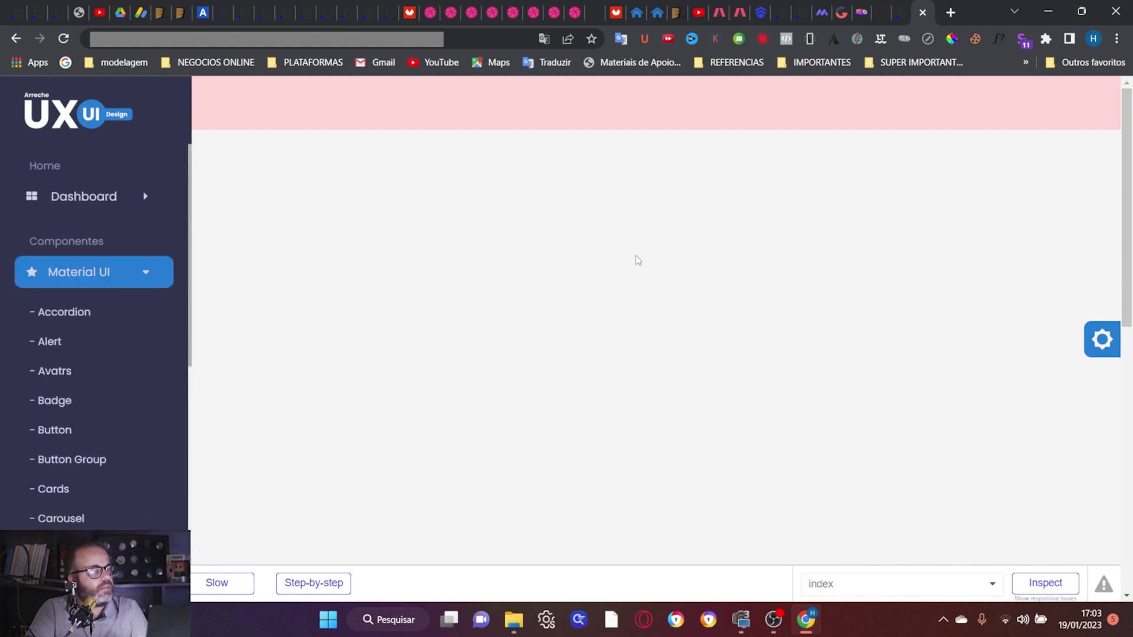
# Step: Add a condition to the index page that applies when Current User's modo noturno is "yes"
pyautogui.click(890, 7)
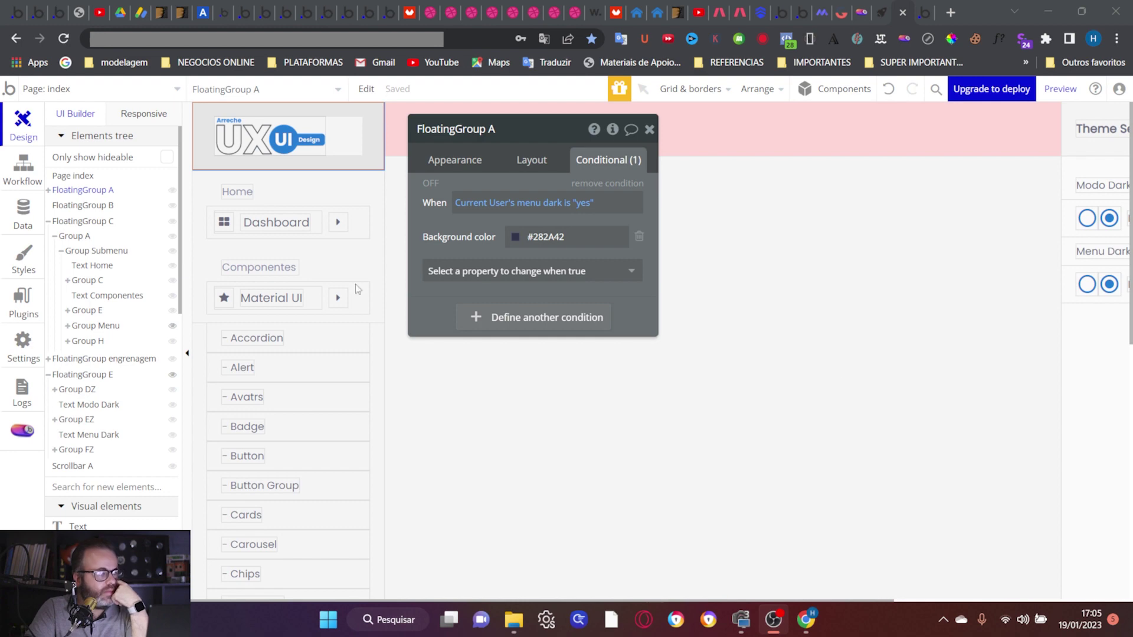
pyautogui.click(88, 176)
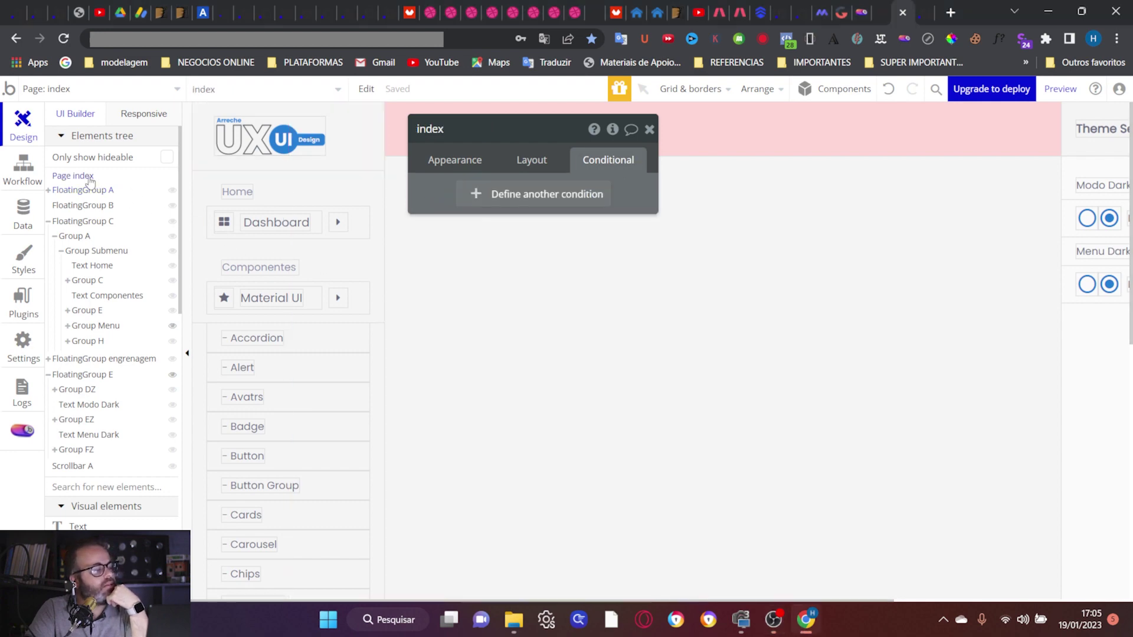
pyautogui.click(510, 195)
pyautogui.click(472, 203)
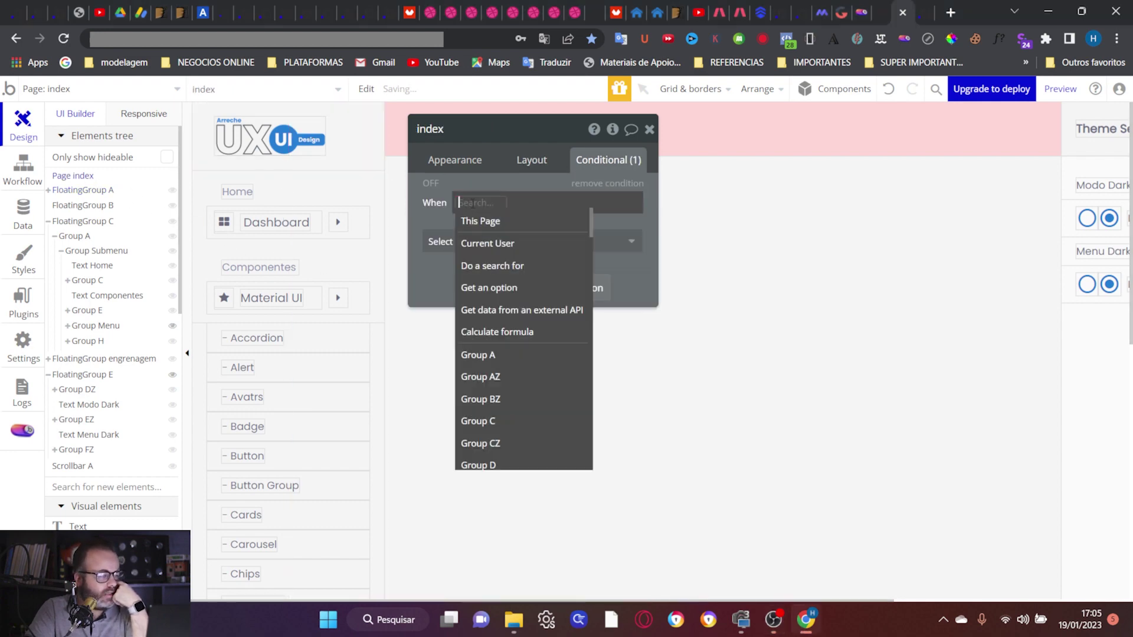
pyautogui.click(498, 251)
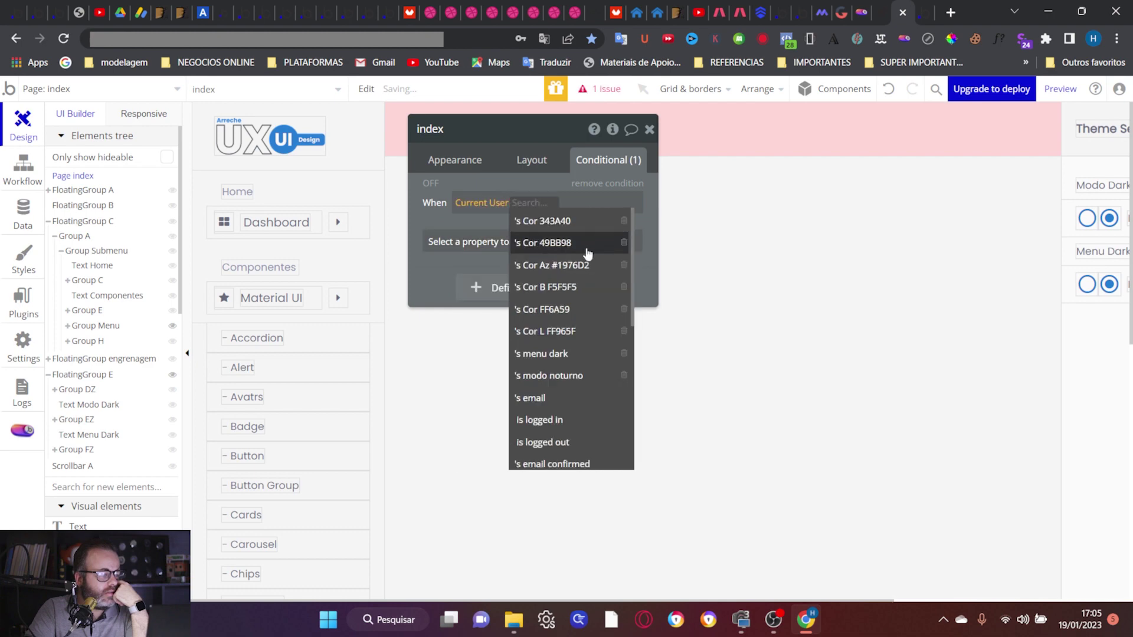
pyautogui.click(560, 375)
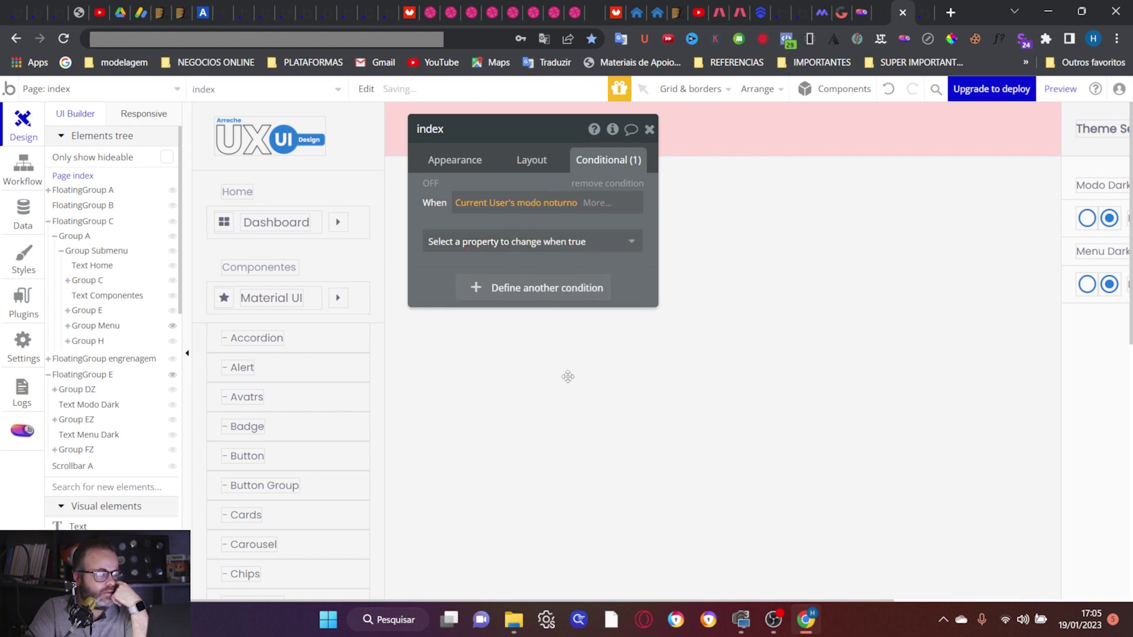
pyautogui.click(598, 204)
pyautogui.click(608, 237)
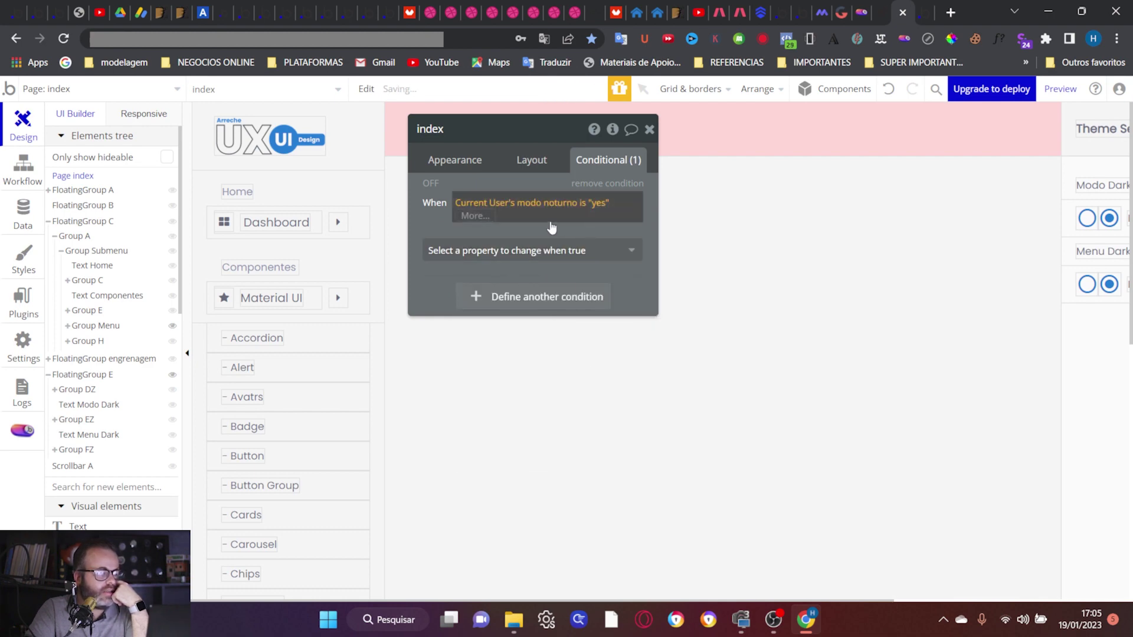
# Step: Make the index page's night-mode condition change the backdrop background color to #282A42
pyautogui.click(546, 242)
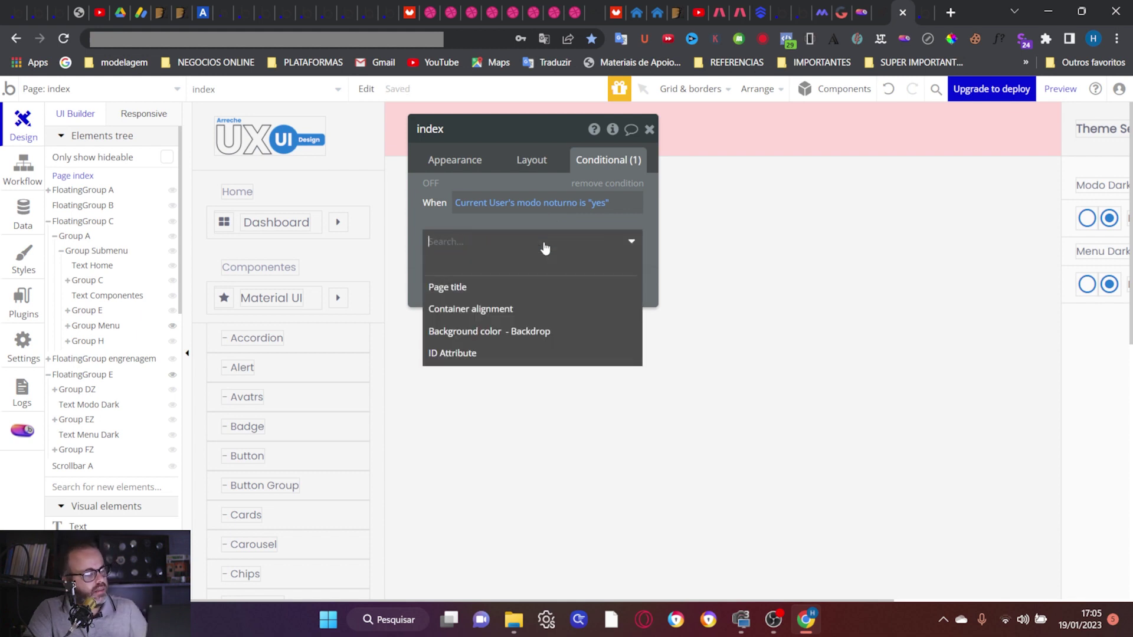
pyautogui.write('ba')
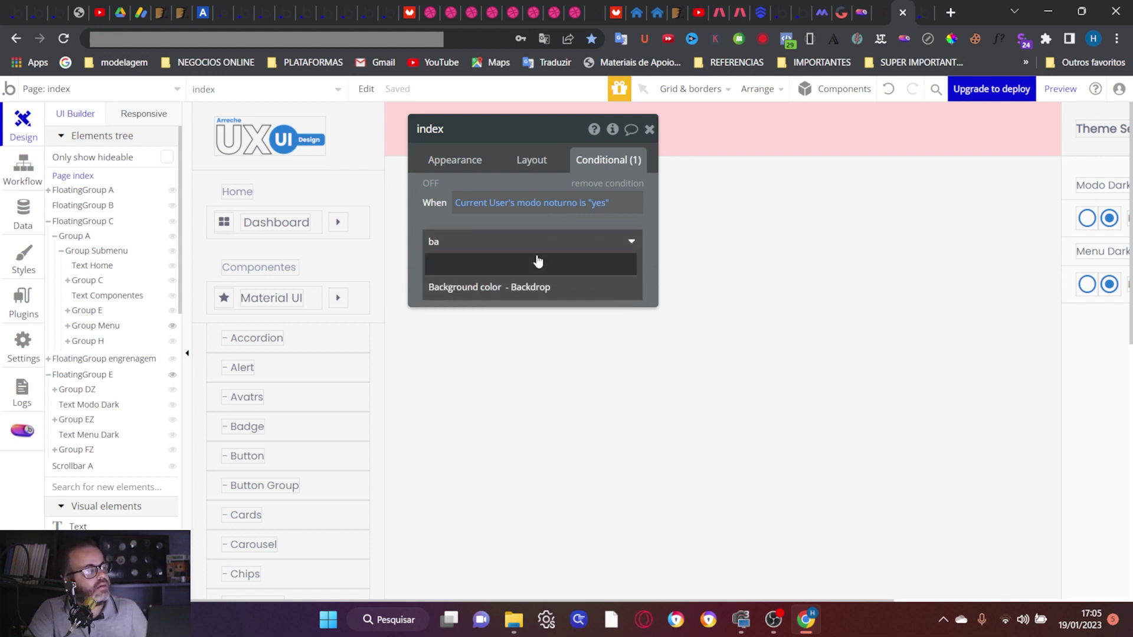
pyautogui.click(520, 289)
pyautogui.click(547, 236)
pyautogui.hotkey('ctrl', 'a')
pyautogui.write('#282A42')
pyautogui.click(481, 226)
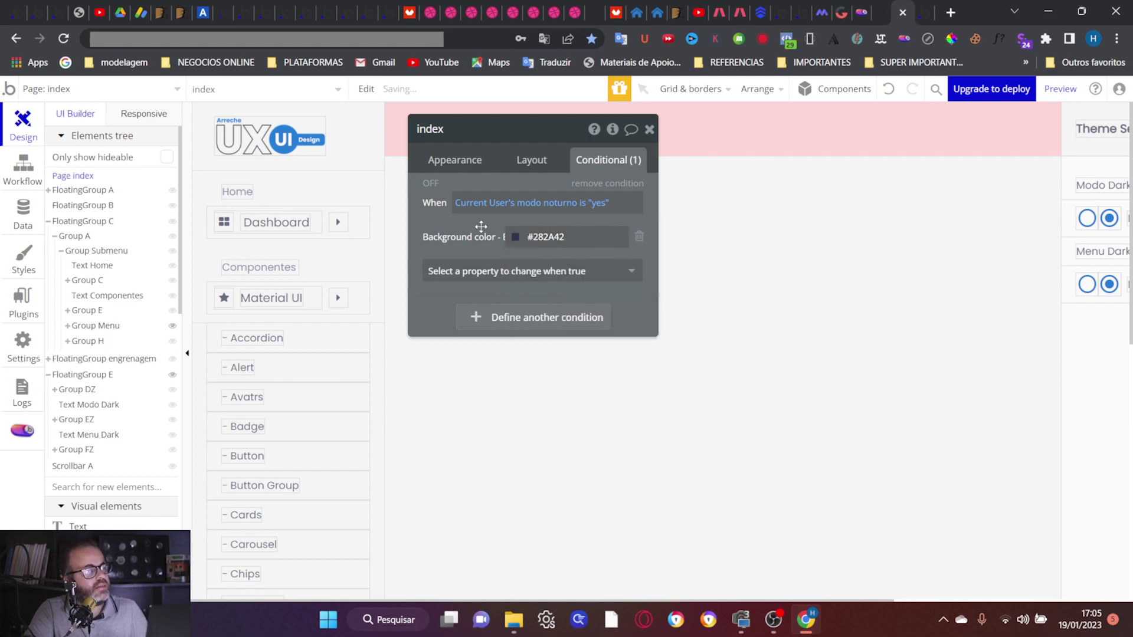
# Step: Preview the page and toggle Modo Dark between Sim and Não in the theme settings to test the page background
pyautogui.hscroll(3, 860, 234)
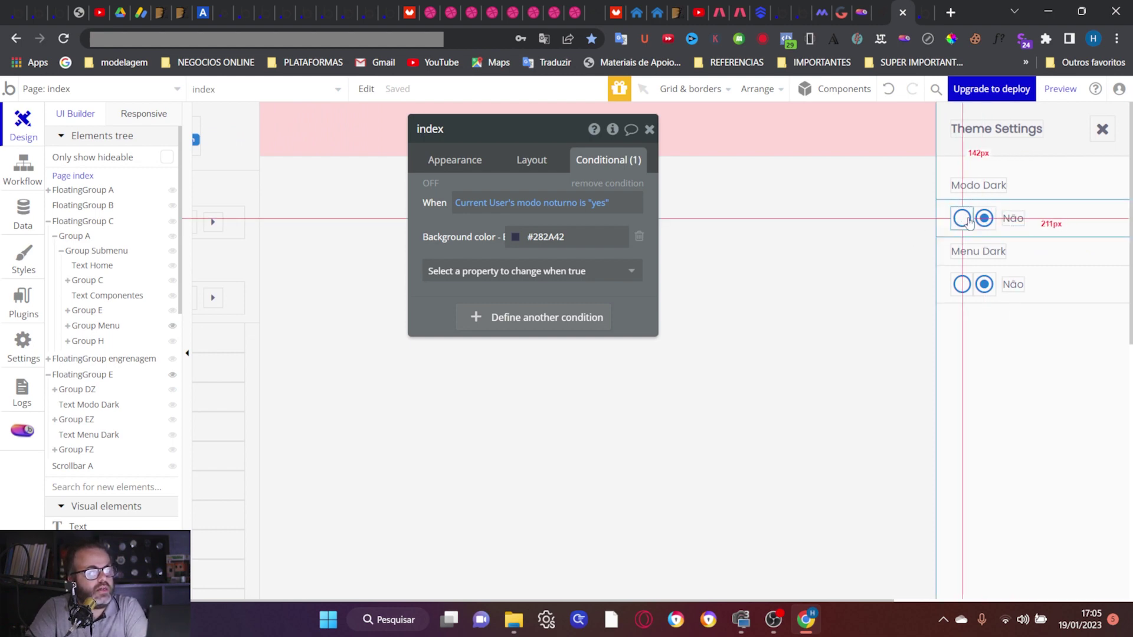
pyautogui.click(1047, 99)
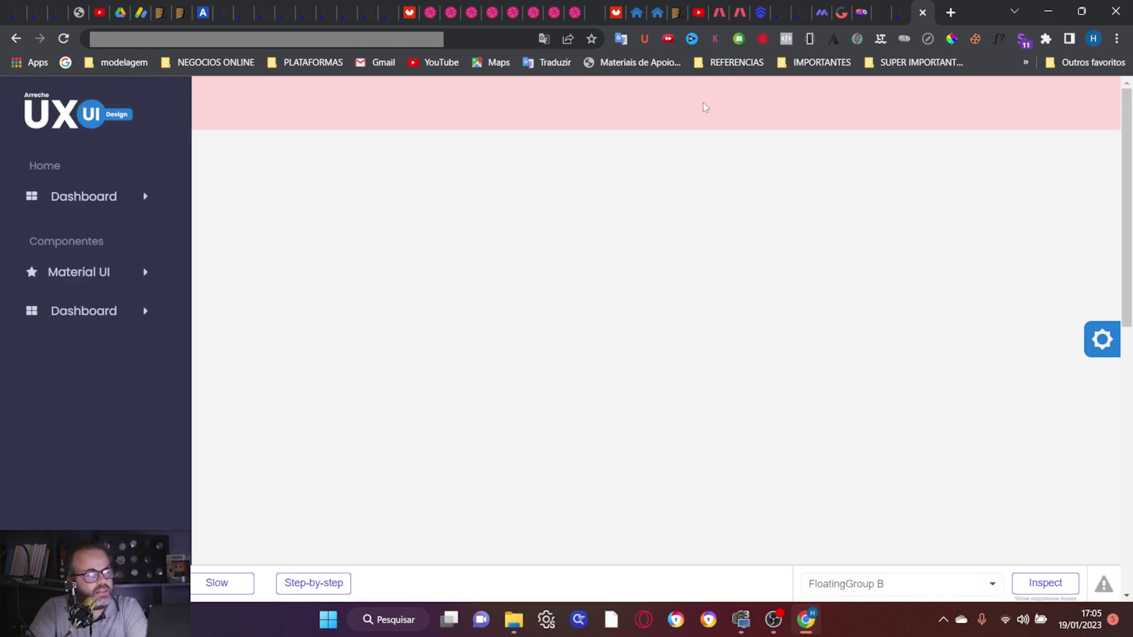
pyautogui.click(1100, 341)
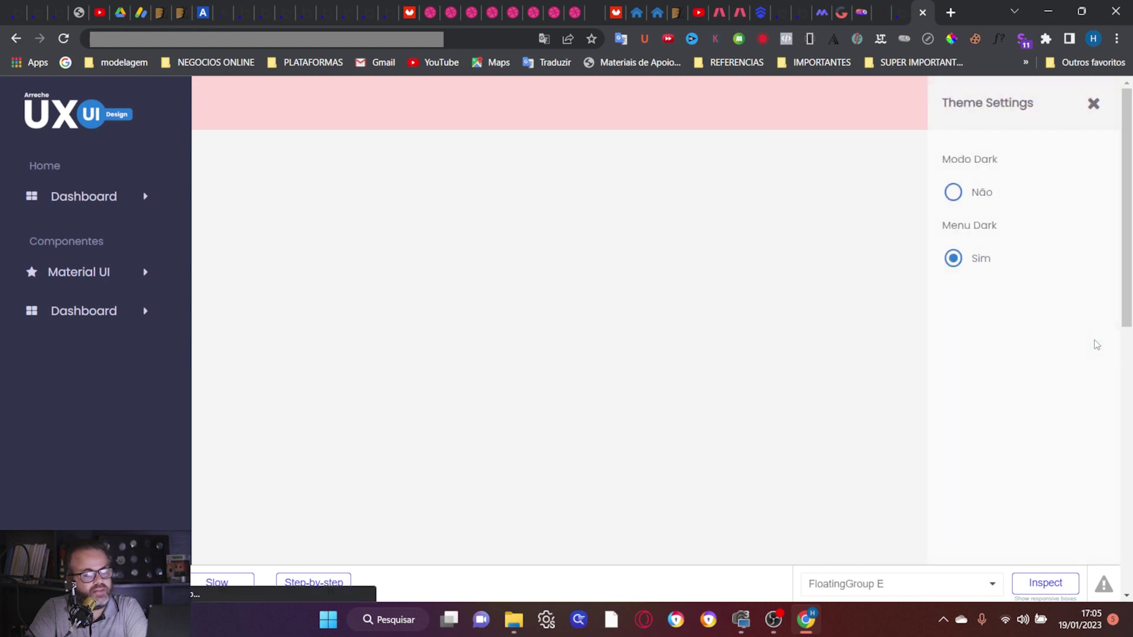
pyautogui.click(954, 194)
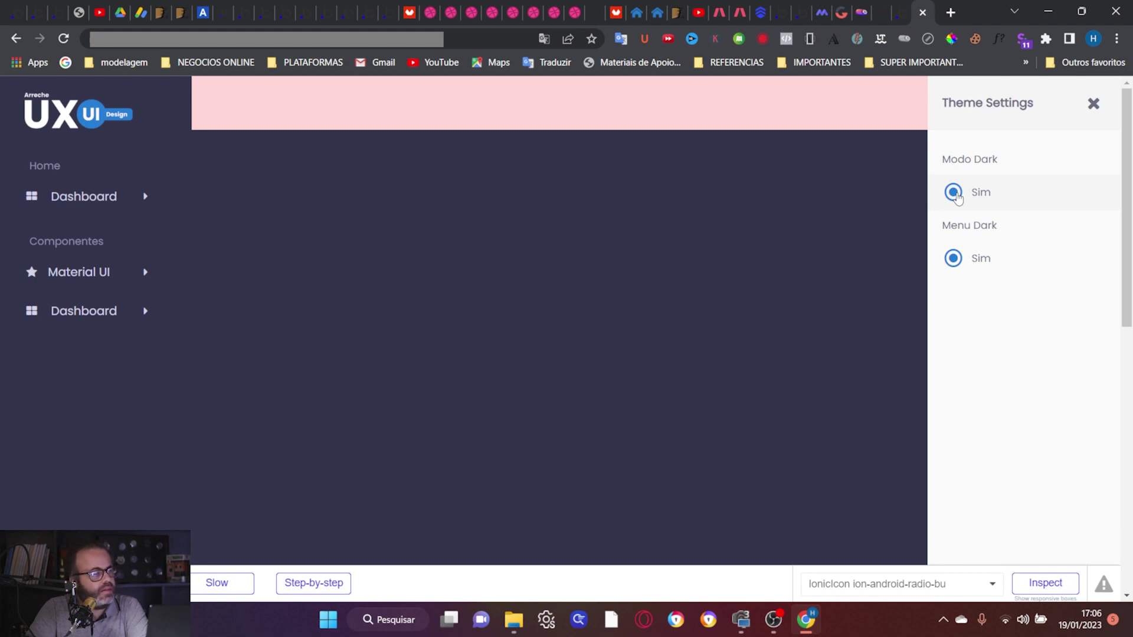
pyautogui.click(954, 193)
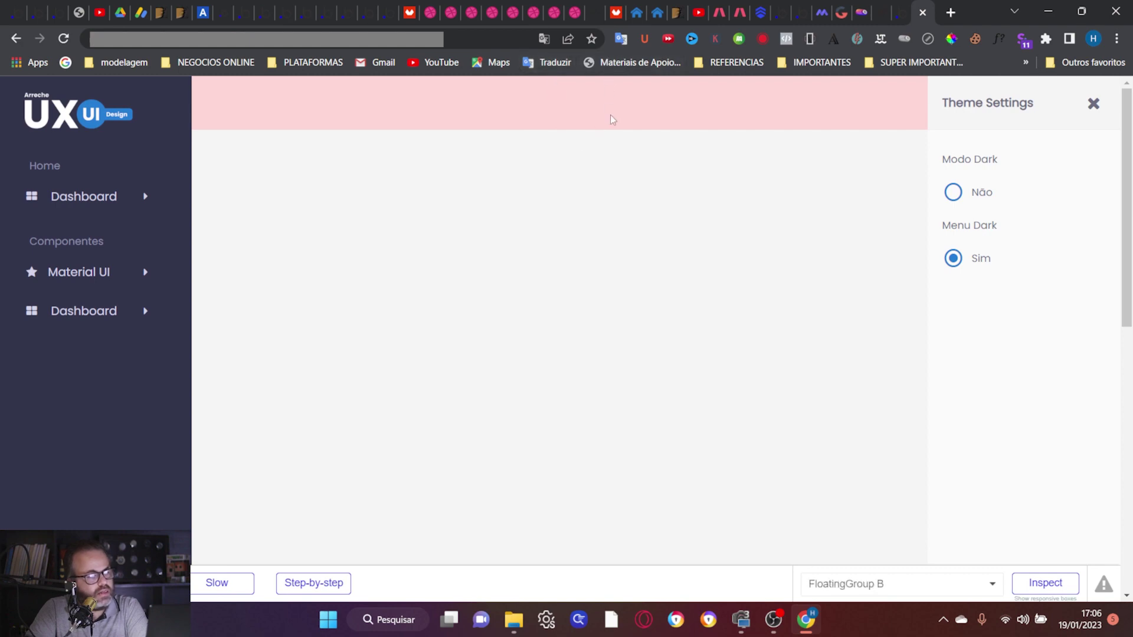
pyautogui.click(953, 193)
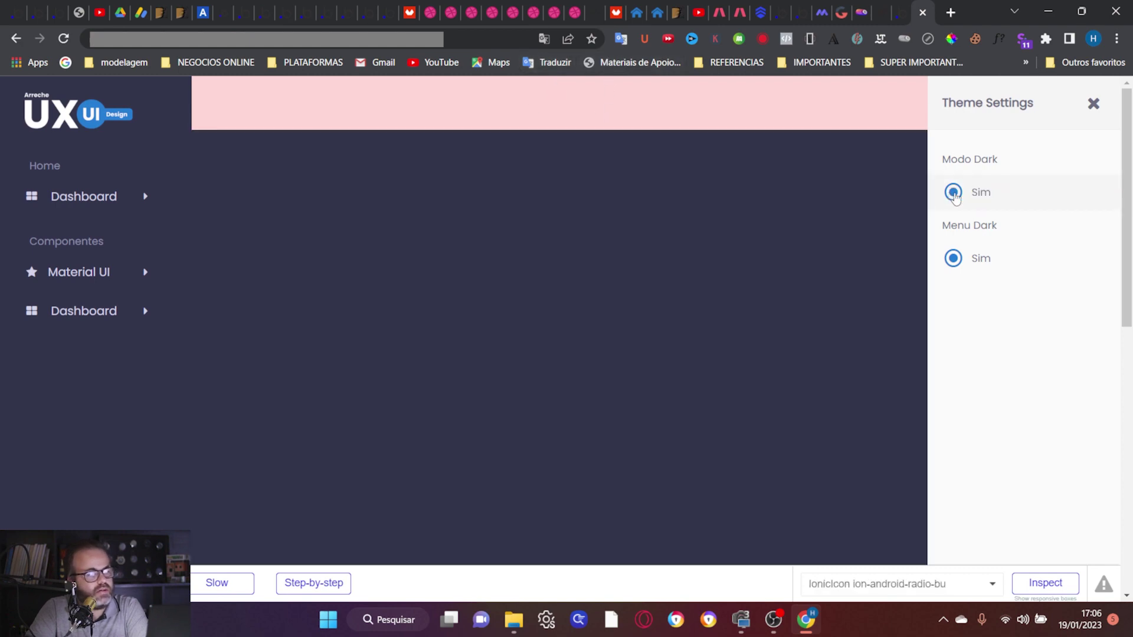
pyautogui.click(954, 194)
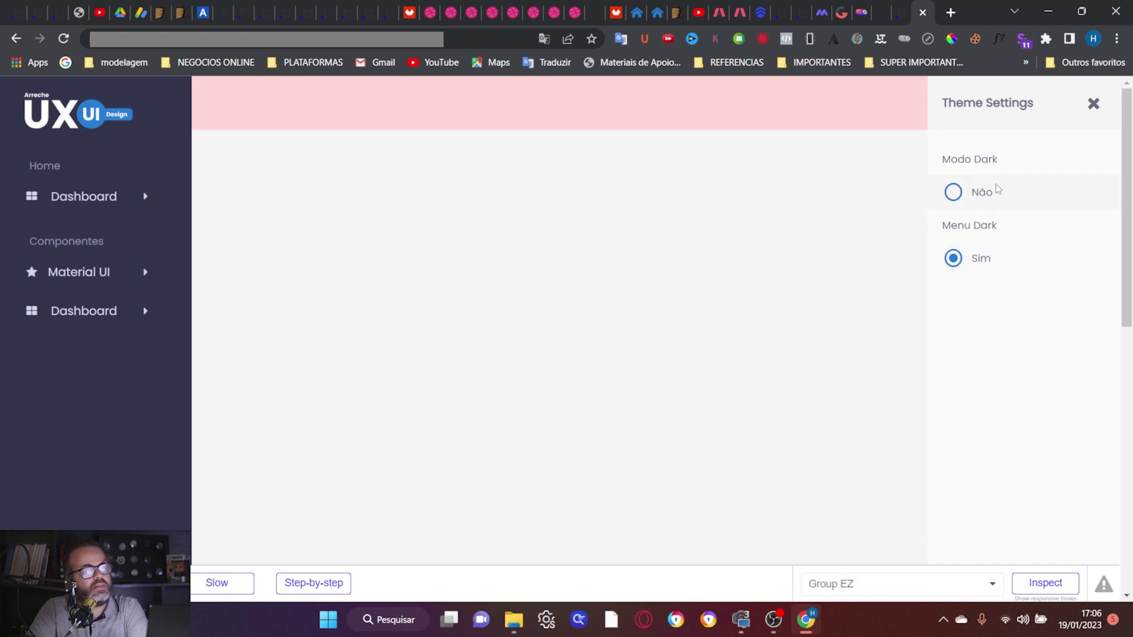
# Step: Return to the editor and duplicate the Menu Dark label, placing the copy below the Menu Dark option row
pyautogui.click(885, 13)
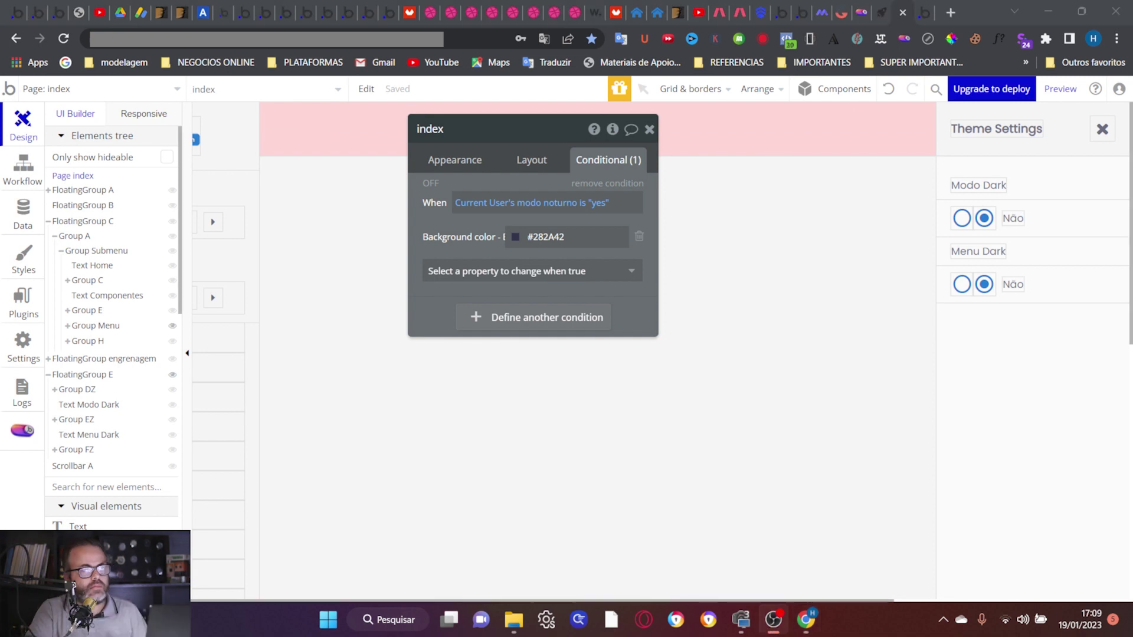
pyautogui.click(988, 251)
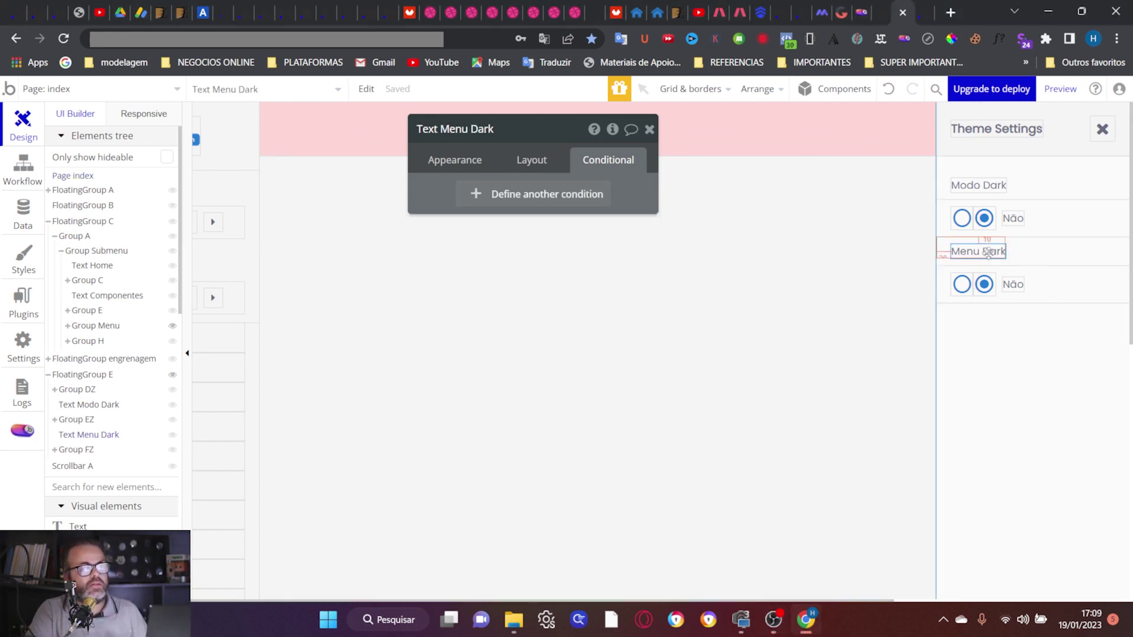
pyautogui.hotkey('ctrl', 'c')
pyautogui.hotkey('ctrl', 'v')
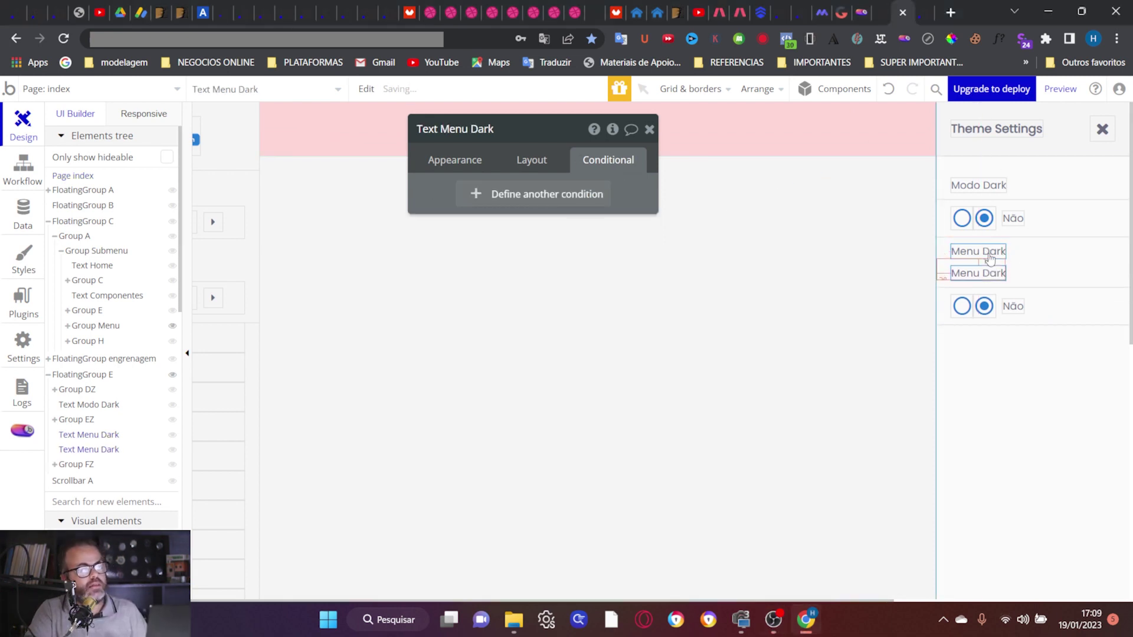
pyautogui.click(534, 161)
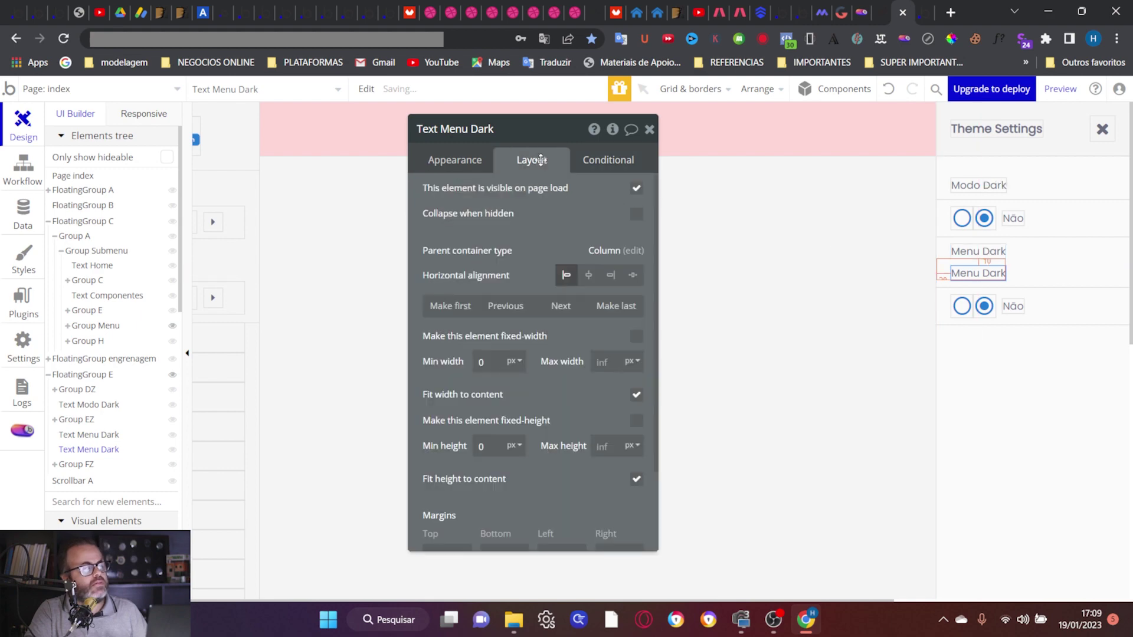
pyautogui.click(560, 306)
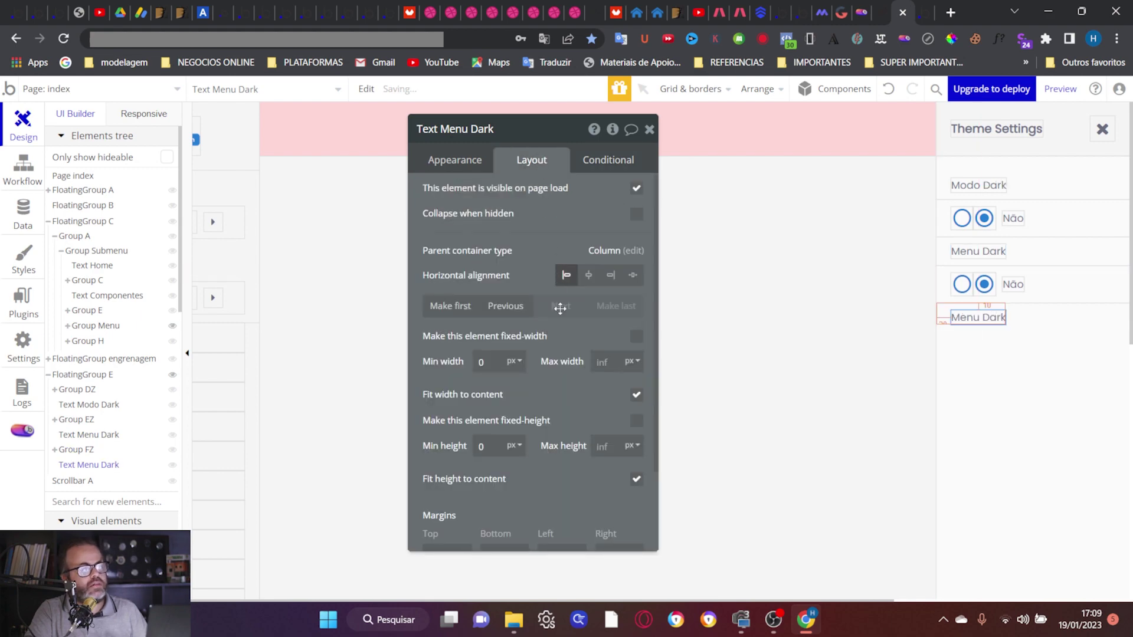
# Step: Duplicate the Menu Dark option row and move the copy below the duplicated Menu Dark label
pyautogui.click(1064, 278)
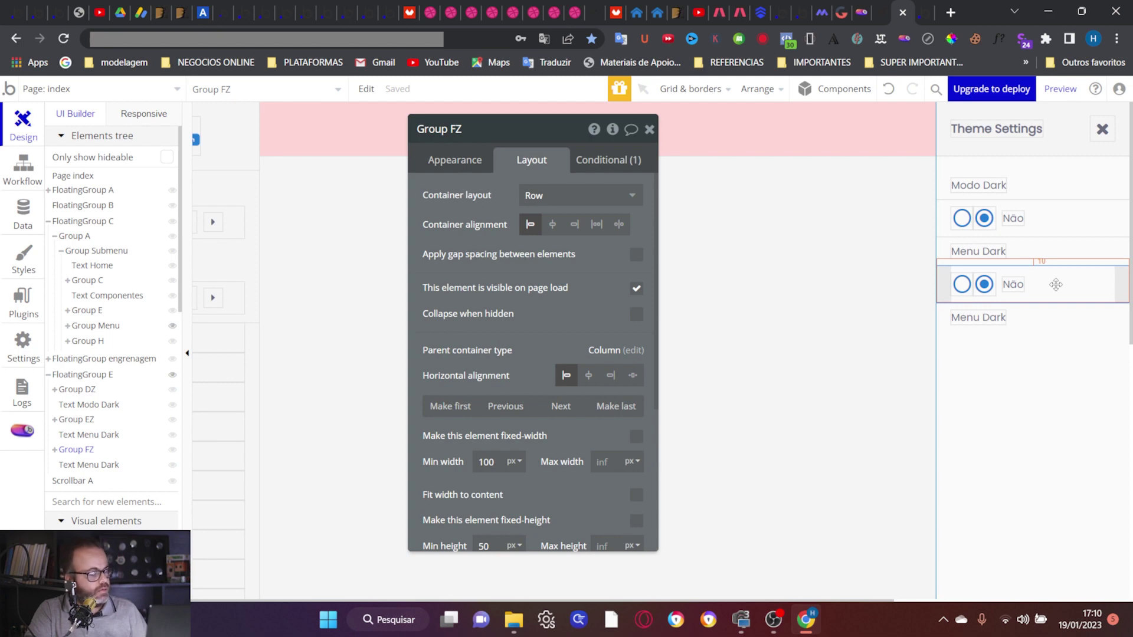
pyautogui.hotkey('ctrl', 'd')
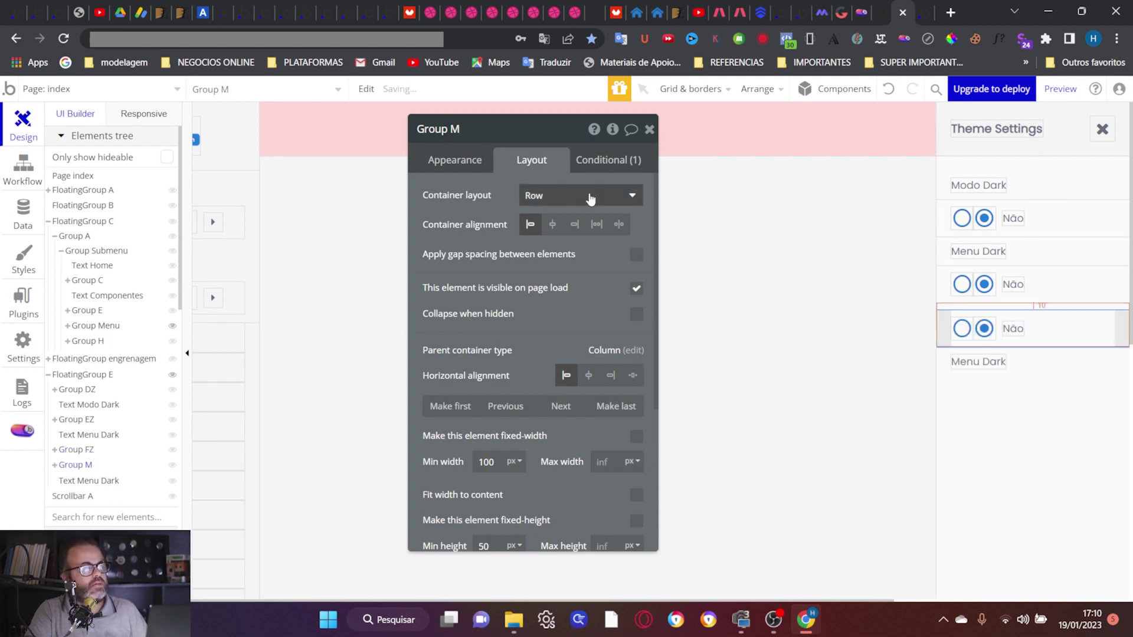
pyautogui.click(561, 406)
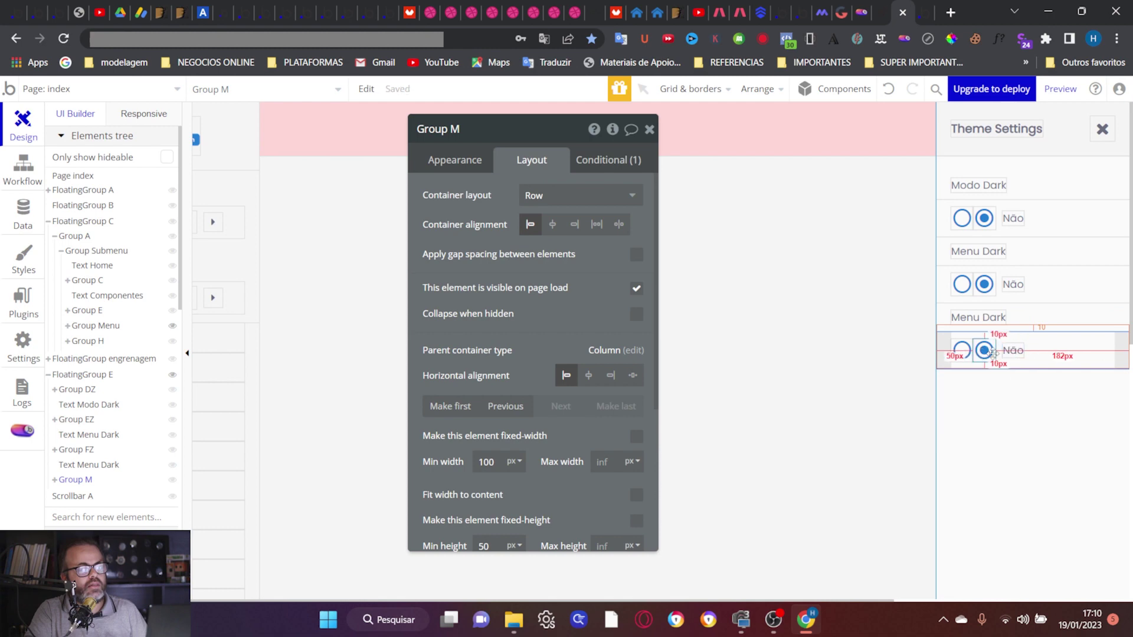
# Step: Delete the Não text and both radio icons from the duplicated option row
pyautogui.click(1013, 353)
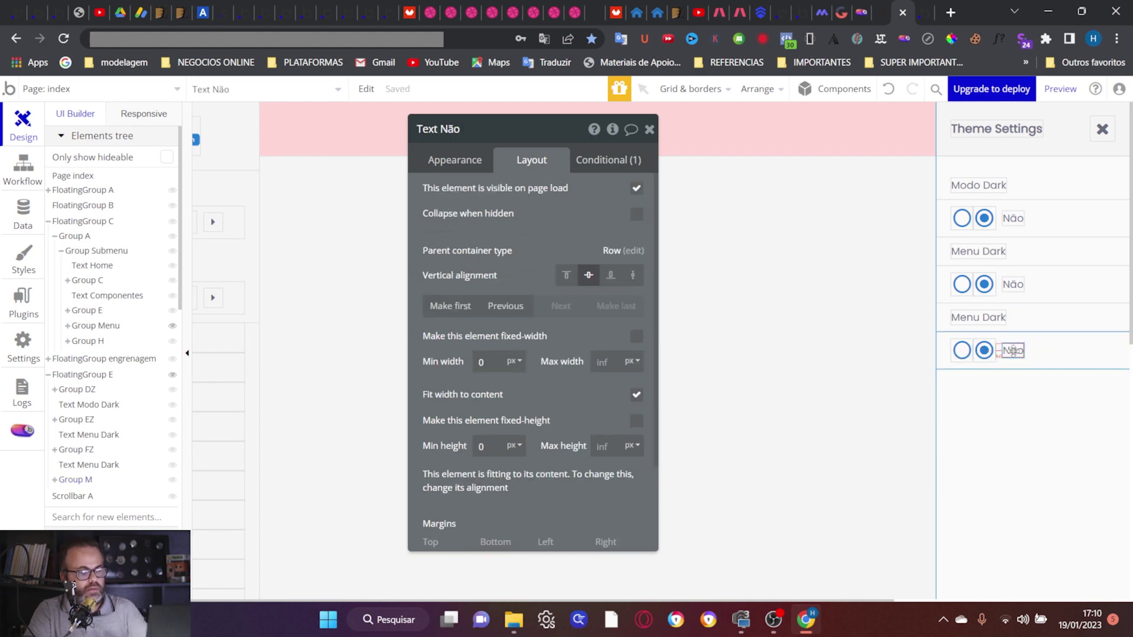
pyautogui.press('Delete')
pyautogui.click(984, 351)
pyautogui.press('Delete')
pyautogui.click(962, 352)
pyautogui.press('Delete')
pyautogui.click(997, 349)
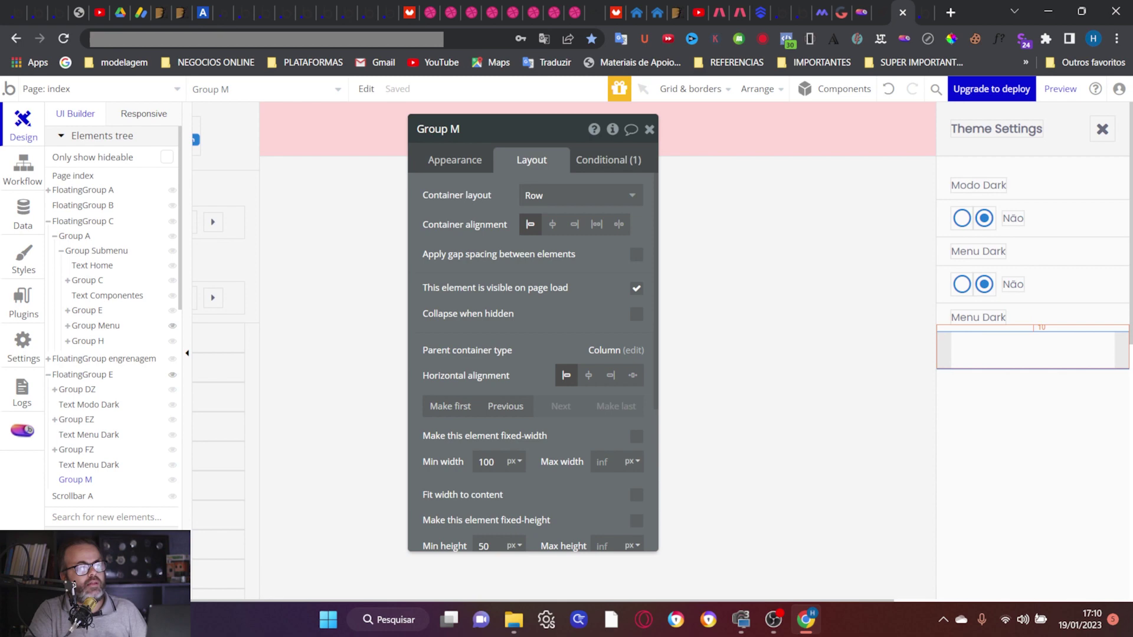
# Step: Change the text of the second Menu Dark label to "Theme Color"
pyautogui.click(978, 317)
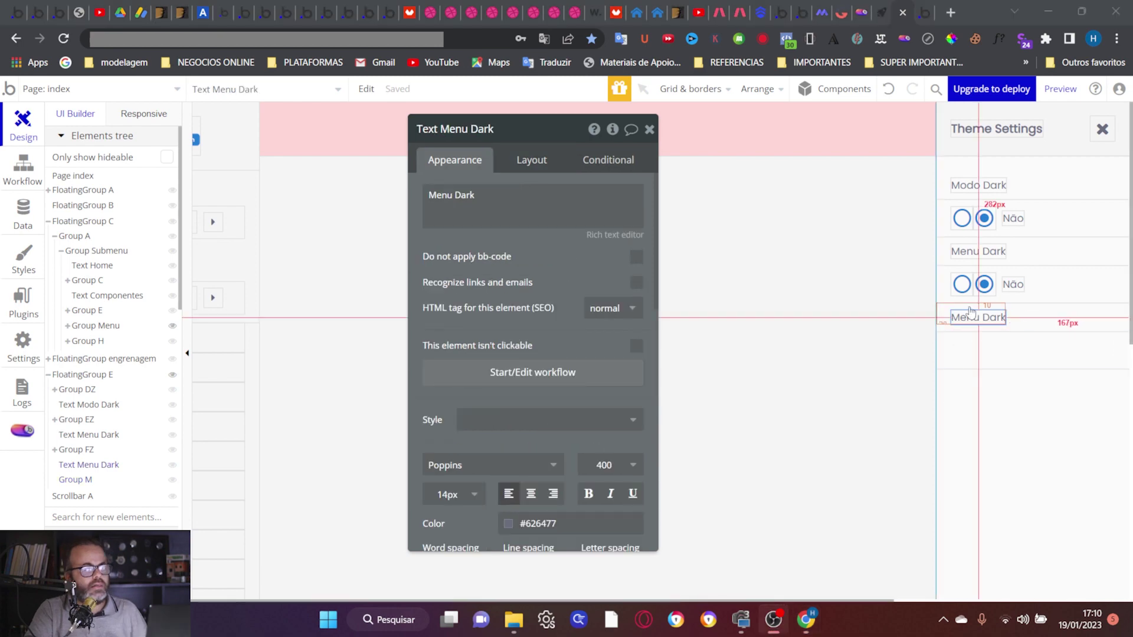
pyautogui.tripleClick(524, 215)
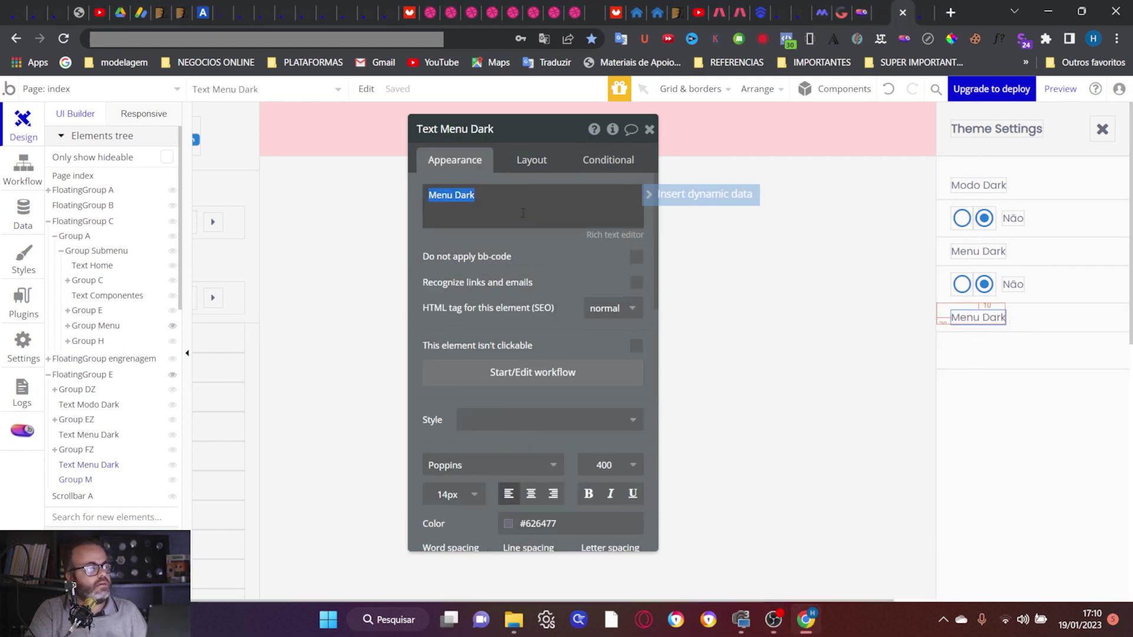
pyautogui.hotkey('ctrl', 'v')
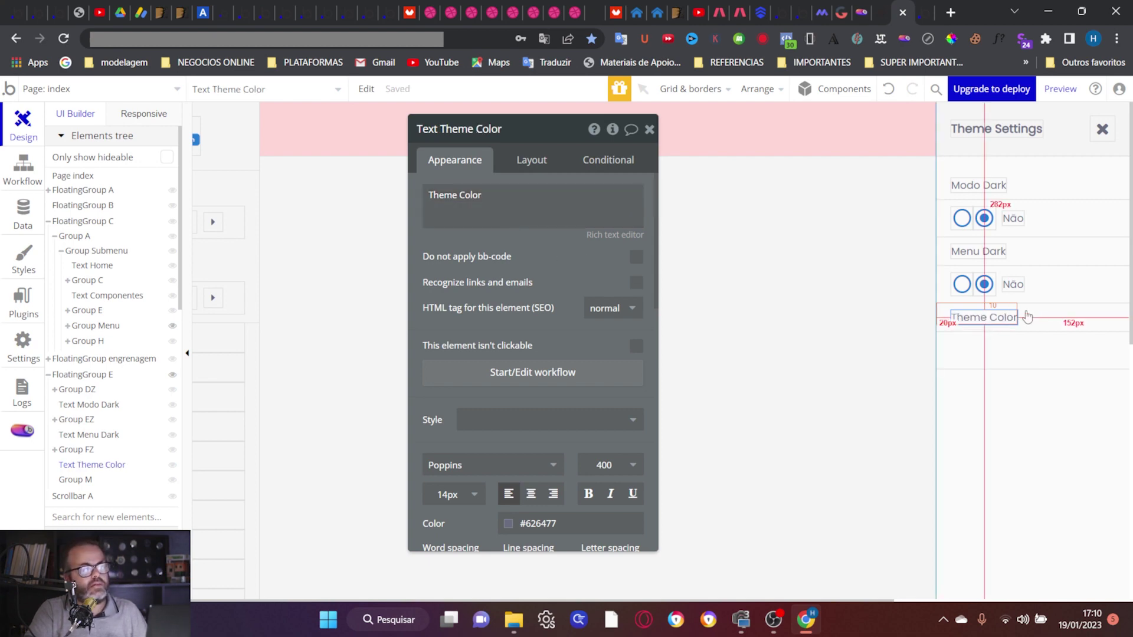
pyautogui.click(1009, 309)
# Step: Draw a shape about 37 px wide and 25 px high in the empty row under Theme Color
pyautogui.click(1008, 348)
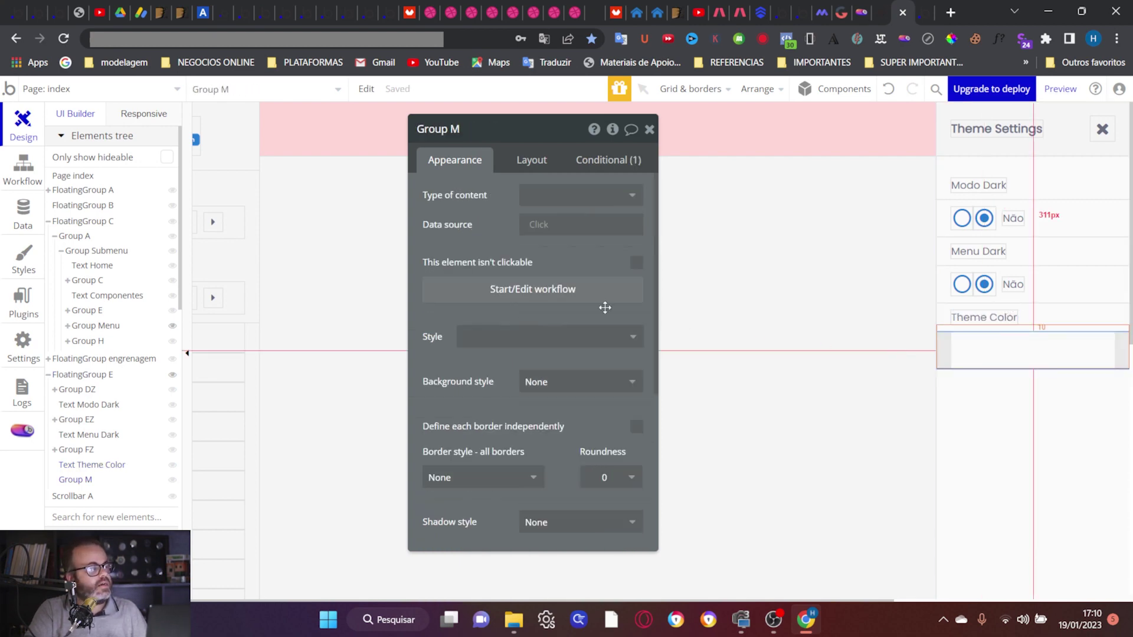
pyautogui.scroll(-6, 118, 289)
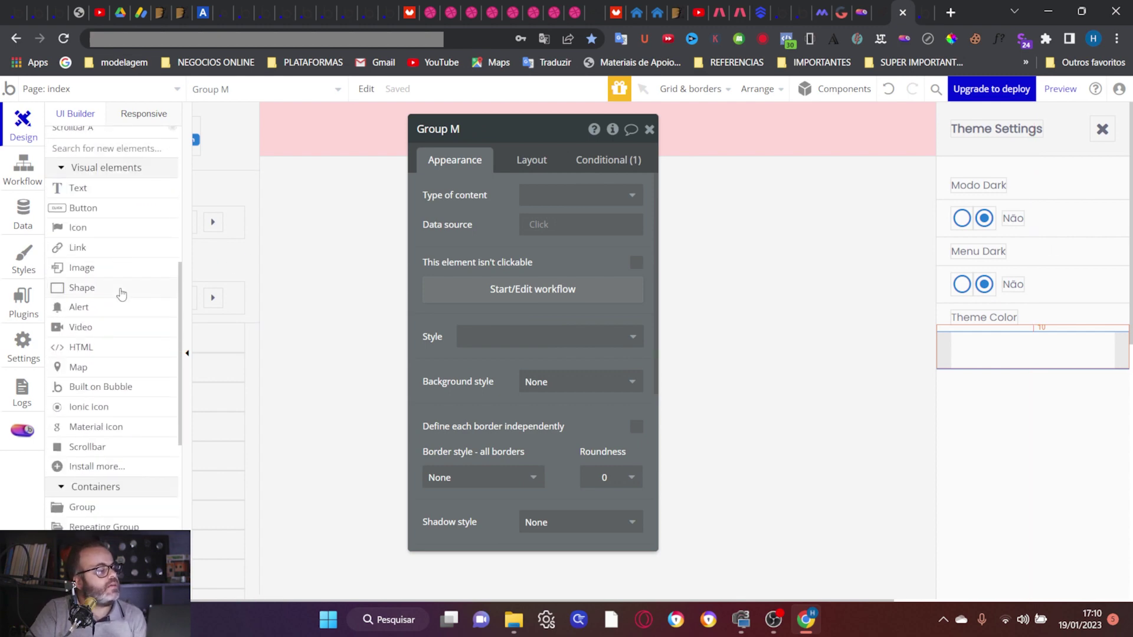
pyautogui.click(96, 294)
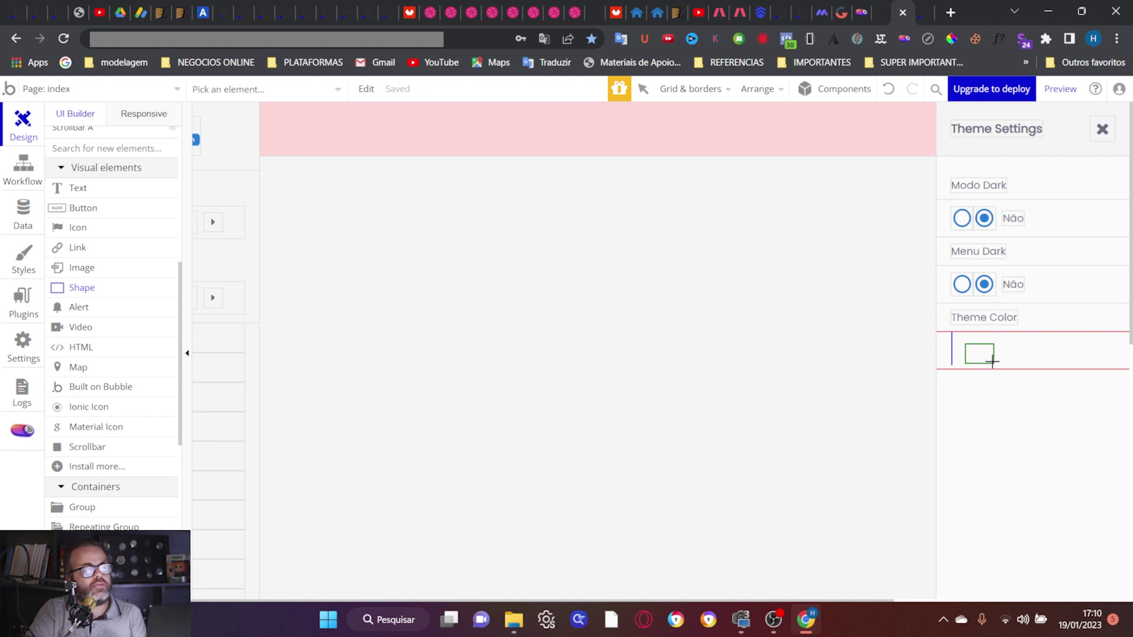
pyautogui.moveTo(992, 362); pyautogui.dragTo(992, 363)
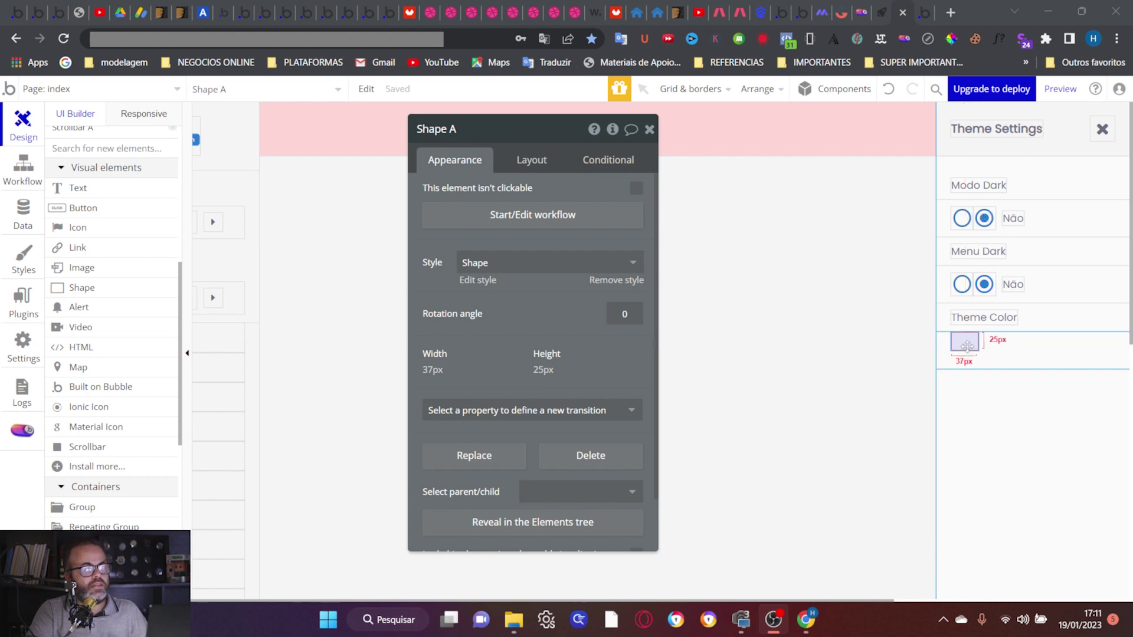
# Step: Remove the shape's predefined style and set its flat background color to #B65FBD
pyautogui.click(604, 281)
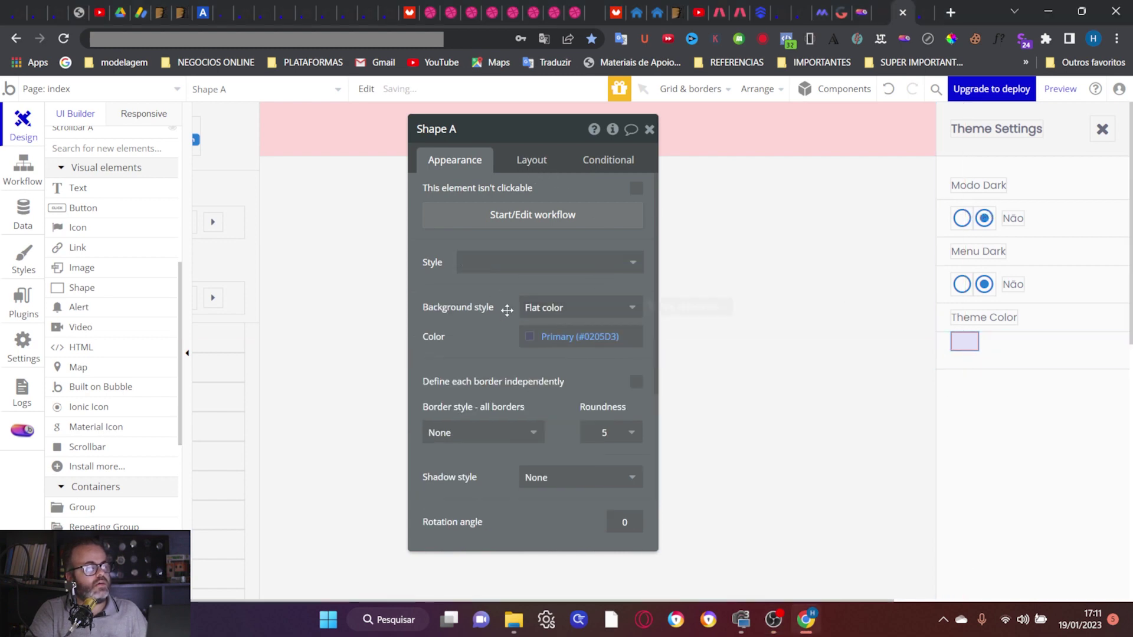
pyautogui.scroll(-1, 507, 311)
pyautogui.scroll(1, 525, 294)
pyautogui.scroll(-1, 525, 293)
pyautogui.click(550, 263)
pyautogui.hotkey('ctrl', 'v')
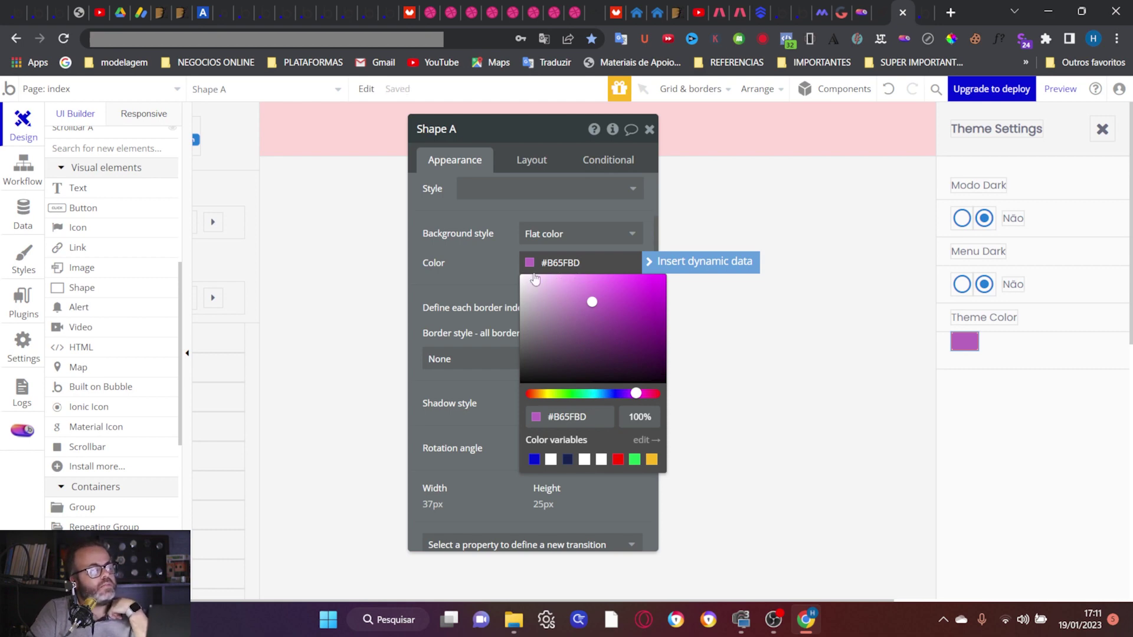
pyautogui.click(475, 286)
# Step: Set the purple shape's fixed width and height to 30 px and center it vertically in its row
pyautogui.click(531, 160)
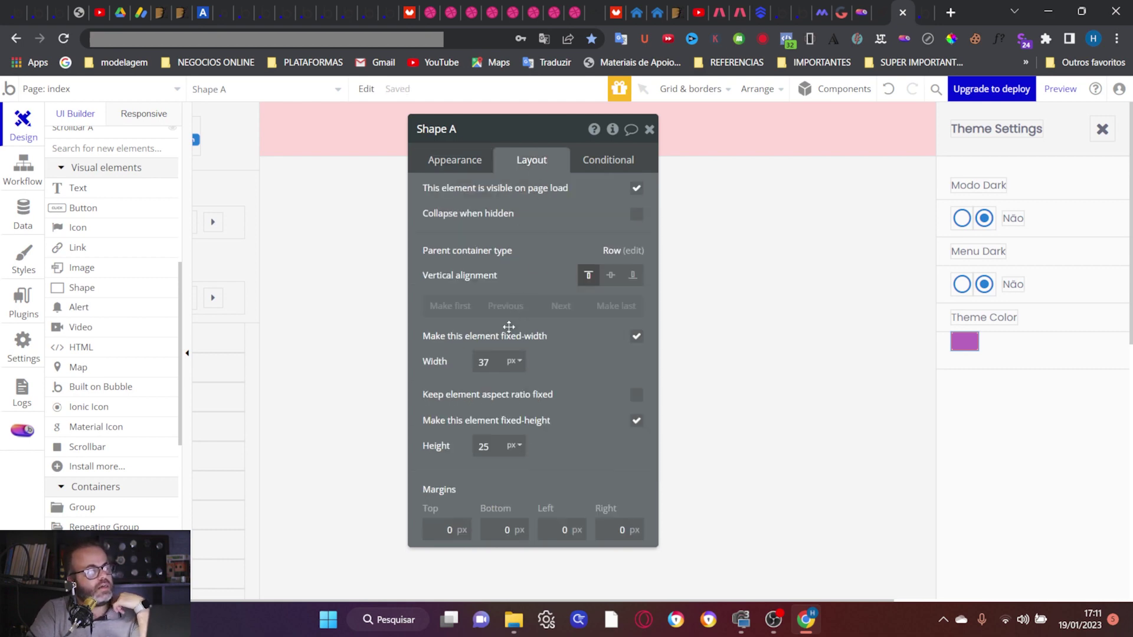
pyautogui.doubleClick(493, 364)
pyautogui.write('30')
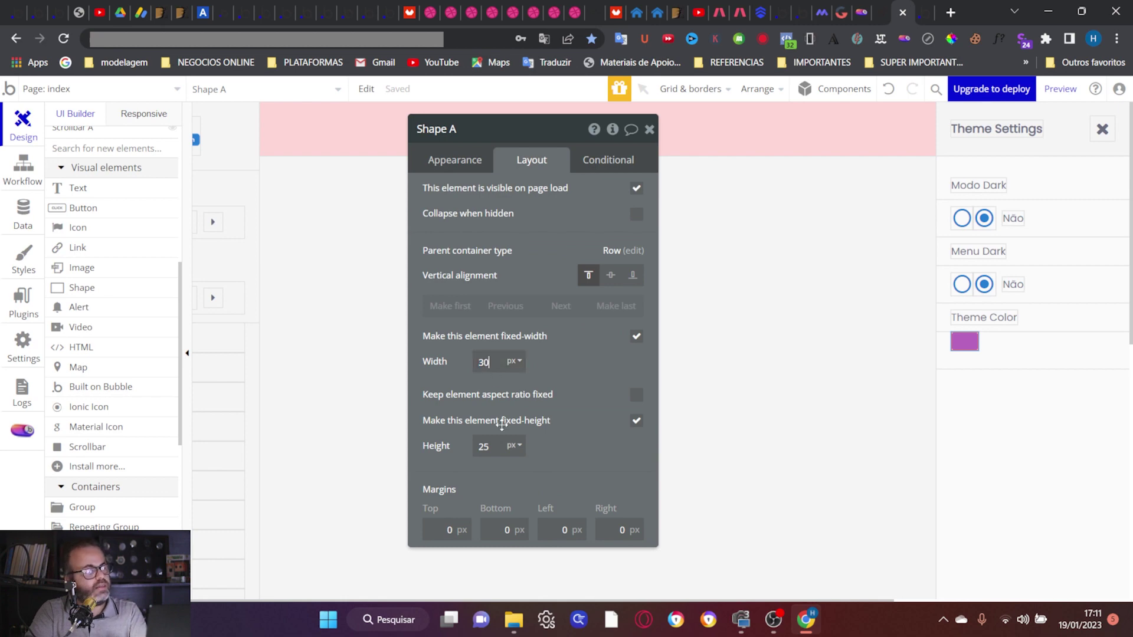
pyautogui.press('BackSpace')
pyautogui.press('BackSpace')
pyautogui.write('30')
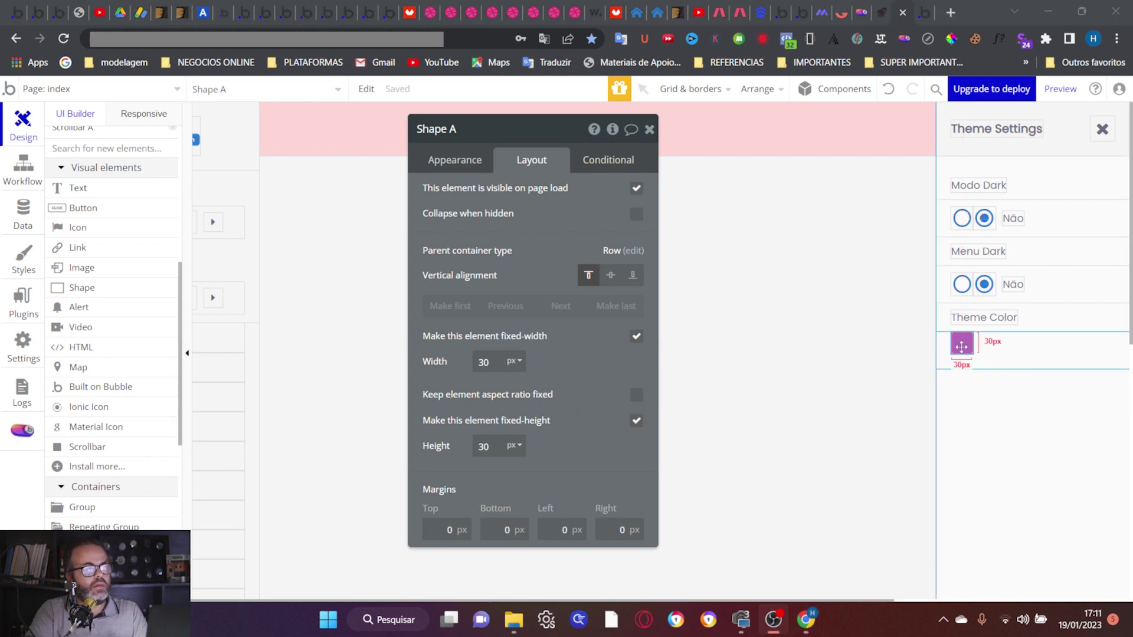
pyautogui.click(610, 275)
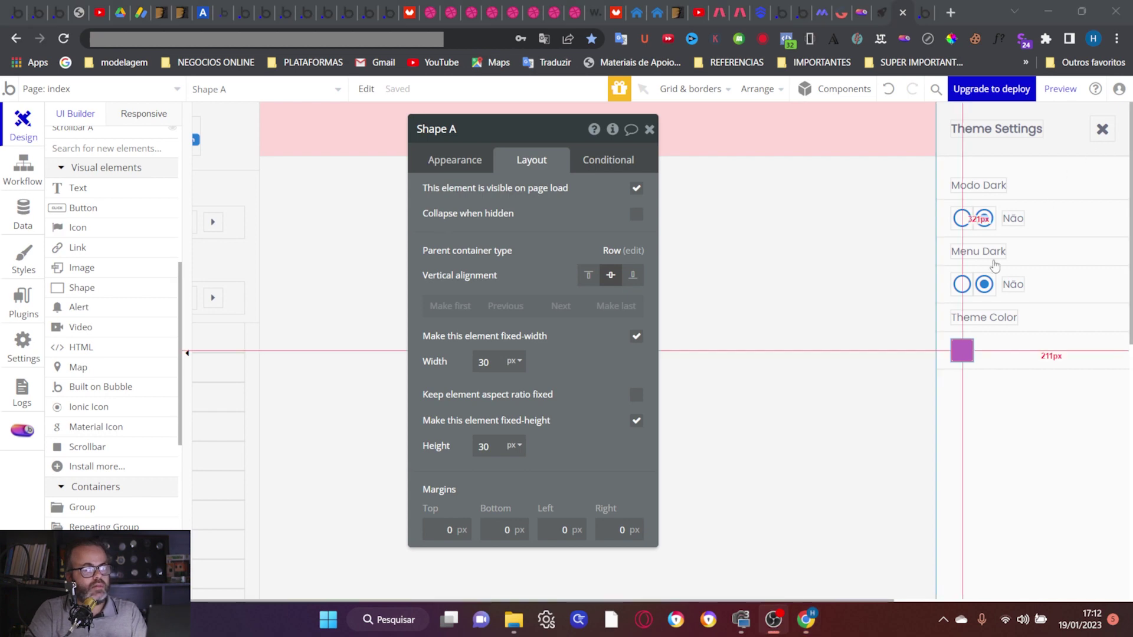
# Step: Duplicate the purple square in its row and apply a column gap of 8 px to the row group
pyautogui.click(962, 343)
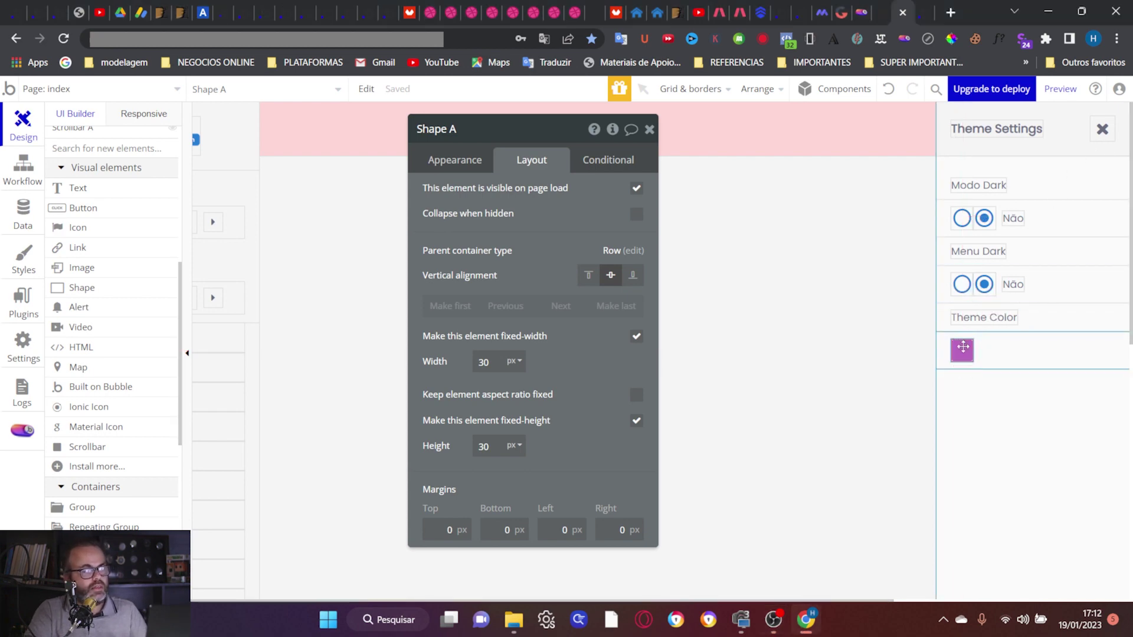
pyautogui.hotkey('ctrl', 'v')
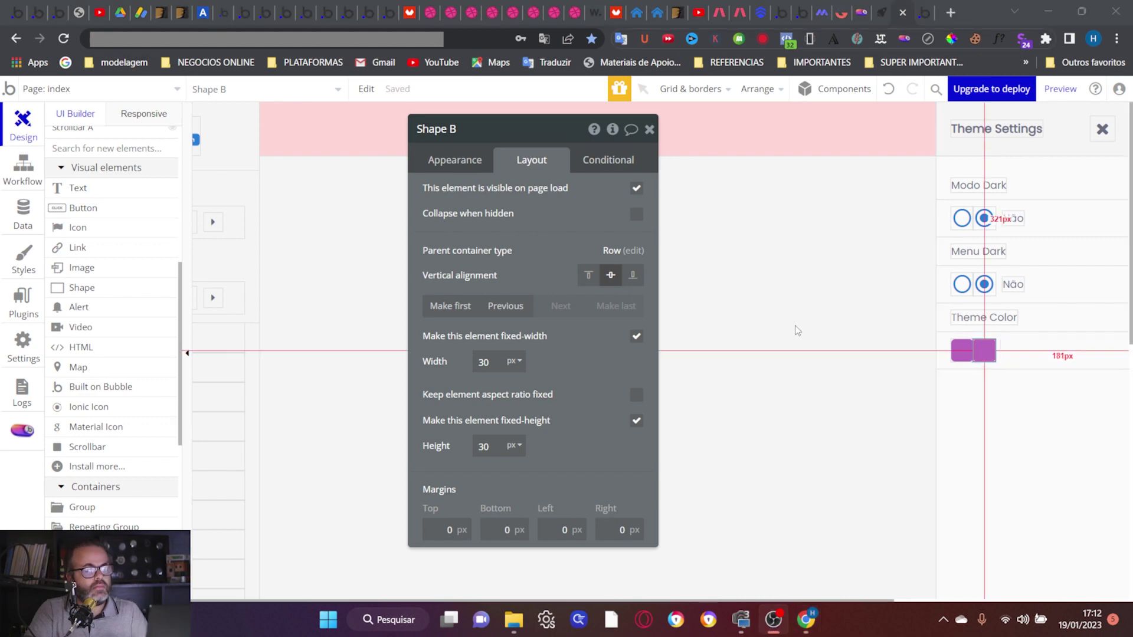
pyautogui.click(1059, 357)
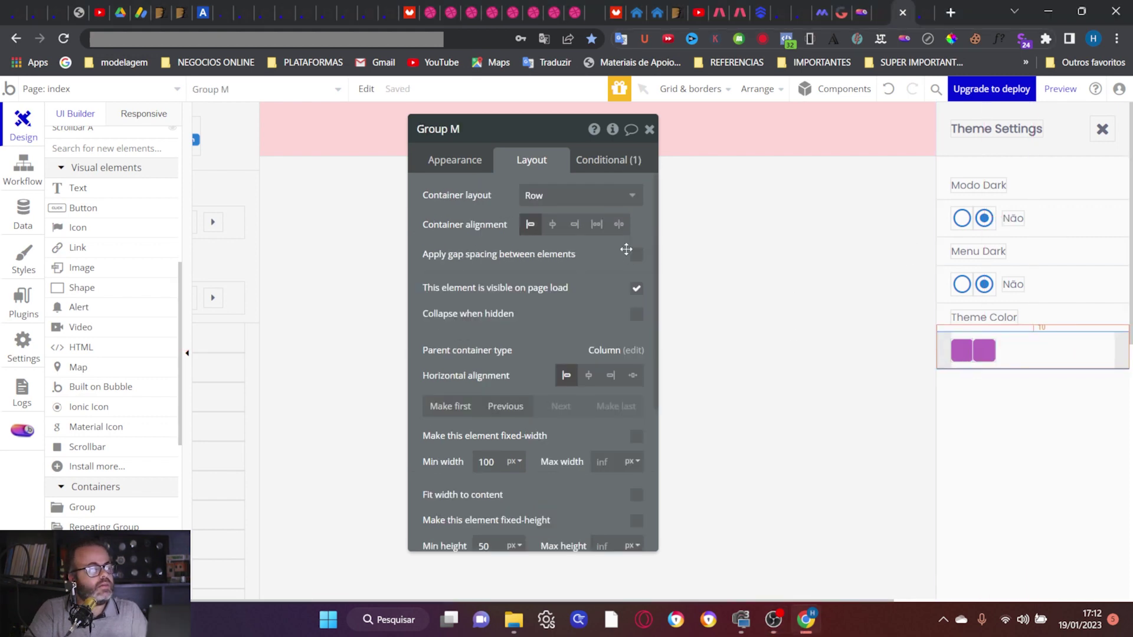
pyautogui.click(636, 254)
pyautogui.click(615, 307)
pyautogui.write('8')
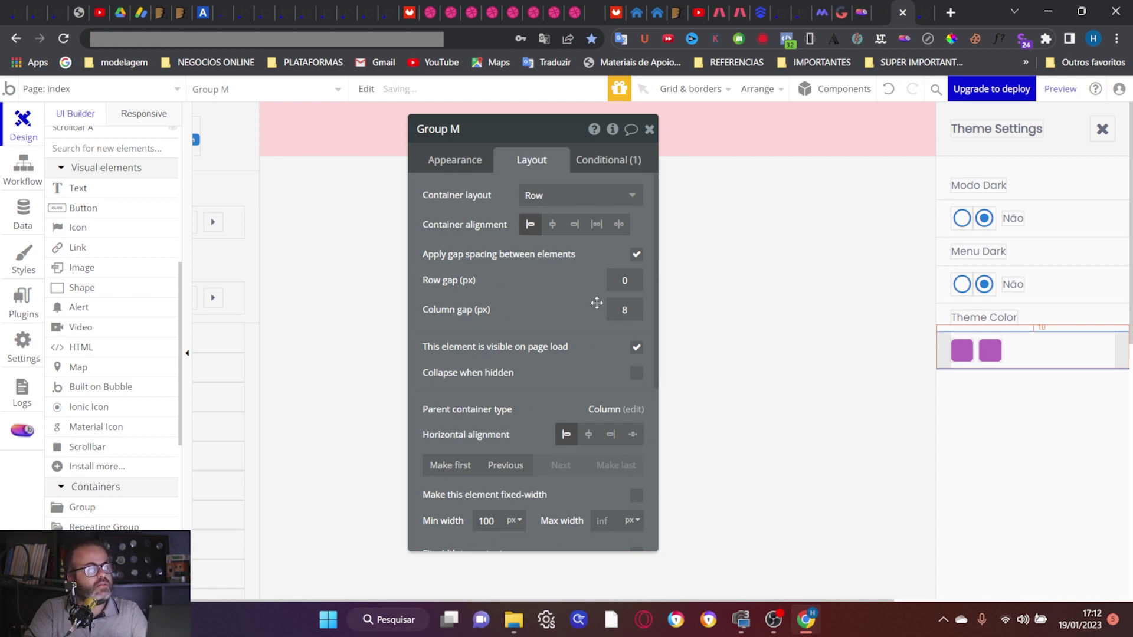
# Step: Set the second Theme Color square's background color to #49BB98
pyautogui.click(989, 349)
pyautogui.click(962, 350)
pyautogui.click(991, 350)
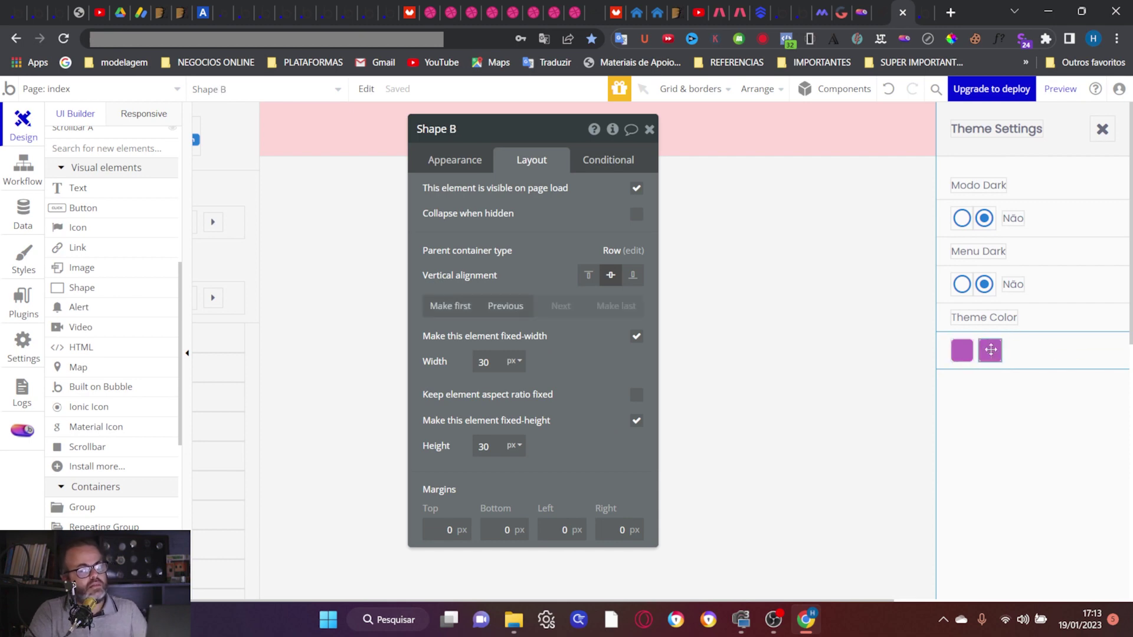
pyautogui.click(472, 167)
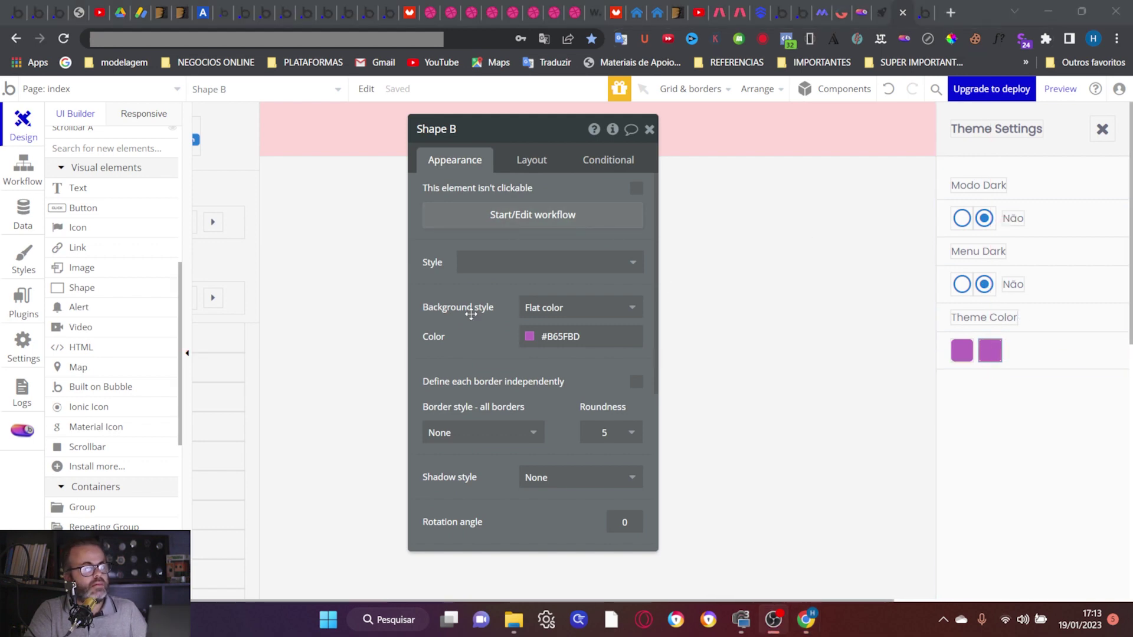
pyautogui.click(581, 338)
pyautogui.write('#49BB98')
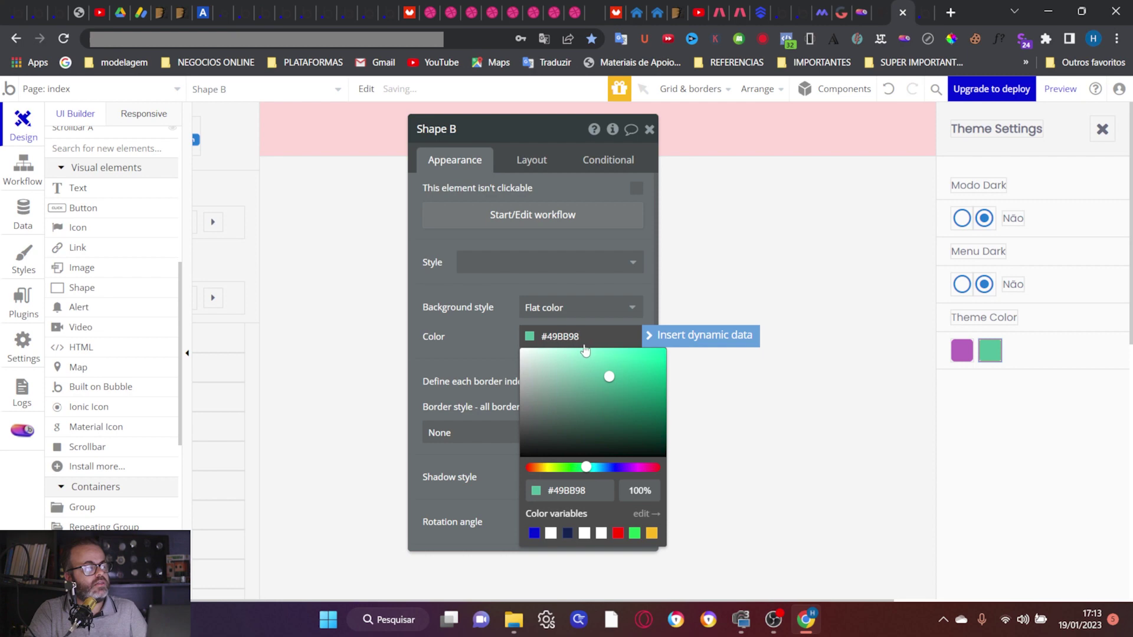
pyautogui.click(491, 334)
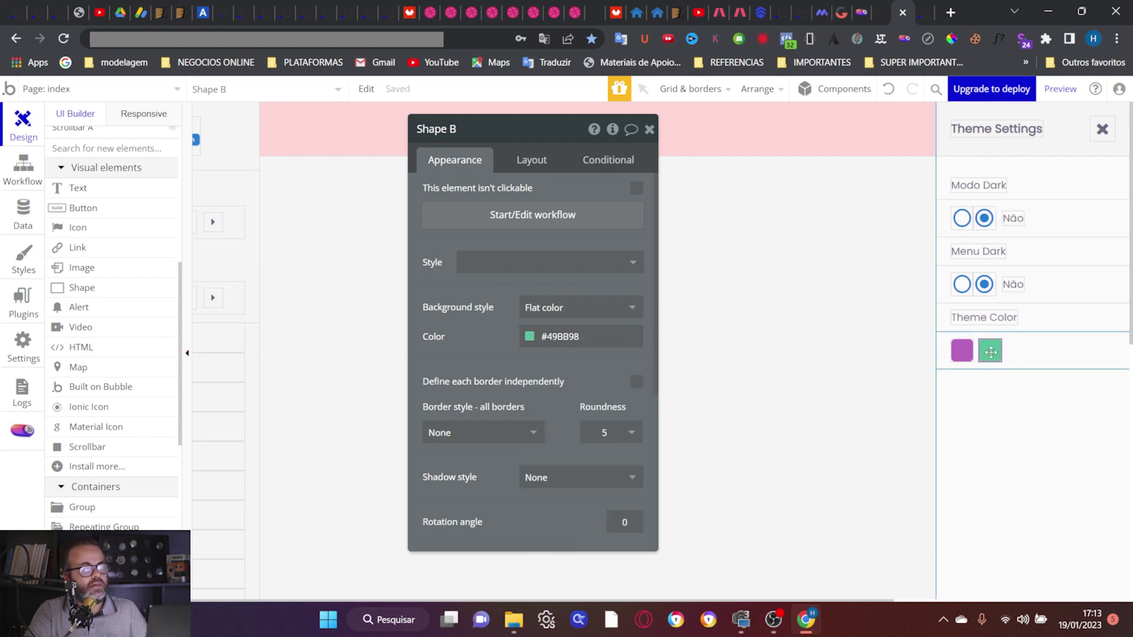
# Step: Duplicate the green square and set the copy's background color to #FF6A59
pyautogui.hotkey('ctrl', 'c')
pyautogui.hotkey('ctrl', 'v')
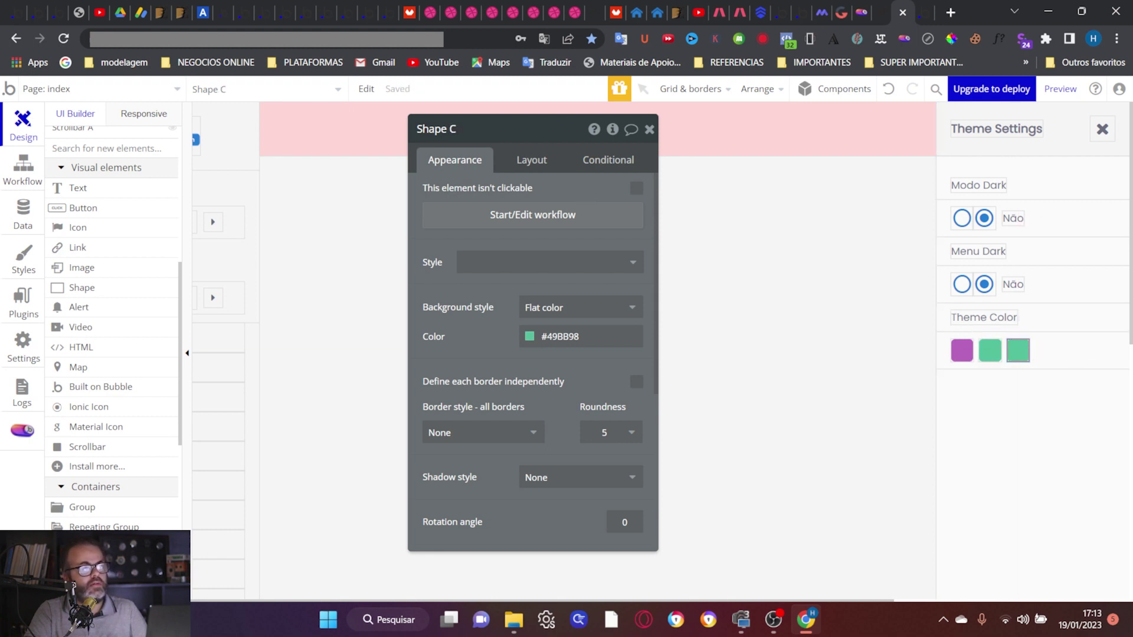
pyautogui.hotkey('alt', 'Tab')
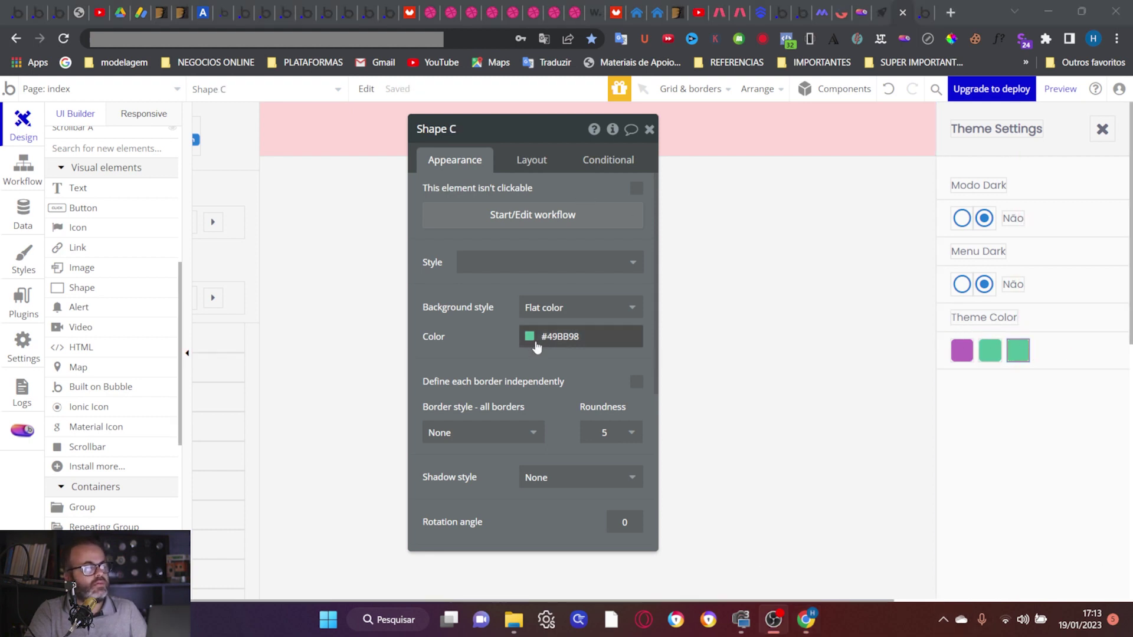
pyautogui.click(554, 336)
pyautogui.hotkey('ctrl', 'a')
pyautogui.hotkey('ctrl', 'v')
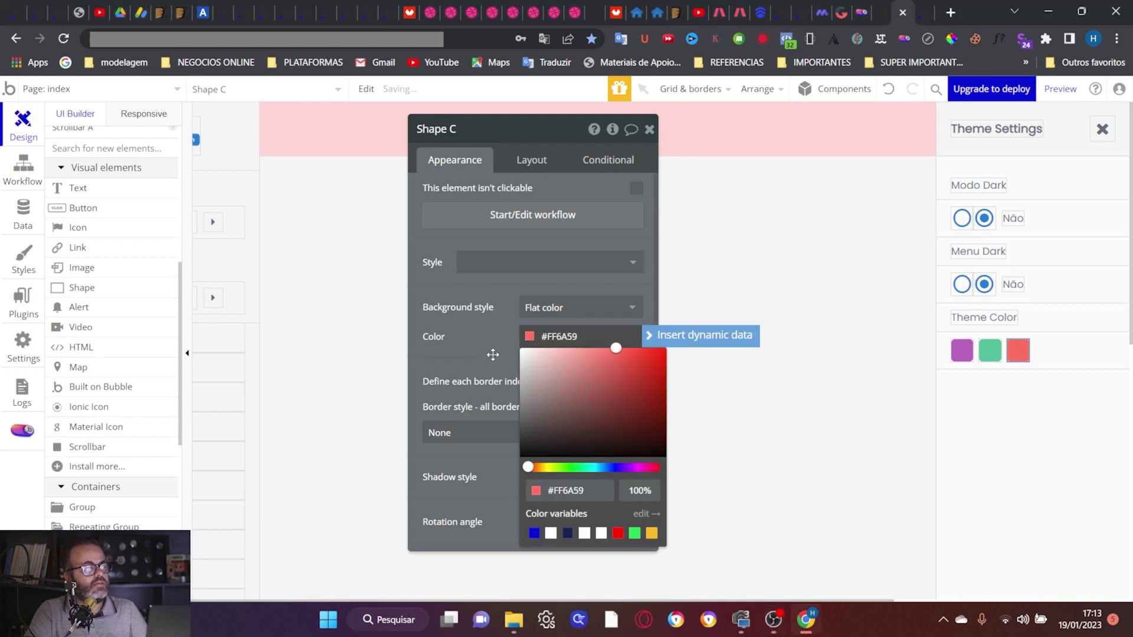
pyautogui.click(518, 344)
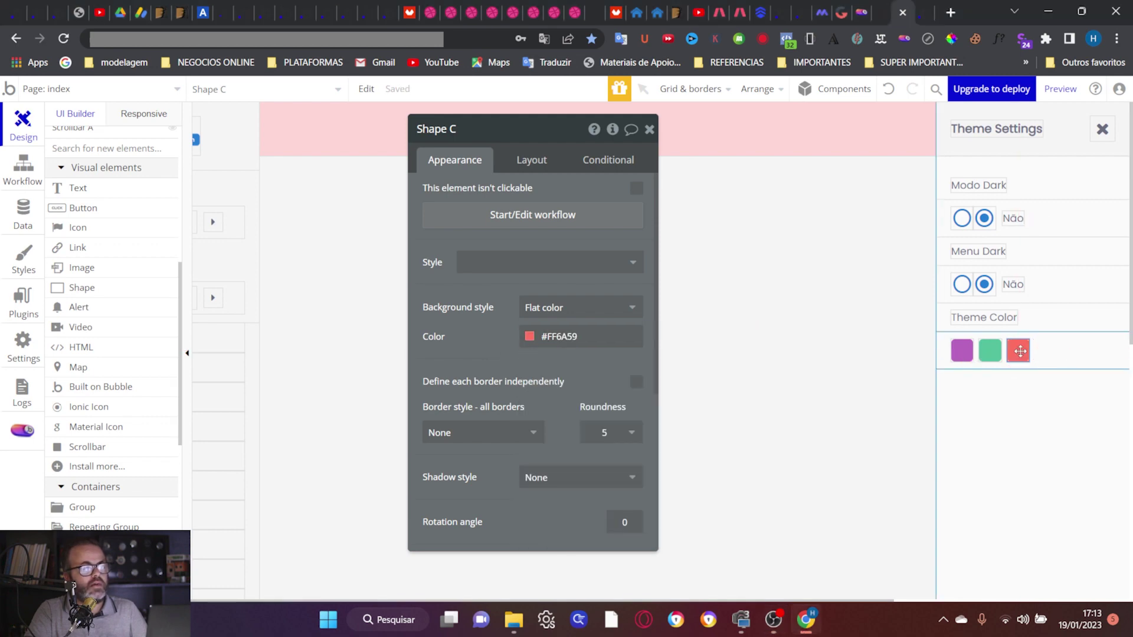
# Step: Duplicate the coral Theme Color square and set the copy's background color to #C6164F
pyautogui.hotkey('ctrl', 'c')
pyautogui.hotkey('ctrl', 'v')
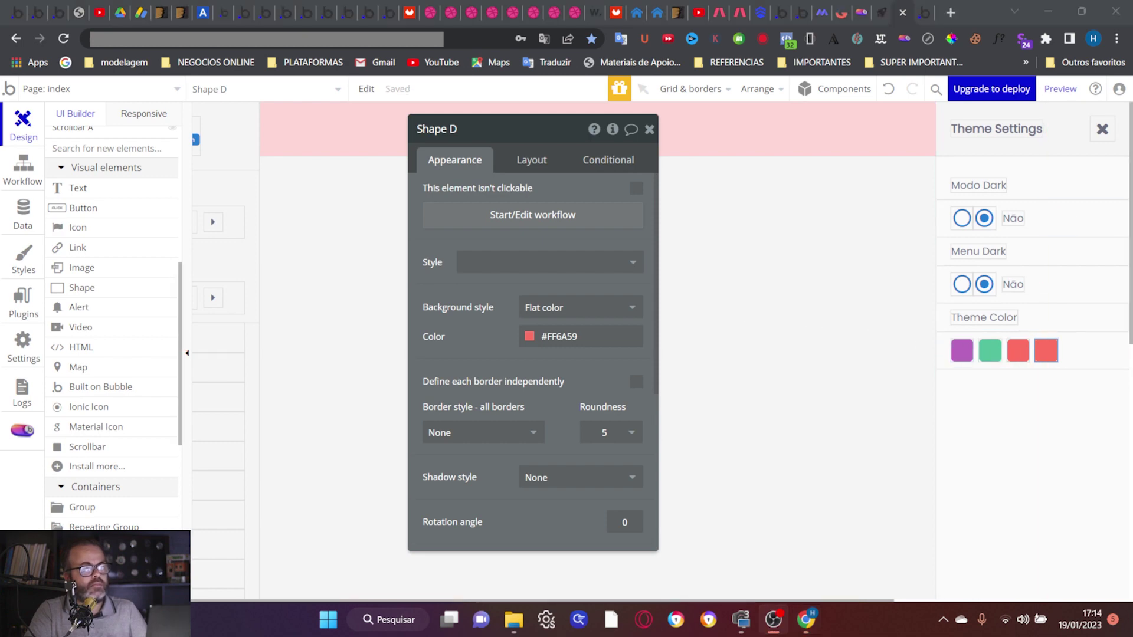
pyautogui.click(558, 335)
pyautogui.hotkey('ctrl', 'a')
pyautogui.hotkey('ctrl', 'v')
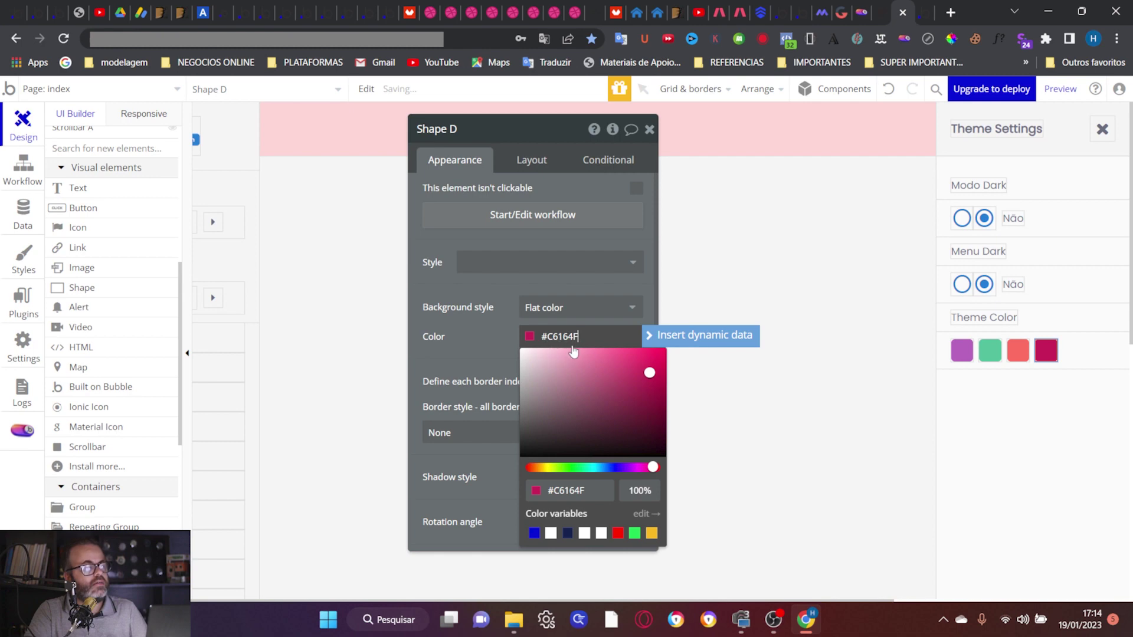
pyautogui.click(468, 336)
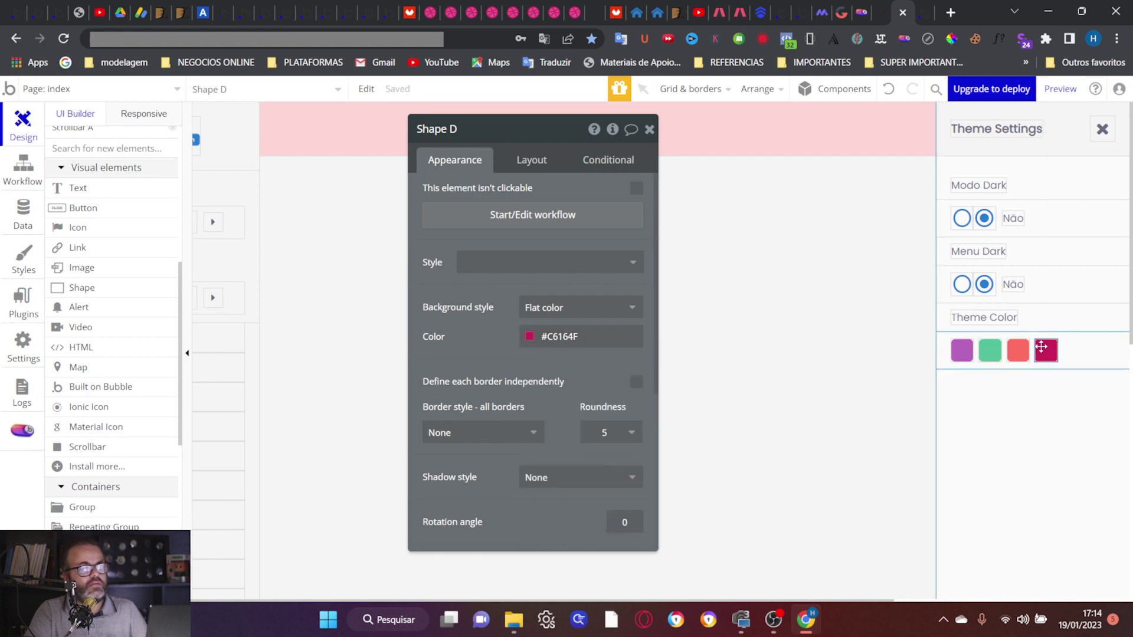
# Step: Duplicate the crimson Theme Color square and set the copy's background color to #FF965F
pyautogui.hotkey('ctrl', 'c')
pyautogui.hotkey('ctrl', 'v')
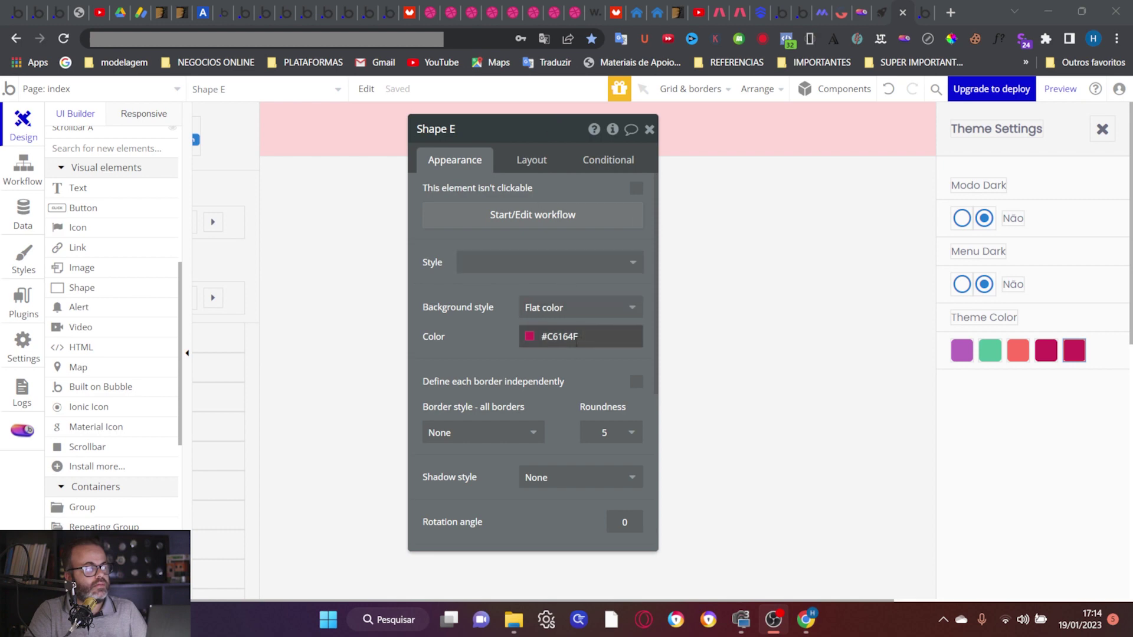
pyautogui.click(555, 336)
pyautogui.hotkey('ctrl', 'v')
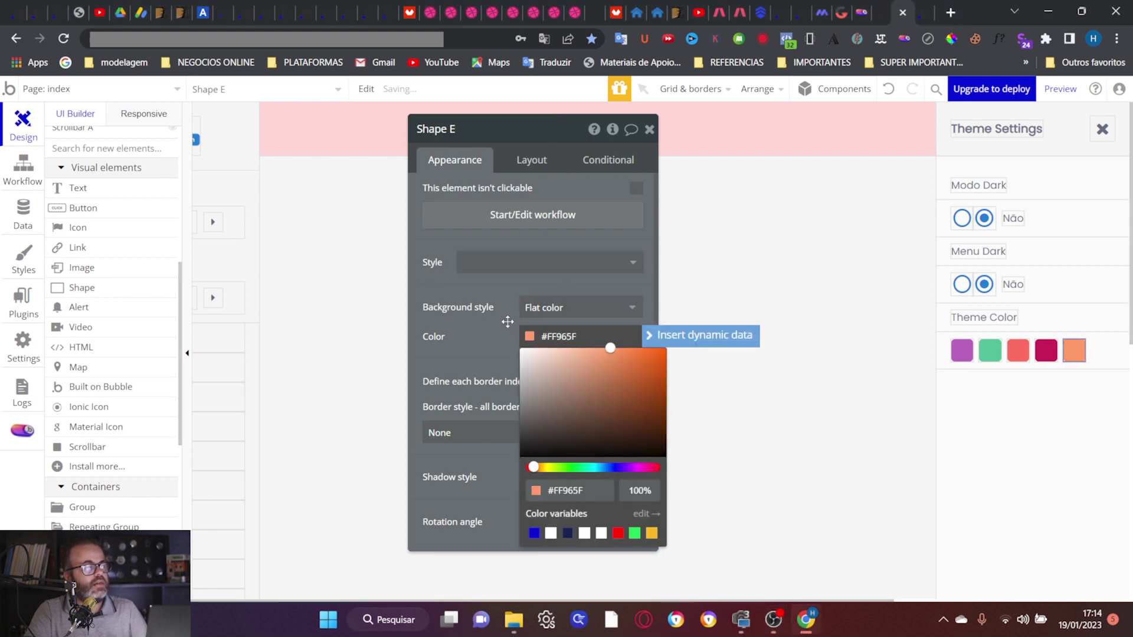
pyautogui.click(494, 344)
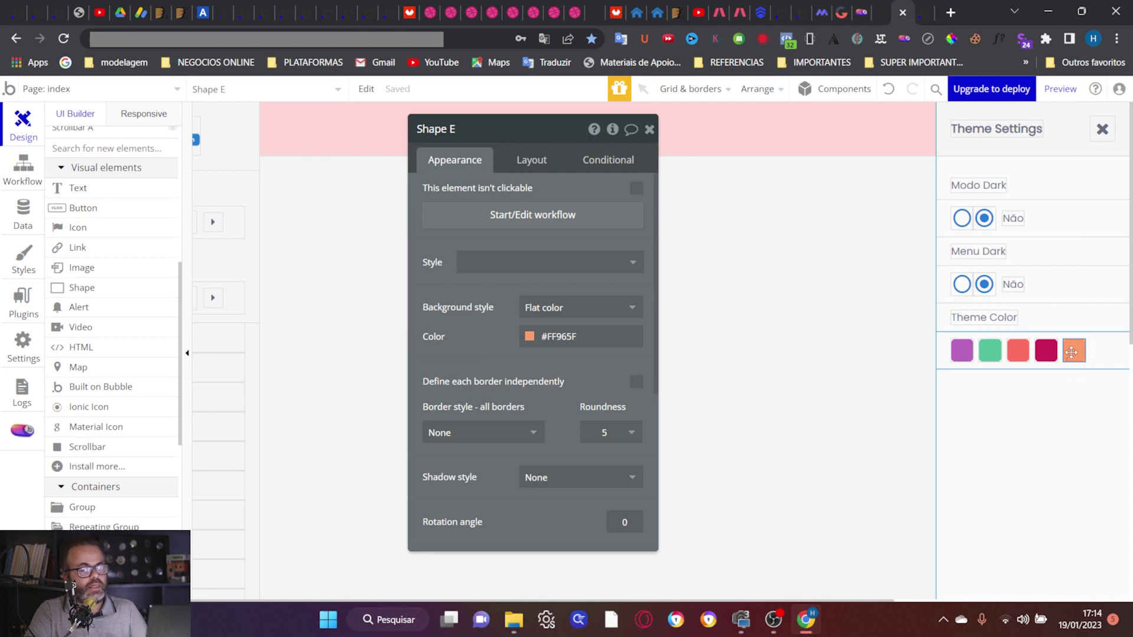
# Step: Duplicate the orange Theme Color square and set the copy's background color to #1976D2
pyautogui.hotkey('ctrl', 'c')
pyautogui.hotkey('ctrl', 'v')
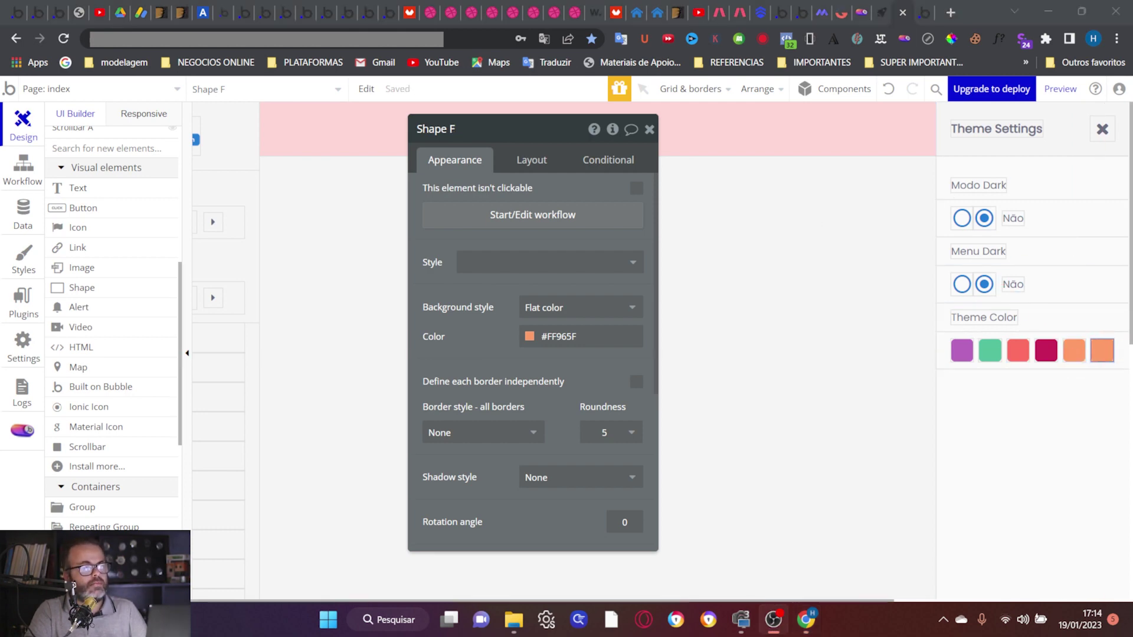
pyautogui.doubleClick(556, 338)
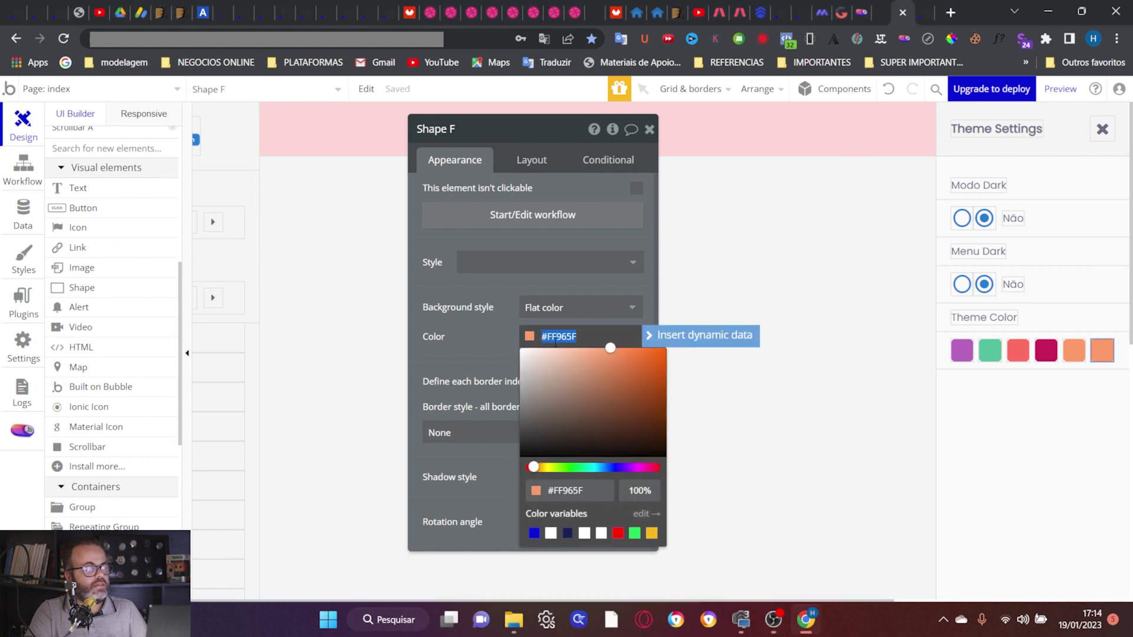
pyautogui.hotkey('ctrl', 'v')
pyautogui.click(480, 349)
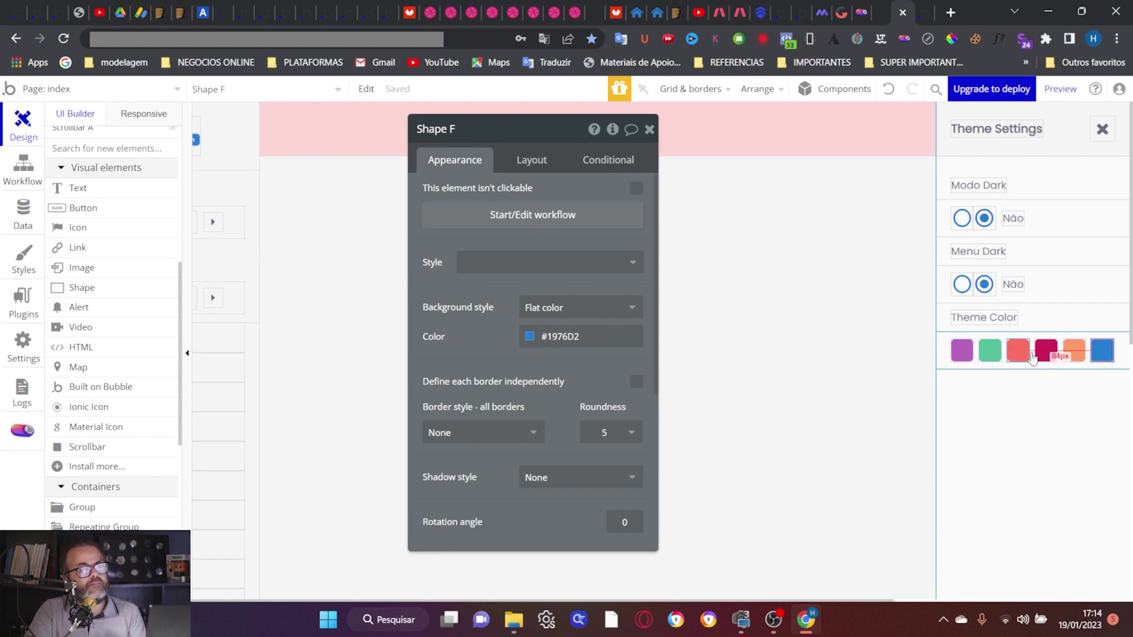
# Step: Give the Theme Settings floating group an Outset shadow with a horizontal offset of -2
pyautogui.click(992, 423)
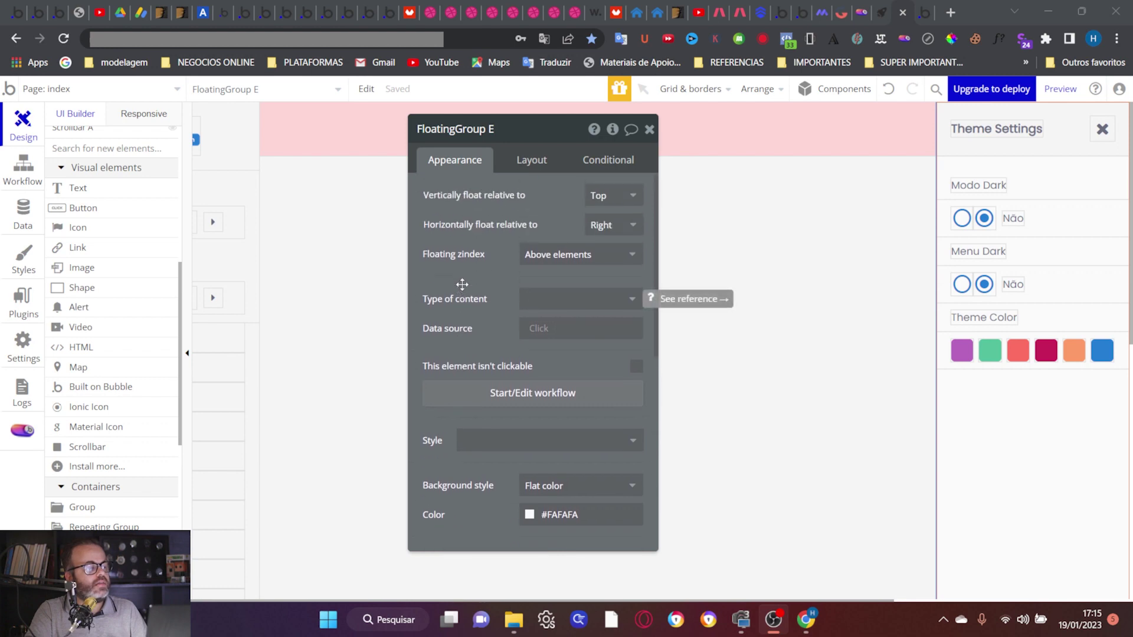
pyautogui.scroll(-5, 476, 278)
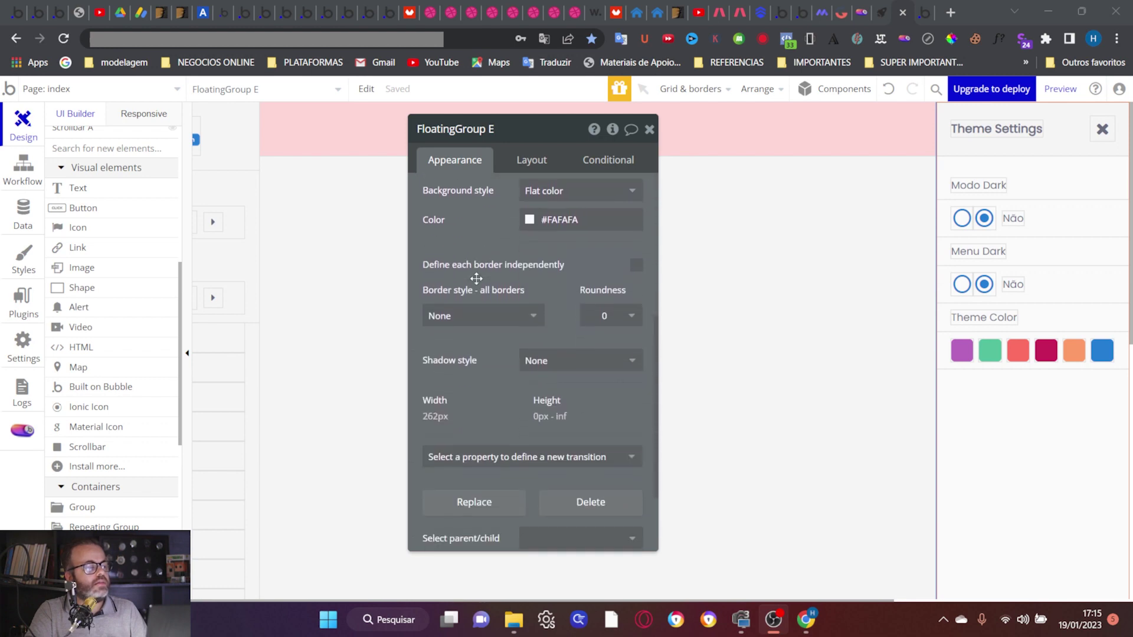
pyautogui.scroll(-2, 476, 279)
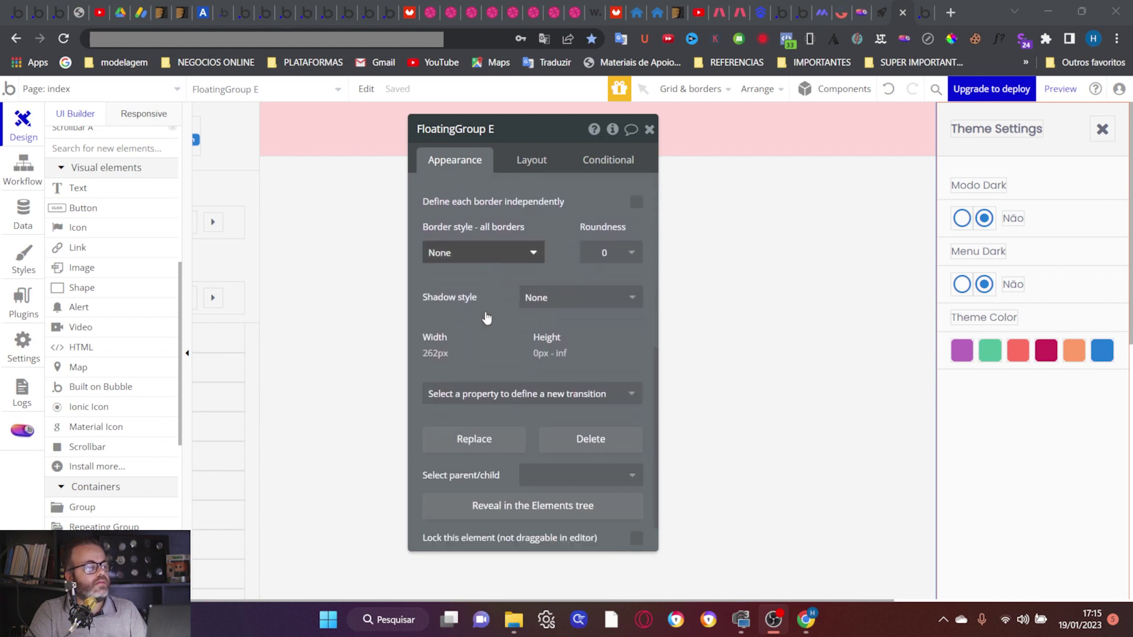
pyautogui.click(555, 287)
pyautogui.click(561, 334)
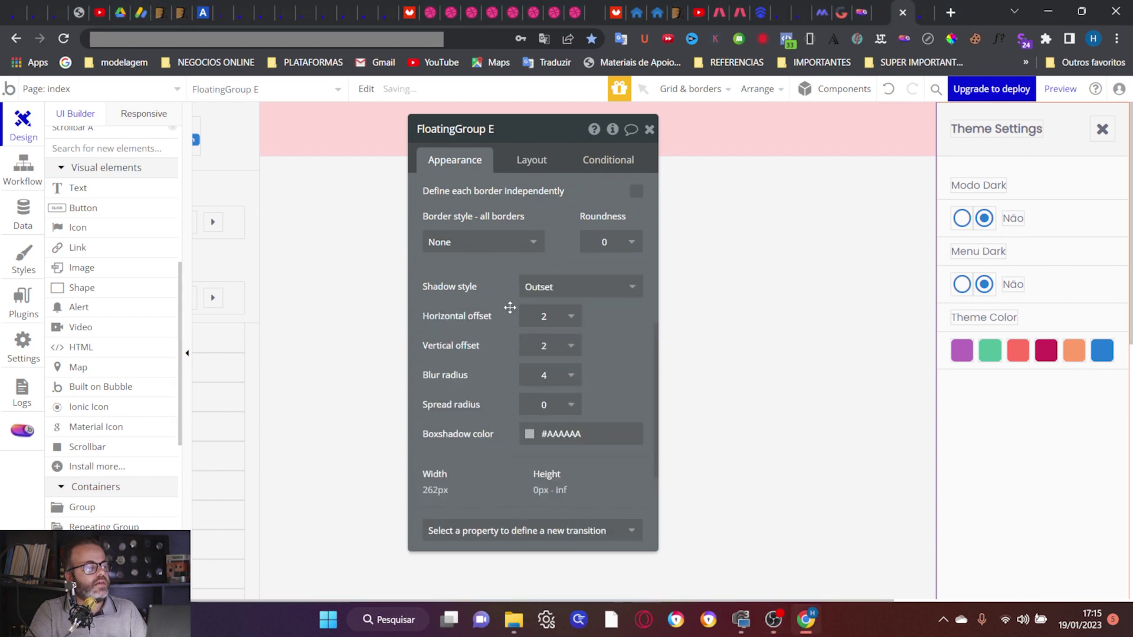
pyautogui.click(545, 317)
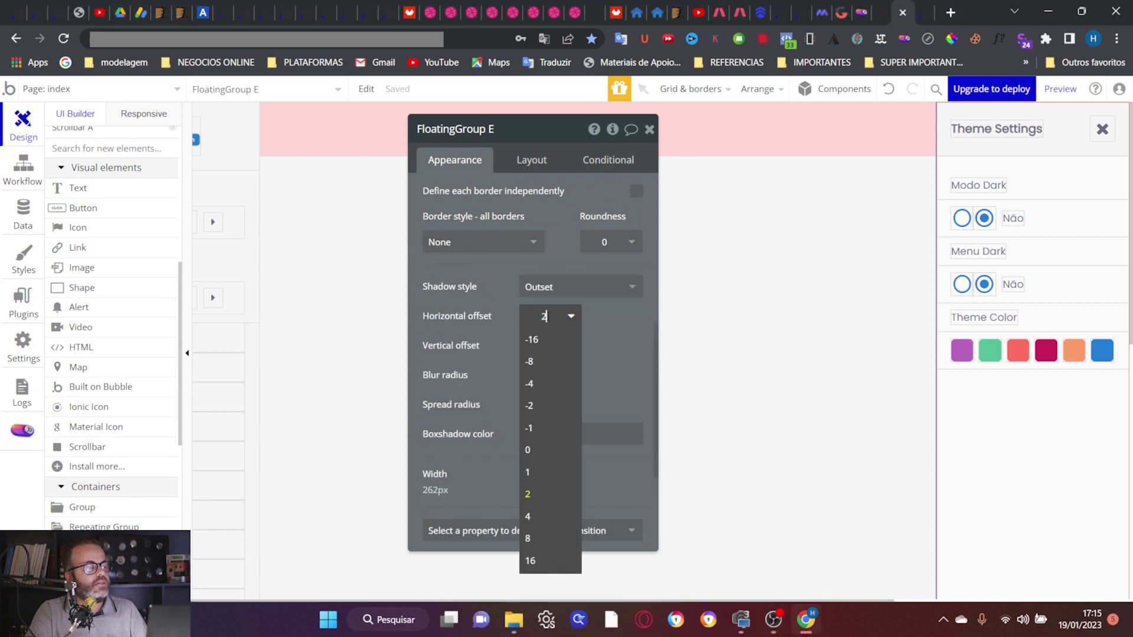
pyautogui.click(529, 406)
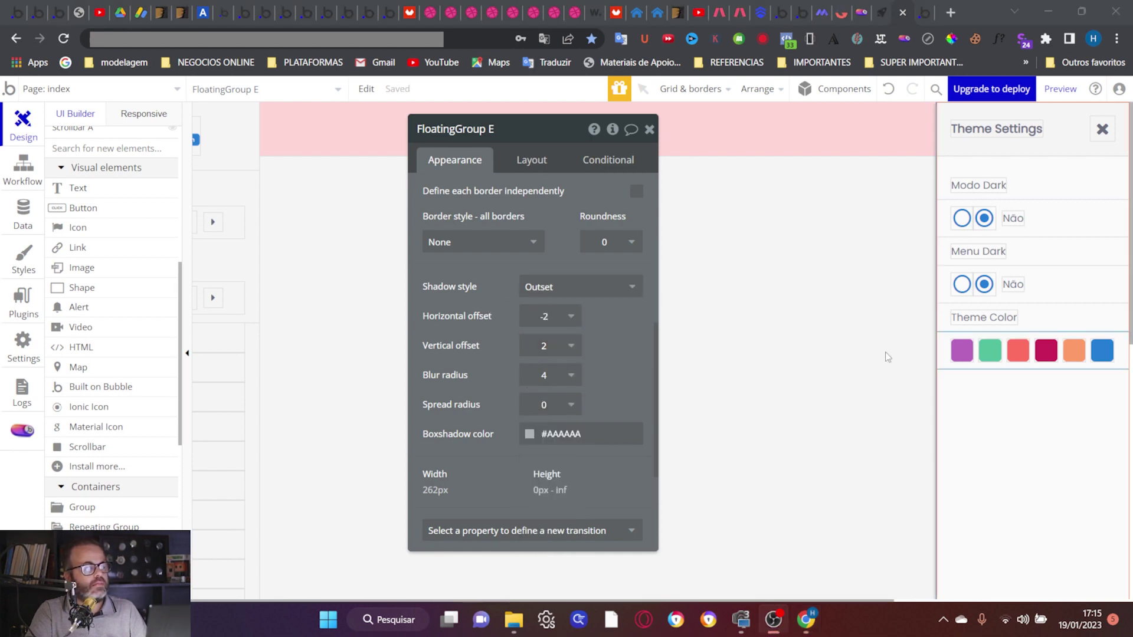
# Step: Set the floating group shadow's vertical offset to 0 and its spread radius to 4
pyautogui.doubleClick(544, 346)
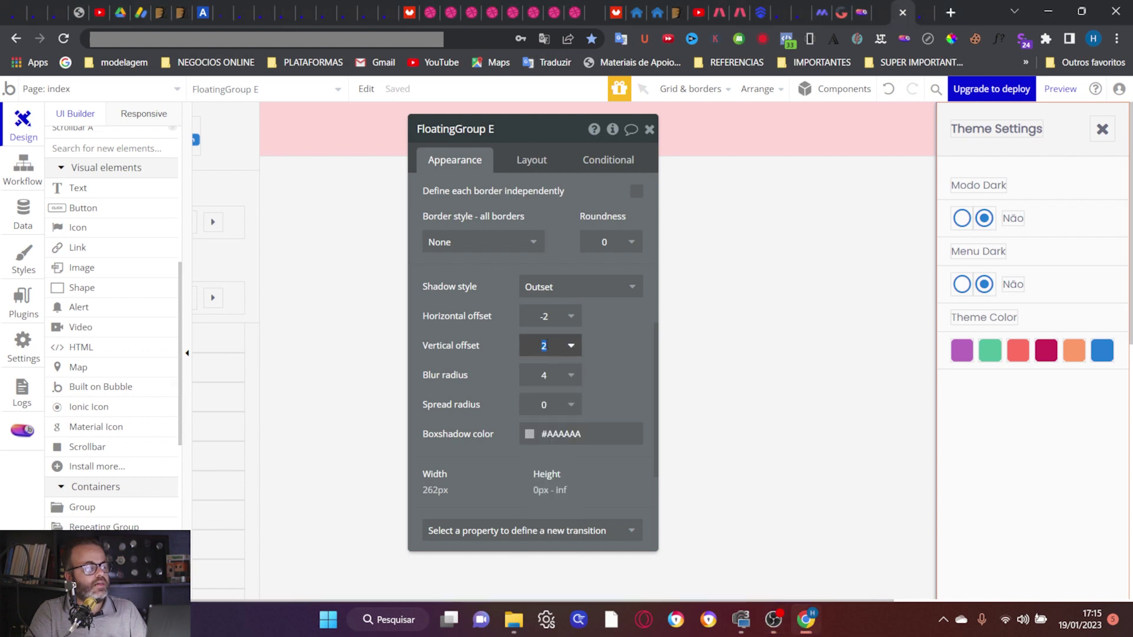
pyautogui.write('0')
pyautogui.click(545, 376)
pyautogui.press('Return')
pyautogui.click(543, 407)
pyautogui.write('4')
pyautogui.press('Return')
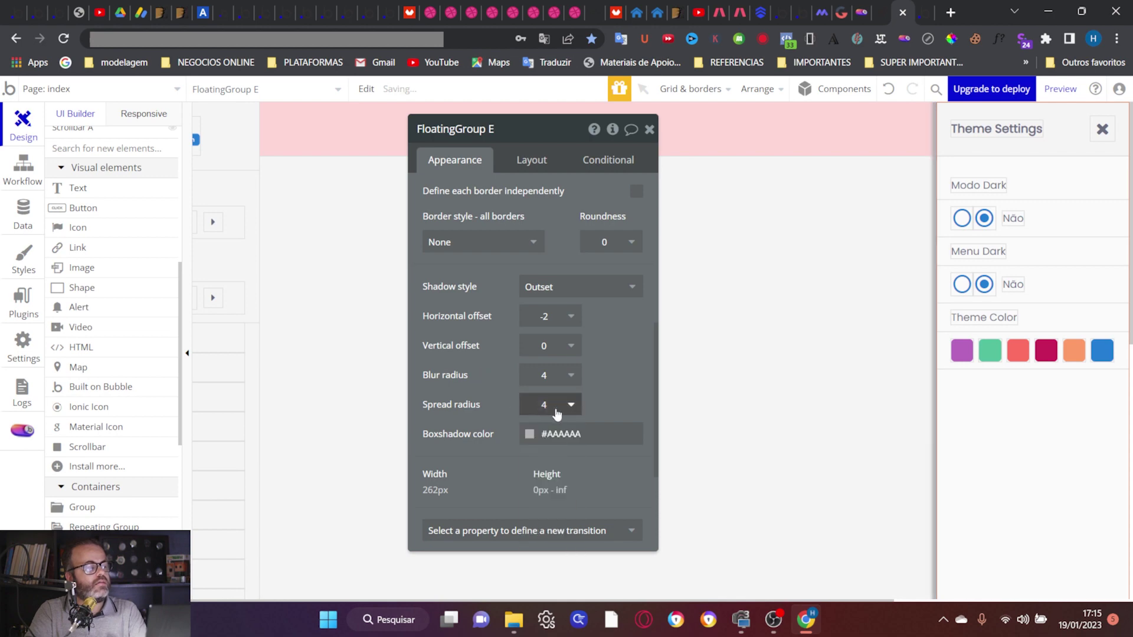
# Step: Set the floating group shadow's blur radius to 8 and its spread radius to 1
pyautogui.click(544, 375)
pyautogui.write('2')
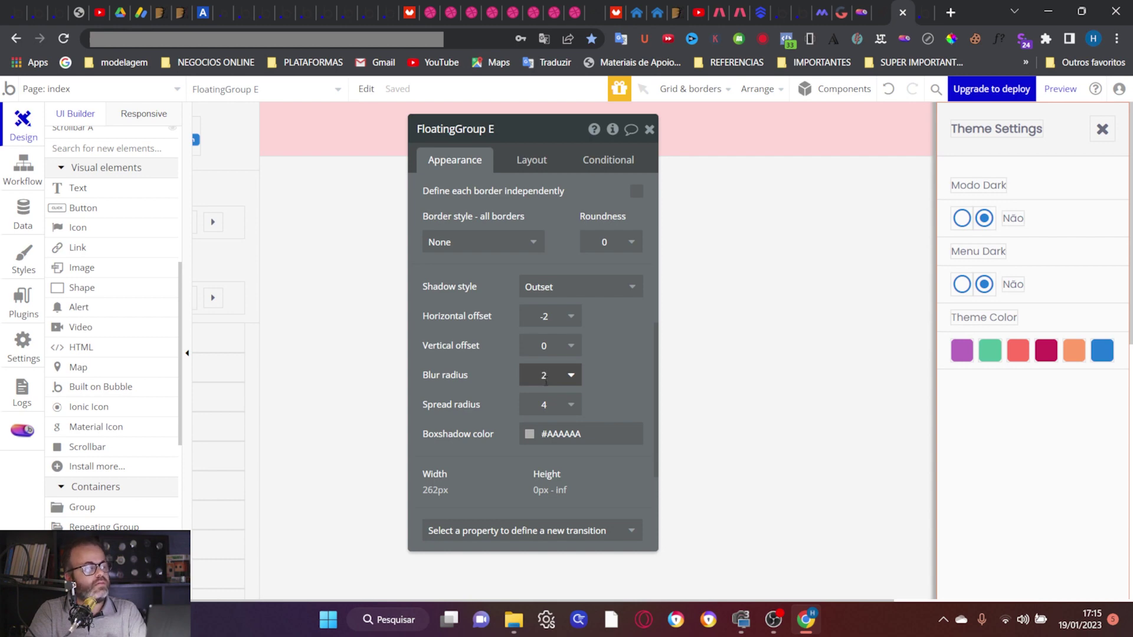
pyautogui.press('BackSpace')
pyautogui.write('8')
pyautogui.click(496, 394)
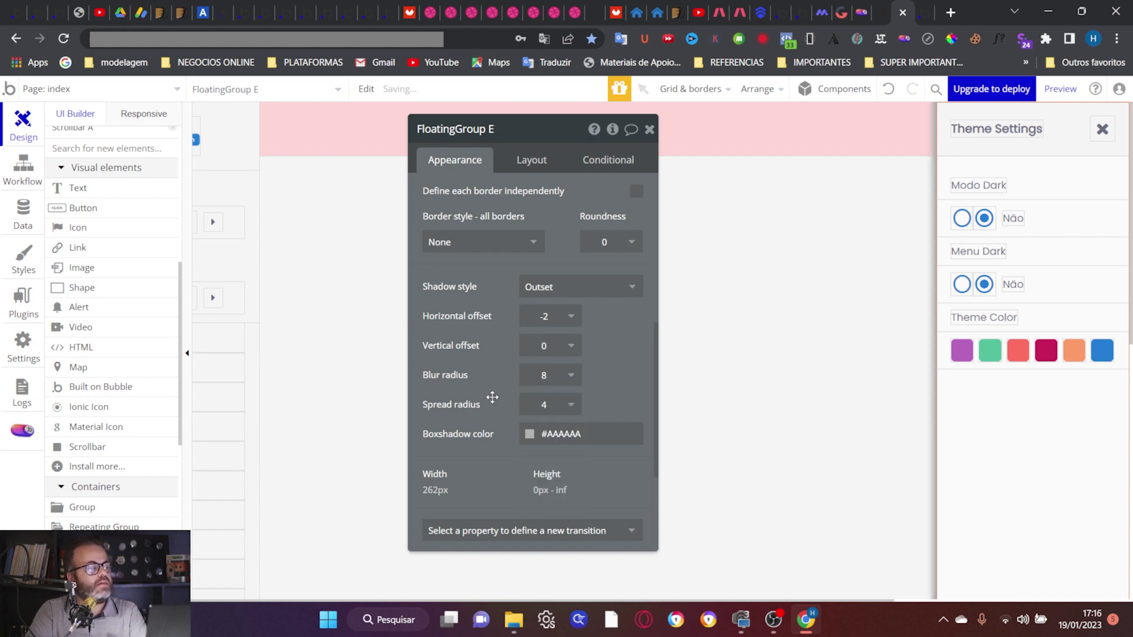
pyautogui.write('1')
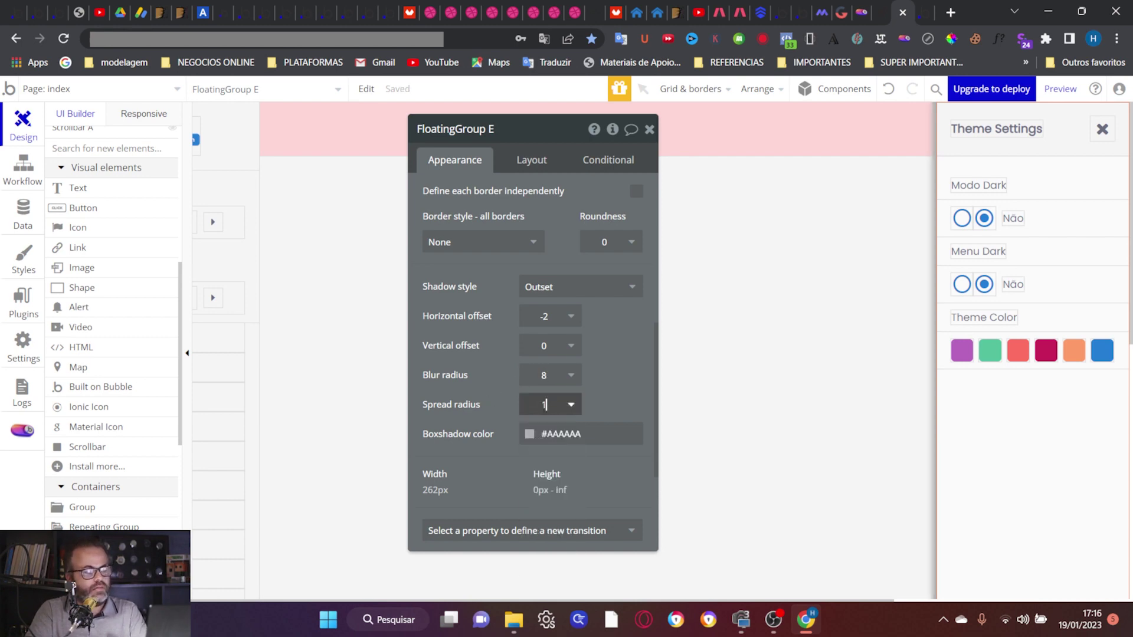
pyautogui.click(498, 396)
# Step: Change the floating group's box shadow color to black, #000000
pyautogui.click(536, 440)
pyautogui.moveTo(524, 436); pyautogui.dragTo(501, 516)
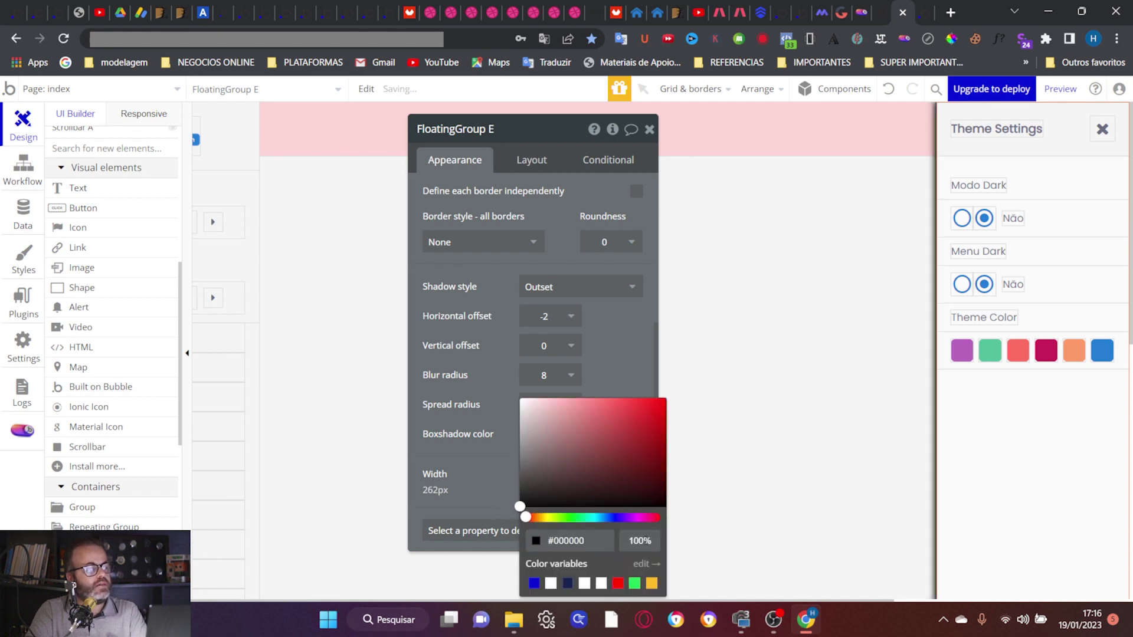
pyautogui.click(504, 382)
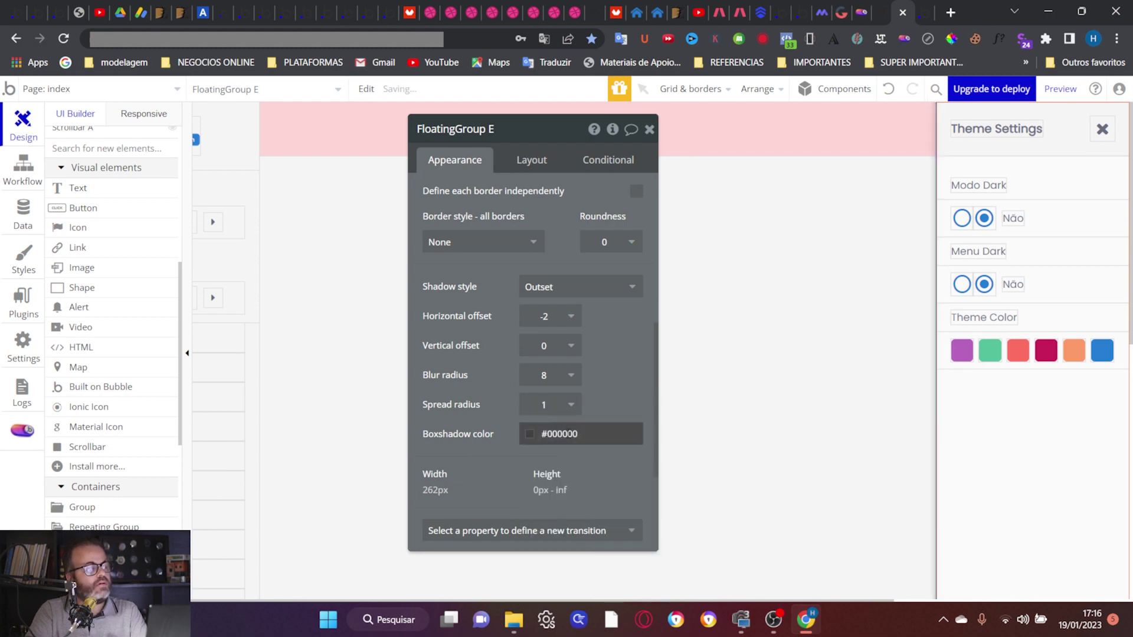
pyautogui.click(559, 434)
pyautogui.click(488, 352)
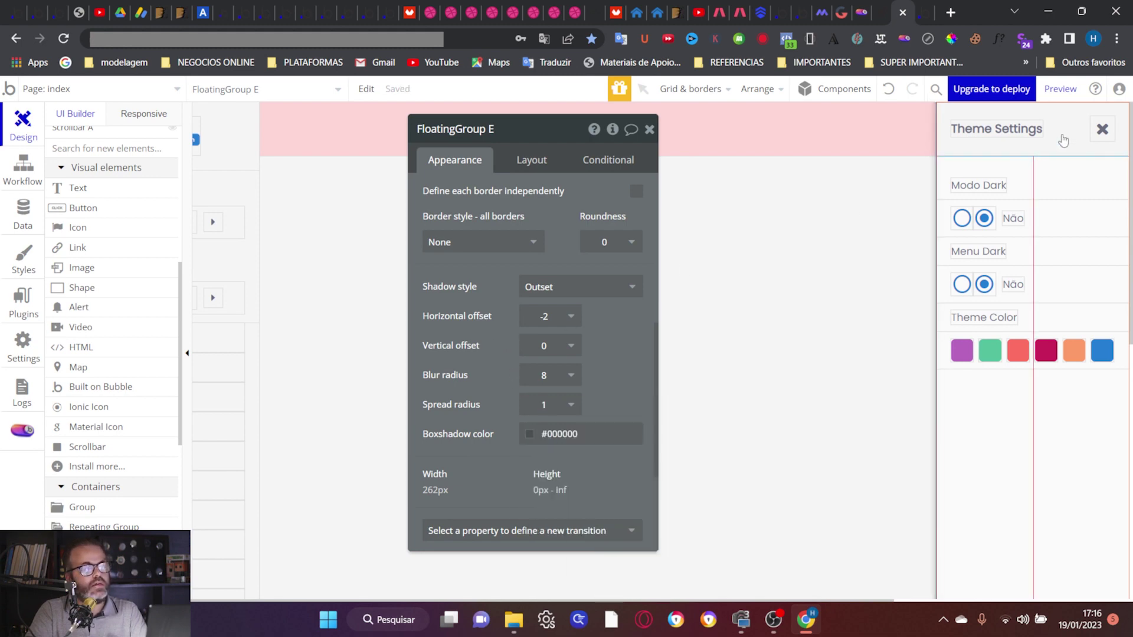
# Step: Preview the page, open and close the Theme Settings panel twice to check its look, and return to the editor
pyautogui.click(1060, 88)
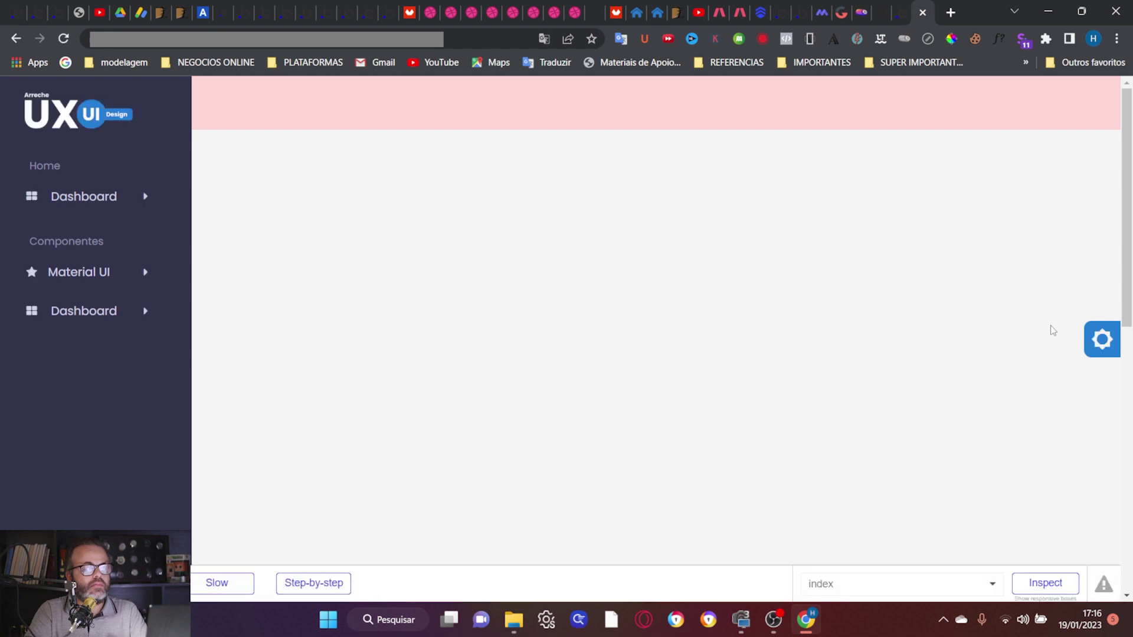
pyautogui.click(1100, 341)
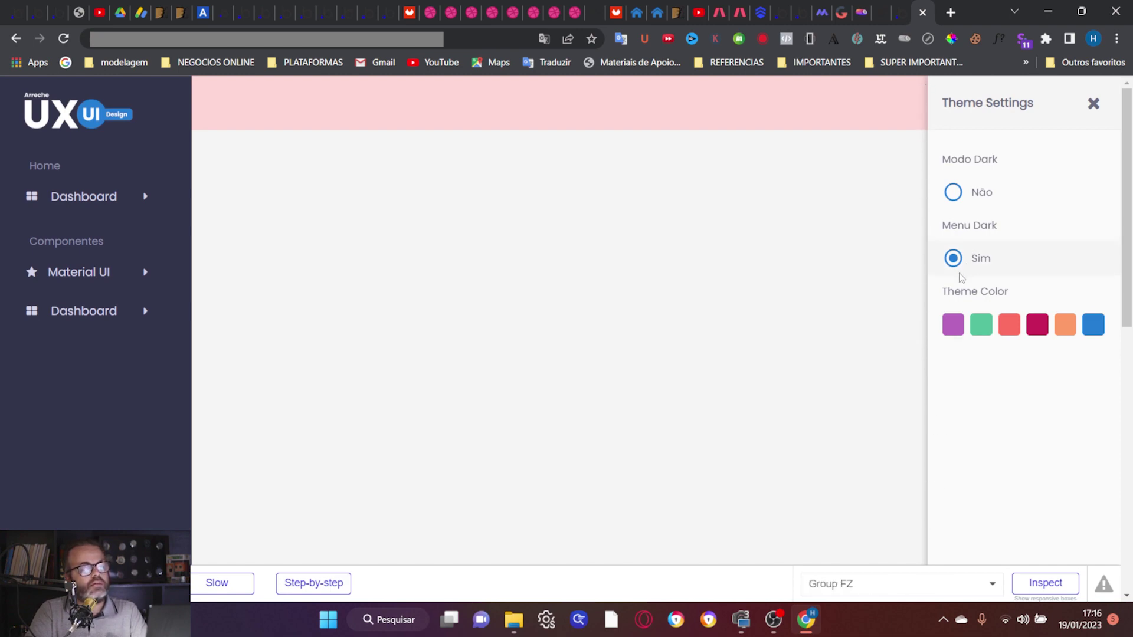
pyautogui.click(1093, 103)
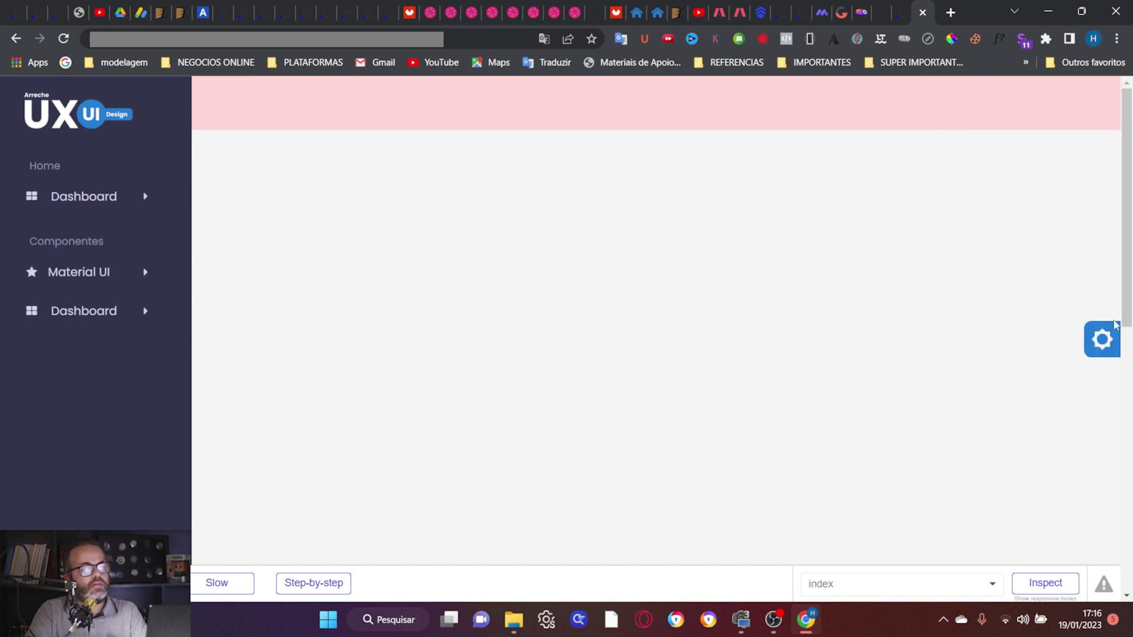
pyautogui.click(1108, 328)
pyautogui.click(1095, 107)
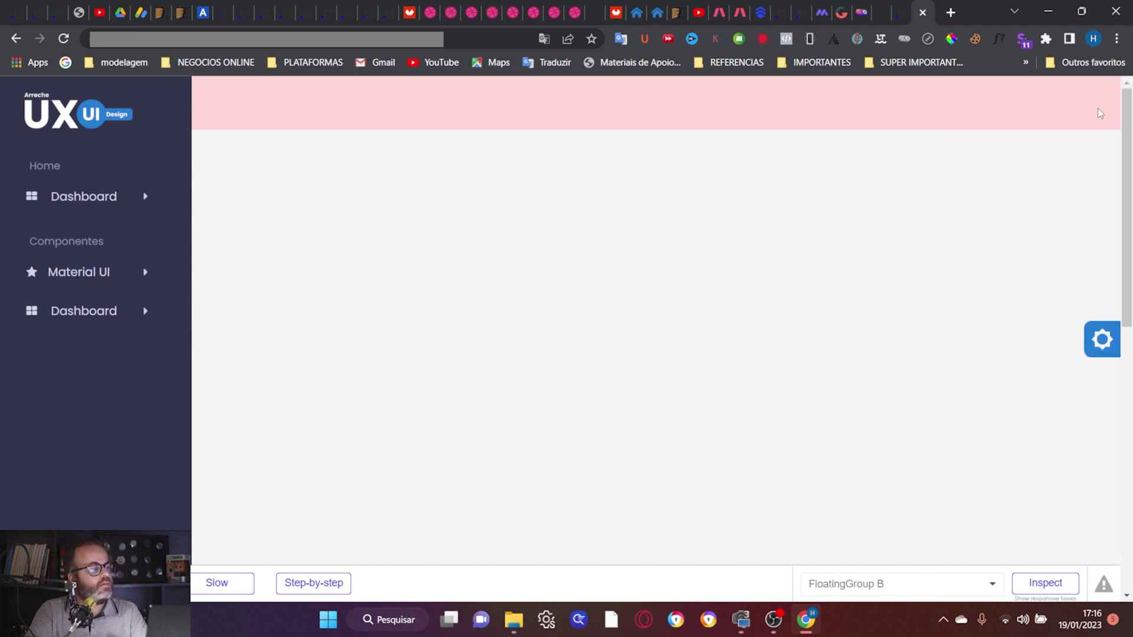
pyautogui.click(901, 12)
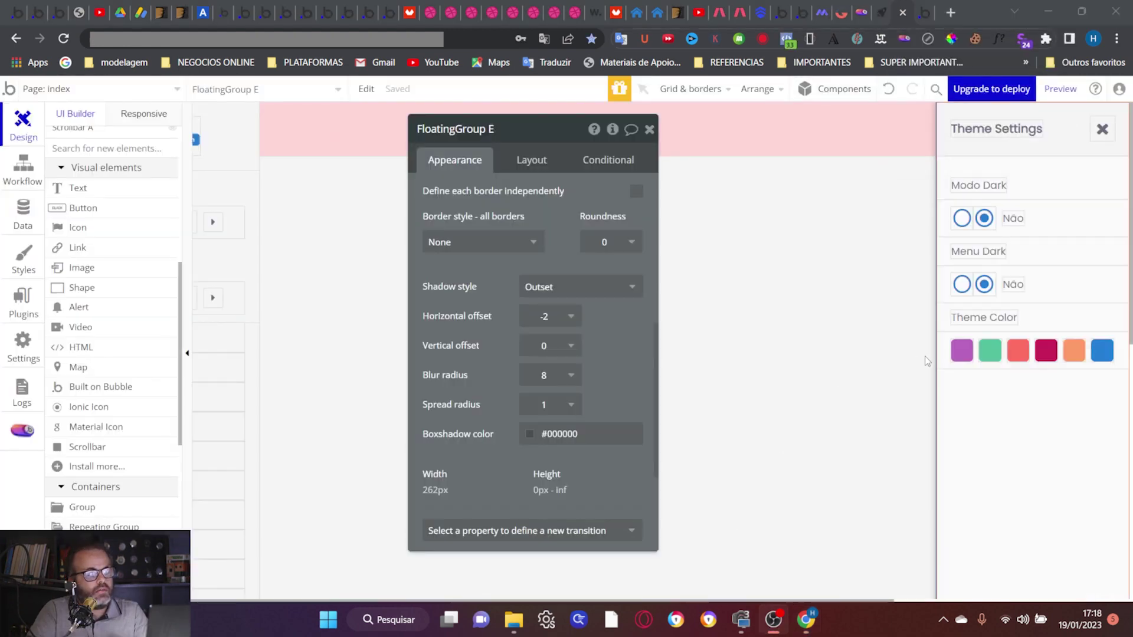
# Step: Create a click workflow for the purple Theme Color square with a Make changes to thing action targeting Current User
pyautogui.click(962, 350)
pyautogui.scroll(1, 491, 275)
pyautogui.scroll(5, 492, 275)
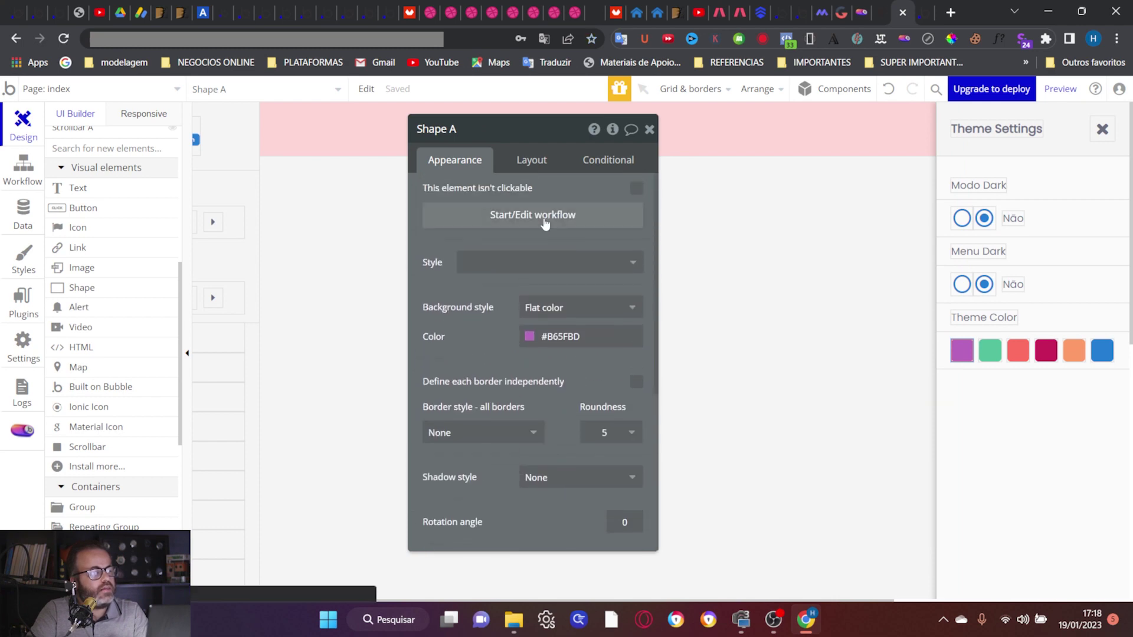
pyautogui.click(542, 225)
pyautogui.click(153, 275)
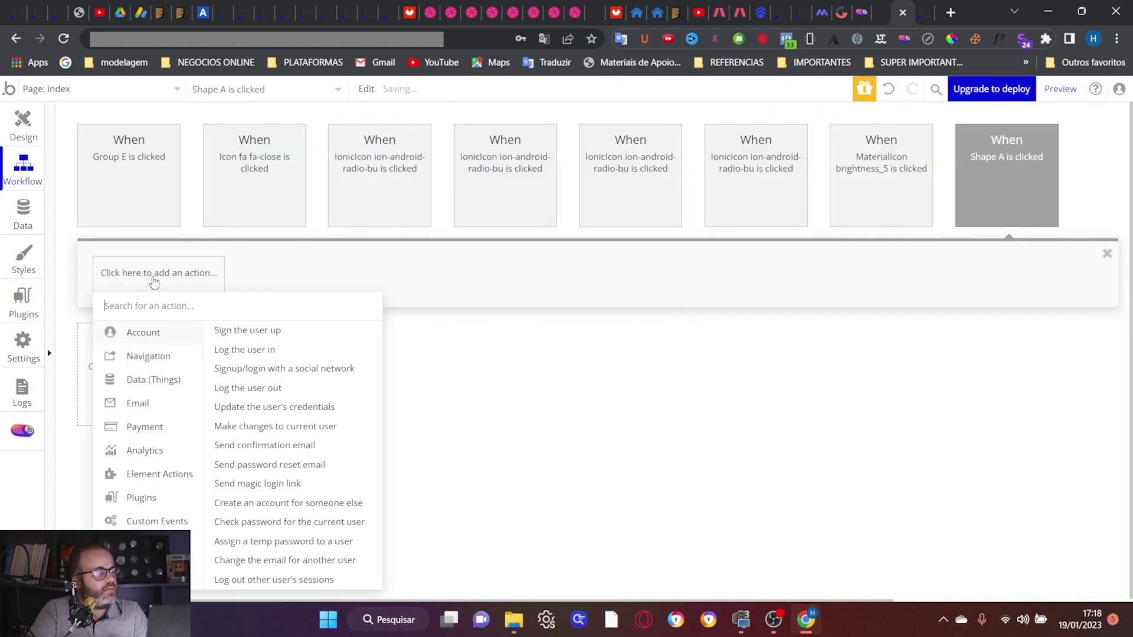
pyautogui.moveTo(184, 384)
pyautogui.click(252, 351)
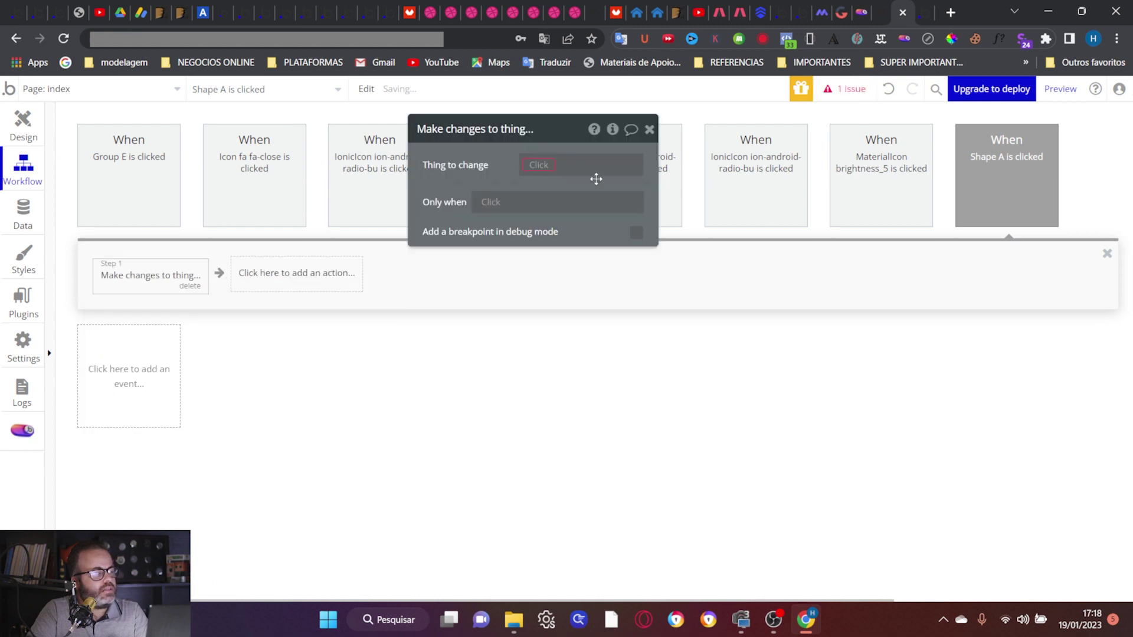
pyautogui.click(533, 166)
pyautogui.click(541, 188)
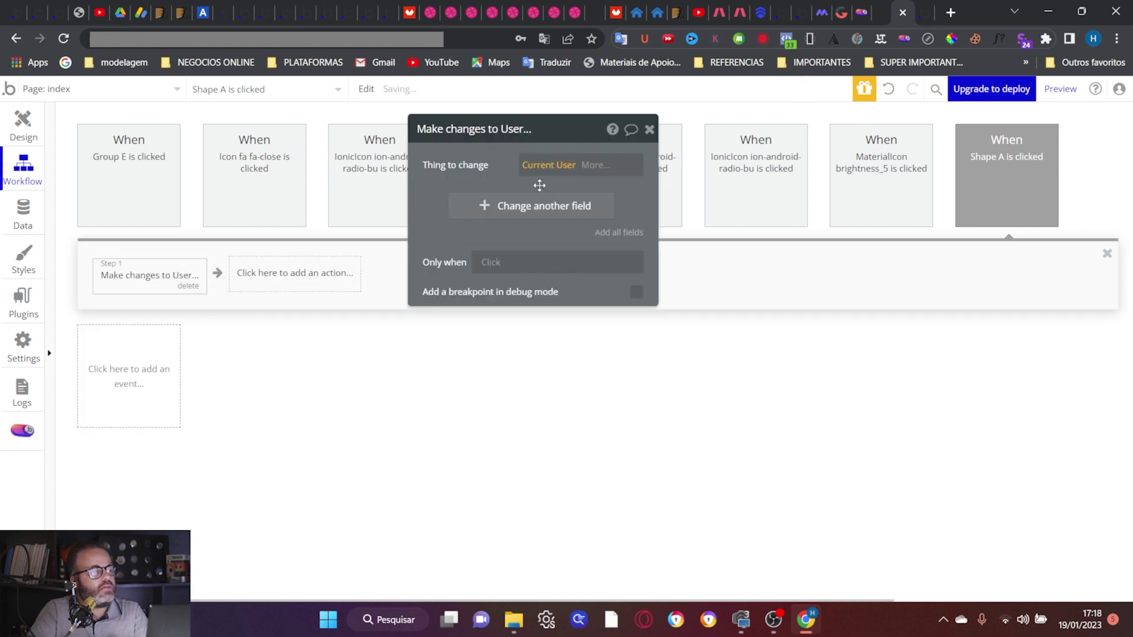
# Step: Add a blank field entry to the Make changes to User action and rename the User field Cor 343A40 as Cor R B65FBD
pyautogui.click(485, 207)
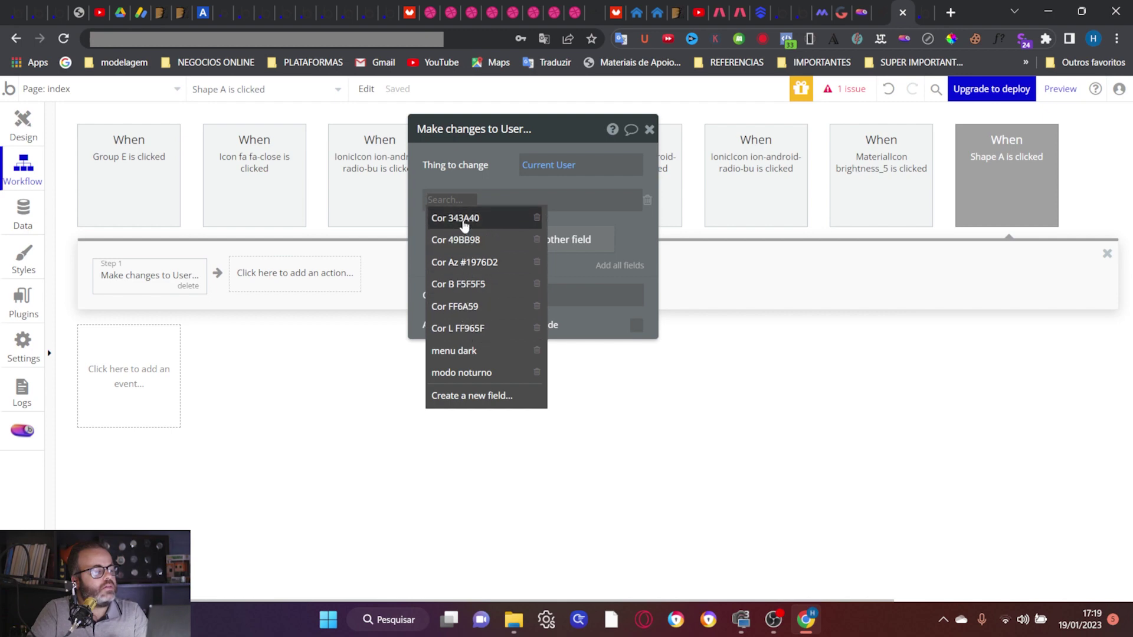
pyautogui.click(484, 171)
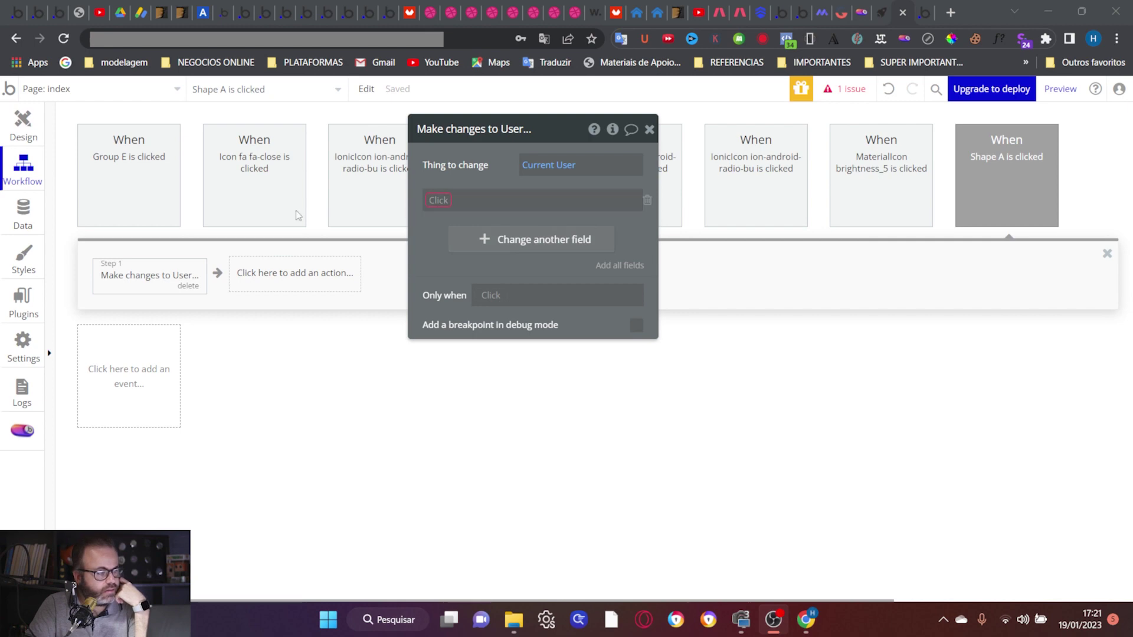
pyautogui.click(34, 224)
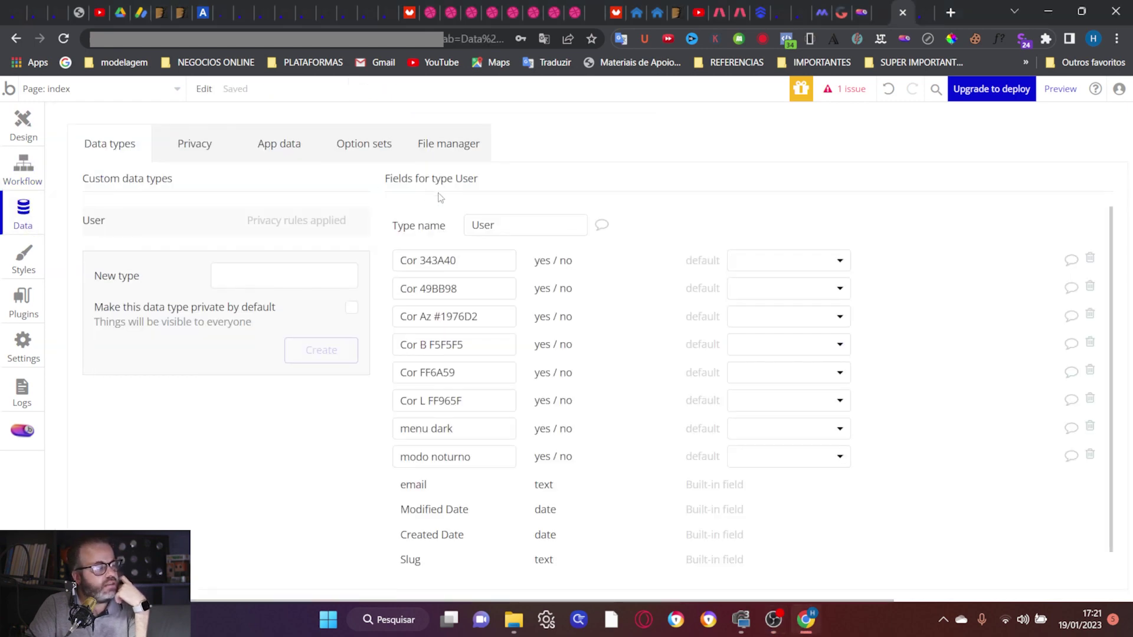
pyautogui.click(449, 260)
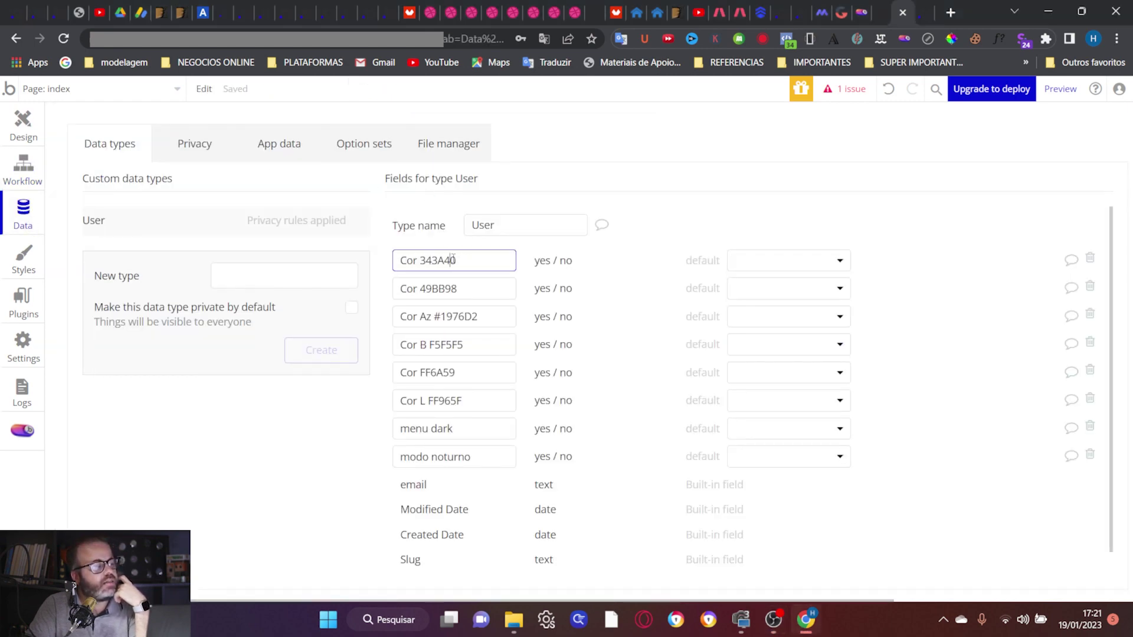
pyautogui.moveTo(473, 260); pyautogui.dragTo(381, 267)
pyautogui.write('Cor R B65FBD')
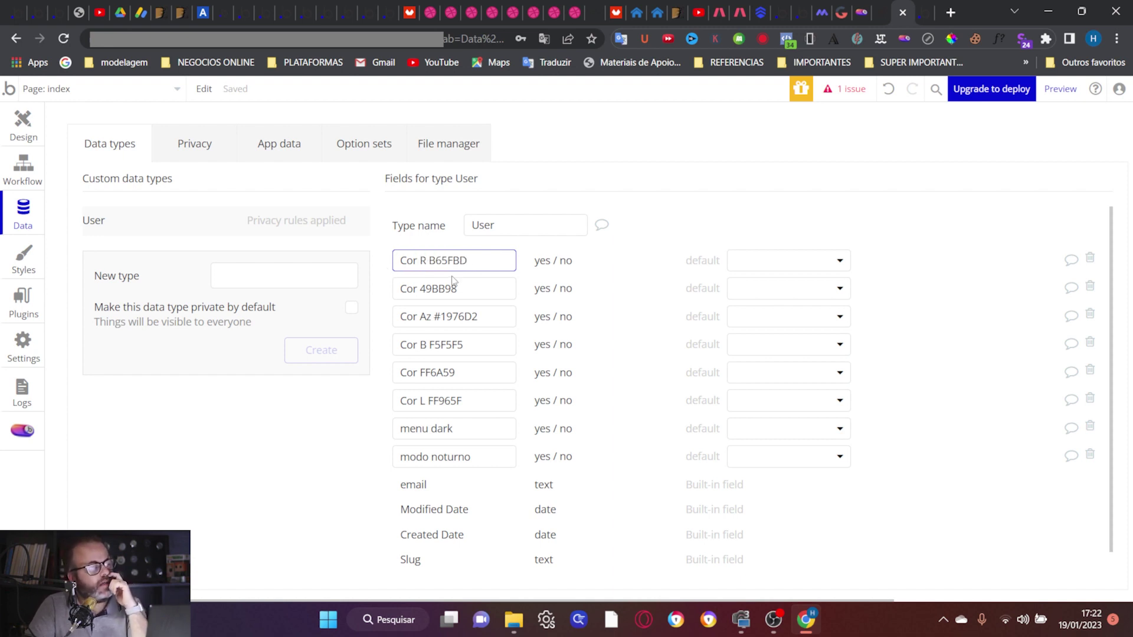
pyautogui.moveTo(494, 268)
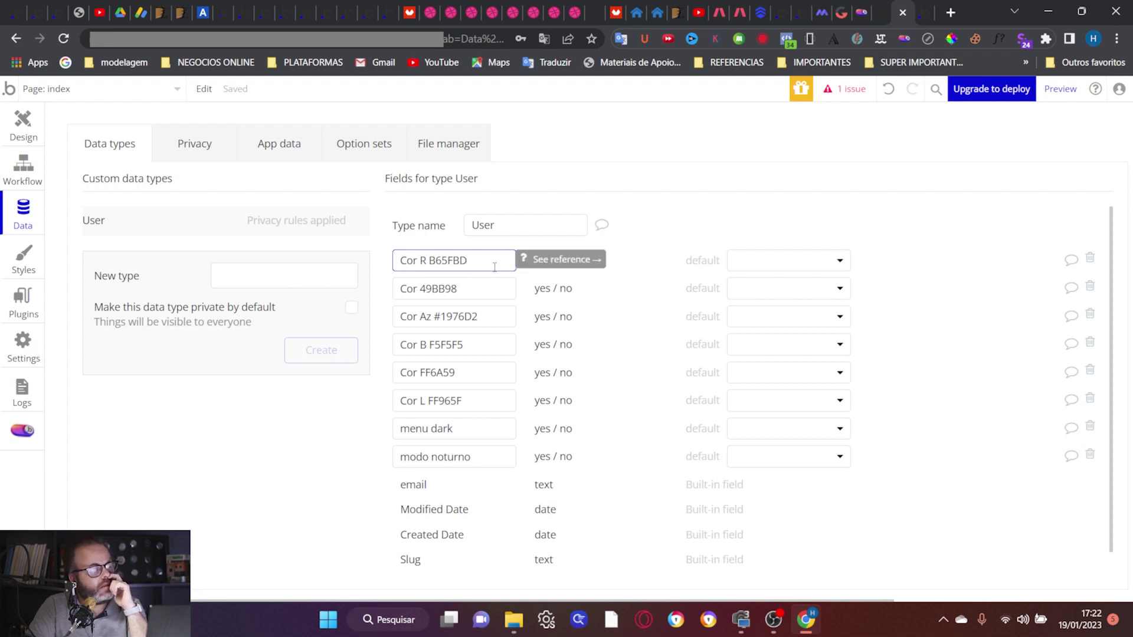
pyautogui.click(481, 288)
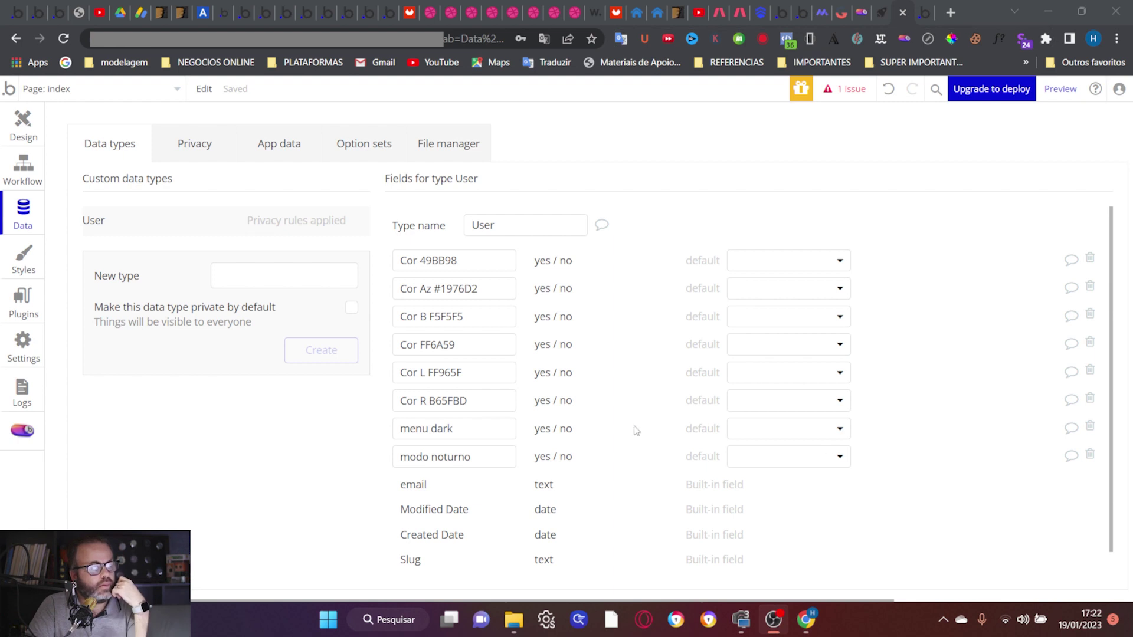
# Step: Make the purple square's Make changes to User action set the Cor R B65FBD field to "yes"
pyautogui.click(34, 182)
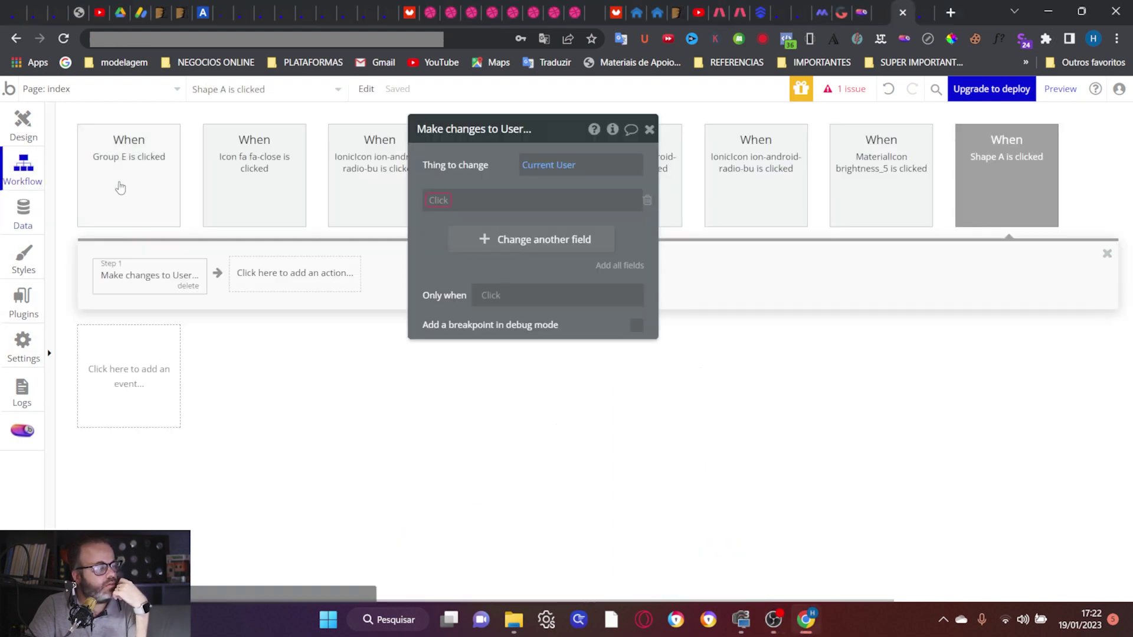
pyautogui.click(440, 201)
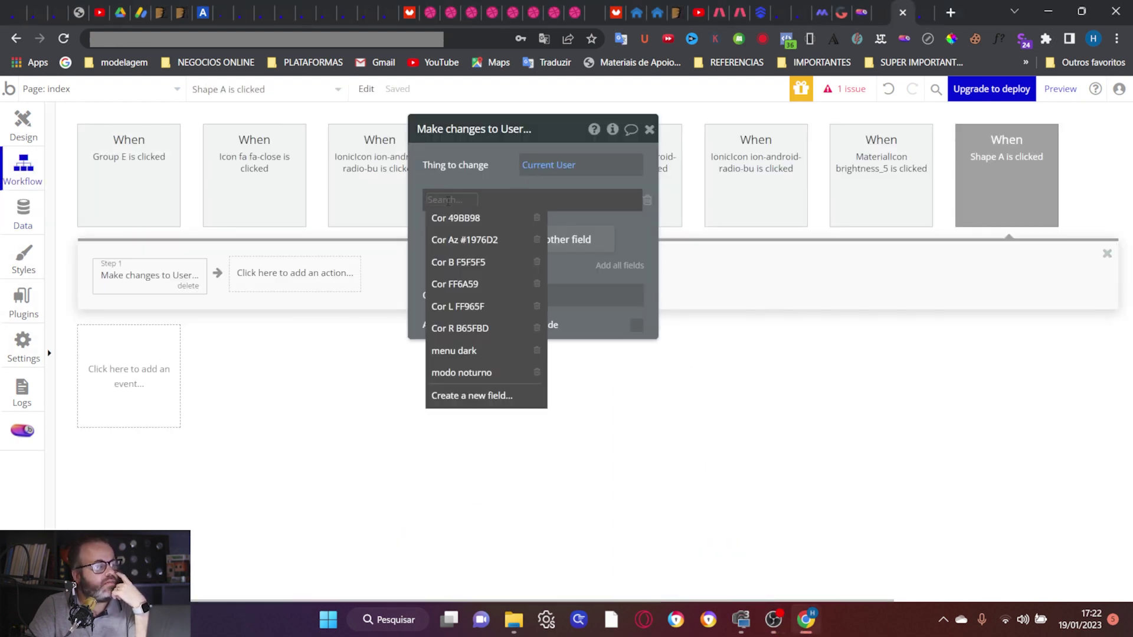
pyautogui.click(472, 329)
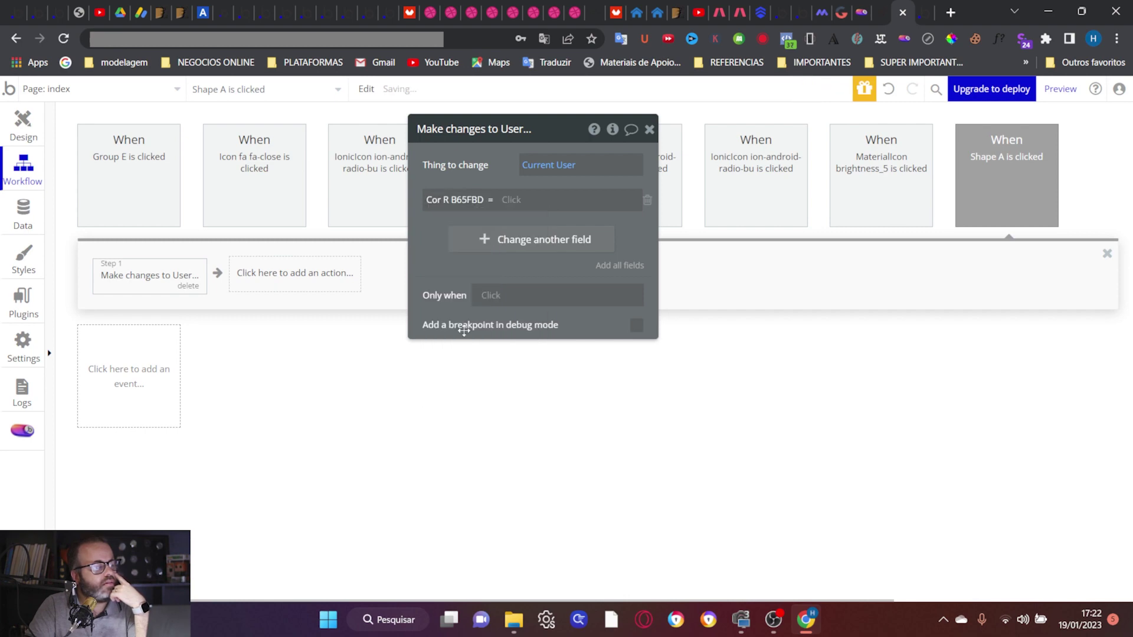
pyautogui.click(516, 204)
pyautogui.click(526, 244)
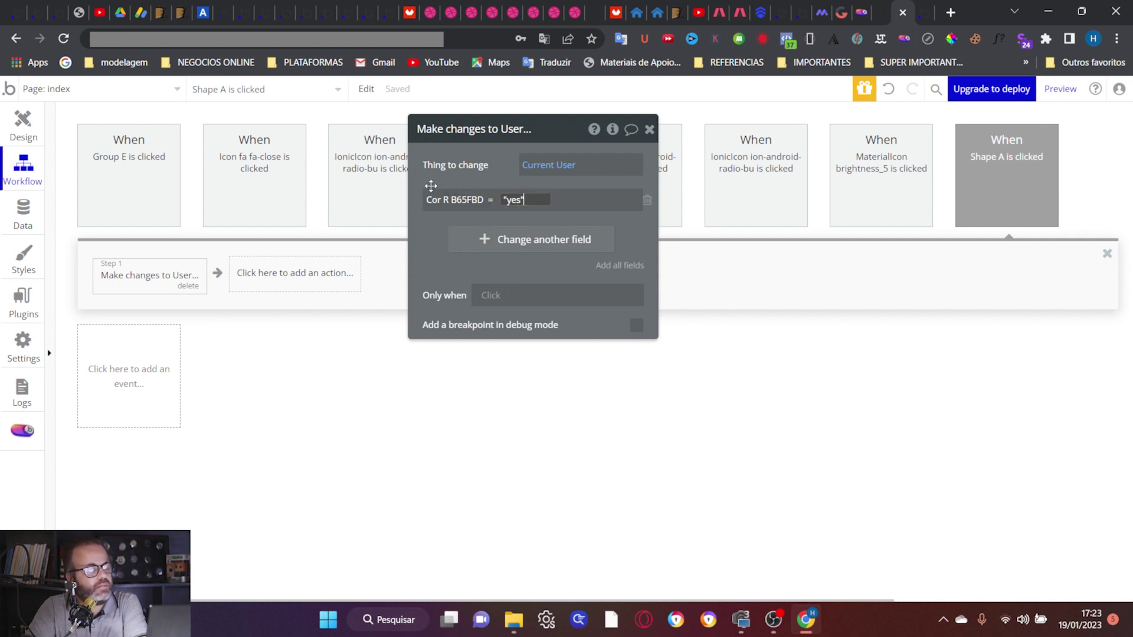
pyautogui.click(437, 227)
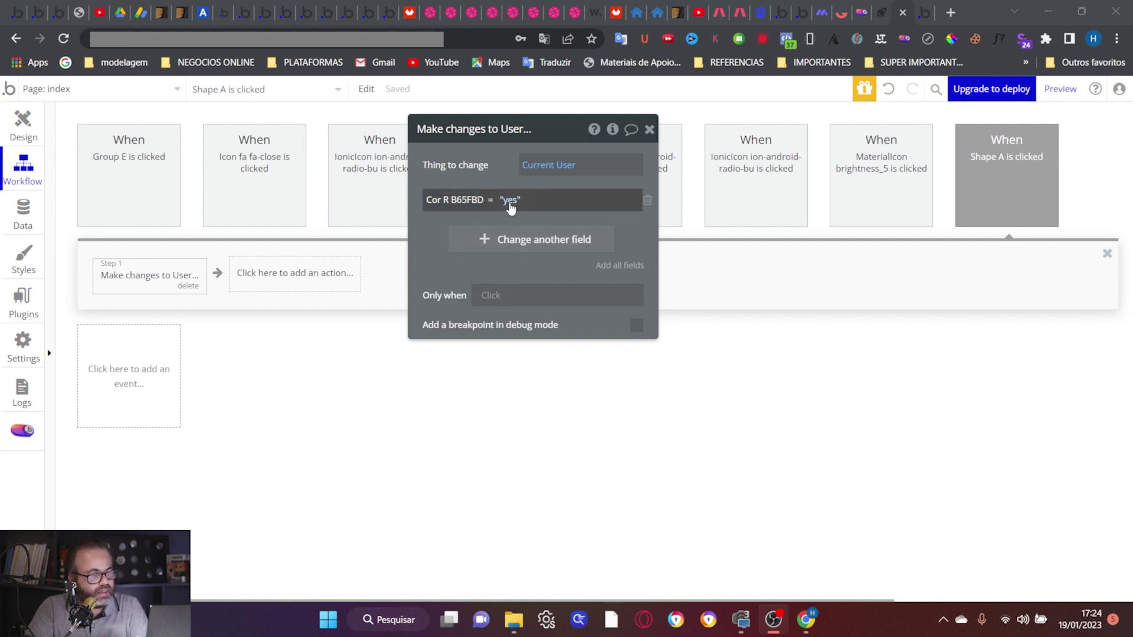
# Step: Add a second condition to the Material UI menu group, Group E, that applies when Group Menu is visible
pyautogui.click(30, 123)
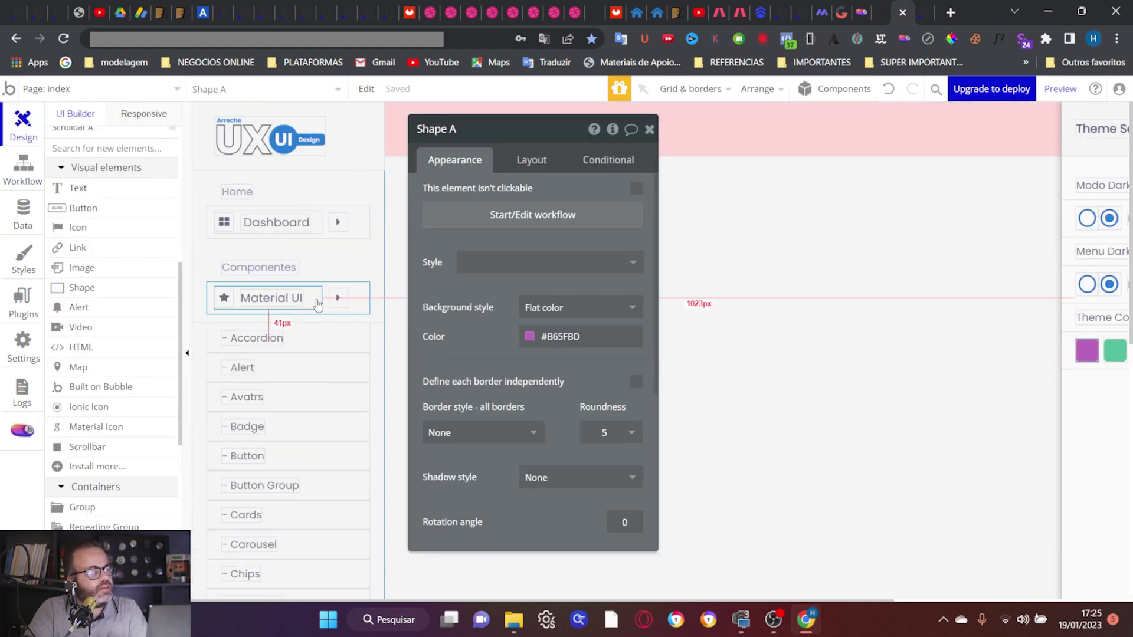
pyautogui.click(360, 295)
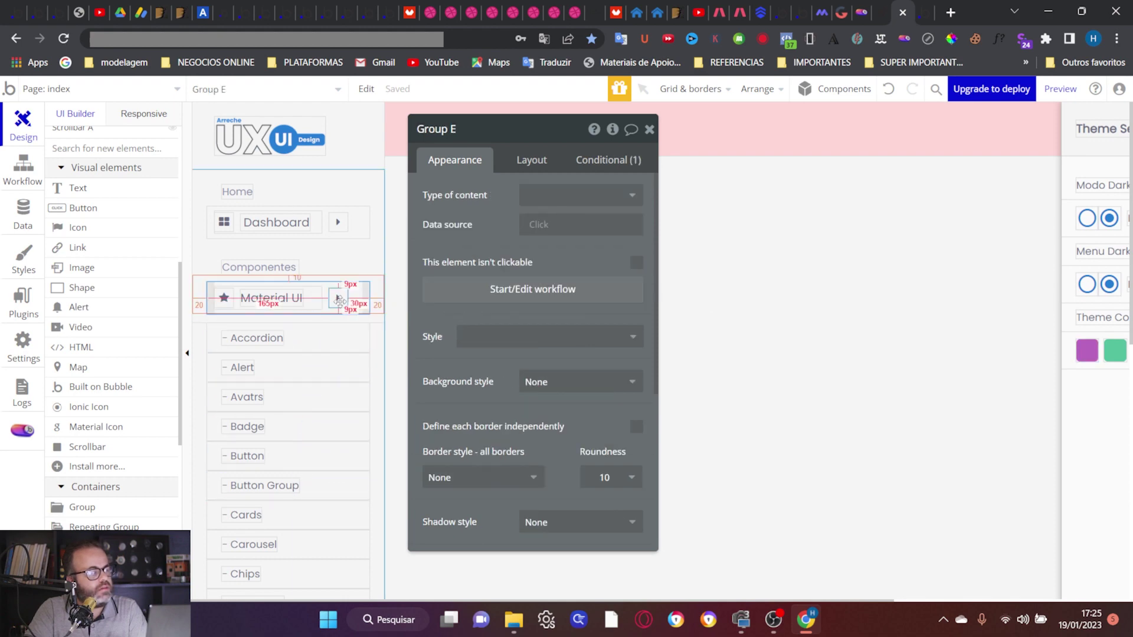
pyautogui.click(580, 165)
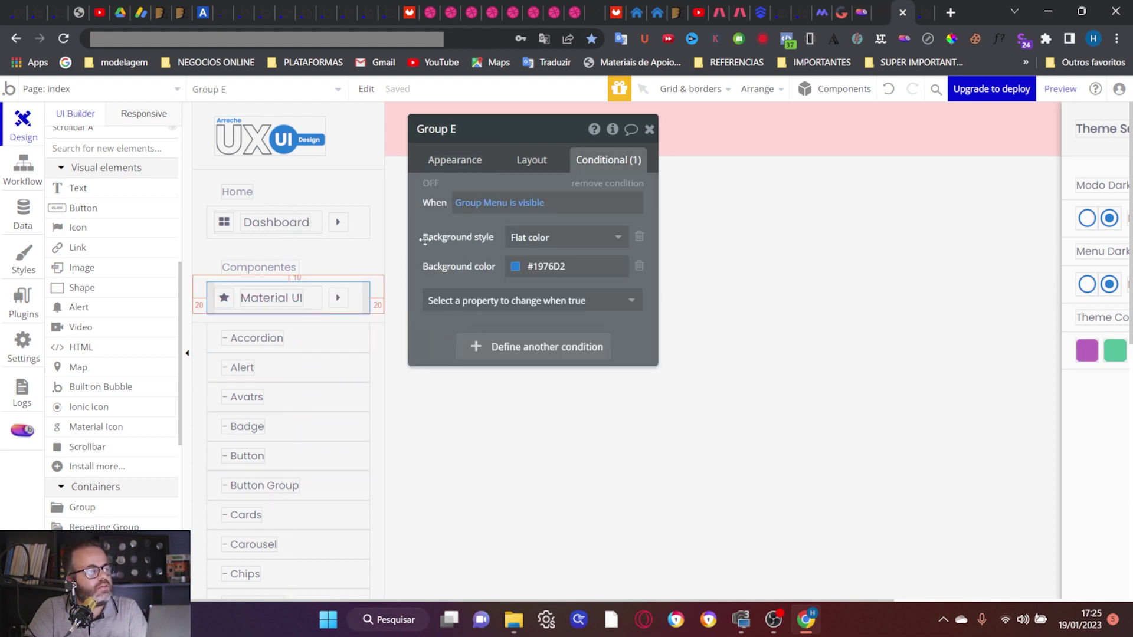
pyautogui.click(474, 348)
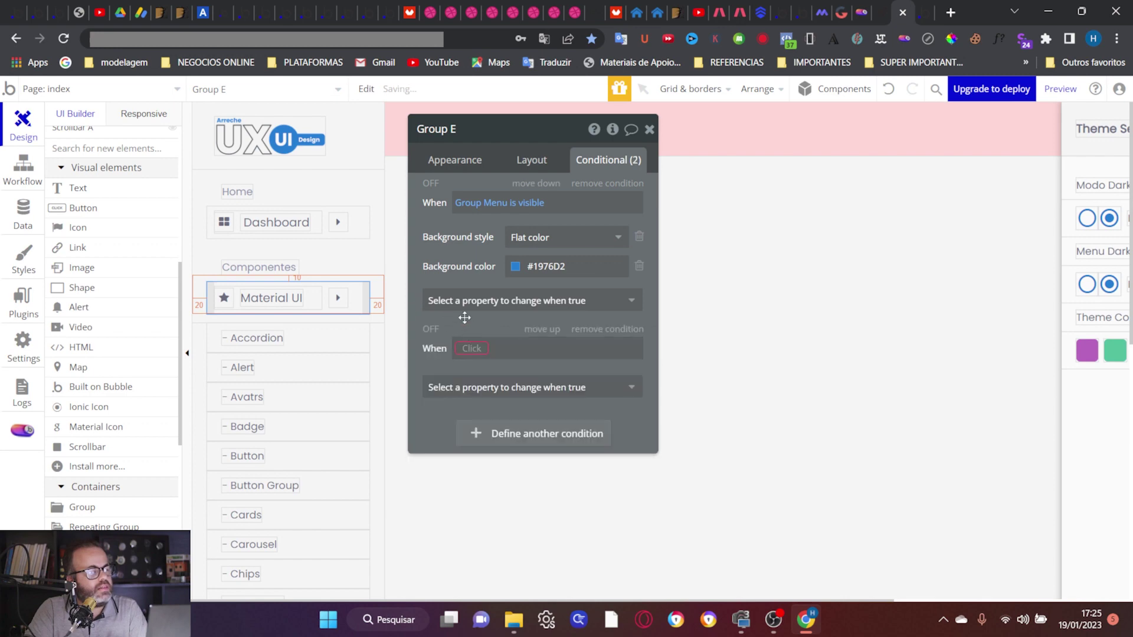
pyautogui.click(465, 349)
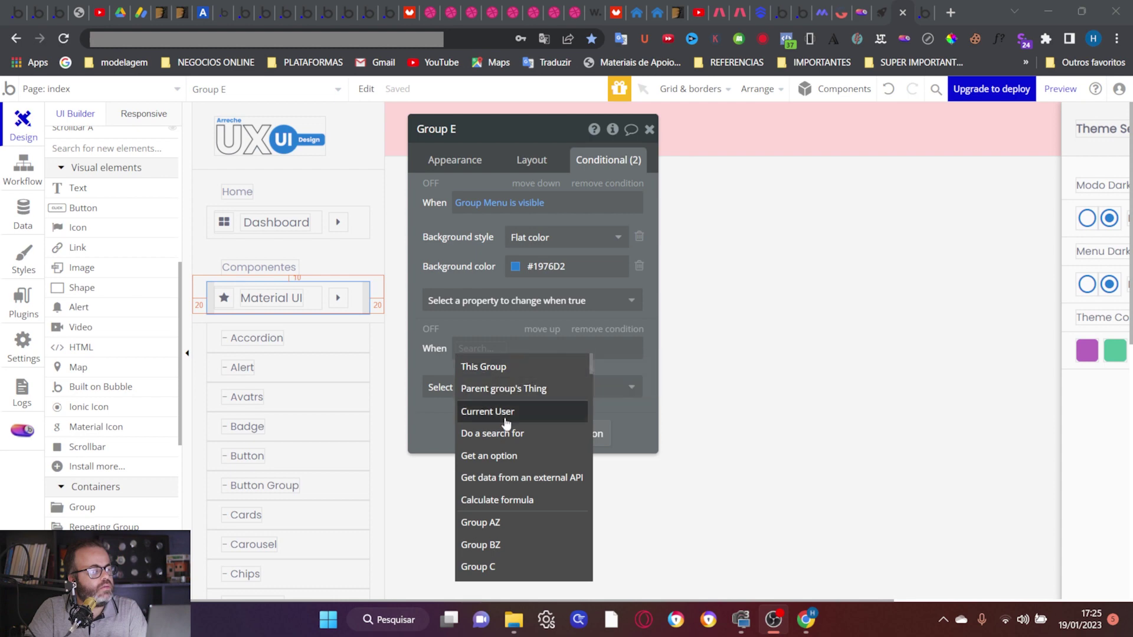
pyautogui.scroll(-4, 502, 422)
pyautogui.scroll(-5, 505, 423)
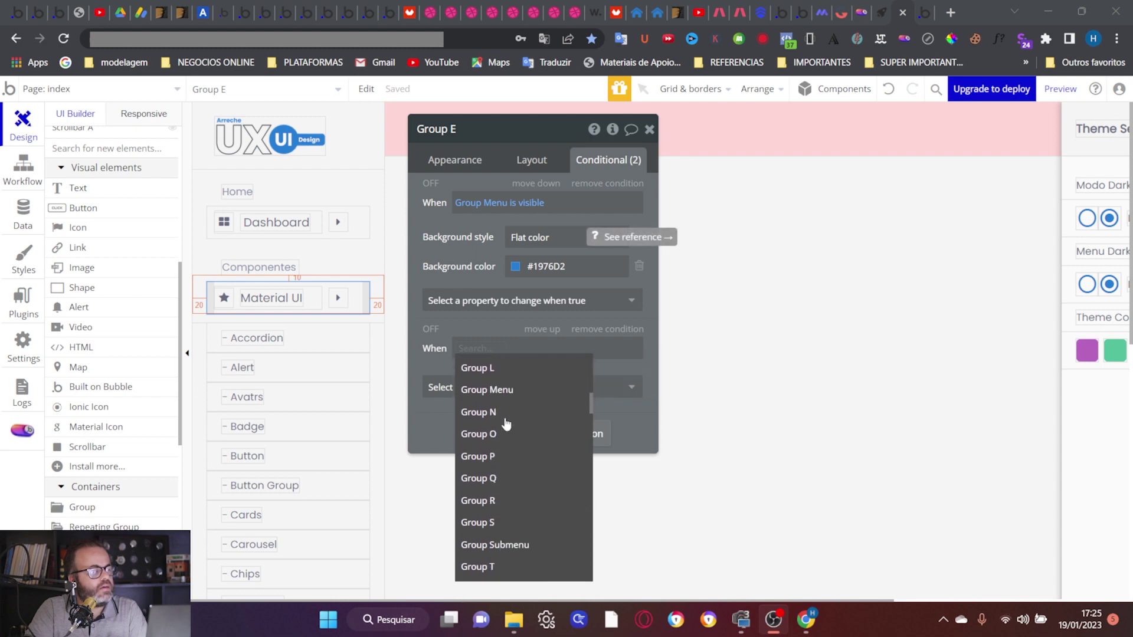
pyautogui.click(504, 397)
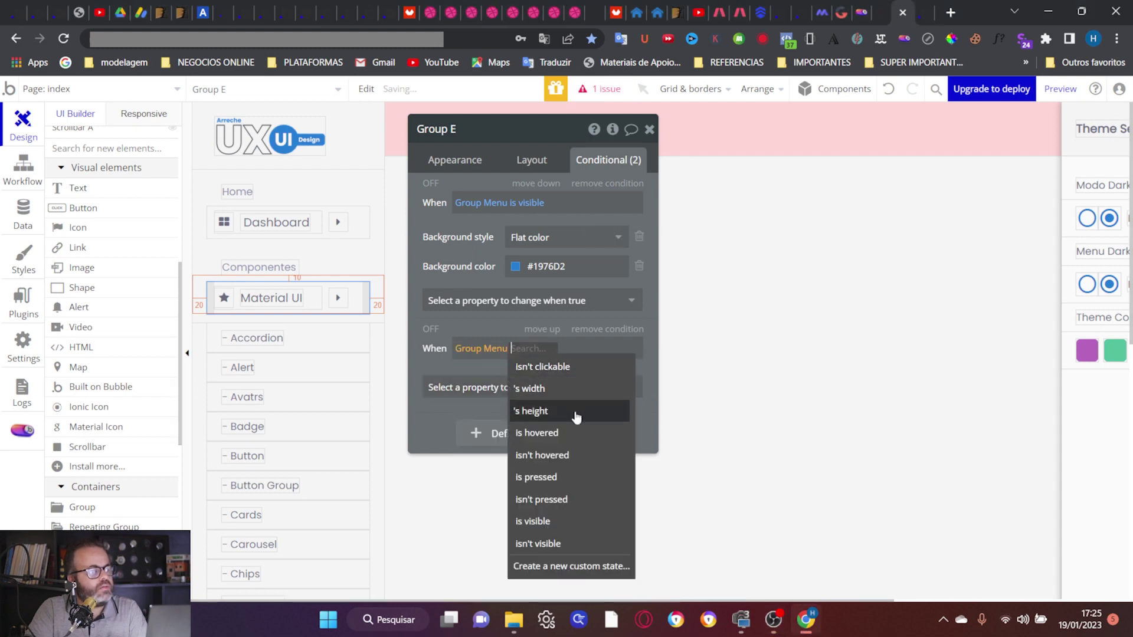
pyautogui.click(570, 525)
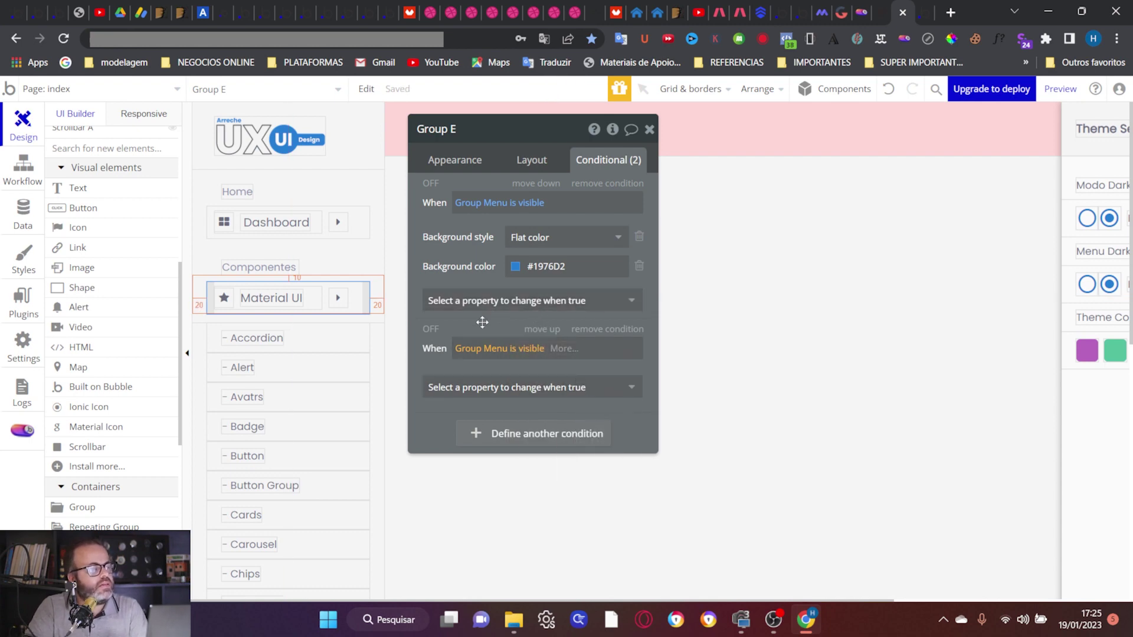
# Step: Extend Group E's second condition with "and Current User's Cor R B65FBD is "yes""
pyautogui.click(558, 352)
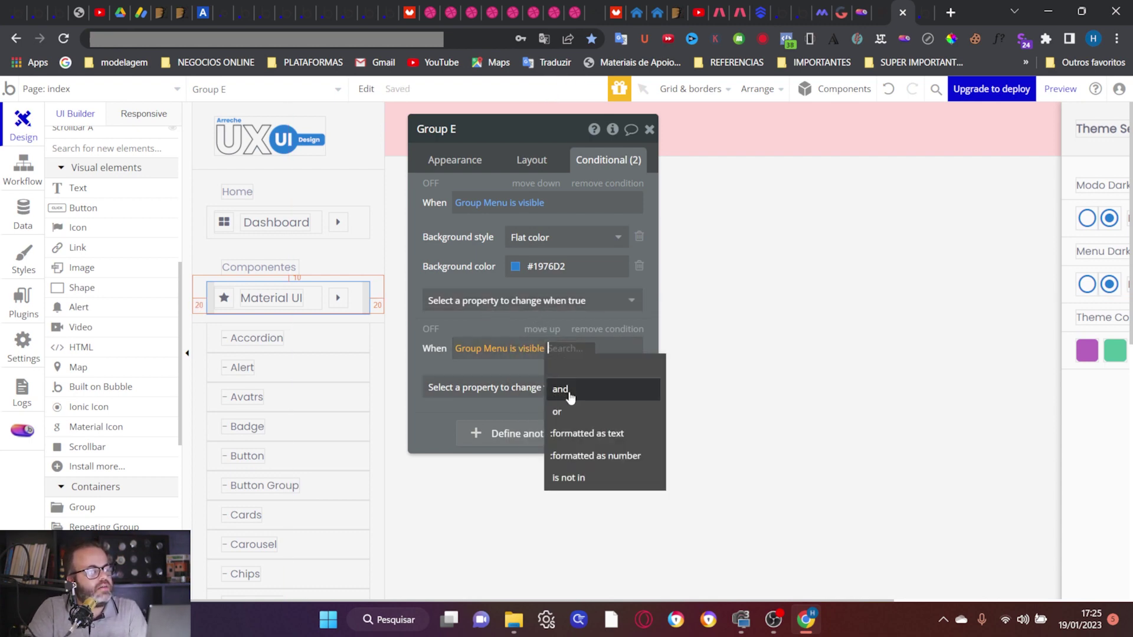
pyautogui.click(470, 358)
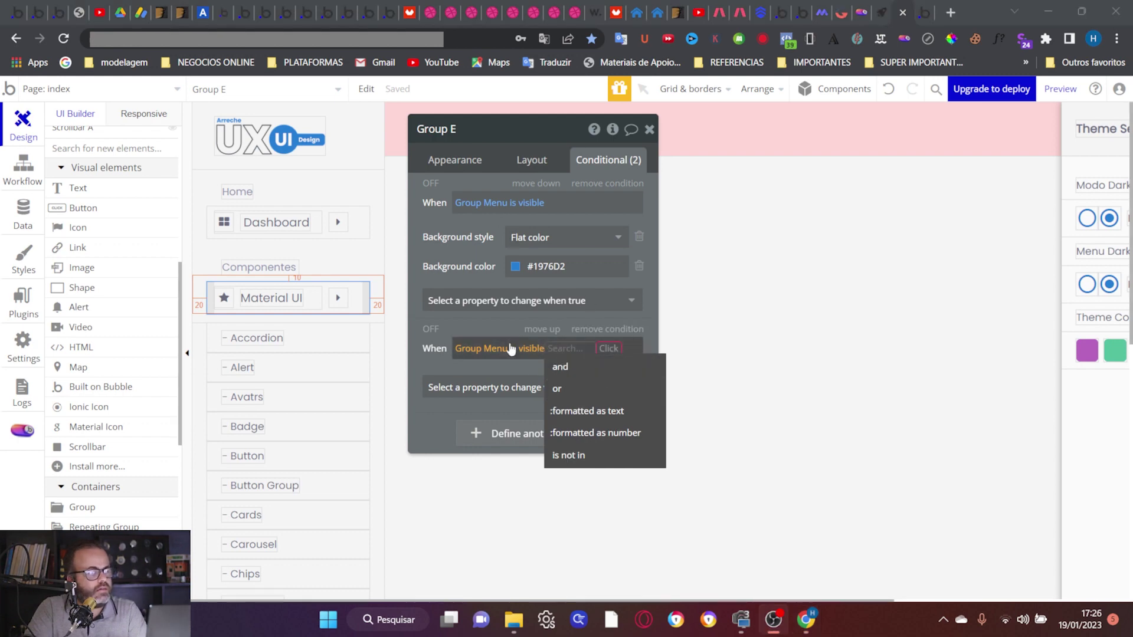
pyautogui.click(564, 369)
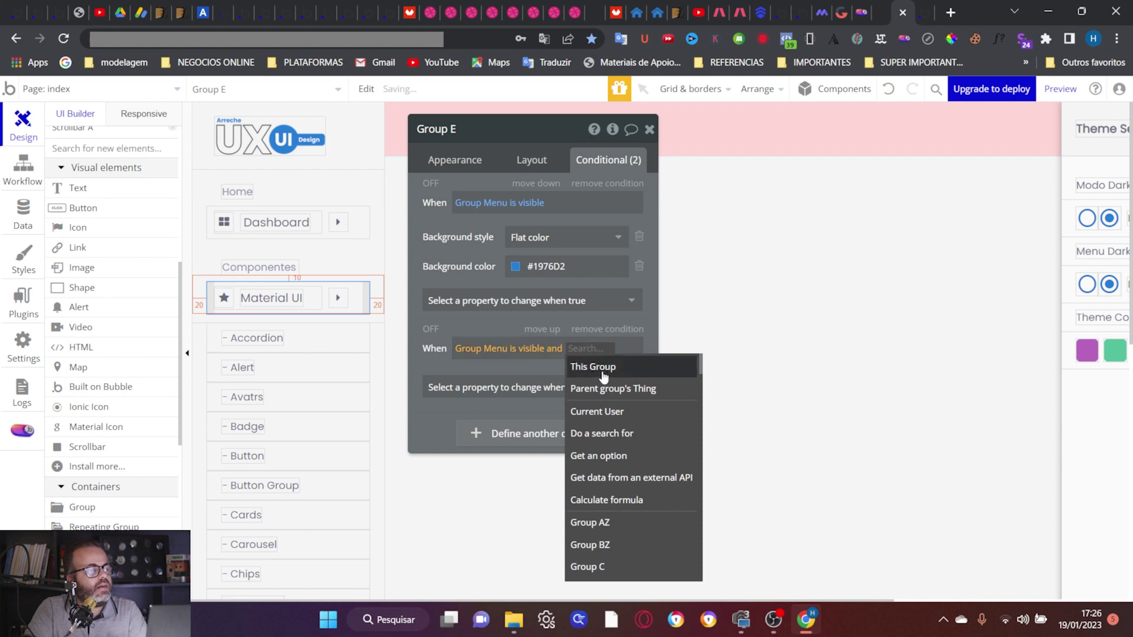
pyautogui.click(612, 413)
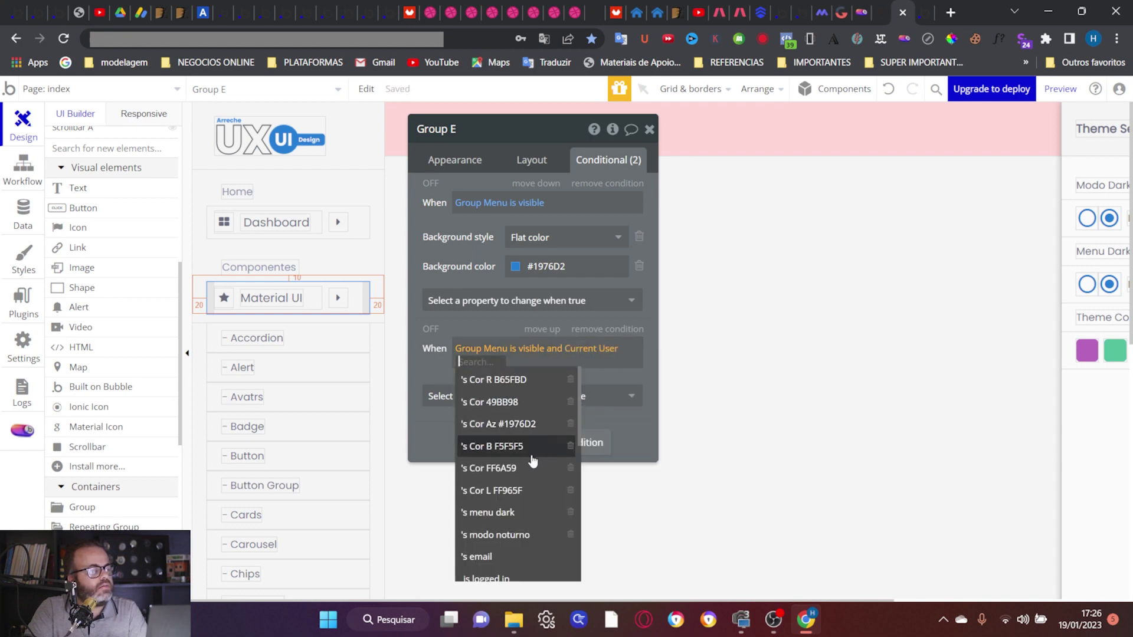
pyautogui.click(514, 380)
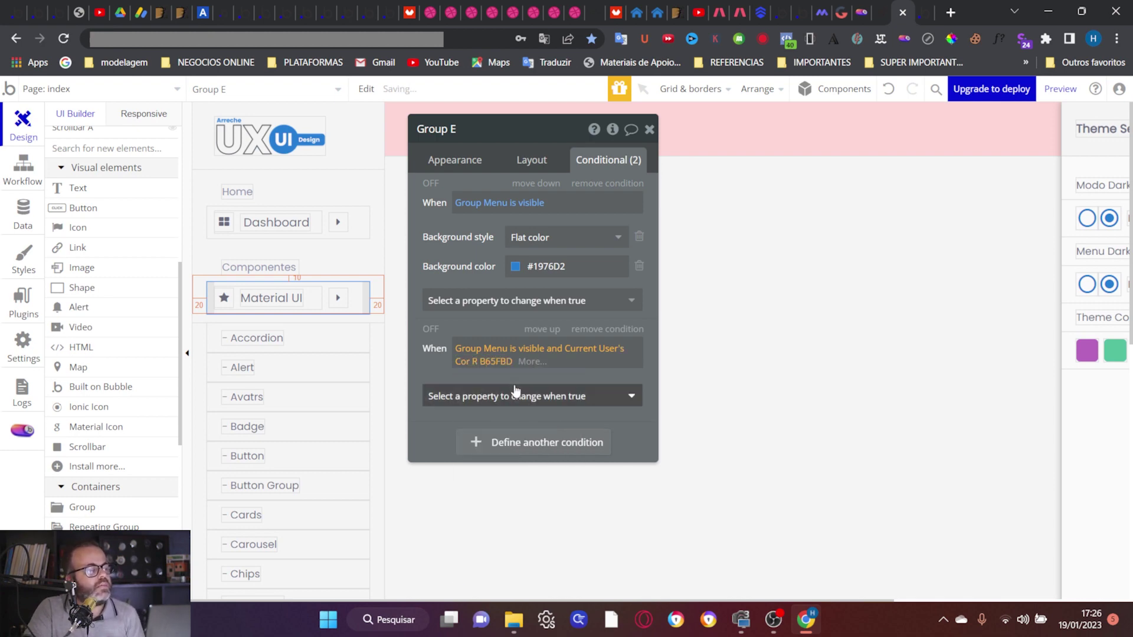
pyautogui.click(525, 363)
pyautogui.click(536, 400)
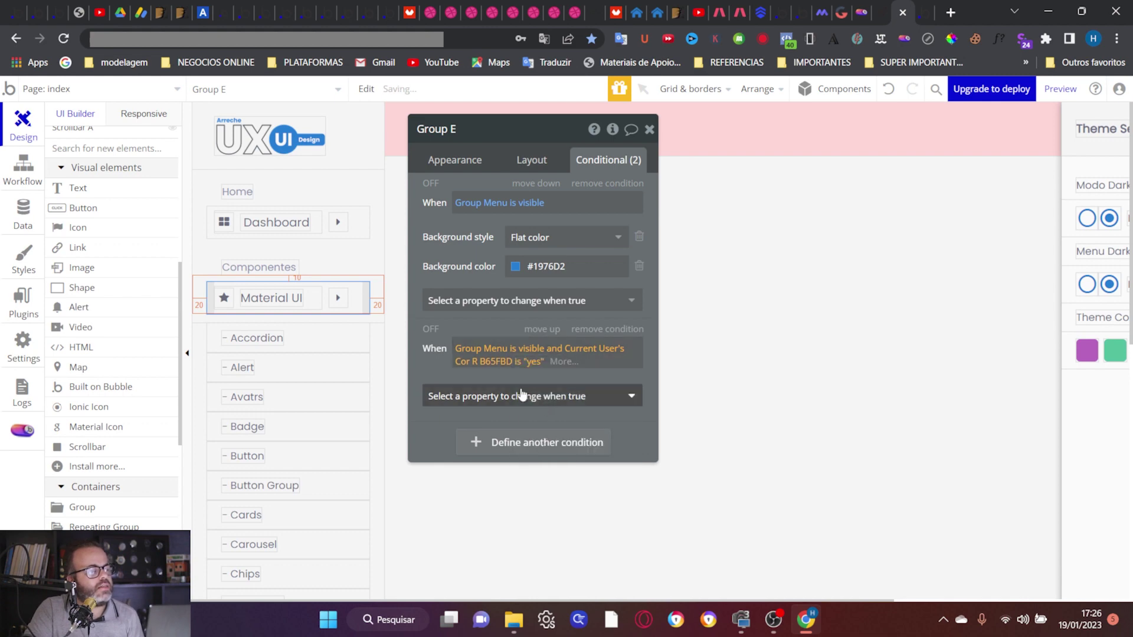
pyautogui.click(503, 379)
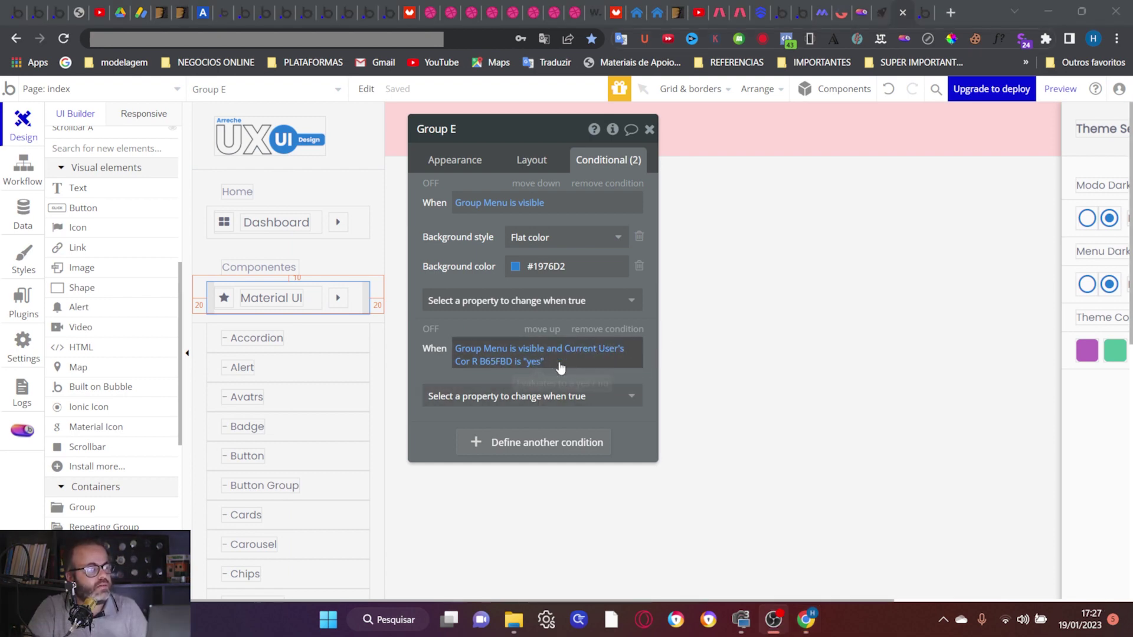
# Step: Make Group E's second condition change the background style to Flat color
pyautogui.click(534, 396)
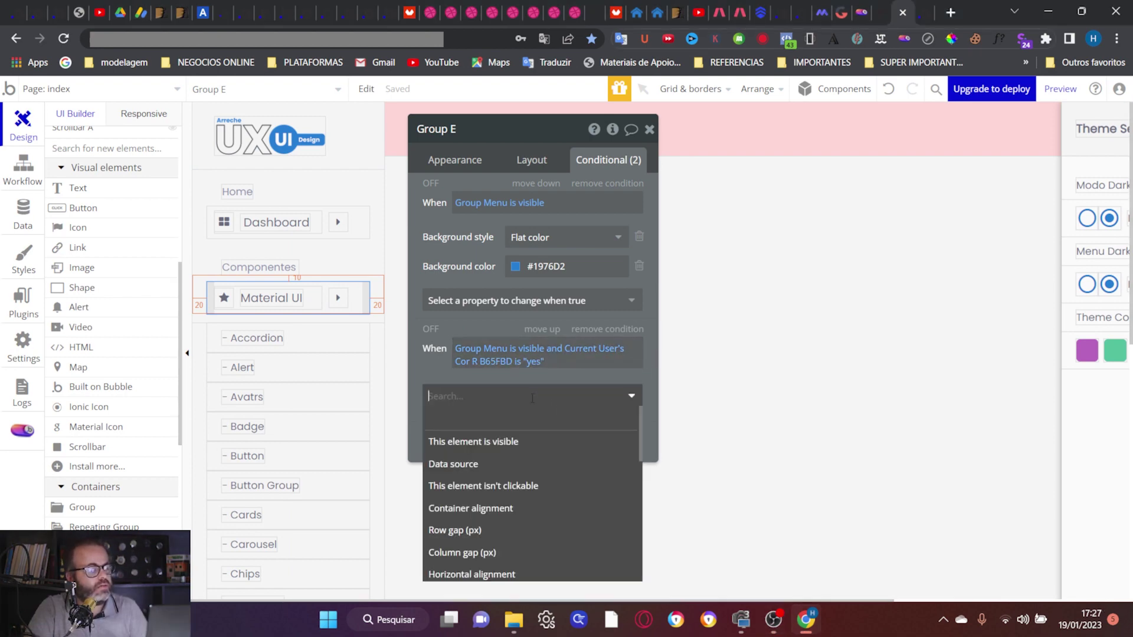
pyautogui.write('bac')
pyautogui.click(521, 437)
pyautogui.click(537, 401)
pyautogui.click(536, 438)
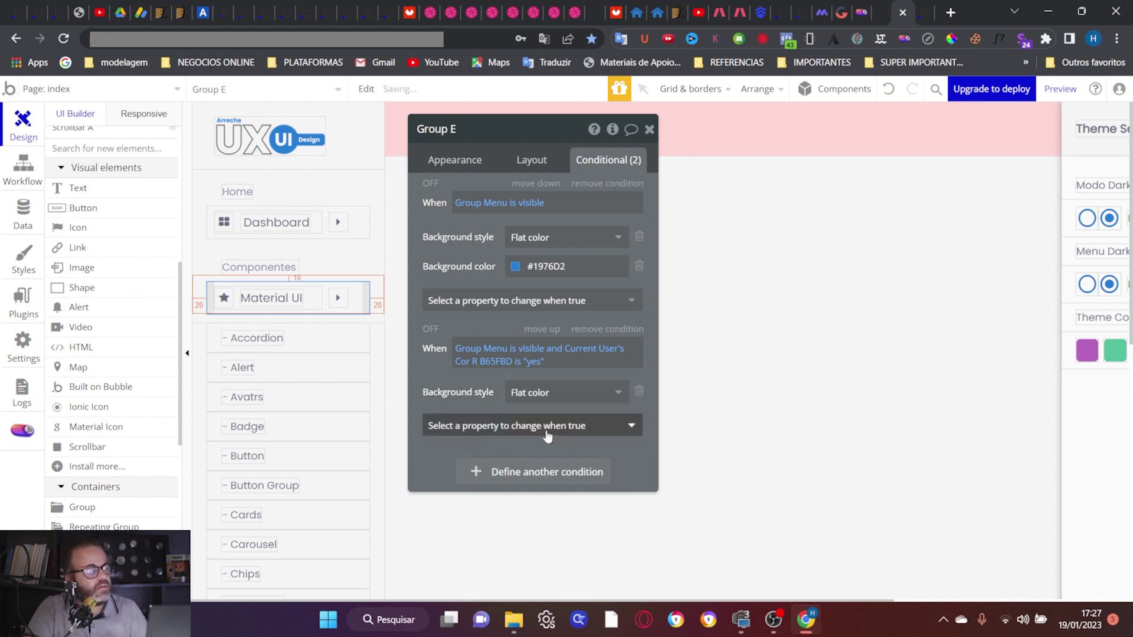
# Step: Add a background color change to Group E's second condition and set it to #B65FBD
pyautogui.click(492, 426)
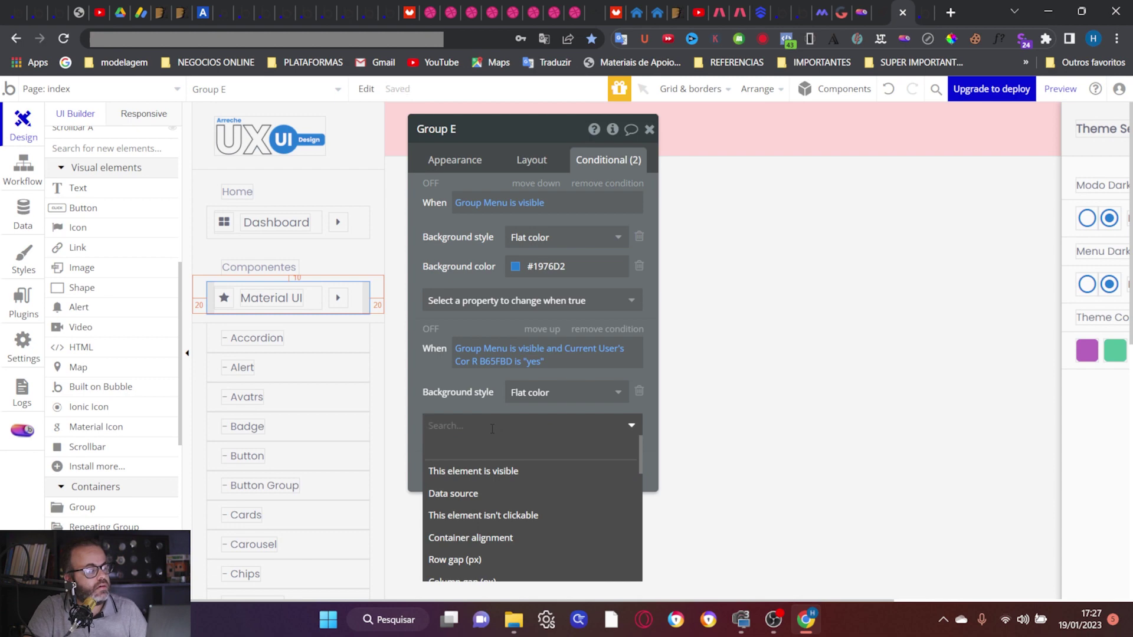
pyautogui.write('co')
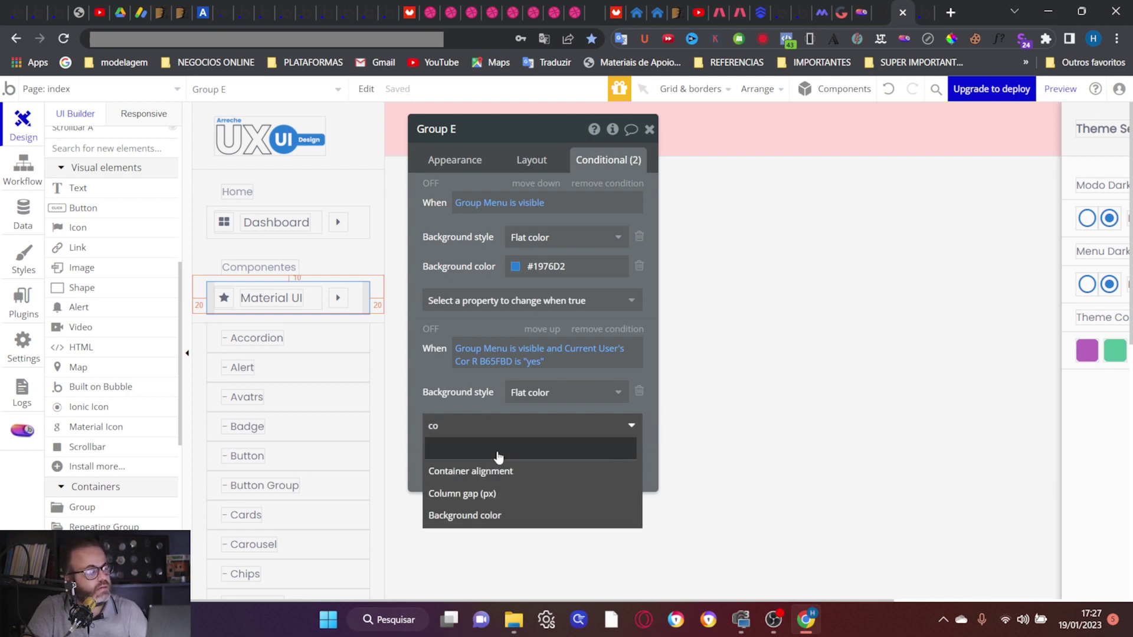
pyautogui.click(501, 515)
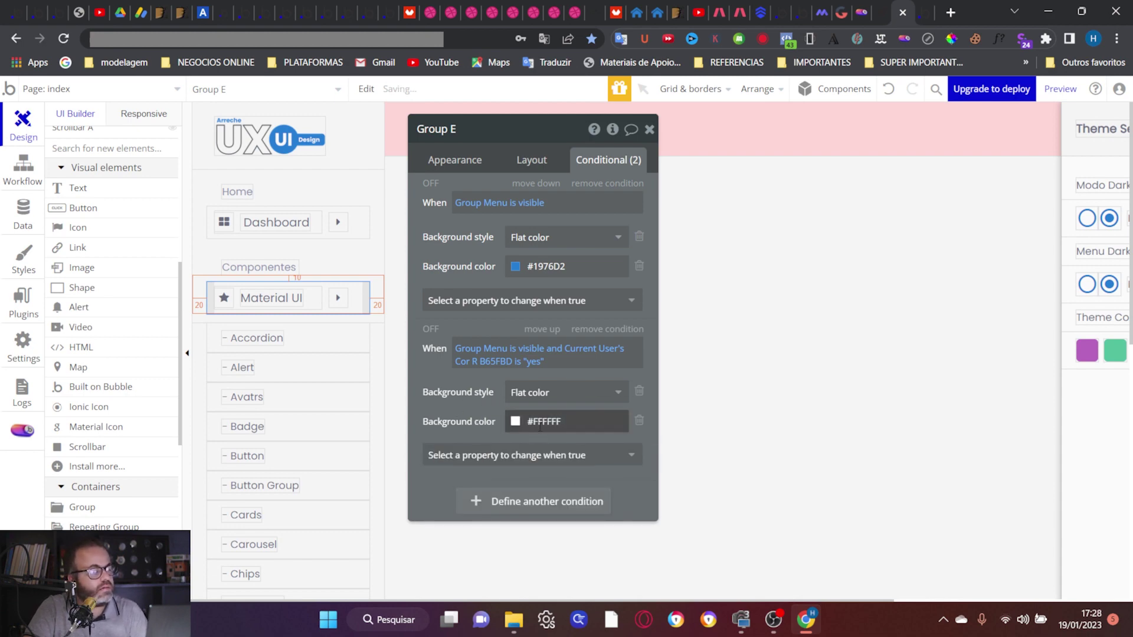
pyautogui.click(540, 426)
pyautogui.click(538, 427)
pyautogui.scroll(-2, 501, 438)
pyautogui.click(568, 311)
pyautogui.moveTo(568, 310); pyautogui.dragTo(533, 313)
pyautogui.write('#B65FBD')
pyautogui.click(463, 325)
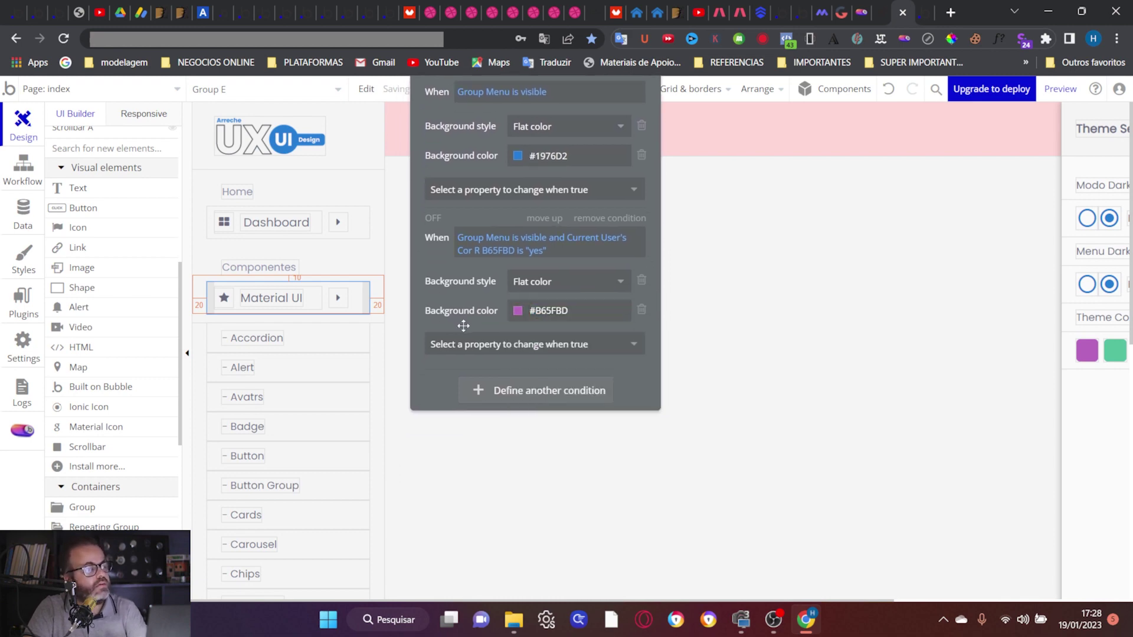
# Step: Preview the page and expand the Material UI menu to check its highlight color
pyautogui.click(1061, 88)
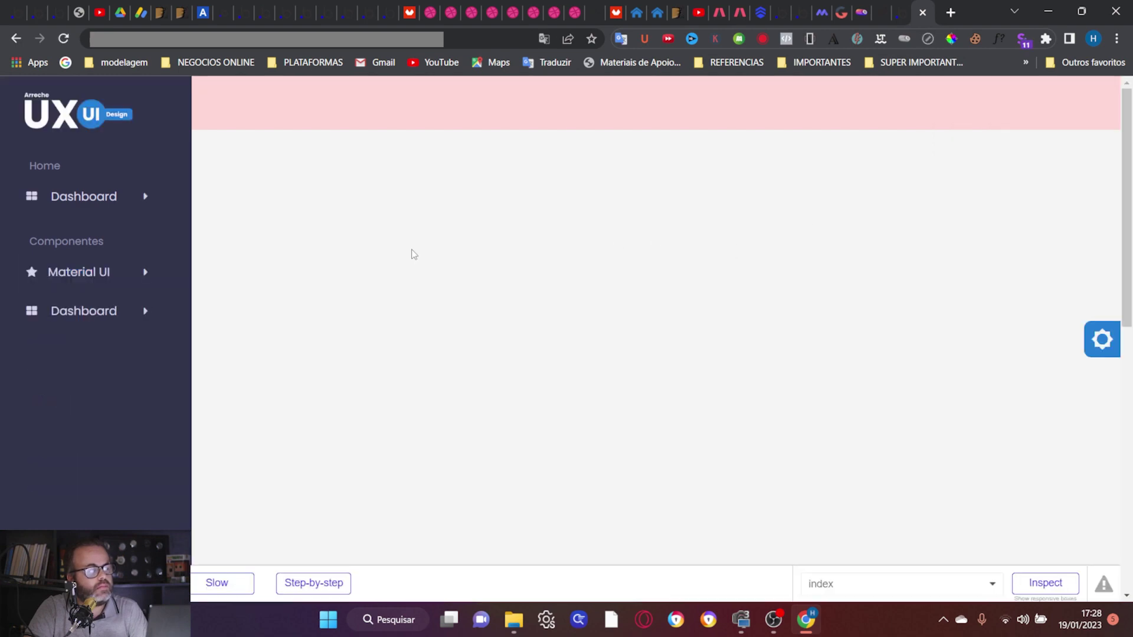
pyautogui.click(128, 281)
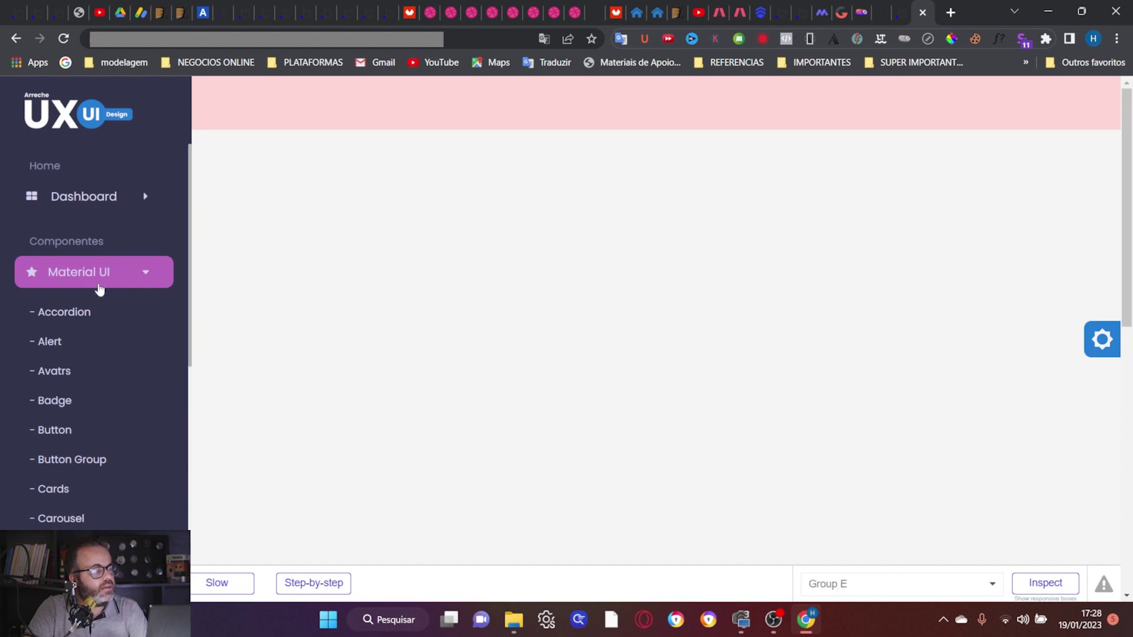
# Step: Open Theme Settings in the preview, and toggle Menu Dark and the Material UI menu to check the highlight color
pyautogui.click(1101, 342)
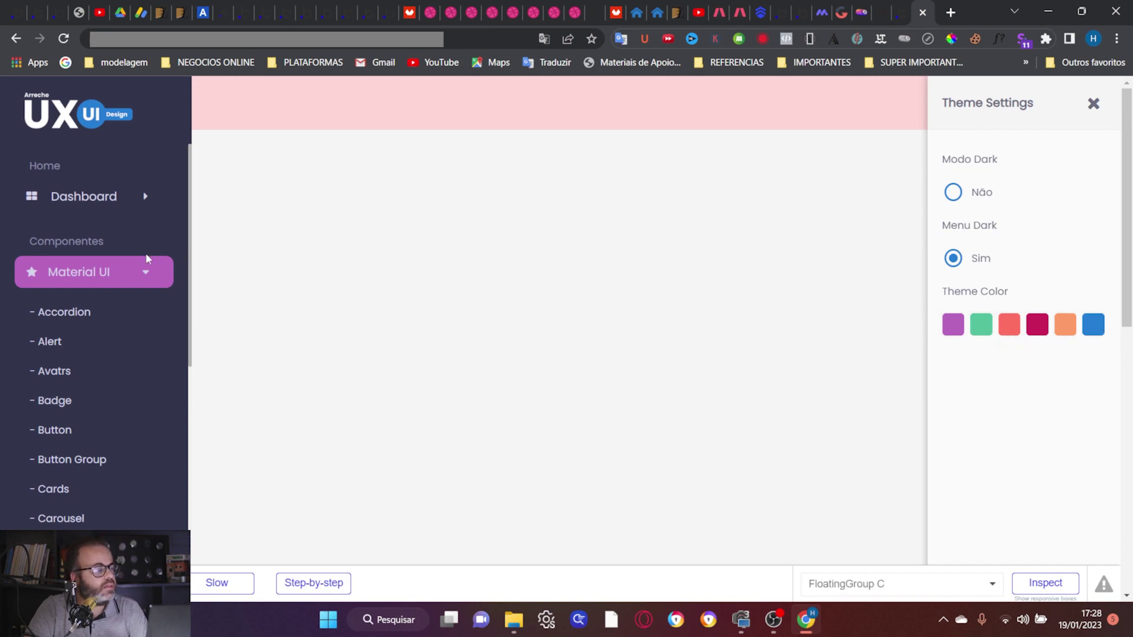
pyautogui.click(145, 279)
pyautogui.click(145, 279)
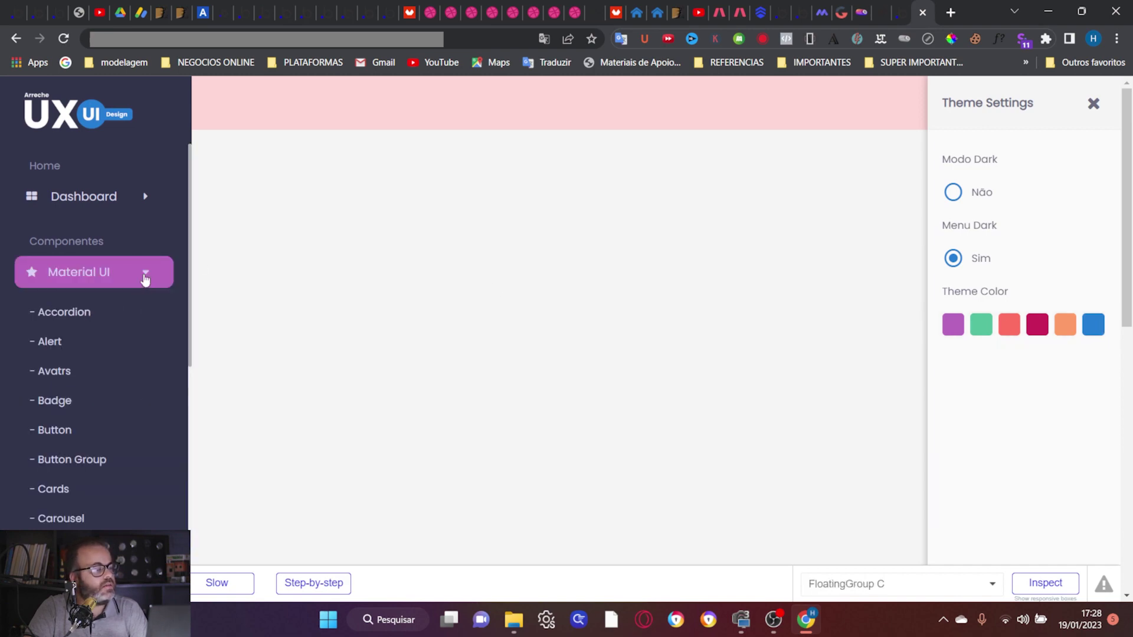
pyautogui.click(146, 279)
pyautogui.click(145, 278)
pyautogui.click(953, 260)
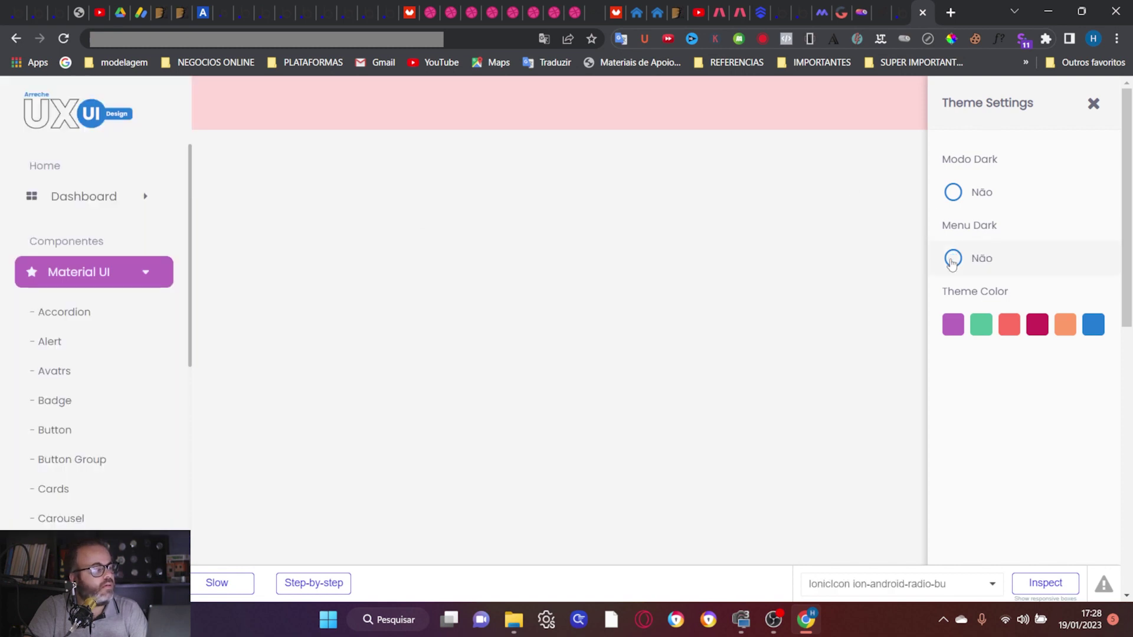
pyautogui.click(952, 260)
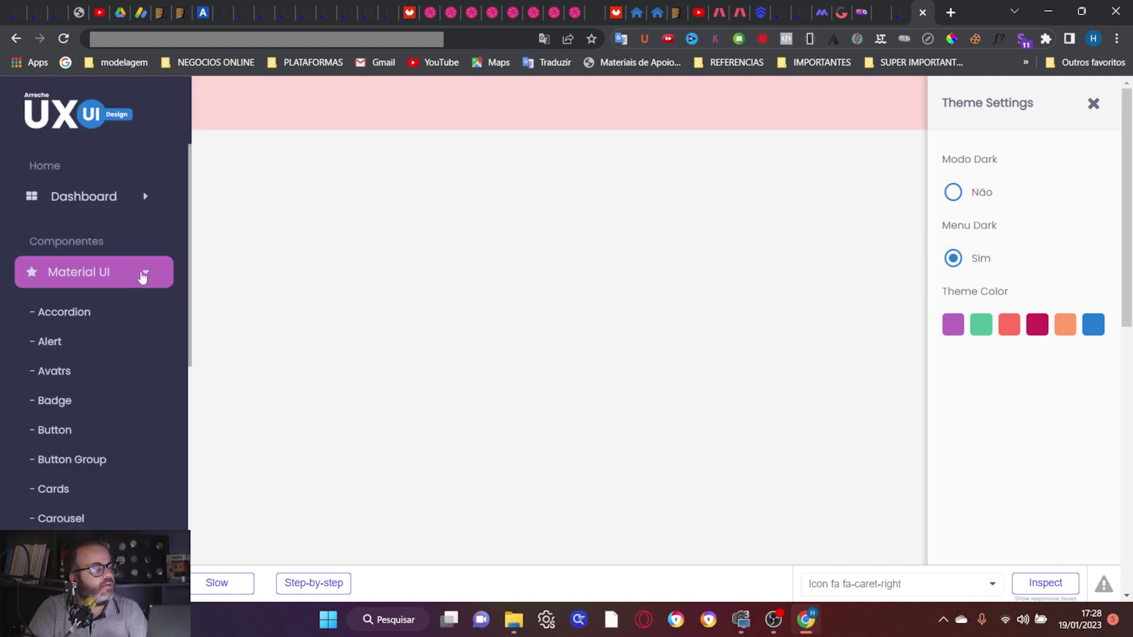
pyautogui.click(144, 276)
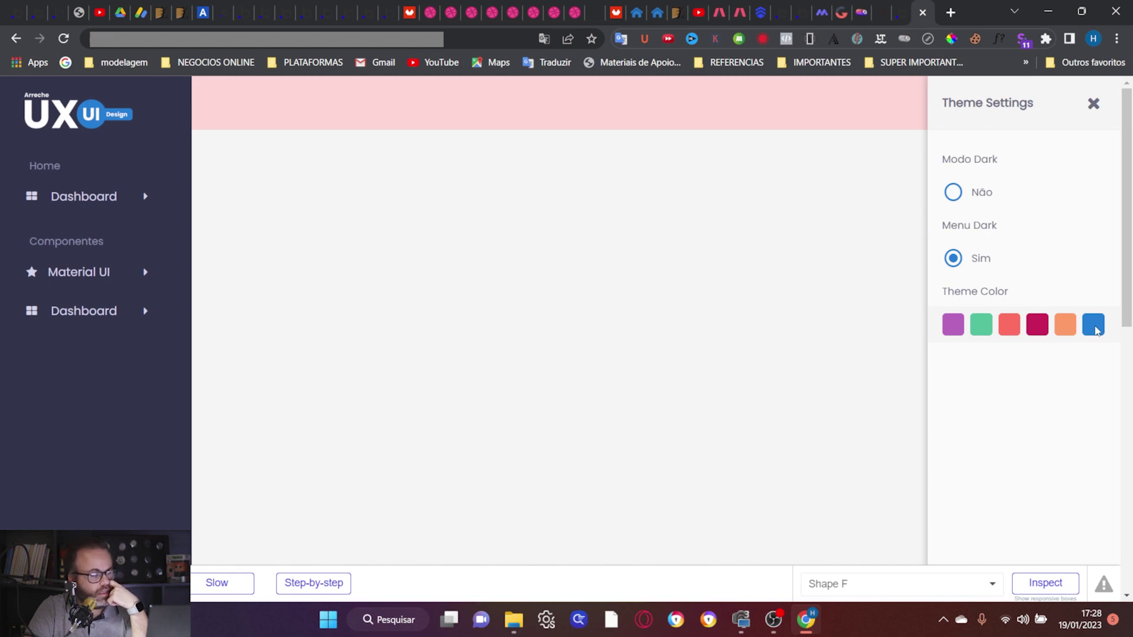
pyautogui.click(135, 275)
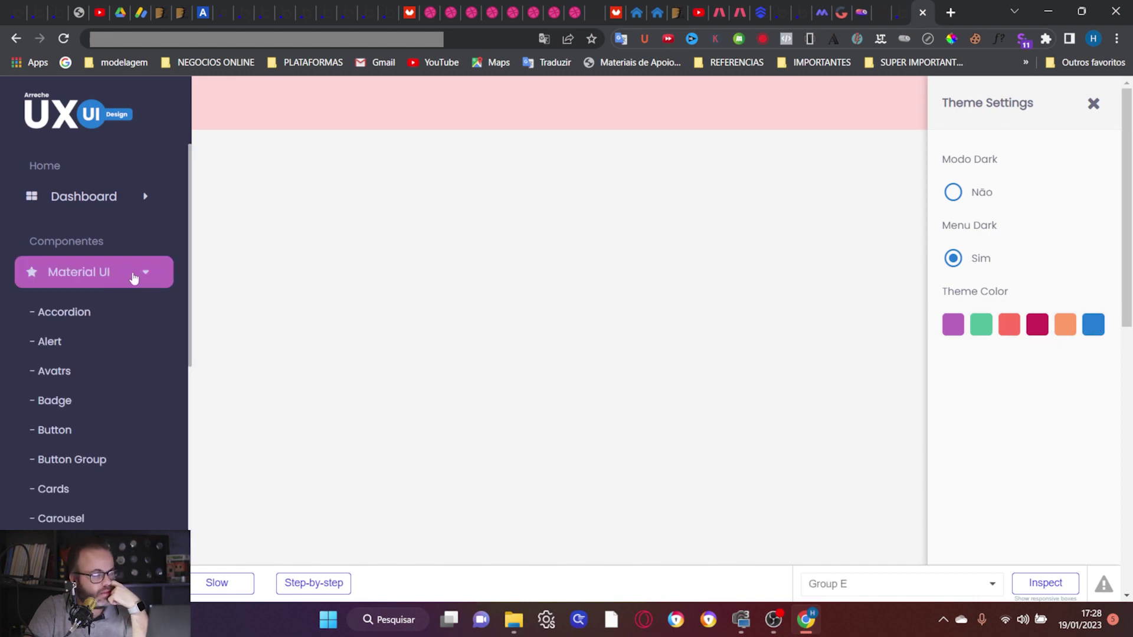
# Step: Return to the editor and create a click workflow for the blue #1976D2 swatch, Shape F, under Theme Color
pyautogui.click(895, 7)
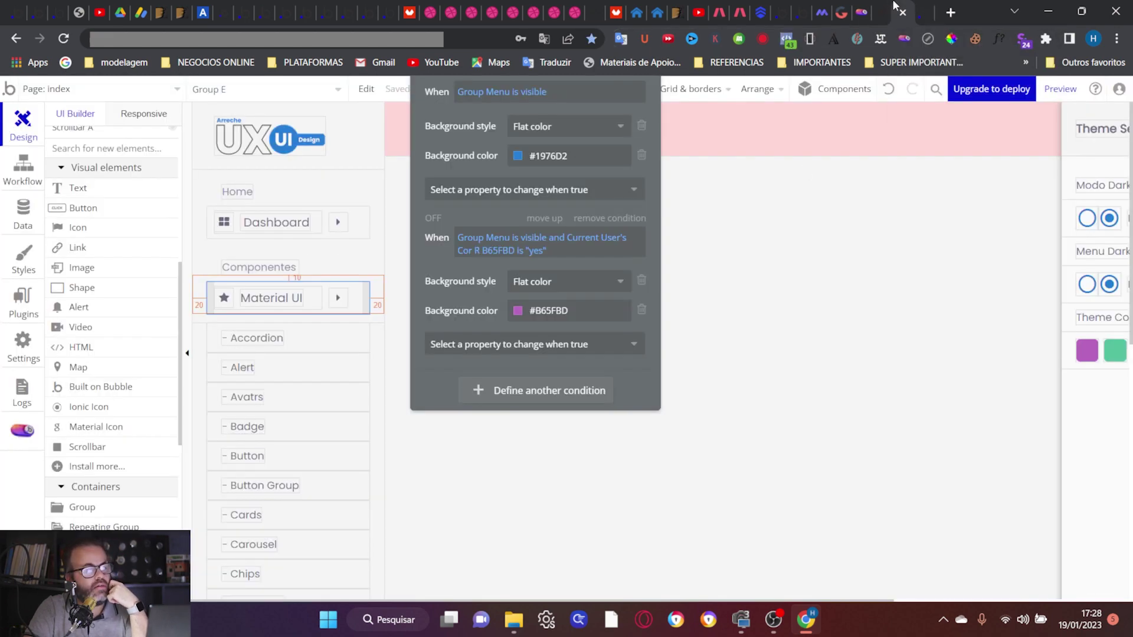
pyautogui.hscroll(3, 722, 299)
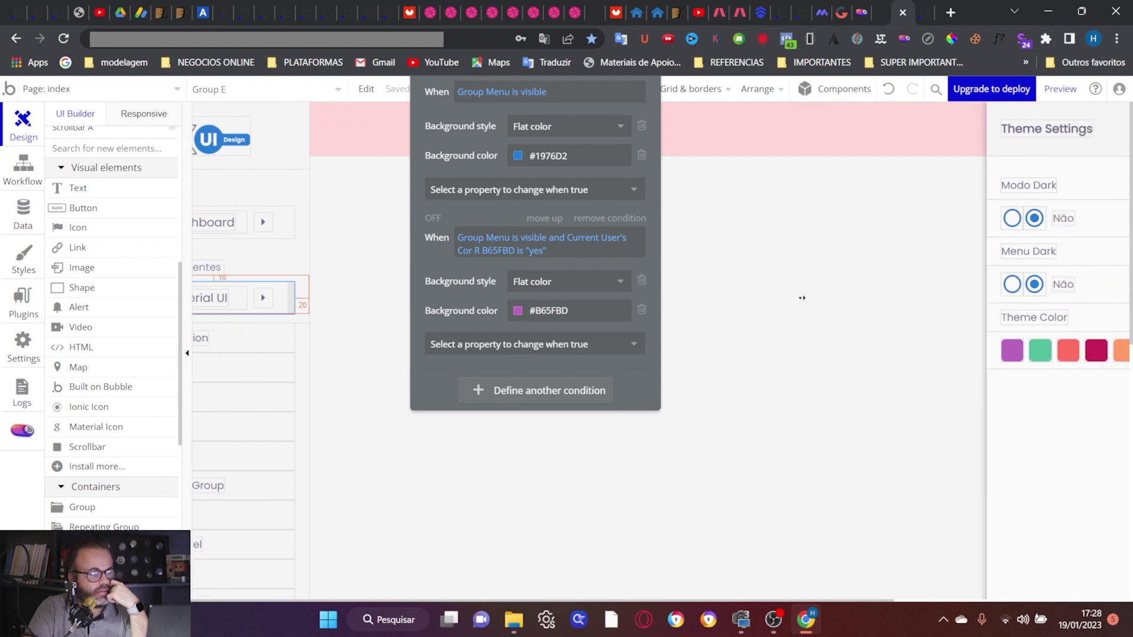
pyautogui.click(1105, 357)
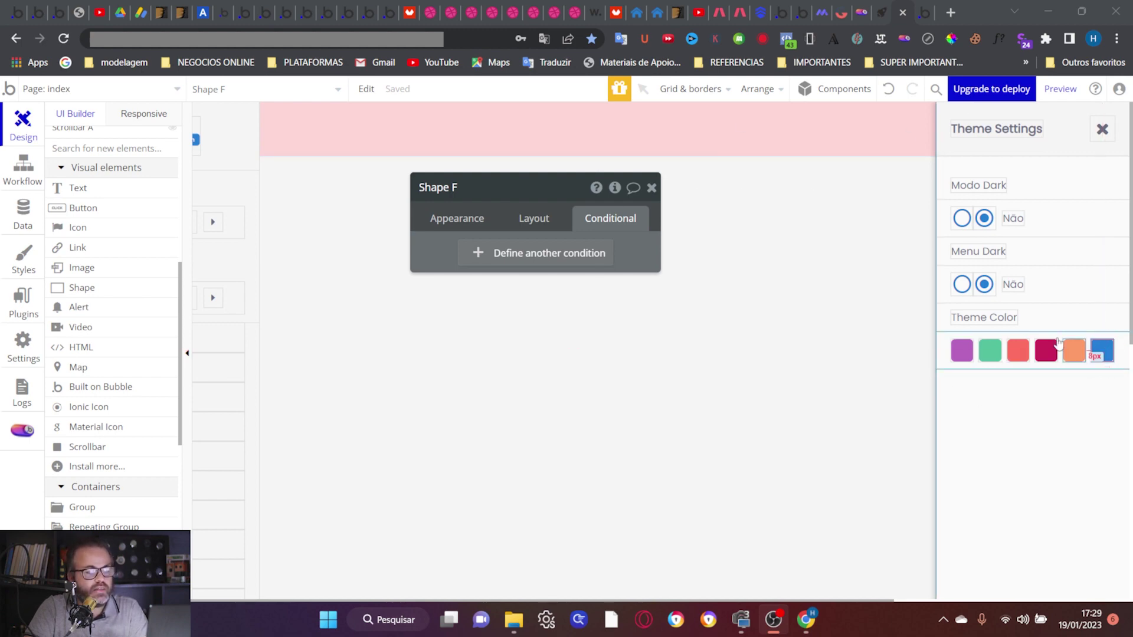
pyautogui.click(447, 220)
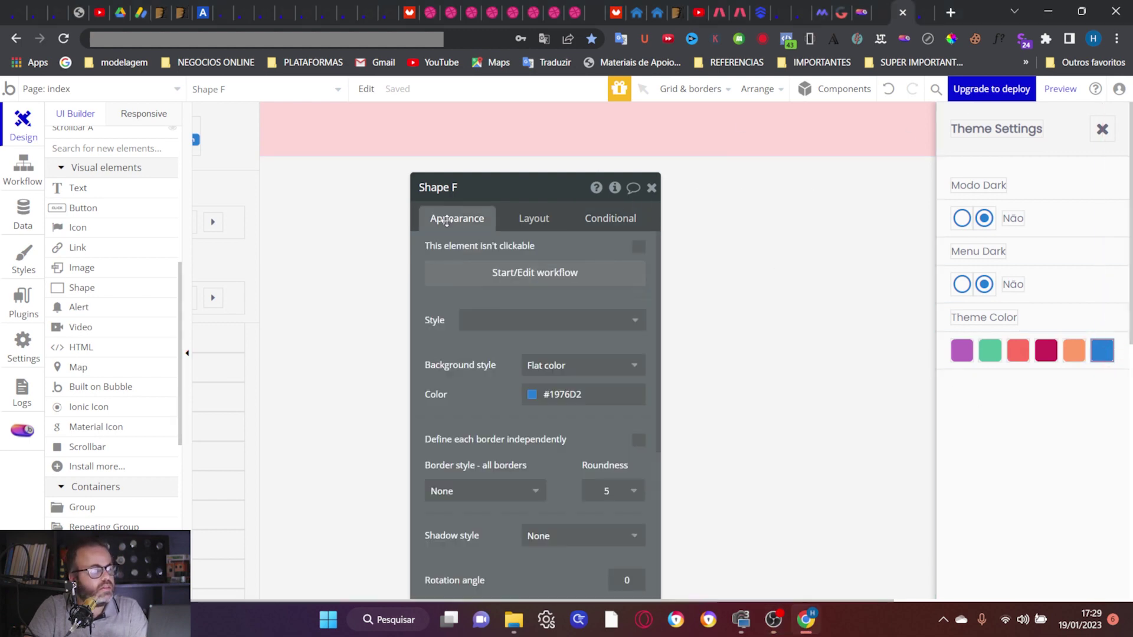
pyautogui.click(476, 282)
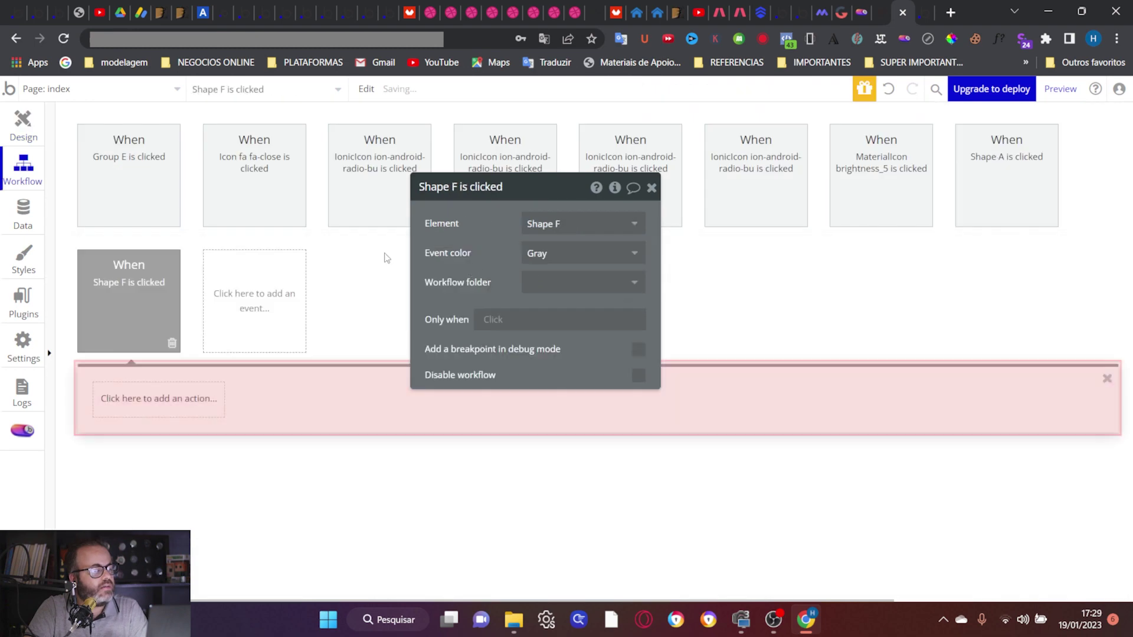
# Step: Add a data action to the Shape F workflow that makes changes to Current User
pyautogui.click(147, 402)
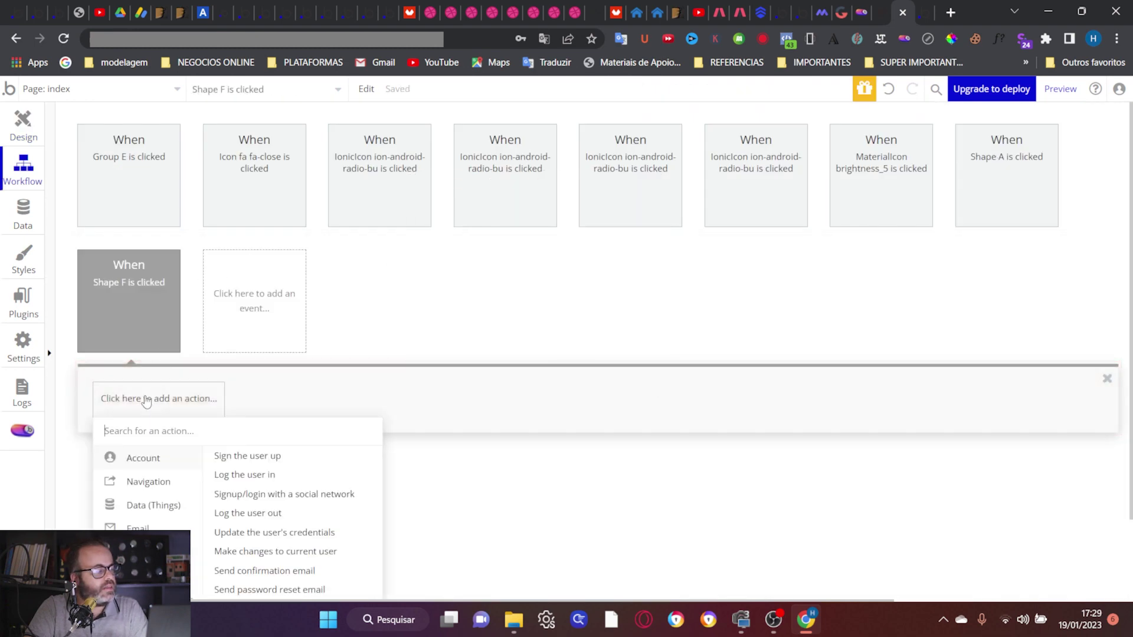
pyautogui.moveTo(161, 507)
pyautogui.click(237, 475)
pyautogui.click(536, 229)
pyautogui.click(555, 242)
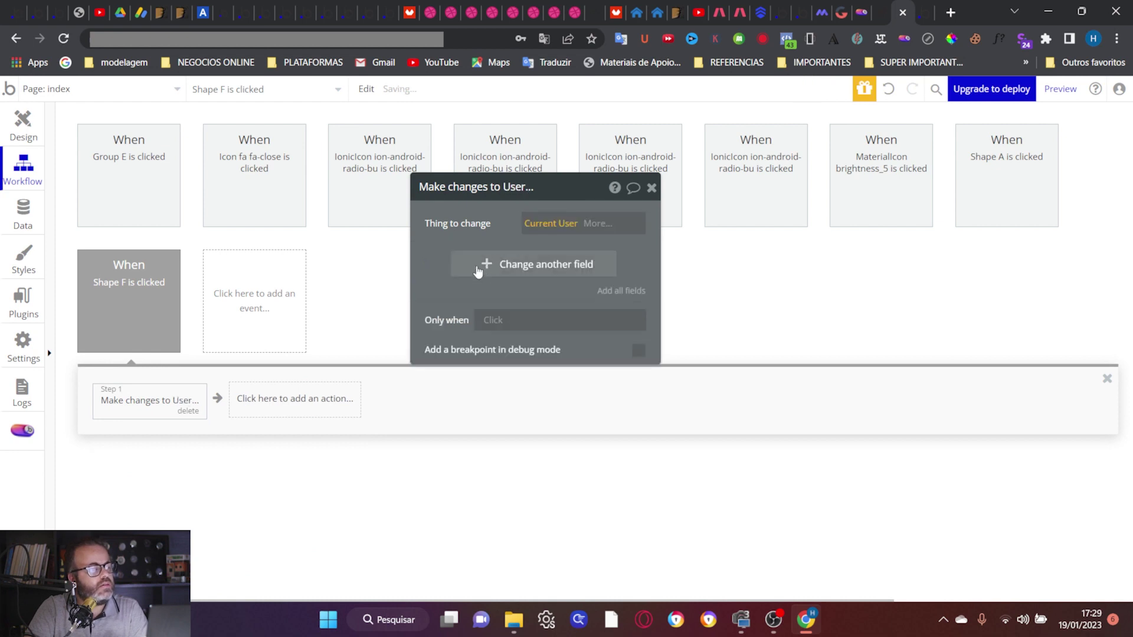
# Step: Make the Shape F action set the user's Cor Az #1976D2 field to "yes"
pyautogui.click(478, 264)
pyautogui.click(442, 260)
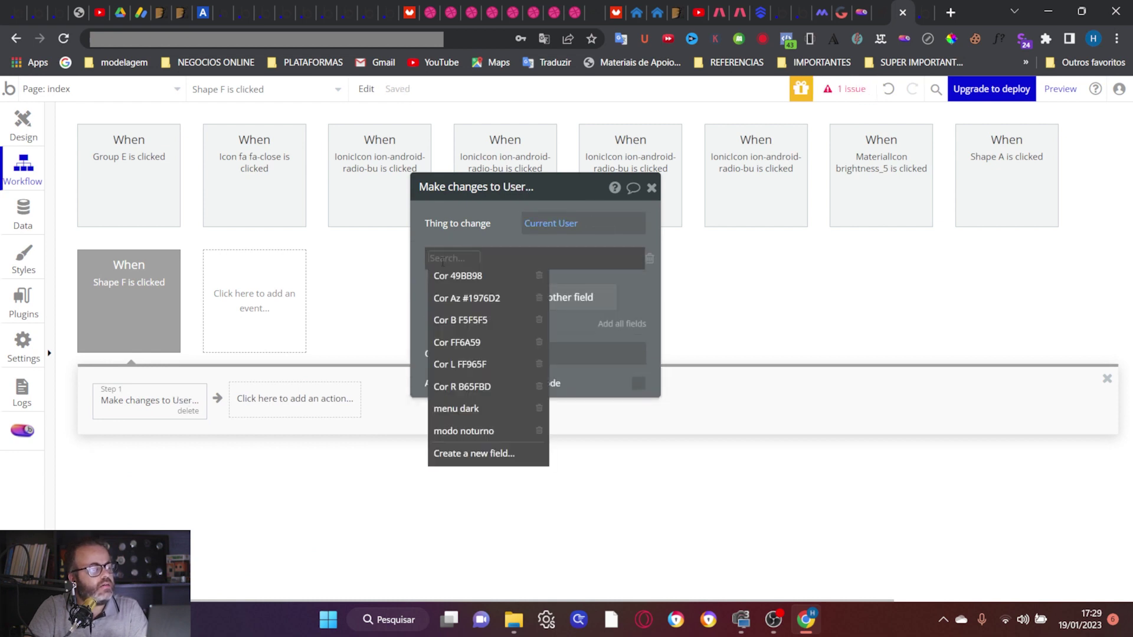
pyautogui.click(470, 299)
pyautogui.click(526, 260)
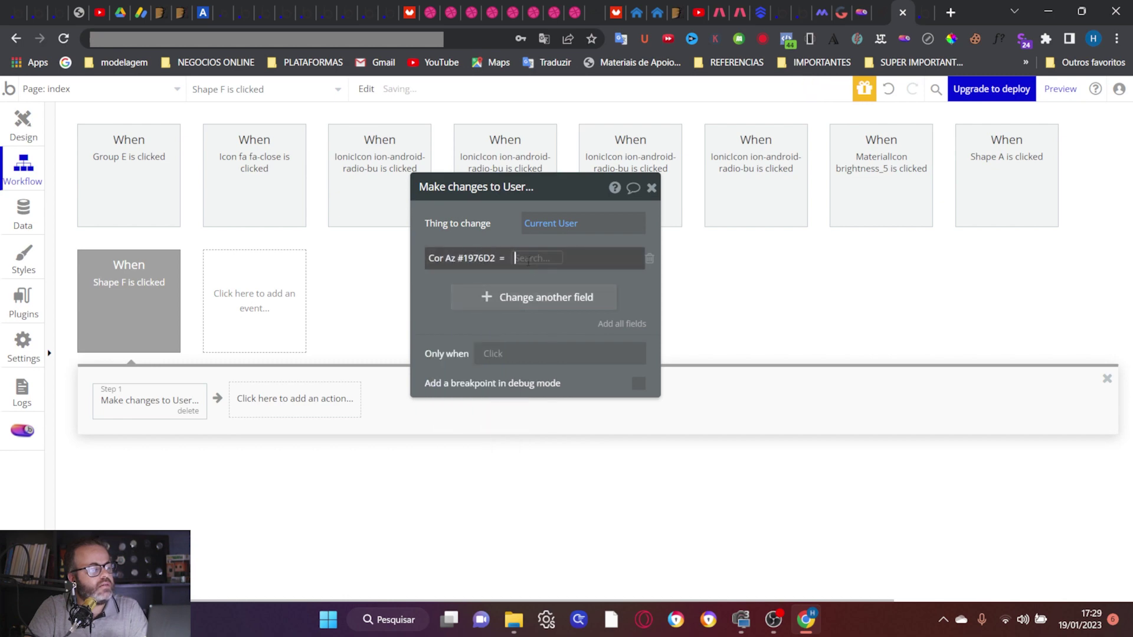
pyautogui.write('"yes"')
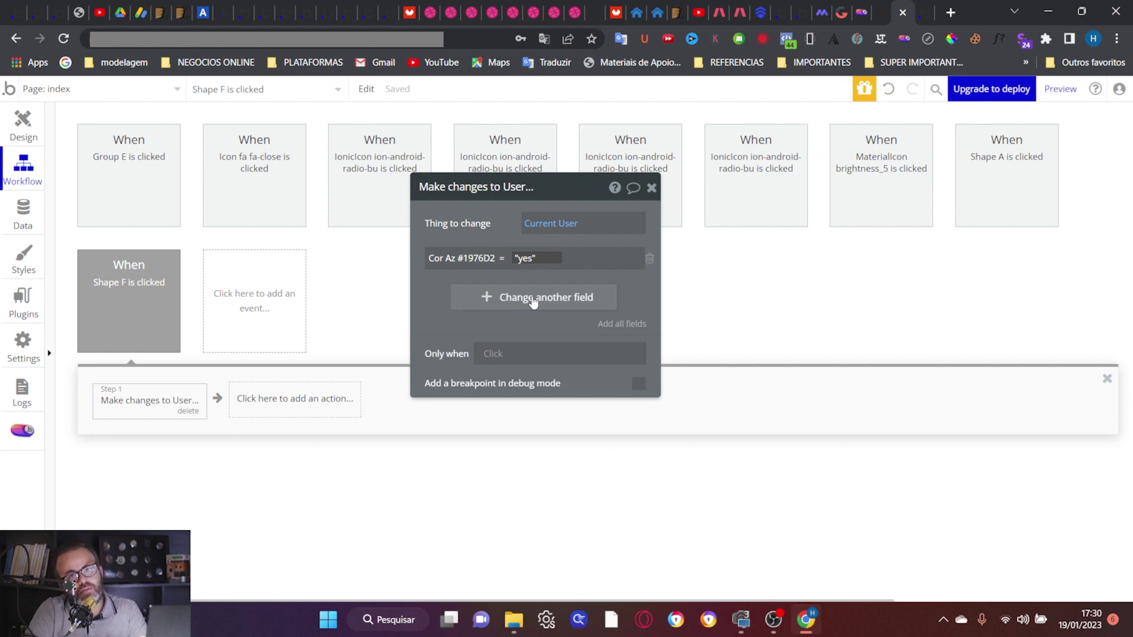
# Step: Add the Cor R B65FBD field to the Shape F action and set it to "no"
pyautogui.click(478, 299)
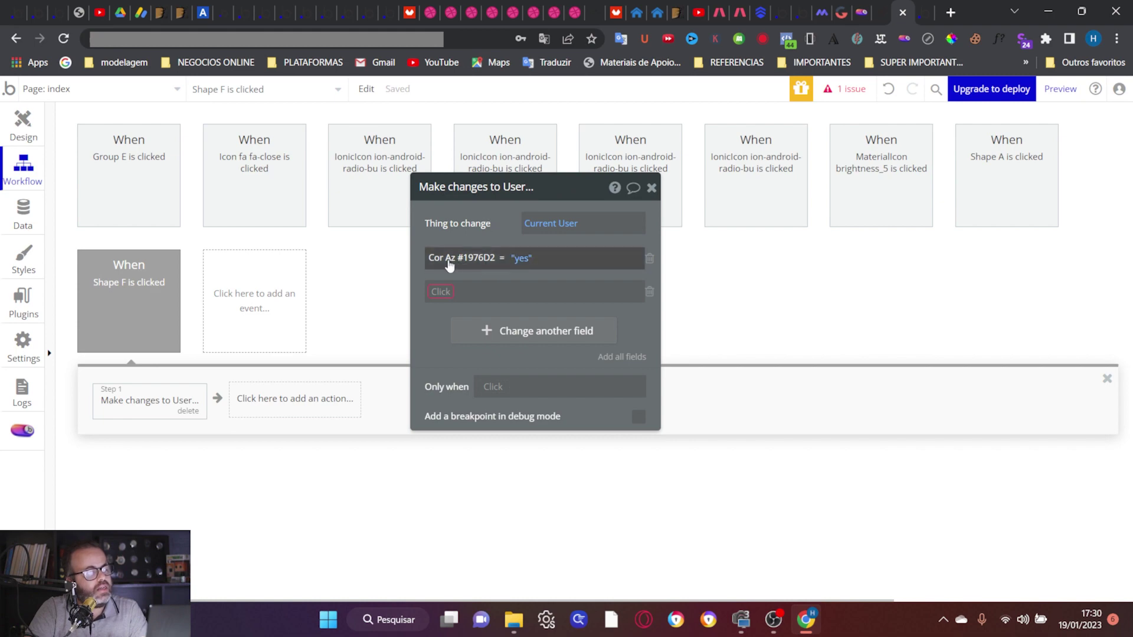
pyautogui.click(439, 294)
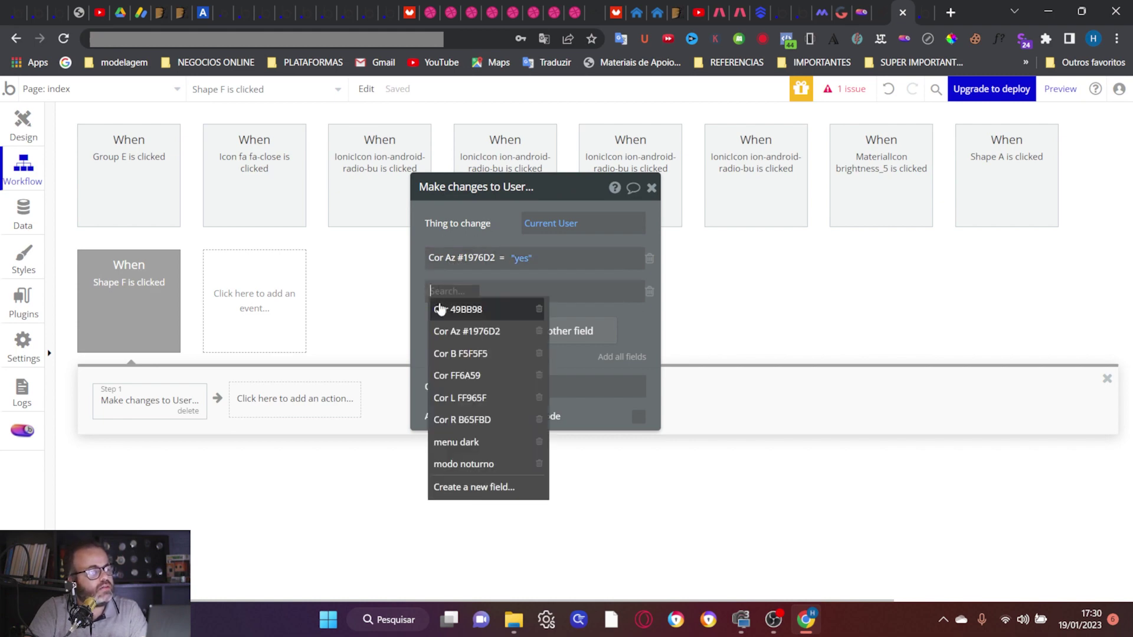
pyautogui.click(464, 418)
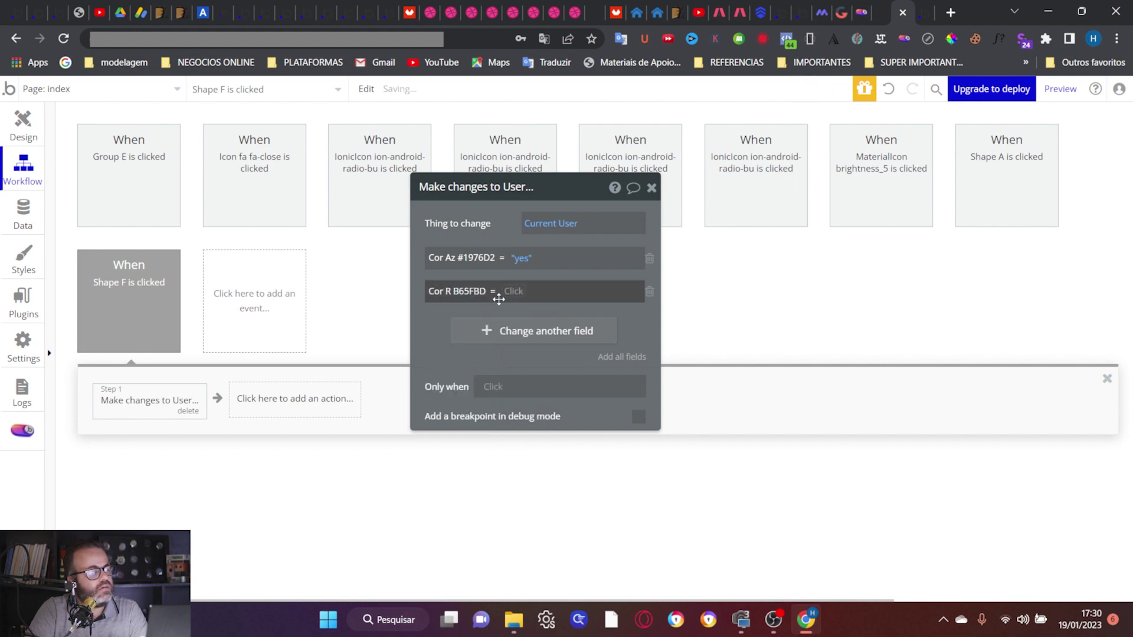
pyautogui.click(531, 362)
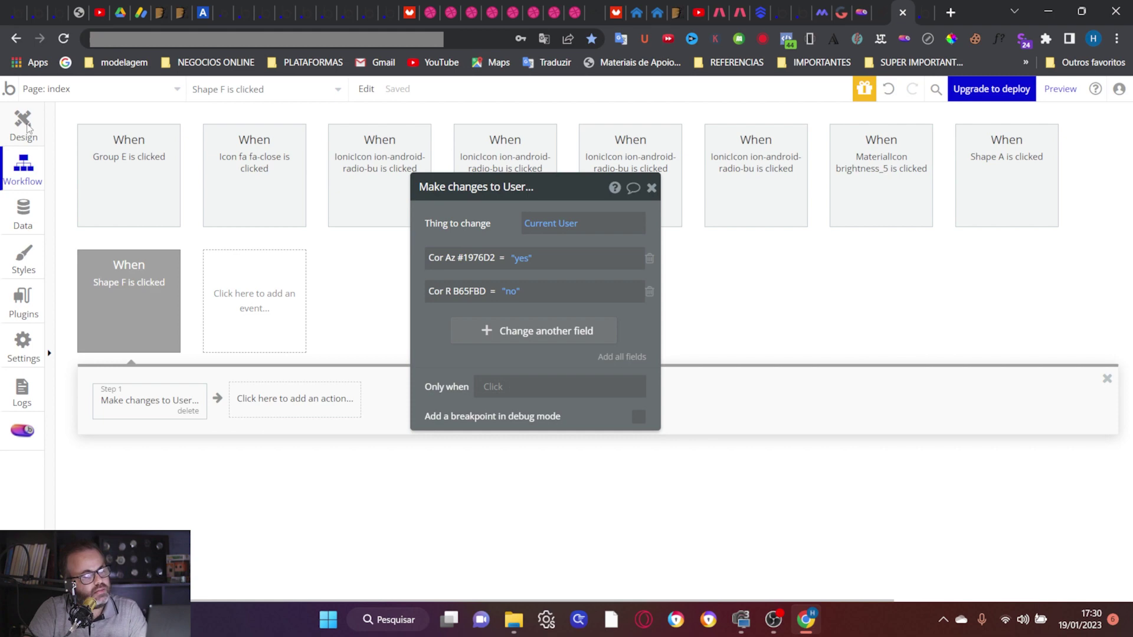
# Step: In the purple swatch's (Shape A) click workflow, extend the user change with Cor Az #1976D2 set to "no"
pyautogui.click(25, 122)
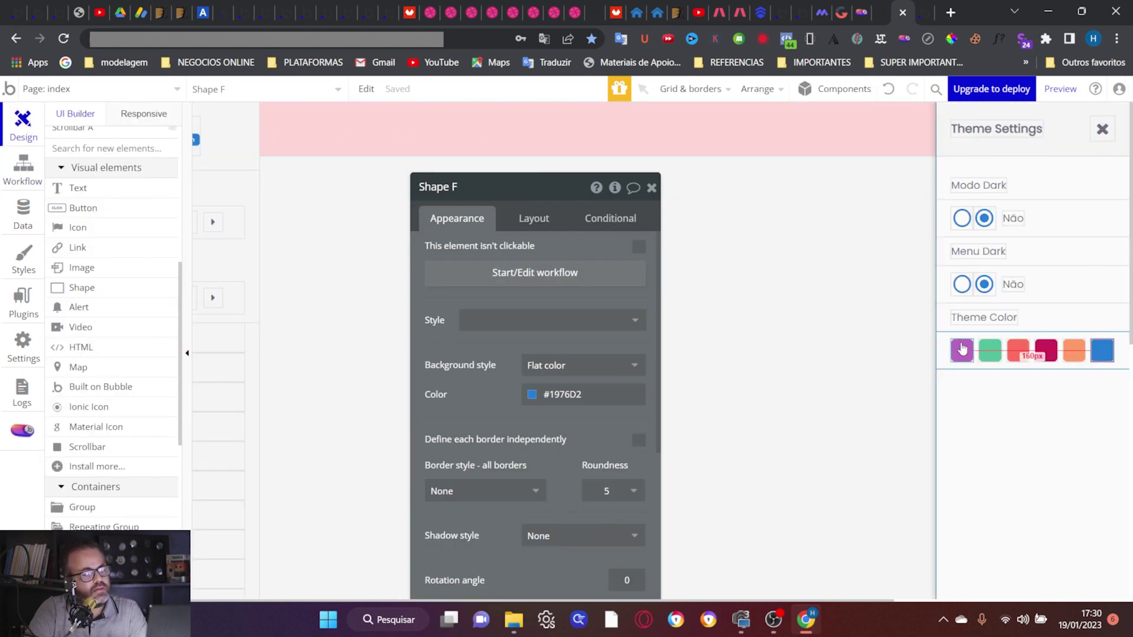
pyautogui.click(958, 348)
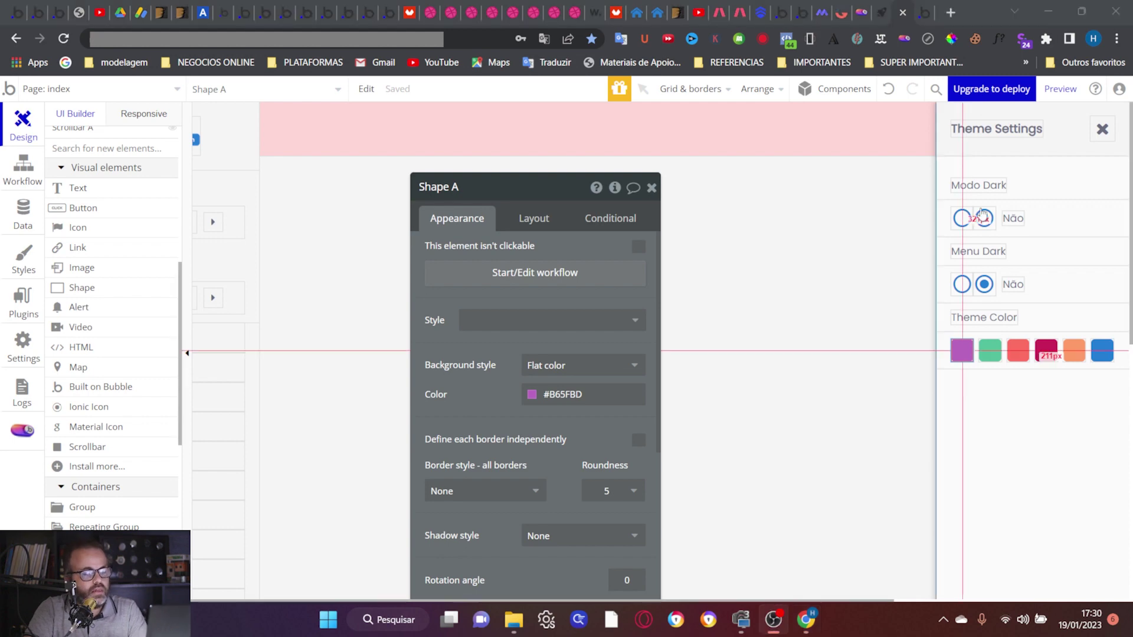
pyautogui.click(959, 350)
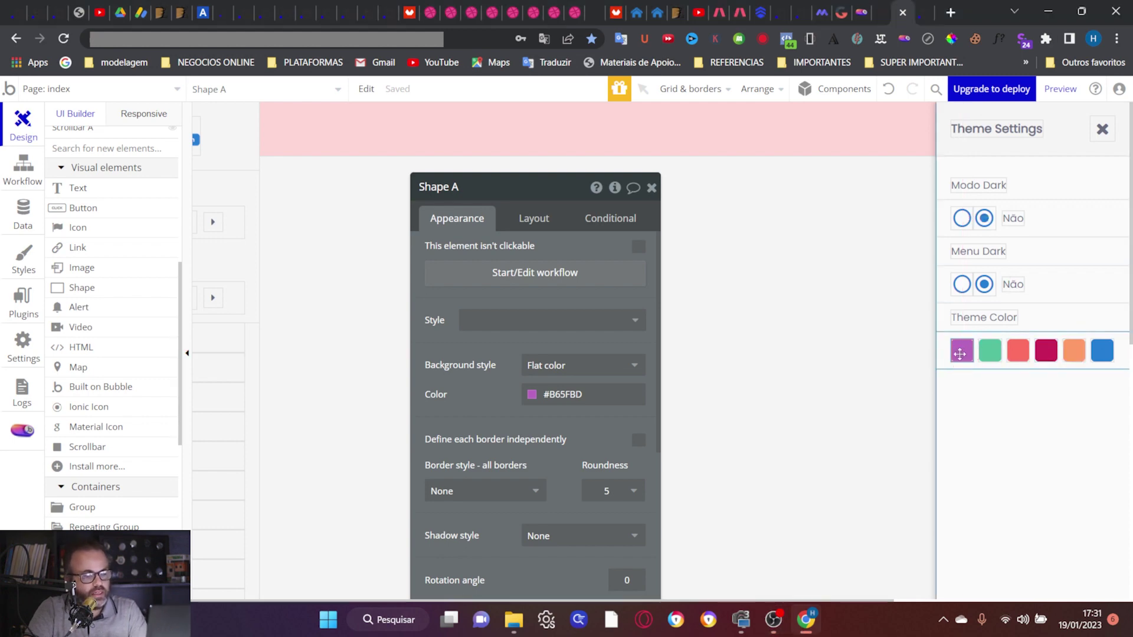
pyautogui.click(532, 282)
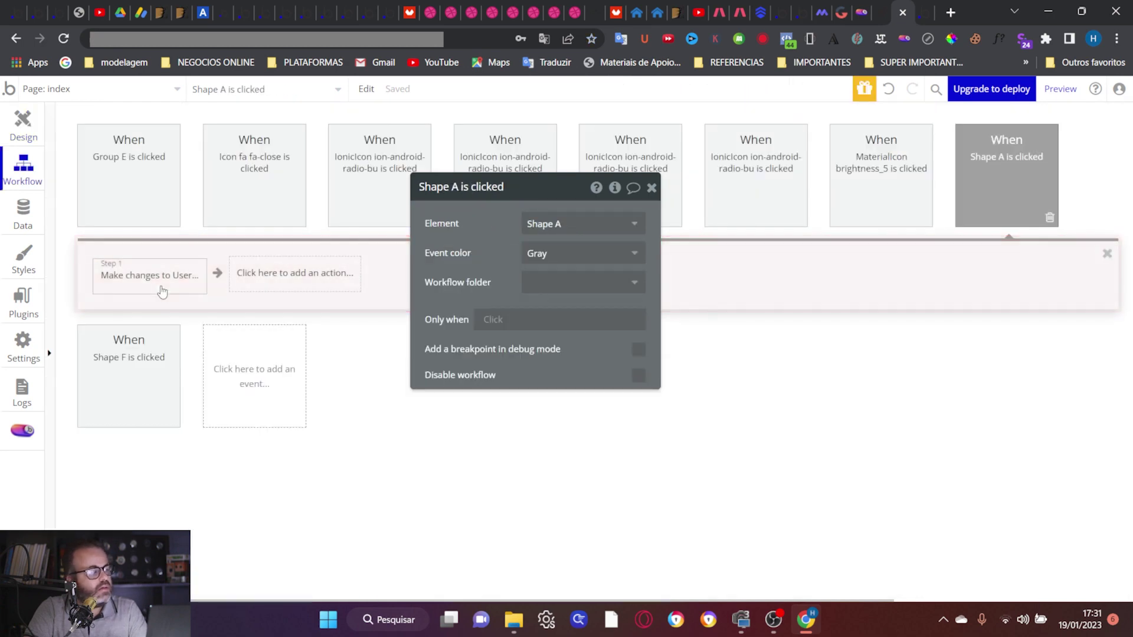
pyautogui.click(163, 288)
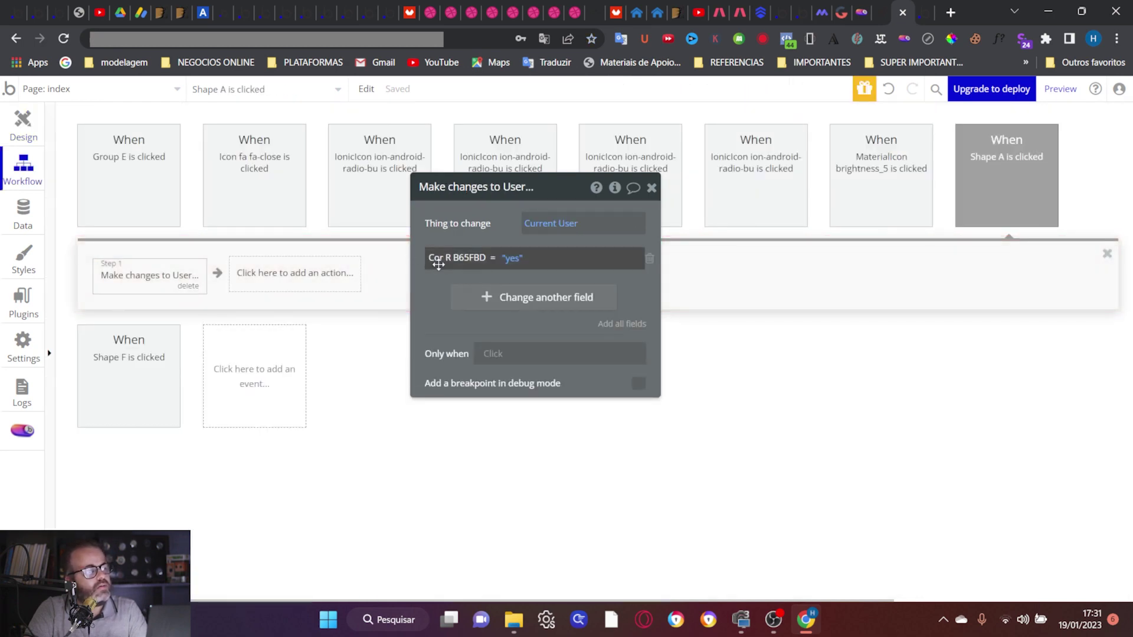
pyautogui.click(490, 302)
pyautogui.click(440, 292)
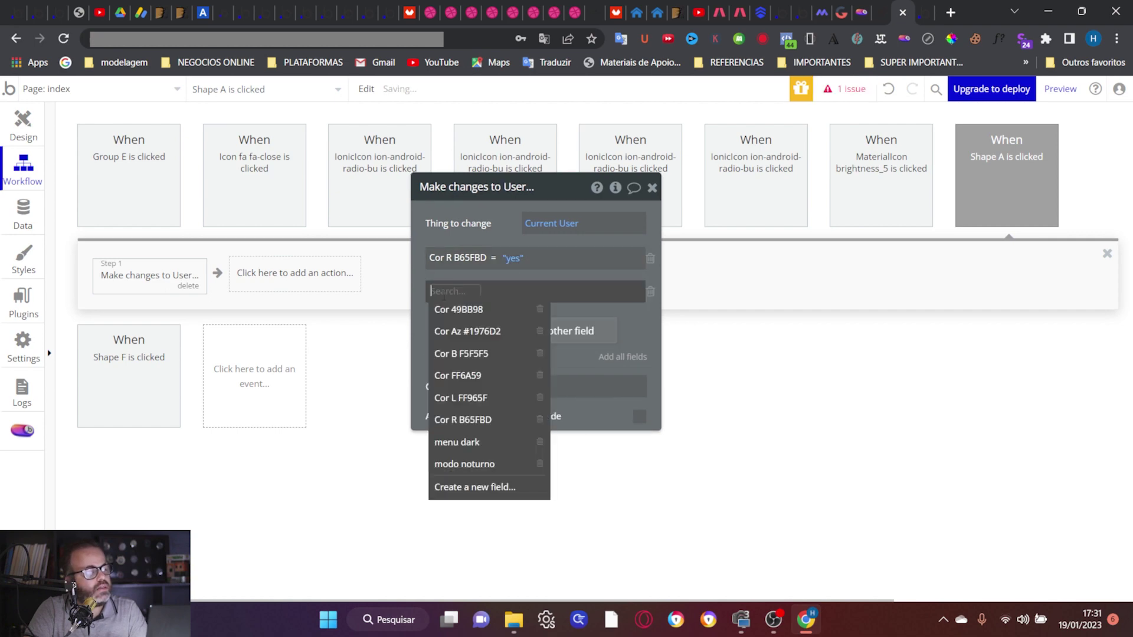
pyautogui.click(450, 331)
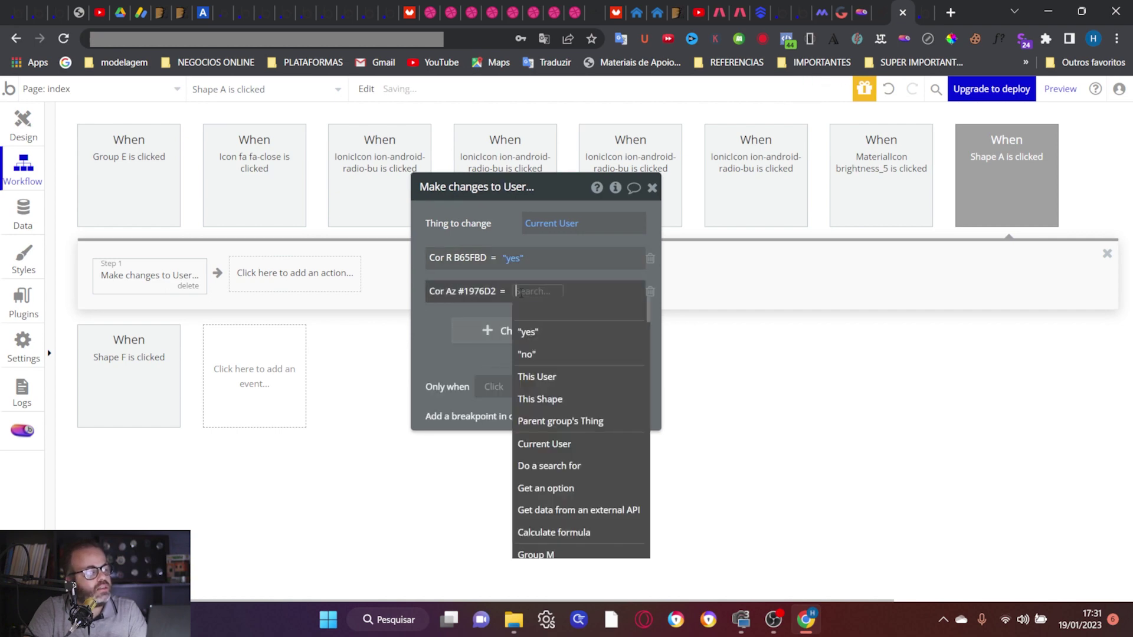
pyautogui.click(537, 350)
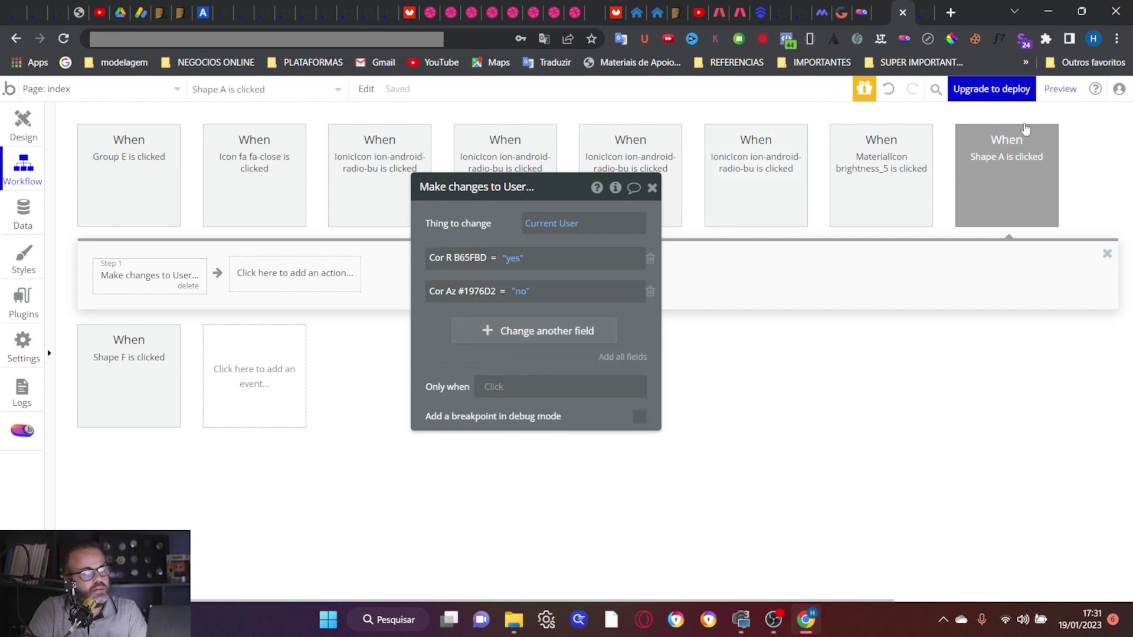
# Step: Preview the page, expand Material UI, and alternate between the blue and purple theme swatches to test the menu highlight
pyautogui.click(1061, 89)
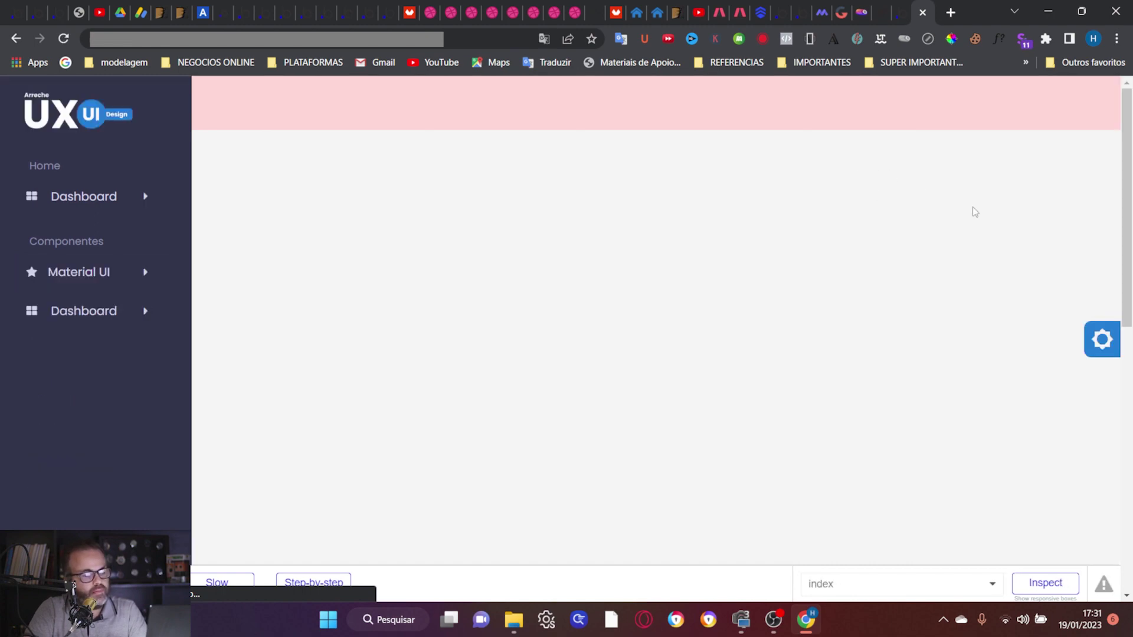
pyautogui.click(1102, 343)
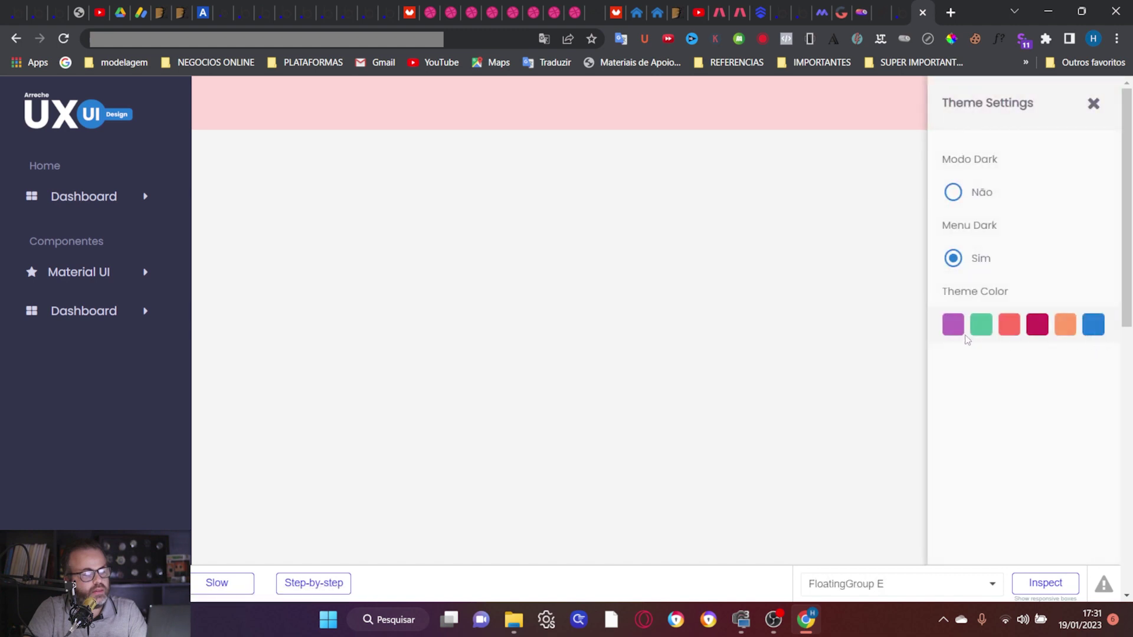
pyautogui.click(114, 277)
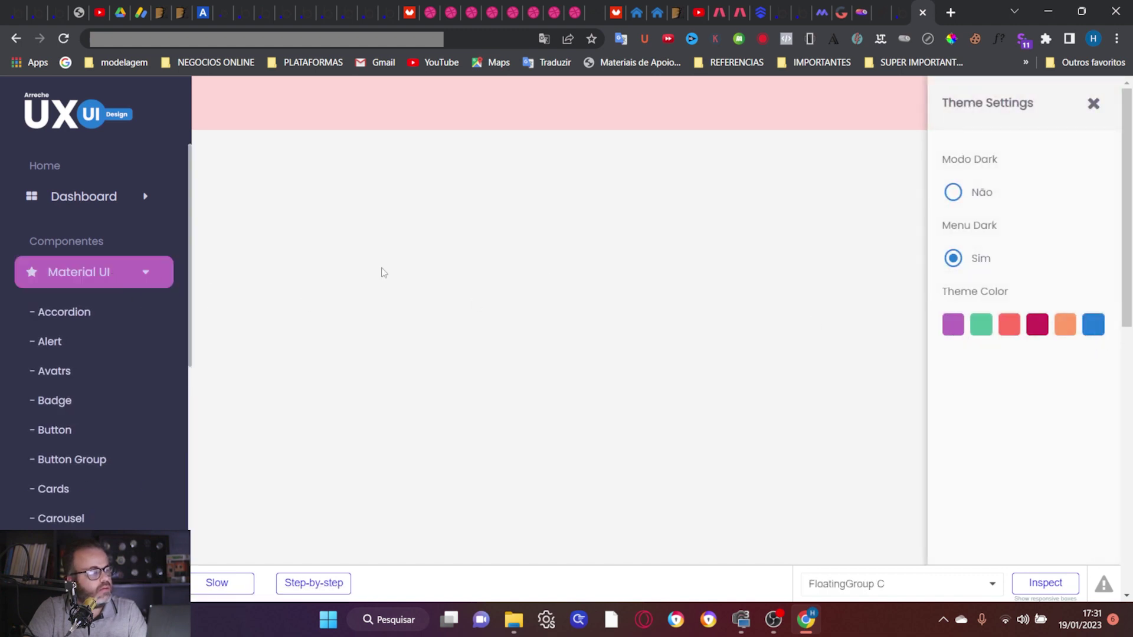
pyautogui.click(1093, 325)
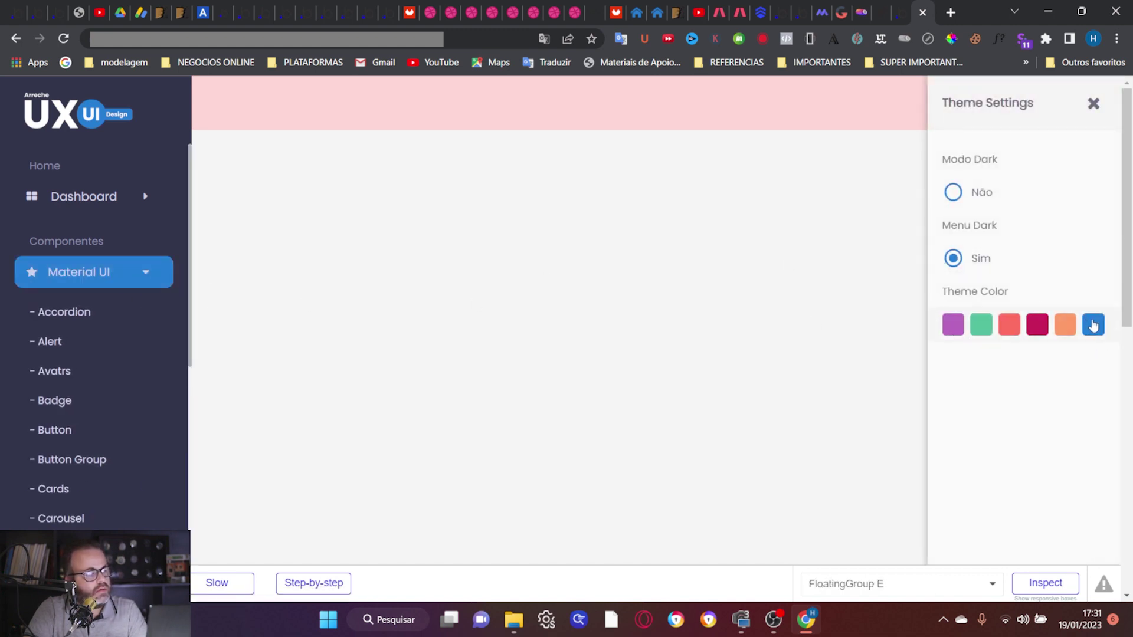
pyautogui.click(953, 326)
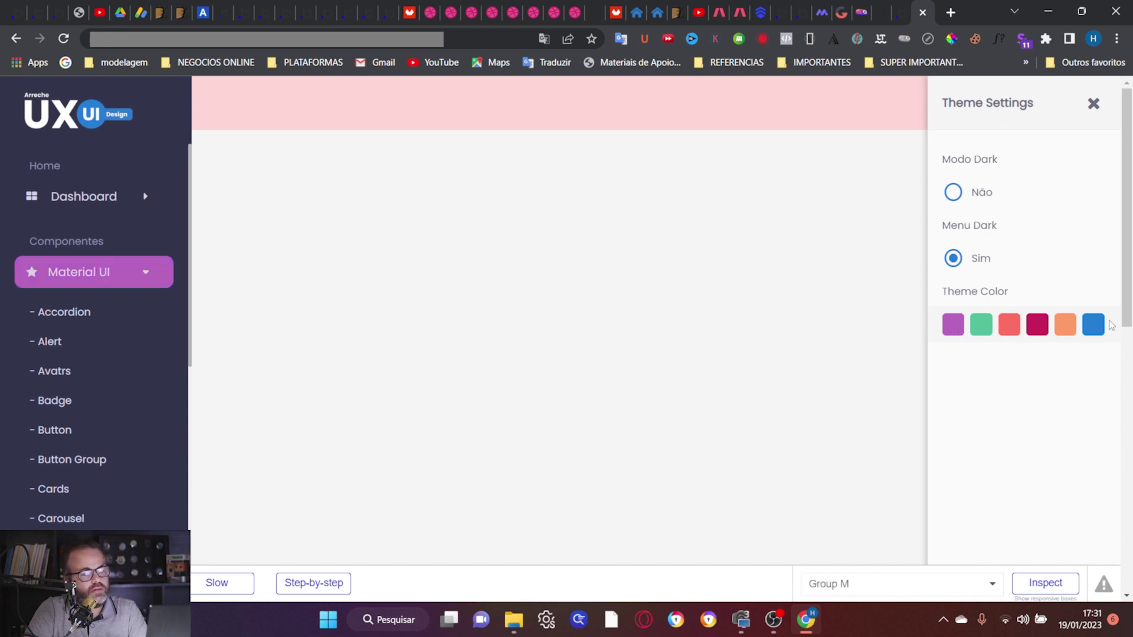
pyautogui.click(1097, 328)
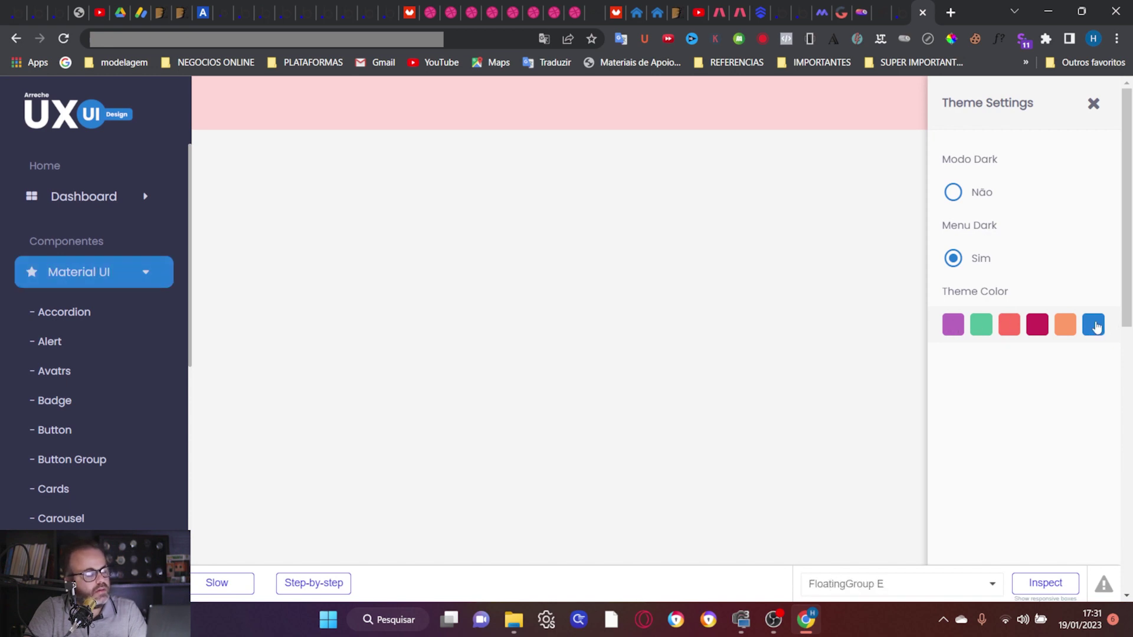
pyautogui.click(952, 325)
pyautogui.click(1097, 326)
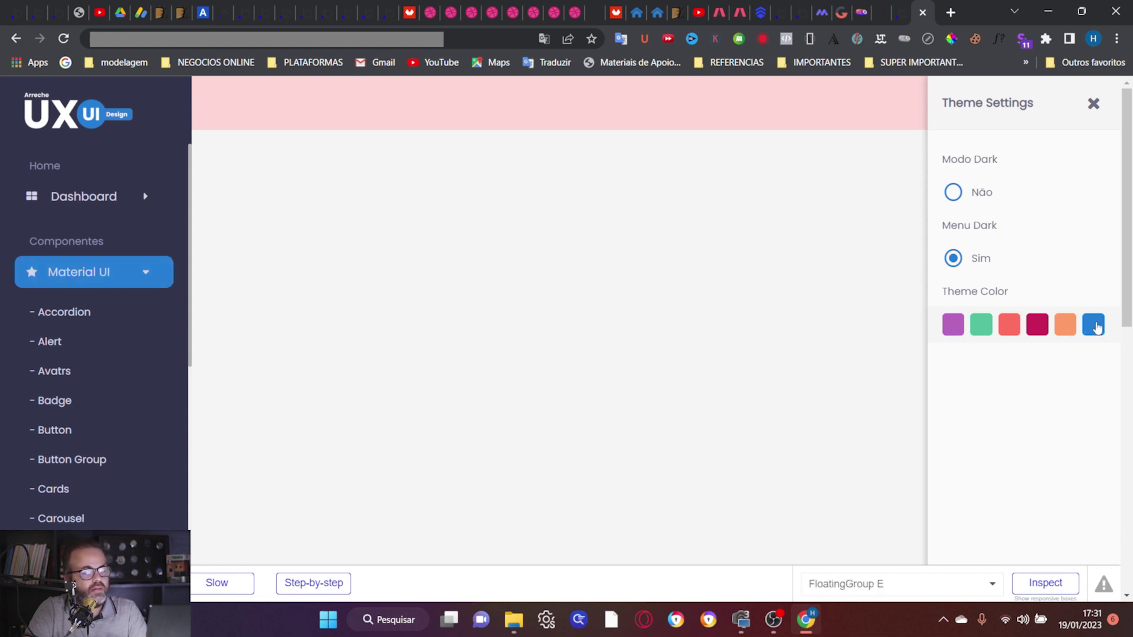
# Step: Switch the previewed menu highlight between the purple and blue theme swatches to test both colors again
pyautogui.click(953, 329)
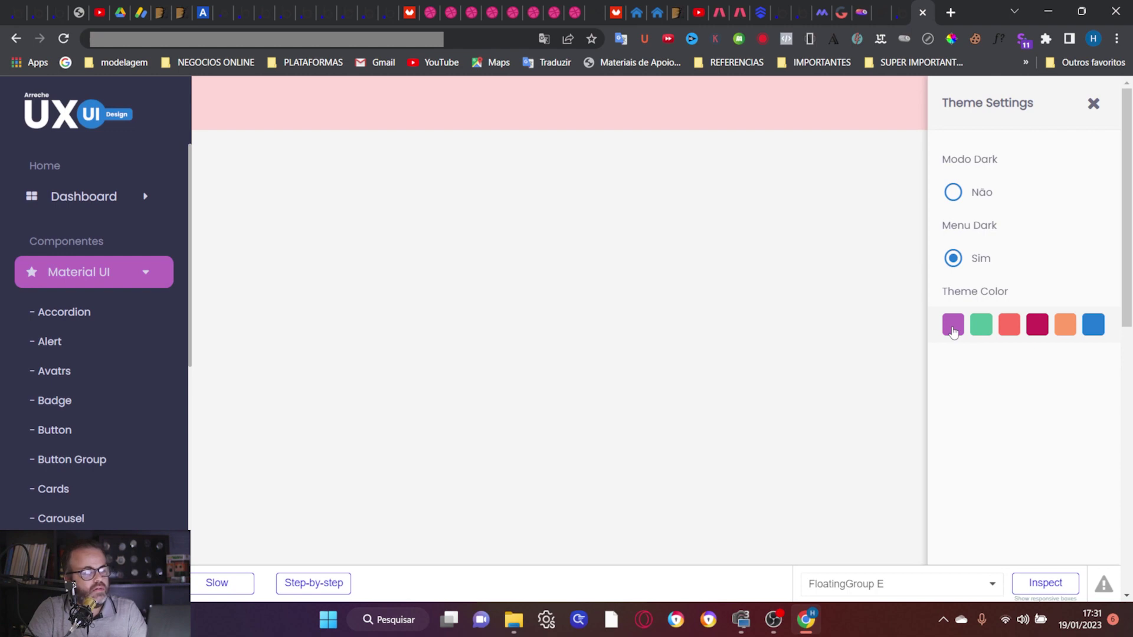
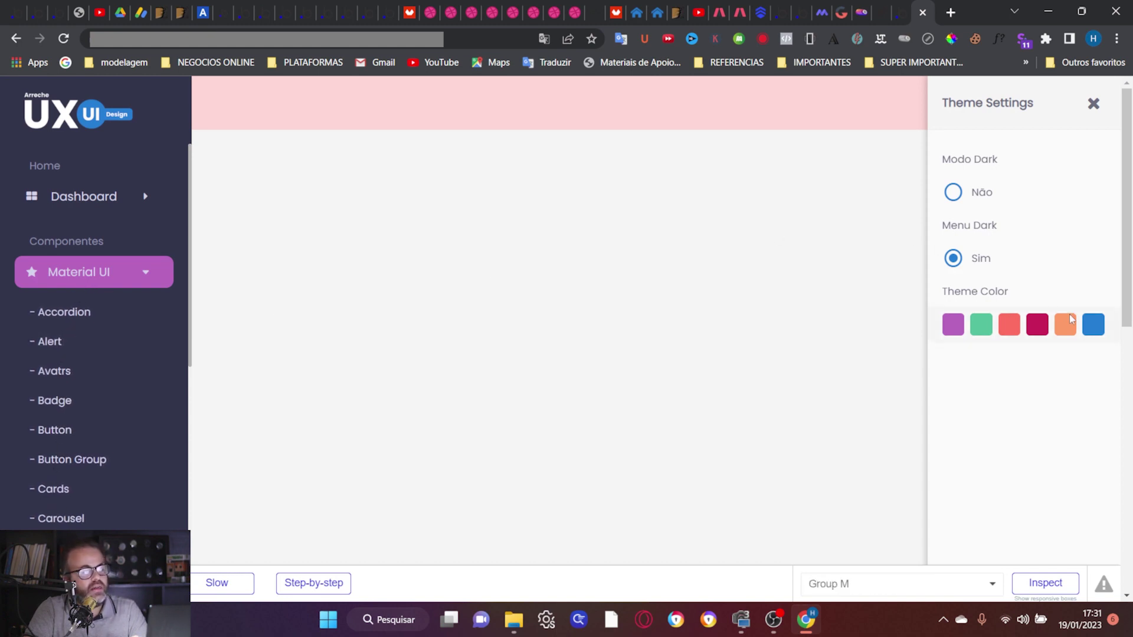
pyautogui.click(1093, 325)
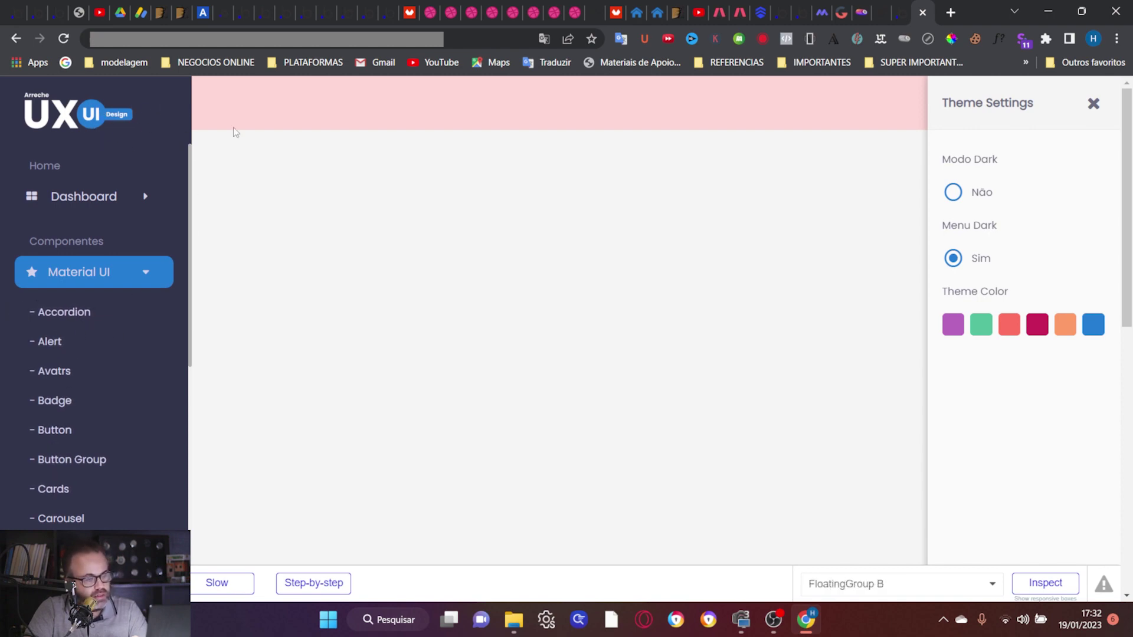
pyautogui.click(953, 326)
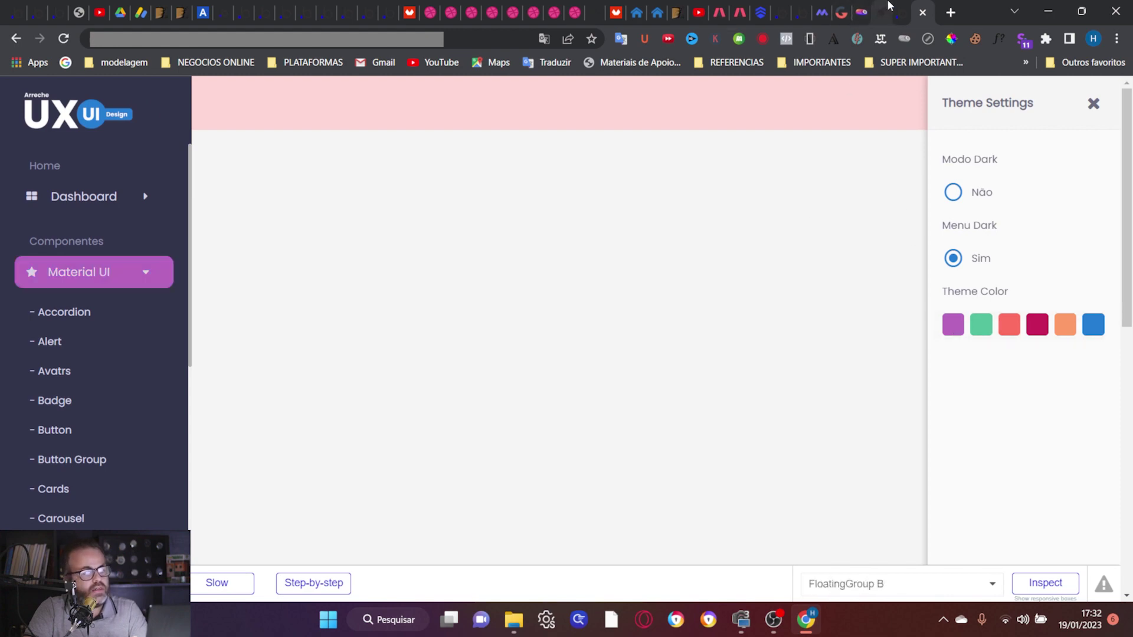
# Step: Return to the editor and create a click workflow for the green swatch (Shape B) that makes changes to the Current User
pyautogui.click(887, 6)
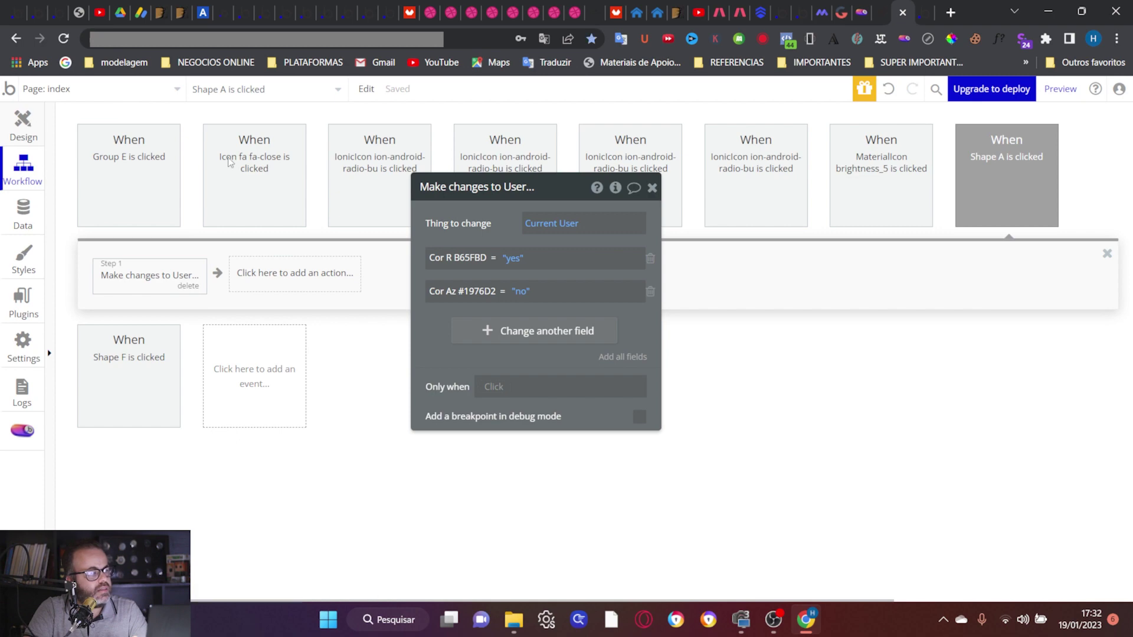
pyautogui.hotkey('alt', 'Left')
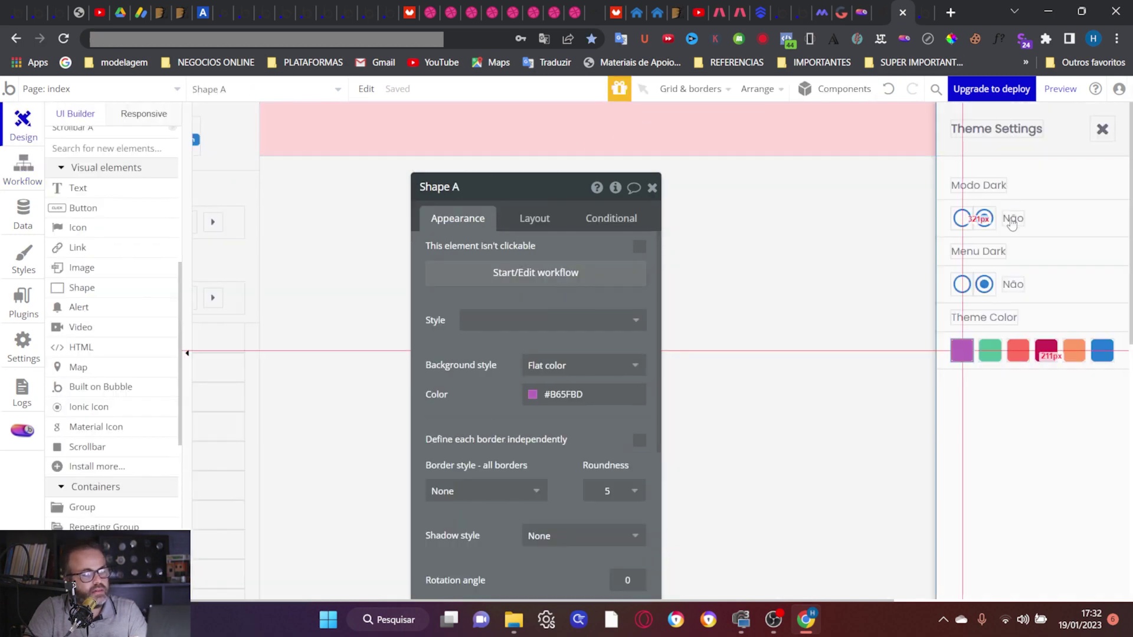
pyautogui.click(994, 354)
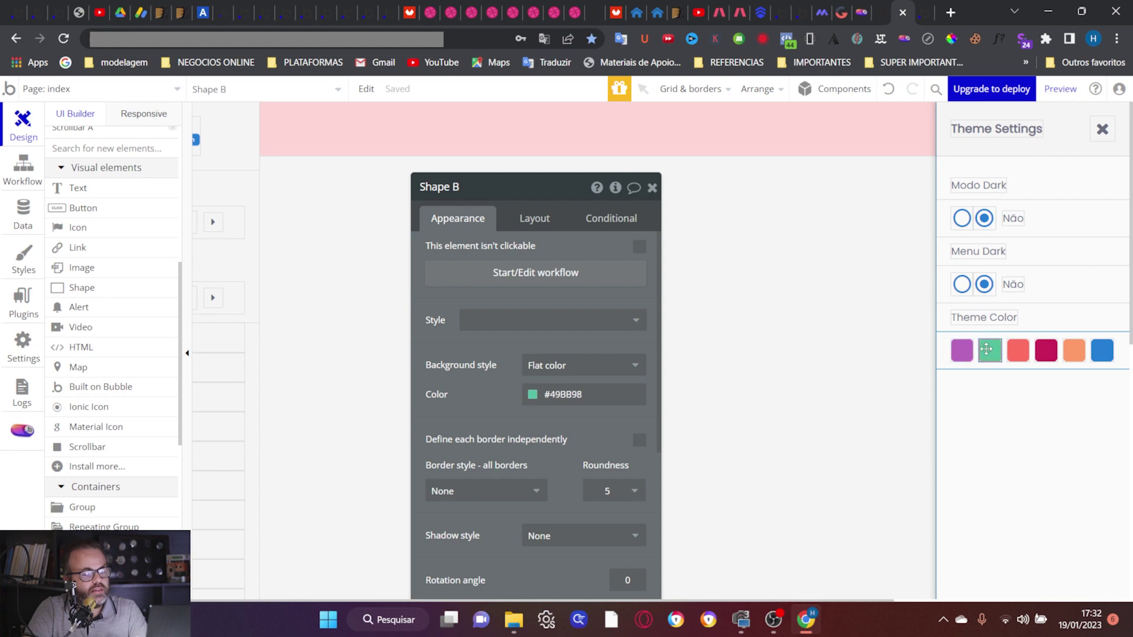
pyautogui.click(536, 274)
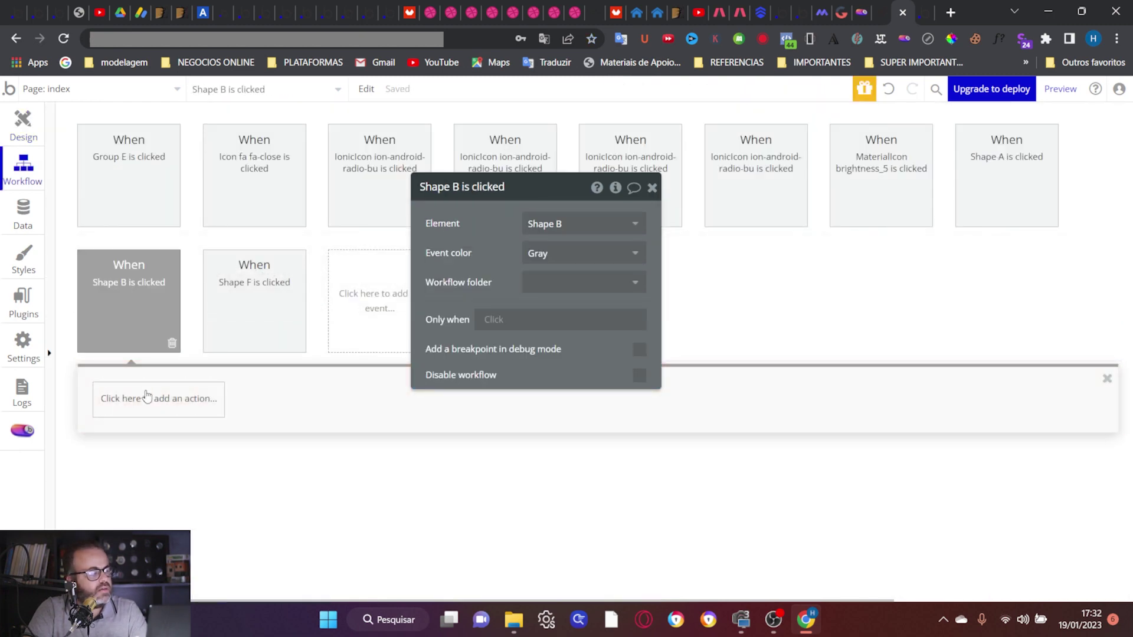
pyautogui.click(147, 404)
pyautogui.moveTo(163, 506)
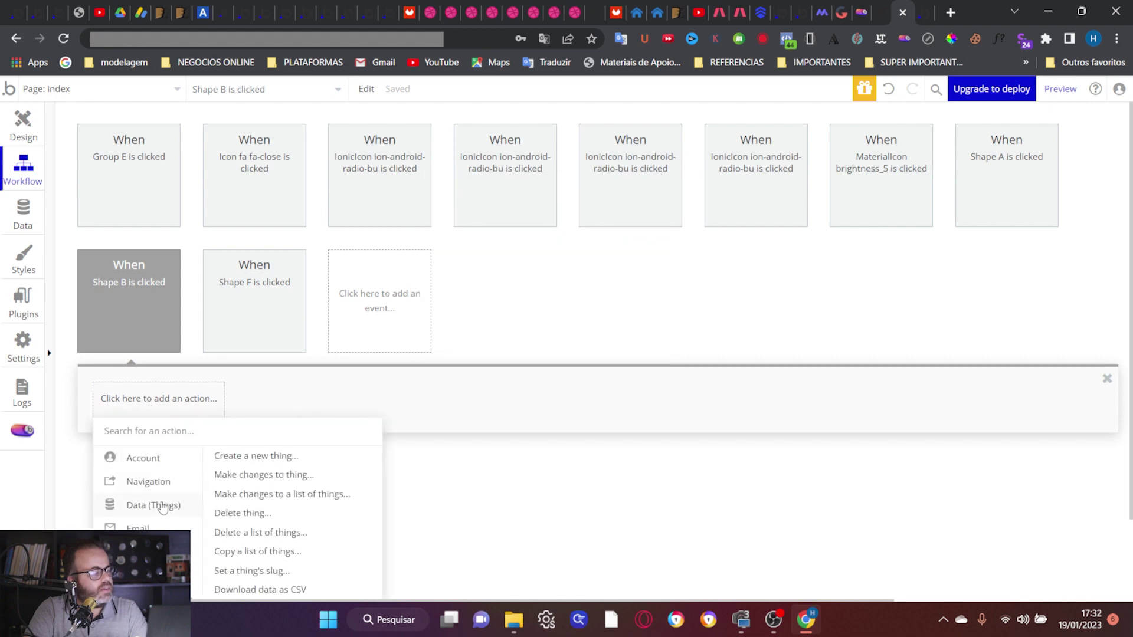
pyautogui.click(254, 476)
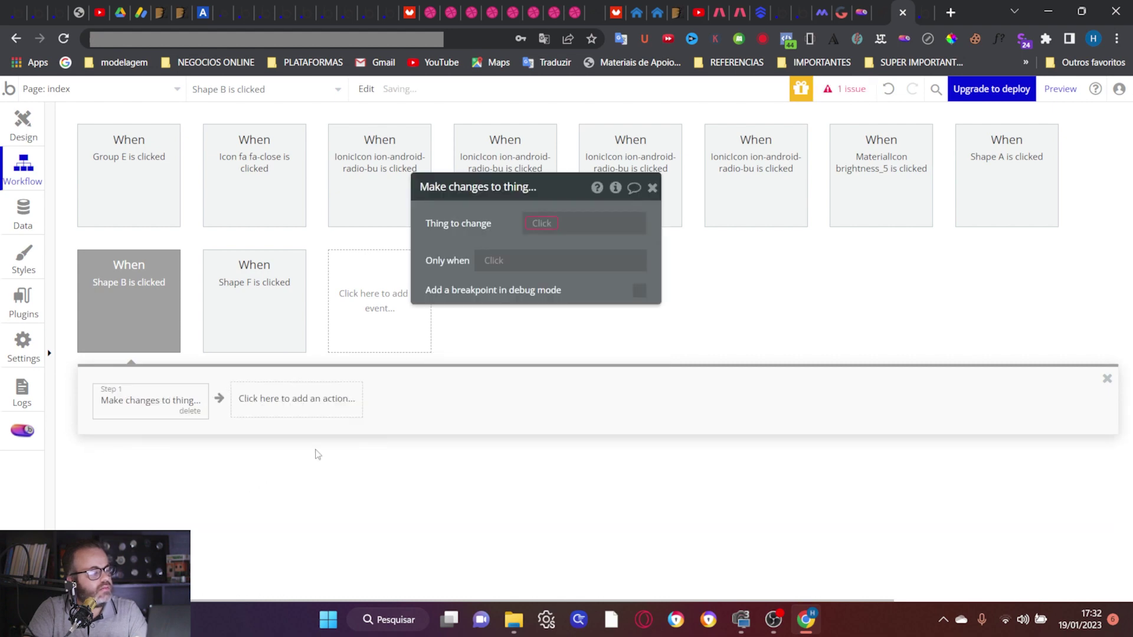
pyautogui.click(548, 246)
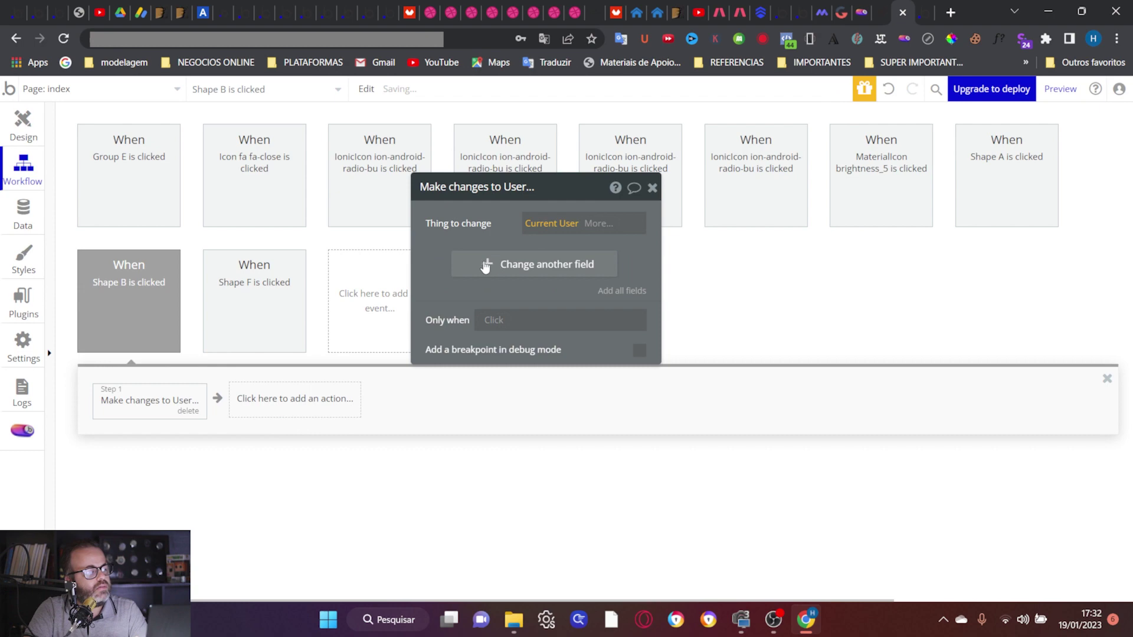
# Step: Add the Cor 49BB98 field to the Shape B user change and set it to "yes"
pyautogui.click(486, 266)
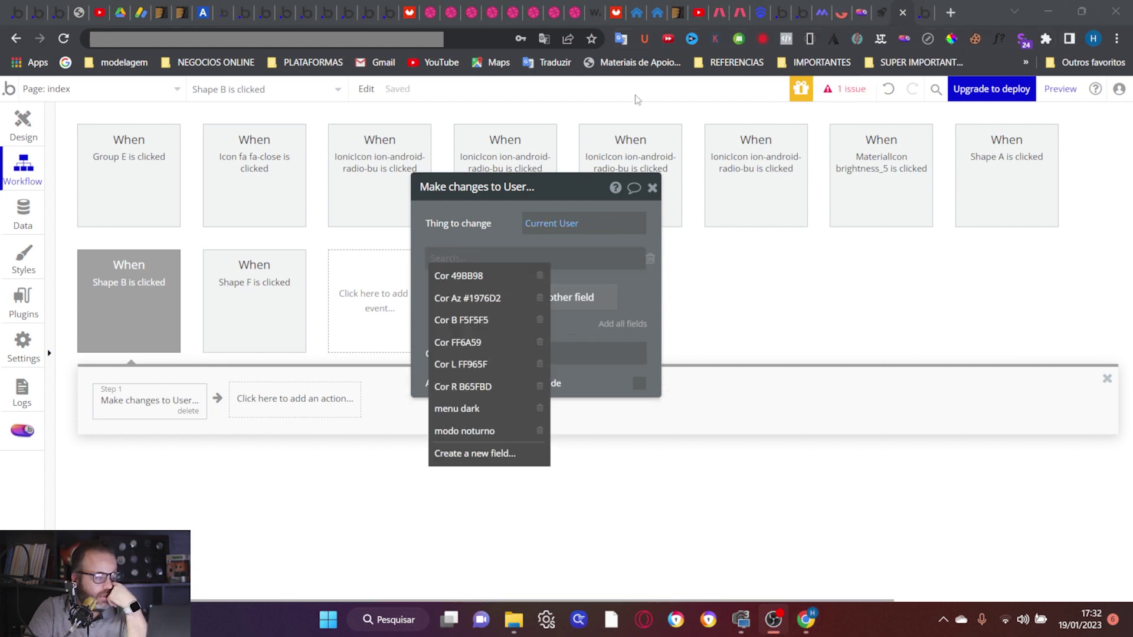
pyautogui.click(484, 277)
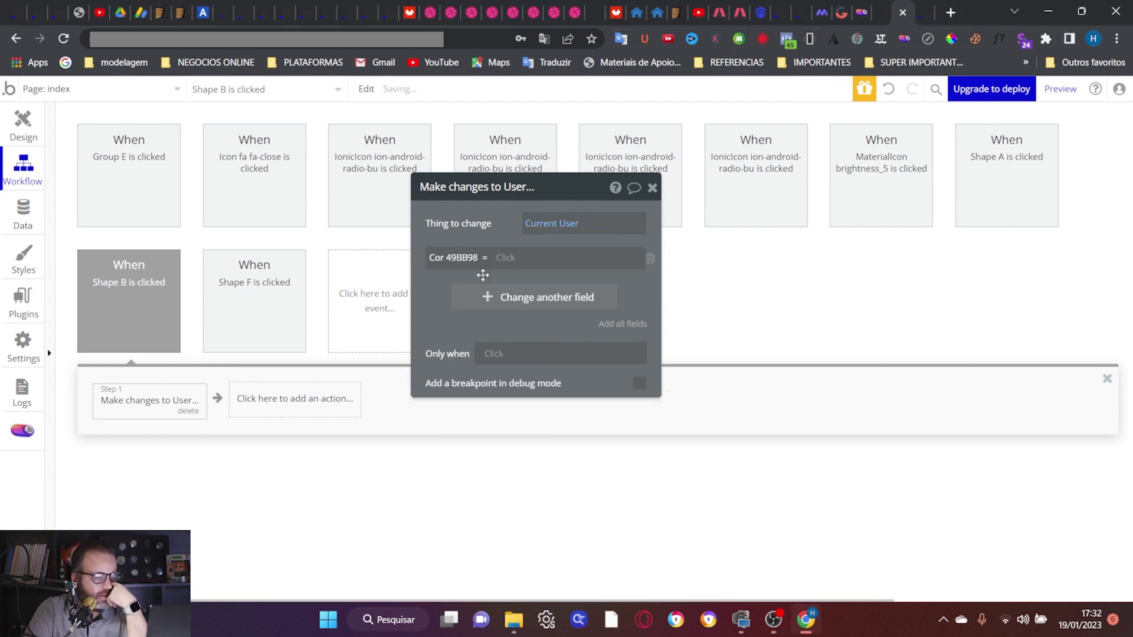
pyautogui.click(508, 259)
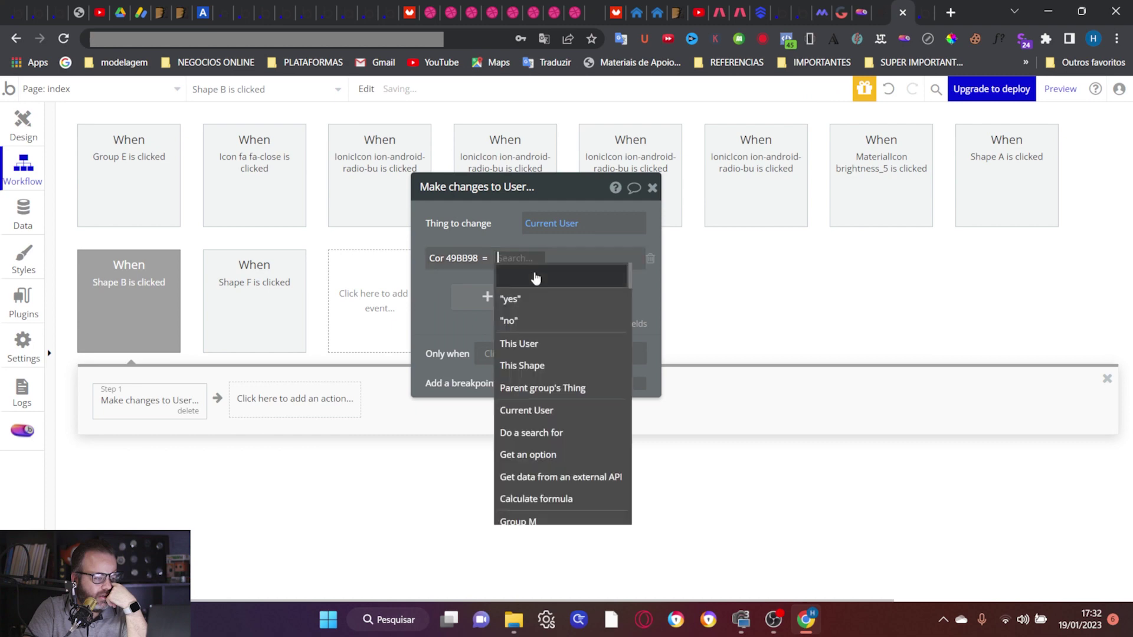
pyautogui.click(509, 299)
# Step: Add the Cor Az #1976D2 and Cor R B65FBD fields to the Shape B action, both set to "no"
pyautogui.click(481, 298)
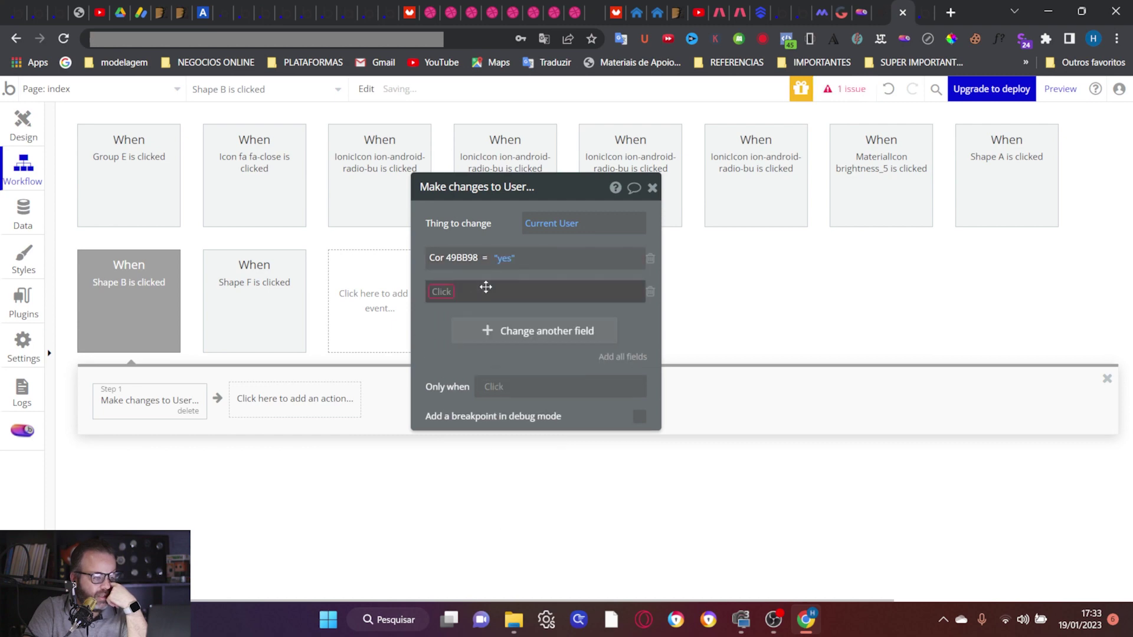
pyautogui.click(463, 292)
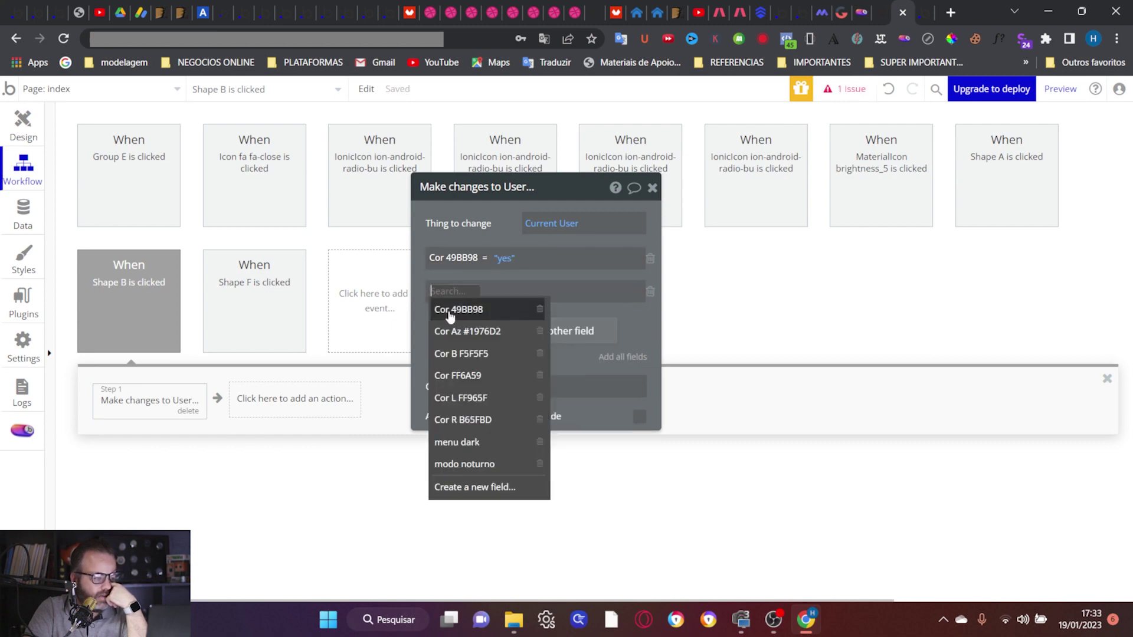
pyautogui.click(456, 331)
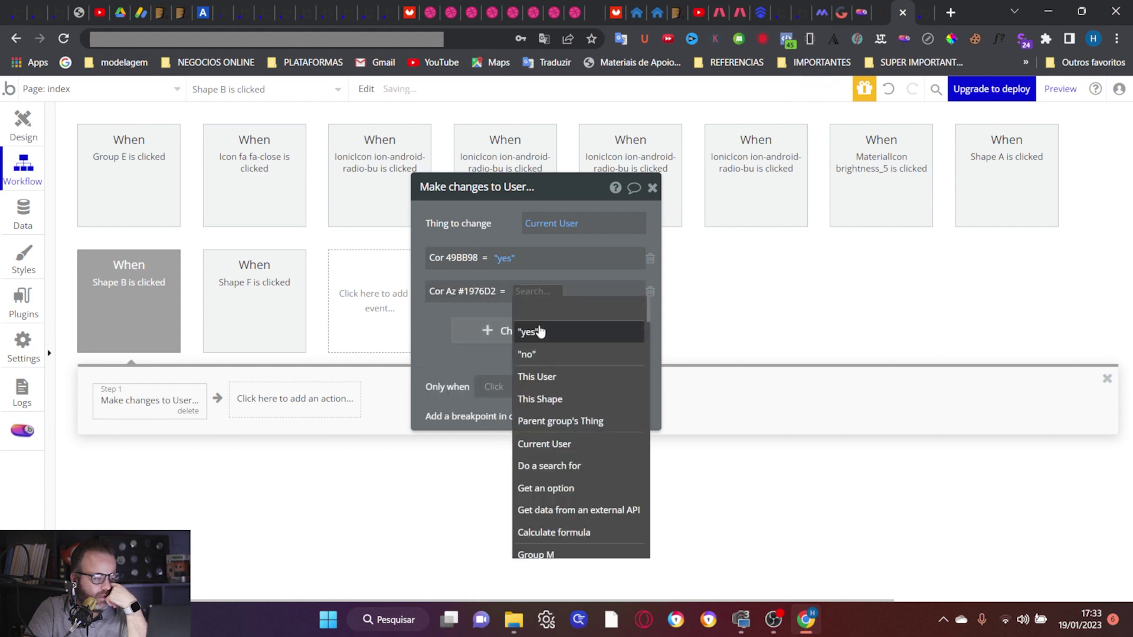
pyautogui.click(539, 352)
pyautogui.click(482, 329)
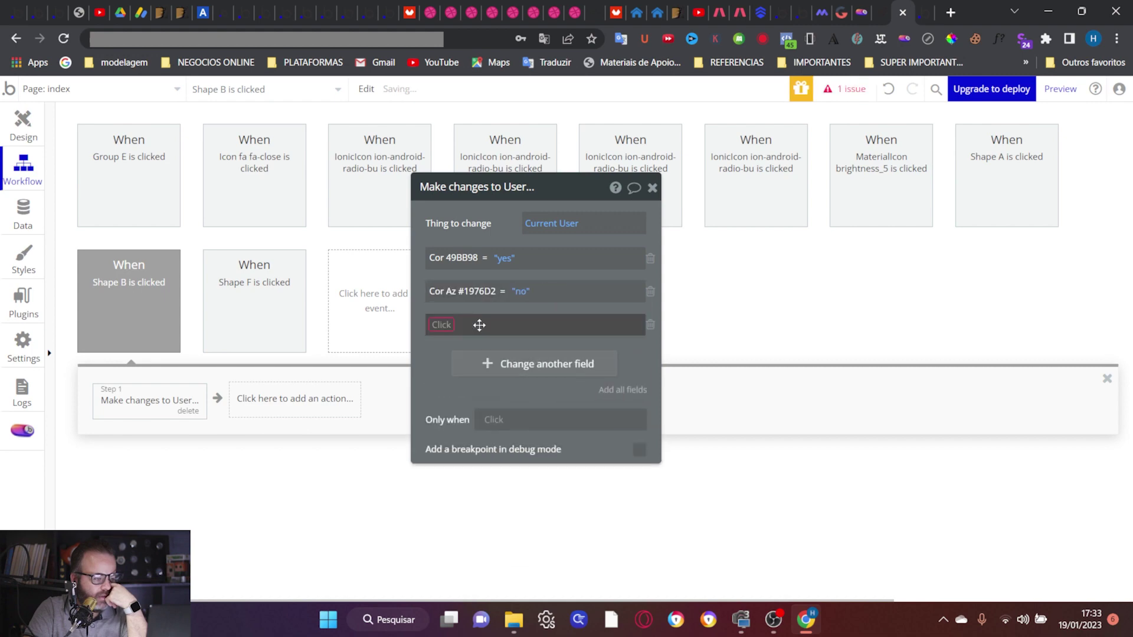
pyautogui.click(434, 329)
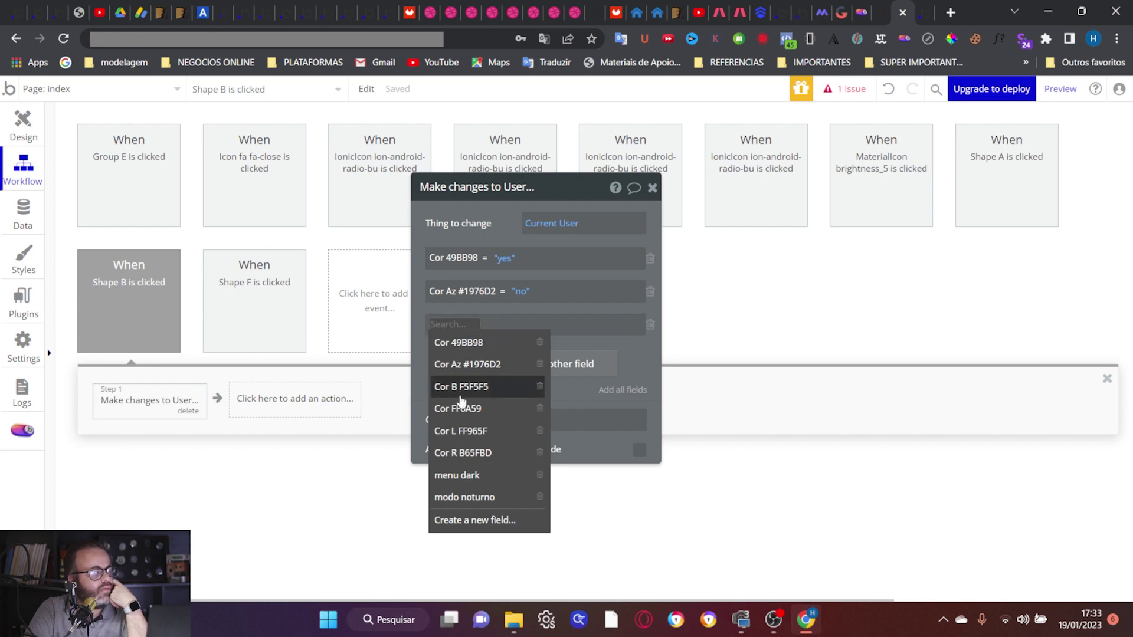
pyautogui.click(485, 453)
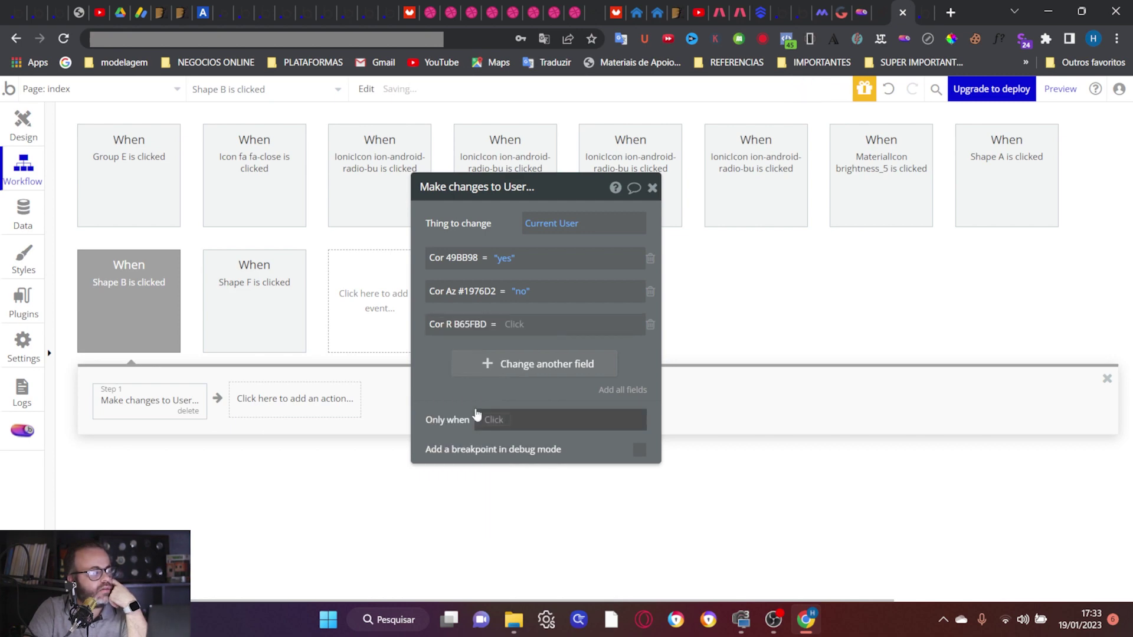
pyautogui.click(509, 325)
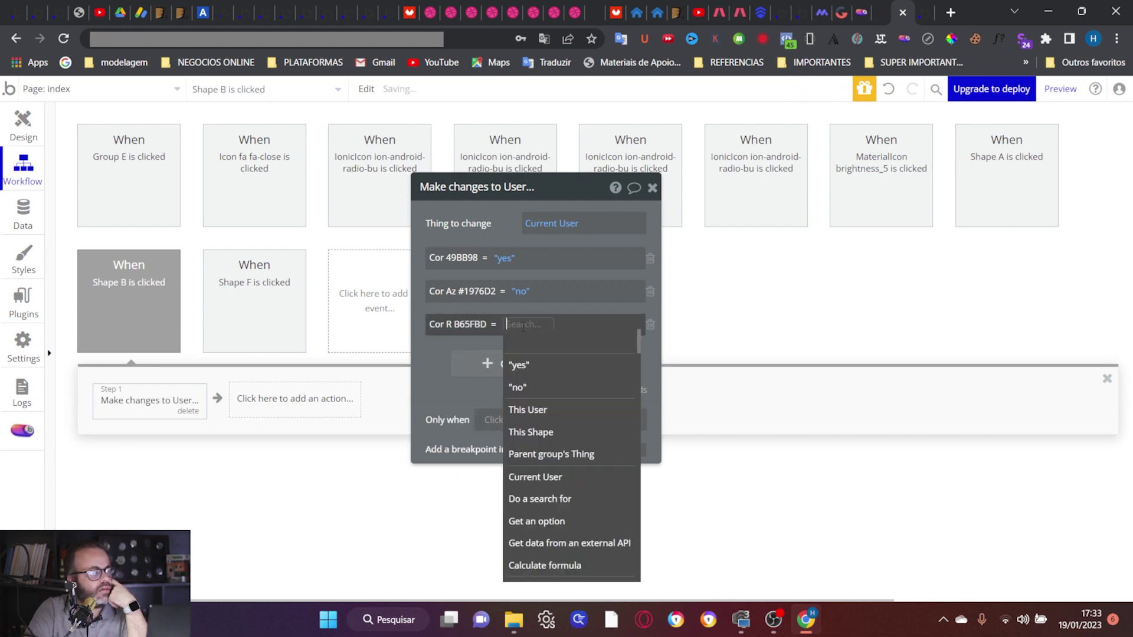
pyautogui.click(534, 389)
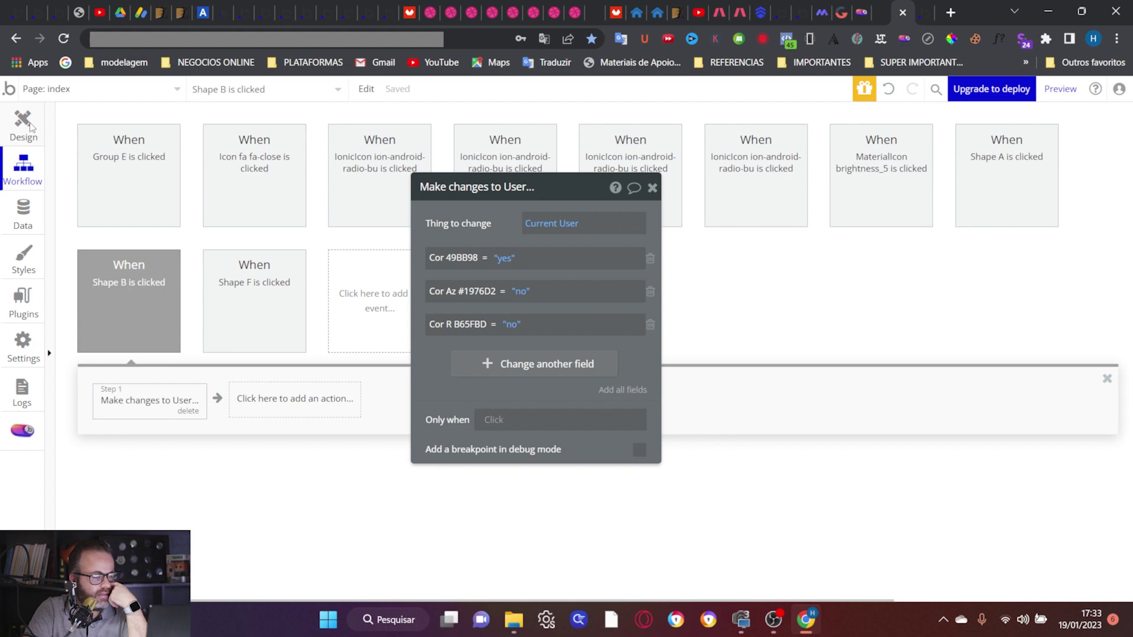
# Step: In the purple swatch's (Shape A) click workflow, extend the user change with Cor 49BB98 set to "no"
pyautogui.click(31, 126)
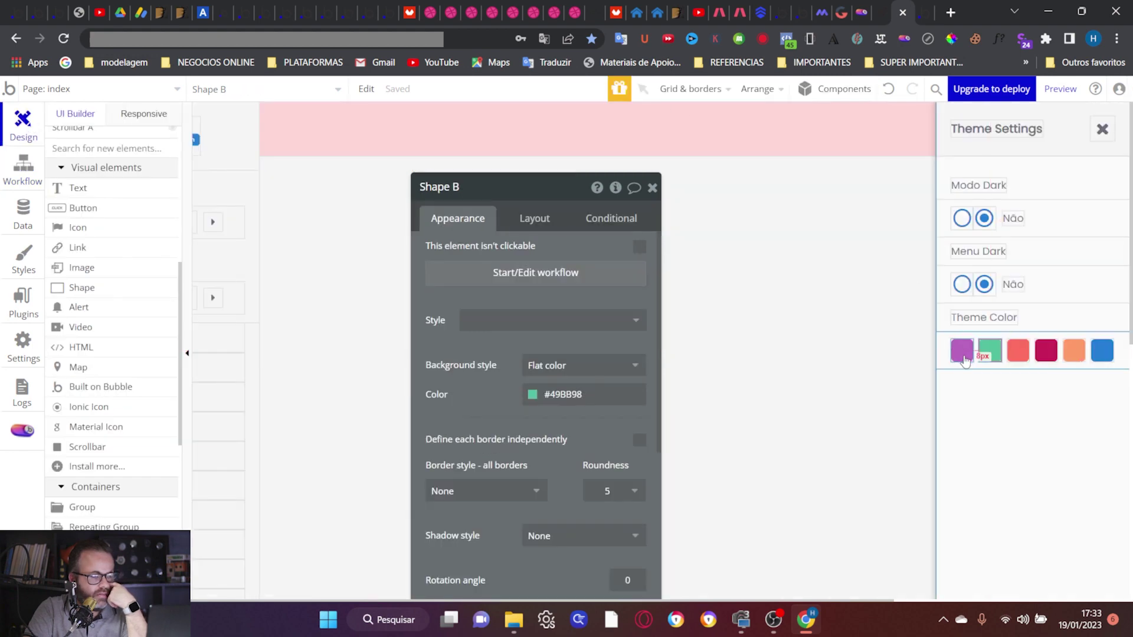
pyautogui.click(964, 357)
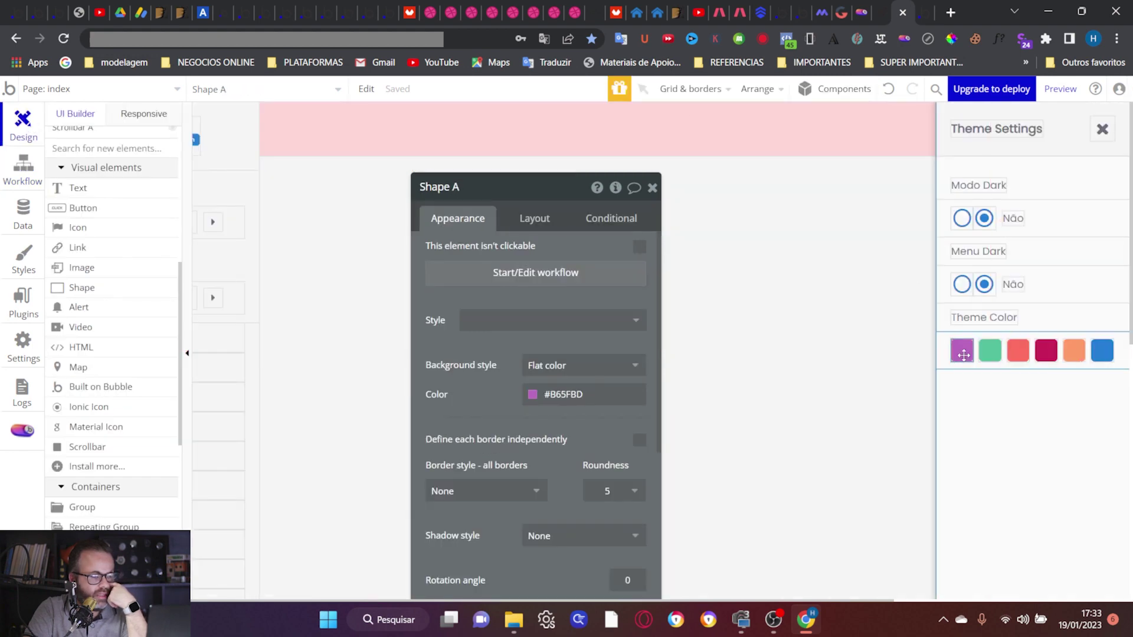
pyautogui.click(567, 273)
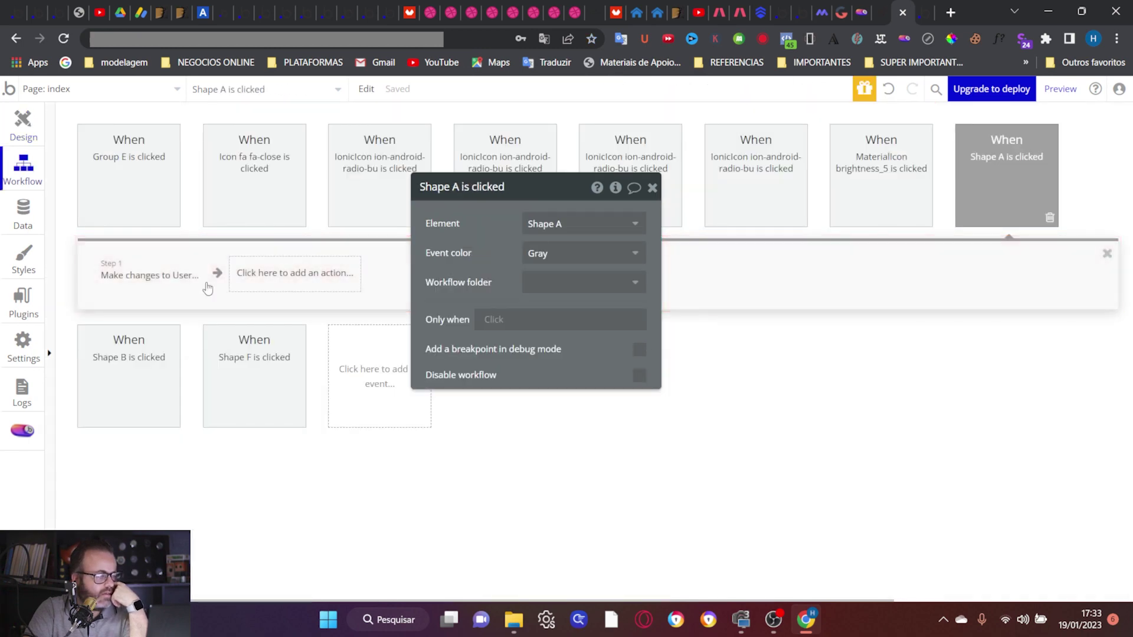
pyautogui.click(175, 277)
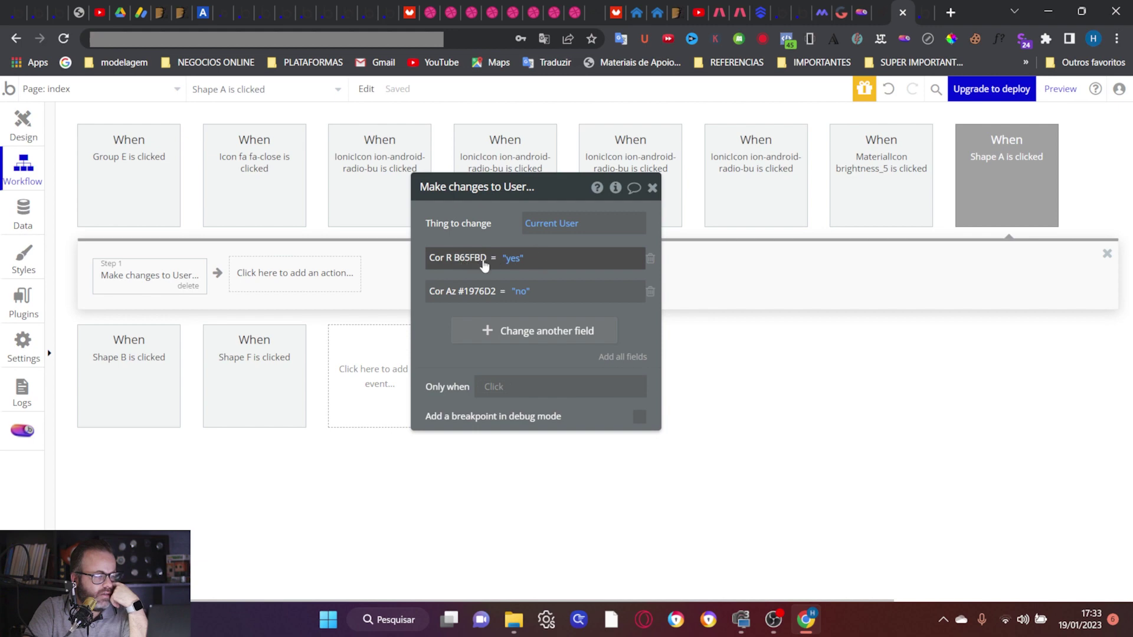
pyautogui.click(482, 326)
pyautogui.click(452, 325)
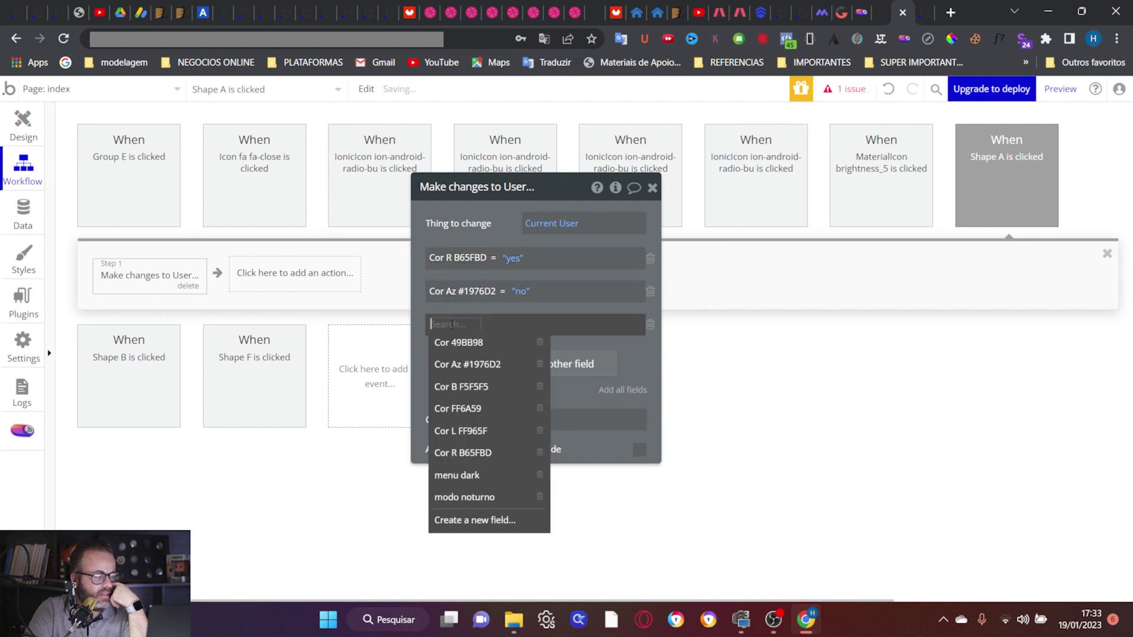
pyautogui.click(466, 341)
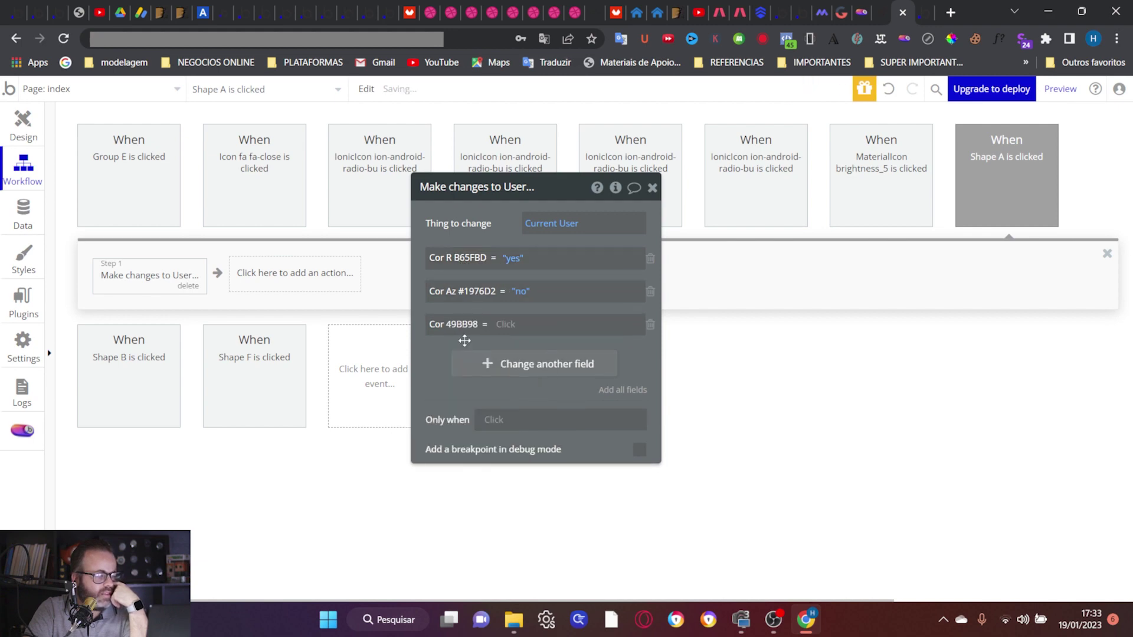
pyautogui.click(513, 326)
pyautogui.click(512, 387)
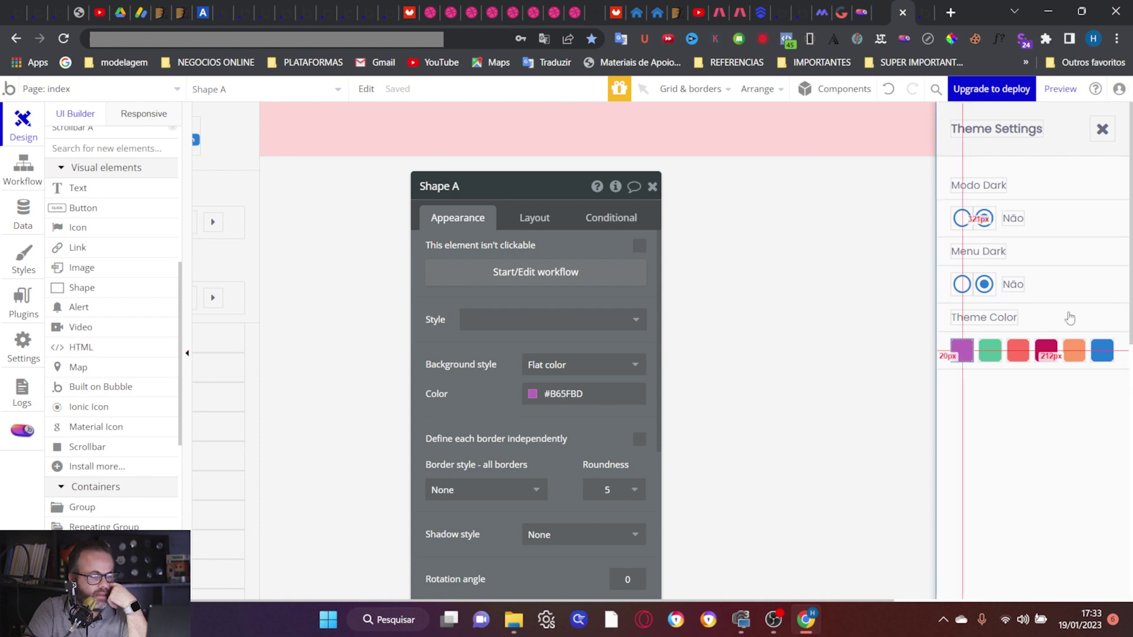
# Step: In the blue swatch's (Shape F) click workflow, extend the user change with Cor 49BB98 set to "no"
pyautogui.click(483, 280)
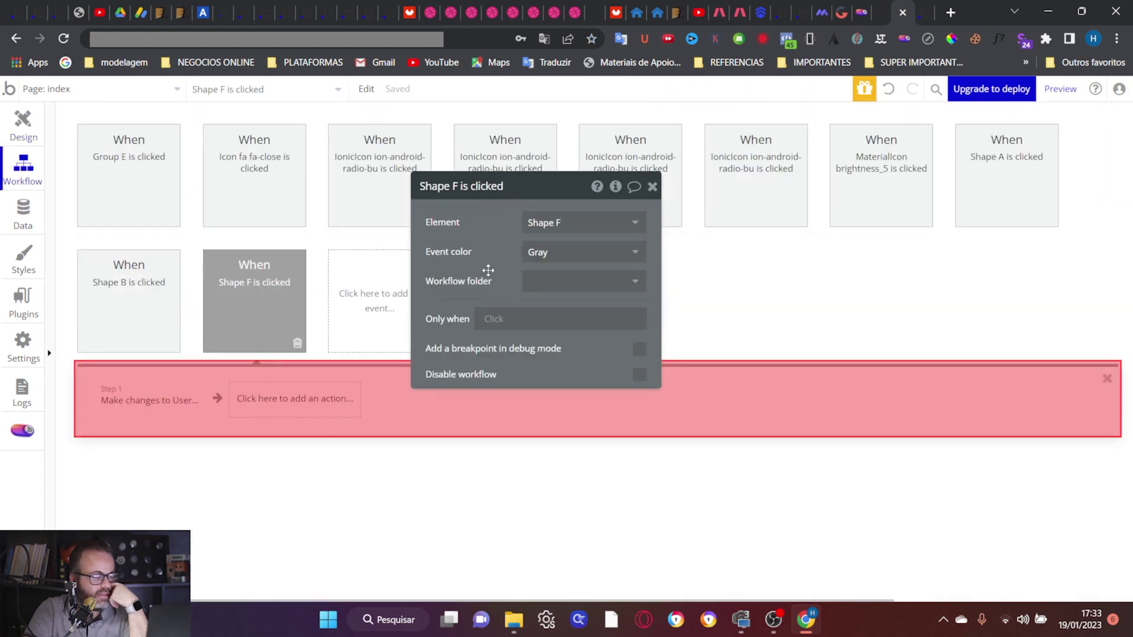
pyautogui.click(152, 400)
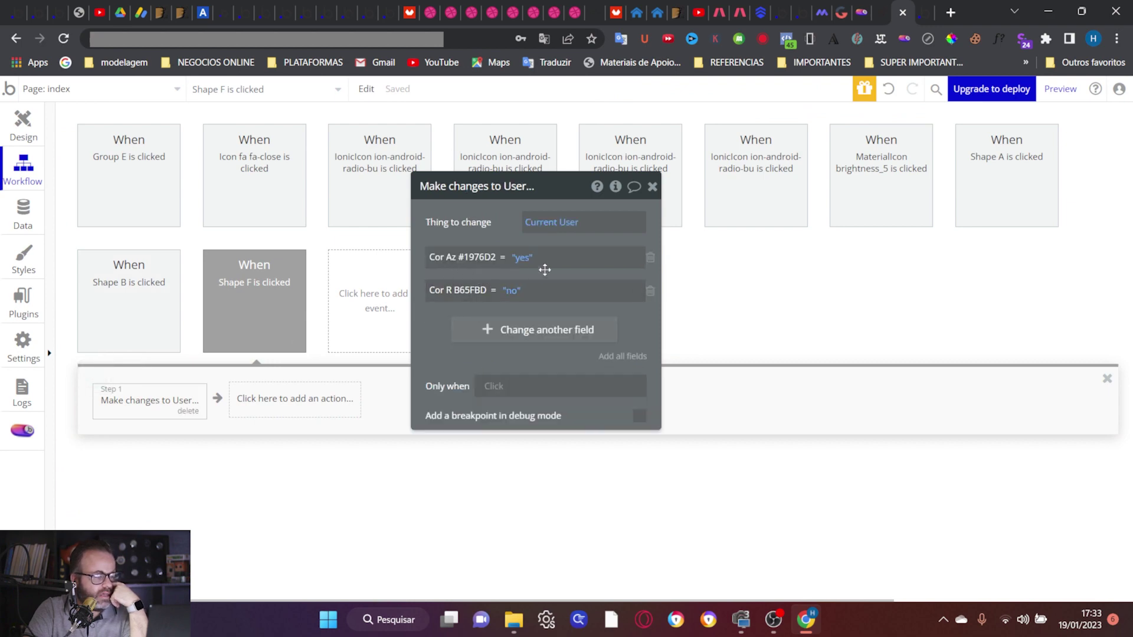
pyautogui.click(477, 334)
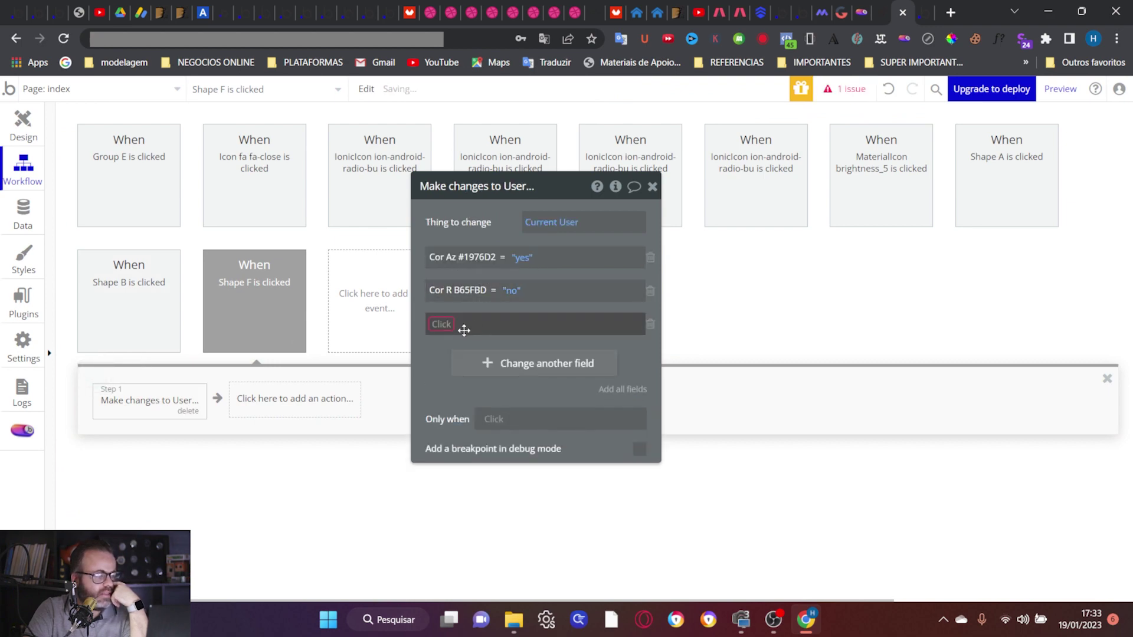
pyautogui.click(444, 332)
pyautogui.click(457, 339)
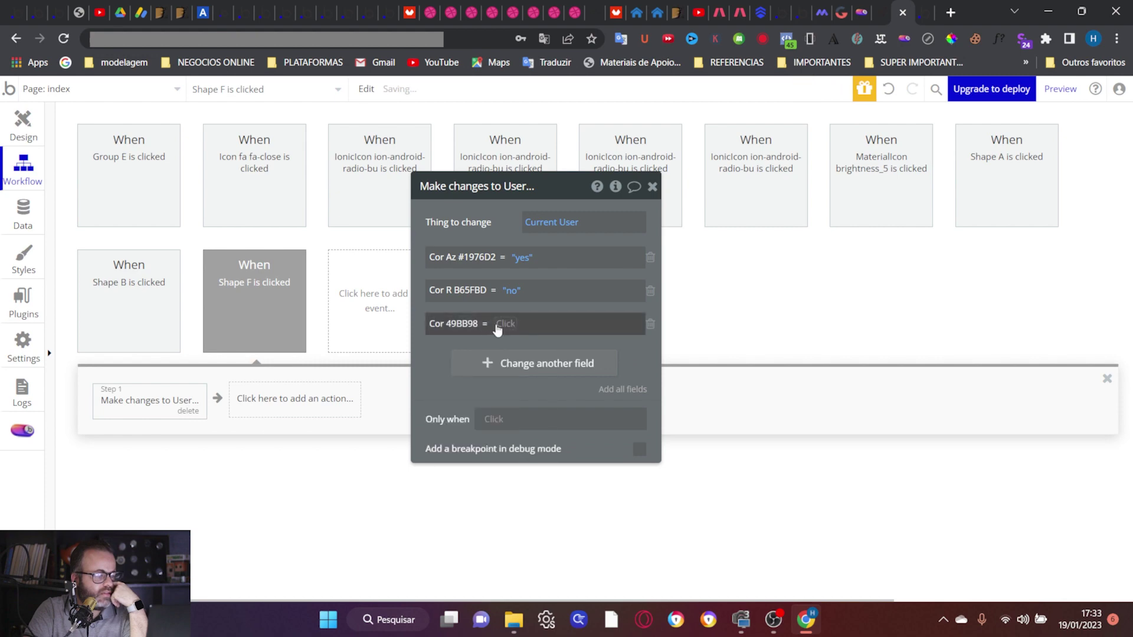
pyautogui.click(526, 384)
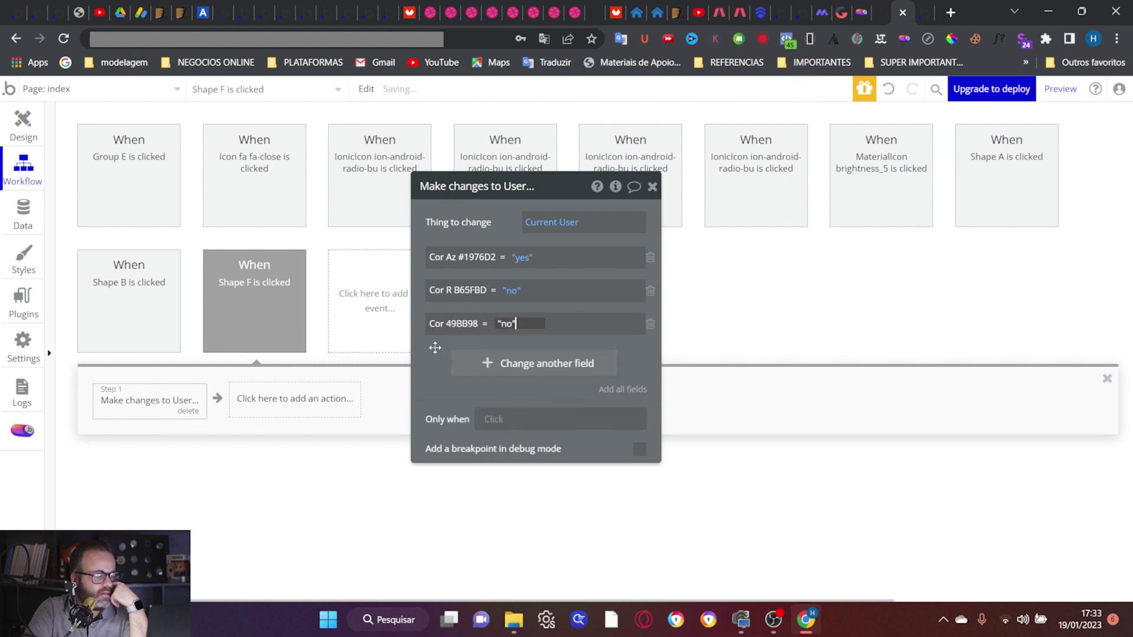
# Step: Preview the page, expand the Material UI menu item, and test the blue, purple and green theme swatches
pyautogui.click(1057, 98)
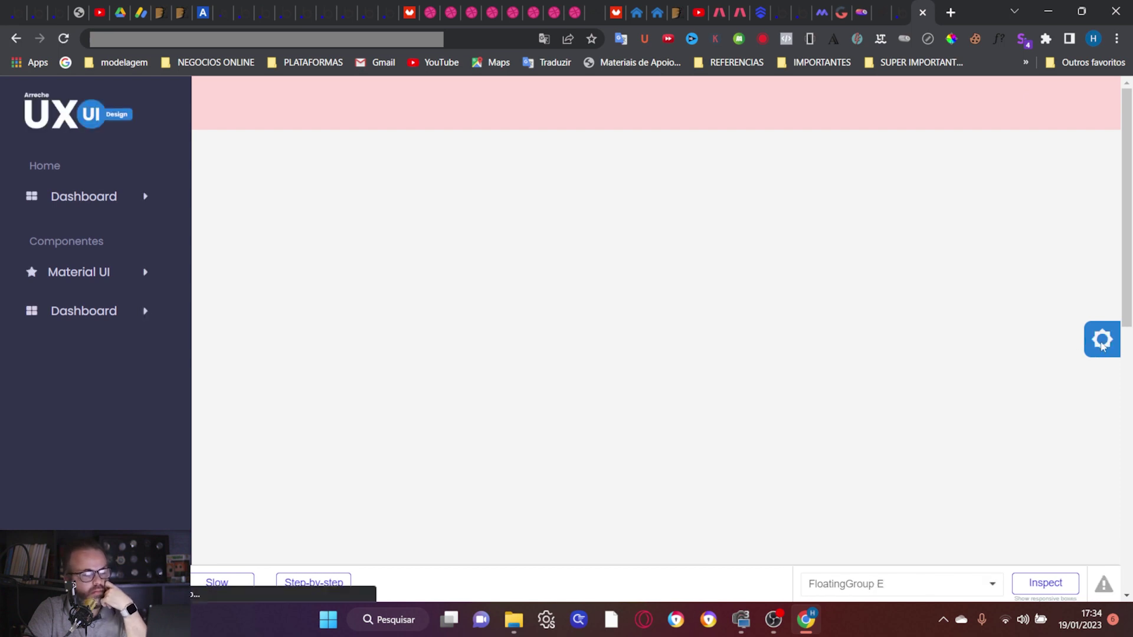
pyautogui.click(1101, 344)
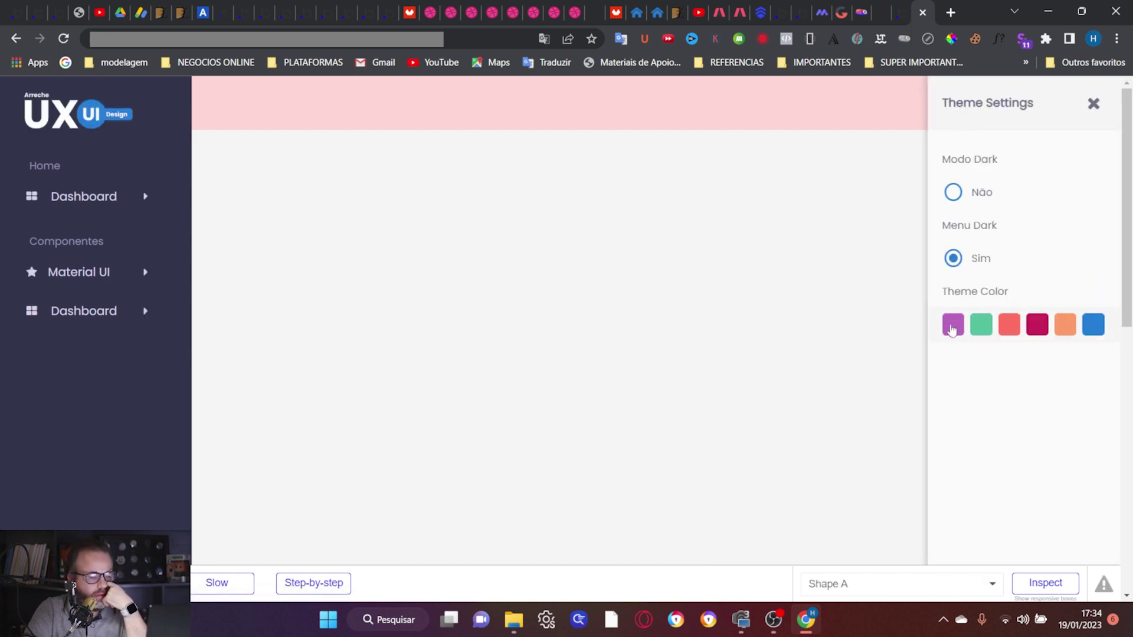
pyautogui.click(92, 275)
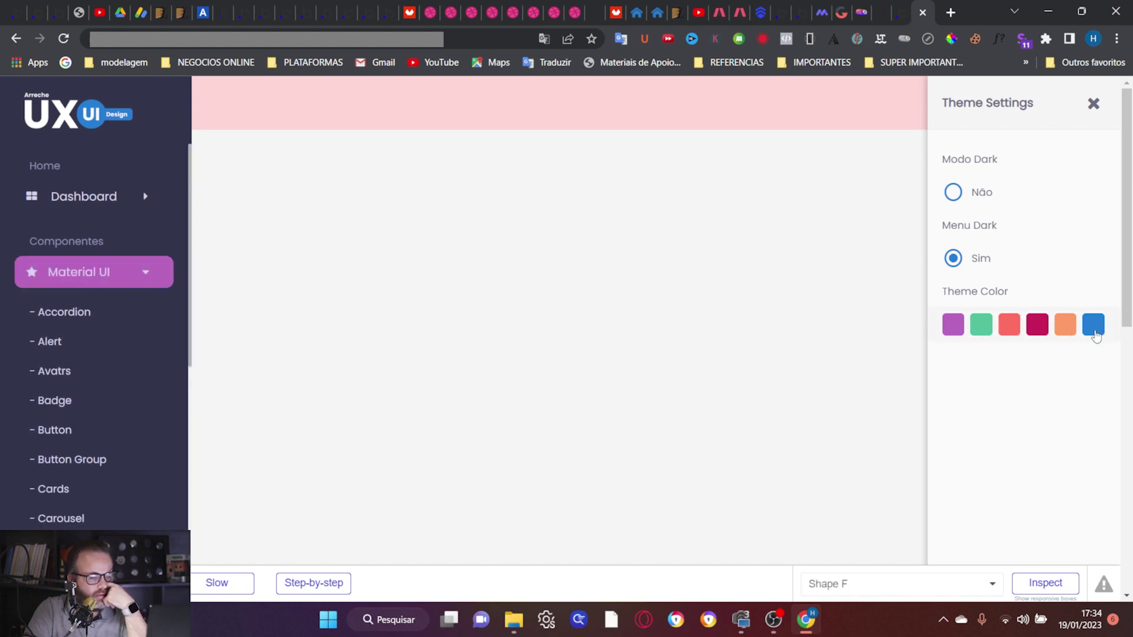
pyautogui.click(1095, 334)
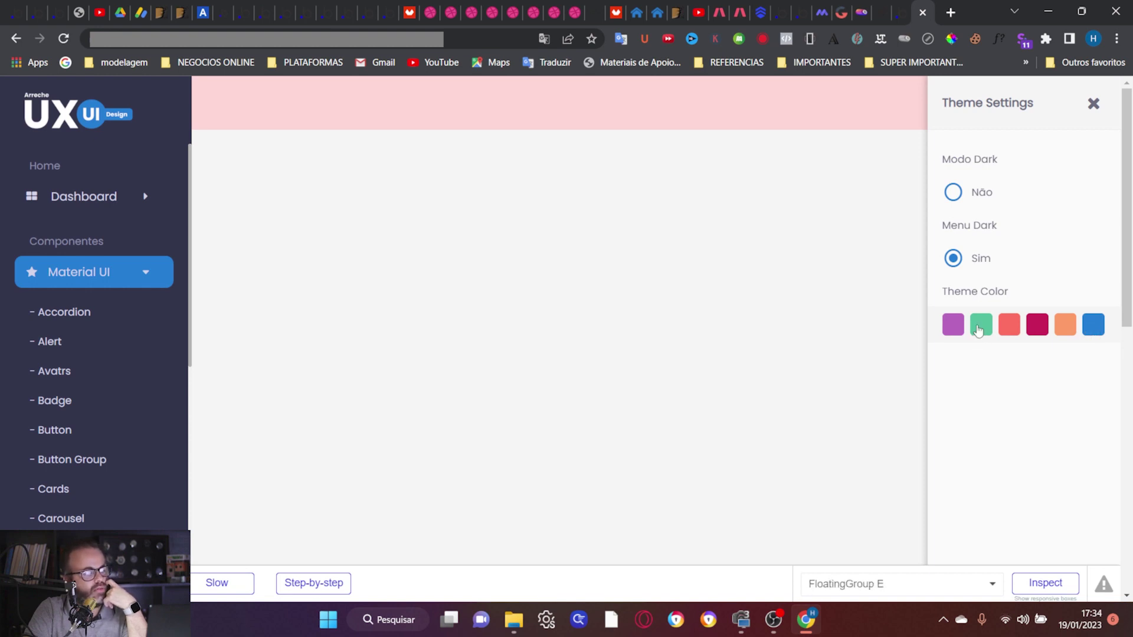
pyautogui.click(953, 328)
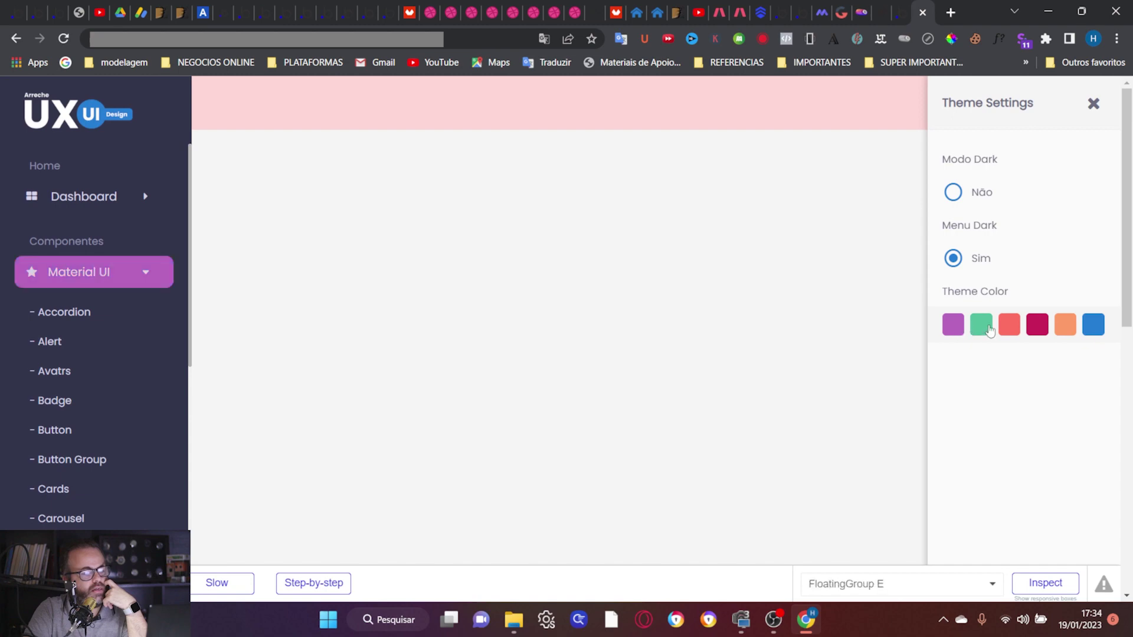
pyautogui.click(987, 331)
pyautogui.click(898, 12)
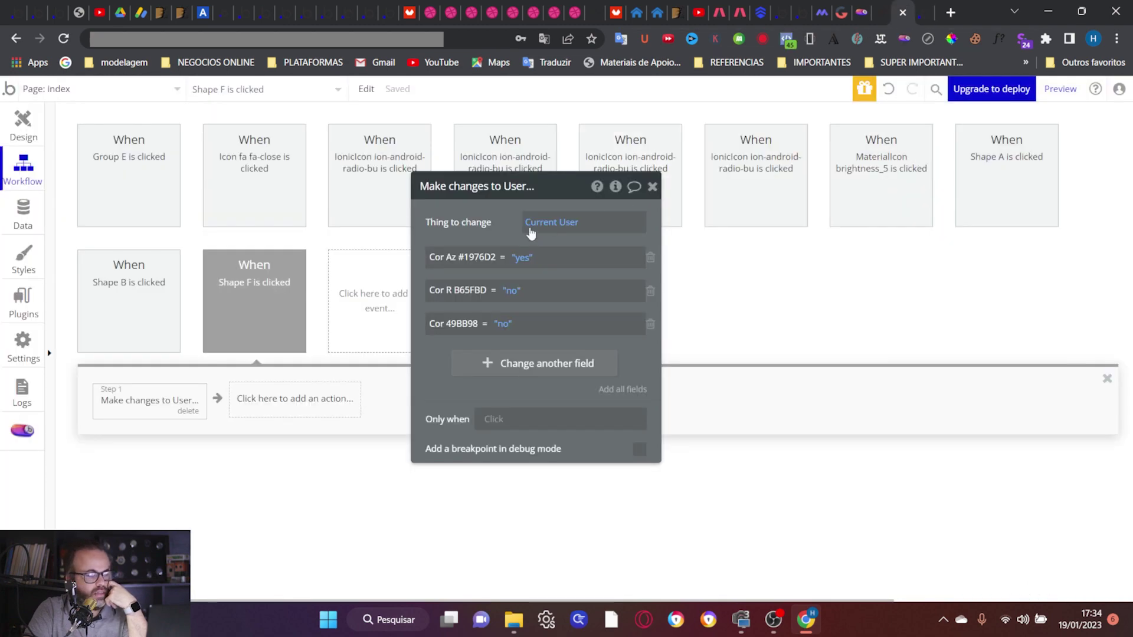
# Step: Define a third condition on Group E, the Material UI menu item, starting with Group Menu is visible
pyautogui.hotkey('alt', 'Tab')
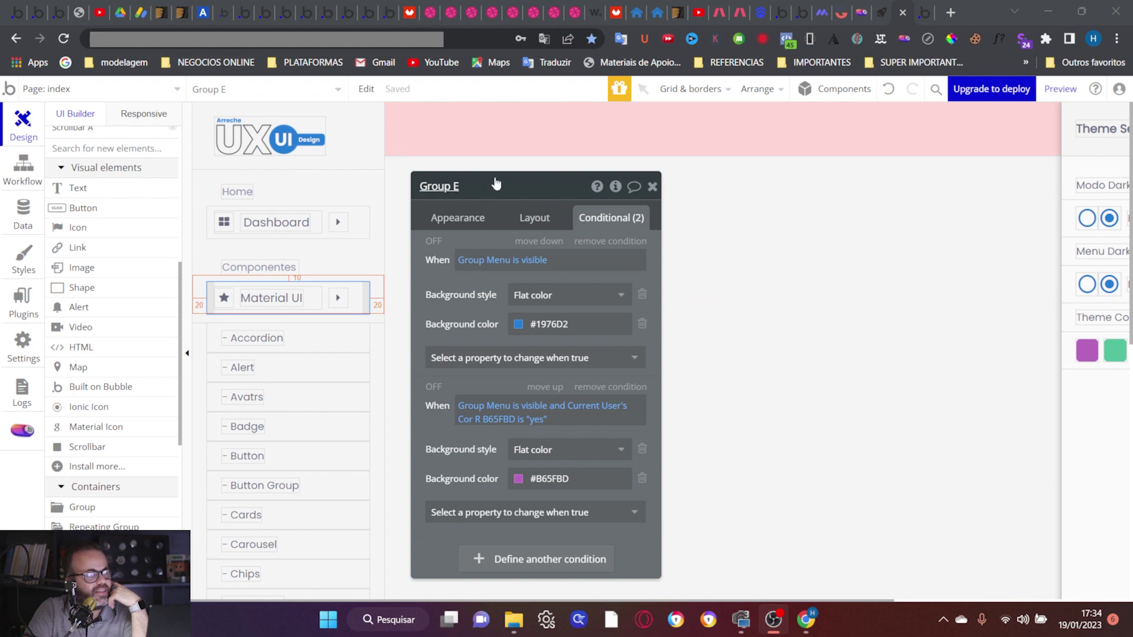
pyautogui.moveTo(511, 195); pyautogui.dragTo(536, 120)
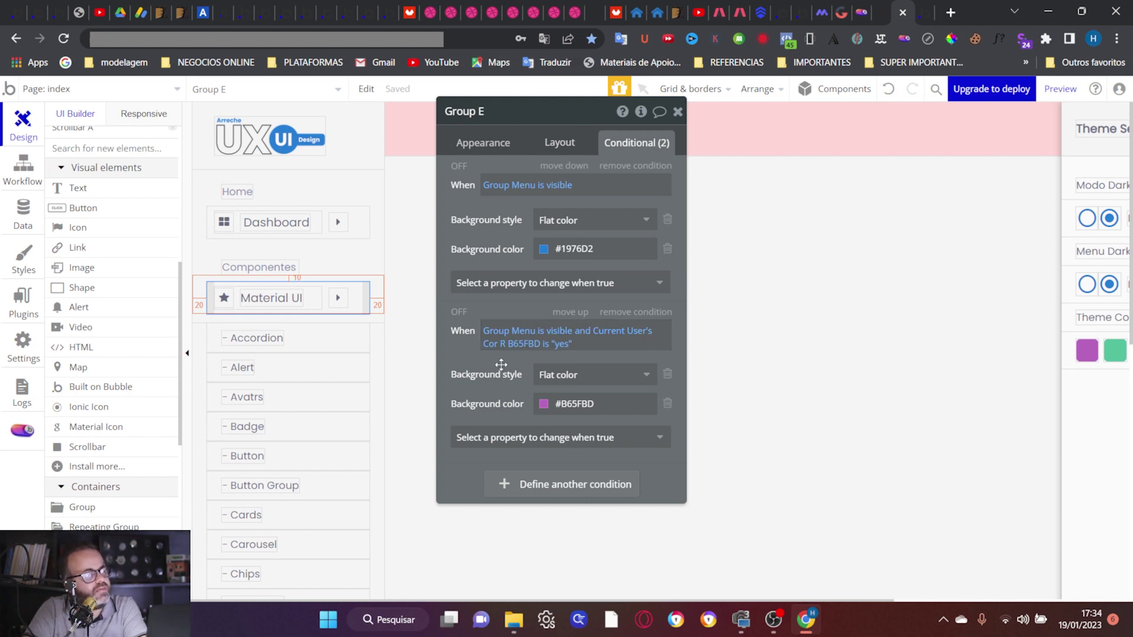
pyautogui.click(505, 485)
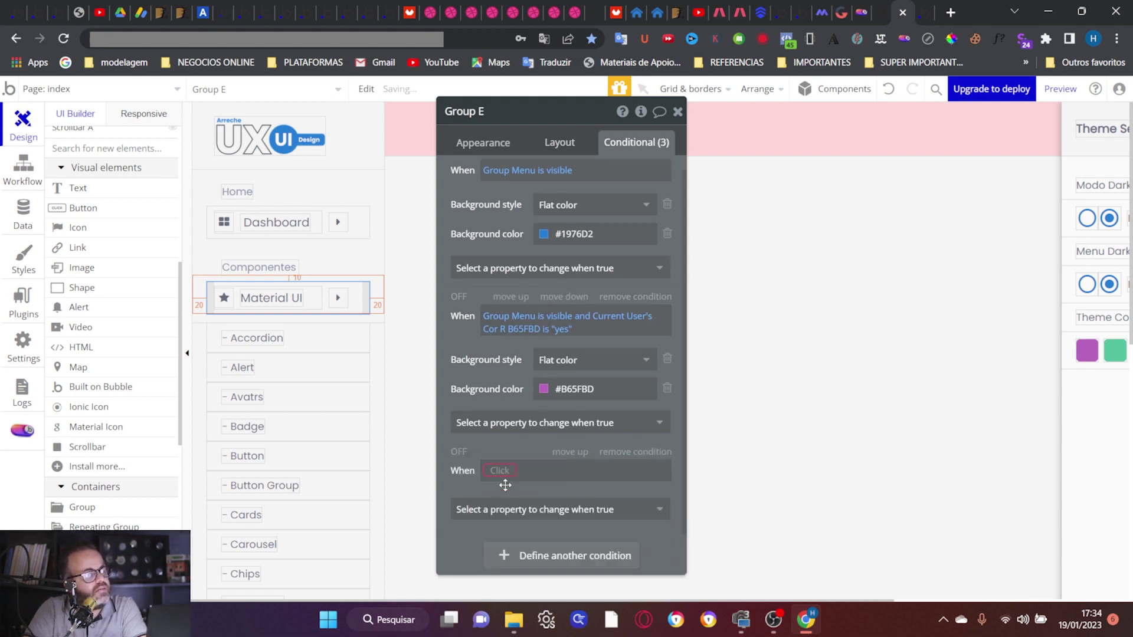
pyautogui.click(504, 472)
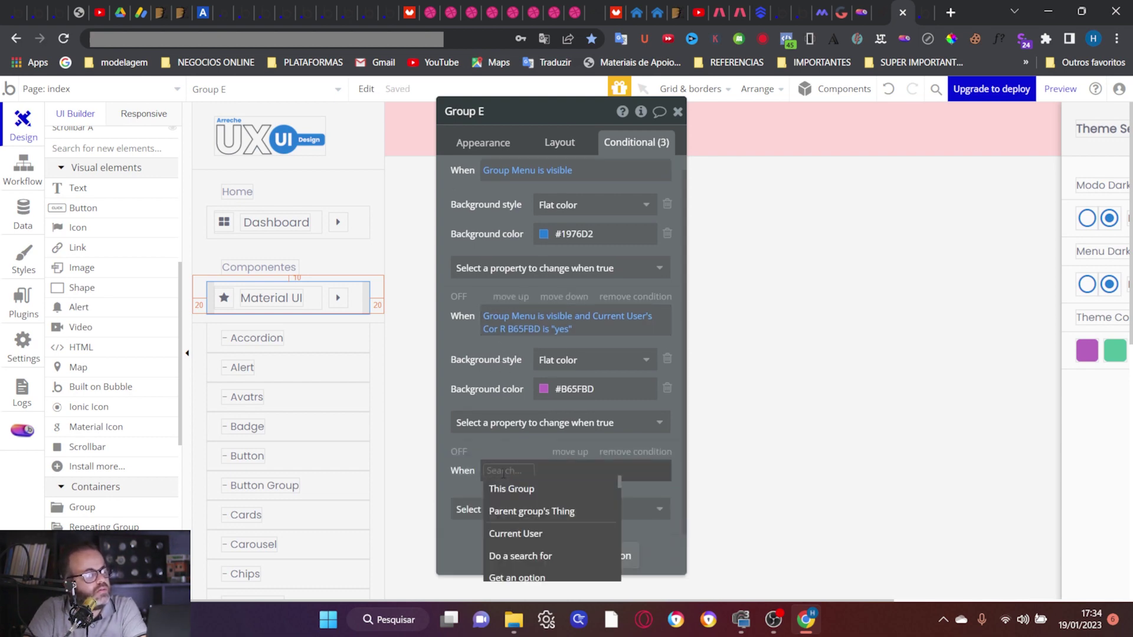
pyautogui.scroll(-1, 529, 508)
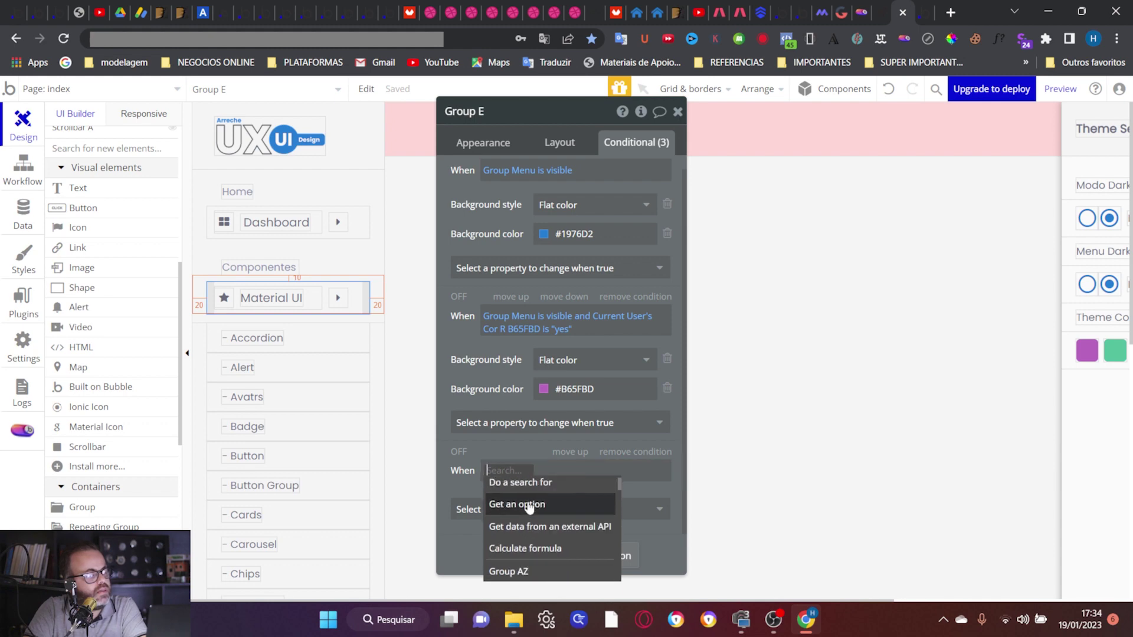
pyautogui.scroll(-2, 508, 413)
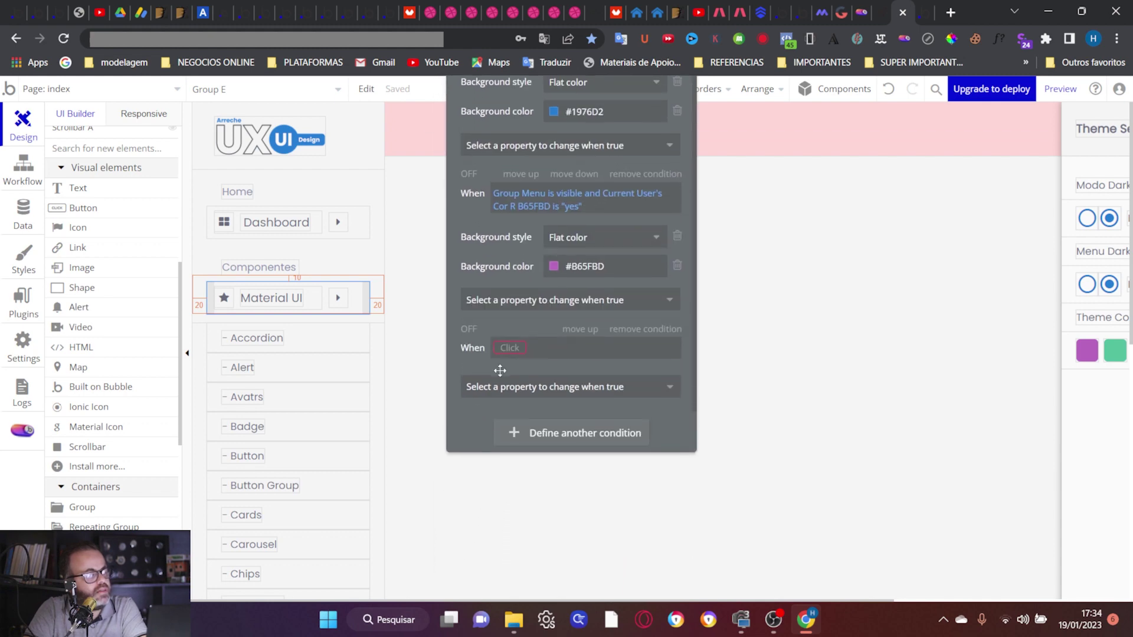
pyautogui.click(508, 348)
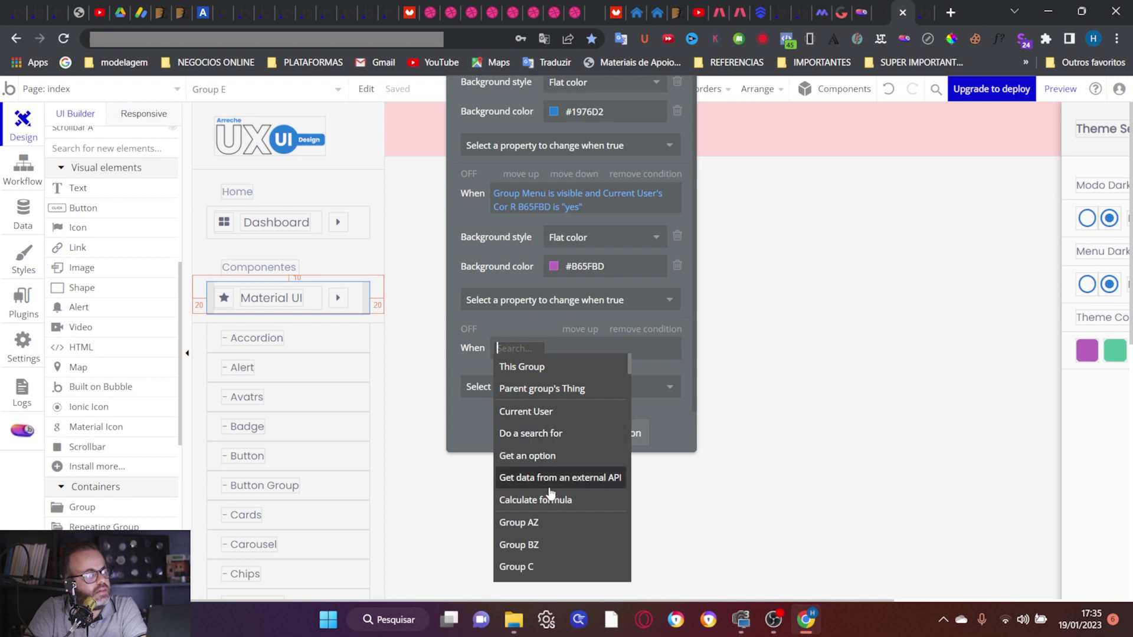
pyautogui.scroll(-8, 557, 454)
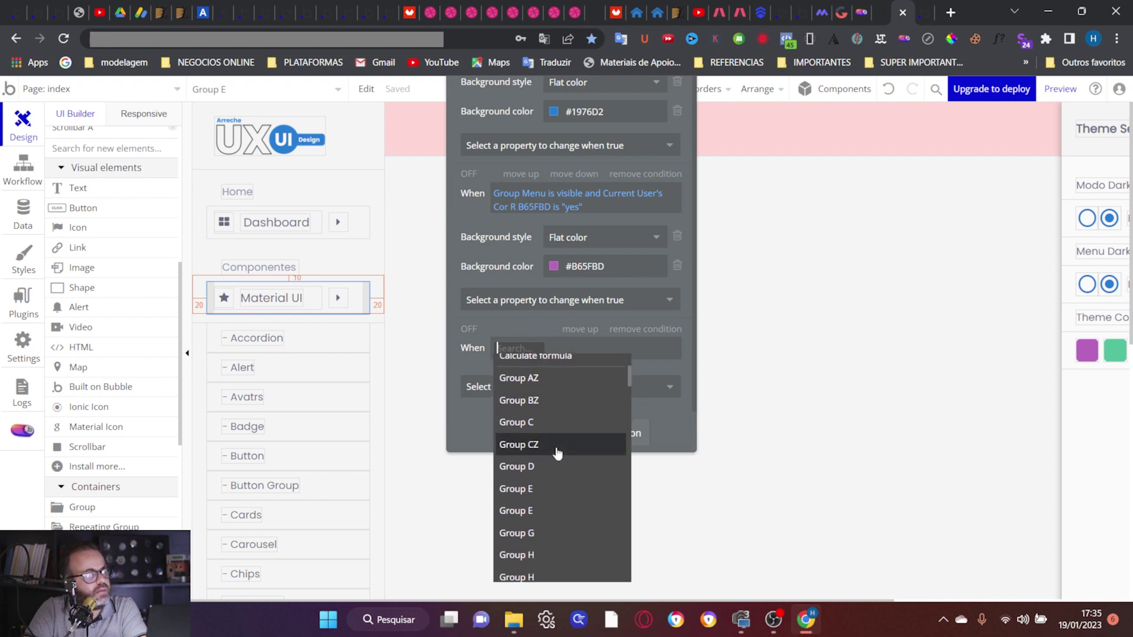
pyautogui.scroll(1, 556, 454)
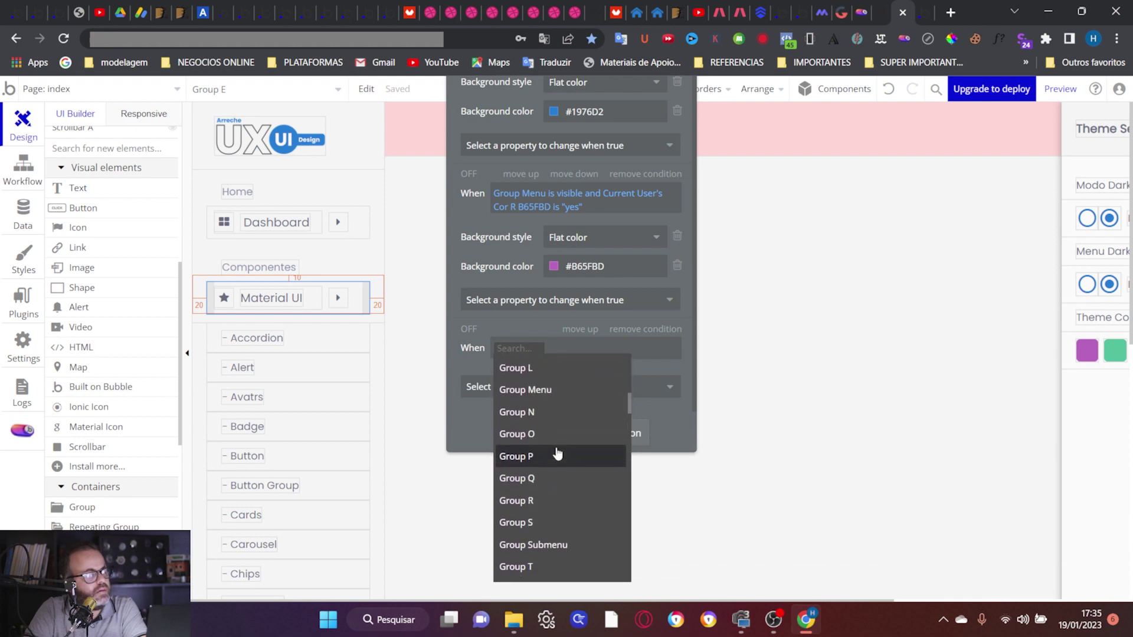
pyautogui.click(551, 390)
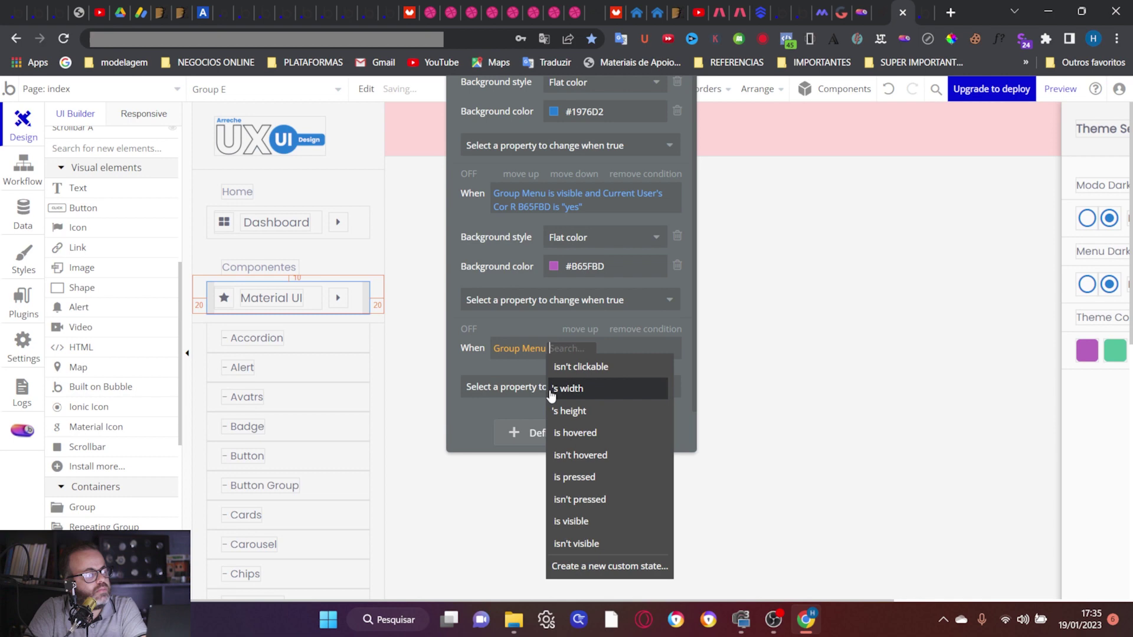
pyautogui.click(595, 523)
# Step: Extend Group E's new condition with "and Current User's Cor 49BB98 is "yes""
pyautogui.click(598, 350)
pyautogui.click(599, 391)
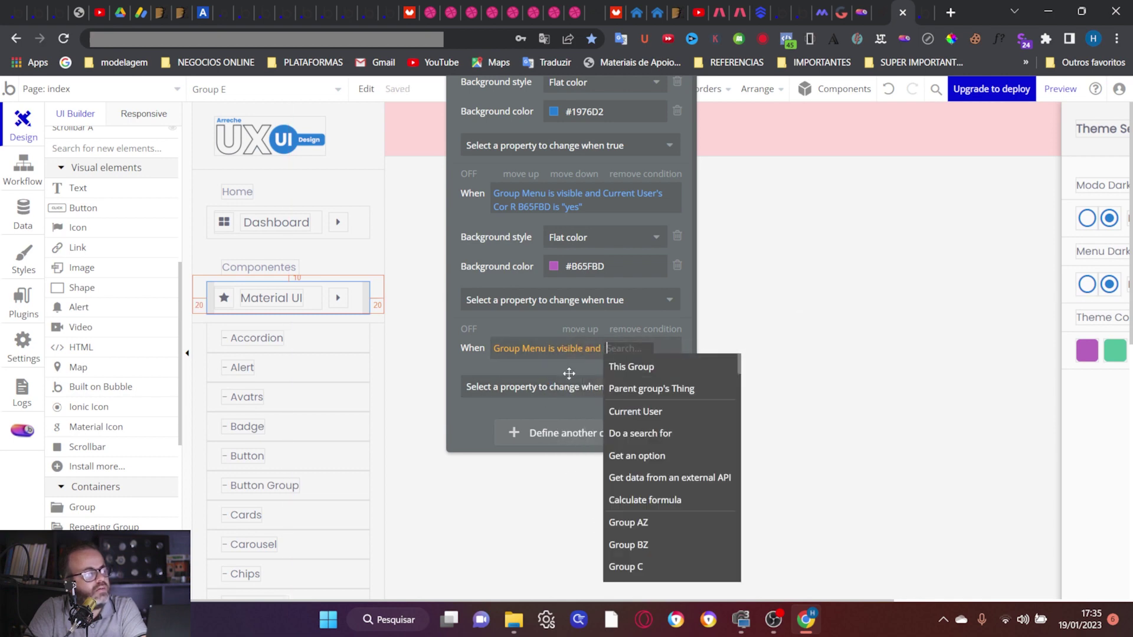
pyautogui.click(623, 411)
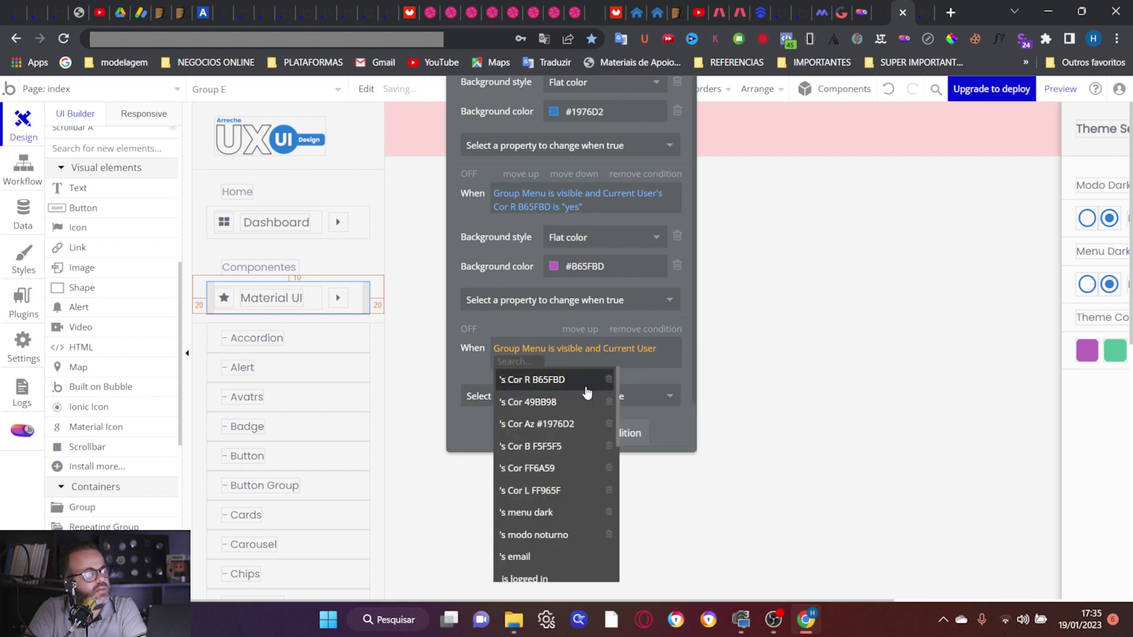
pyautogui.click(558, 403)
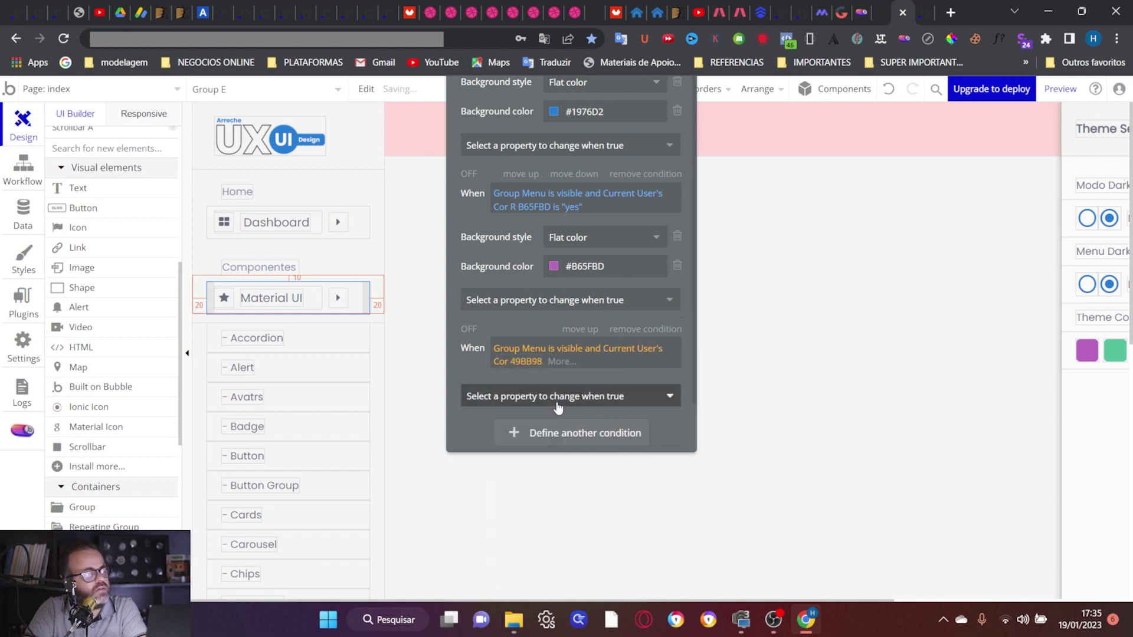
pyautogui.click(567, 369)
pyautogui.click(572, 403)
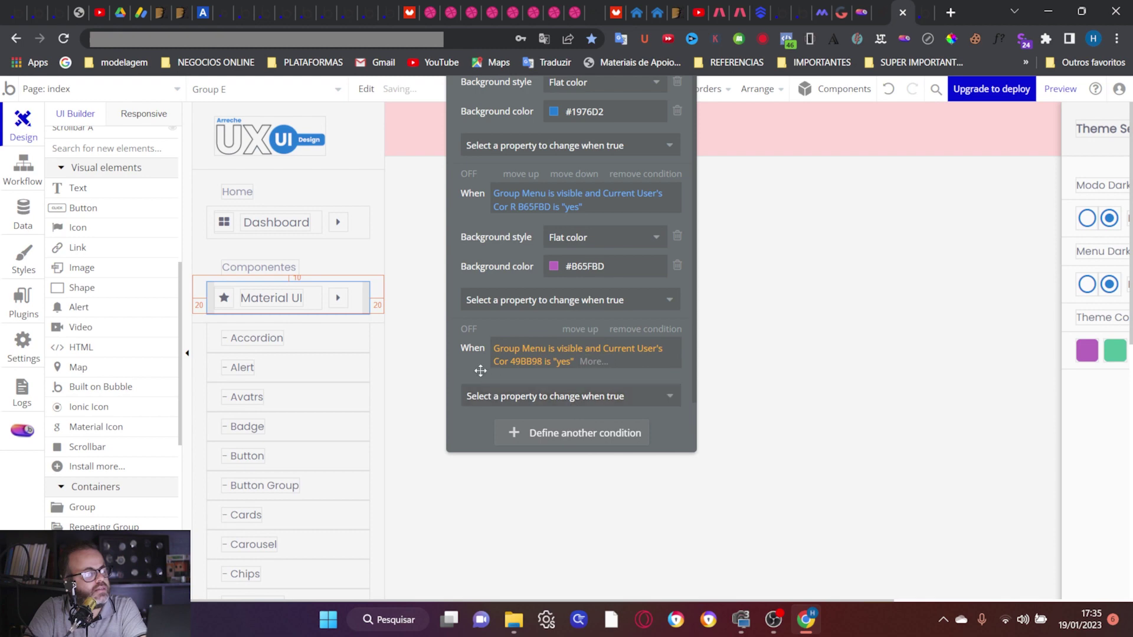
# Step: Set the background style to Flat color for Group E's Cor 49BB98 condition, leaving no extra empty condition
pyautogui.click(550, 395)
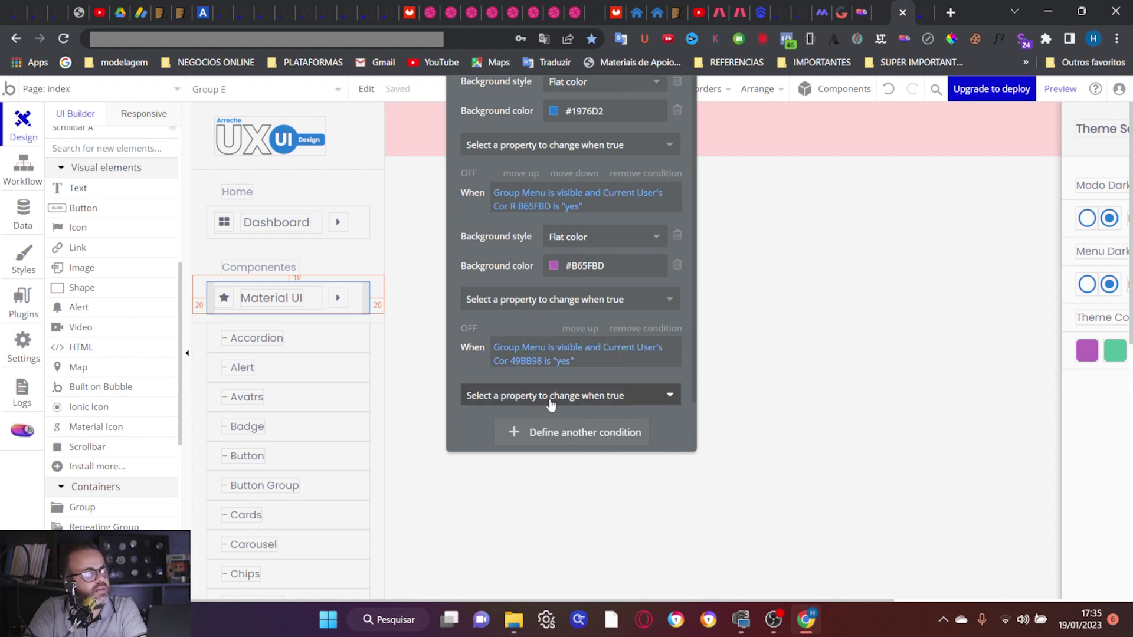
pyautogui.write('ba')
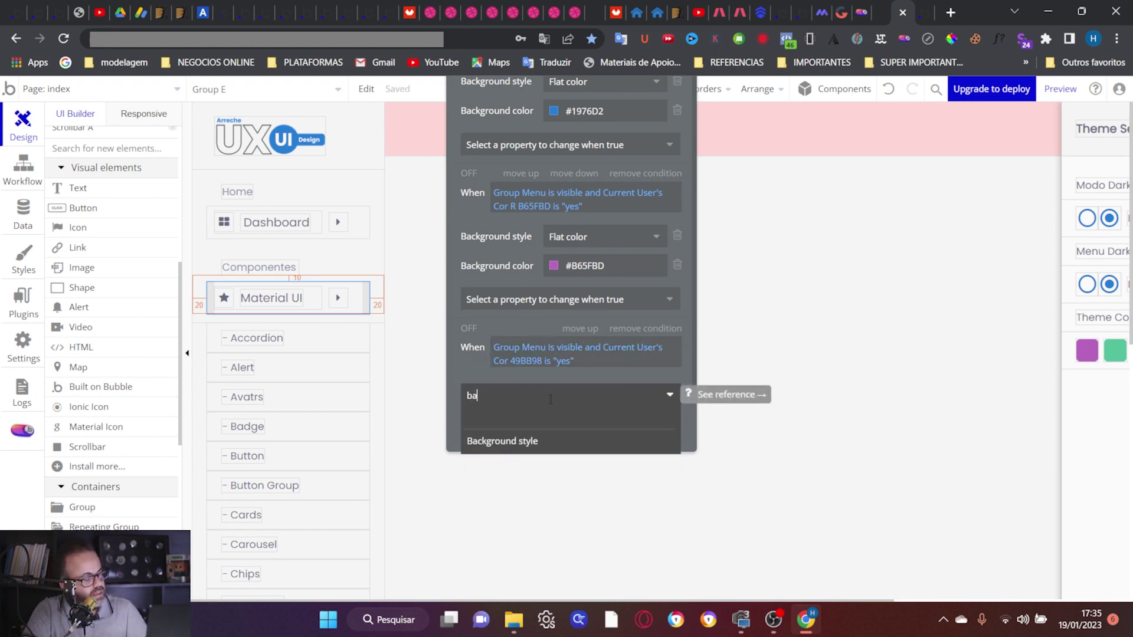
pyautogui.click(525, 441)
pyautogui.click(575, 393)
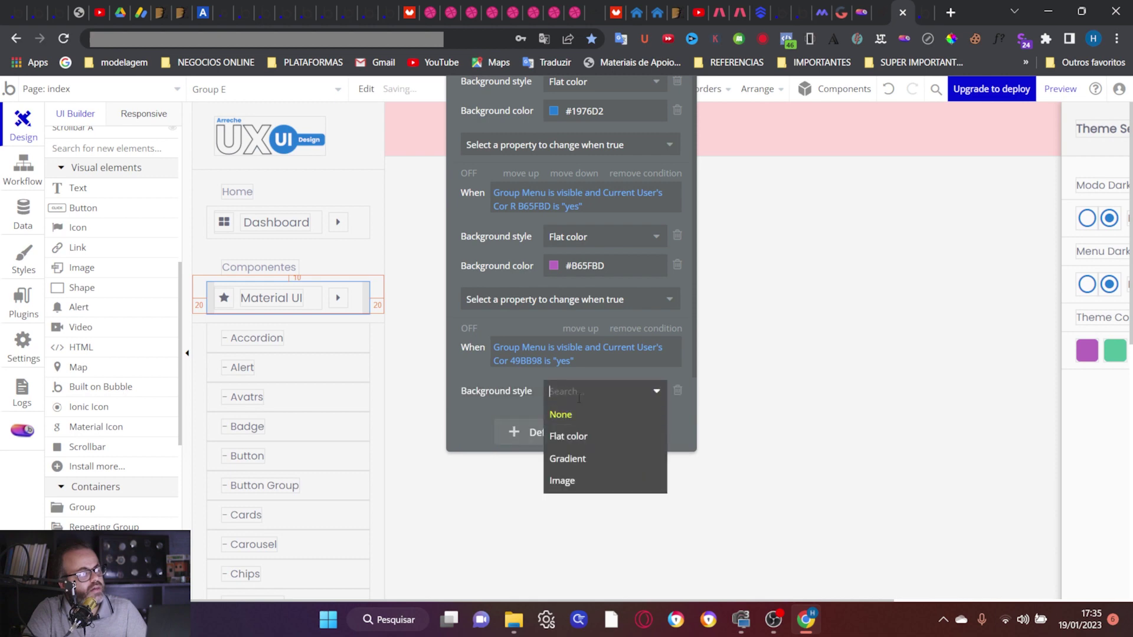
pyautogui.click(584, 437)
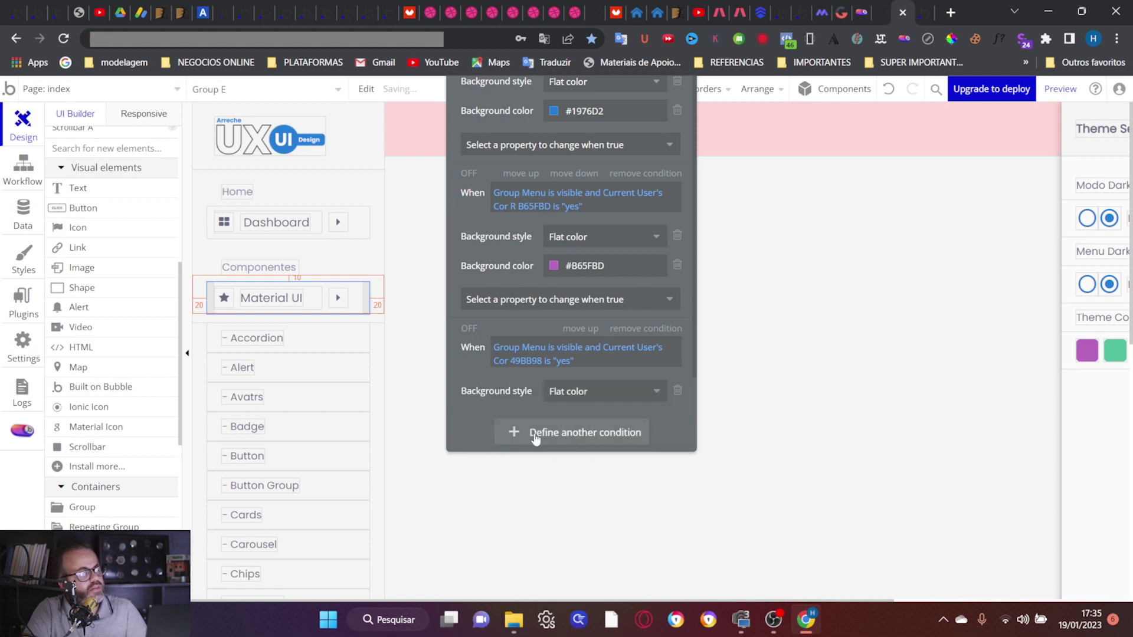
pyautogui.click(536, 436)
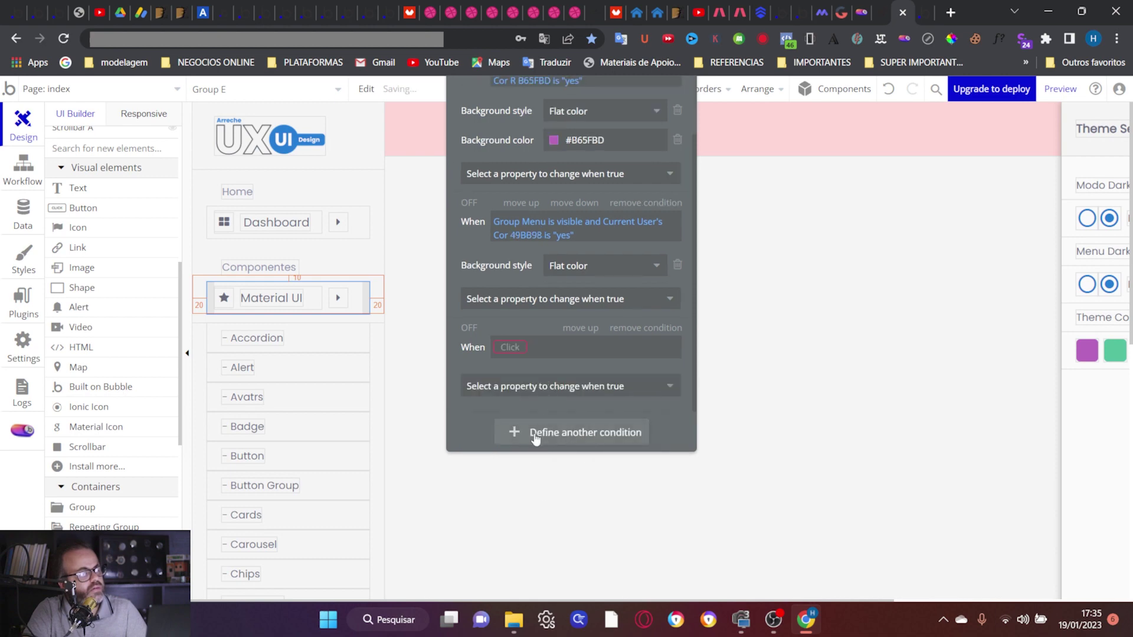
pyautogui.click(627, 328)
# Step: Add the Background color property to Group E's Cor 49BB98 condition
pyautogui.click(520, 389)
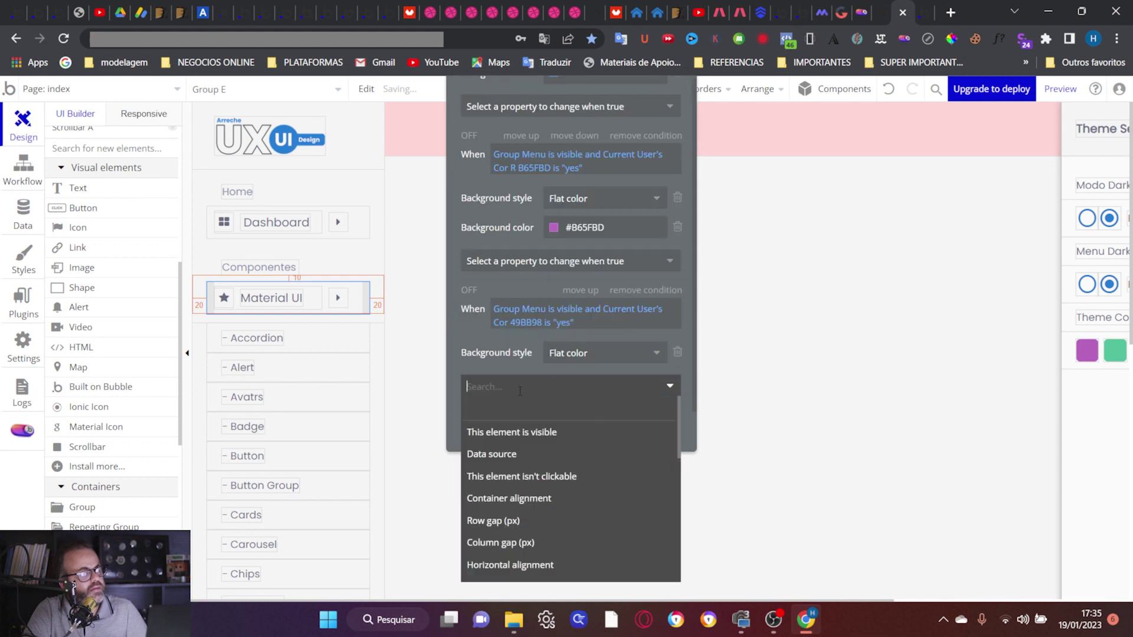
pyautogui.write('ba')
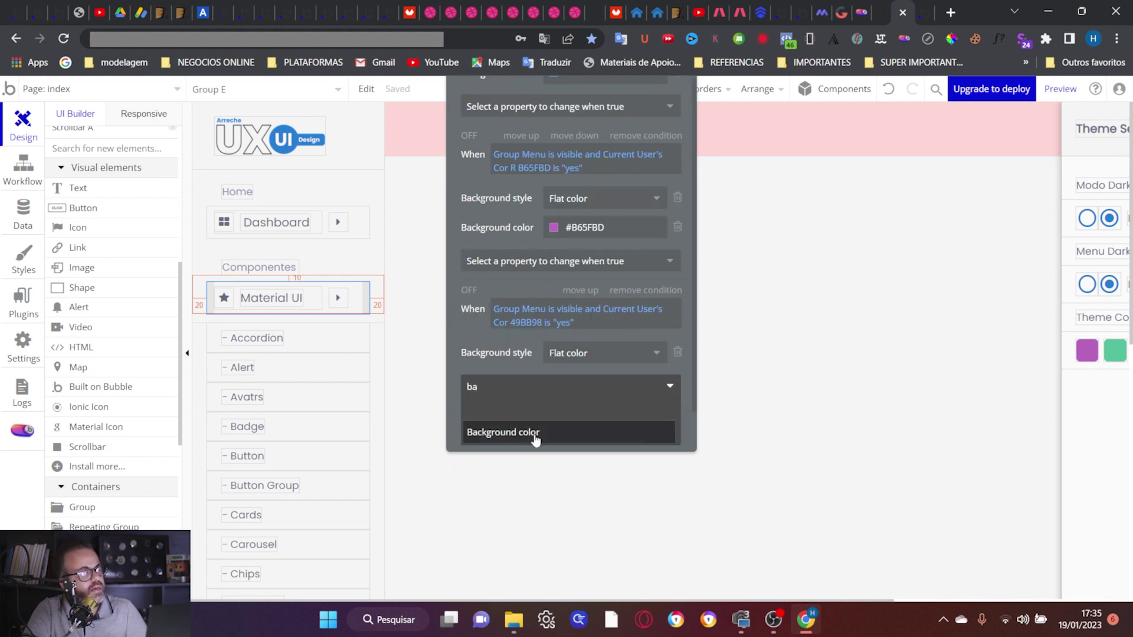
# Step: Add a Background color property to Group E's Cor 49BB98 condition and set it to #B65FBD
pyautogui.click(534, 434)
pyautogui.click(584, 381)
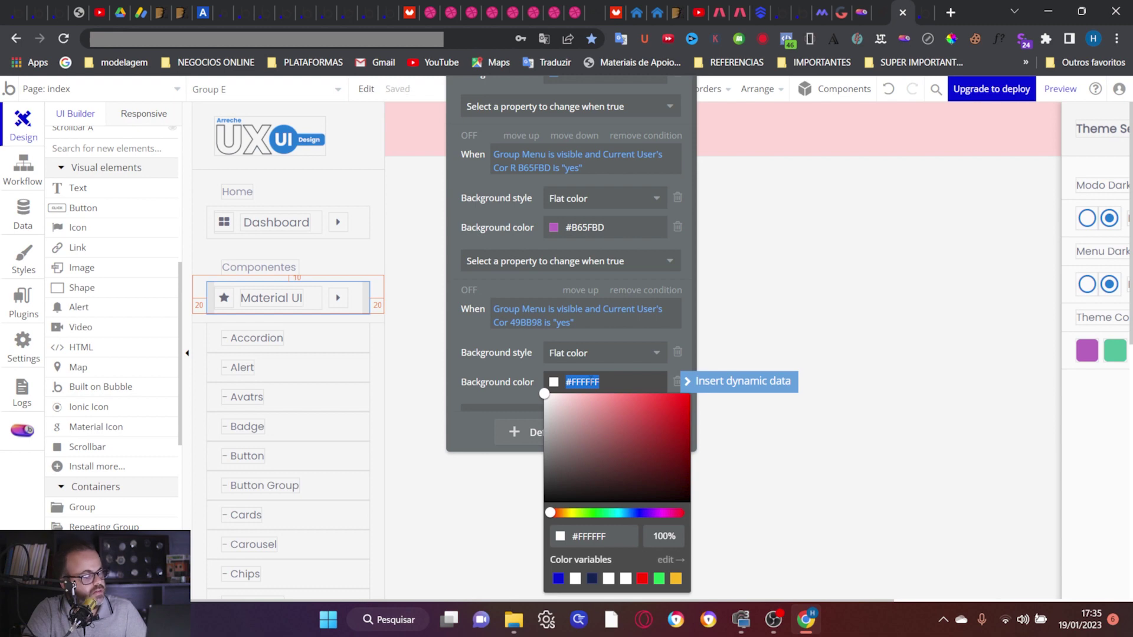
pyautogui.write('#B65FBD')
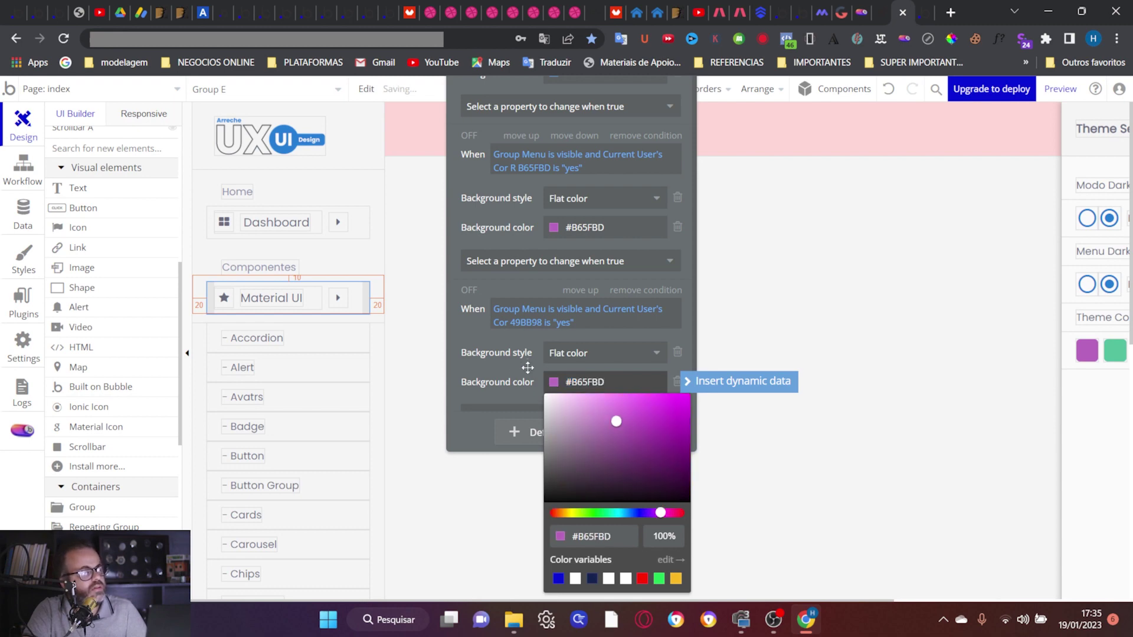
# Step: Copy the color code #49BB98 from the green theme swatch's appearance settings
pyautogui.click(1116, 359)
pyautogui.click(501, 221)
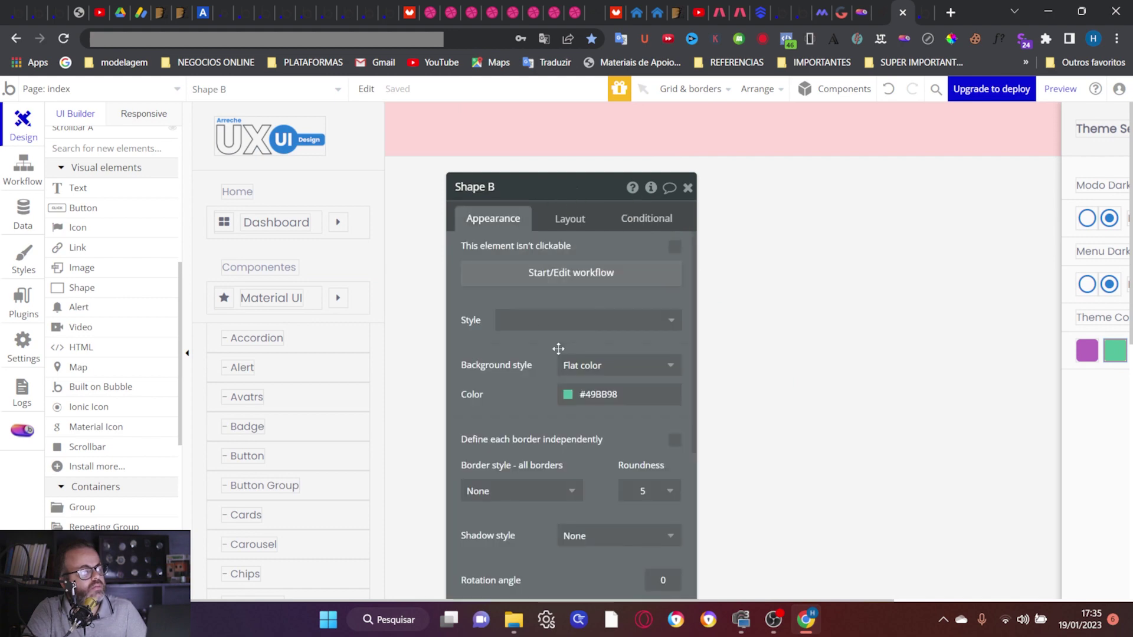
pyautogui.click(591, 393)
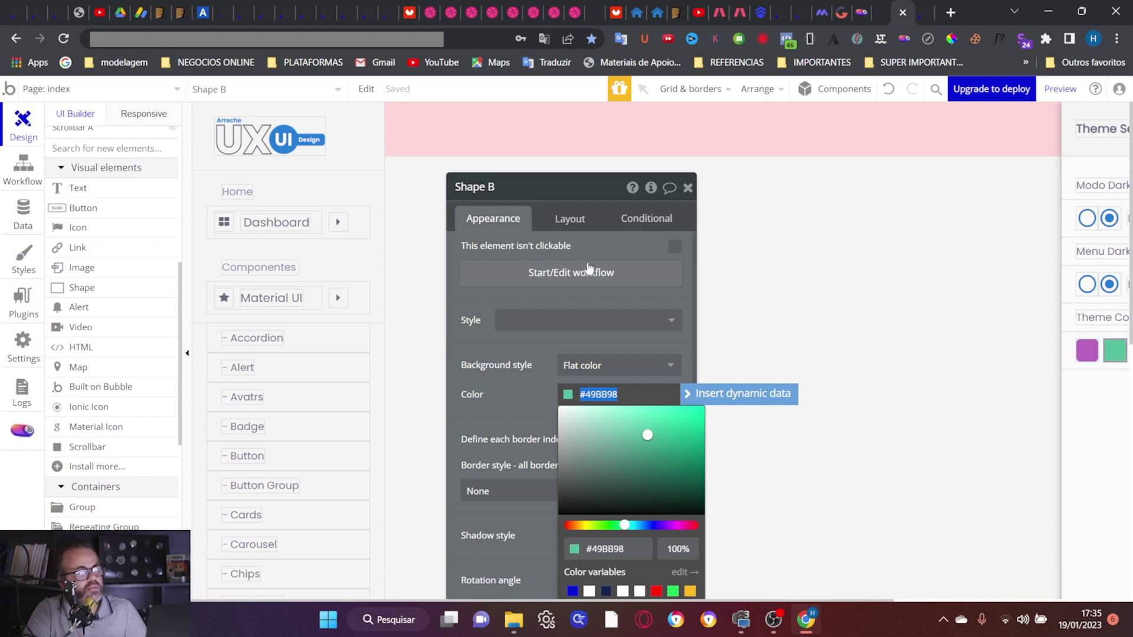
# Step: Set the background color in the Material UI group's Cor 49BB98 condition to #49BB98
pyautogui.click(355, 304)
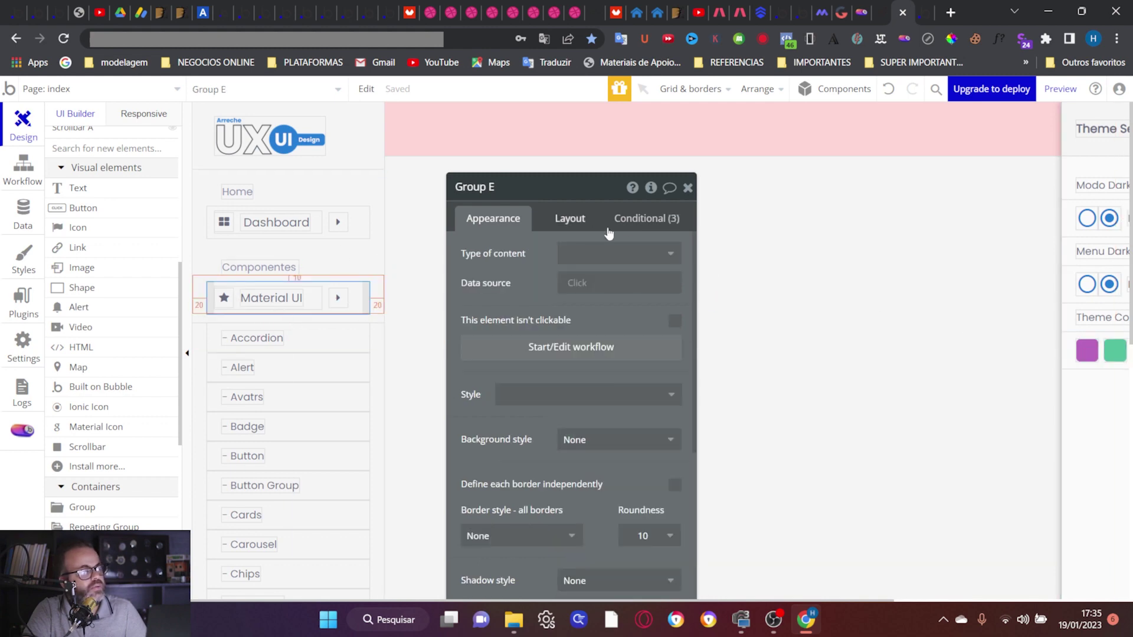
pyautogui.click(631, 223)
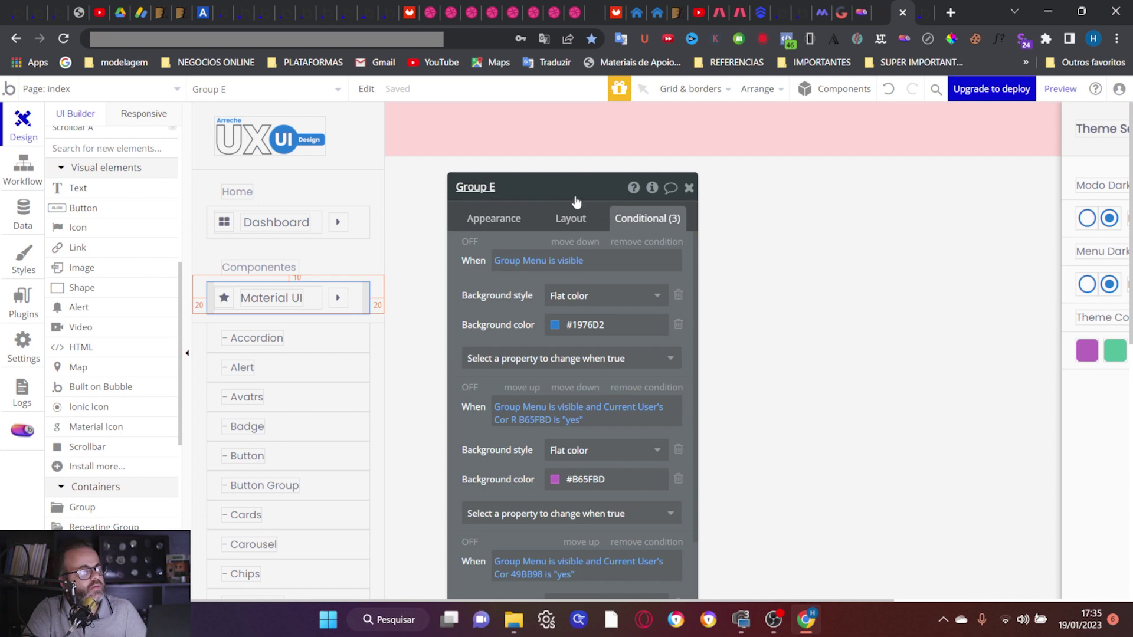
pyautogui.moveTo(534, 185); pyautogui.dragTo(529, 116)
pyautogui.scroll(-2, 521, 368)
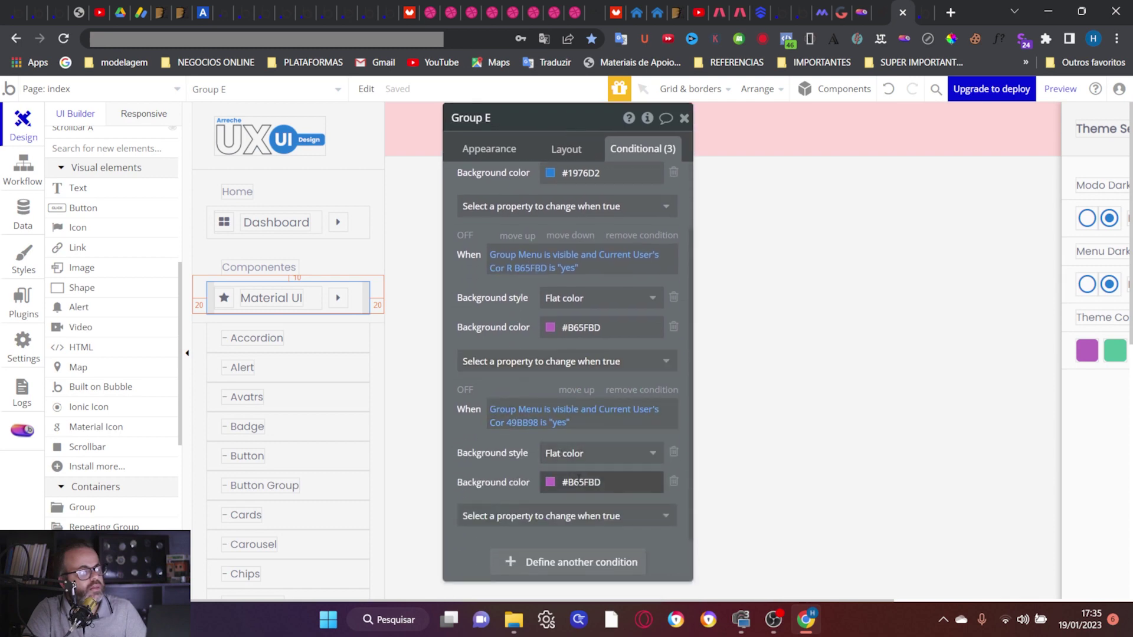
pyautogui.click(577, 478)
pyautogui.moveTo(486, 495); pyautogui.dragTo(472, 363)
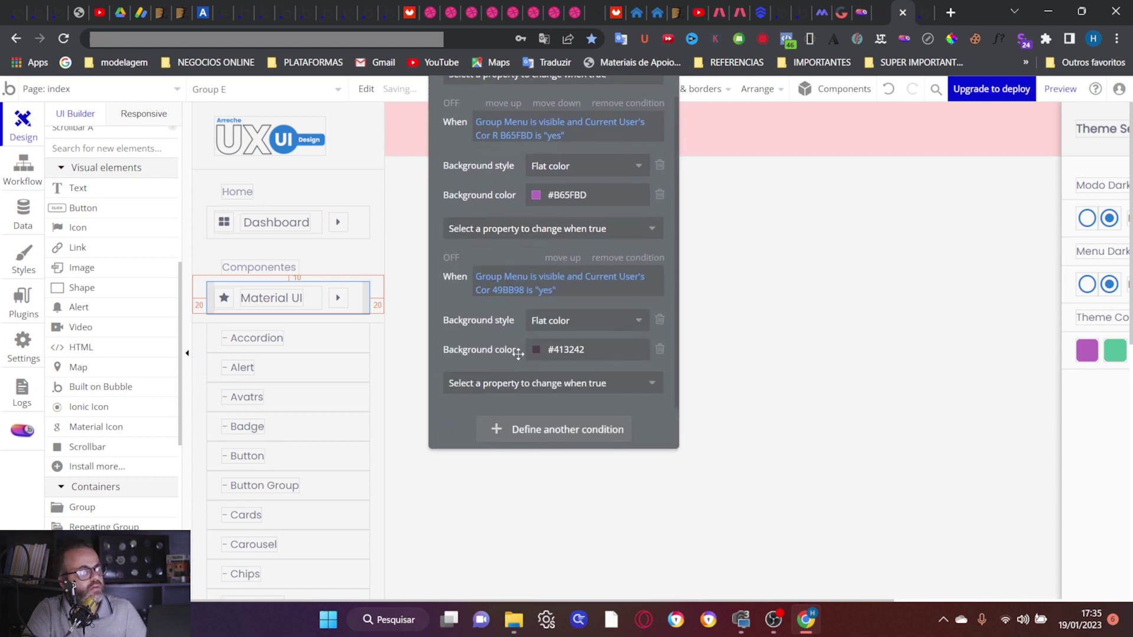
pyautogui.click(567, 350)
pyautogui.hotkey('ctrl', 'a')
pyautogui.write('#49BB98')
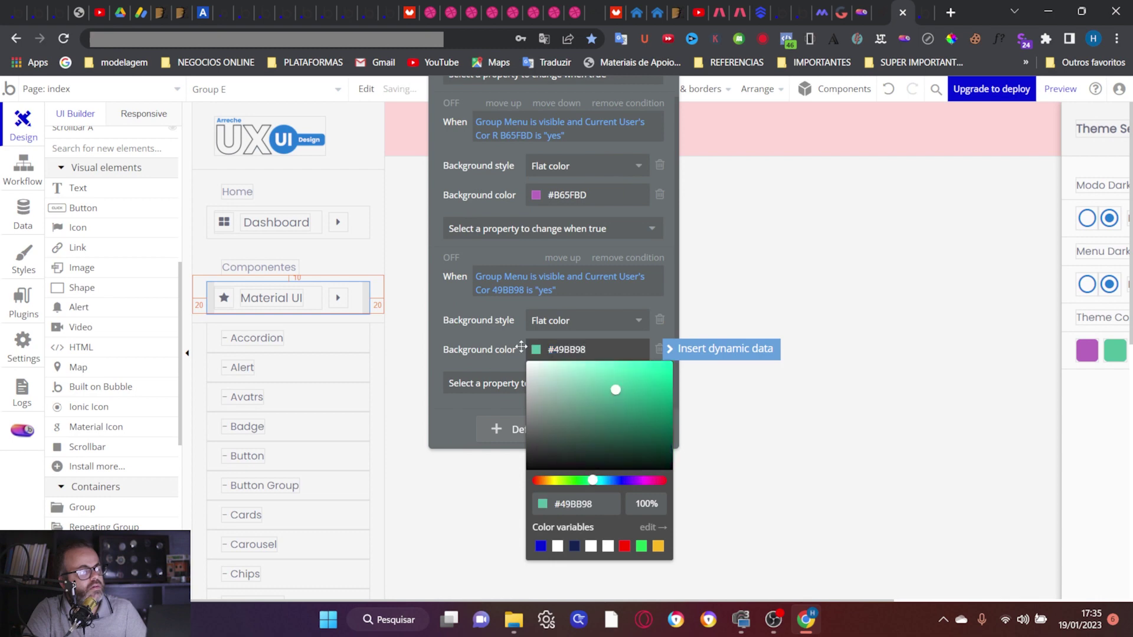
pyautogui.click(463, 364)
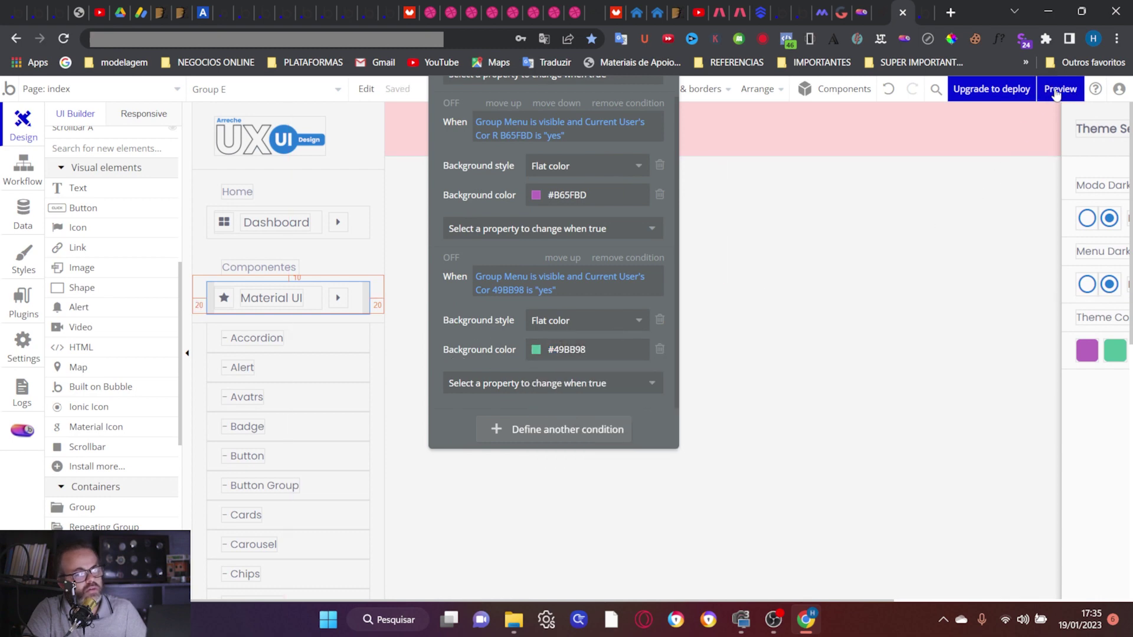
# Step: Preview the page, expand the Material UI menu and open Theme Settings
pyautogui.click(1060, 89)
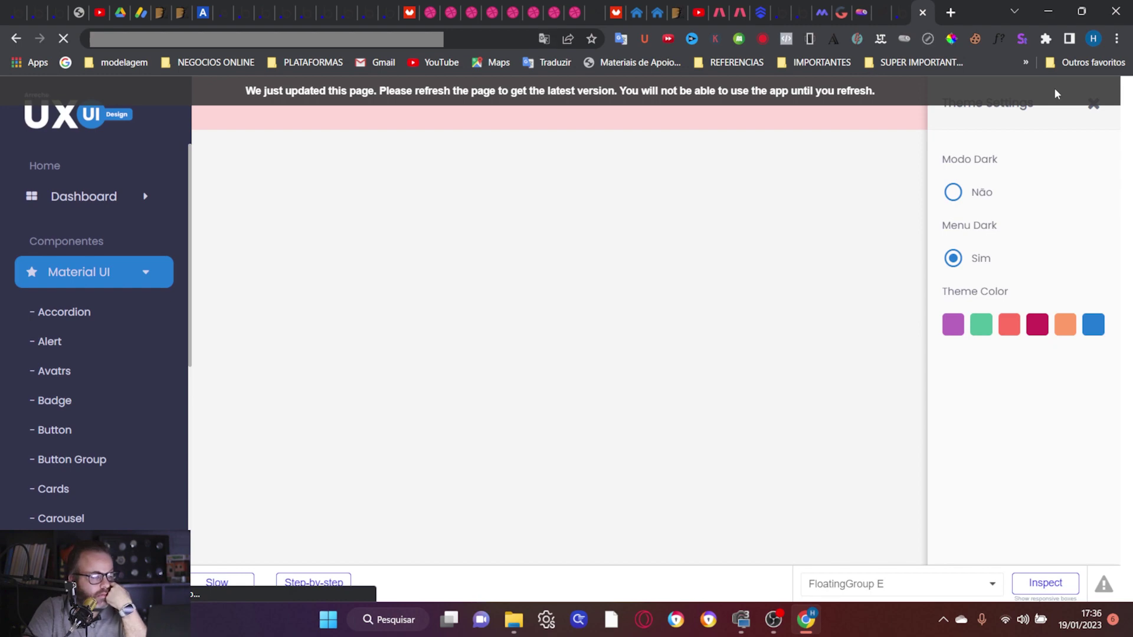
pyautogui.click(139, 282)
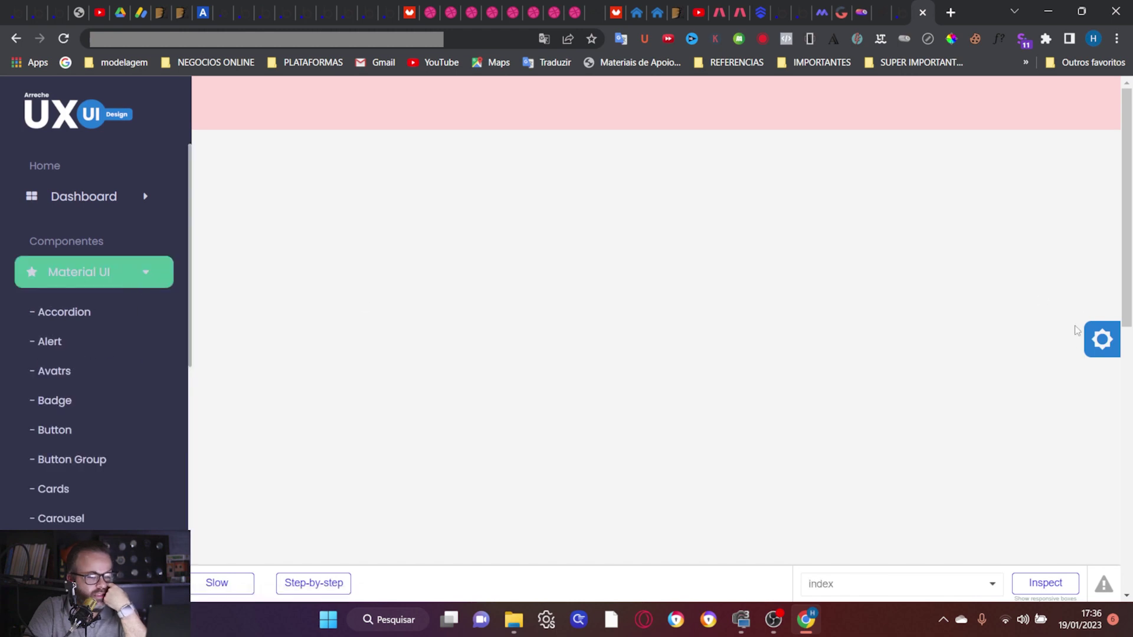
pyautogui.click(1097, 339)
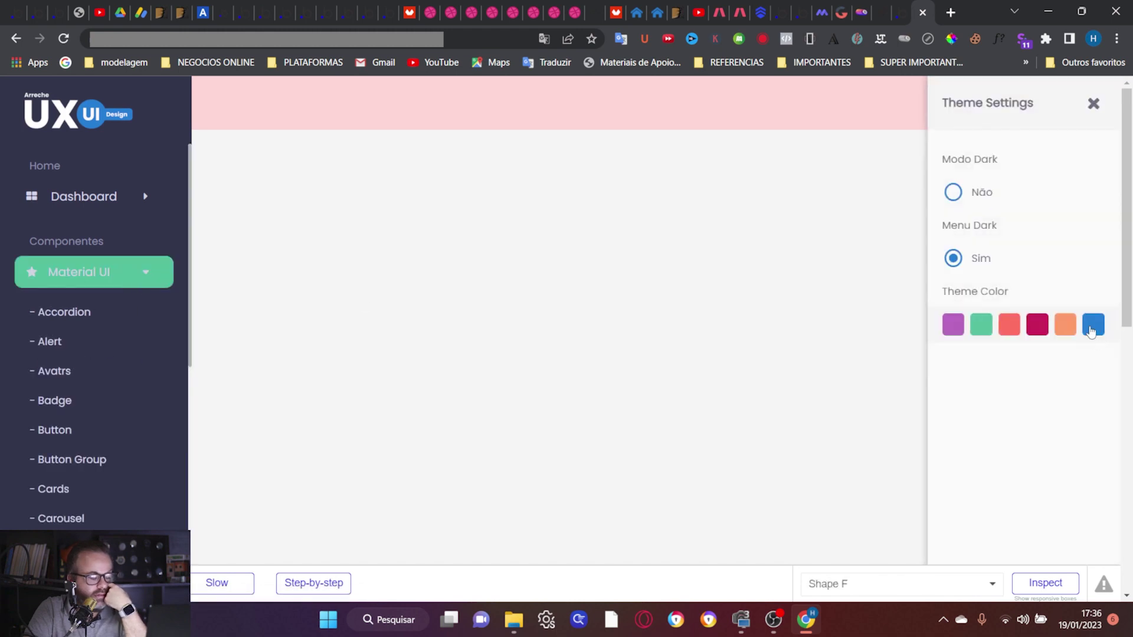
# Step: Switch the theme color repeatedly between blue, purple and green to test the Material UI menu item's background, ending on green
pyautogui.click(1092, 331)
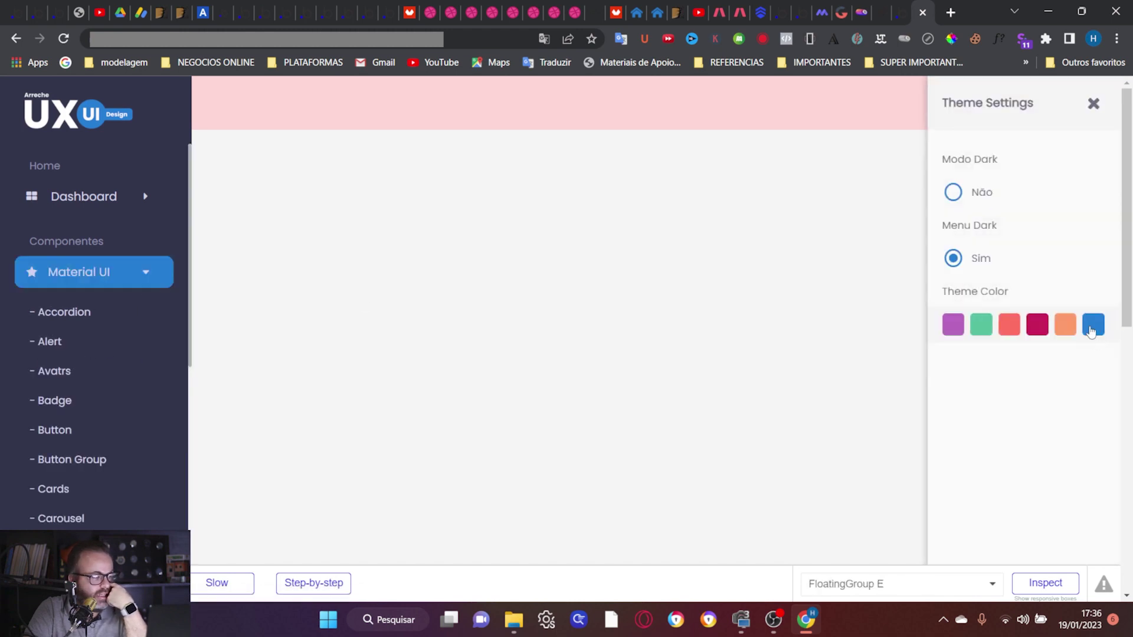
pyautogui.click(951, 330)
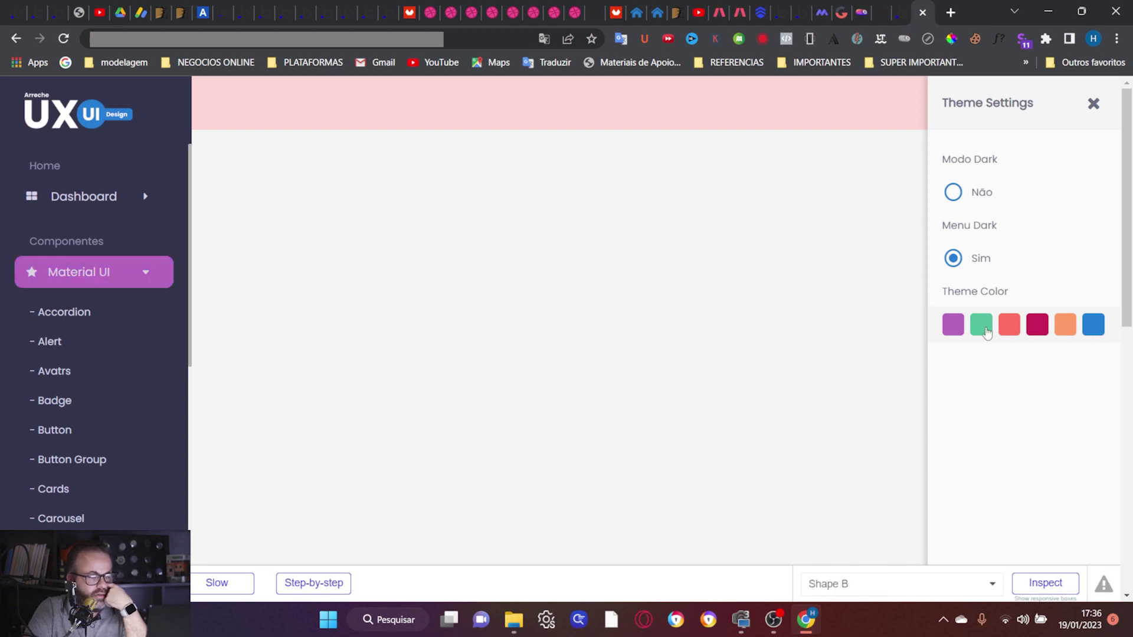
pyautogui.click(982, 328)
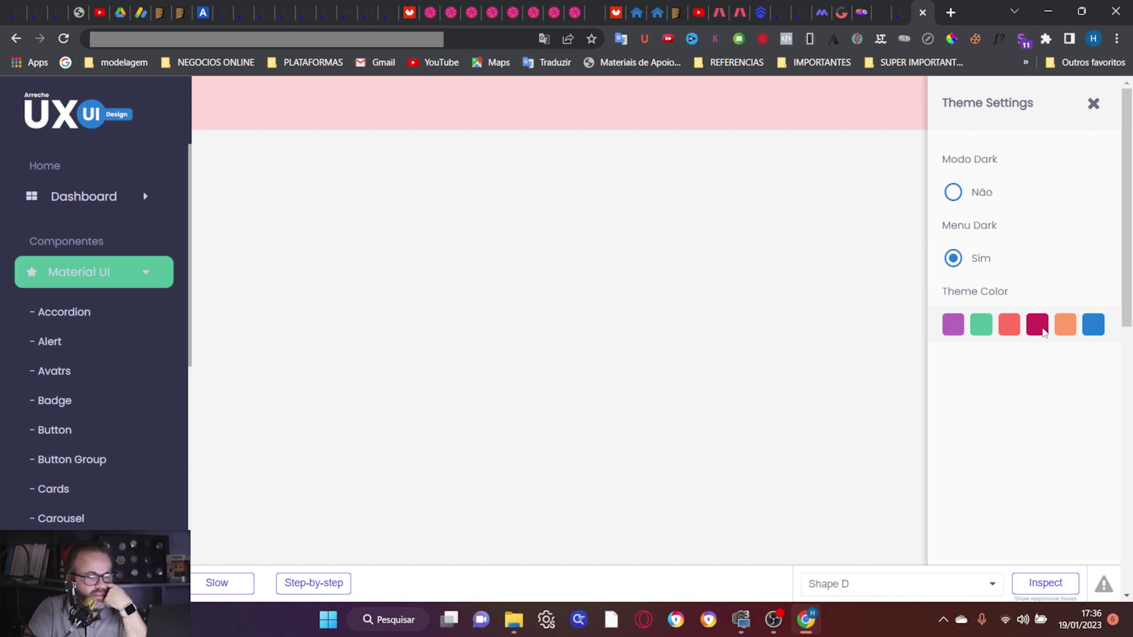
pyautogui.click(1095, 331)
pyautogui.click(983, 326)
pyautogui.click(951, 325)
pyautogui.click(981, 326)
pyautogui.click(1092, 326)
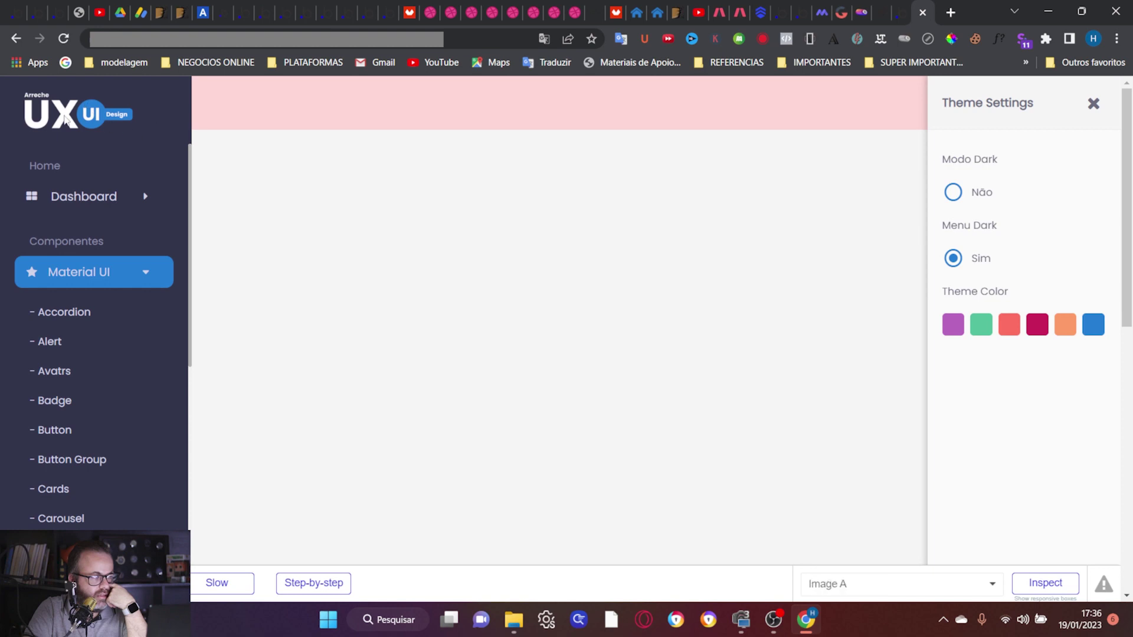
pyautogui.click(949, 330)
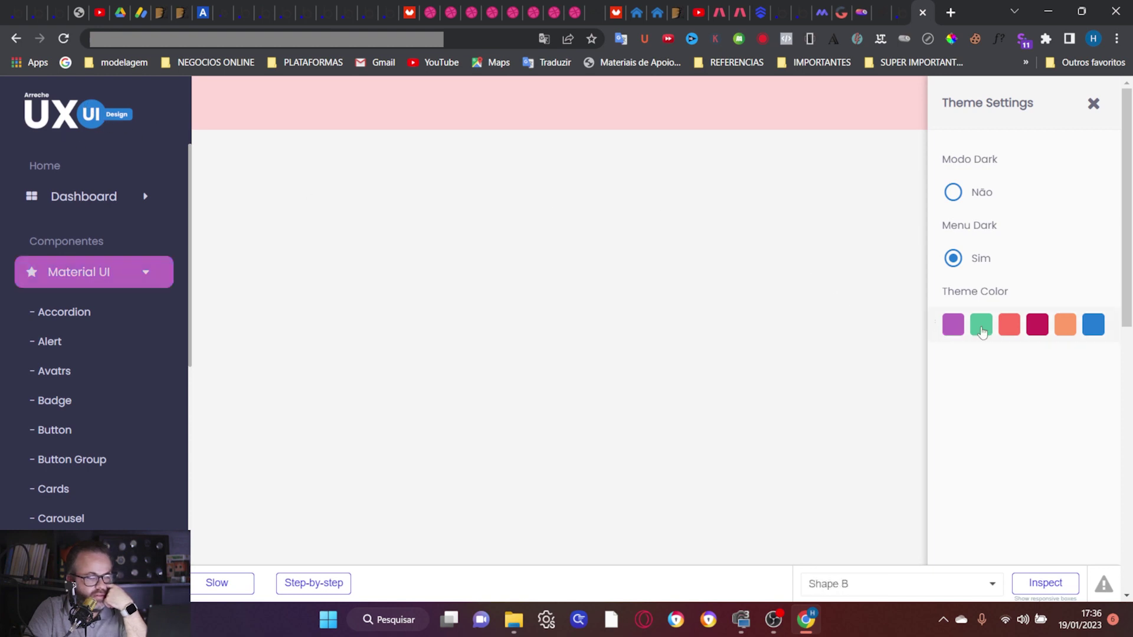
pyautogui.click(984, 328)
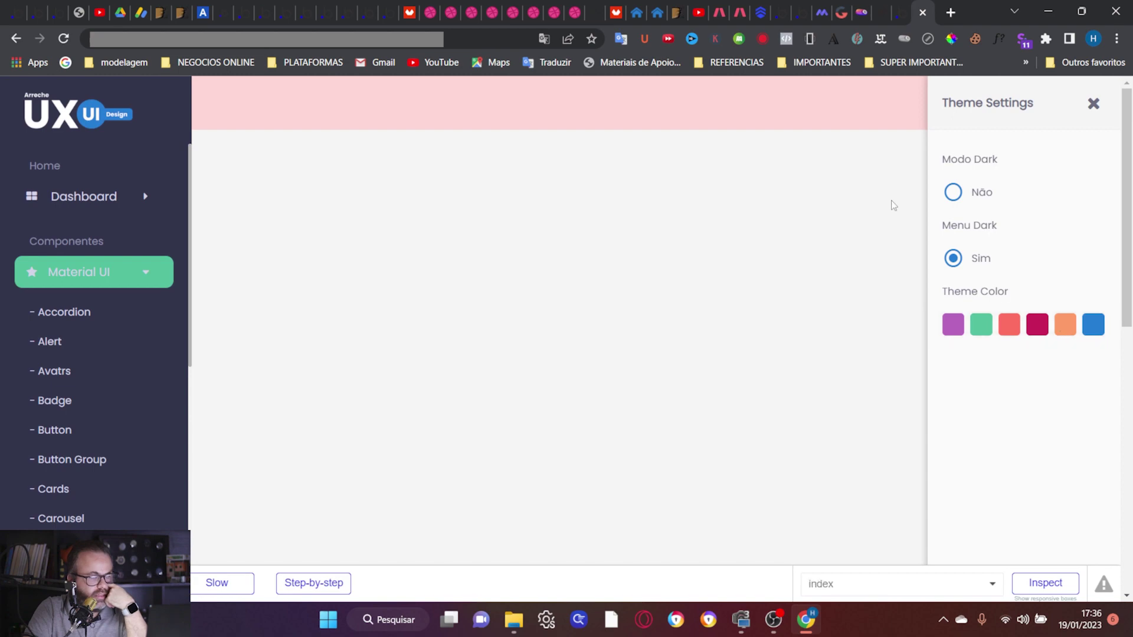
# Step: Return to the page editor and check the color code of the red theme swatch
pyautogui.click(884, 13)
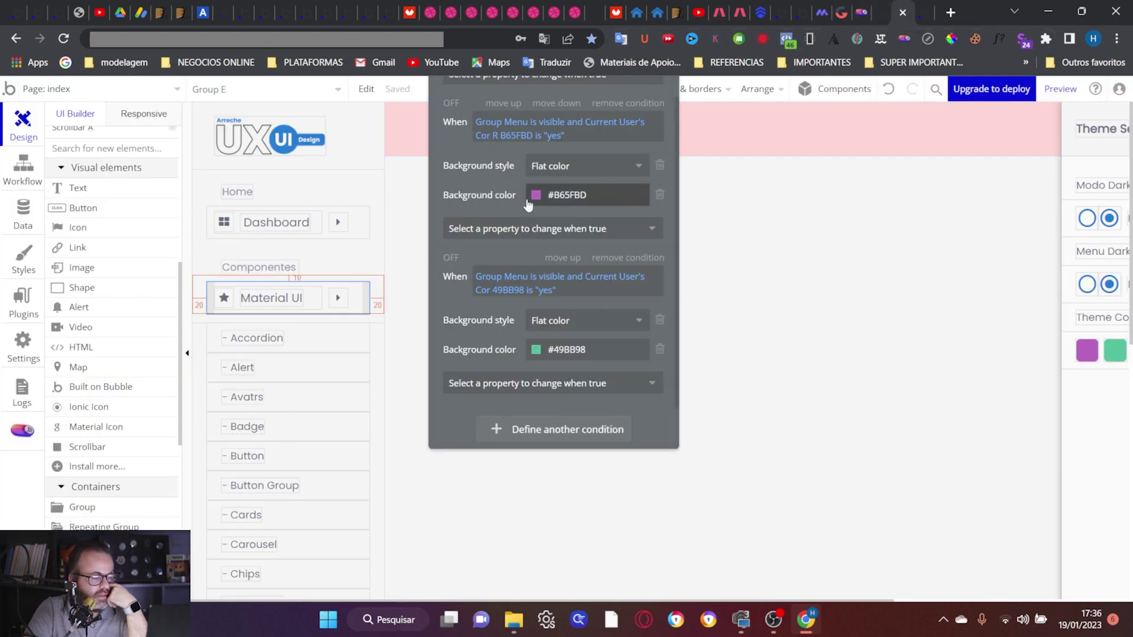
pyautogui.hscroll(3, 765, 348)
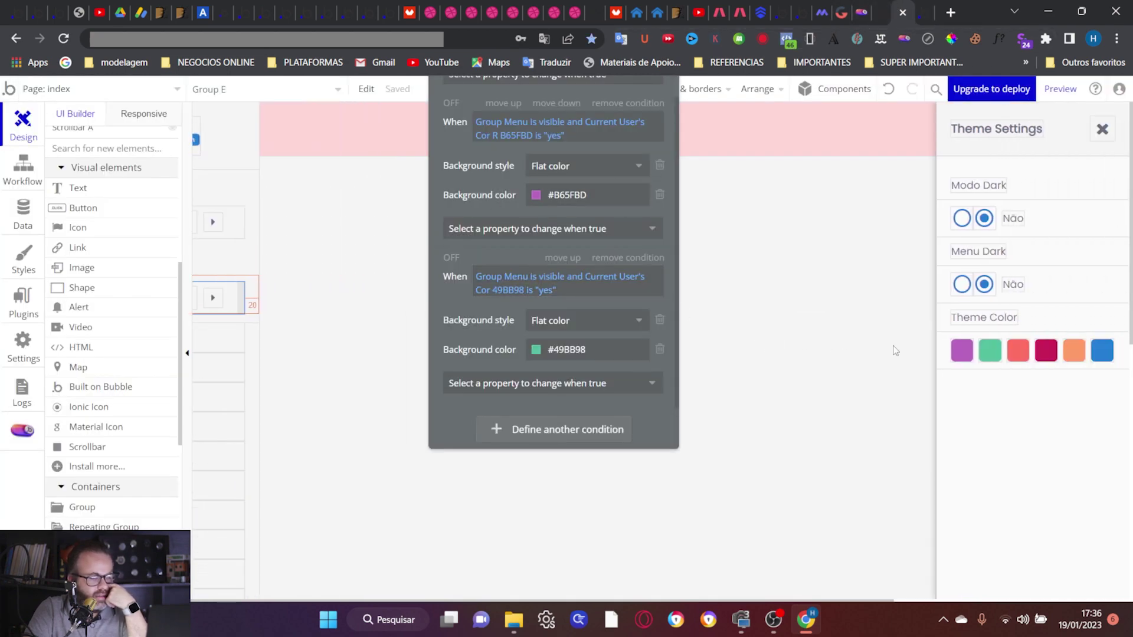
pyautogui.click(1021, 353)
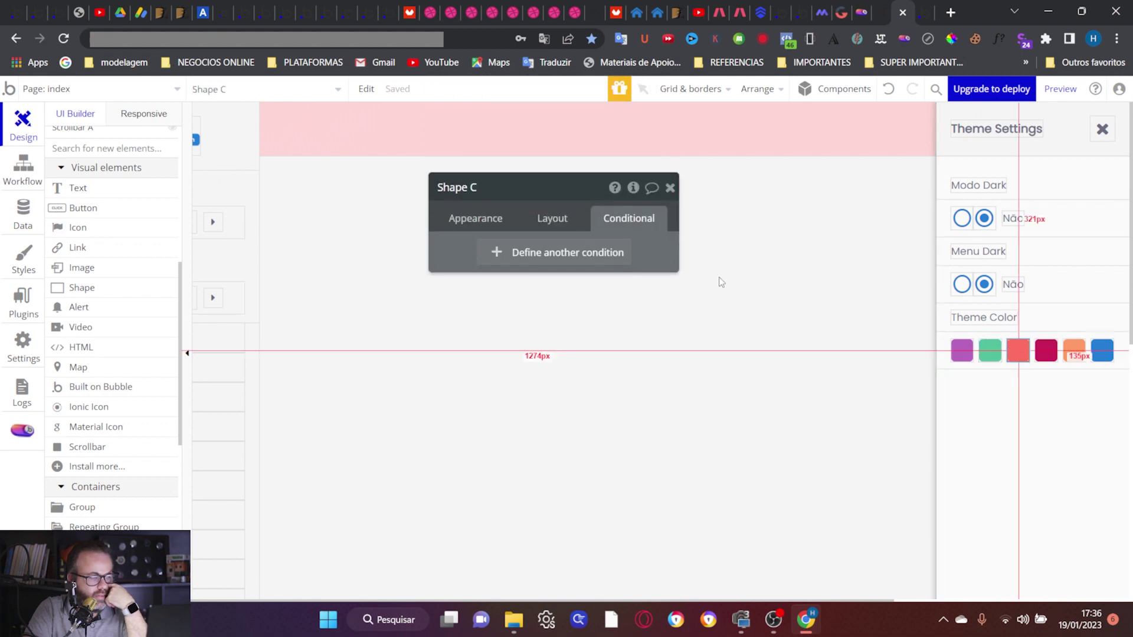
pyautogui.click(479, 227)
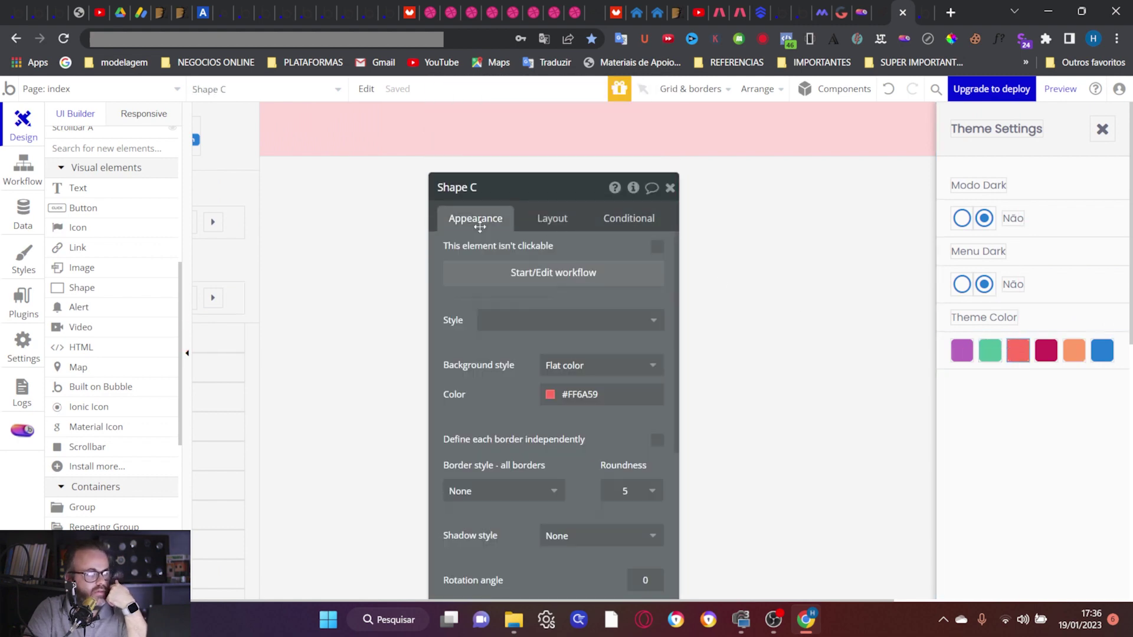
pyautogui.click(584, 394)
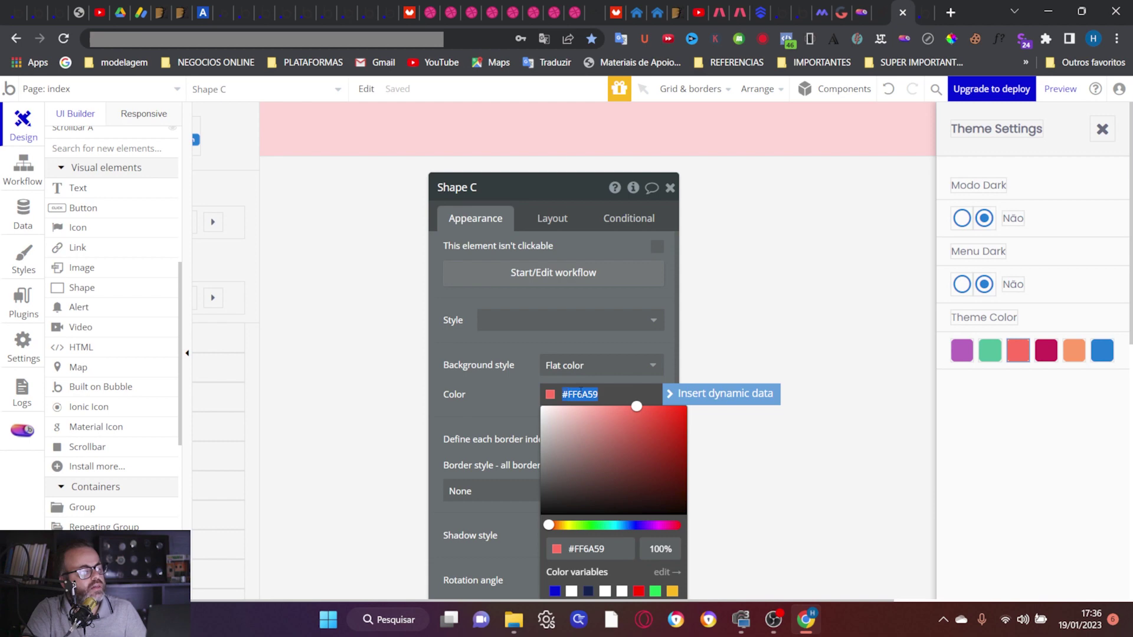
pyautogui.click(501, 392)
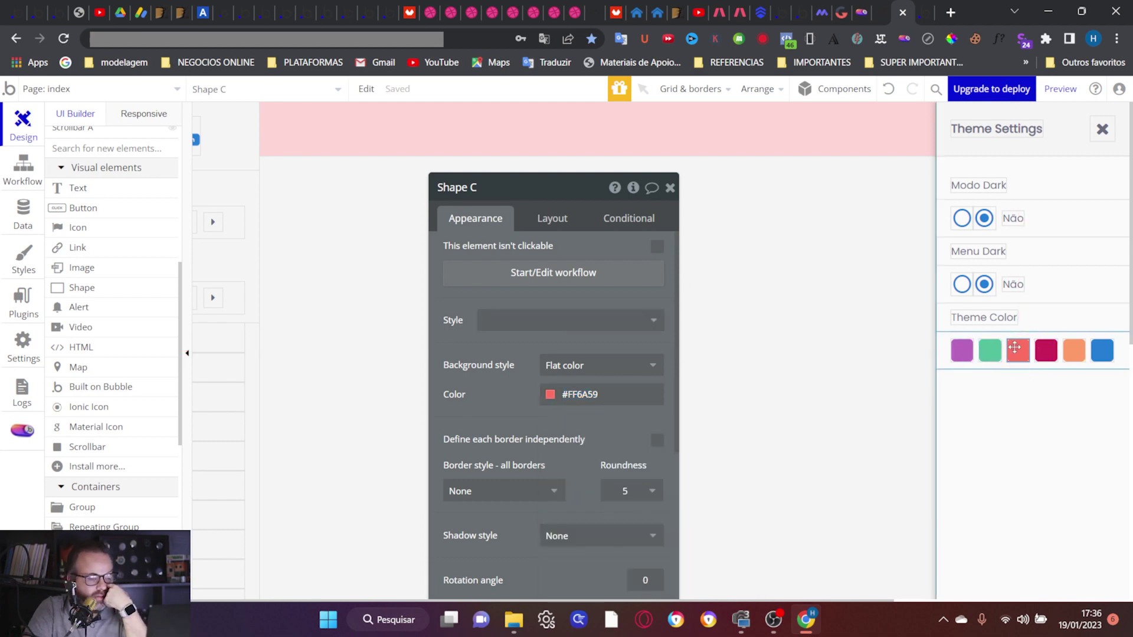
# Step: Create a click workflow for the red swatch with a Make changes to thing action targeting Current User
pyautogui.click(559, 275)
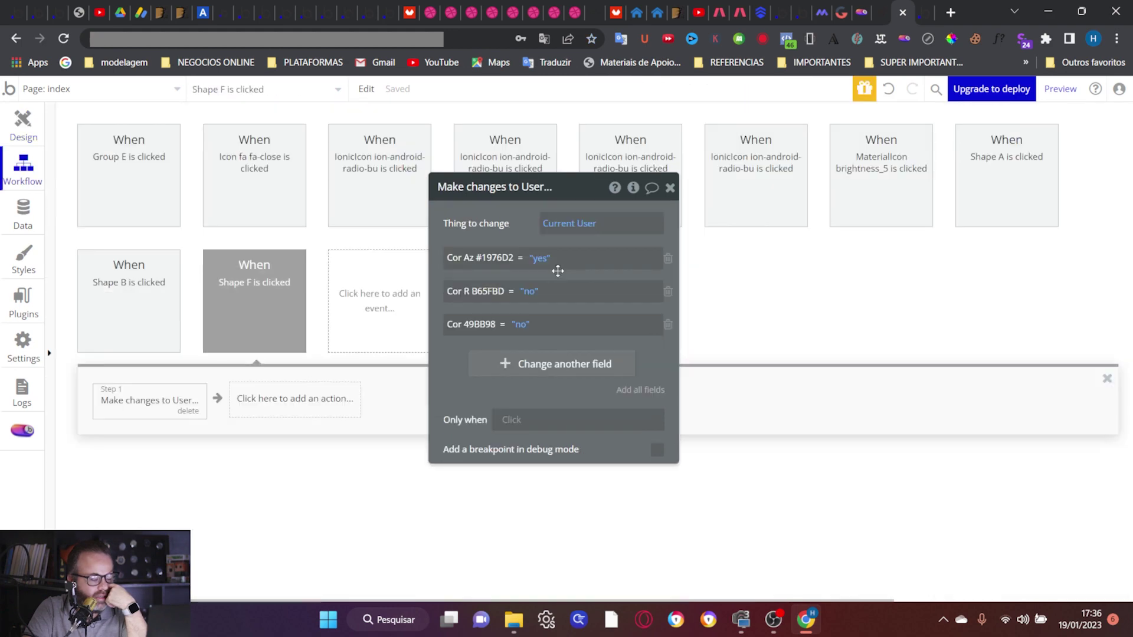
pyautogui.click(151, 400)
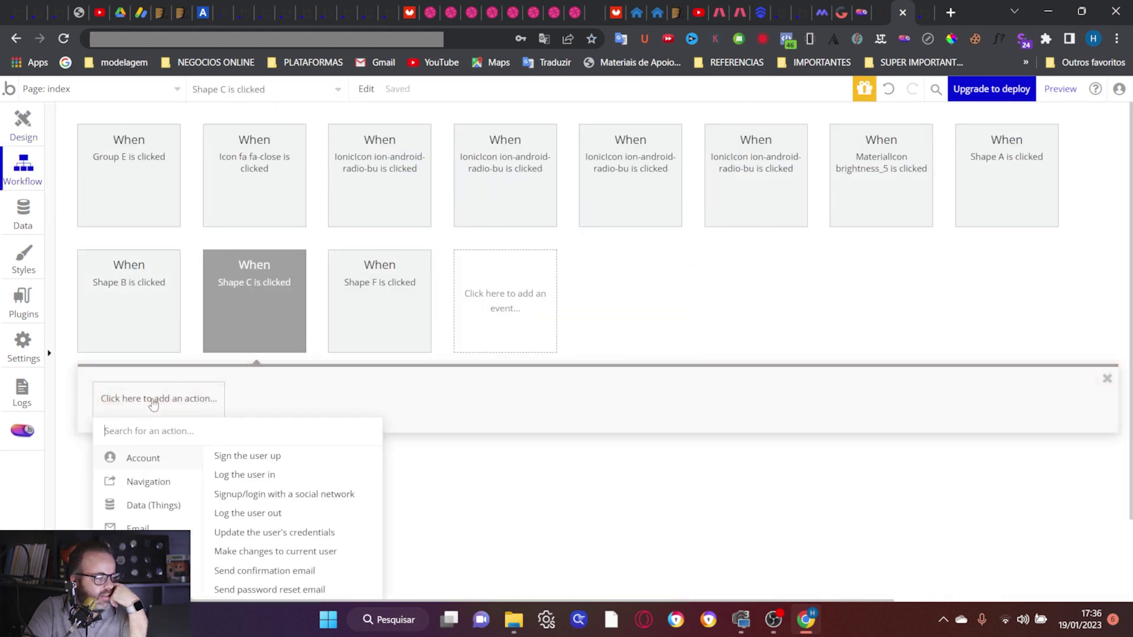
pyautogui.moveTo(172, 508)
pyautogui.click(230, 477)
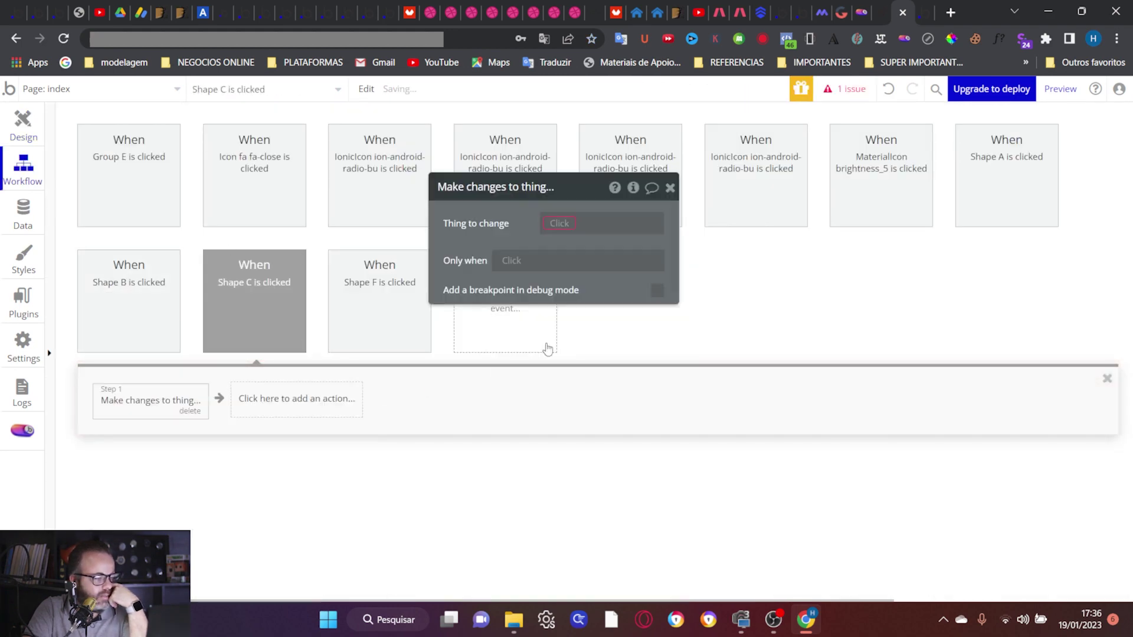
pyautogui.click(550, 231)
pyautogui.click(572, 243)
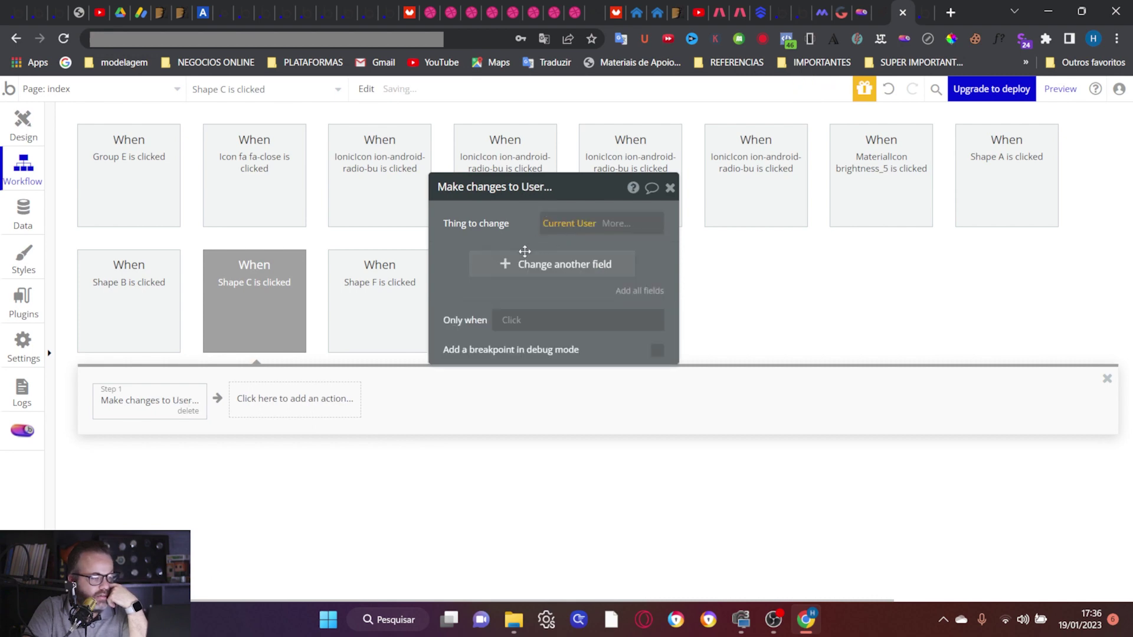
# Step: Add the Cor FF6A59 field to the user change action and set it to "yes"
pyautogui.click(509, 262)
pyautogui.click(468, 262)
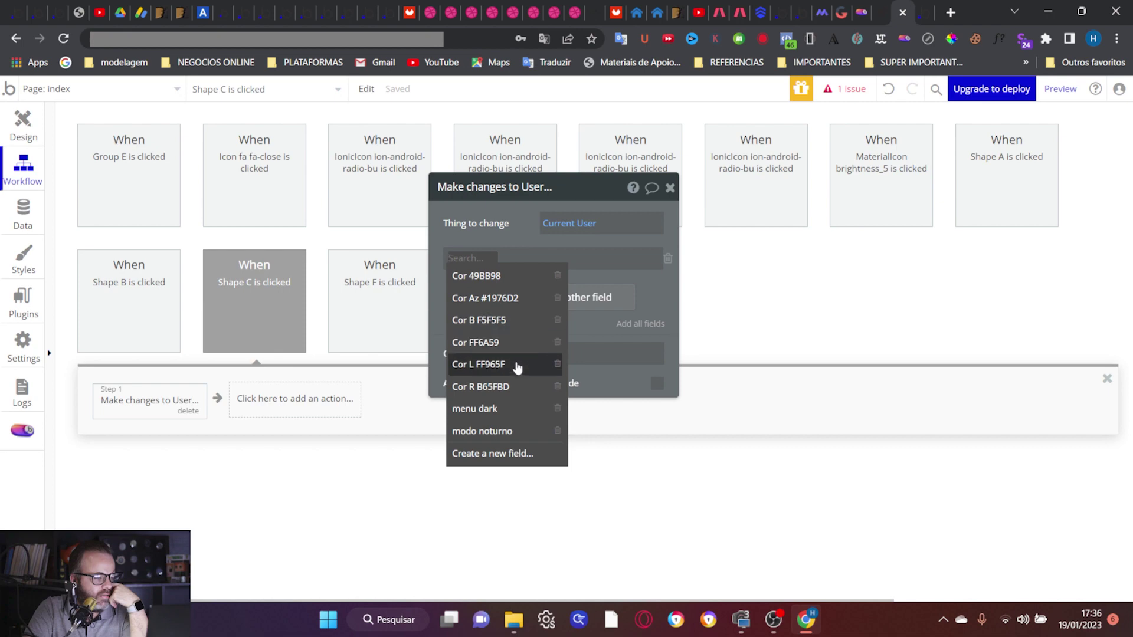
pyautogui.click(490, 345)
pyautogui.click(530, 261)
pyautogui.click(553, 298)
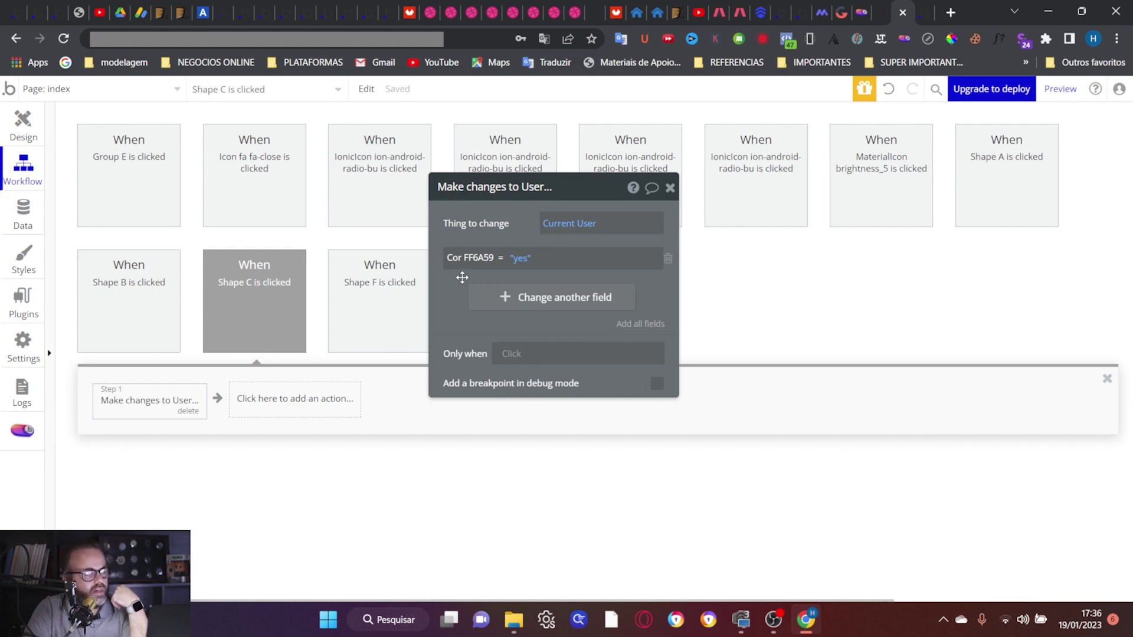
# Step: Add the Cor 49BB98 and Cor Az #1976D2 fields to the red swatch's user change action, both set to "no"
pyautogui.click(508, 297)
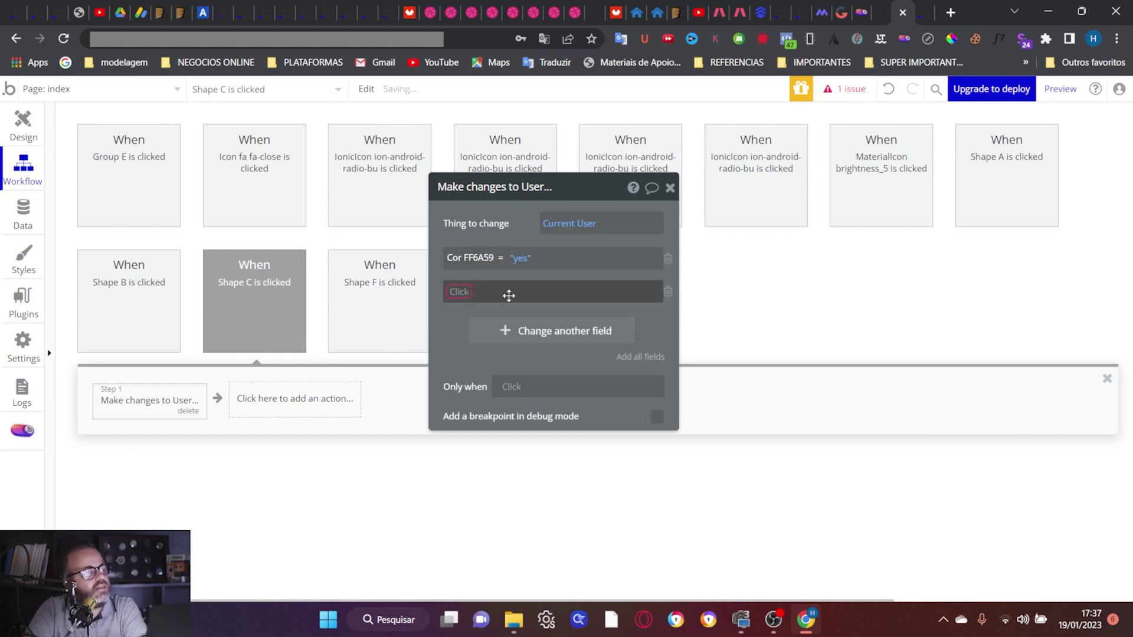
pyautogui.click(455, 295)
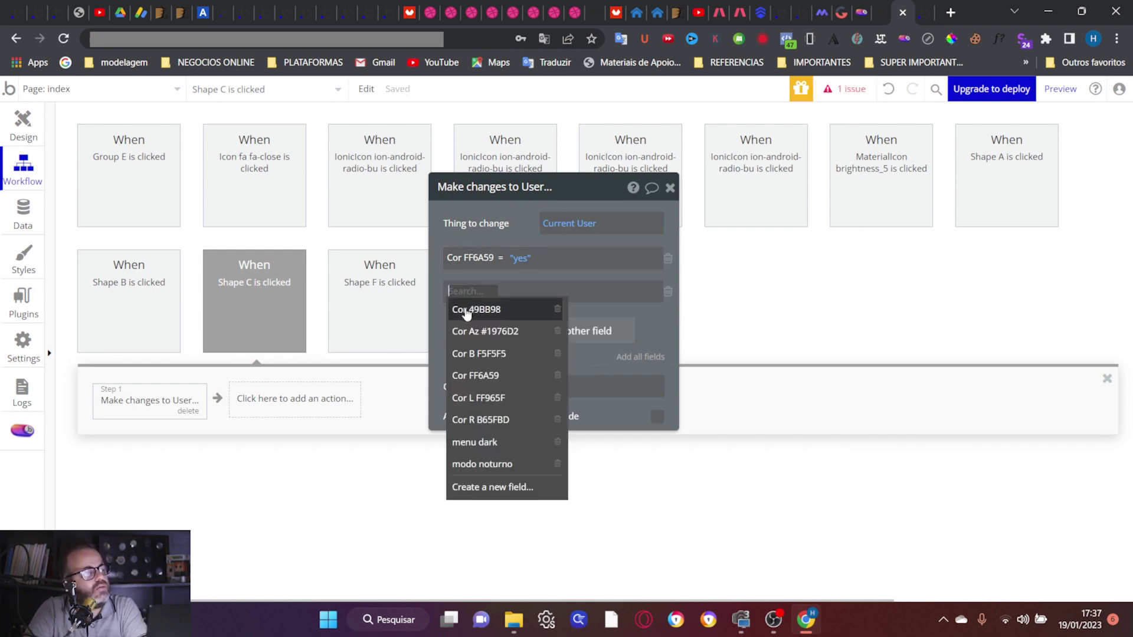
pyautogui.click(463, 309)
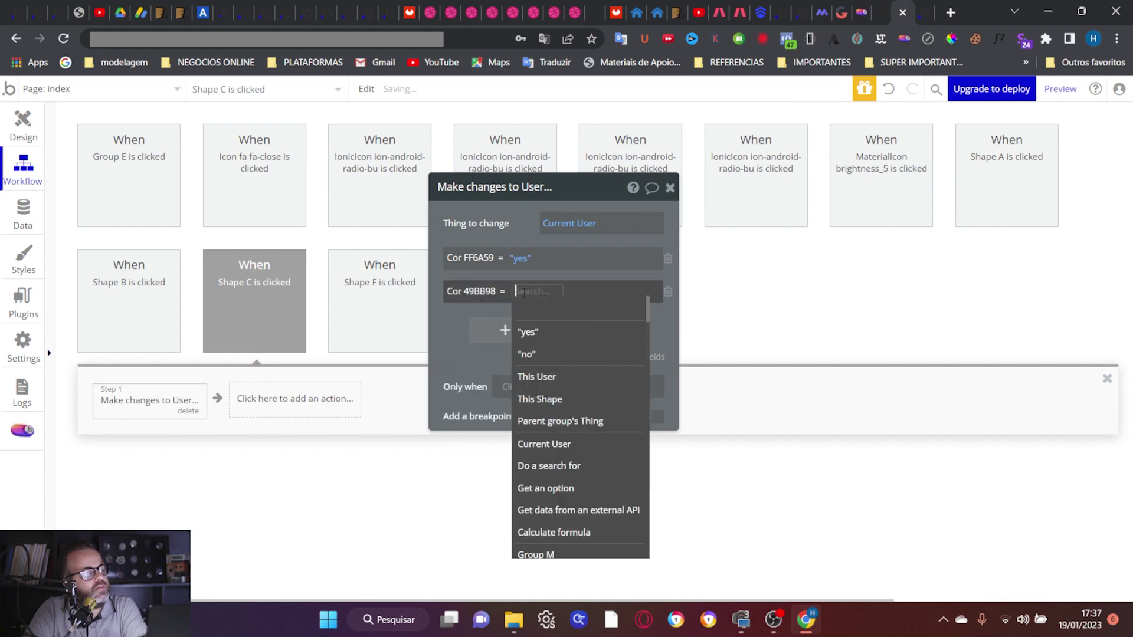
pyautogui.click(545, 357)
pyautogui.click(493, 337)
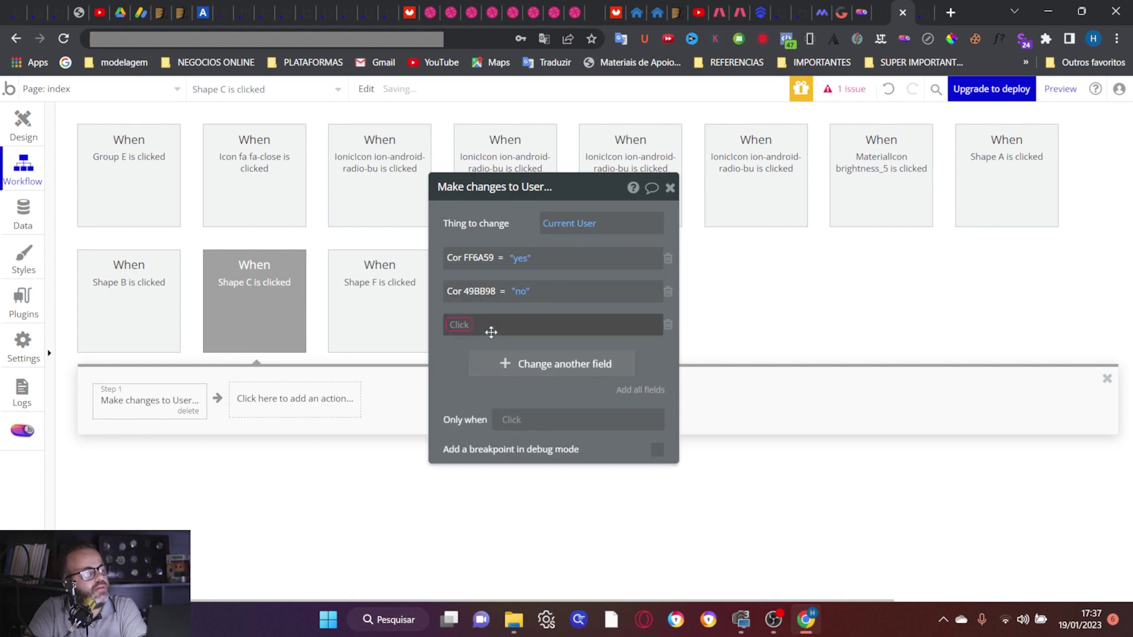
pyautogui.click(460, 325)
pyautogui.click(483, 365)
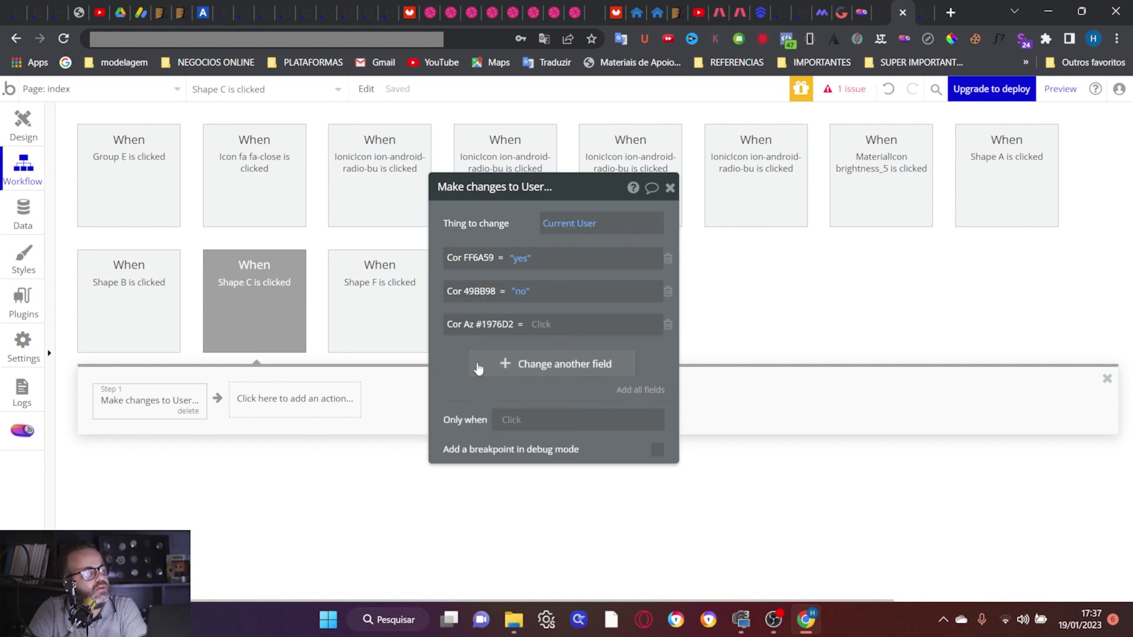
pyautogui.click(547, 328)
pyautogui.click(558, 386)
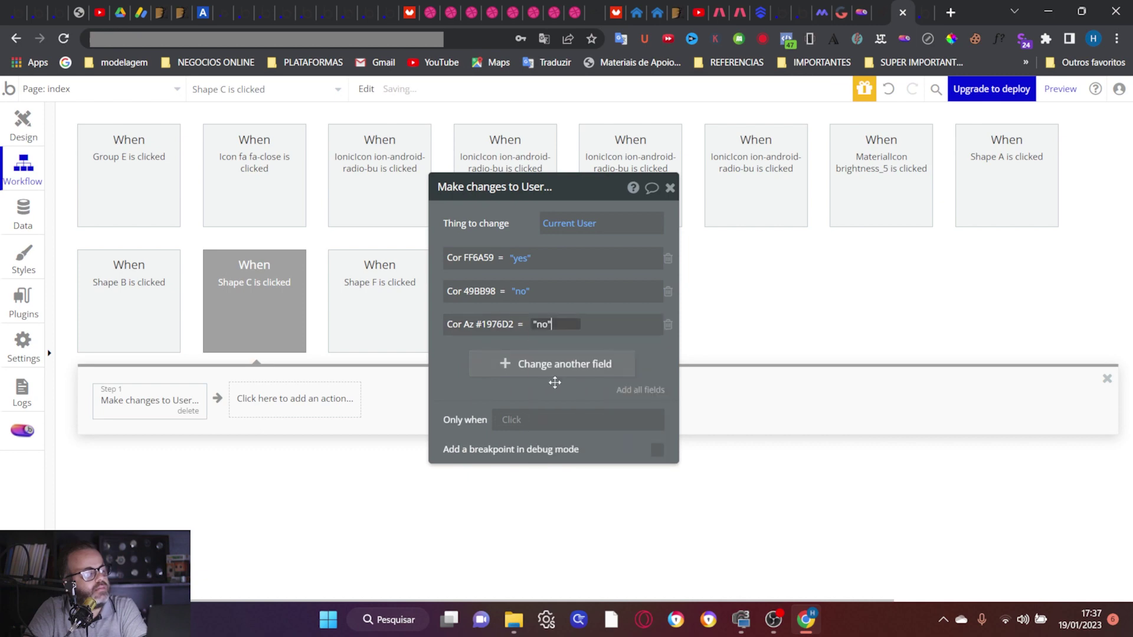
# Step: Add the Cor R B65FBD field to the red swatch's user change action and set it to "no"
pyautogui.click(505, 364)
pyautogui.click(456, 358)
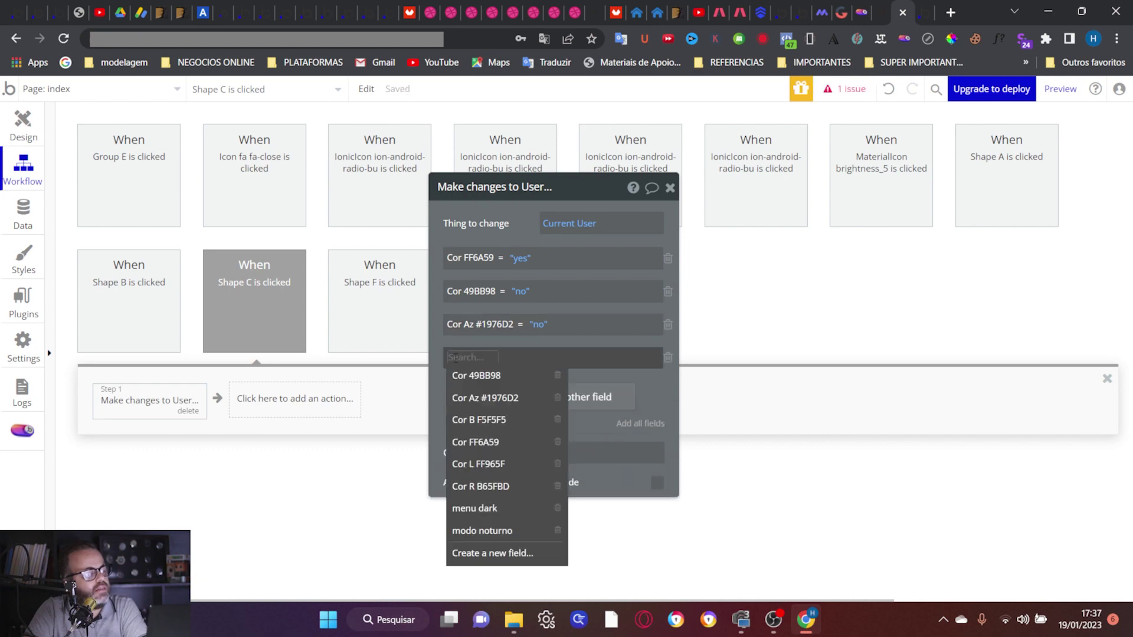
pyautogui.click(472, 486)
pyautogui.click(529, 357)
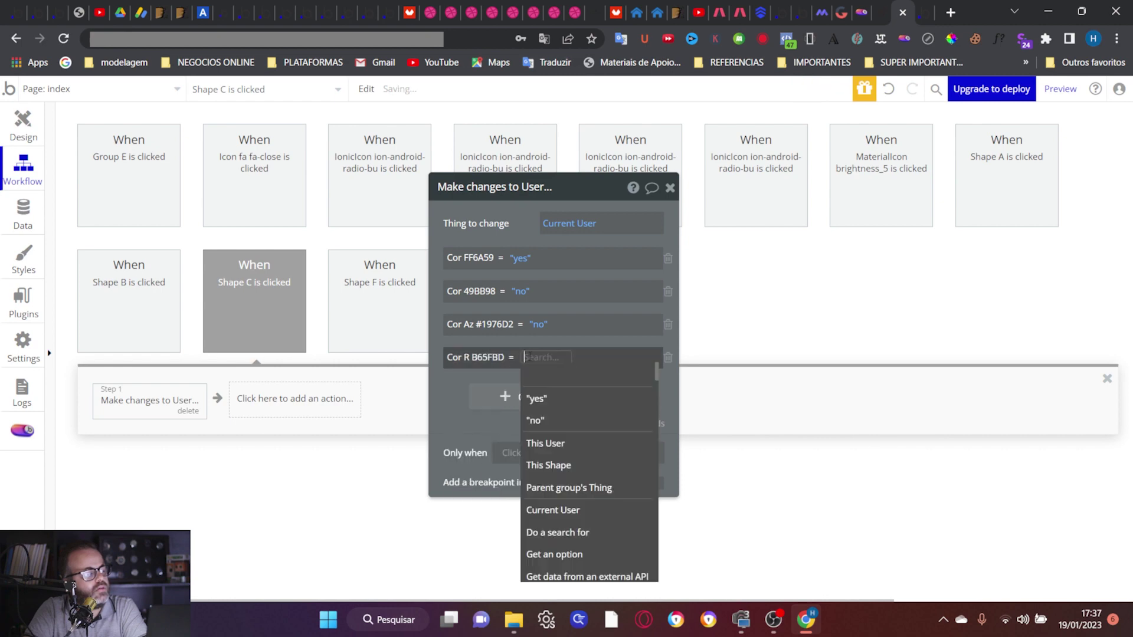
pyautogui.click(547, 421)
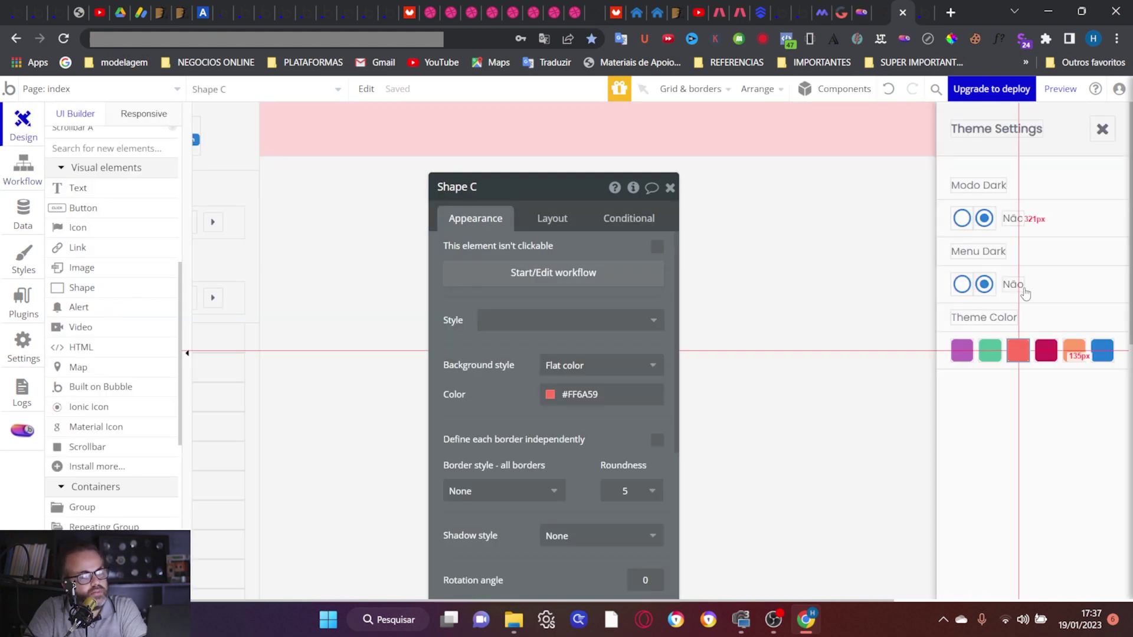
# Step: In the purple swatch's click workflow, add the Cor FF6A59 field to the user change action and set it to "no"
pyautogui.click(963, 356)
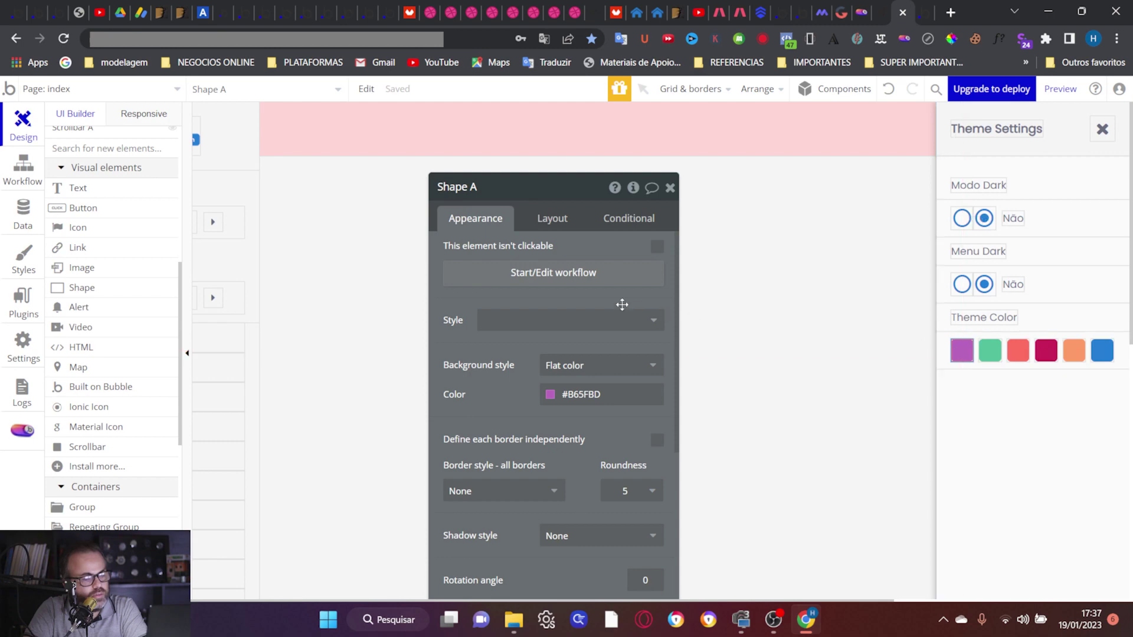
pyautogui.click(525, 288)
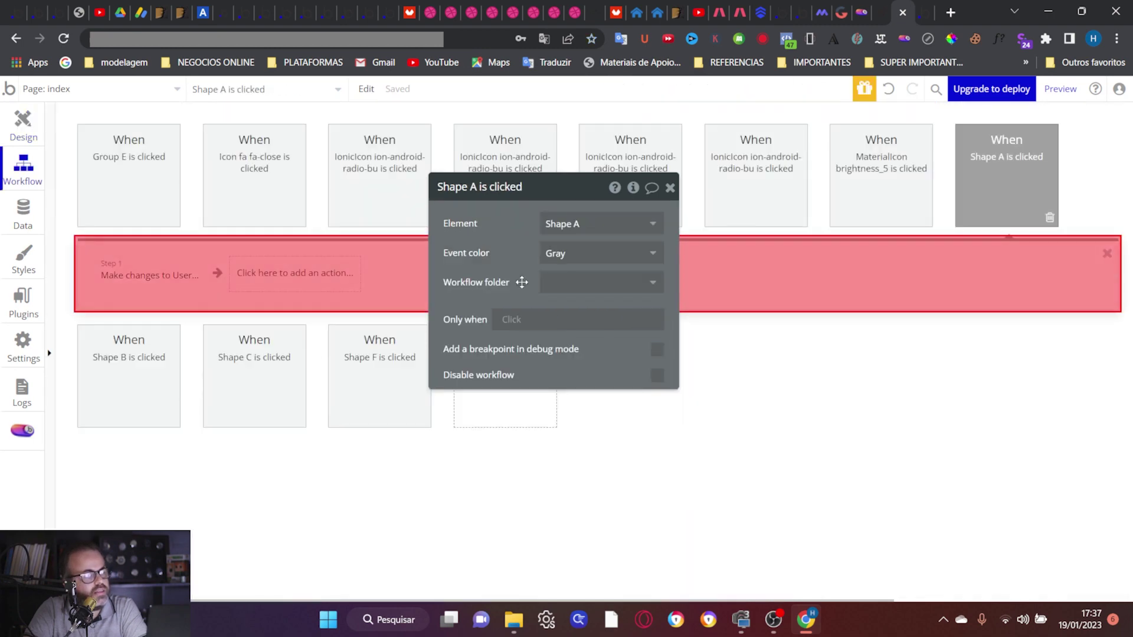
pyautogui.click(167, 283)
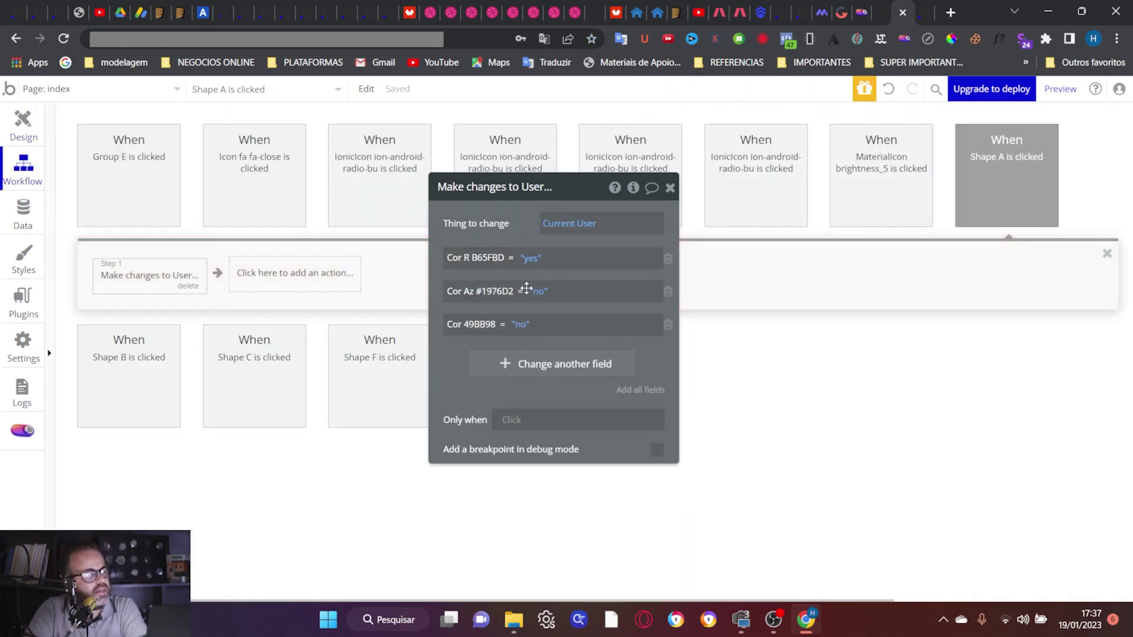
pyautogui.click(506, 364)
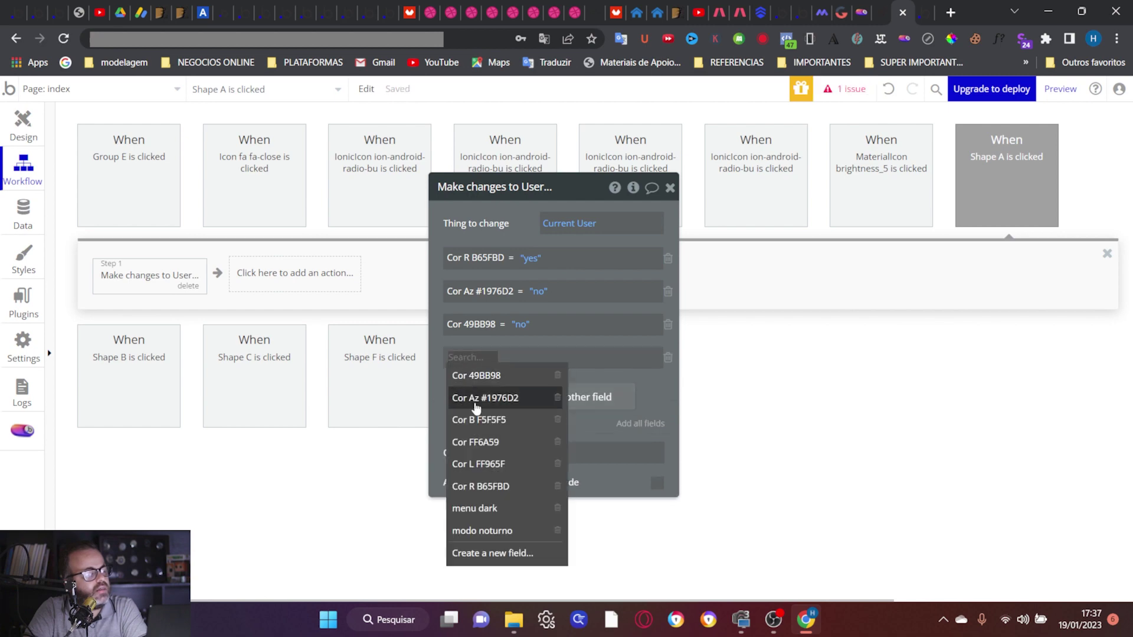
pyautogui.click(488, 440)
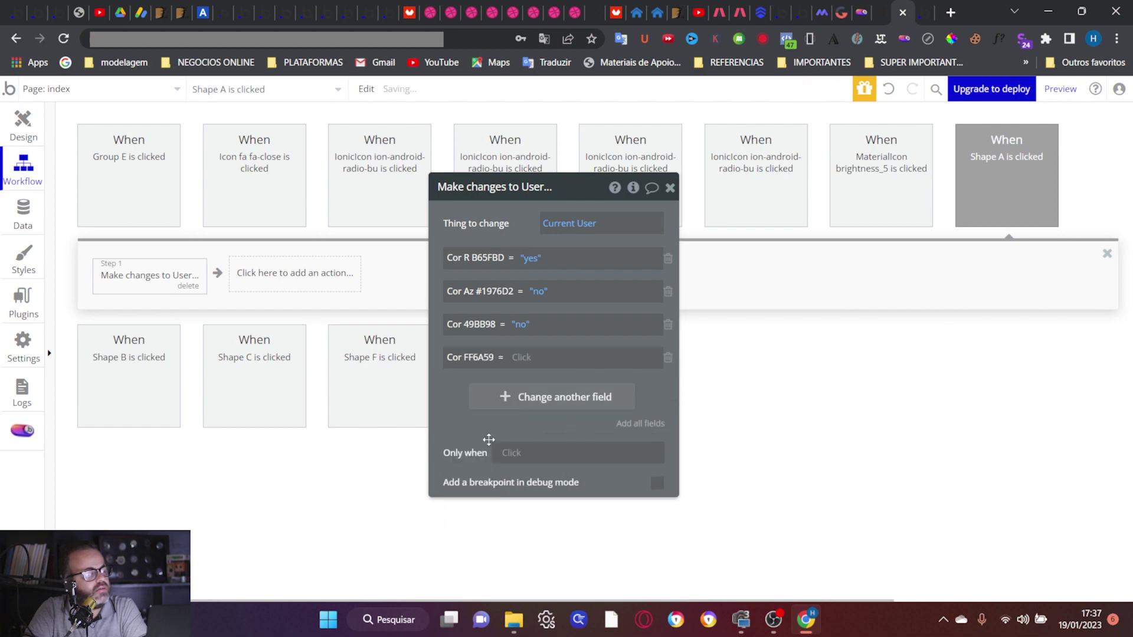
pyautogui.click(519, 358)
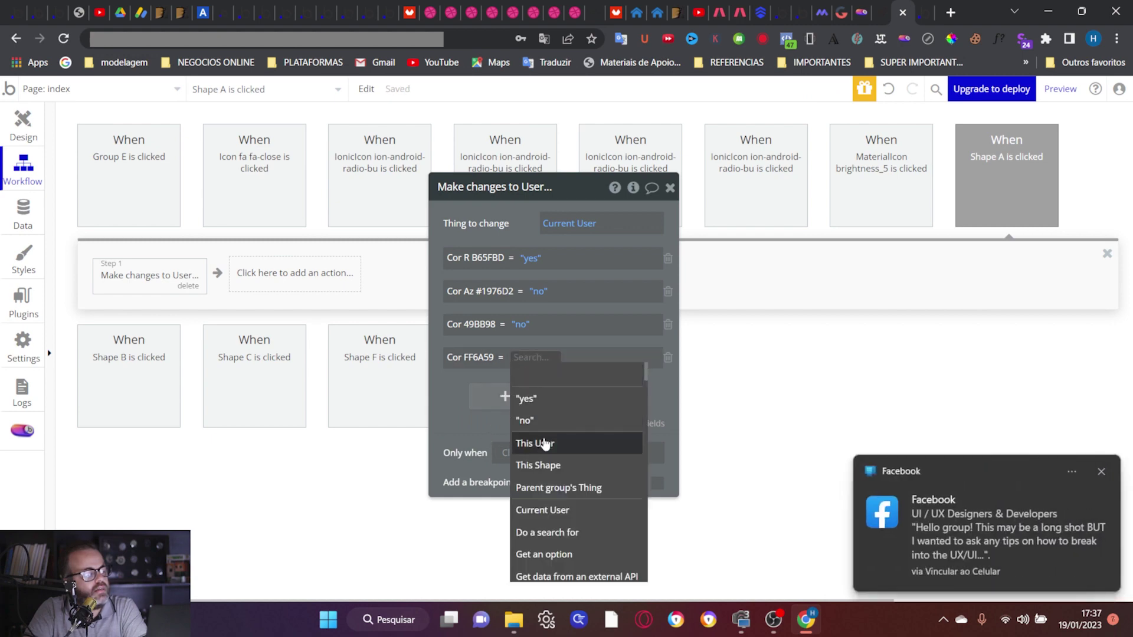
pyautogui.click(538, 419)
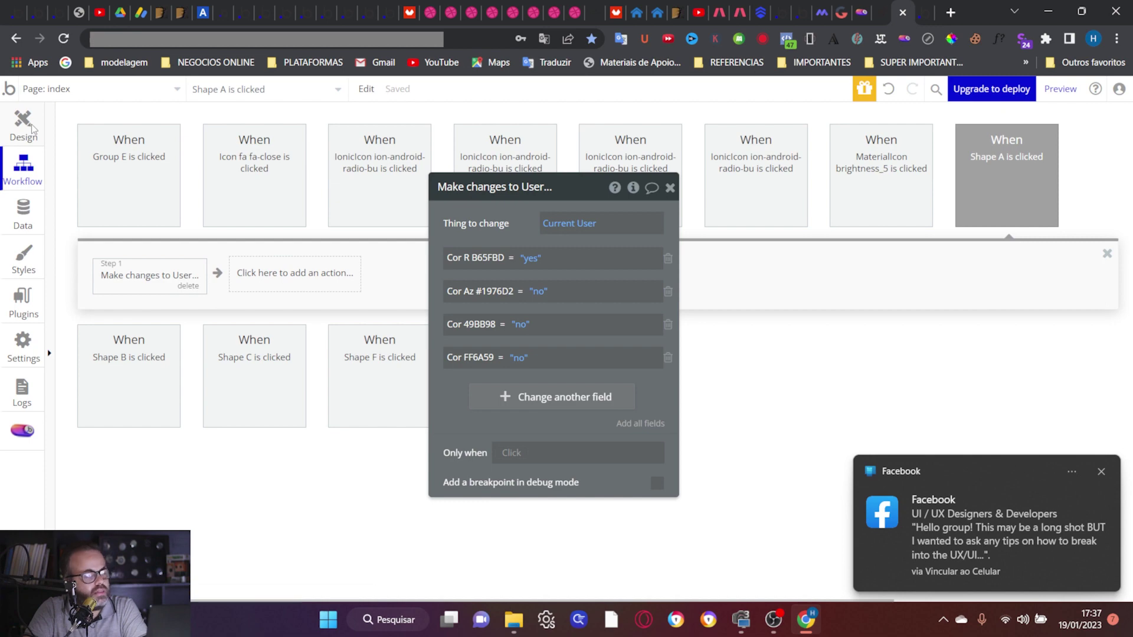
# Step: In the green swatch's click workflow, add the Cor FF6A59 field to the user change action and set it to "no"
pyautogui.hotkey('alt', 'Left')
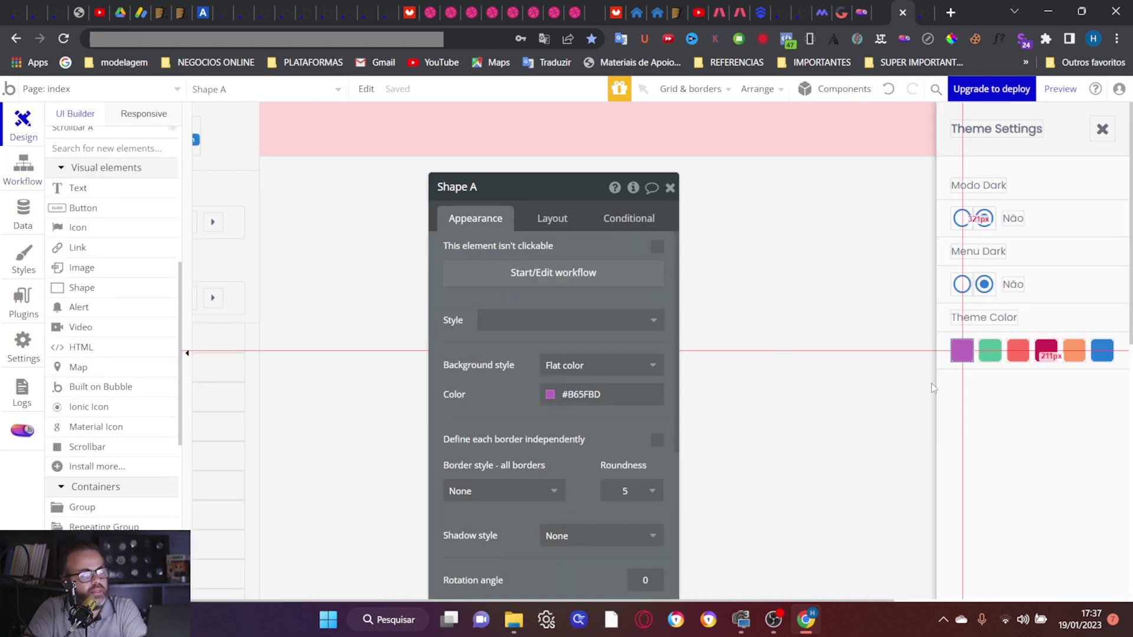
pyautogui.click(995, 350)
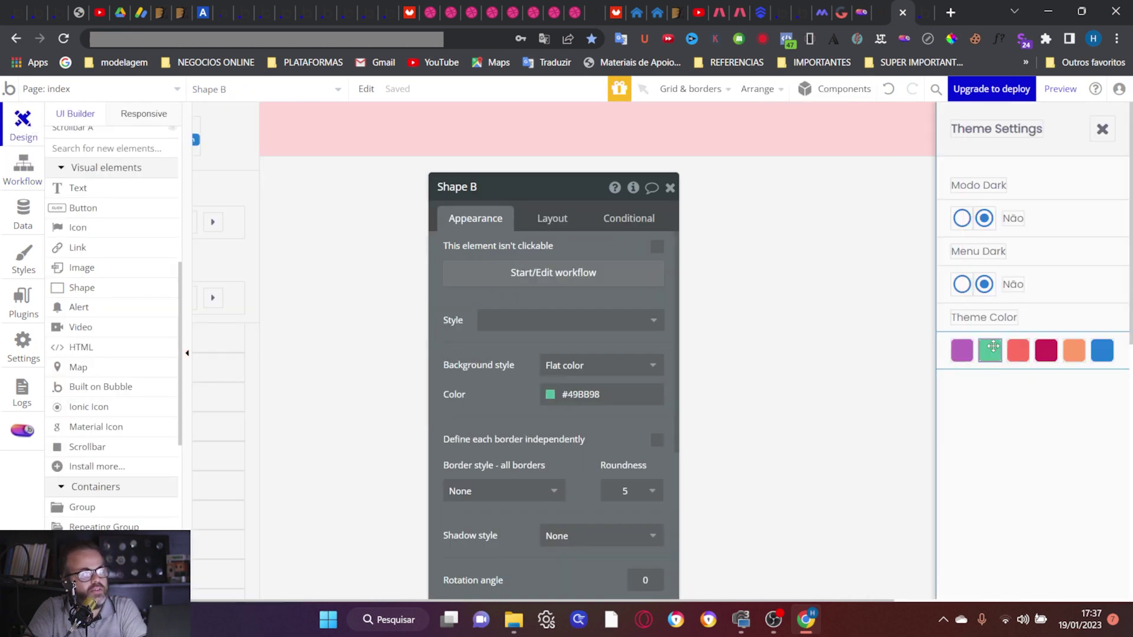
pyautogui.click(575, 273)
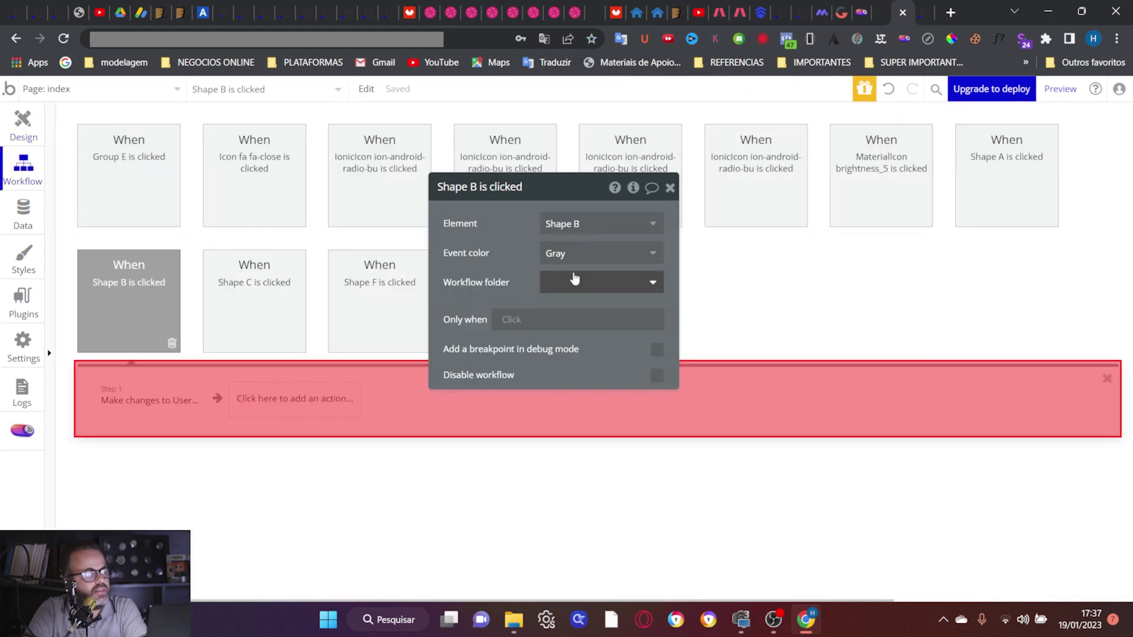
pyautogui.click(145, 403)
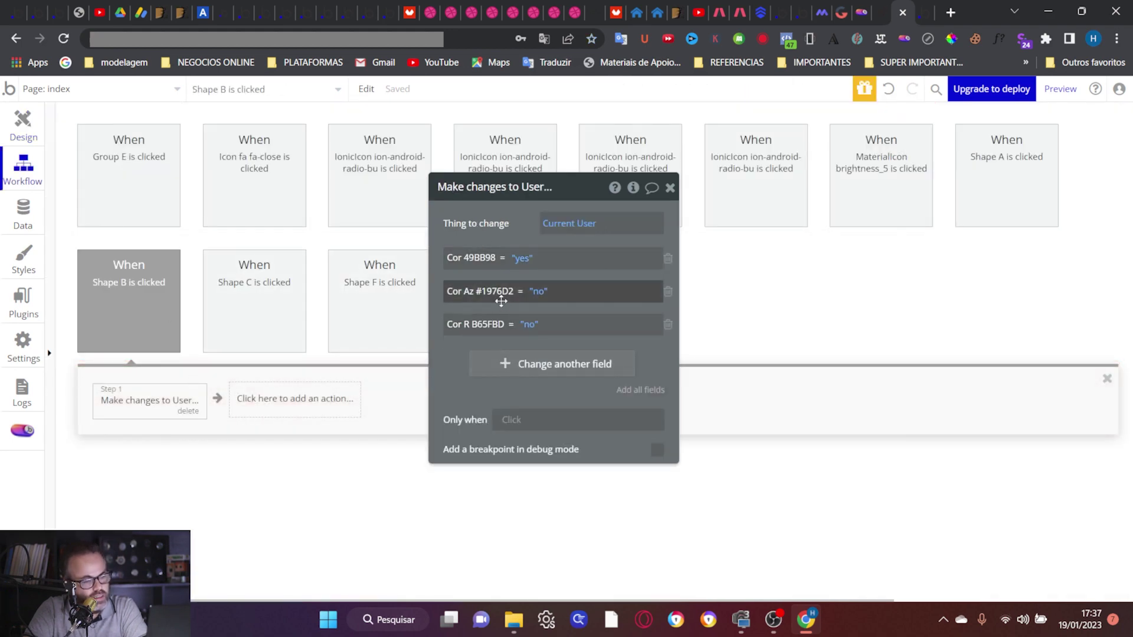
pyautogui.click(511, 372)
pyautogui.click(457, 360)
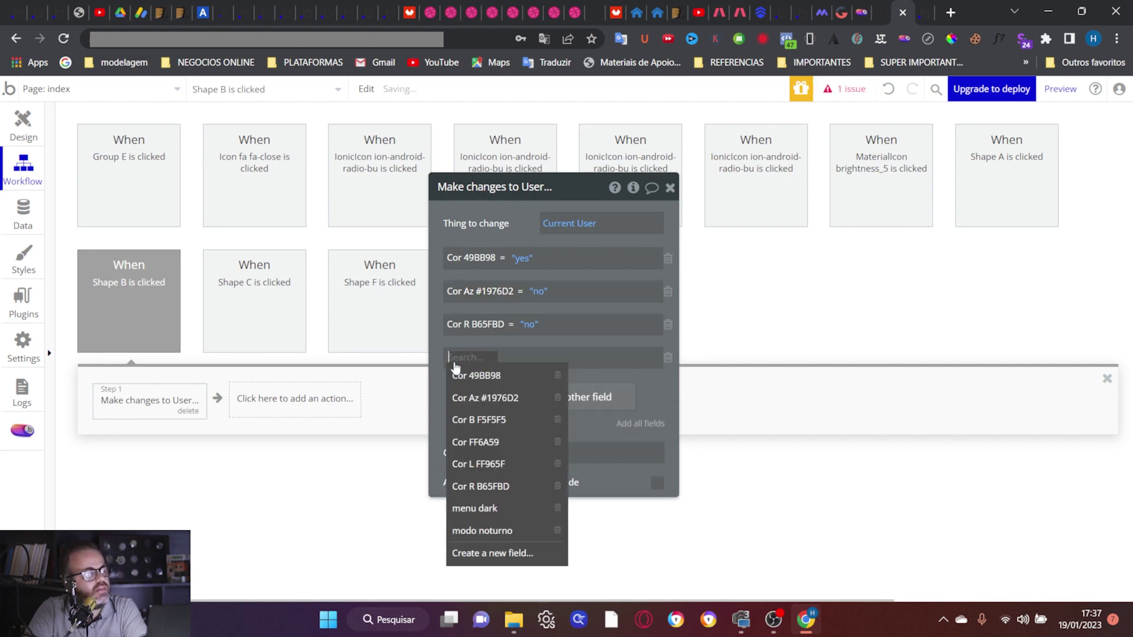
pyautogui.click(504, 442)
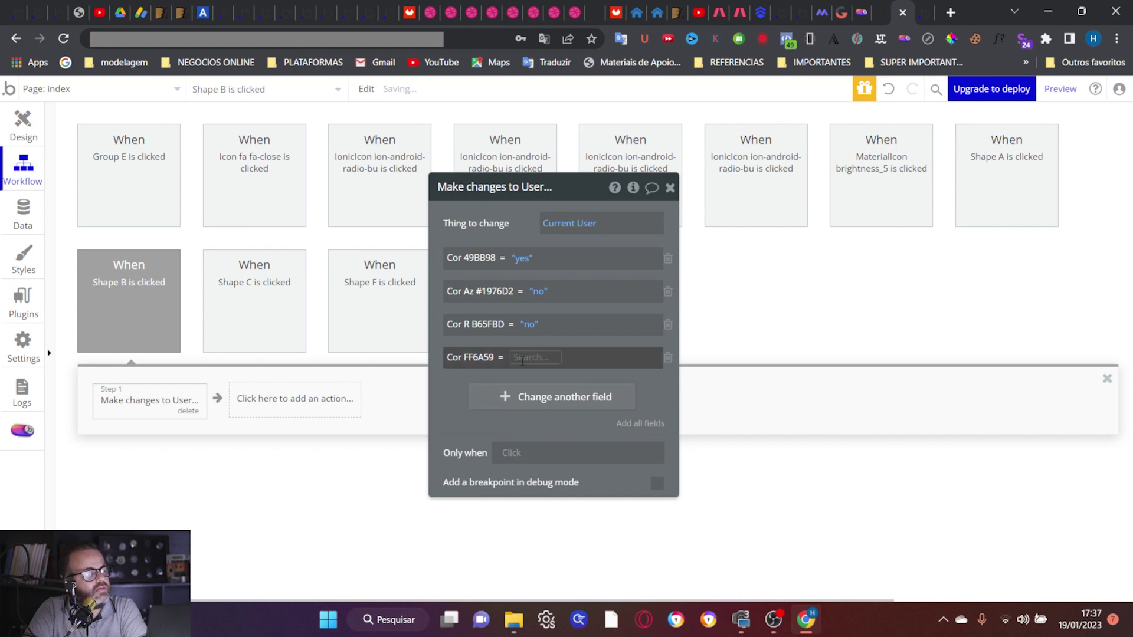
pyautogui.click(534, 411)
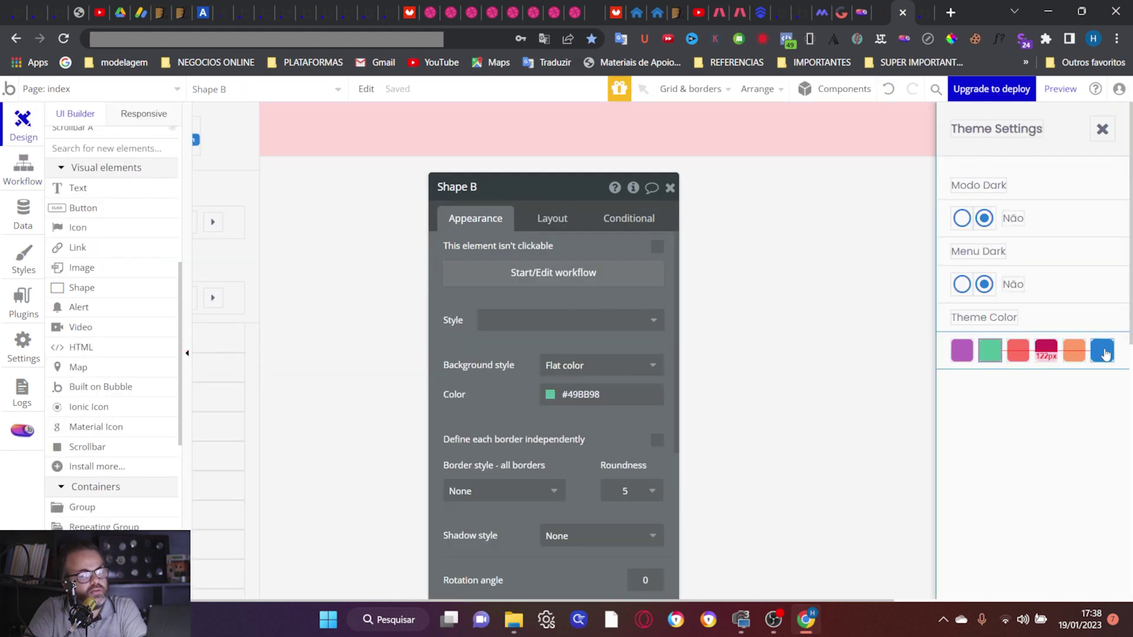
# Step: In the blue swatch's click workflow, add the Cor FF6A59 field to the user change action and set it to "no"
pyautogui.click(1106, 353)
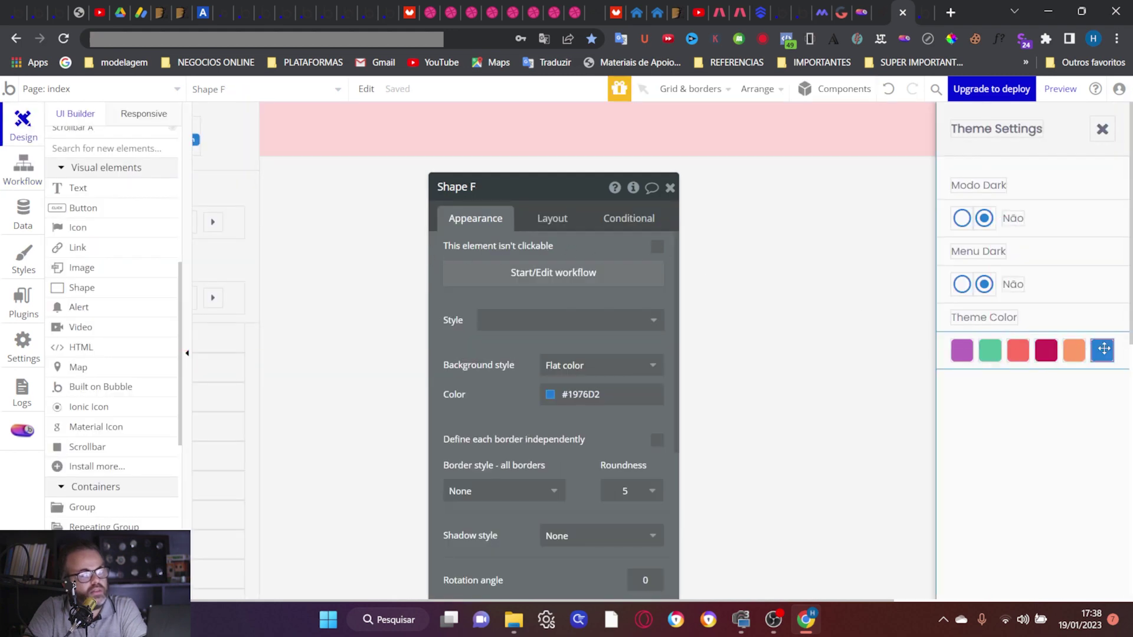
pyautogui.click(559, 274)
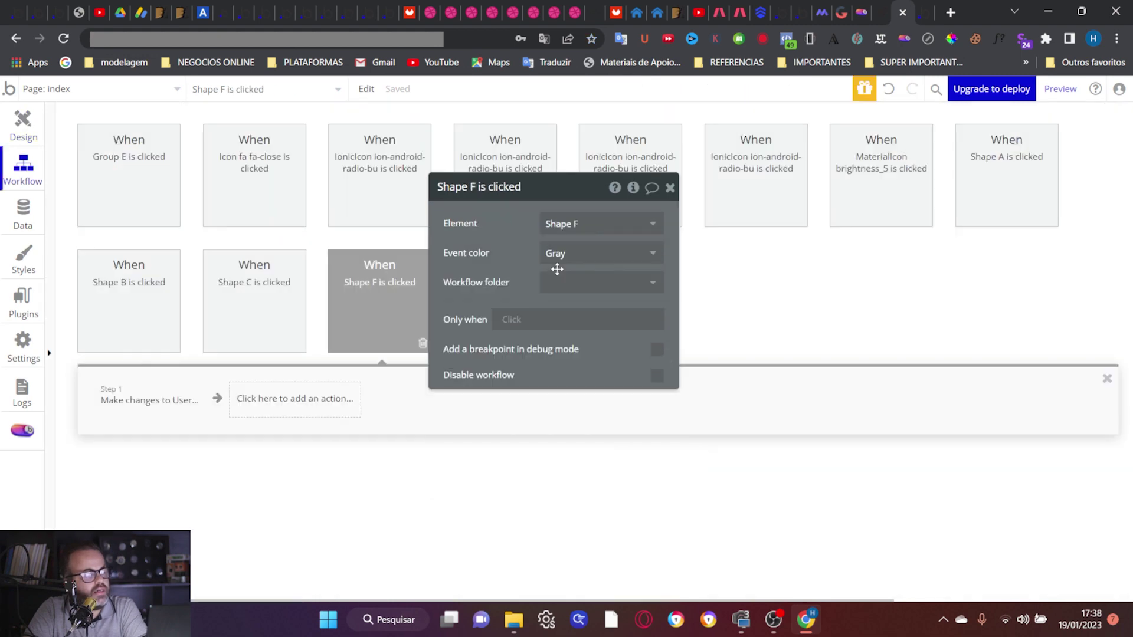
pyautogui.click(145, 402)
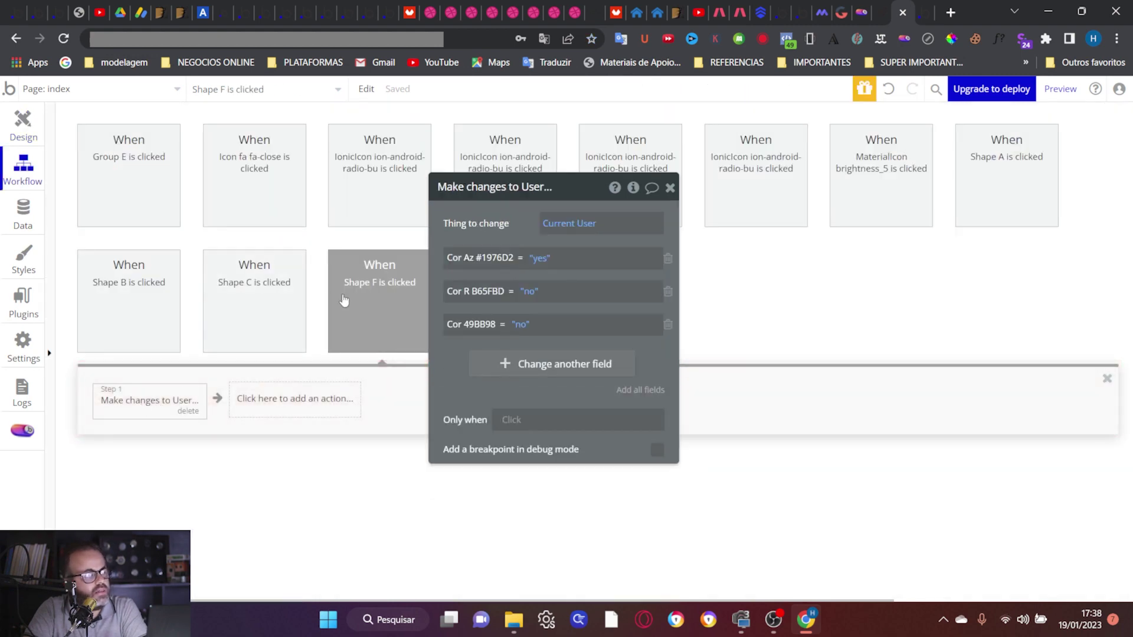
pyautogui.click(508, 366)
pyautogui.click(467, 358)
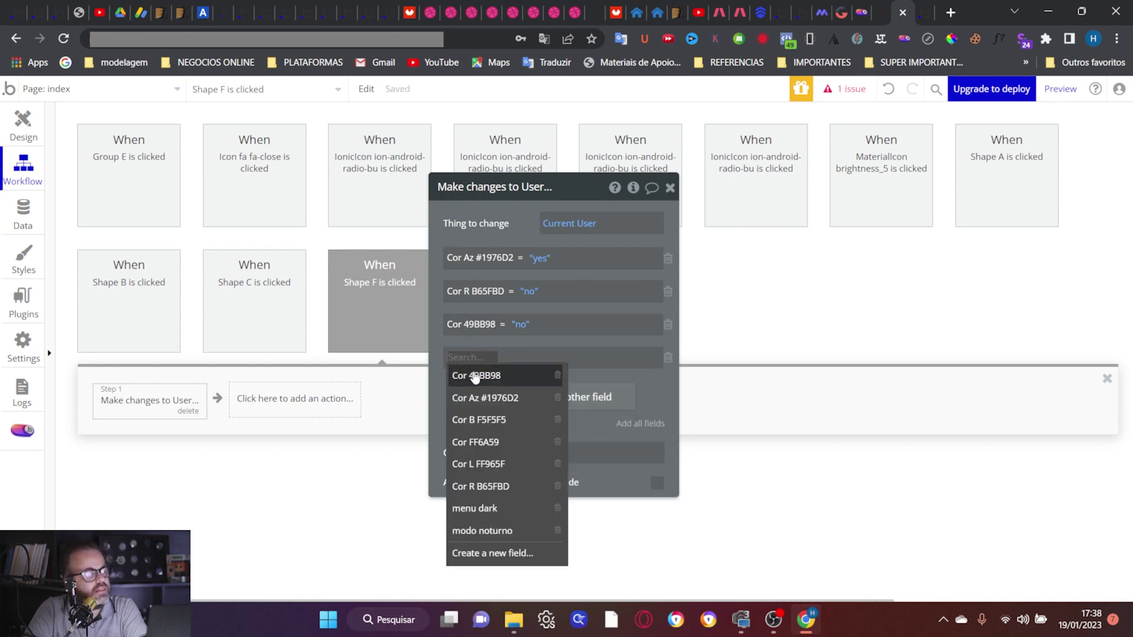
pyautogui.click(512, 442)
pyautogui.click(524, 361)
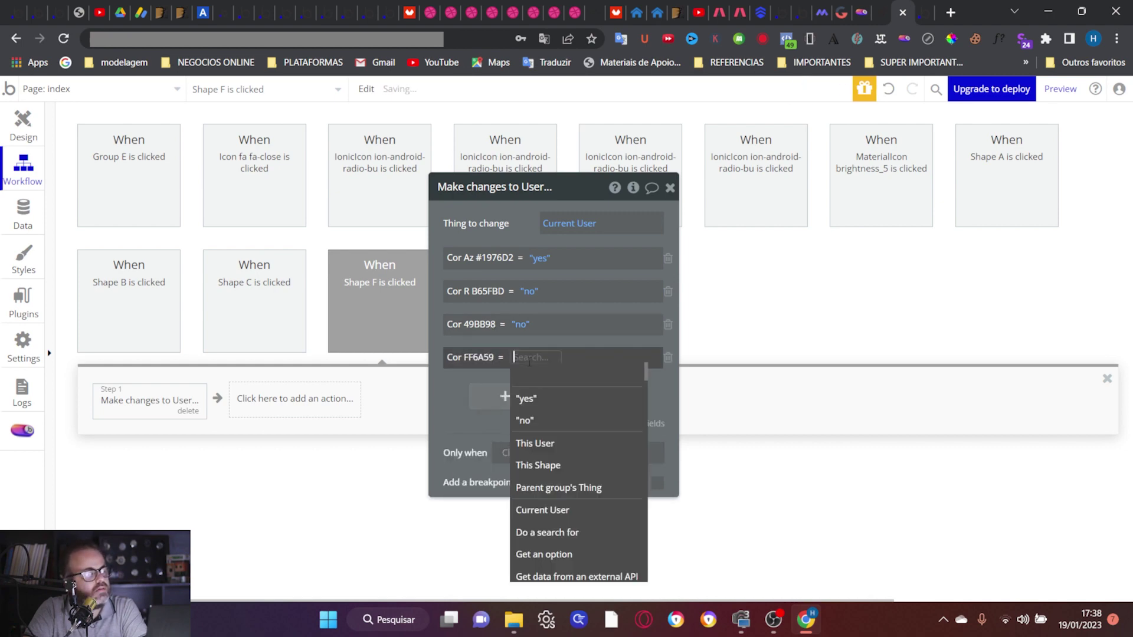
pyautogui.click(537, 417)
pyautogui.click(453, 386)
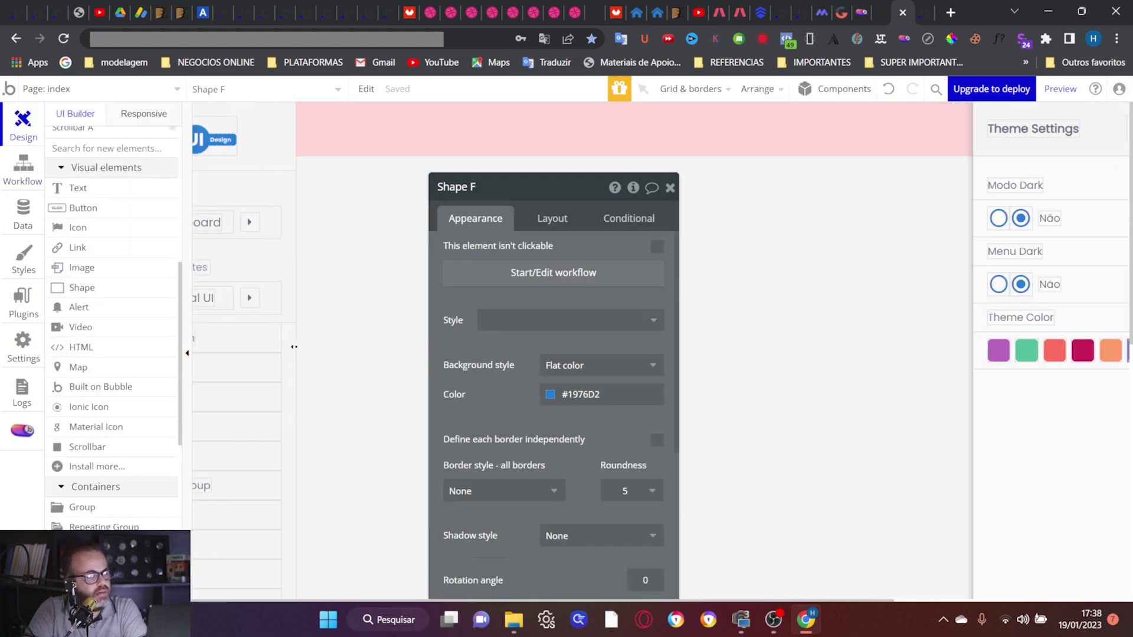
# Step: Add a new condition to the Material UI menu item group, starting with "Group Menu is visible"
pyautogui.click(354, 301)
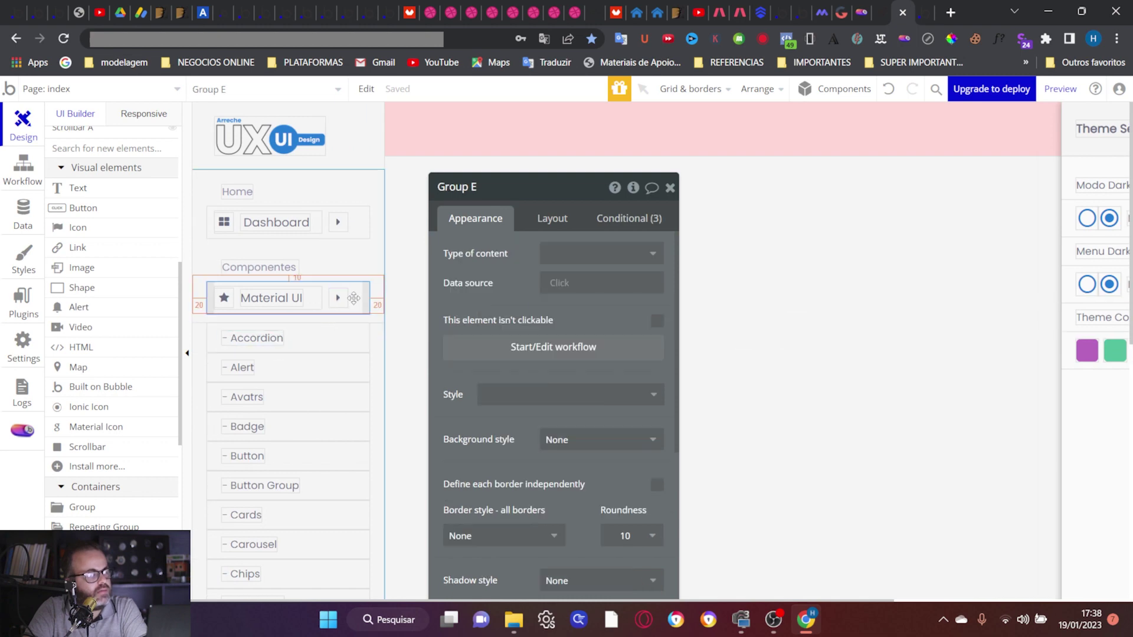
pyautogui.click(614, 220)
pyautogui.moveTo(571, 189); pyautogui.dragTo(561, 132)
pyautogui.scroll(-5, 459, 400)
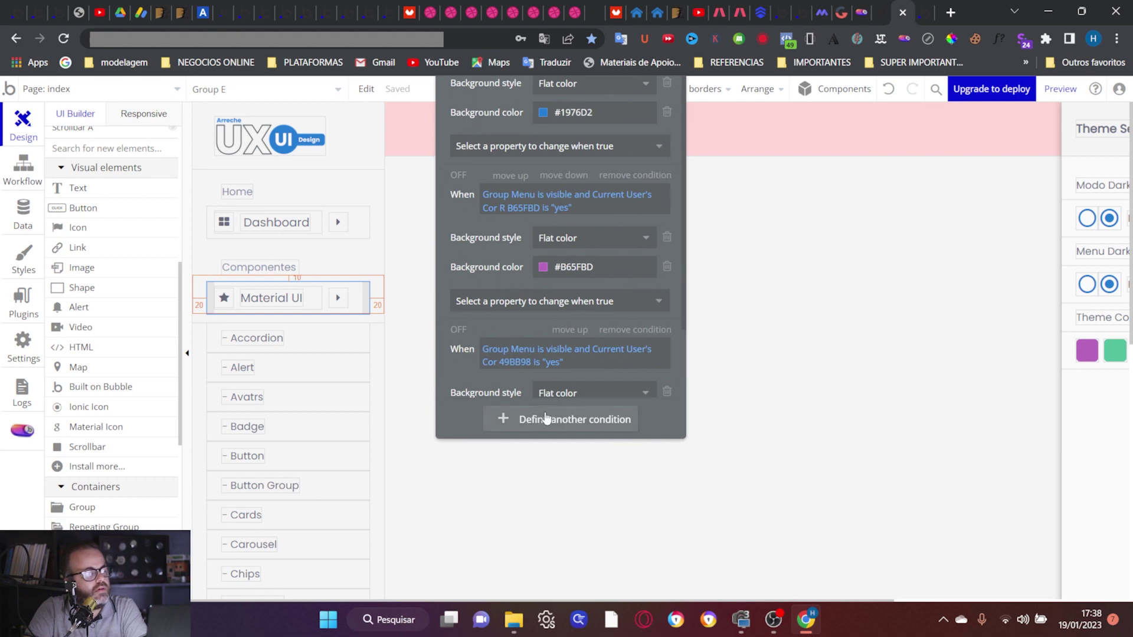
pyautogui.scroll(-1, 479, 364)
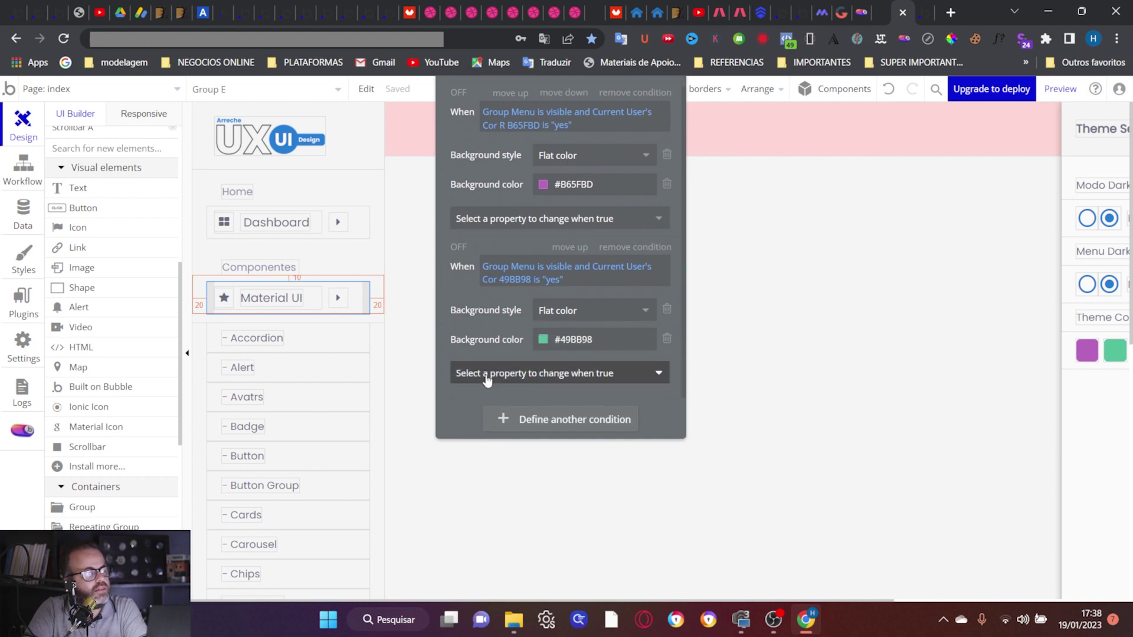
pyautogui.click(507, 420)
pyautogui.click(494, 334)
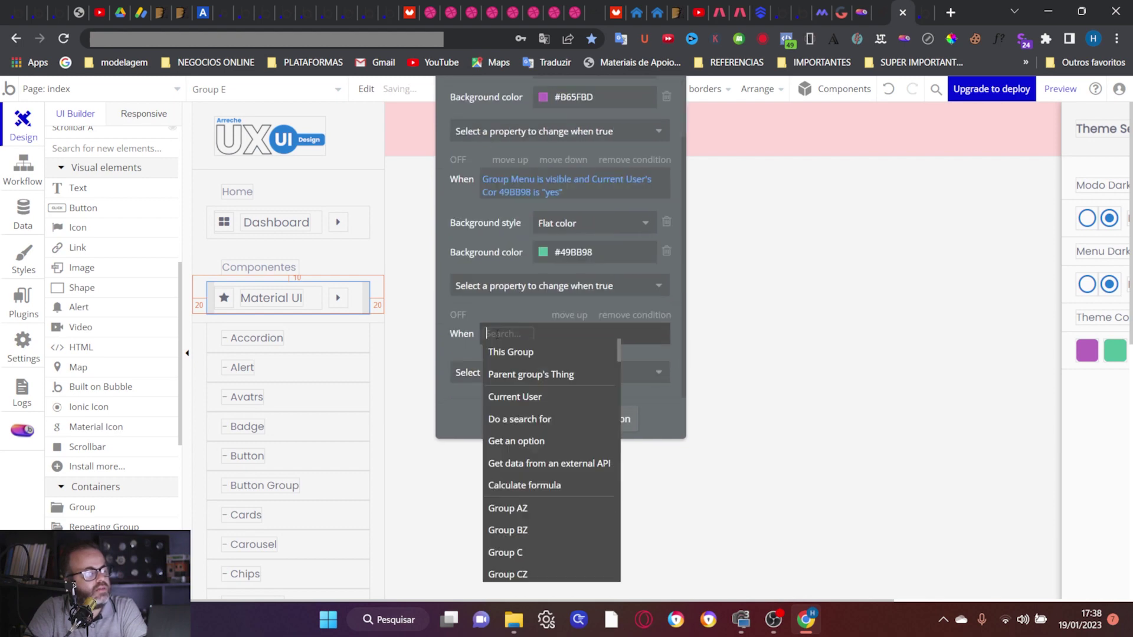
pyautogui.scroll(-7, 540, 456)
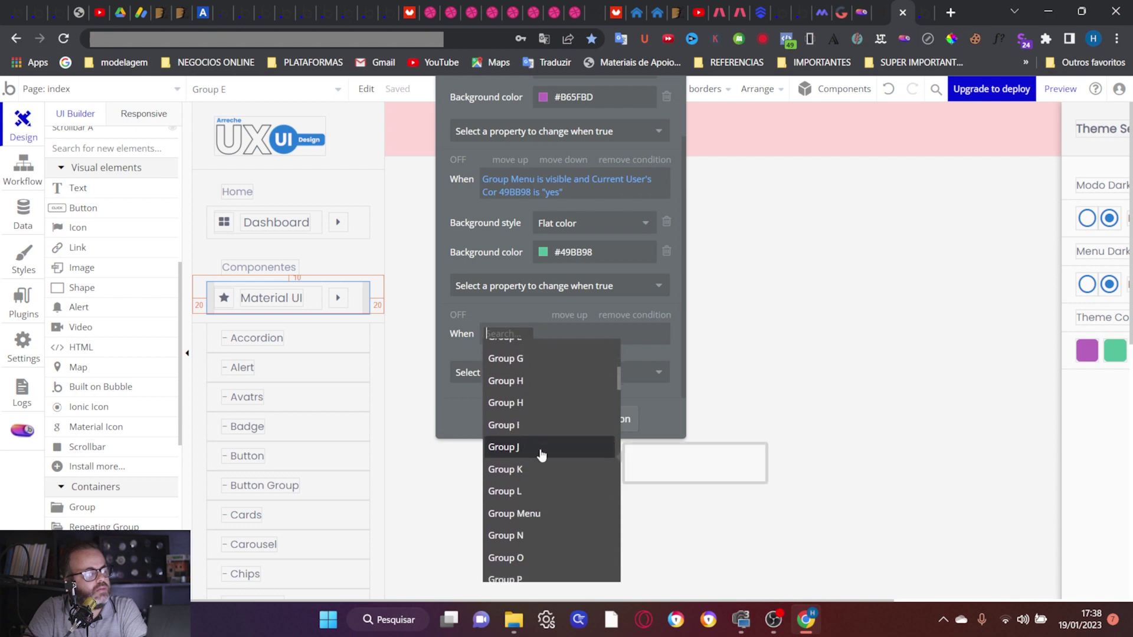
pyautogui.click(541, 455)
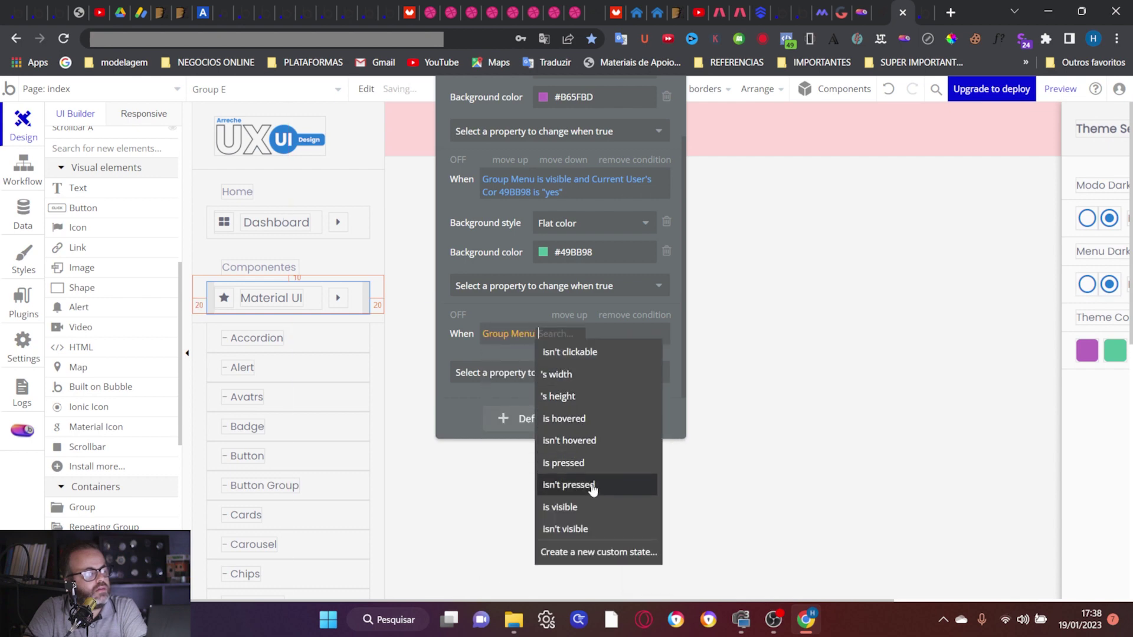
pyautogui.click(594, 507)
# Step: Extend the new condition with "and Current User's Cor FF6A59 is yes"
pyautogui.click(591, 337)
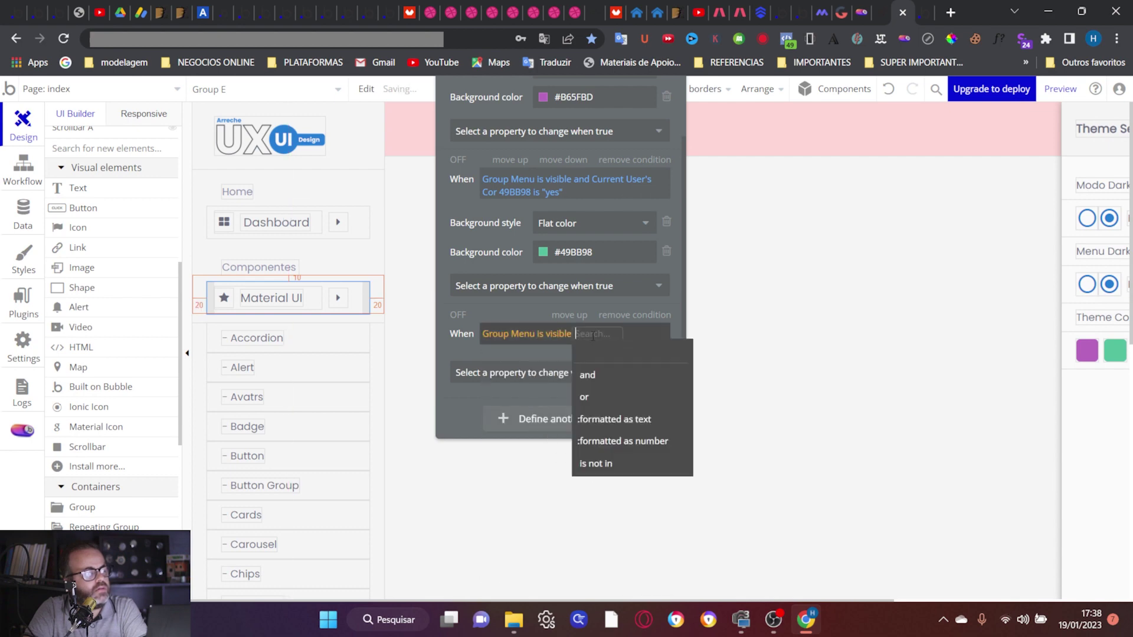
pyautogui.click(599, 375)
pyautogui.click(637, 396)
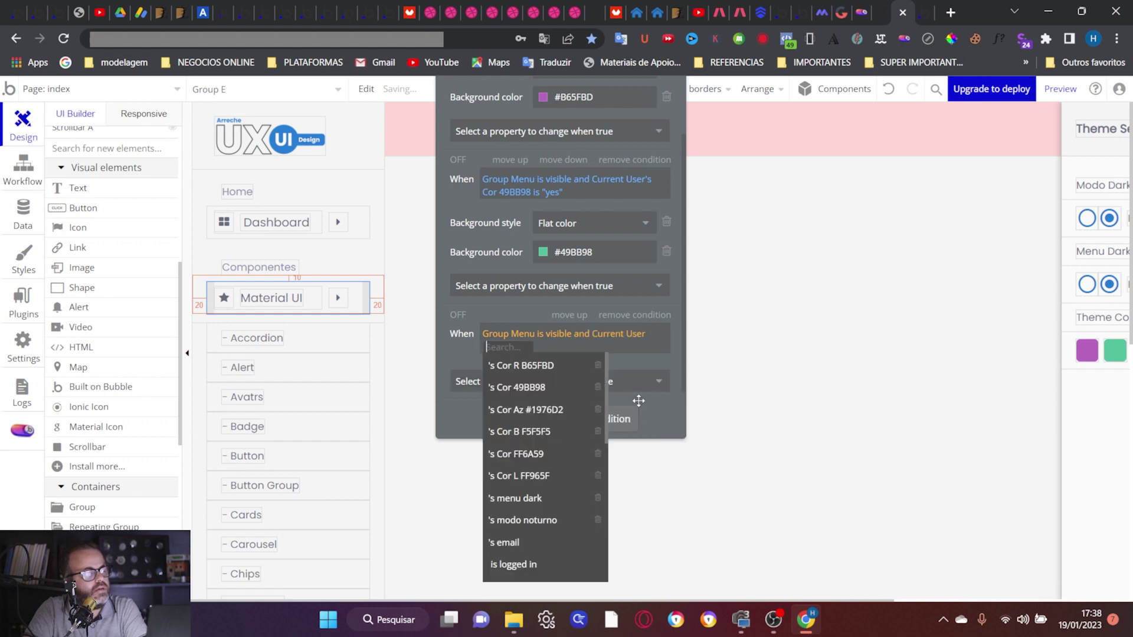
pyautogui.click(520, 454)
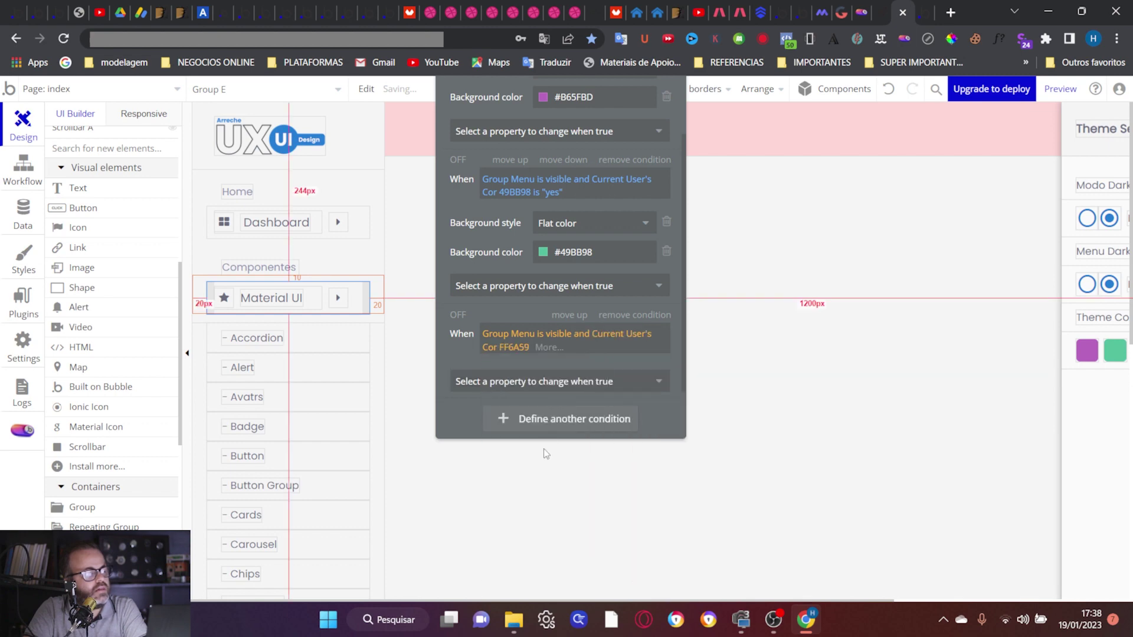
pyautogui.click(550, 351)
pyautogui.click(554, 384)
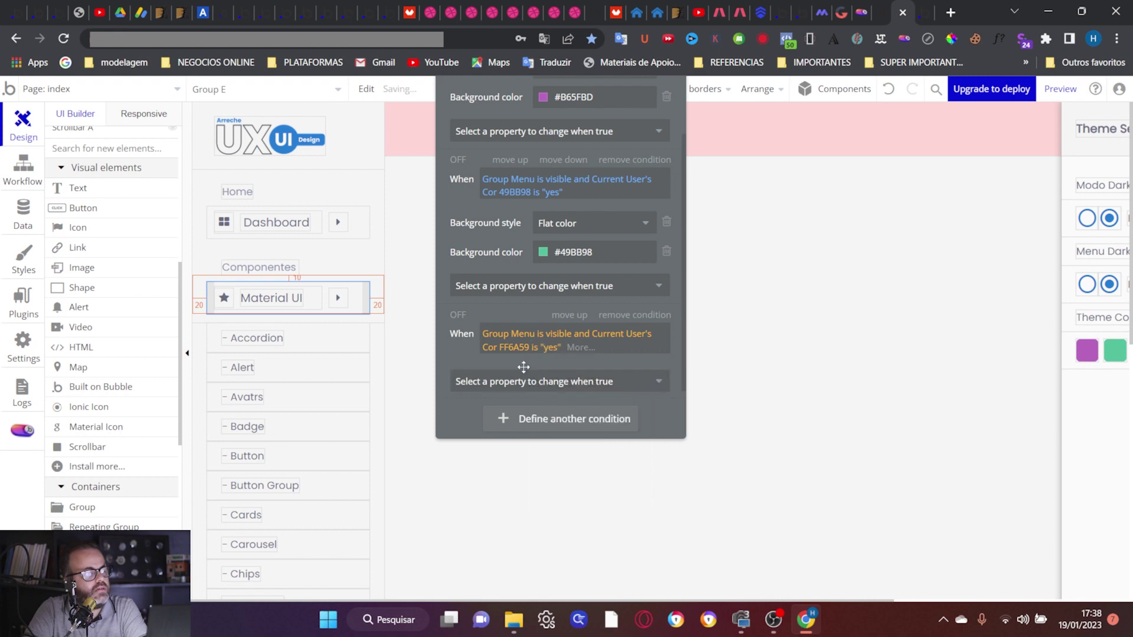
# Step: Make the Cor FF6A59 condition change the Background style to Flat color
pyautogui.click(602, 380)
pyautogui.write('back')
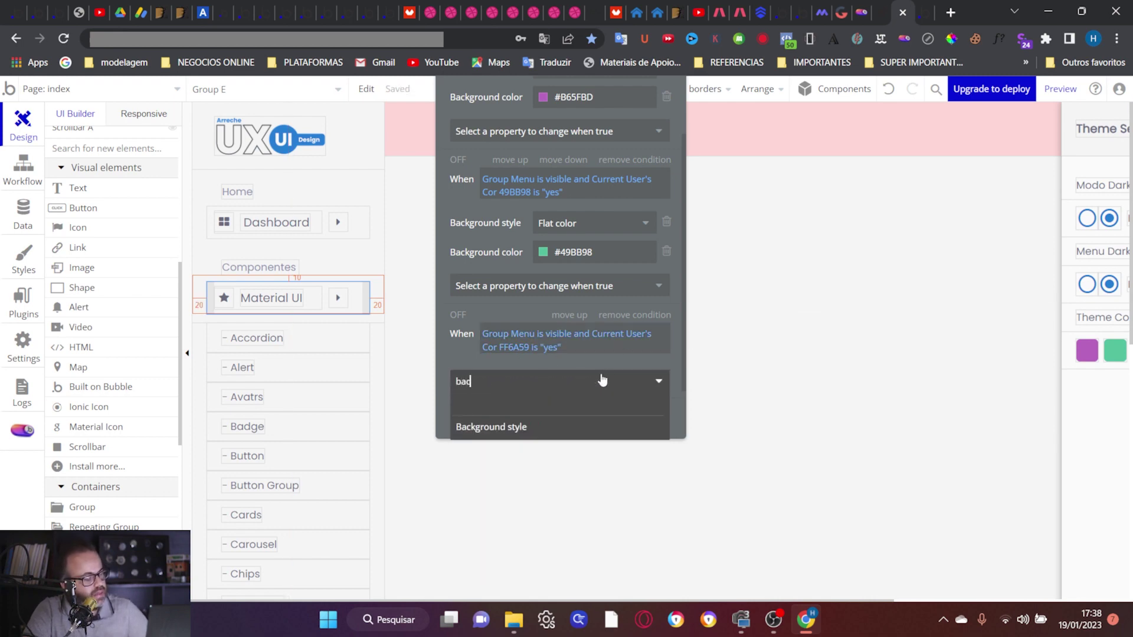
pyautogui.click(577, 428)
pyautogui.click(590, 377)
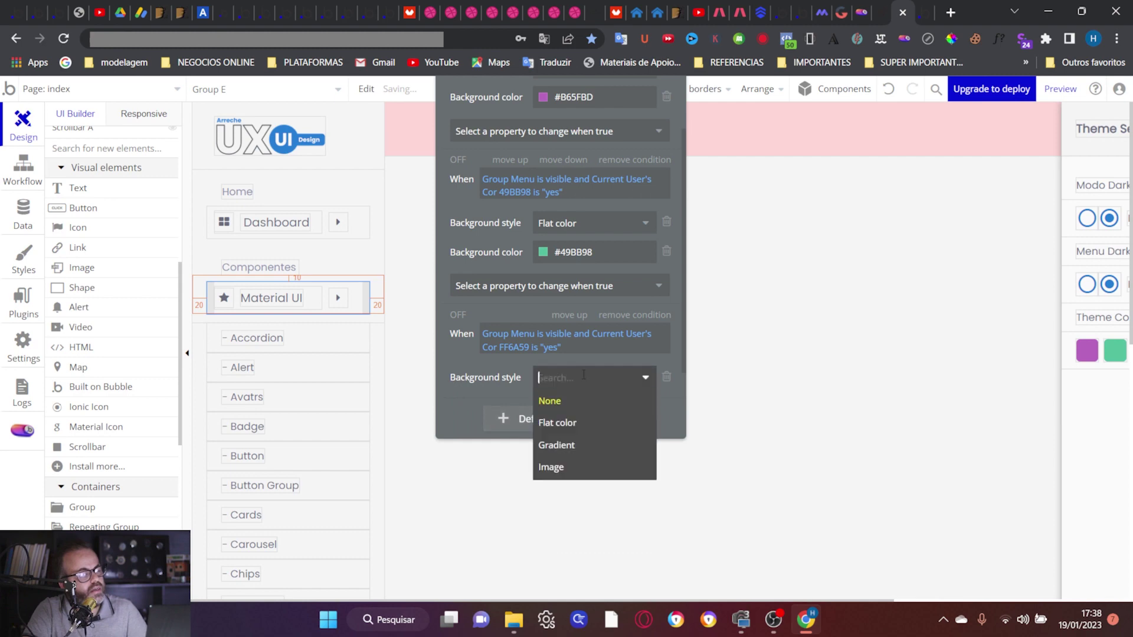
pyautogui.click(582, 422)
pyautogui.click(527, 417)
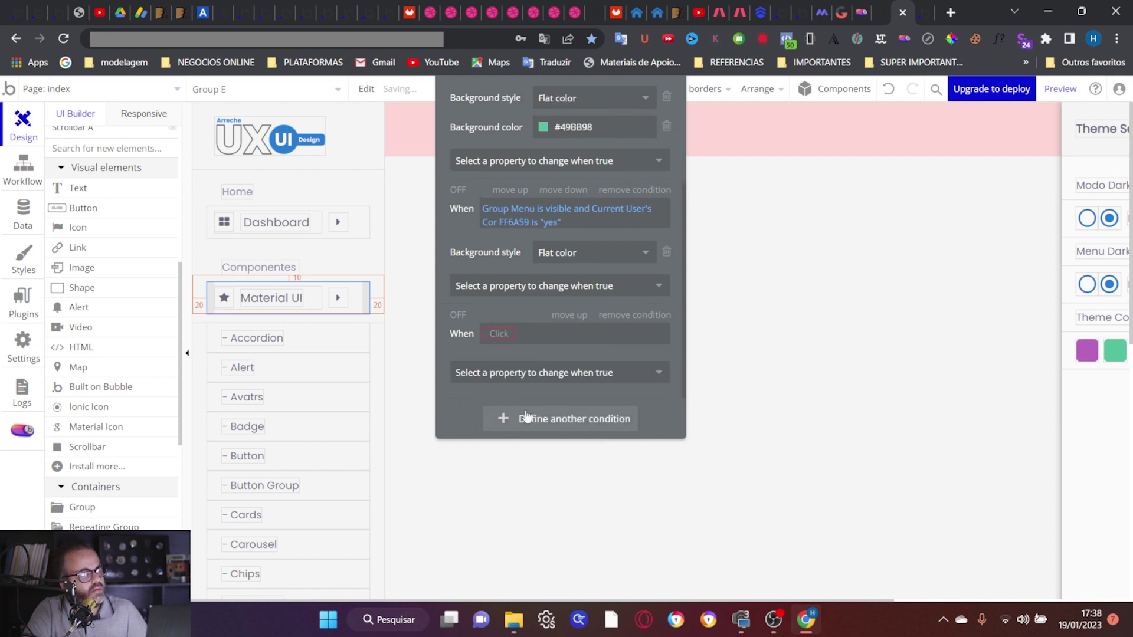
pyautogui.click(635, 314)
# Step: Add the Background color property to the Cor FF6A59 condition and set it to #FF6A59
pyautogui.click(515, 372)
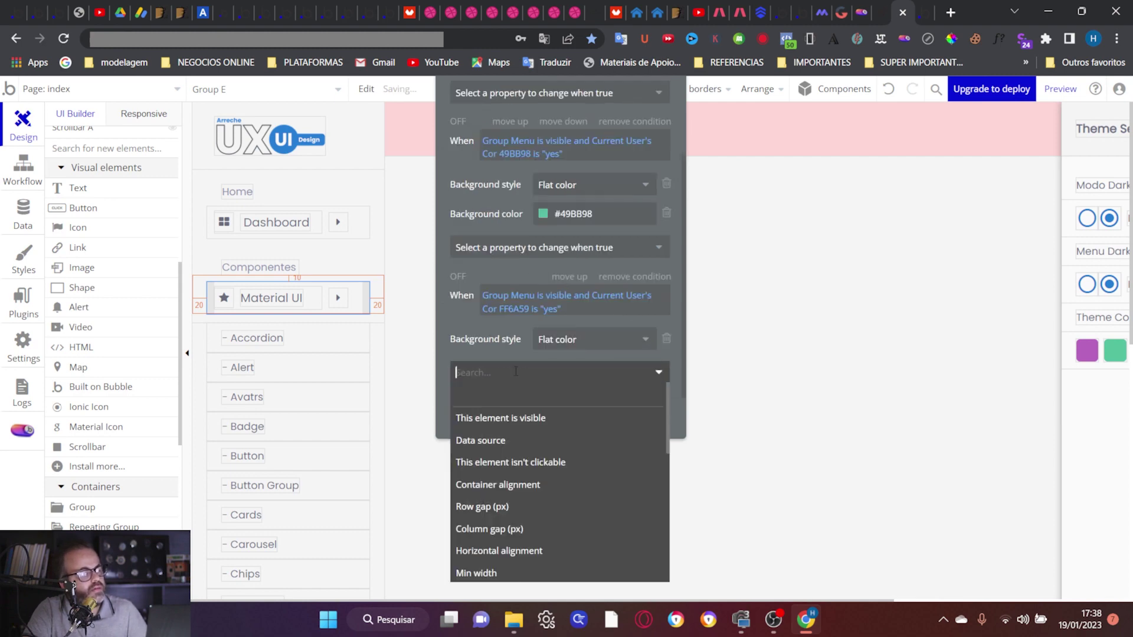
pyautogui.write('ba')
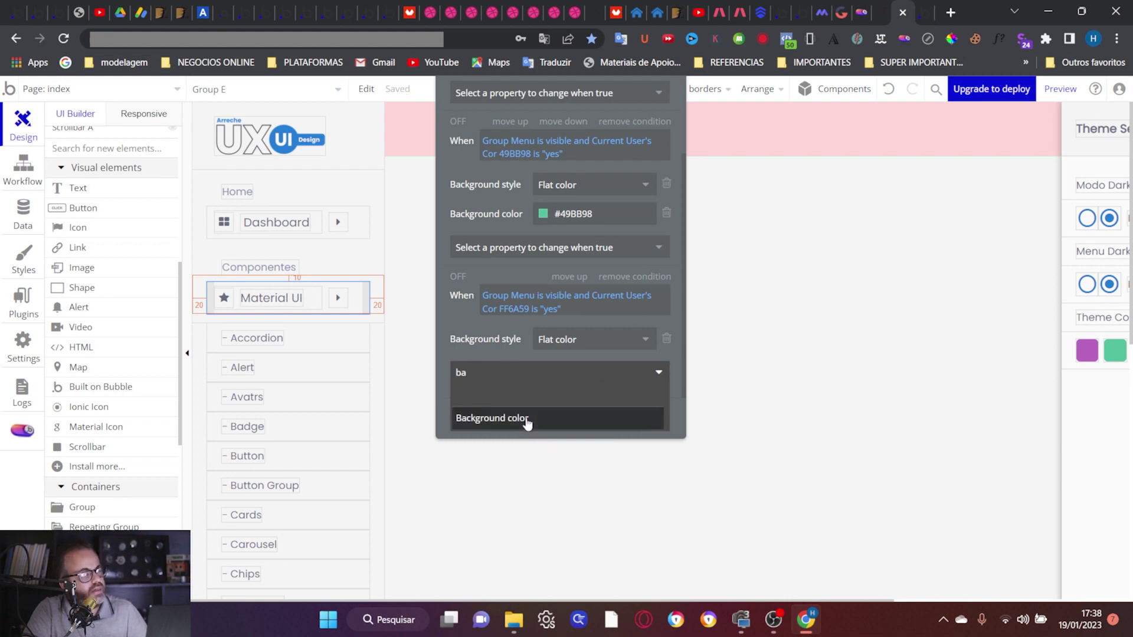
pyautogui.click(526, 420)
pyautogui.click(590, 369)
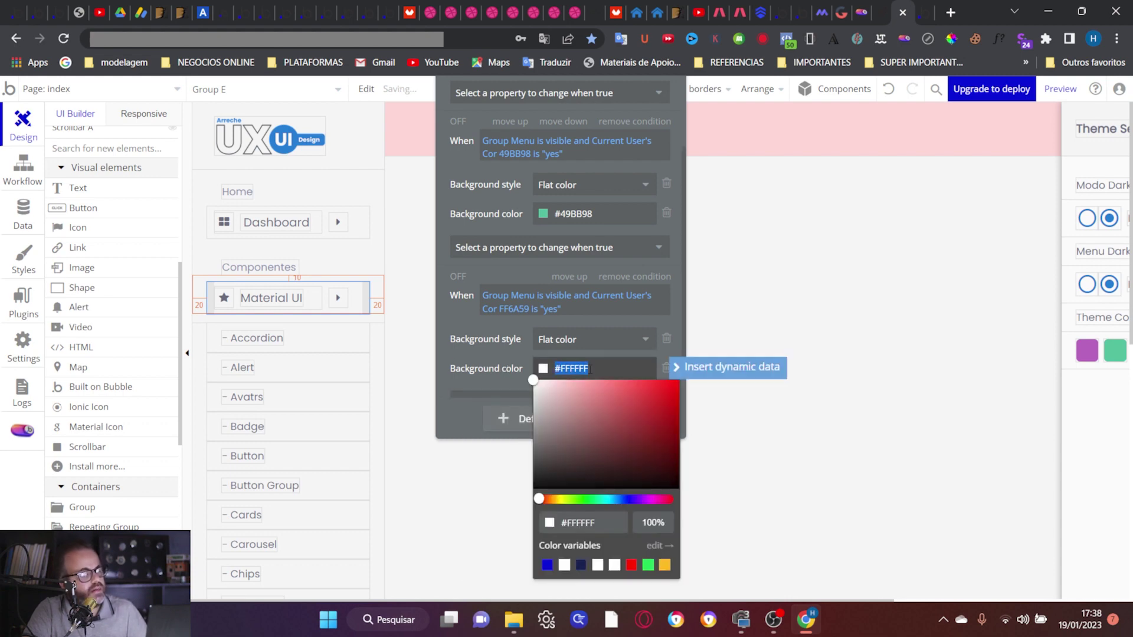
pyautogui.write('#FF6A59')
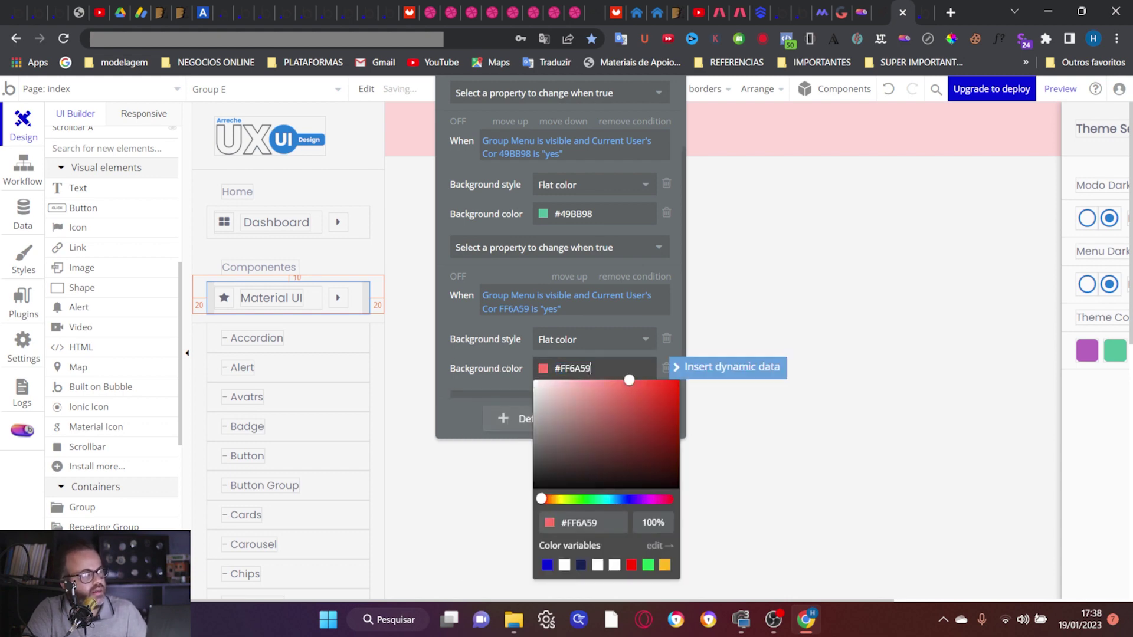
pyautogui.click(505, 359)
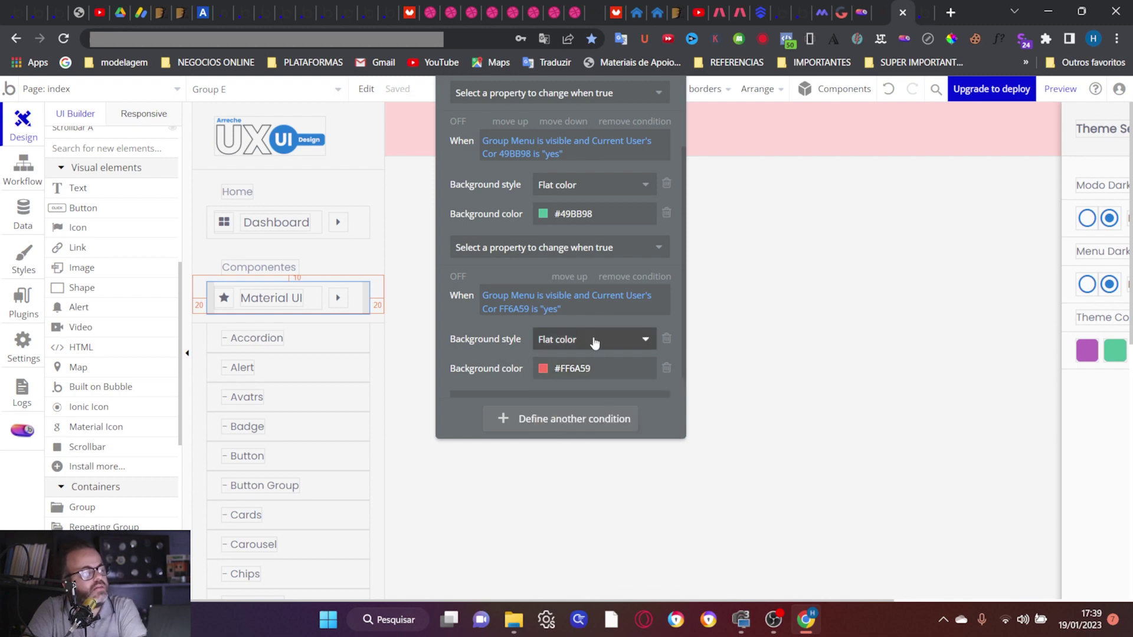
# Step: Preview the page, expand Material UI and test the red, green, purple and blue swatches in Theme Settings
pyautogui.click(1056, 97)
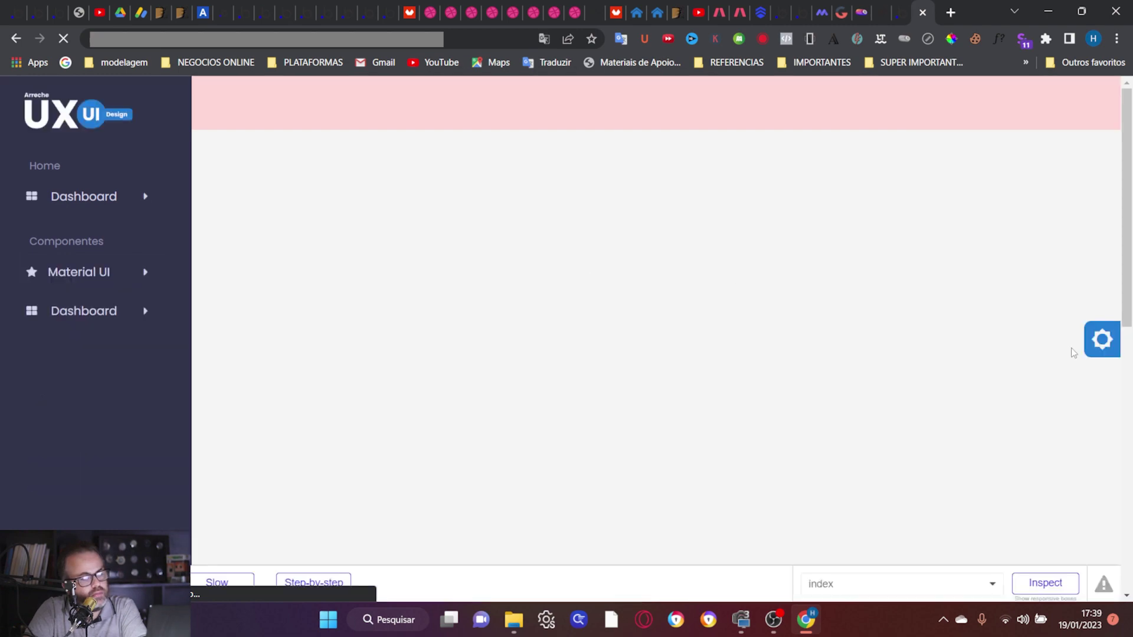
pyautogui.click(81, 279)
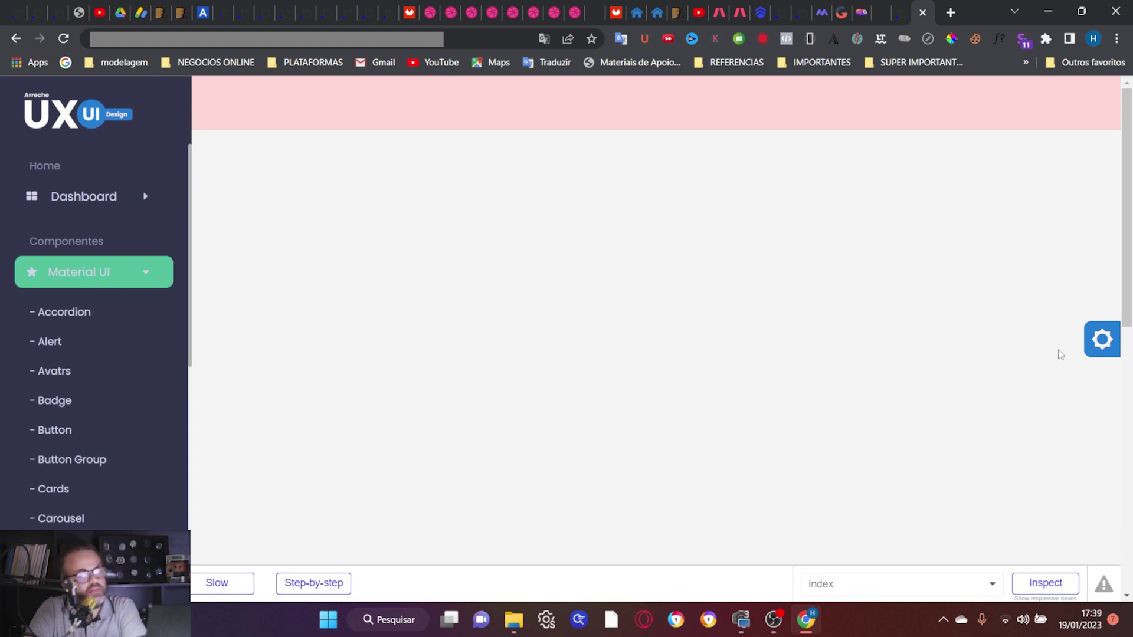
pyautogui.click(1101, 339)
pyautogui.click(1010, 328)
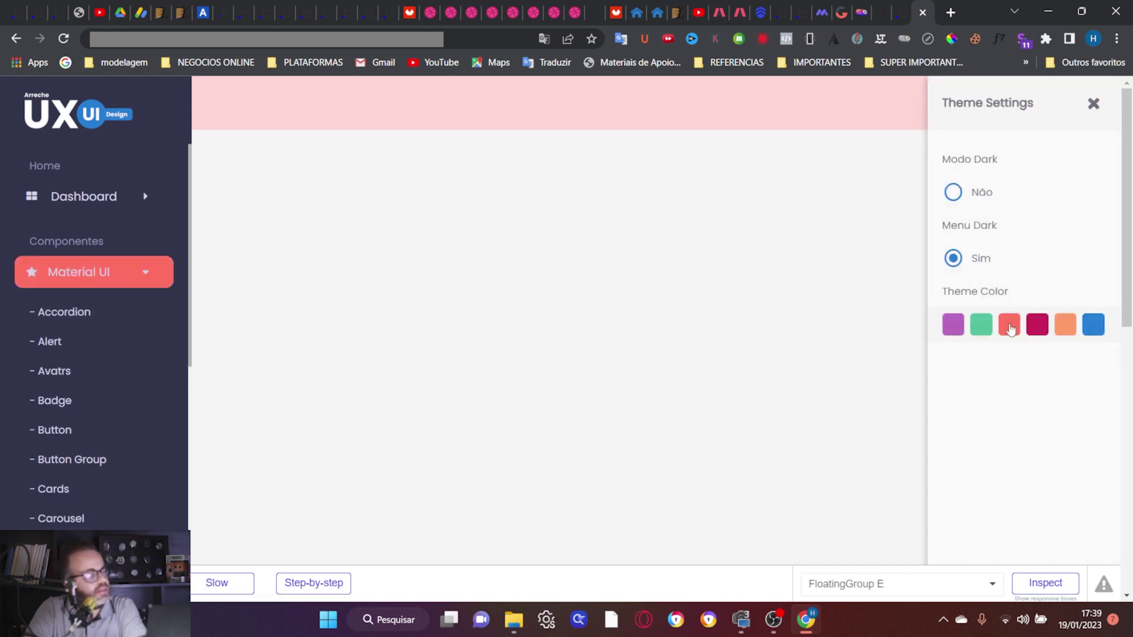
pyautogui.click(979, 329)
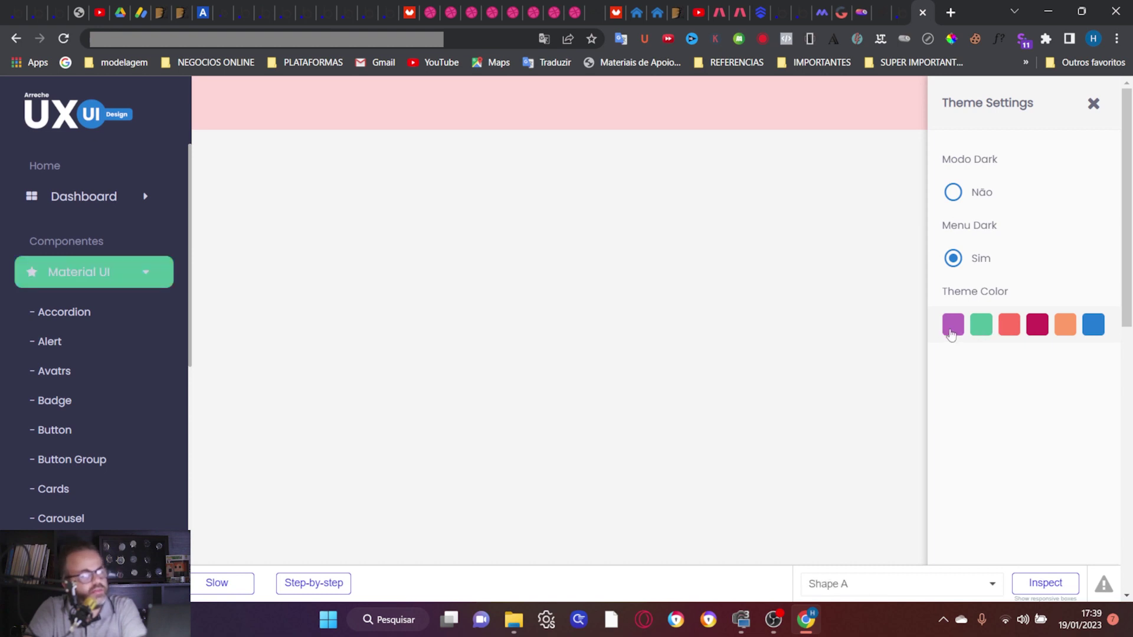
pyautogui.click(951, 333)
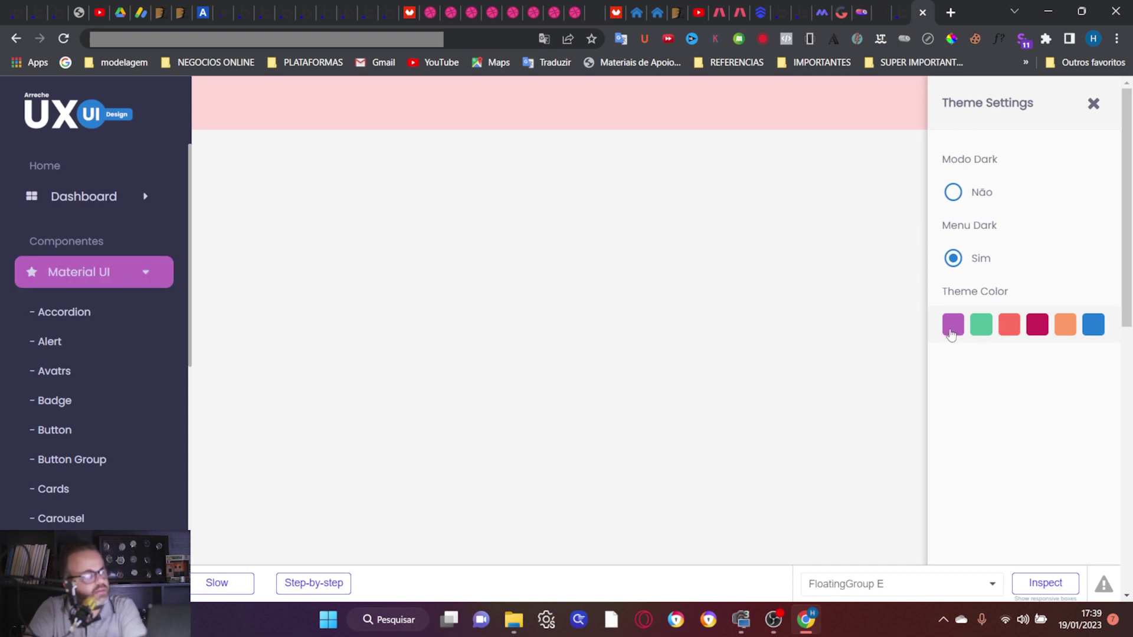
pyautogui.click(1093, 330)
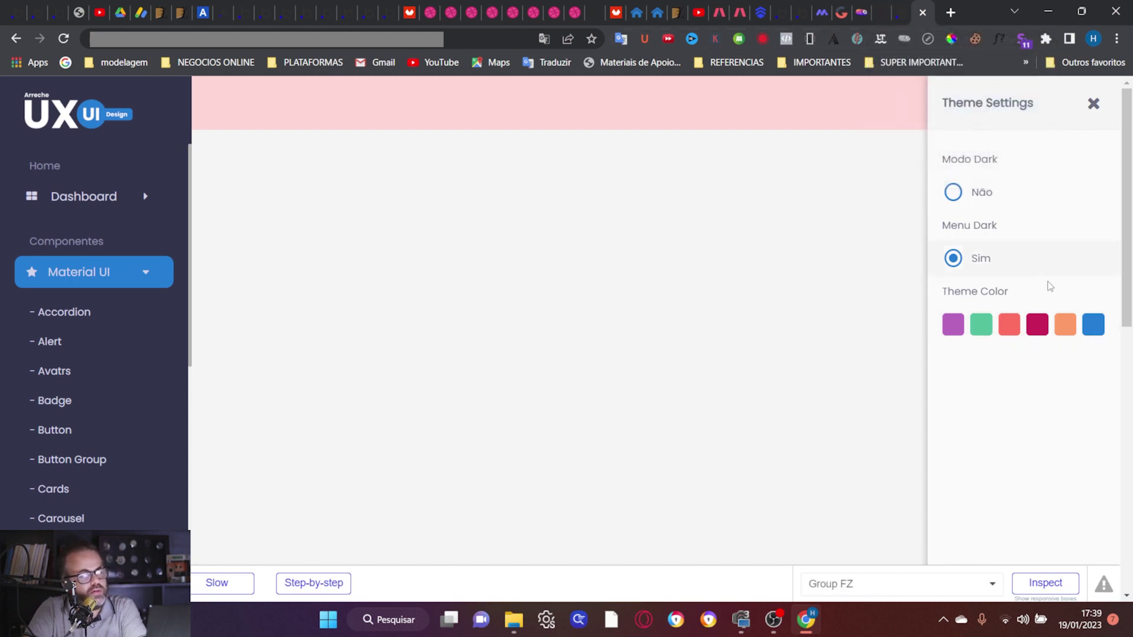
# Step: Back in the editor, check the color code of the crimson swatch under Theme Color
pyautogui.click(890, 12)
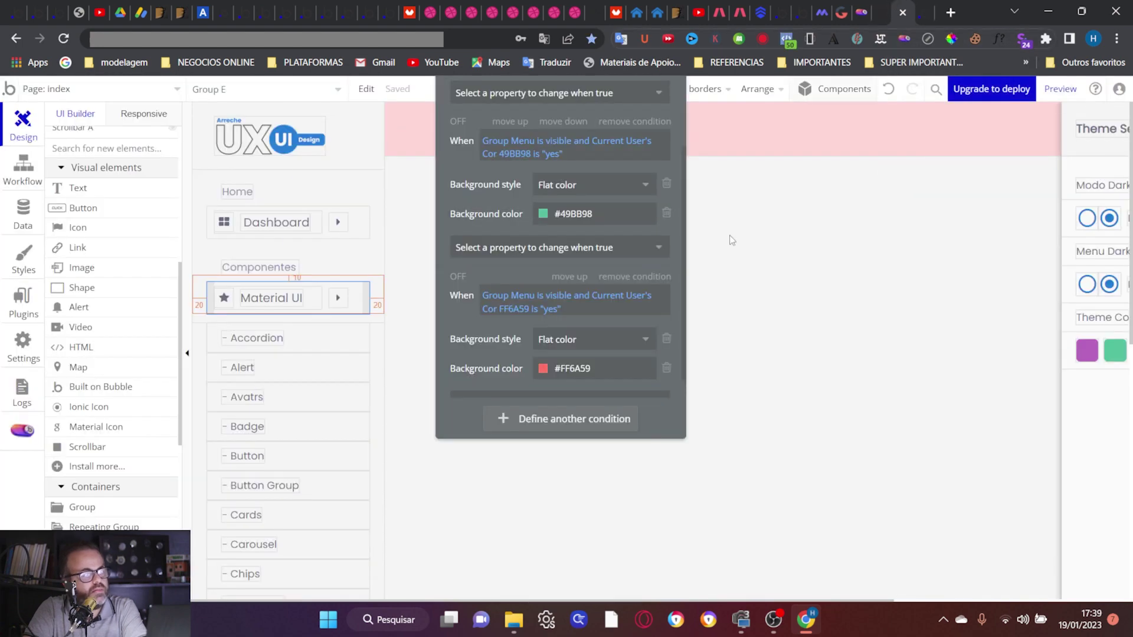
pyautogui.hscroll(2, 549, 336)
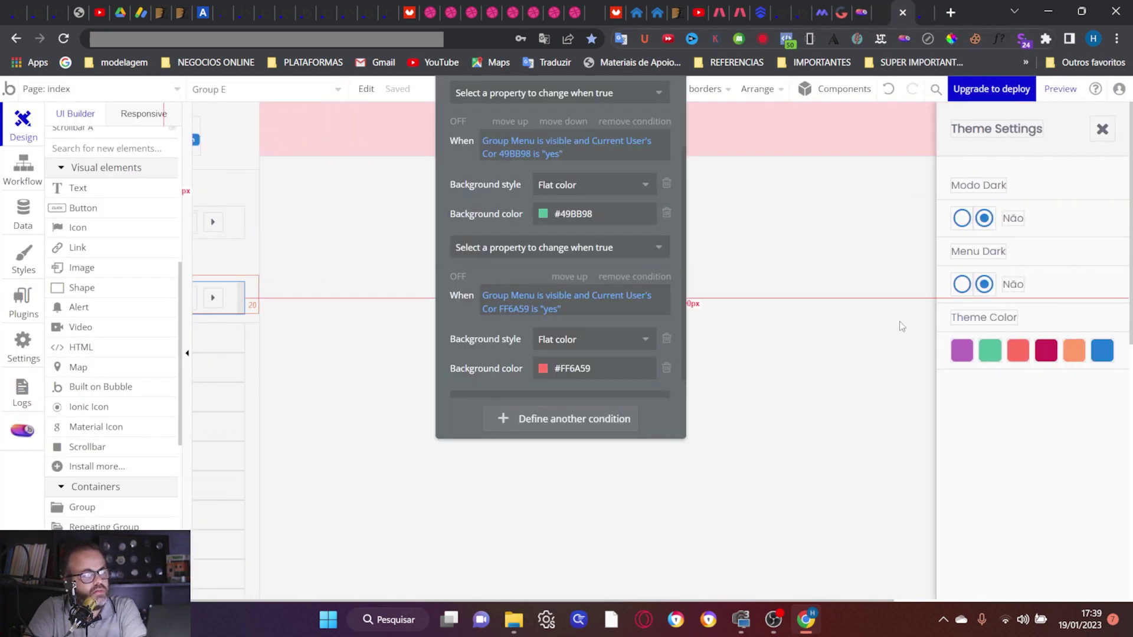
pyautogui.click(1038, 351)
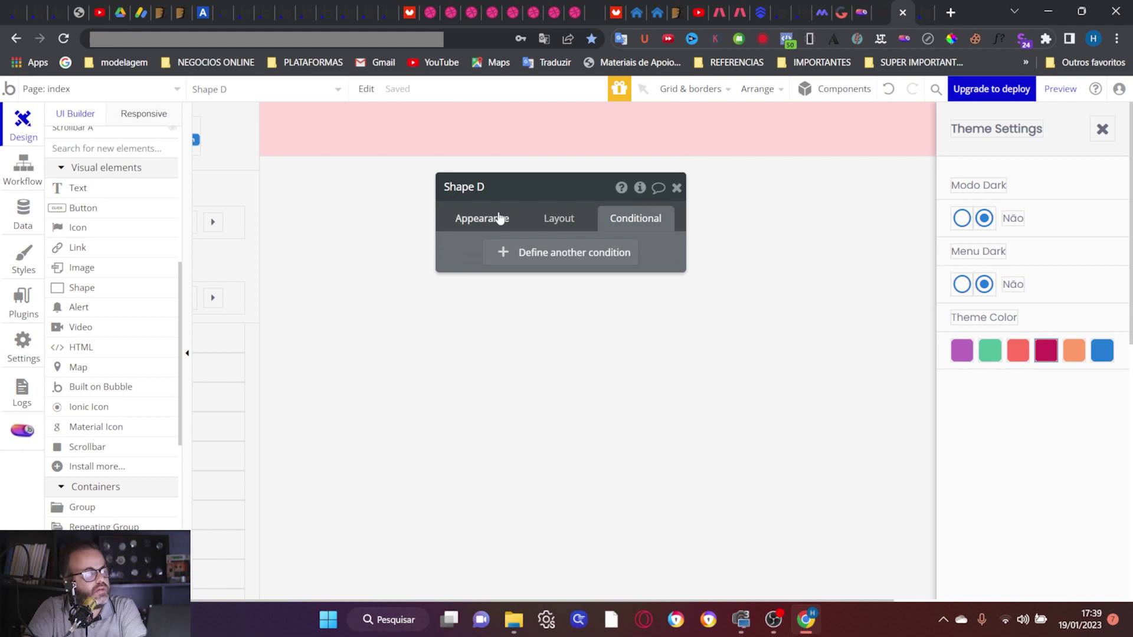
pyautogui.click(499, 219)
pyautogui.doubleClick(587, 394)
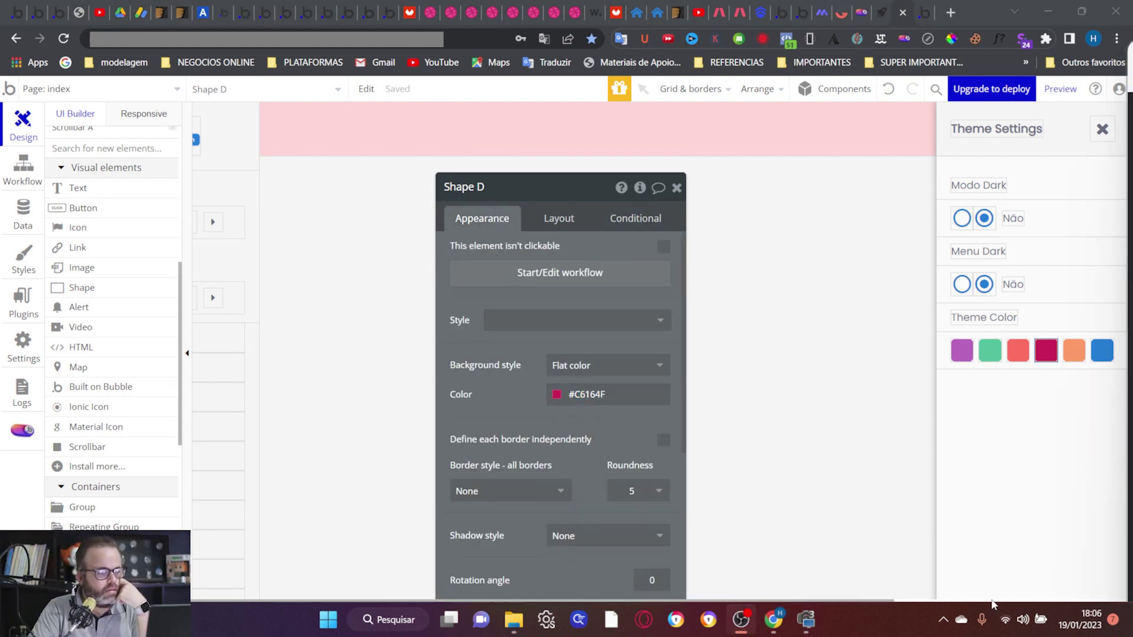
pyautogui.click(607, 395)
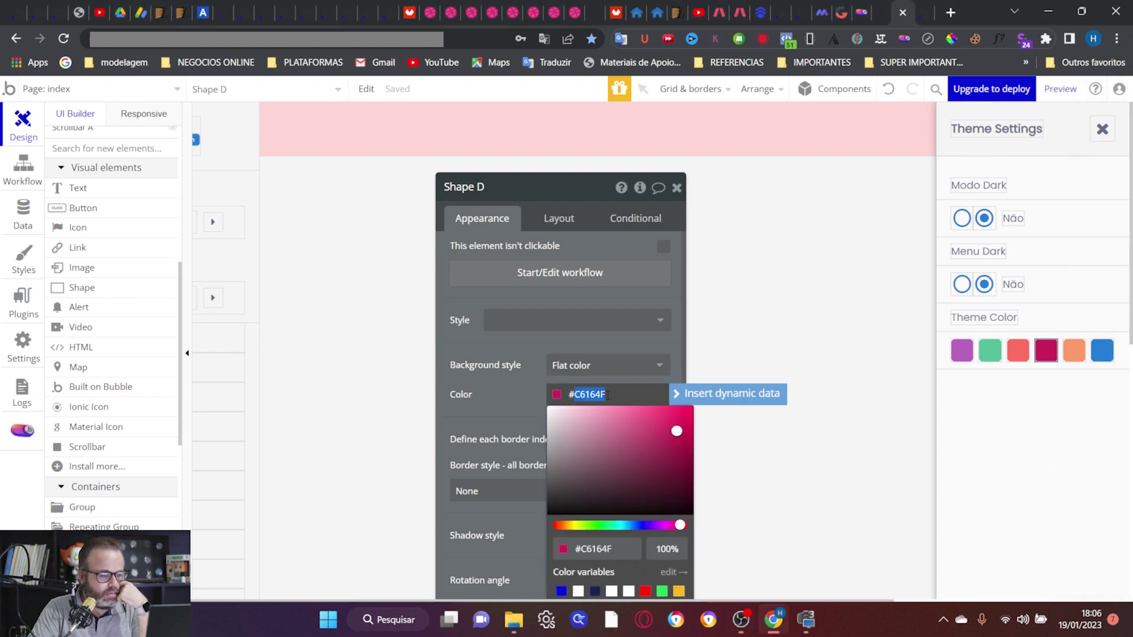
pyautogui.click(496, 394)
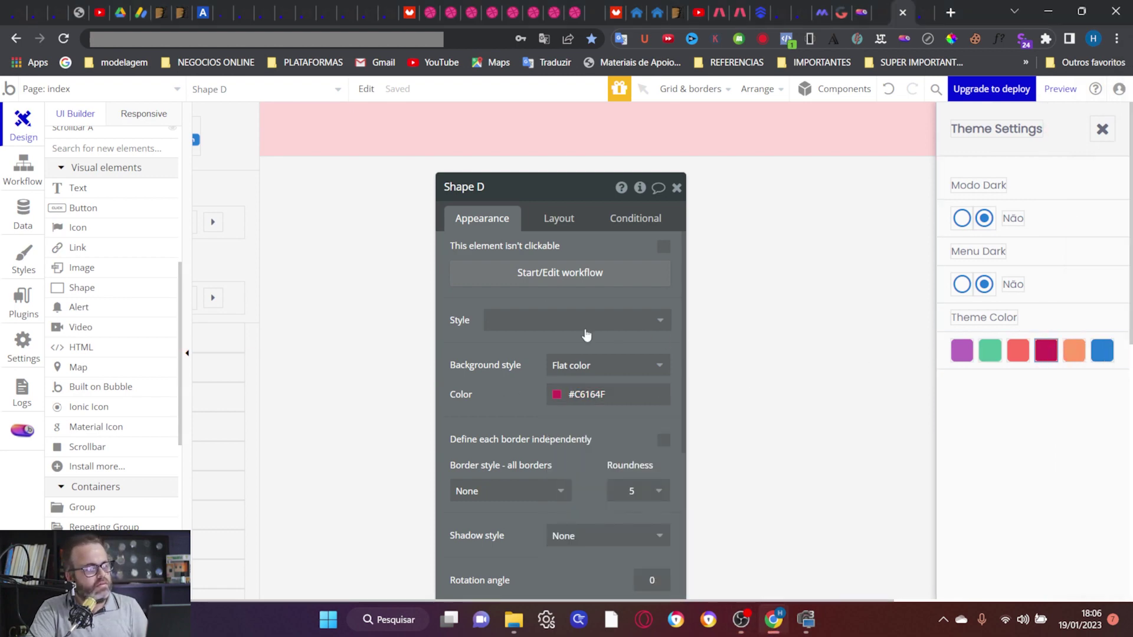
# Step: Create a click workflow for the crimson swatch Shape D with a Make changes to thing action targeting Current User
pyautogui.click(536, 283)
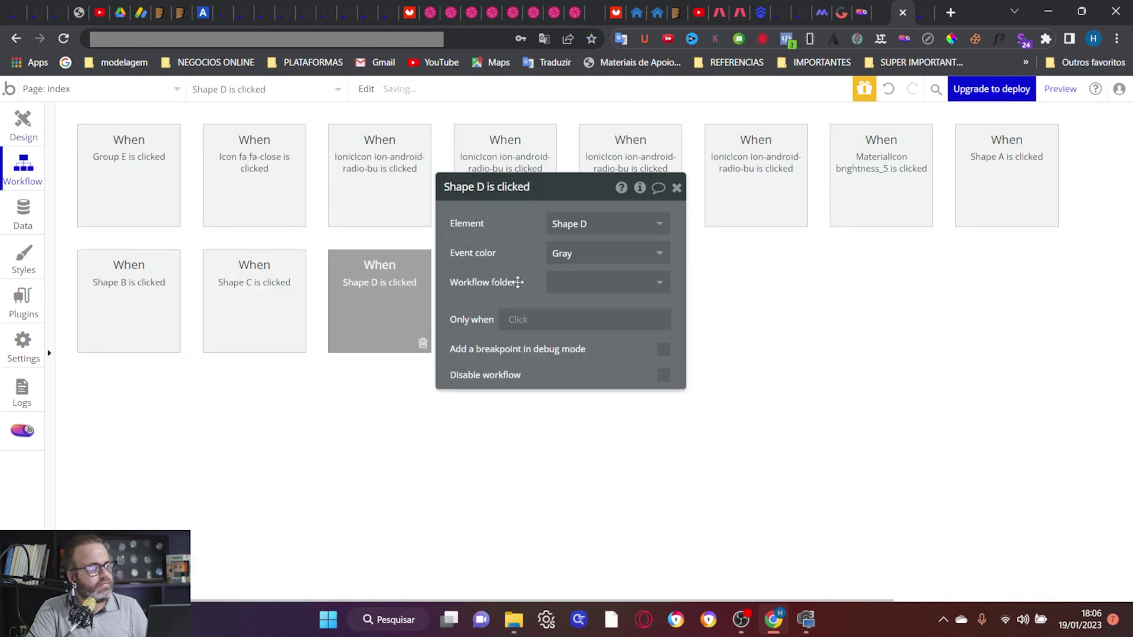
pyautogui.click(166, 399)
pyautogui.moveTo(172, 485)
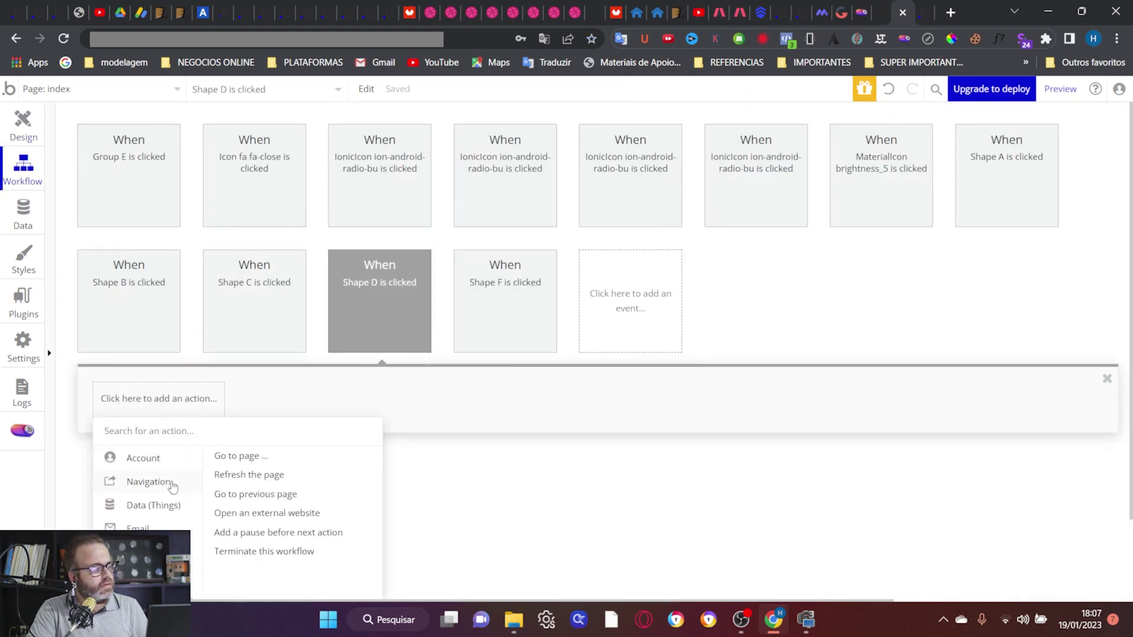
pyautogui.moveTo(169, 516)
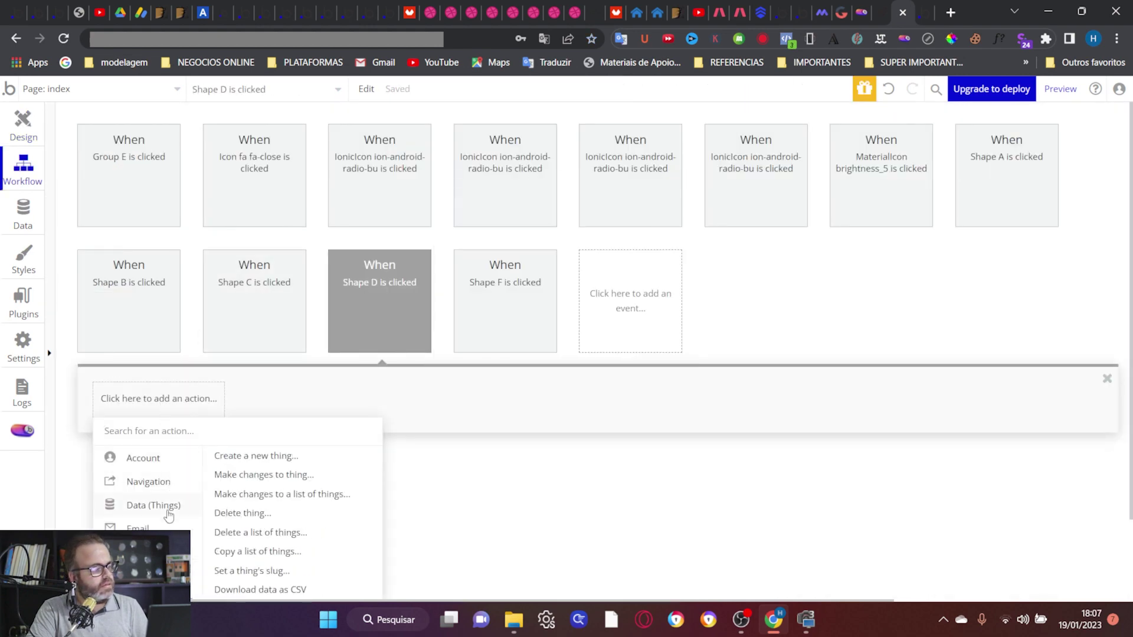
pyautogui.click(262, 476)
pyautogui.click(552, 226)
pyautogui.click(573, 244)
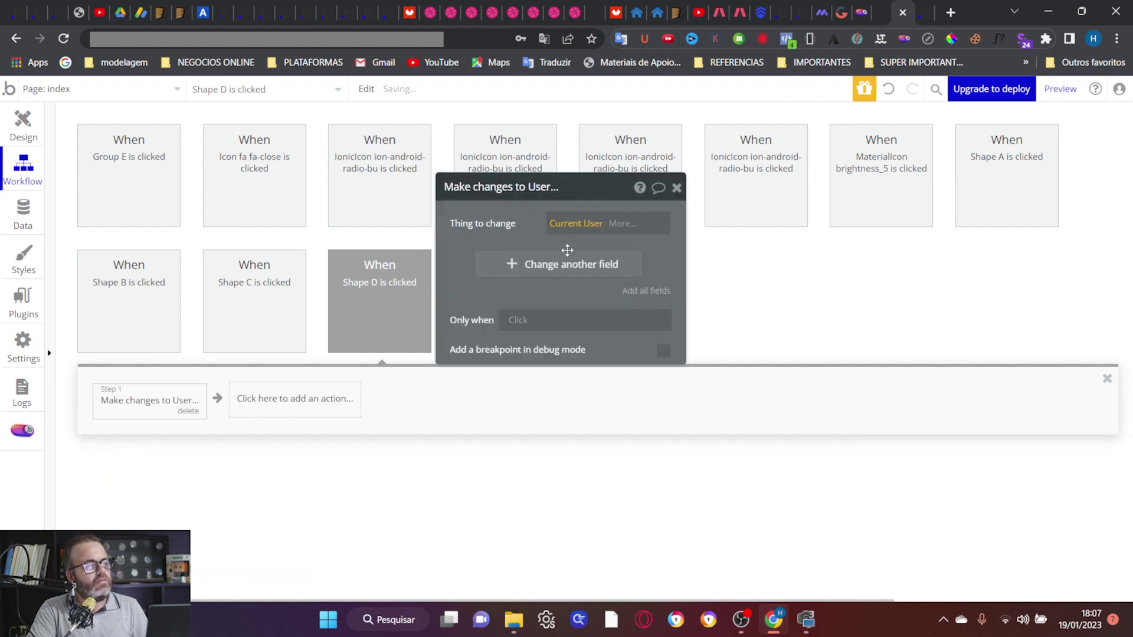
pyautogui.click(512, 321)
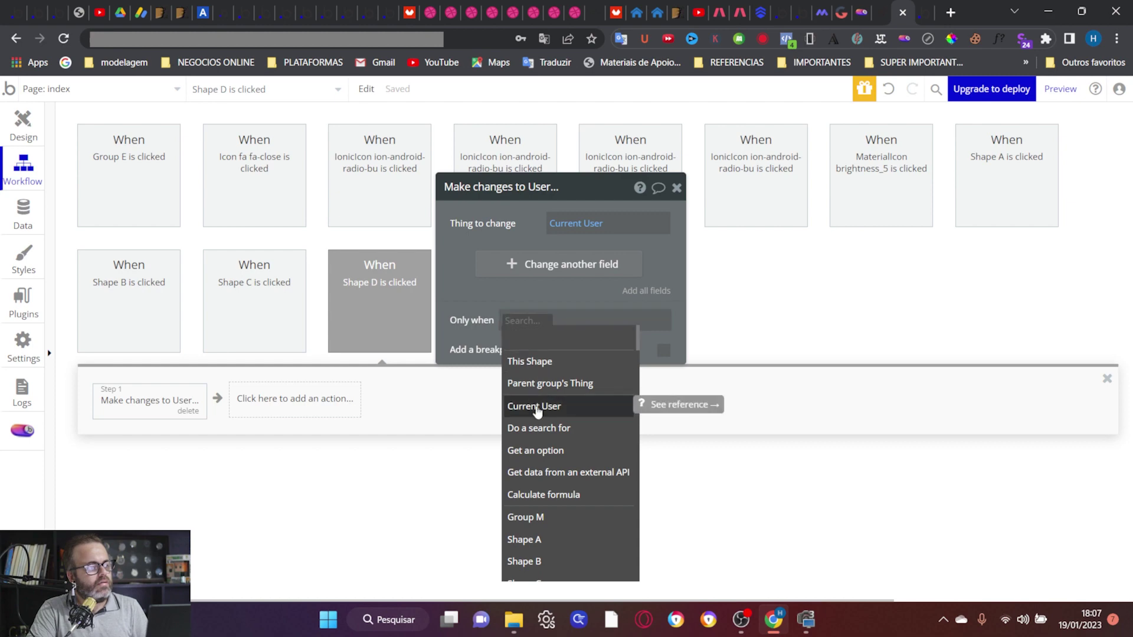
pyautogui.scroll(-5, 537, 411)
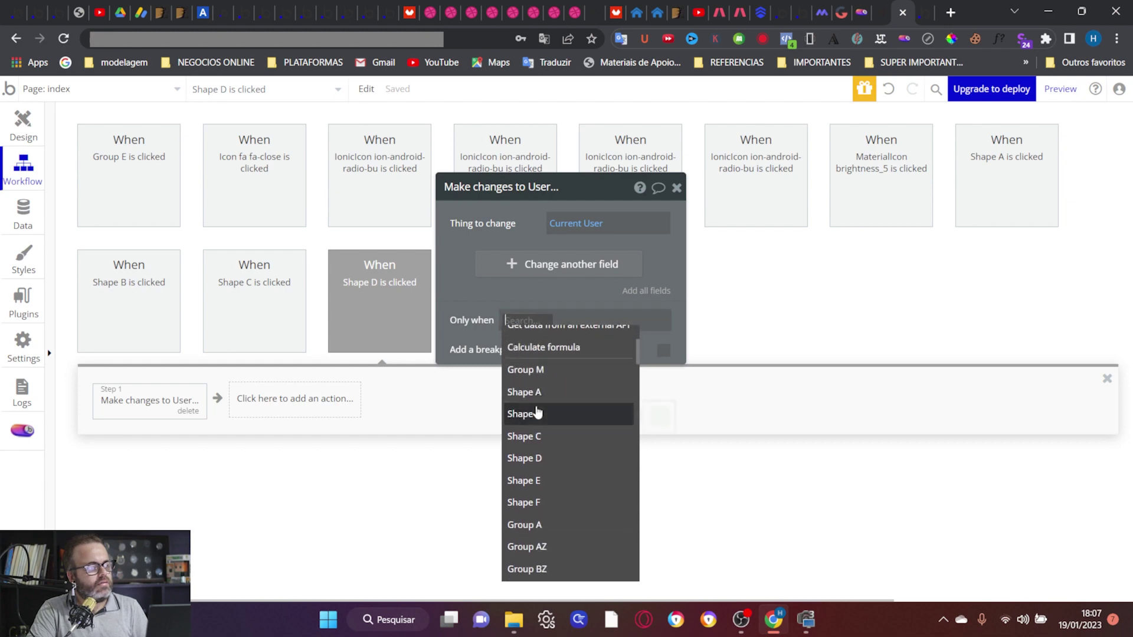
pyautogui.click(462, 304)
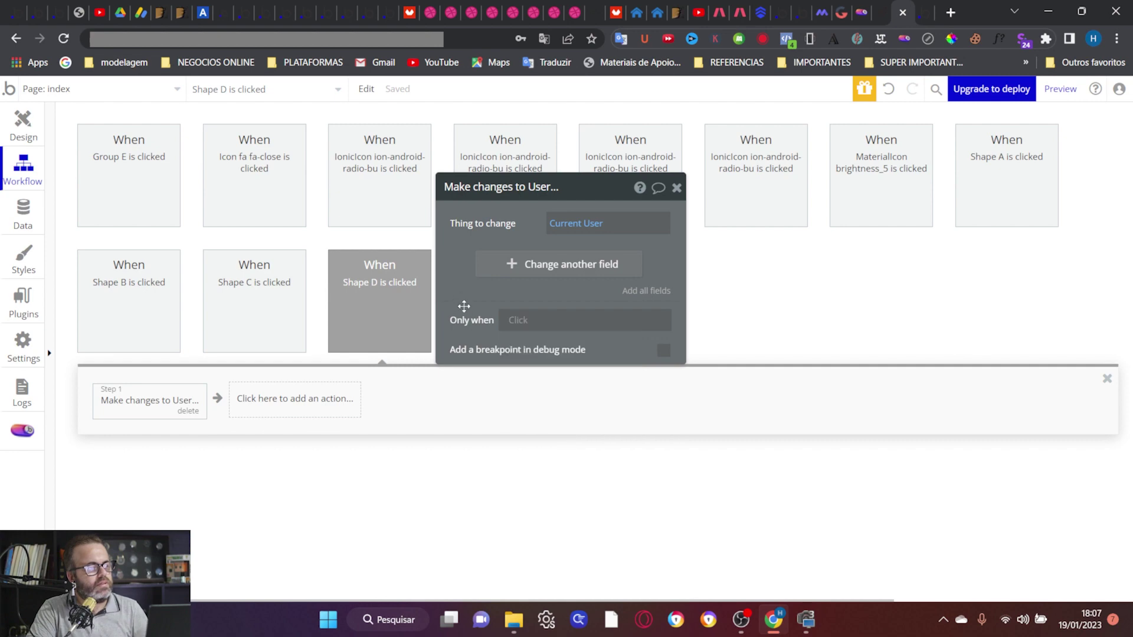
# Step: Add an empty field change to the action and rename the User data type's field Cor B F5F5F5 as Cor vinho C6164F
pyautogui.click(562, 263)
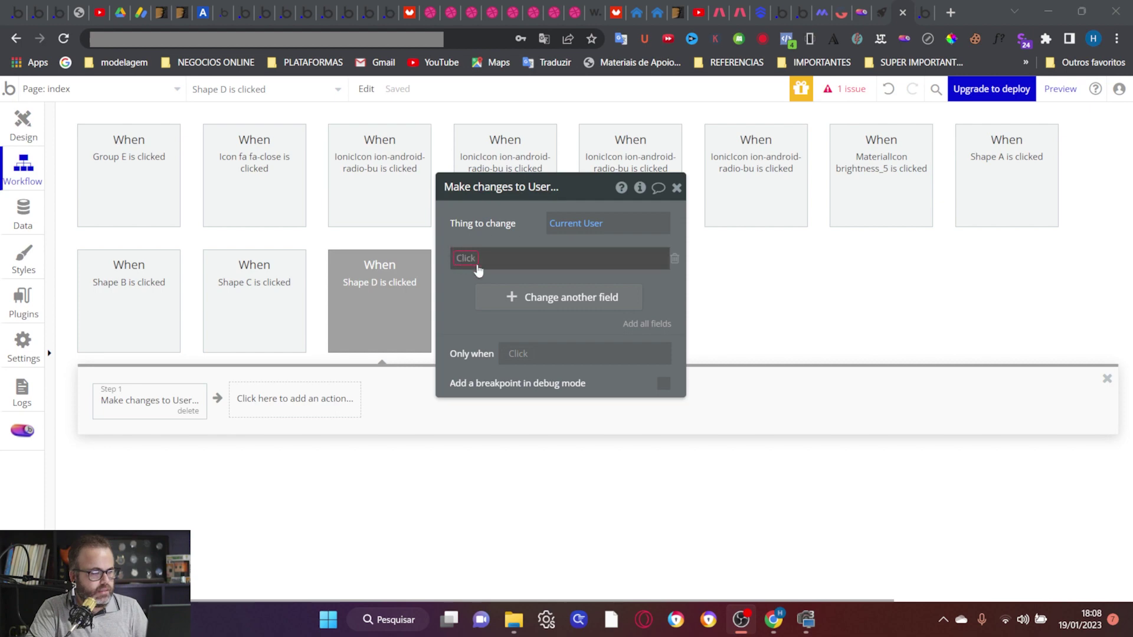
pyautogui.click(25, 214)
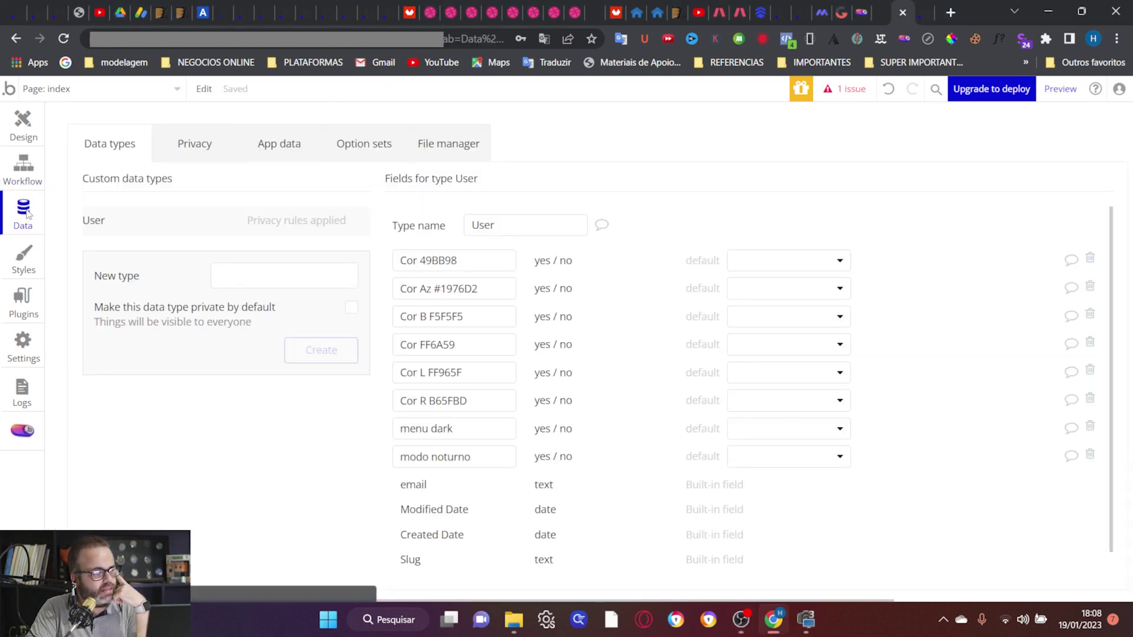
pyautogui.doubleClick(460, 319)
pyautogui.hotkey('ctrl', 'a')
pyautogui.write('Cor vinho C6164F')
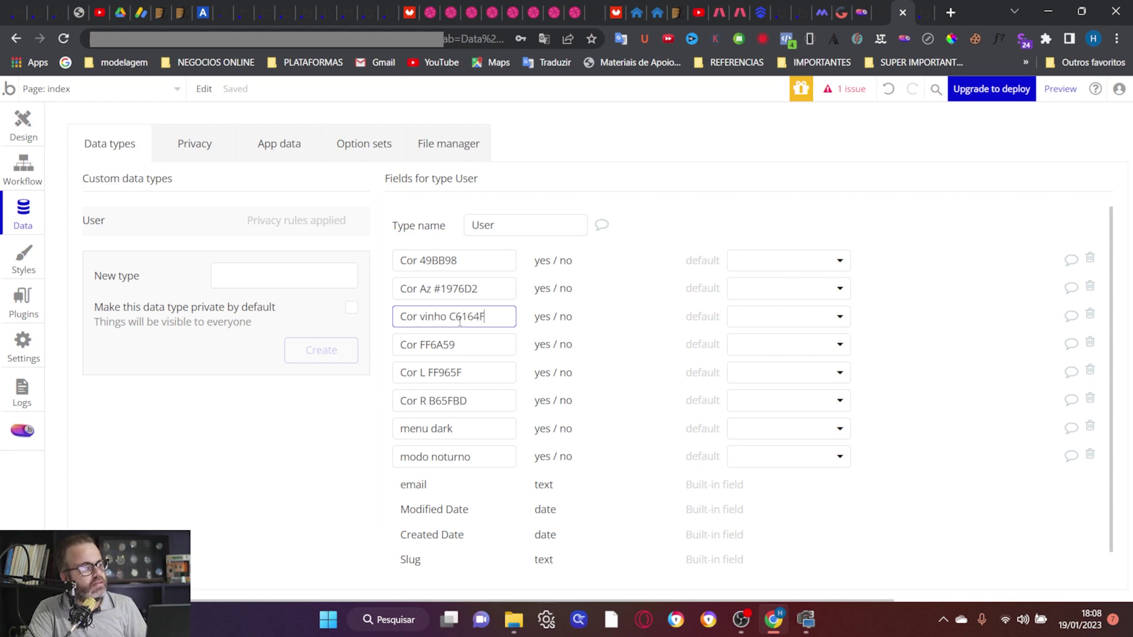
pyautogui.click(473, 318)
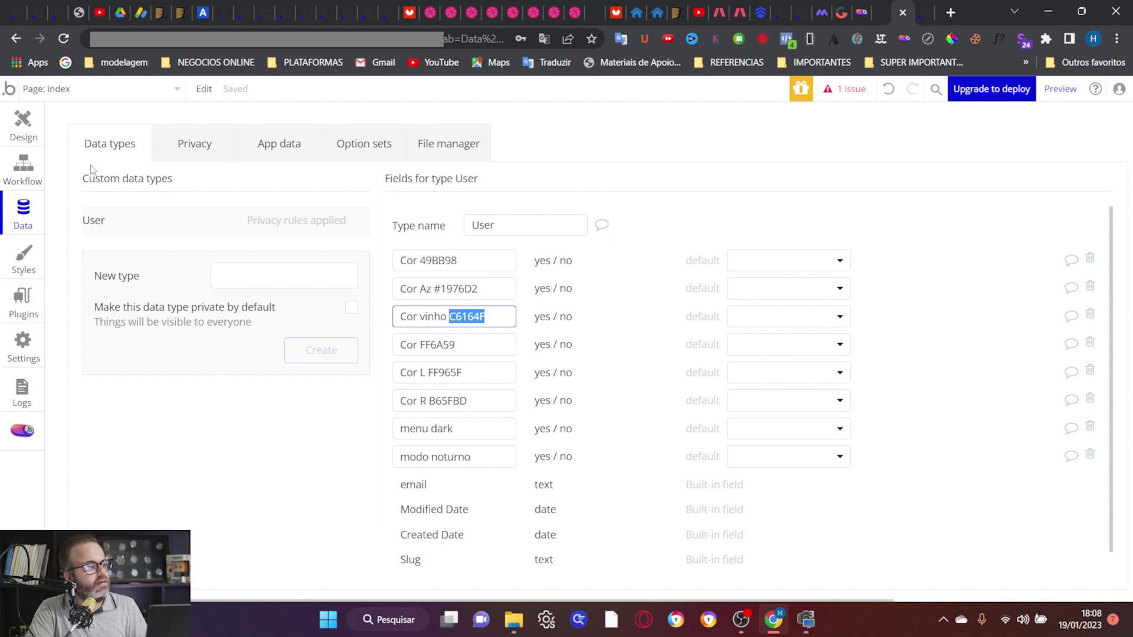
# Step: Back in the Shape D workflow, make the user-change action set Cor vinho C6164F to "yes"
pyautogui.click(20, 168)
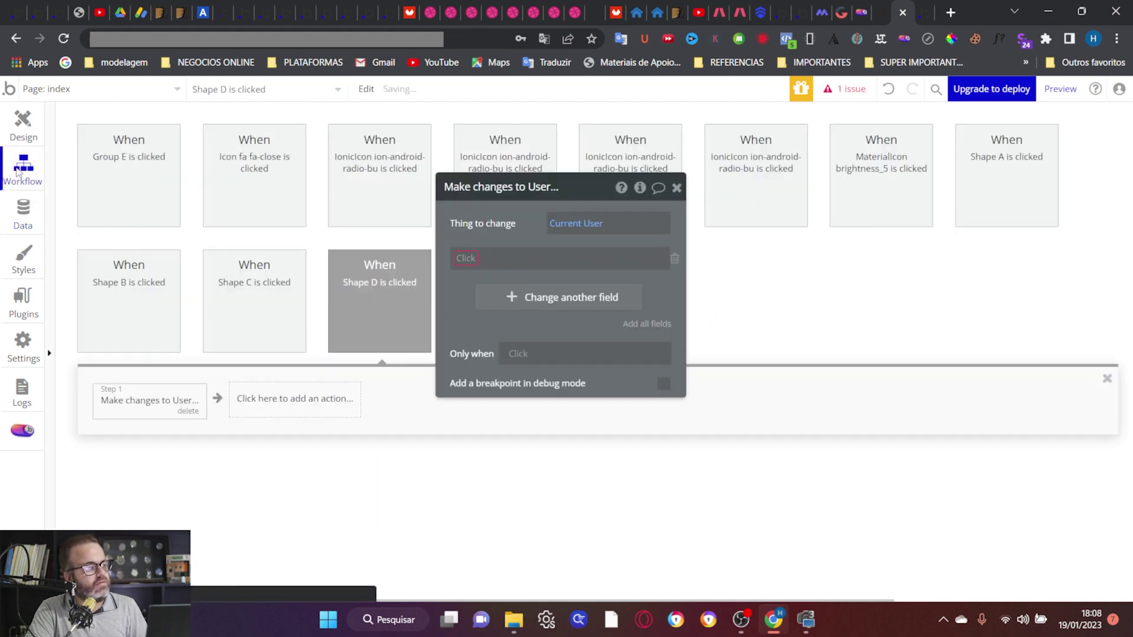
pyautogui.click(463, 258)
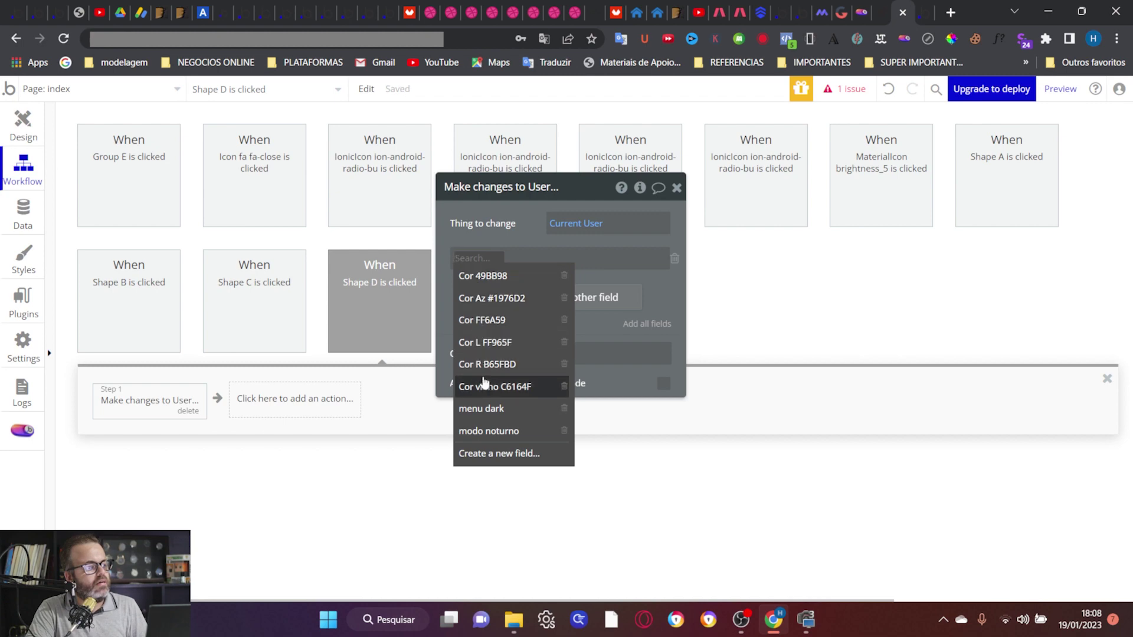
pyautogui.click(507, 392)
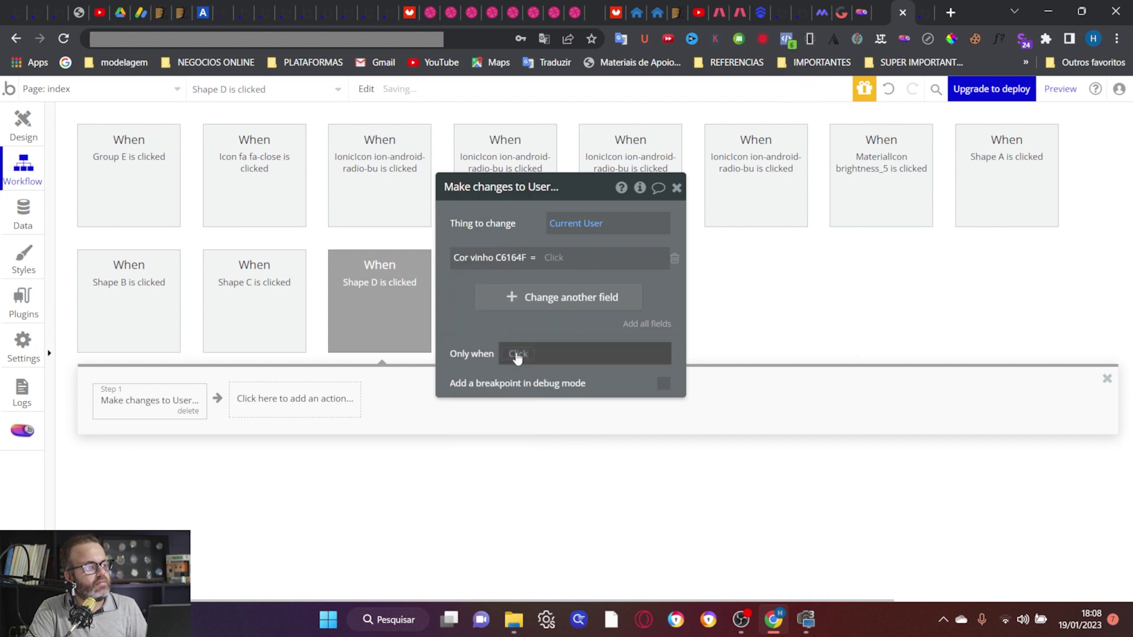
pyautogui.click(555, 258)
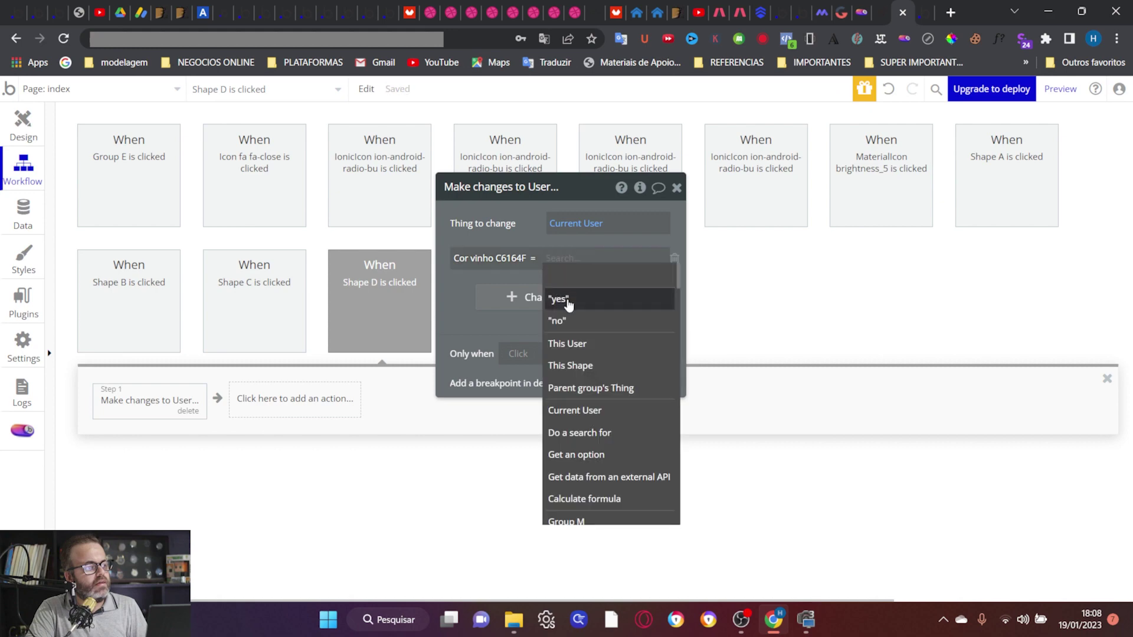
pyautogui.click(569, 304)
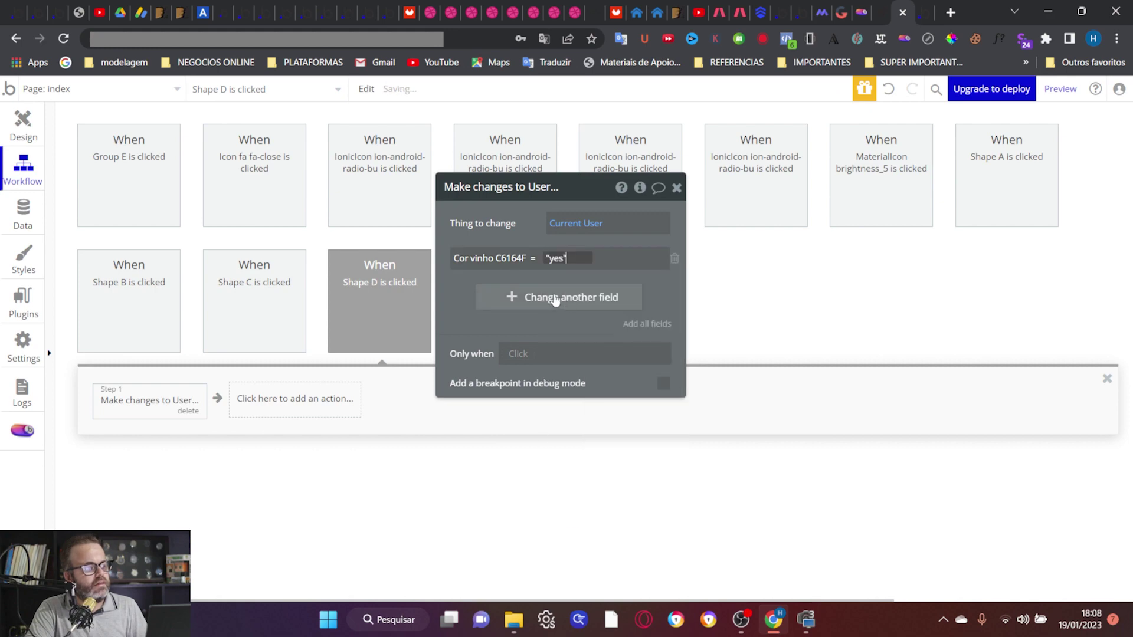
# Step: Add another field change to Shape D's action that sets Cor 49BB98 to "no"
pyautogui.click(519, 297)
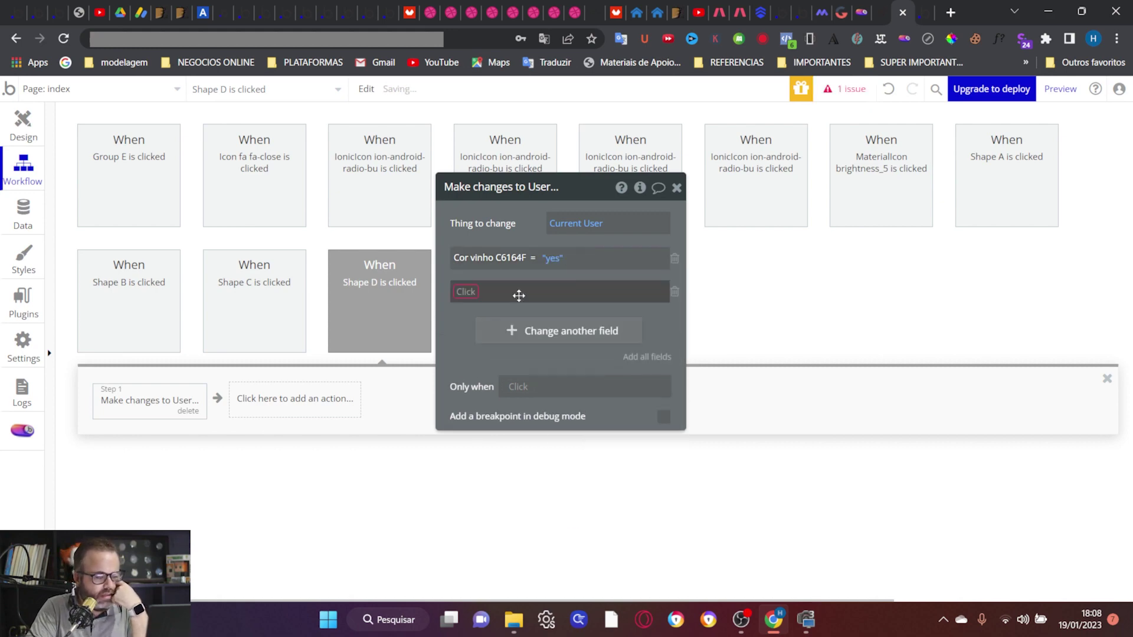
pyautogui.click(467, 292)
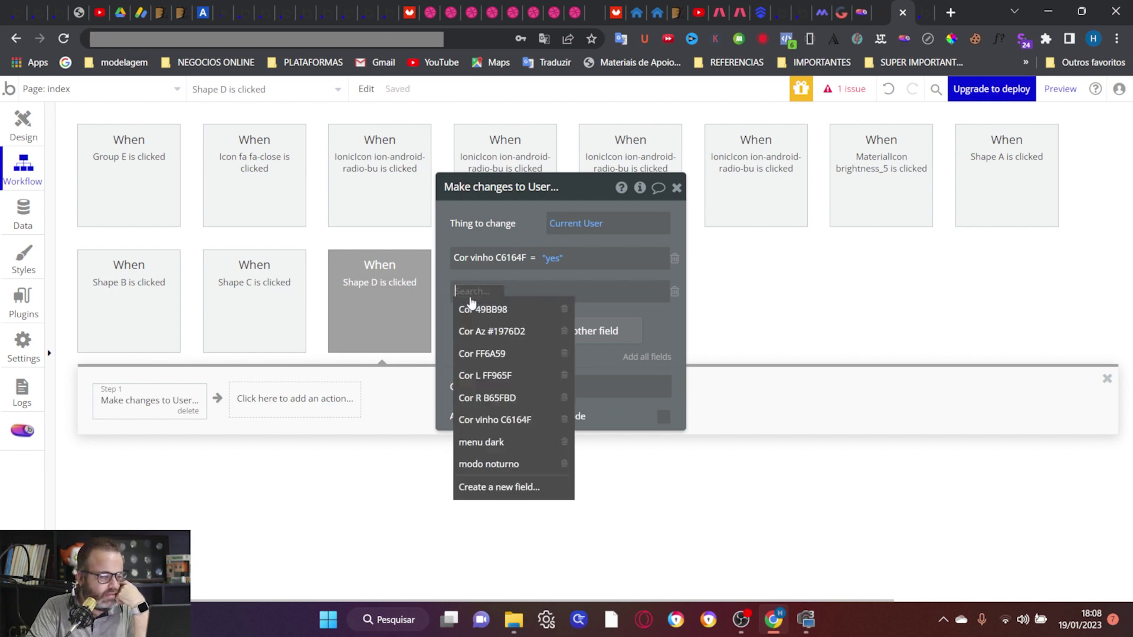
pyautogui.click(475, 309)
pyautogui.click(534, 292)
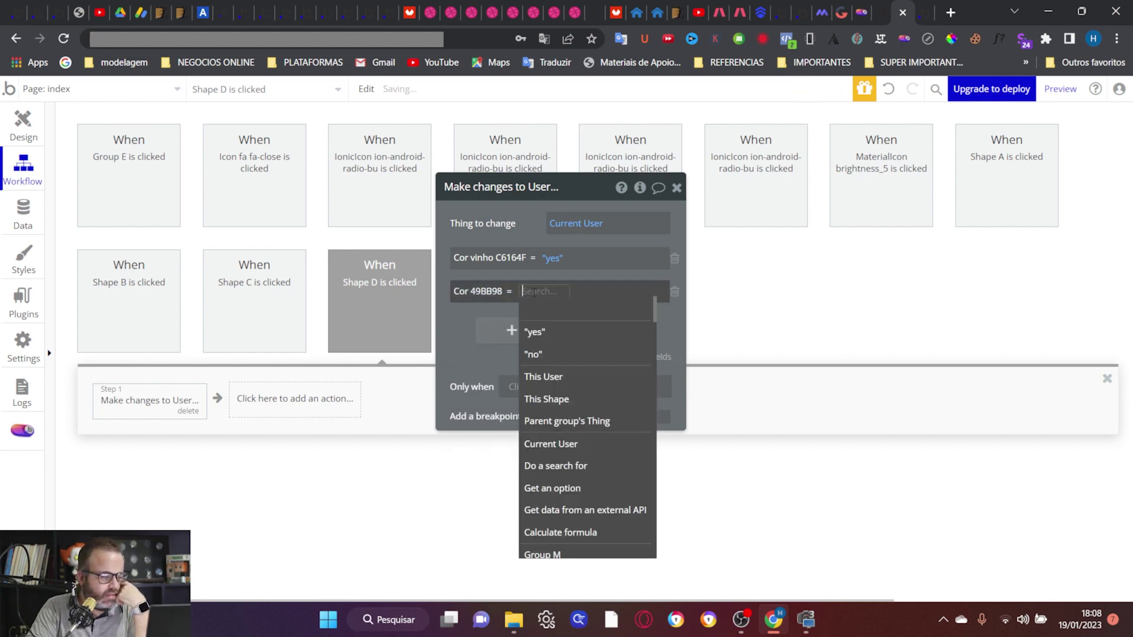
pyautogui.click(553, 357)
# Step: Add a field change to Shape D's action that sets Cor L FF965F to "no"
pyautogui.click(511, 331)
pyautogui.click(466, 325)
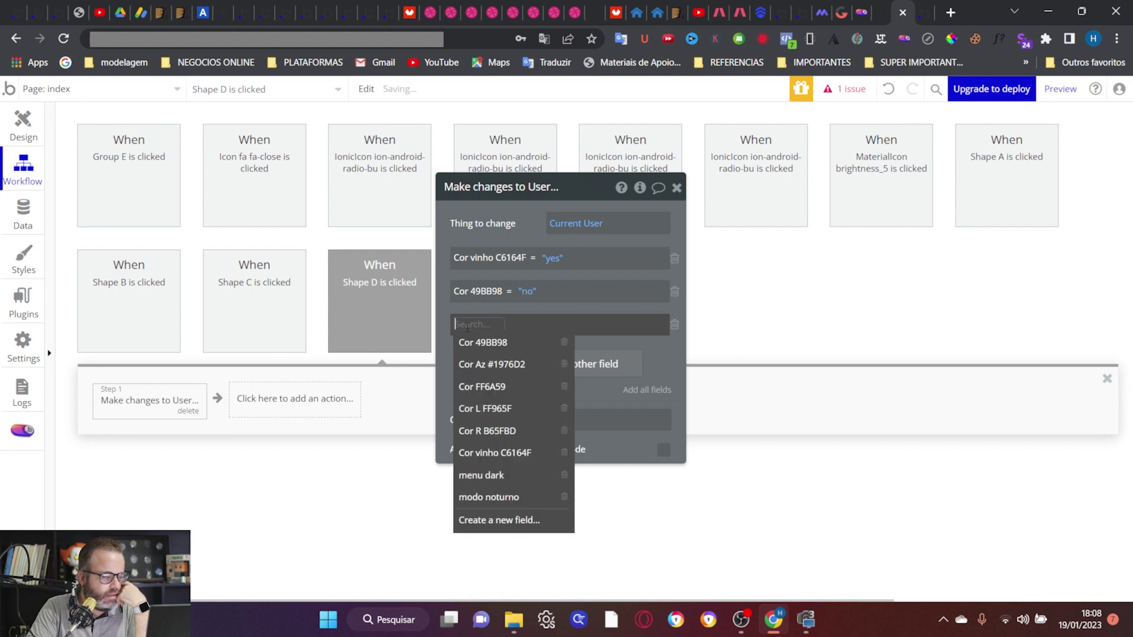
pyautogui.click(503, 409)
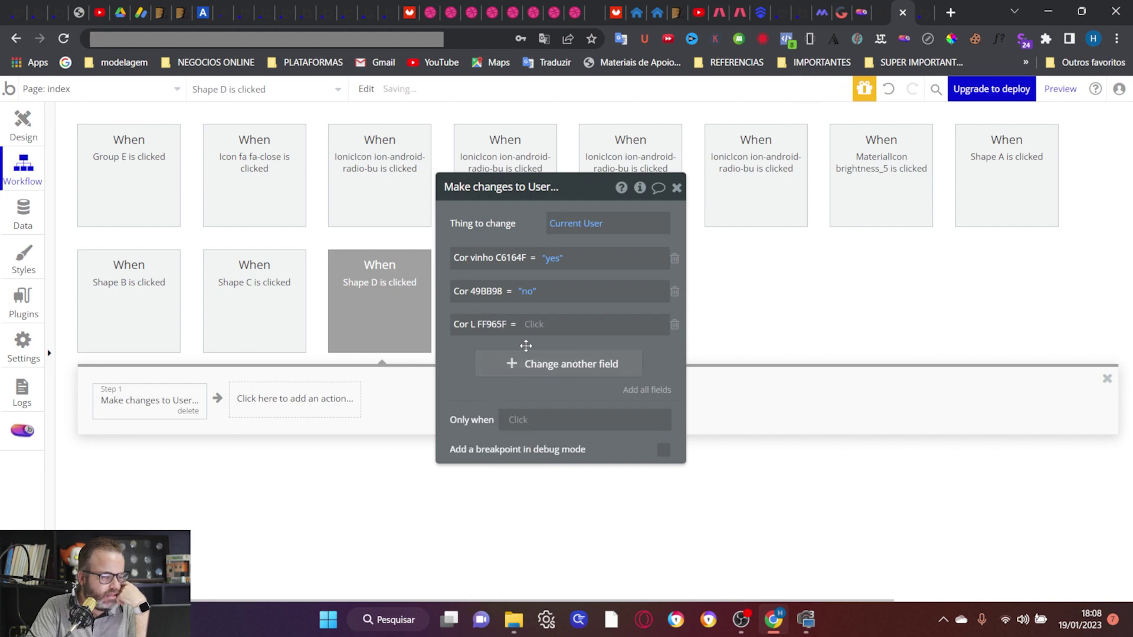
pyautogui.click(549, 378)
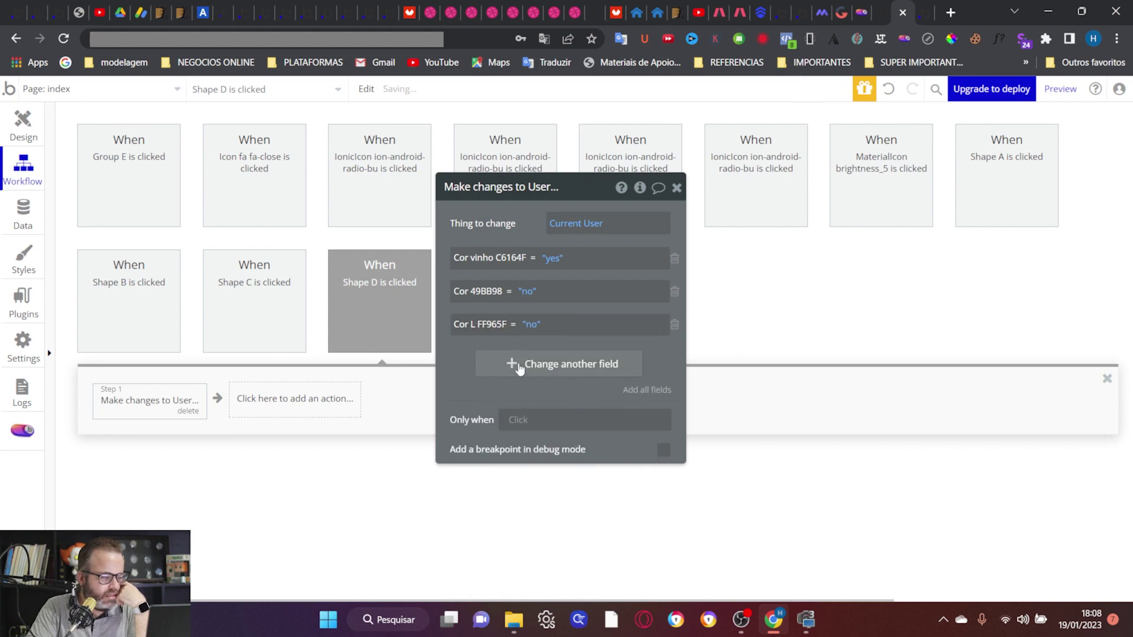
# Step: Add a field change to Shape D's action that sets Cor R B65FBD to "no"
pyautogui.click(546, 365)
pyautogui.click(466, 358)
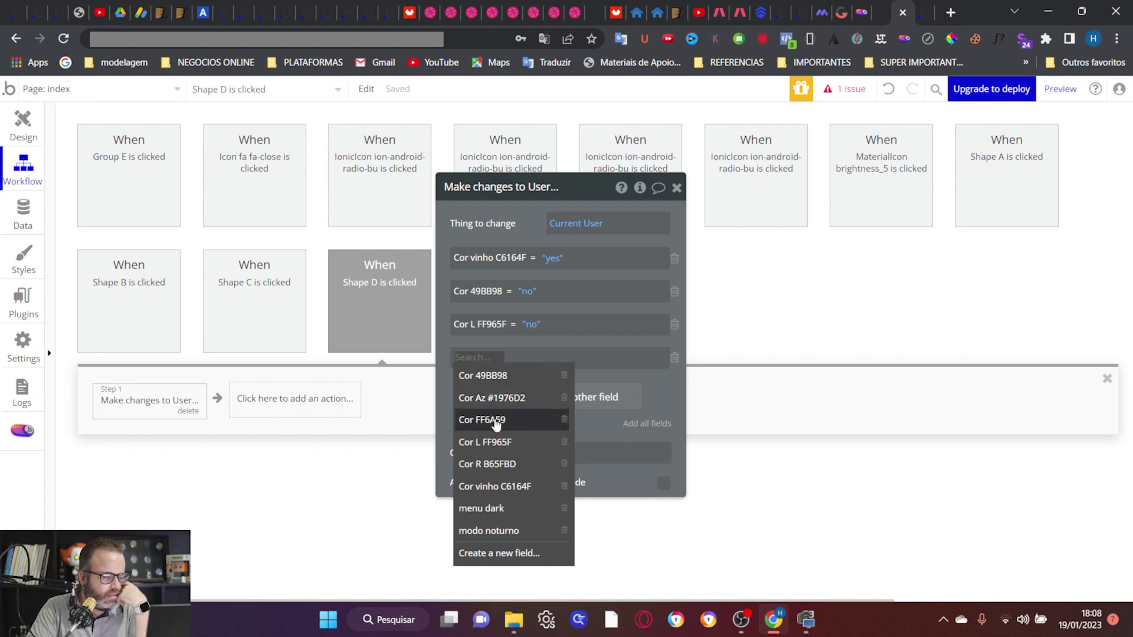
pyautogui.click(514, 463)
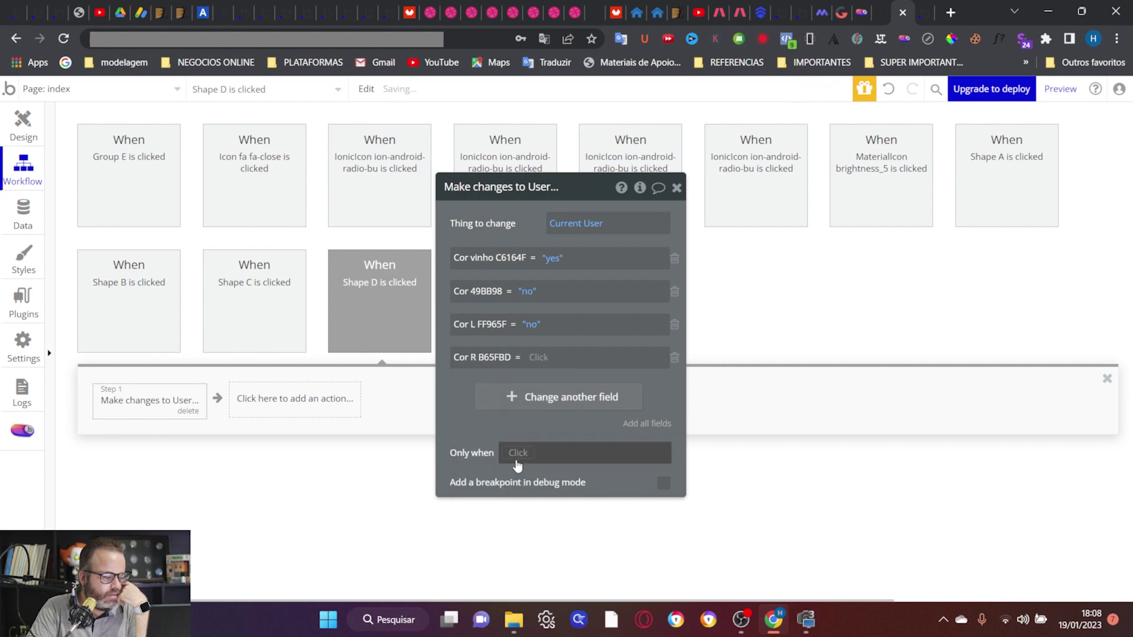
pyautogui.click(537, 359)
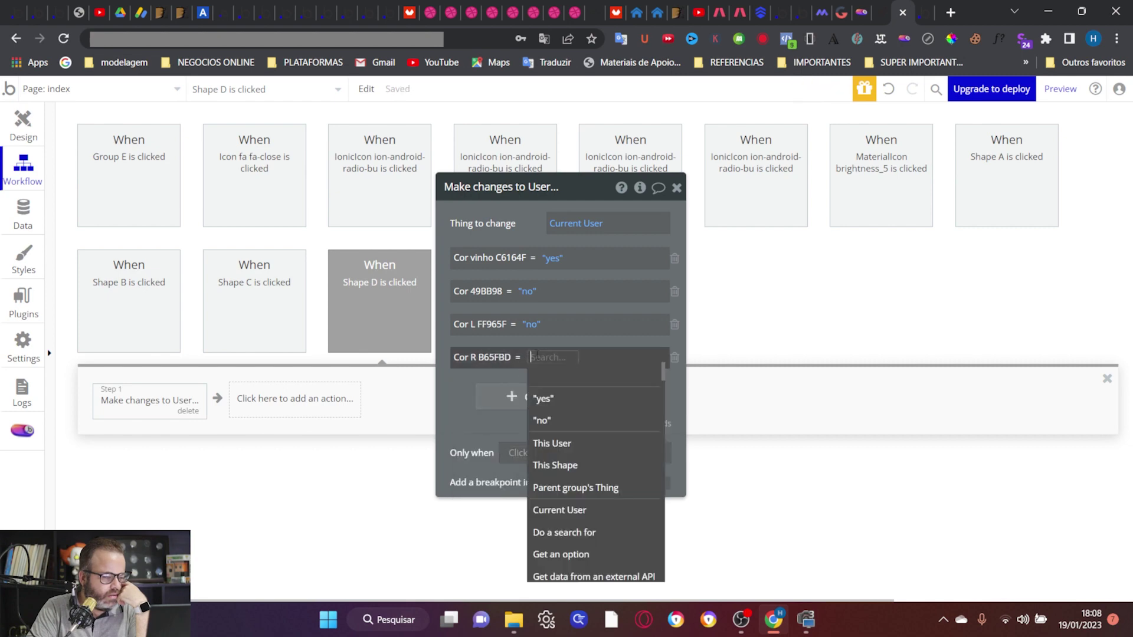
pyautogui.click(567, 419)
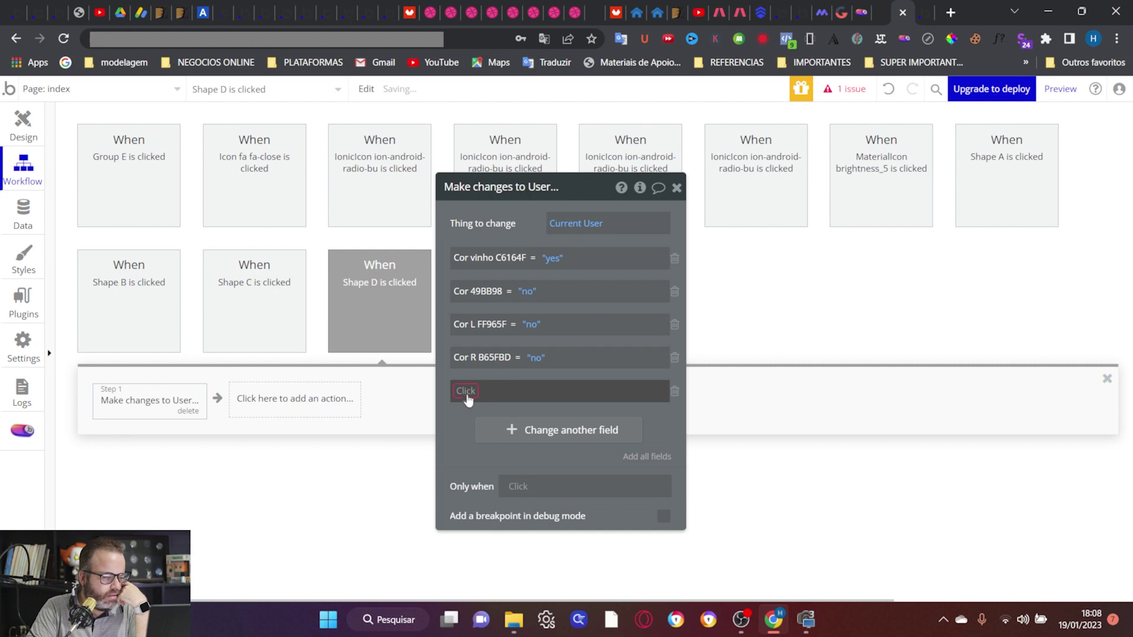
# Step: Add a field change to Shape D's action that sets Cor FF6A59 to "no"
pyautogui.click(465, 391)
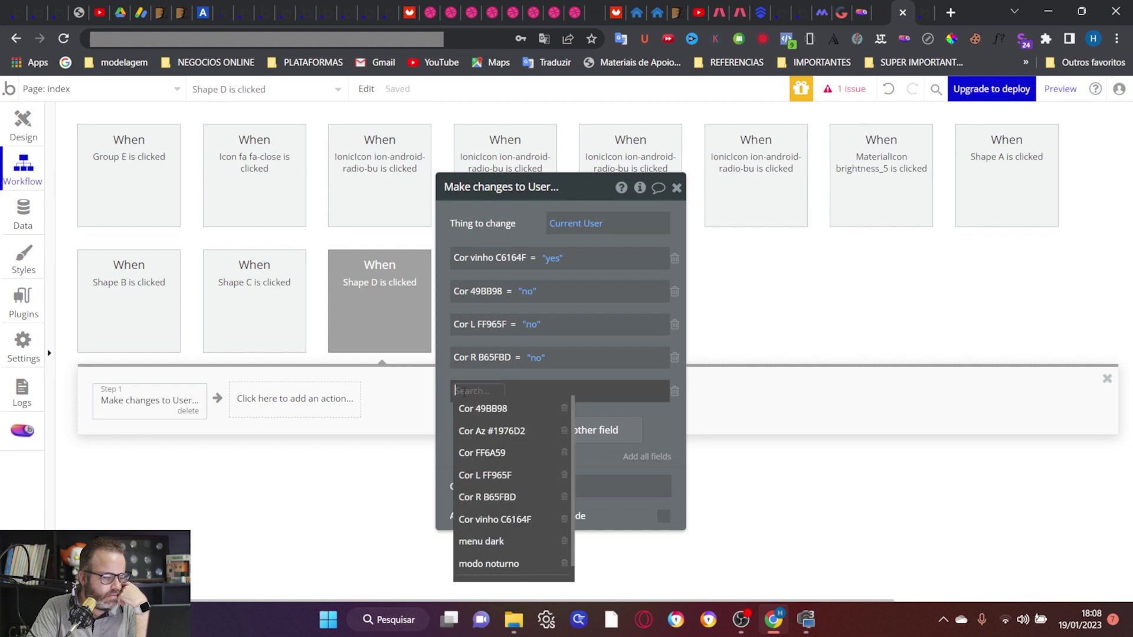
pyautogui.click(510, 454)
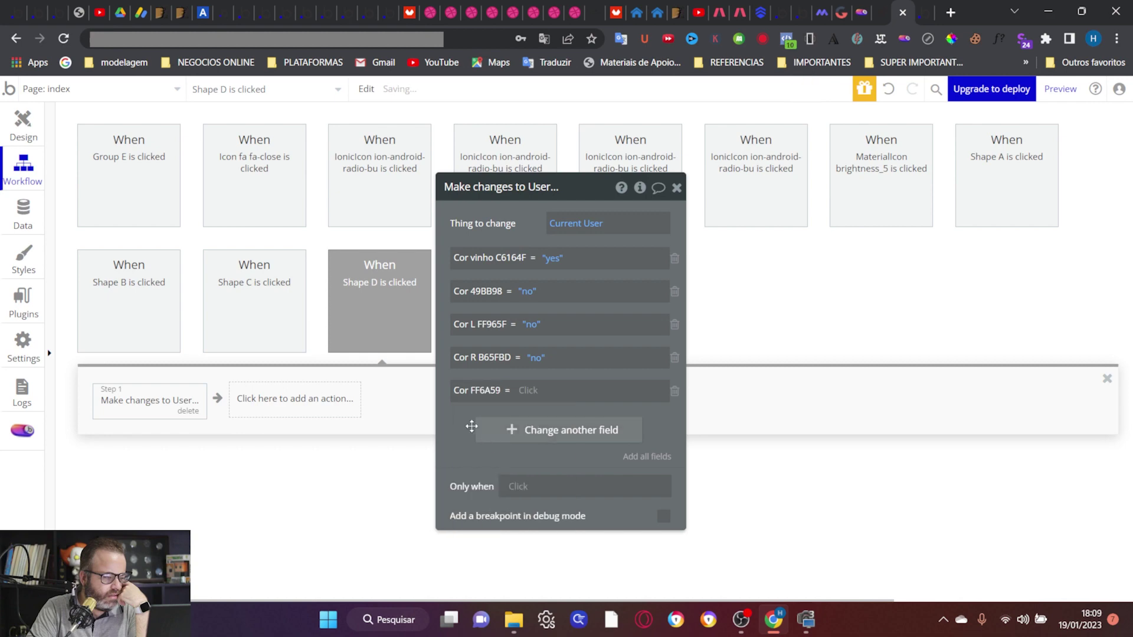
pyautogui.click(519, 393)
pyautogui.click(558, 456)
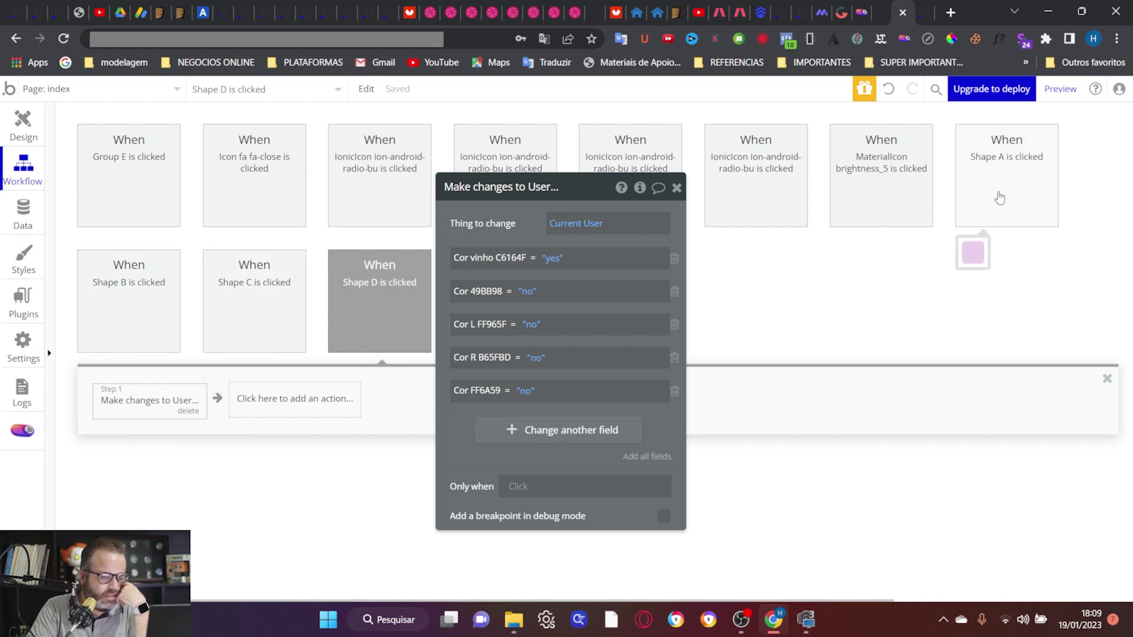
# Step: In the Shape C click workflow, extend the Make changes to User action to set Cor vinho C6164F to "no"
pyautogui.click(271, 308)
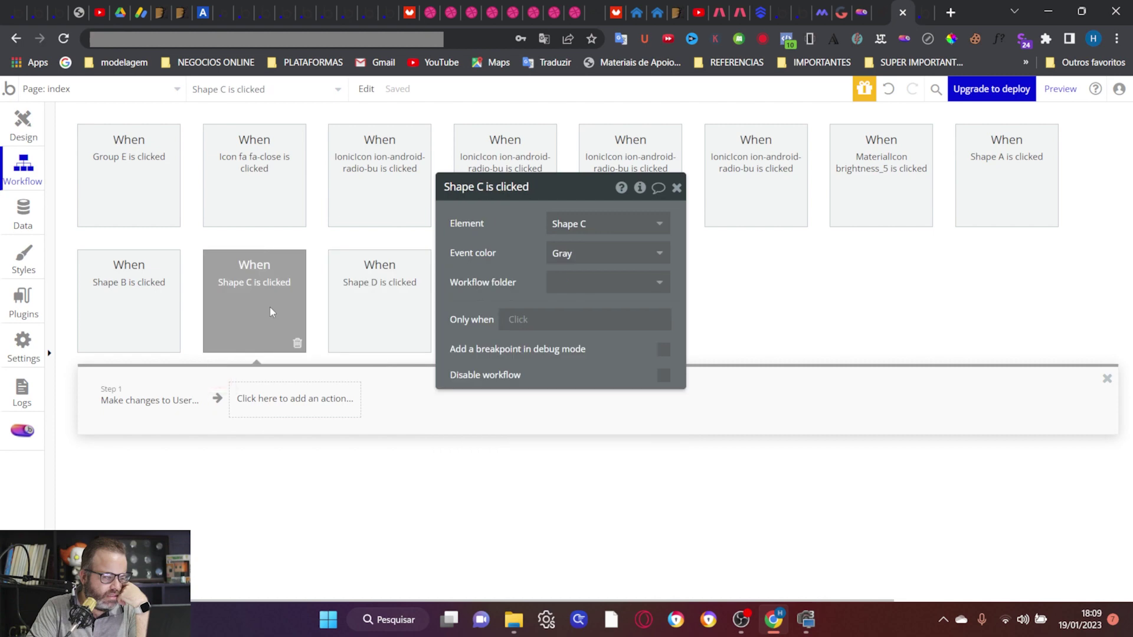
pyautogui.click(150, 400)
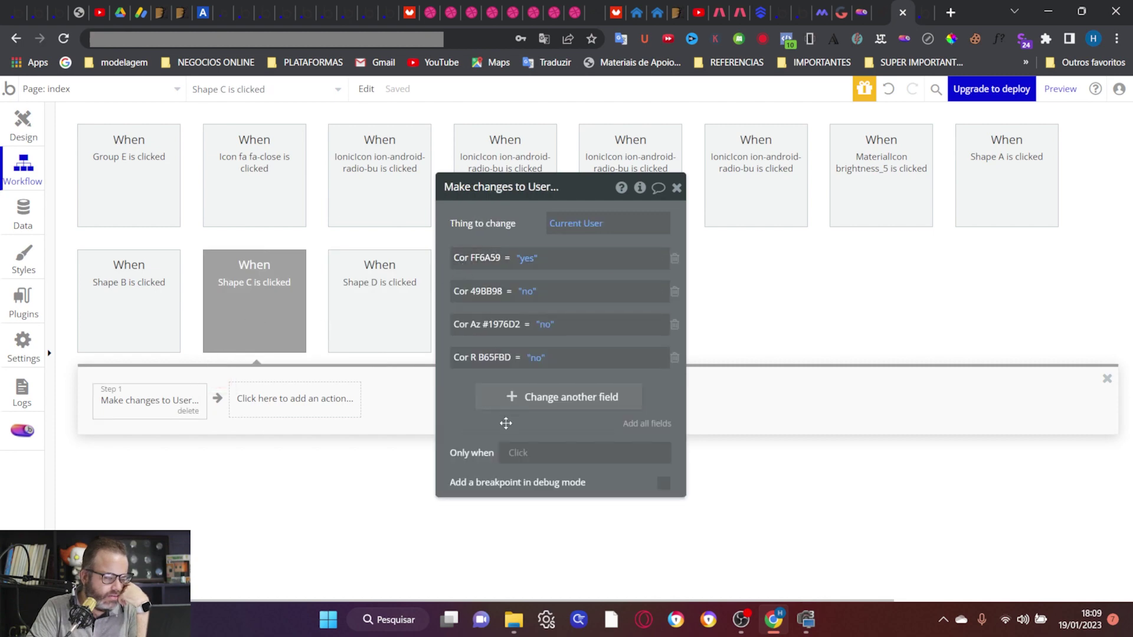
pyautogui.click(513, 402)
pyautogui.click(478, 390)
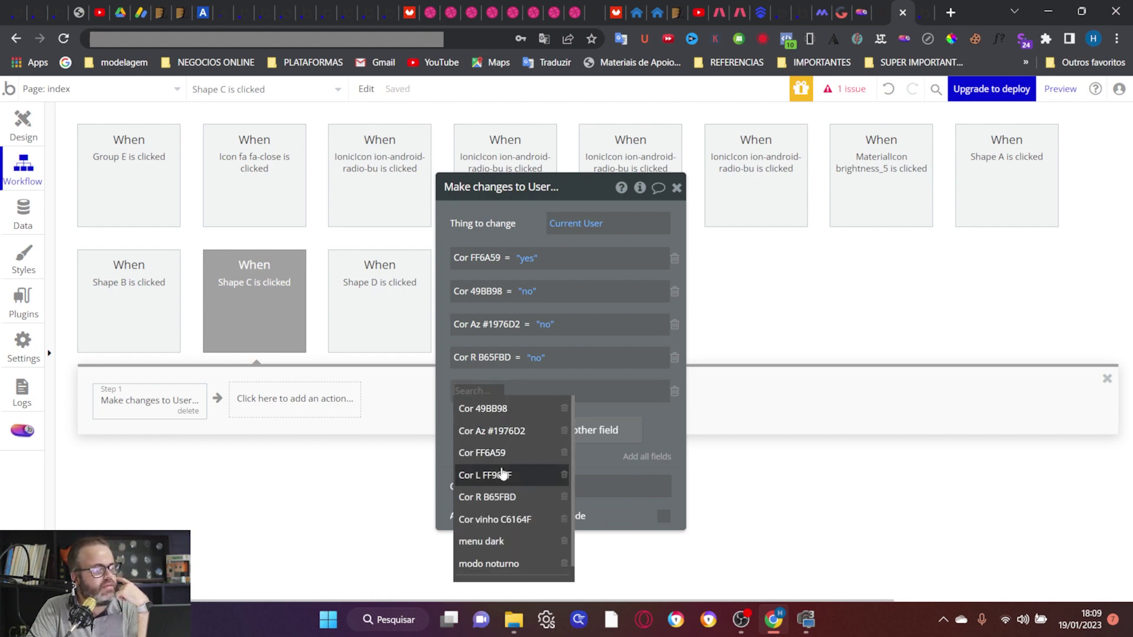
pyautogui.click(502, 519)
pyautogui.click(558, 391)
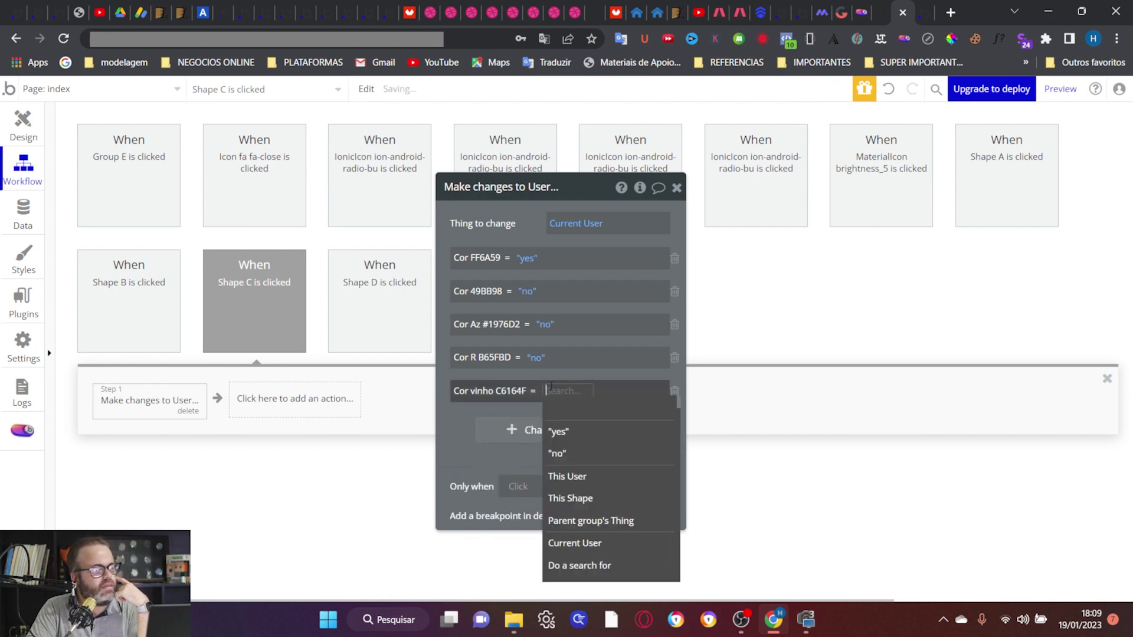
pyautogui.click(581, 454)
# Step: In the Shape B click workflow, extend the Make changes to User action to set Cor vinho C6164F to "no"
pyautogui.click(154, 319)
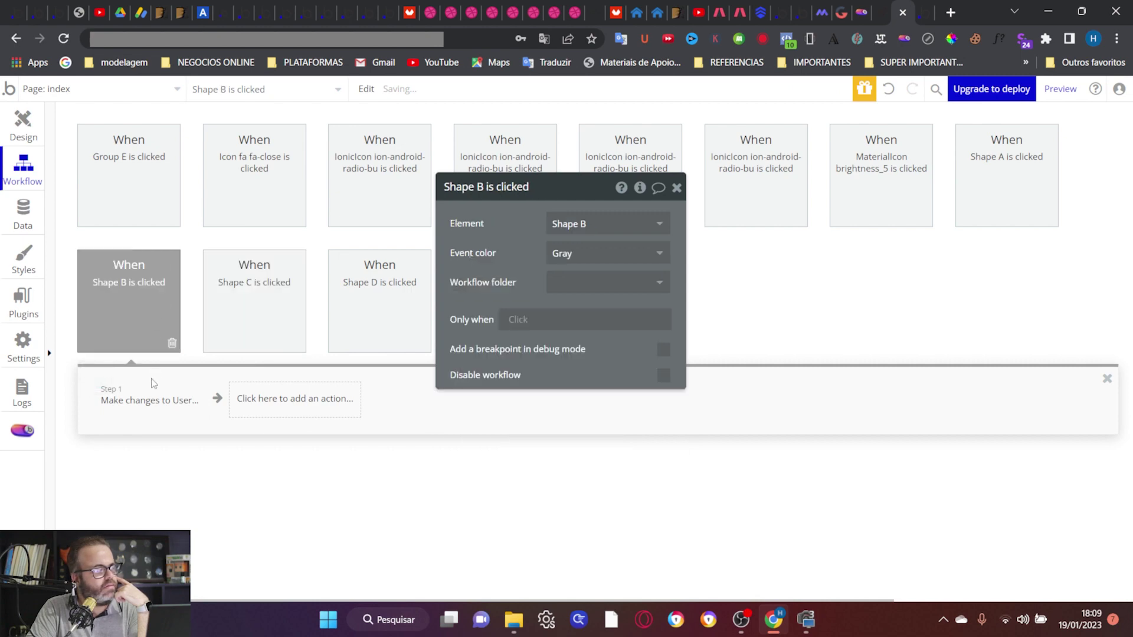
pyautogui.click(152, 396)
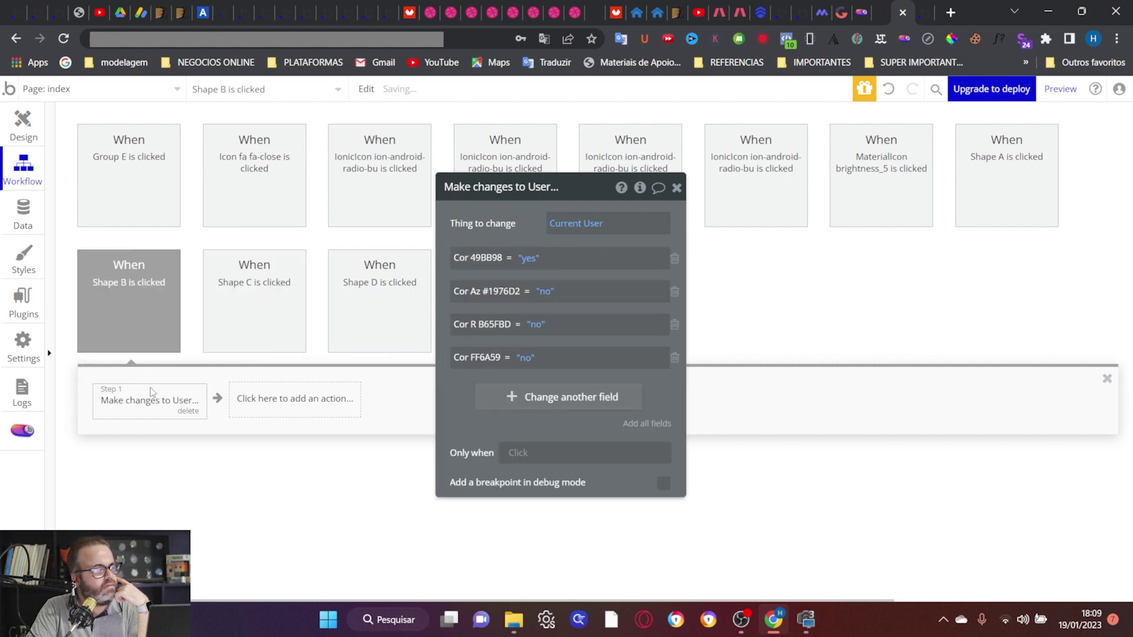
pyautogui.click(510, 405)
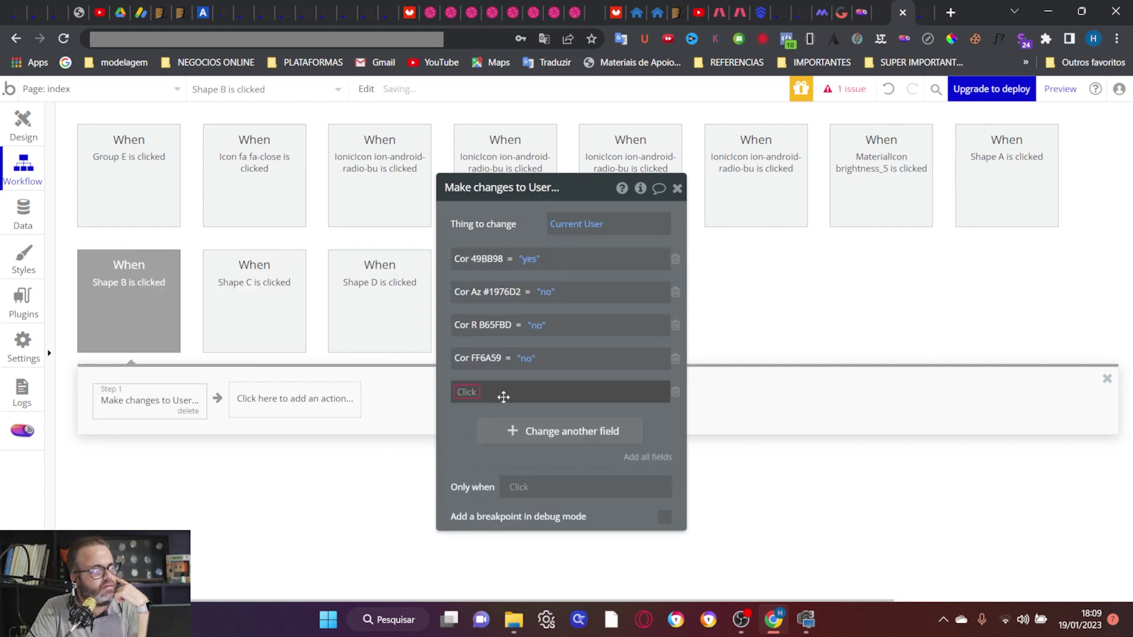
pyautogui.click(472, 398)
pyautogui.click(509, 517)
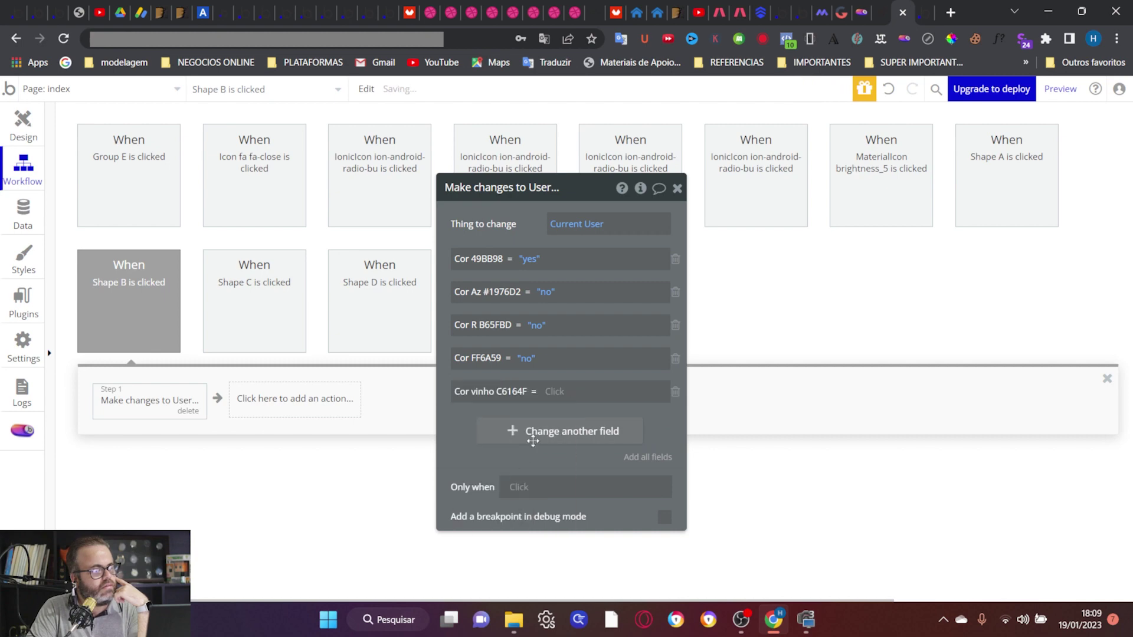
pyautogui.click(546, 392)
pyautogui.write('no')
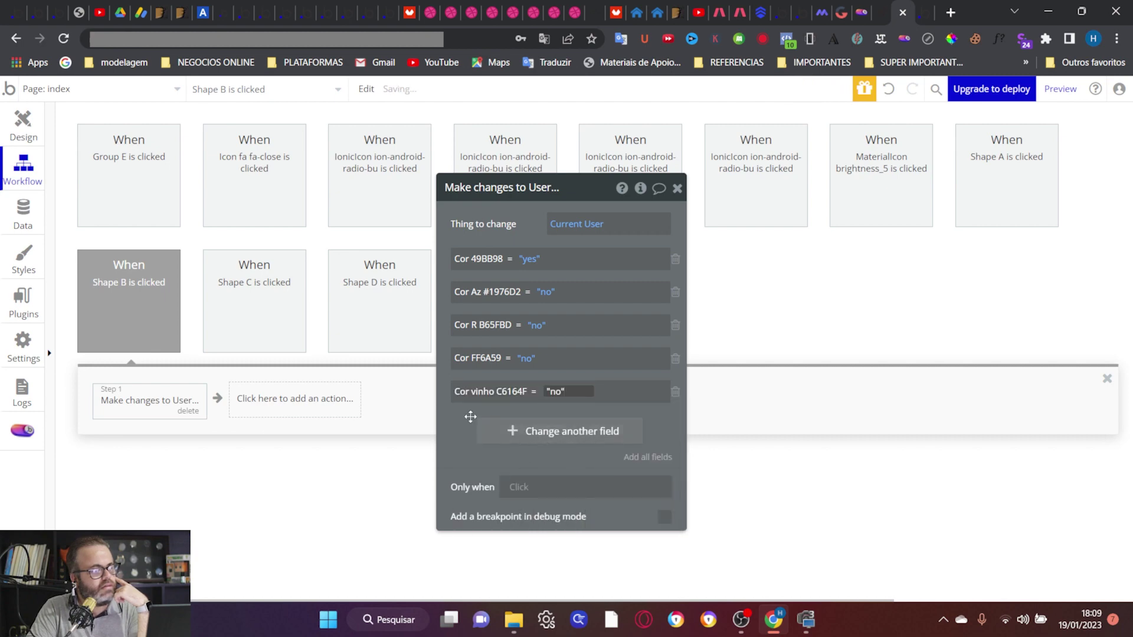
# Step: In the Shape A click workflow, add a field change to the Make changes to User action that sets Cor vinho C6164F to "no"
pyautogui.click(1018, 171)
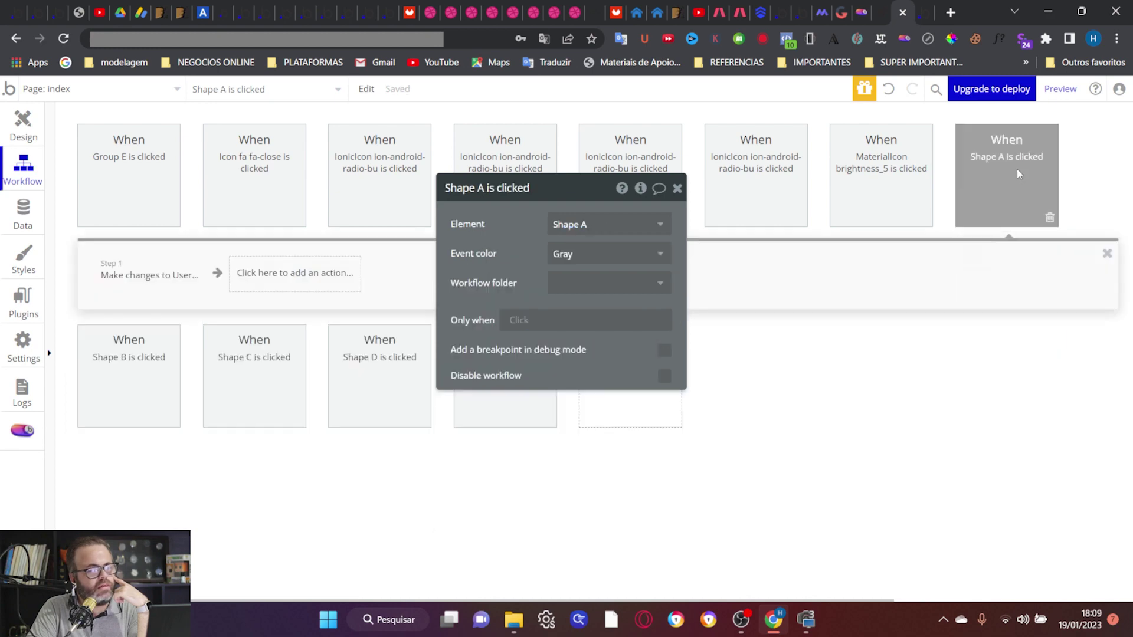
pyautogui.click(516, 320)
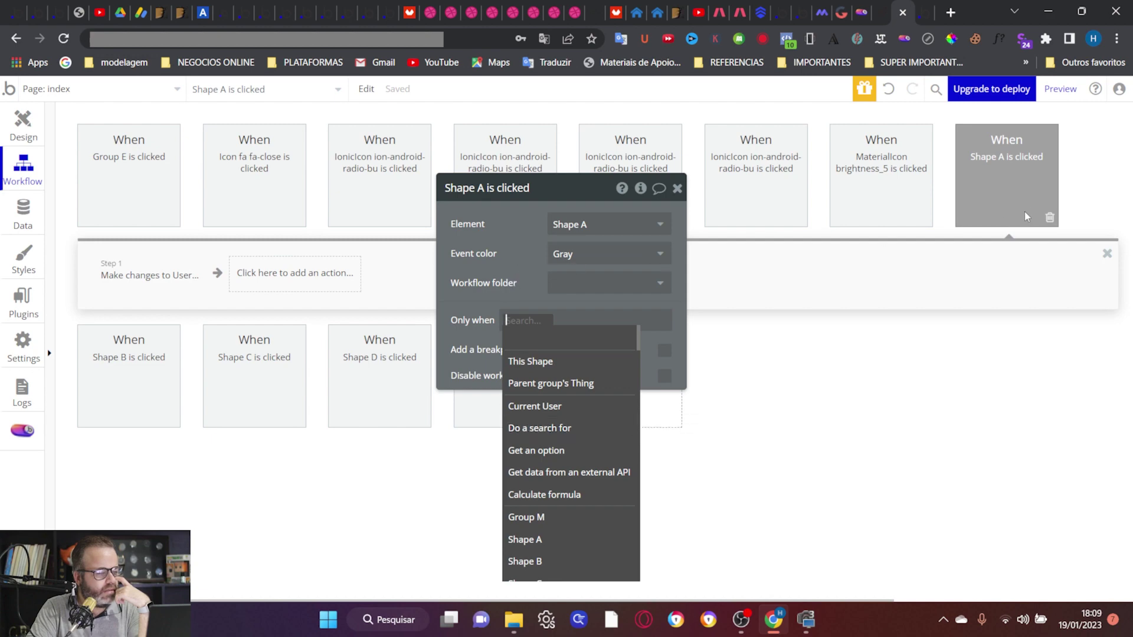
pyautogui.click(1018, 216)
pyautogui.click(168, 275)
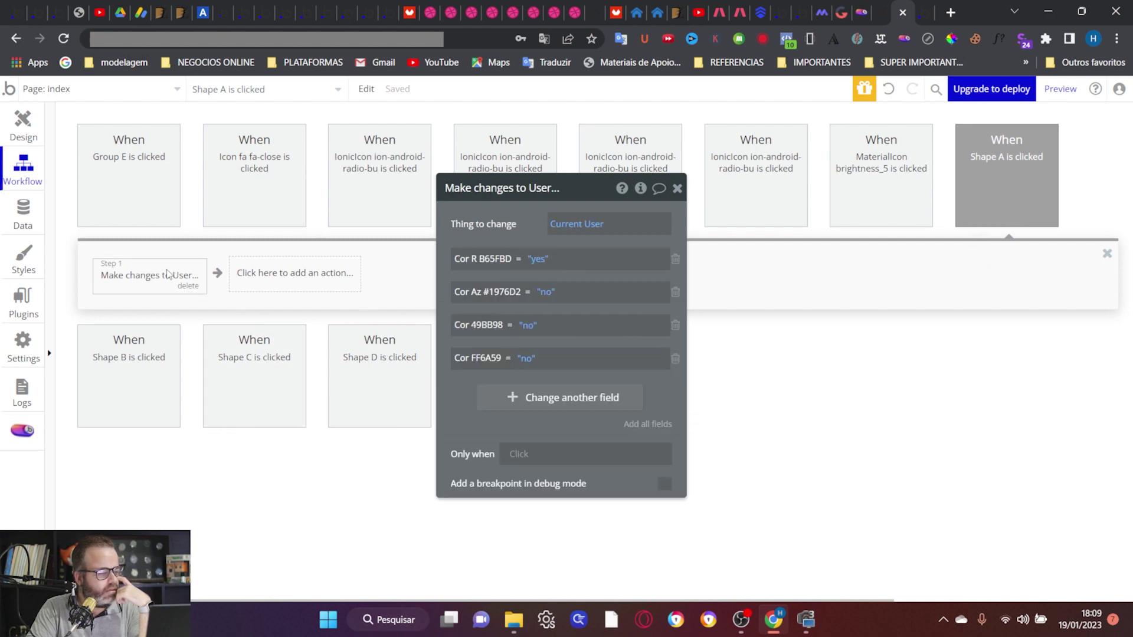
pyautogui.click(505, 395)
pyautogui.click(503, 390)
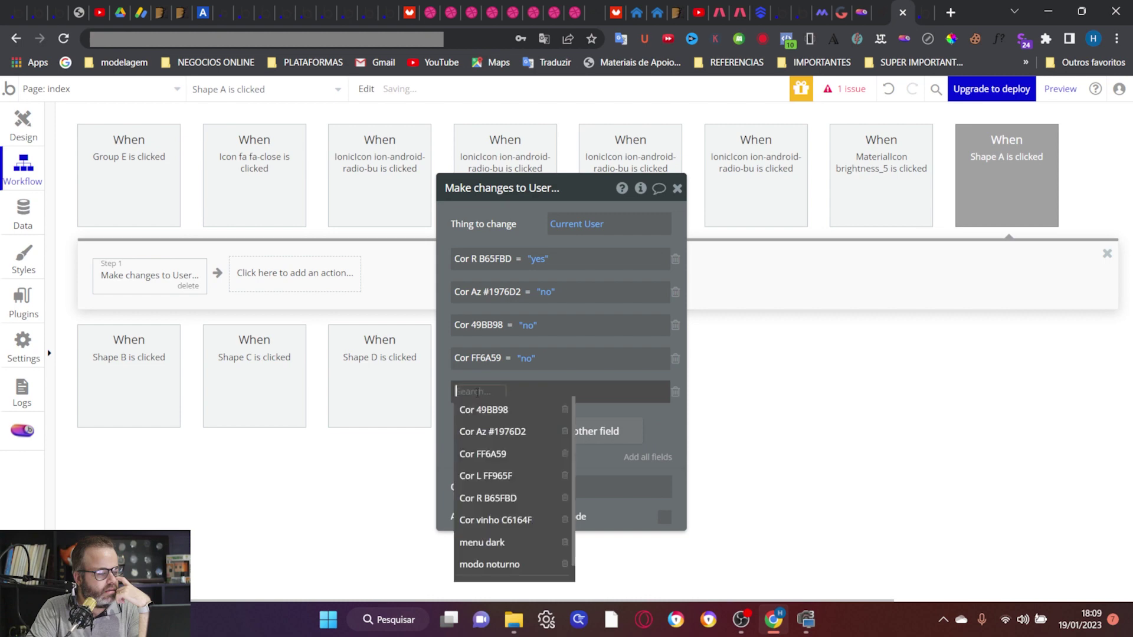
pyautogui.click(520, 522)
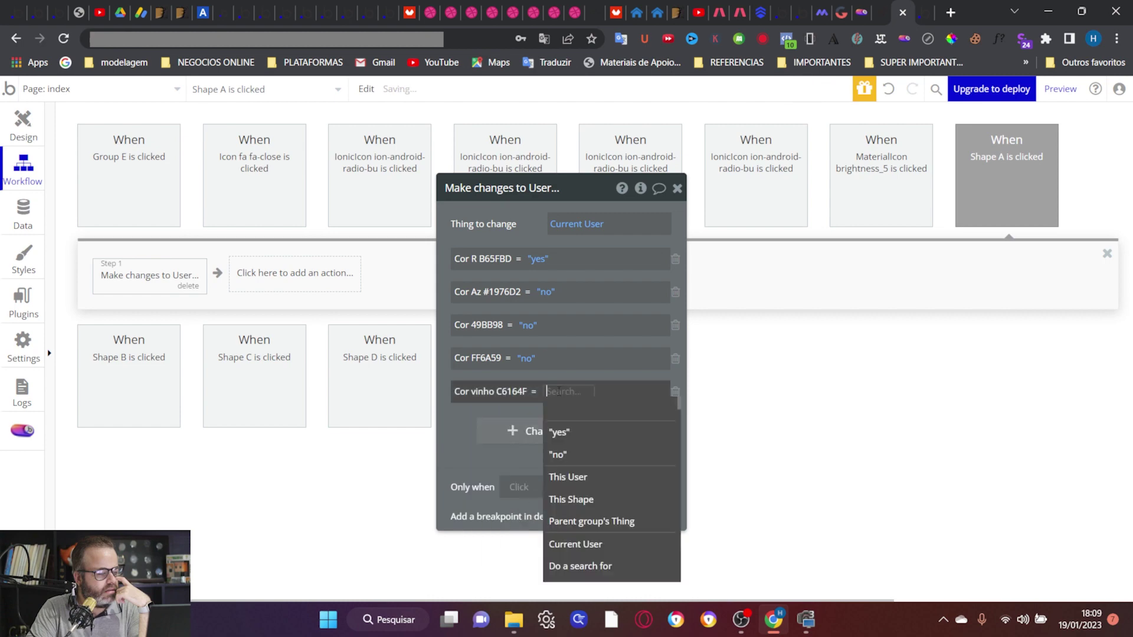
pyautogui.click(573, 453)
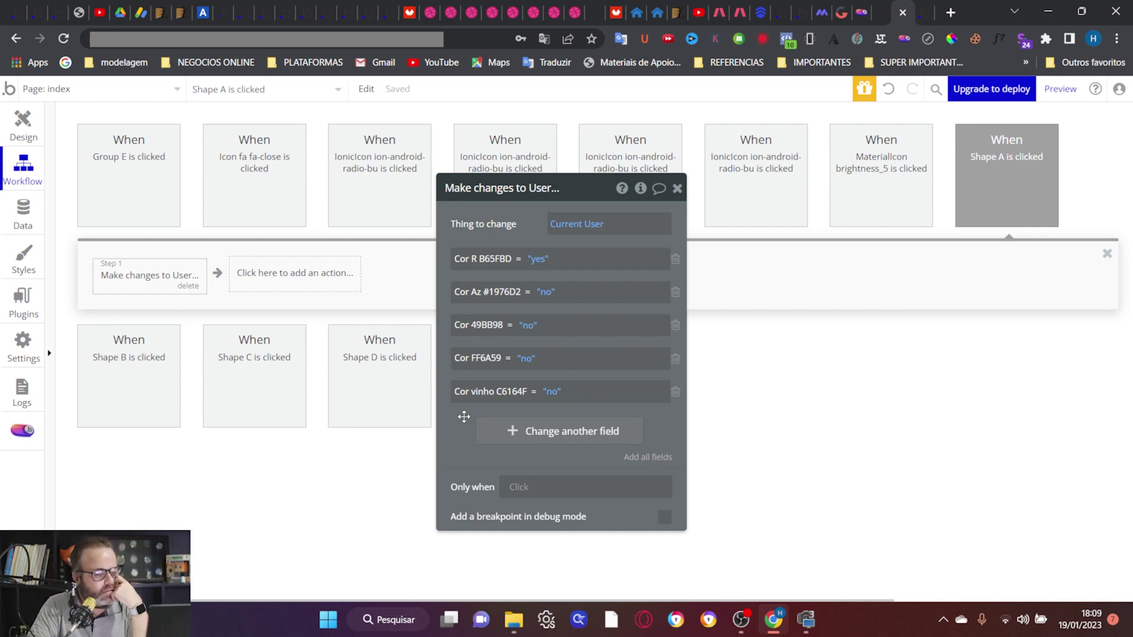
pyautogui.moveTo(882, 217)
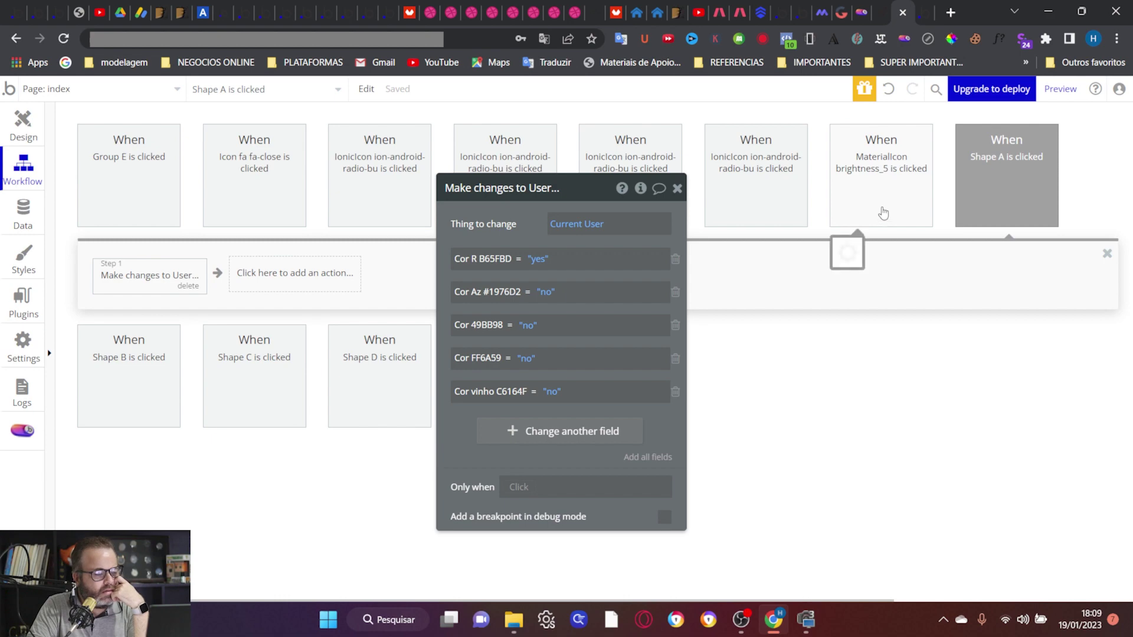
pyautogui.click(882, 209)
pyautogui.moveTo(787, 208)
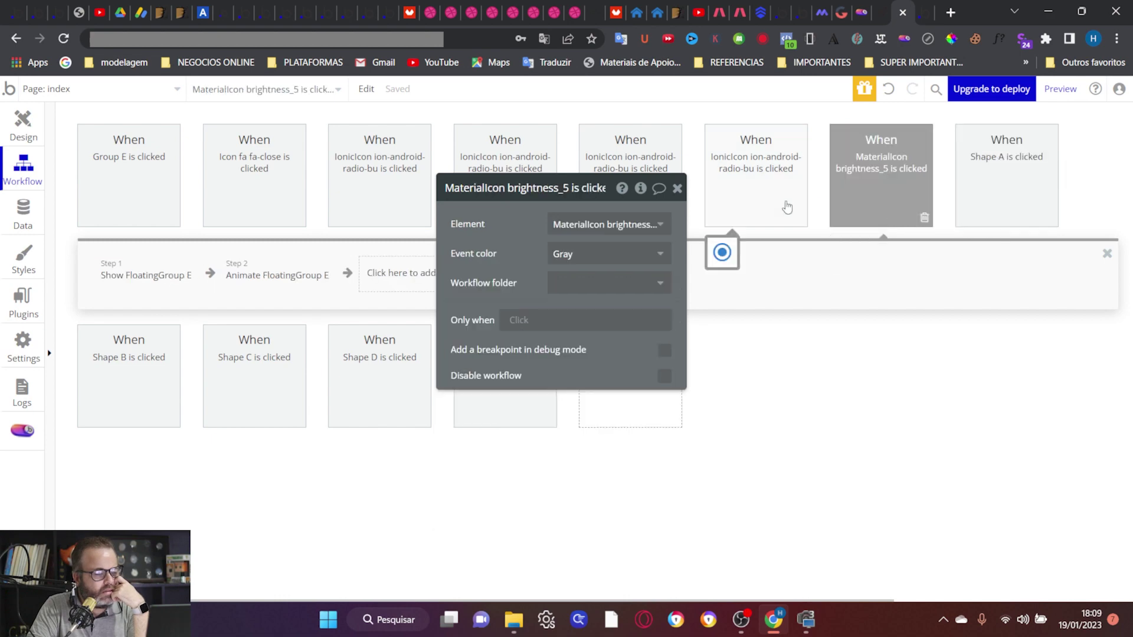
pyautogui.click(986, 189)
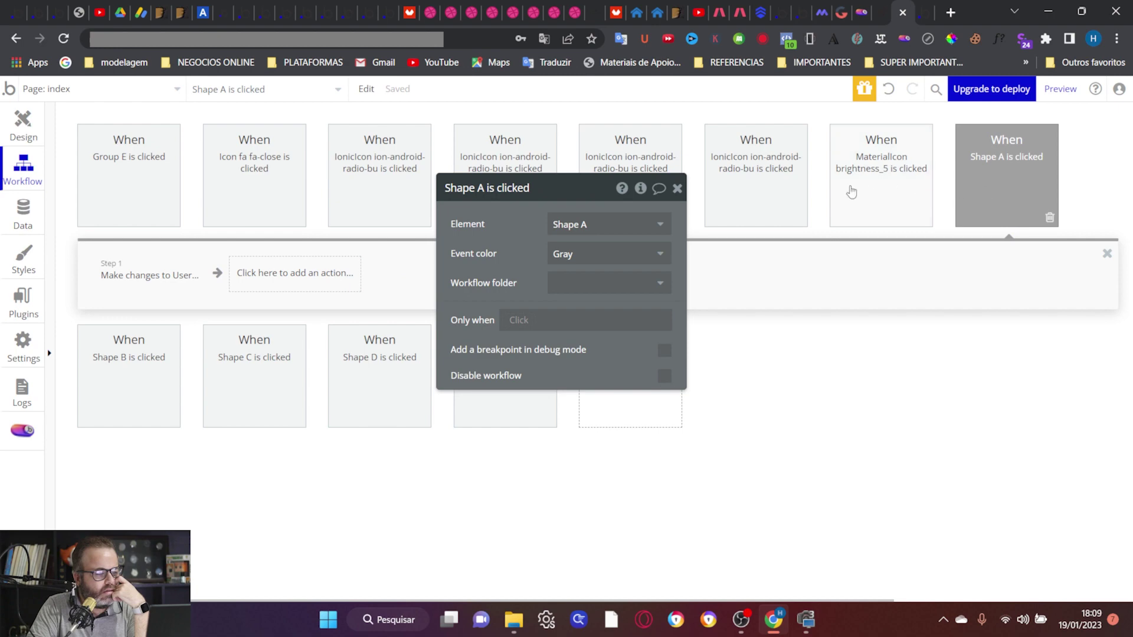
pyautogui.moveTo(505, 160)
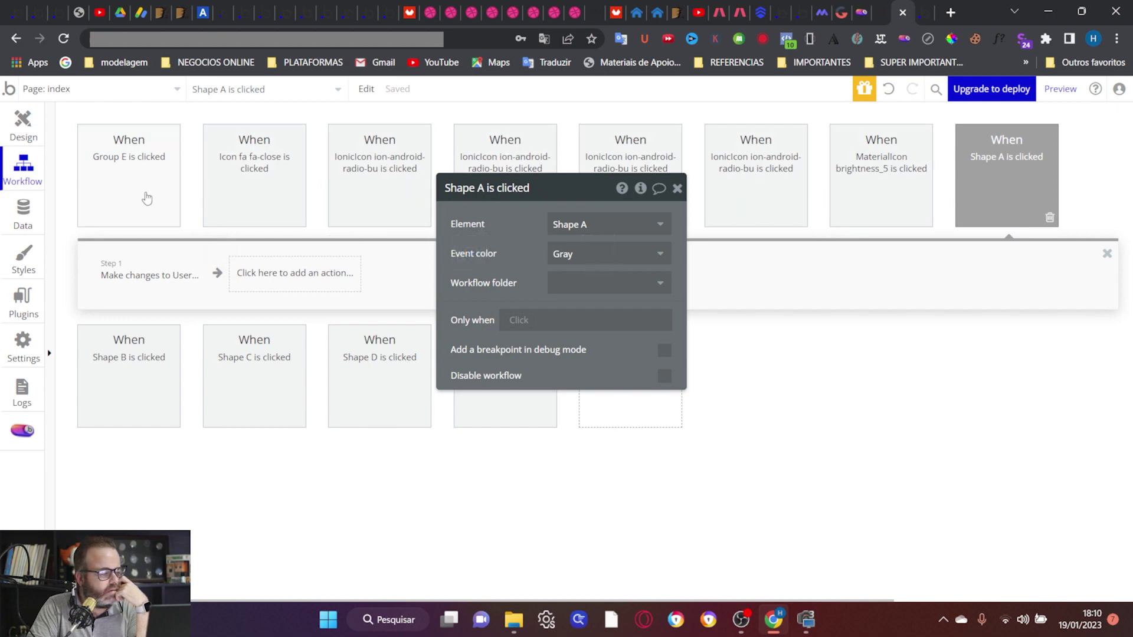
pyautogui.moveTo(147, 197)
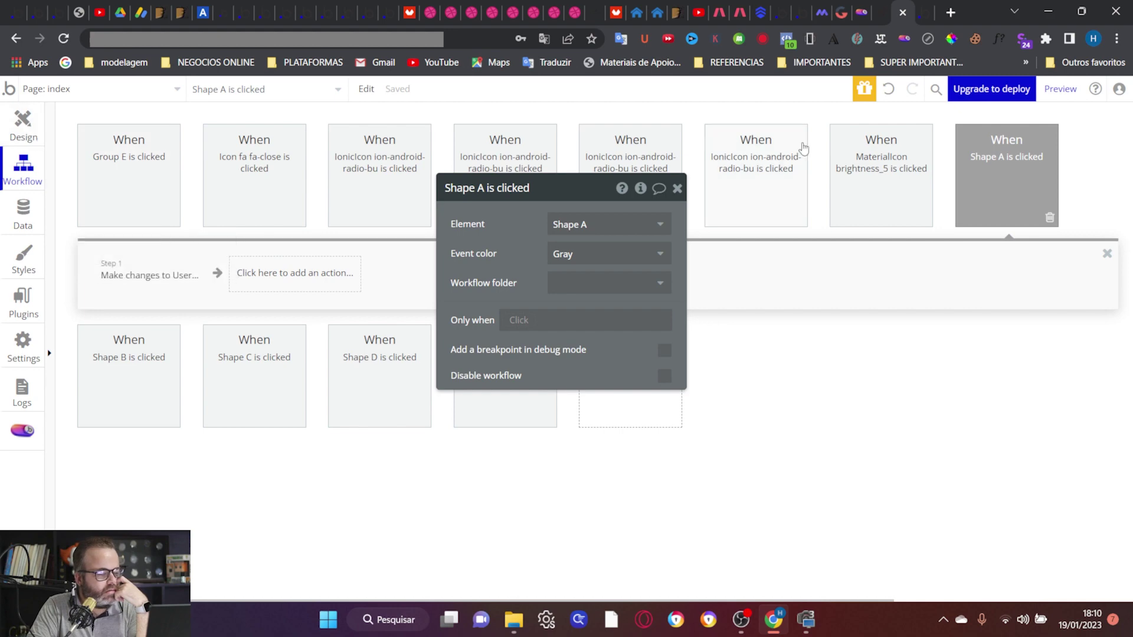
# Step: In the page design, add a new condition to Group E, the Material UI menu item
pyautogui.click(22, 131)
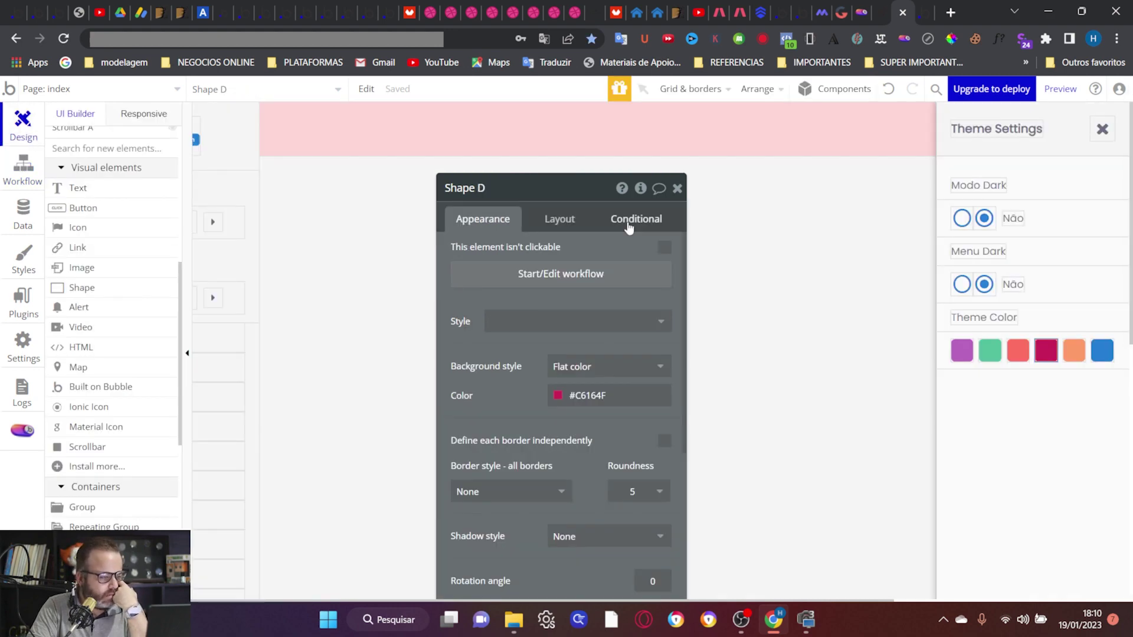
pyautogui.moveTo(568, 351); pyautogui.dragTo(366, 286)
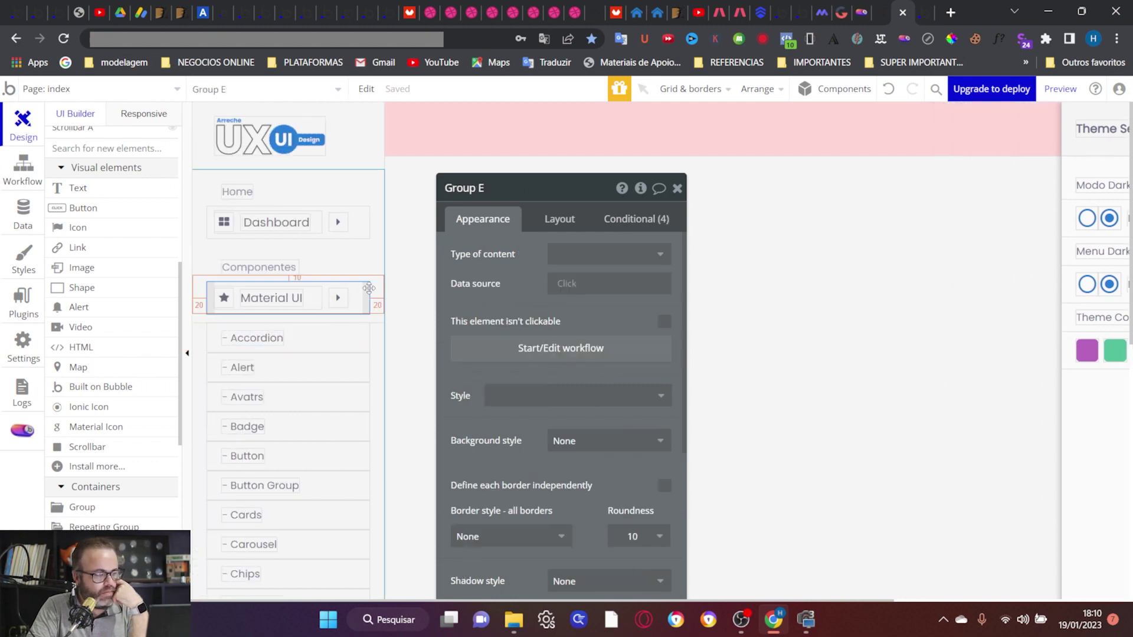
pyautogui.click(614, 219)
pyautogui.scroll(-3, 501, 332)
pyautogui.moveTo(544, 172); pyautogui.dragTo(540, 76)
pyautogui.moveTo(489, 387); pyautogui.dragTo(483, 321)
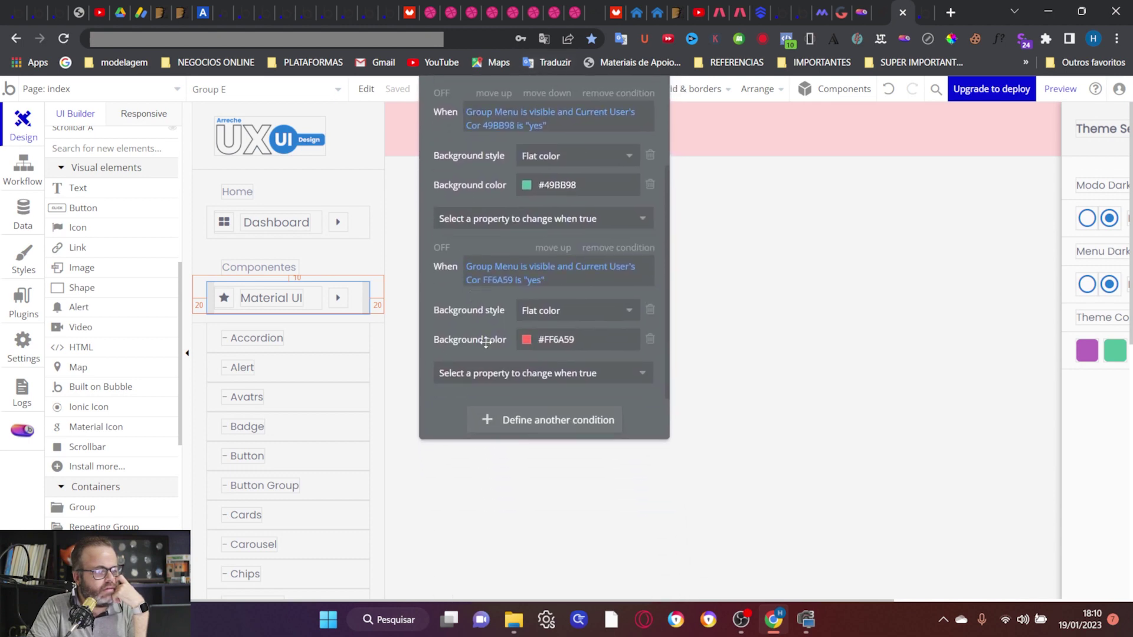
pyautogui.click(498, 423)
# Step: Define Group E's new condition as Group Menu is visible and Current User's Cor vinho C6164F is "yes"
pyautogui.click(482, 335)
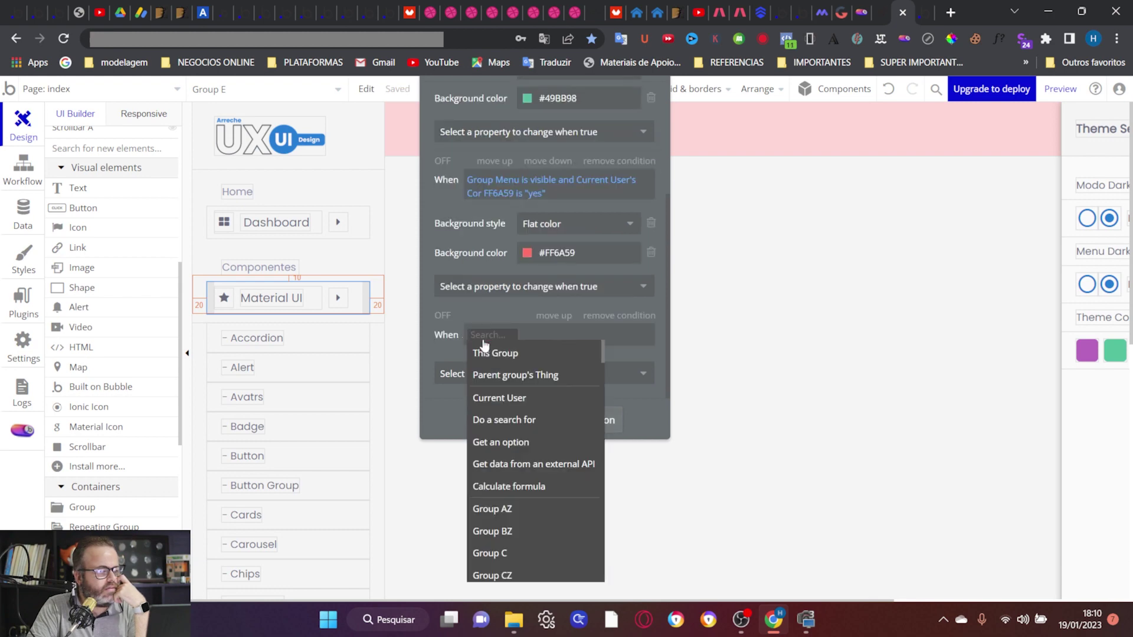
pyautogui.scroll(-5, 511, 451)
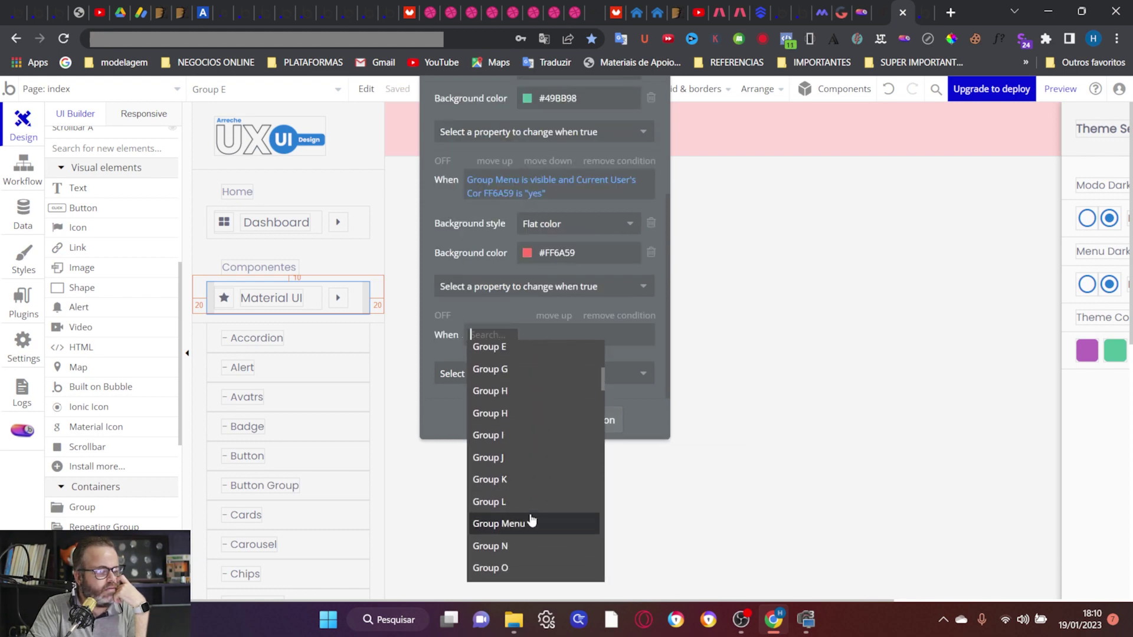
pyautogui.click(532, 522)
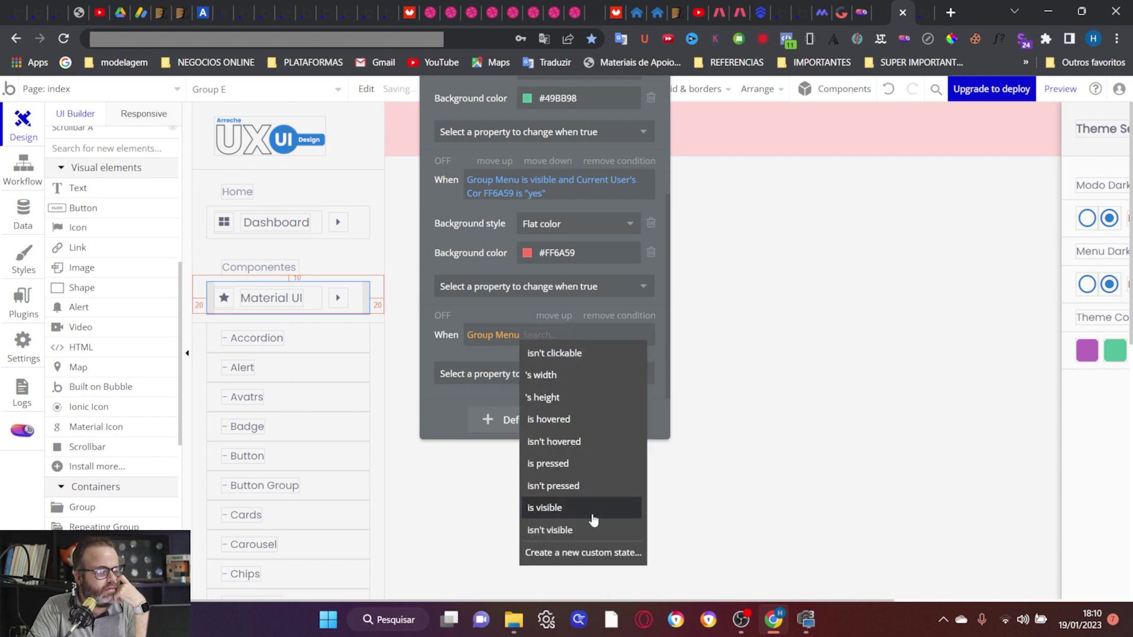
pyautogui.click(593, 520)
pyautogui.click(576, 338)
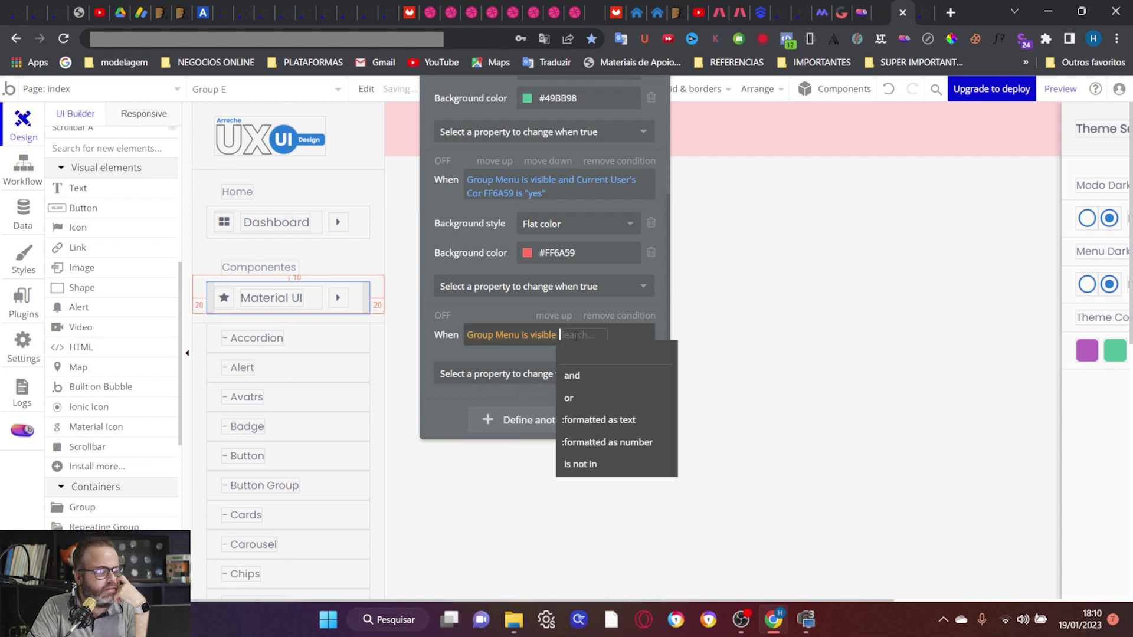
pyautogui.click(573, 379)
pyautogui.click(627, 399)
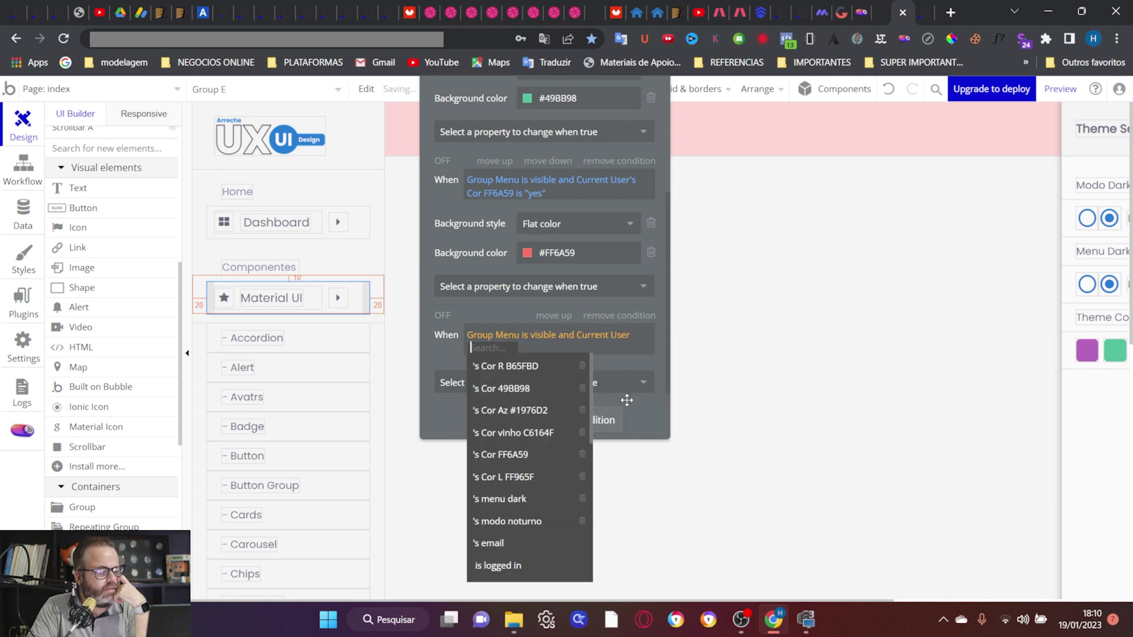
pyautogui.click(519, 433)
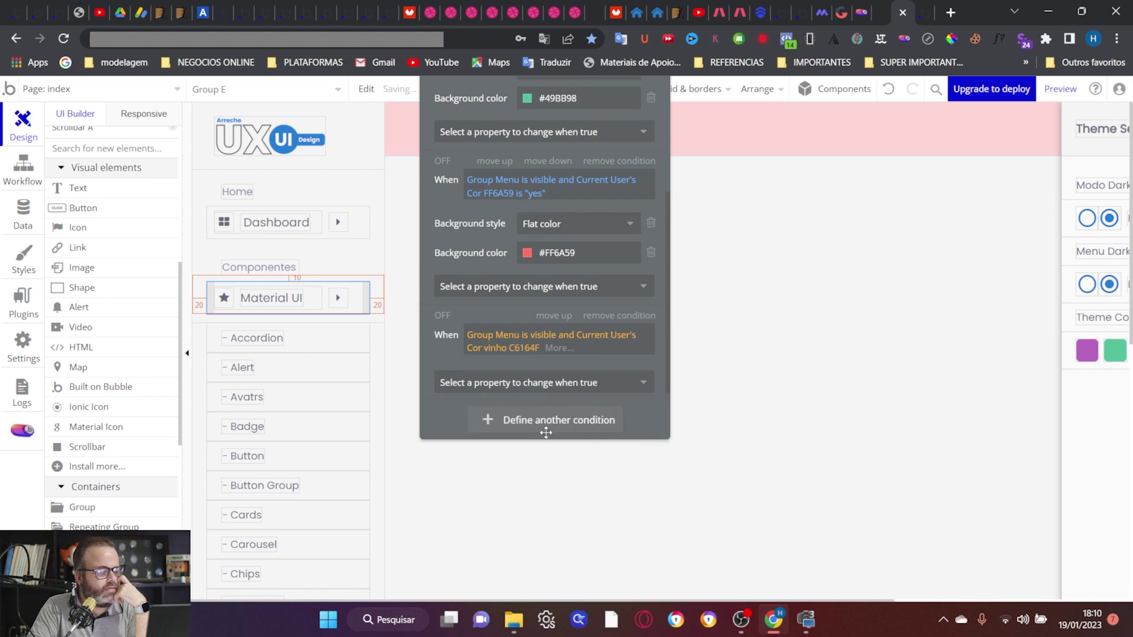
pyautogui.click(568, 354)
pyautogui.click(561, 386)
# Step: Preview the page, expand Material UI and test the purple, green, coral and crimson swatches in Theme Settings
pyautogui.click(1061, 89)
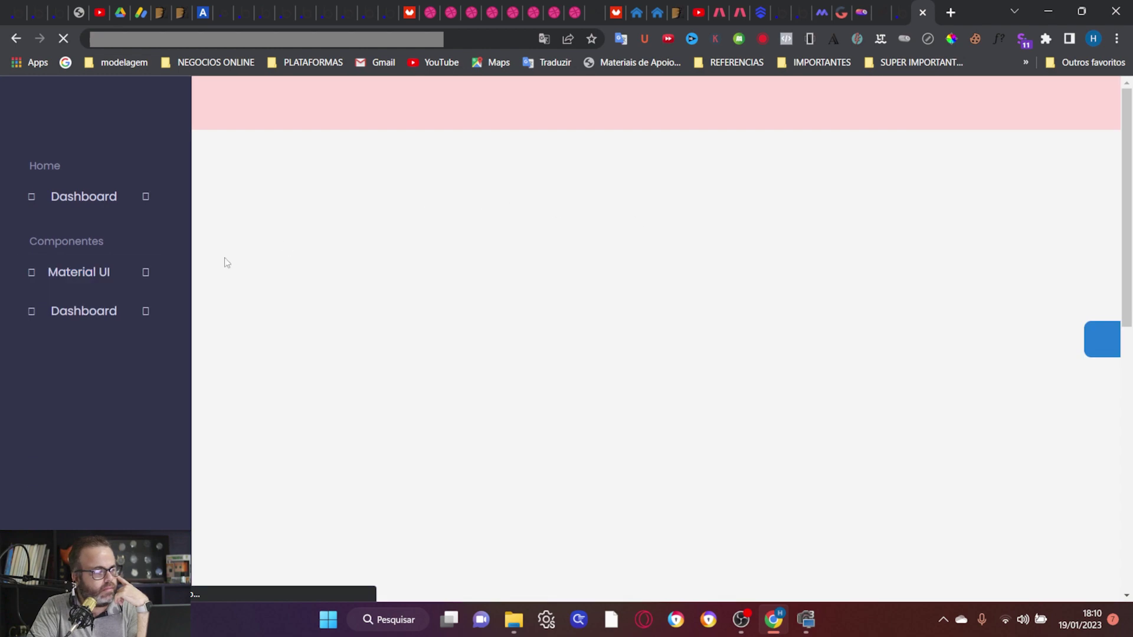
pyautogui.click(122, 274)
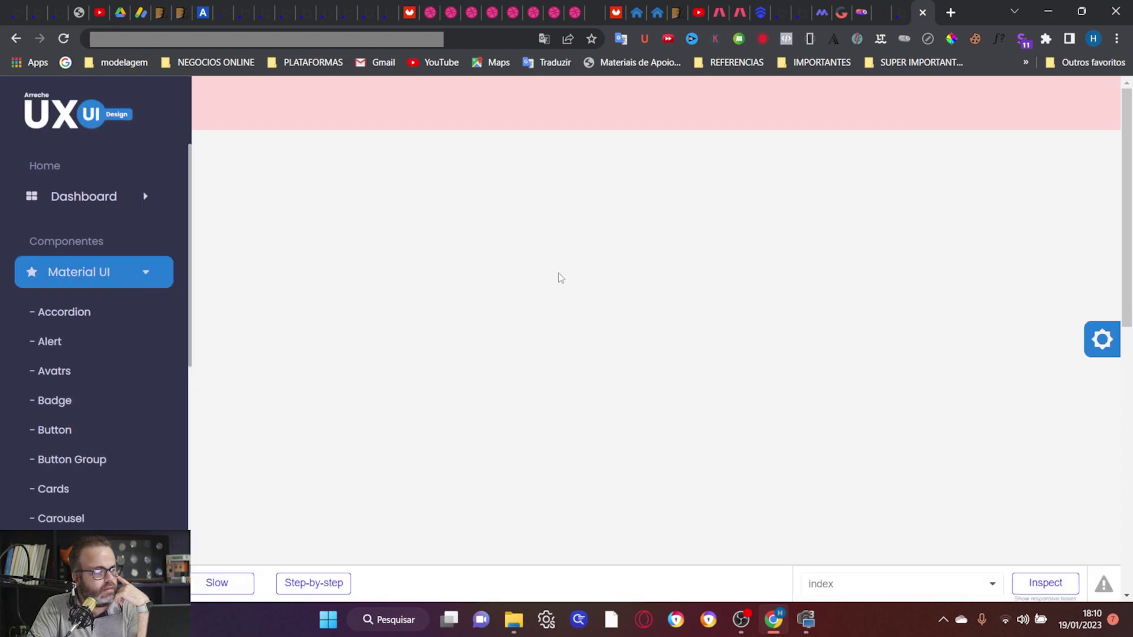
pyautogui.click(1101, 340)
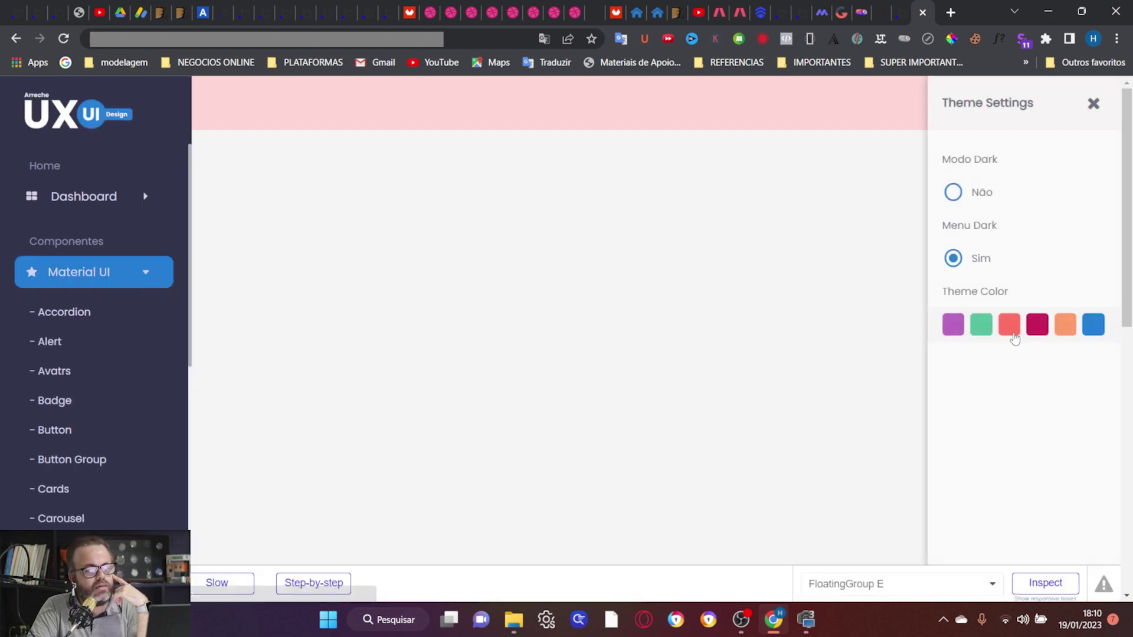
pyautogui.click(955, 326)
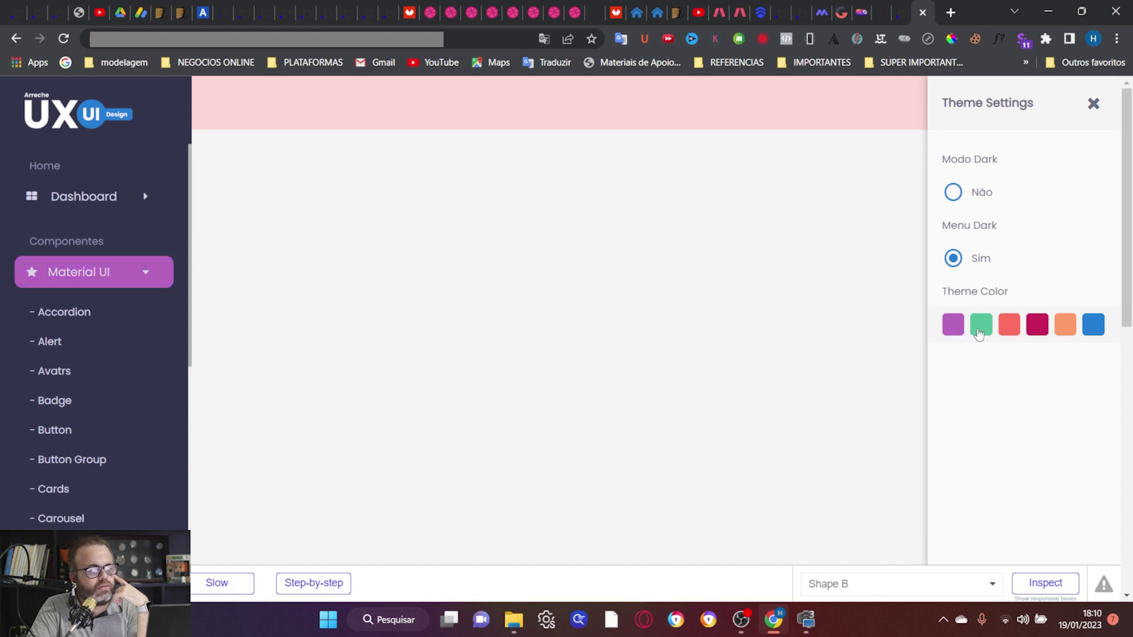
pyautogui.click(979, 330)
pyautogui.click(1010, 330)
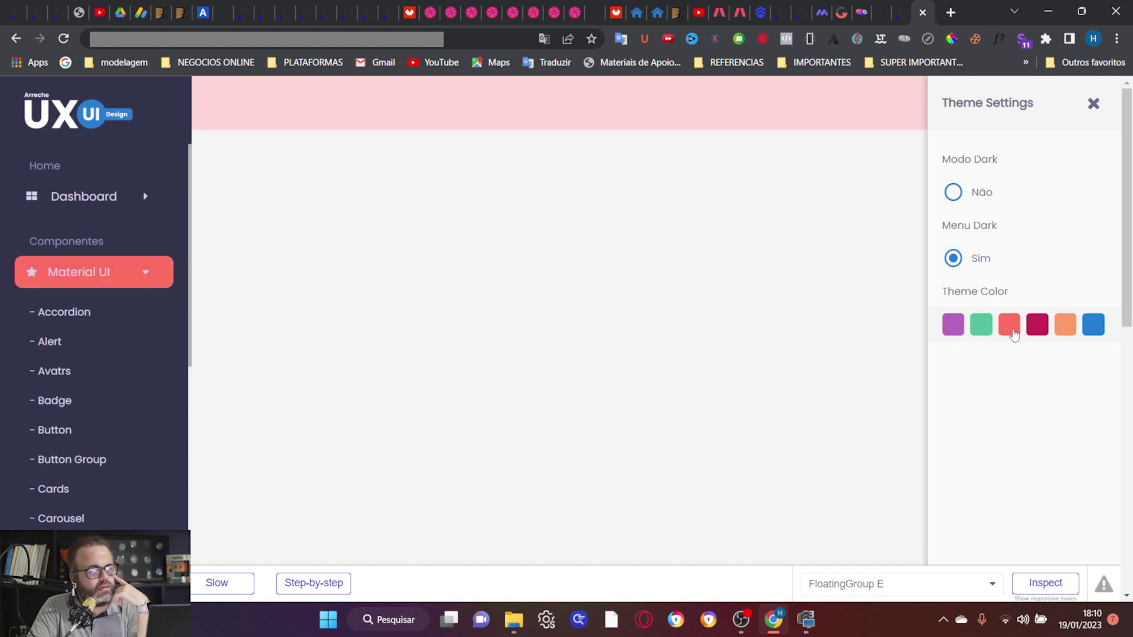
pyautogui.click(1038, 330)
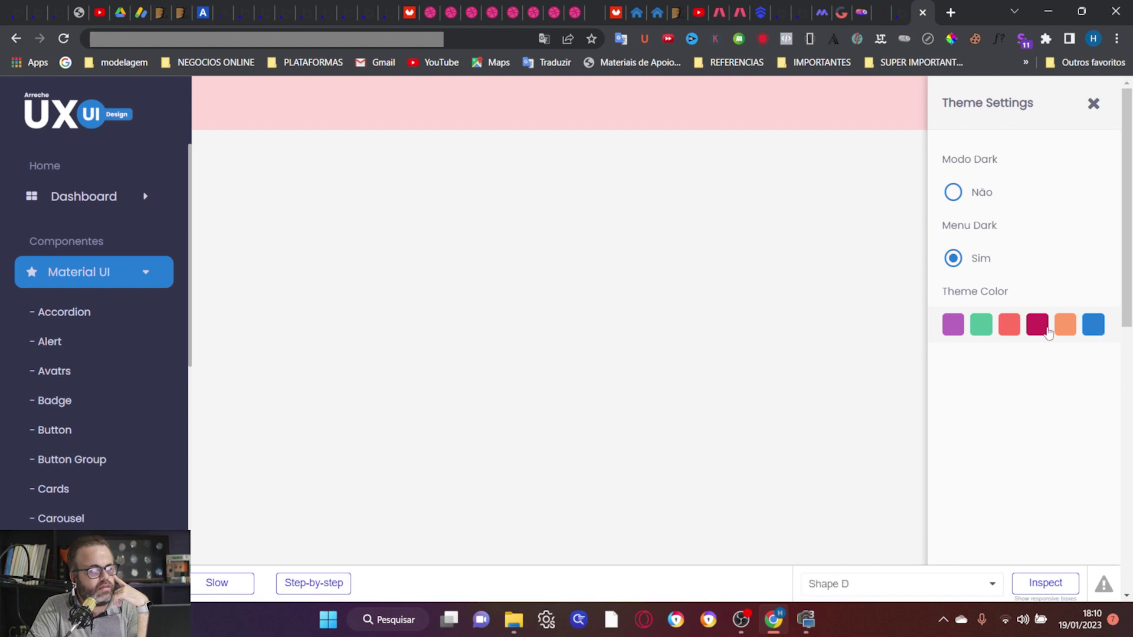
# Step: Back in the editor, make Group E's Cor vinho C6164F condition set the Background style to Flat color
pyautogui.click(901, 8)
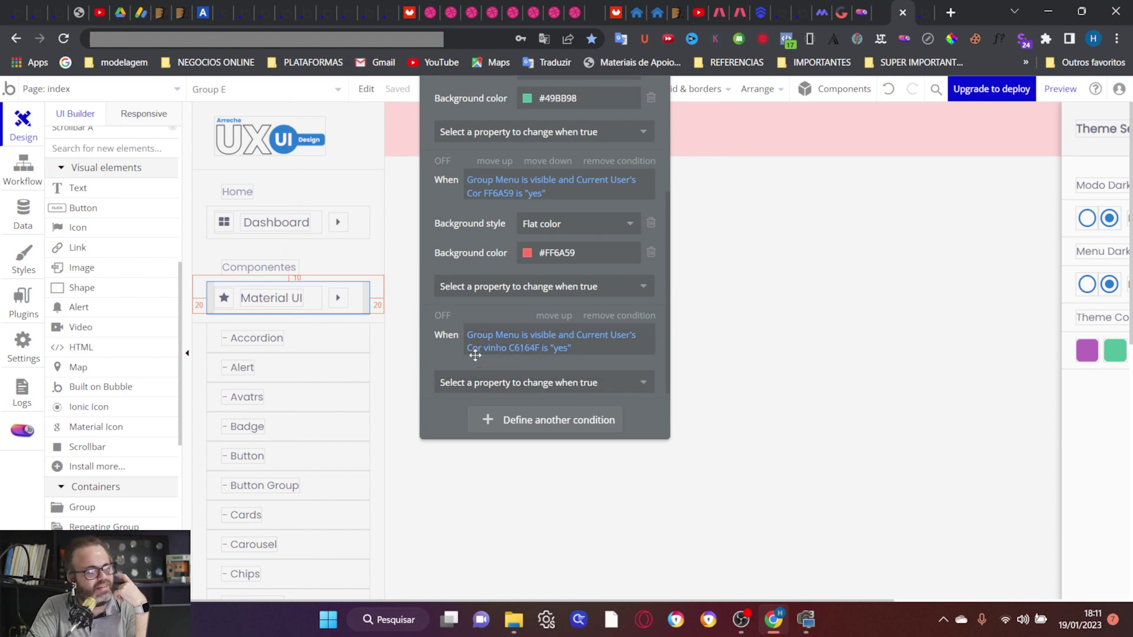
pyautogui.scroll(-1, 488, 360)
pyautogui.click(517, 375)
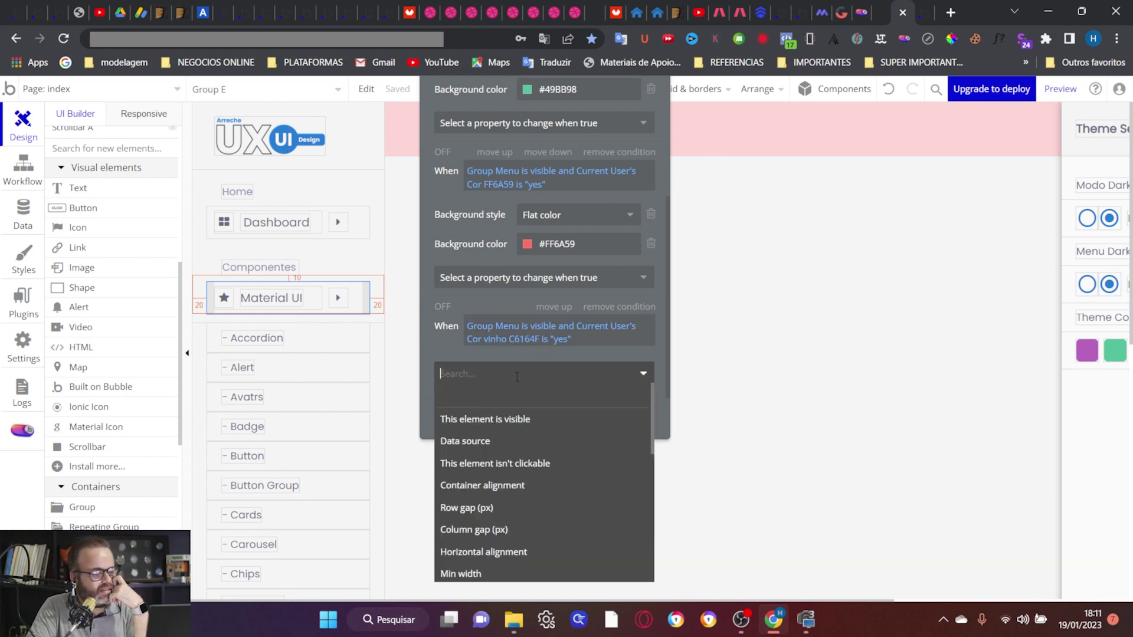
pyautogui.write('back')
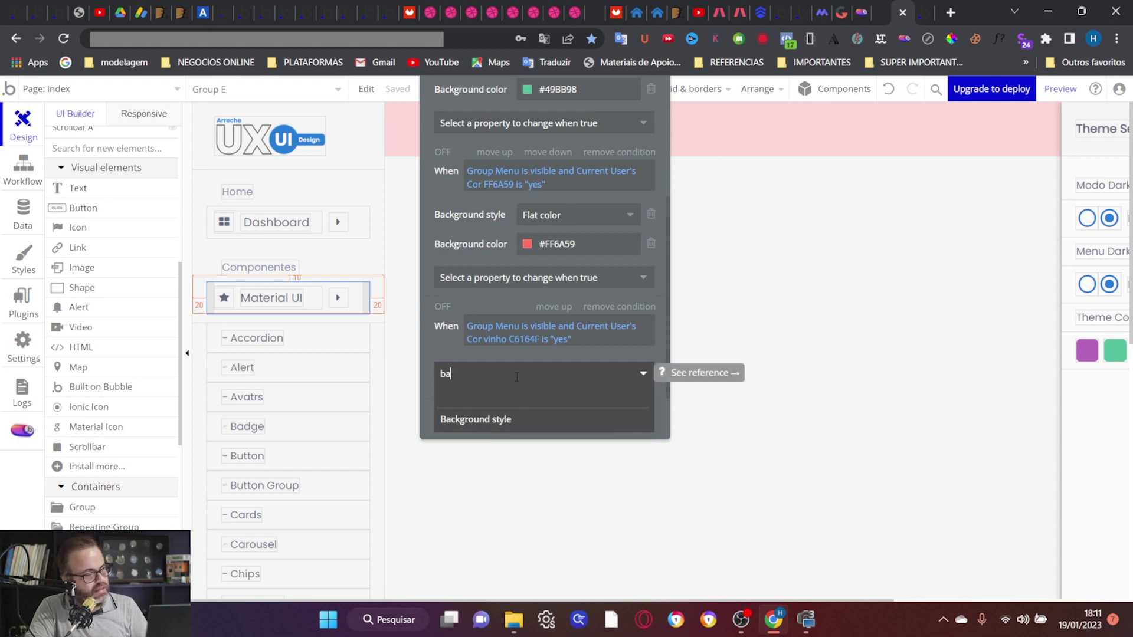
pyautogui.click(514, 417)
pyautogui.click(549, 372)
pyautogui.click(561, 413)
# Step: Add a Background color of #C6164F to Group E's Cor vinho C6164F condition
pyautogui.scroll(-1, 506, 378)
pyautogui.click(507, 375)
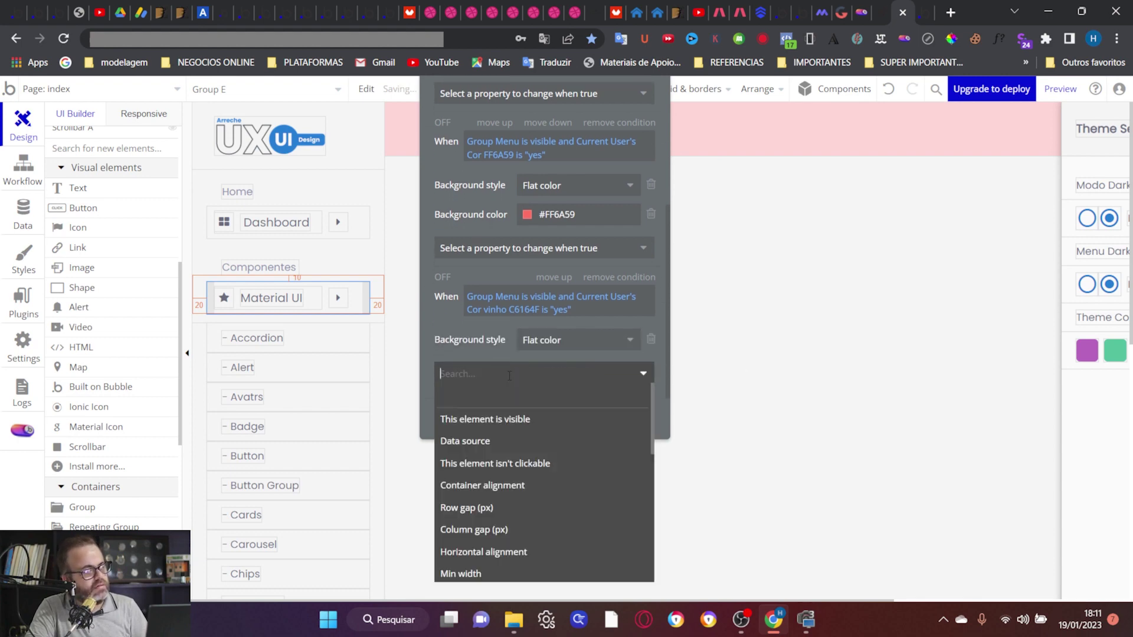
pyautogui.write('co')
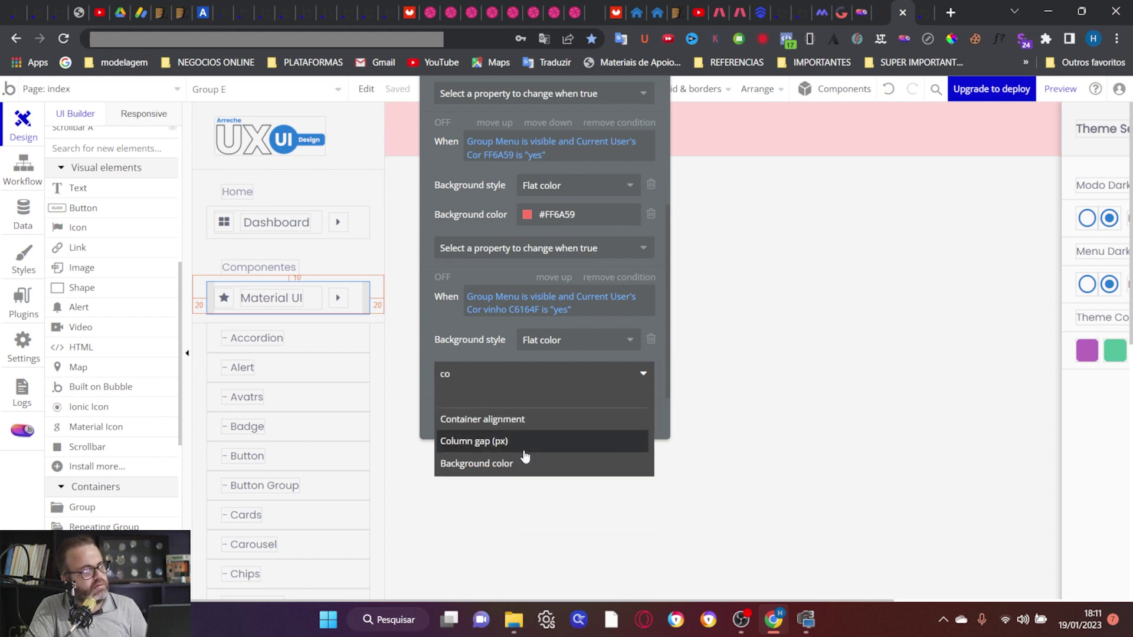
pyautogui.click(528, 463)
pyautogui.doubleClick(557, 369)
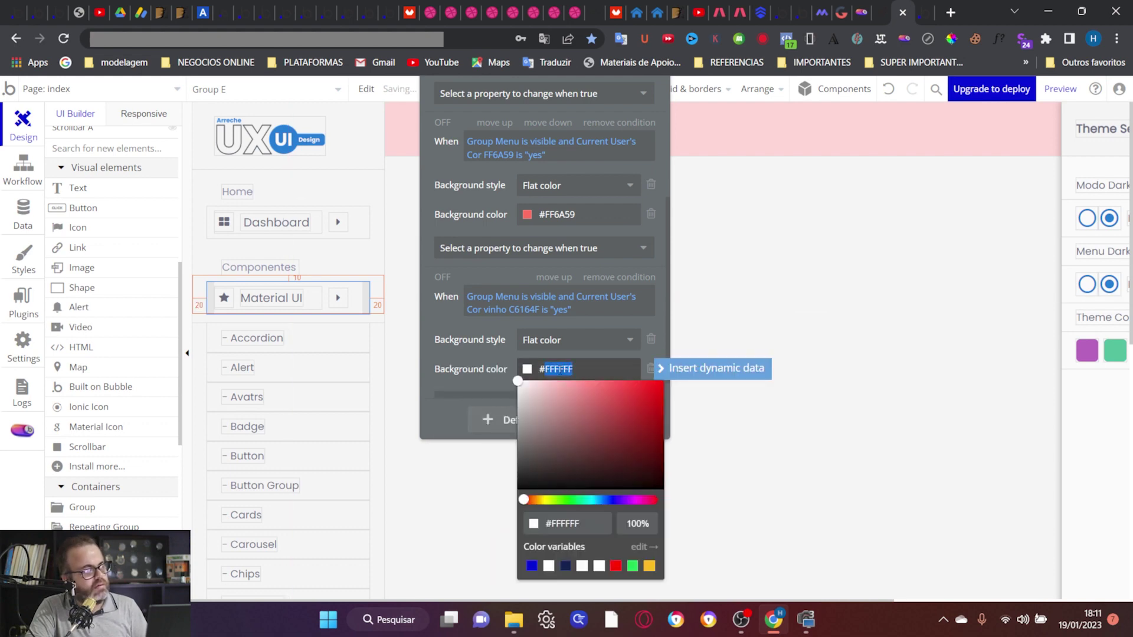
pyautogui.write('#C6164F')
pyautogui.click(502, 361)
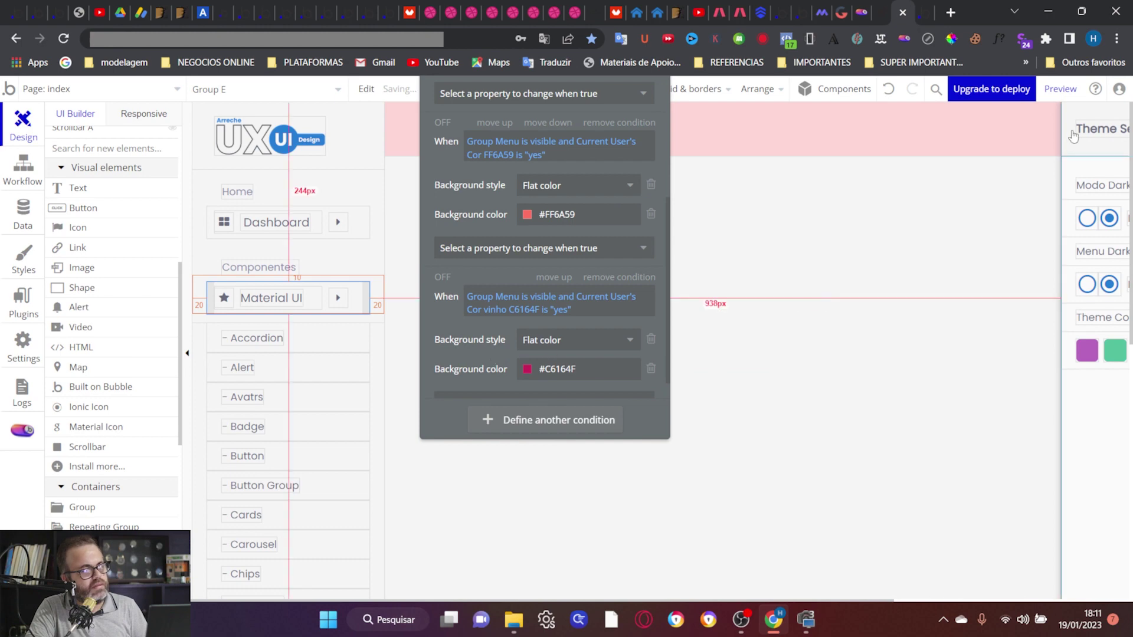
# Step: Preview the page, expand Material UI and try the coral, green, purple and crimson swatches in Theme Settings
pyautogui.click(1075, 93)
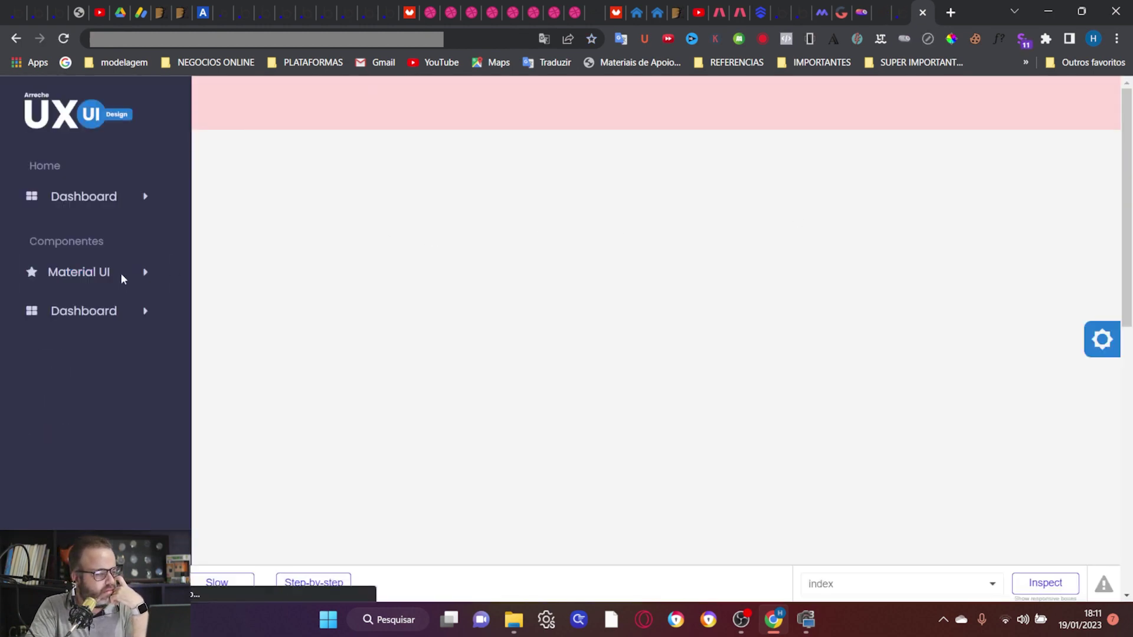
pyautogui.click(120, 273)
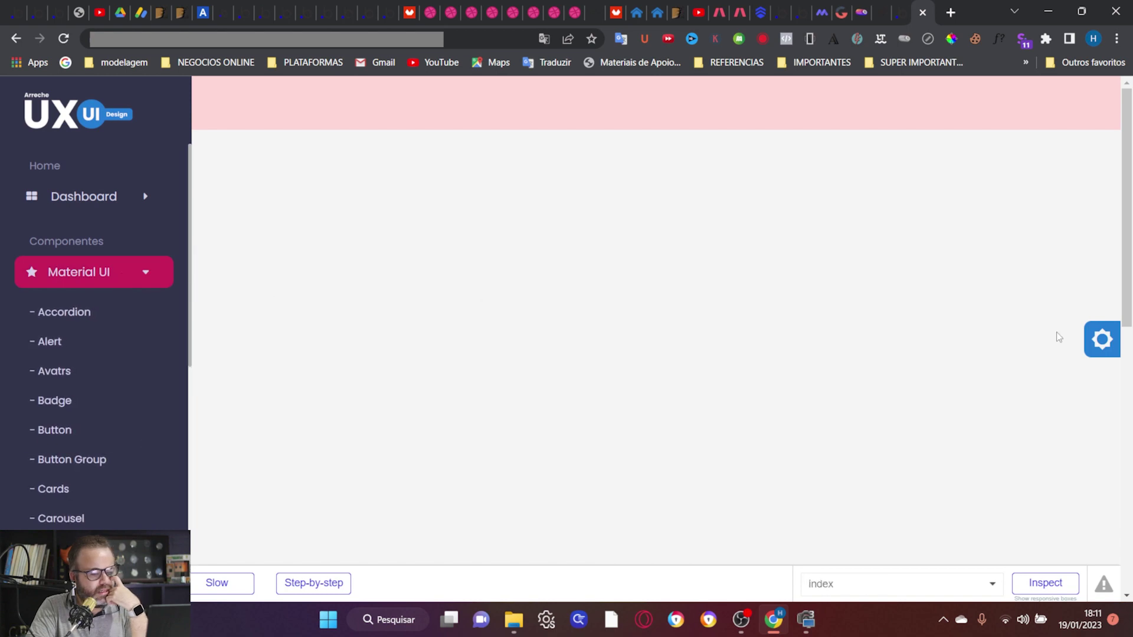
pyautogui.click(1099, 340)
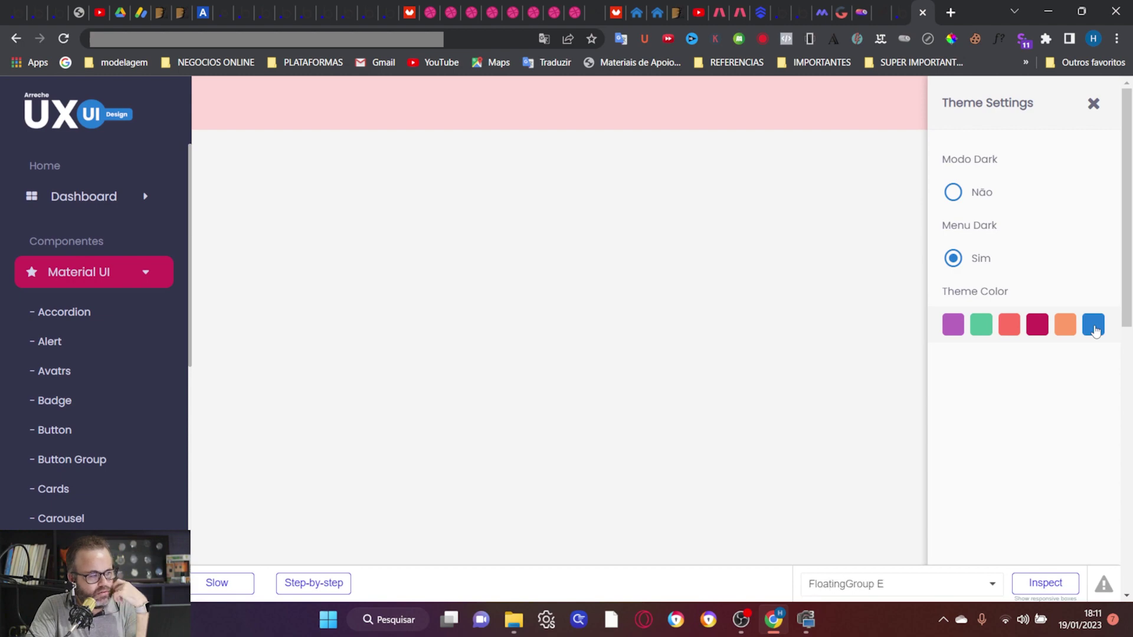
pyautogui.click(1004, 333)
pyautogui.click(981, 334)
pyautogui.click(952, 334)
pyautogui.click(980, 333)
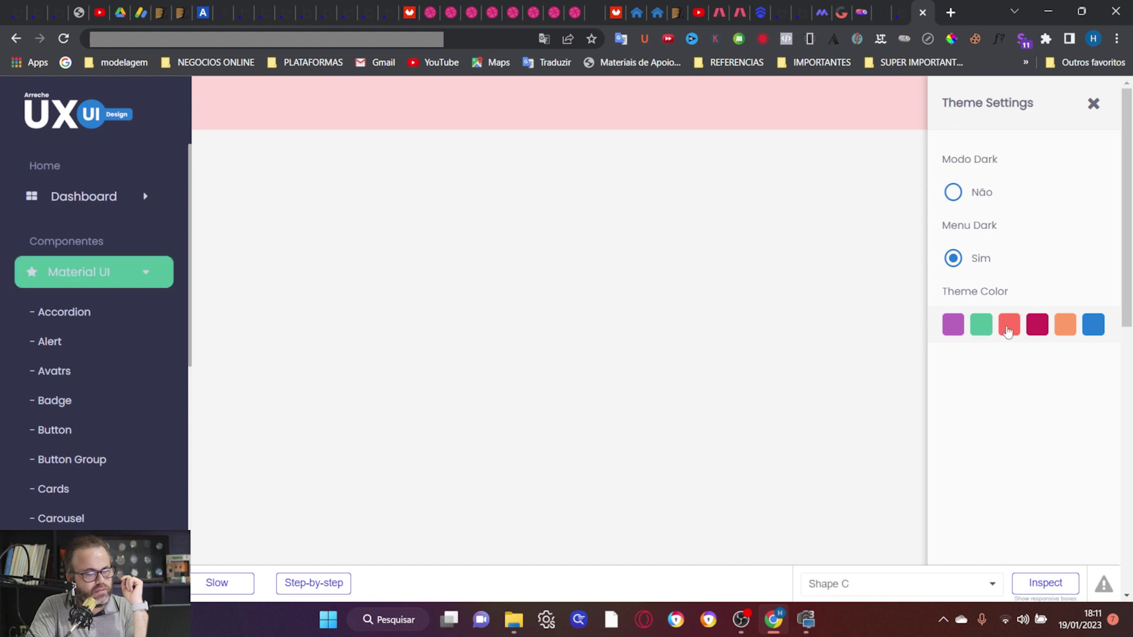
pyautogui.click(1039, 333)
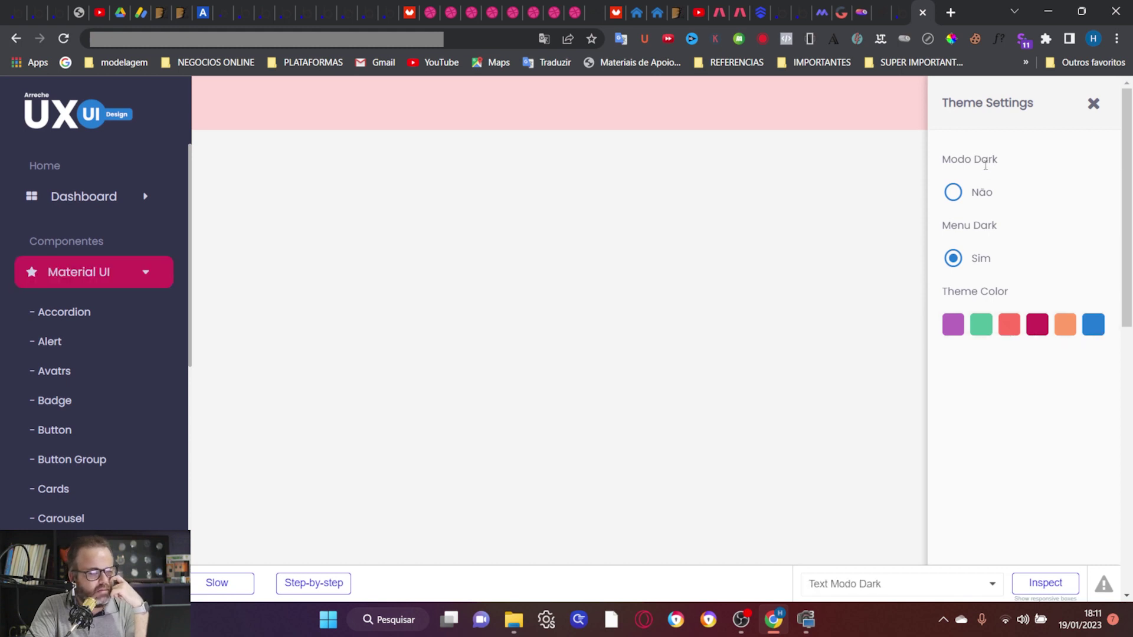
# Step: Back in the editor, check which Current User fields the purple and green swatches' click workflows change
pyautogui.click(896, 5)
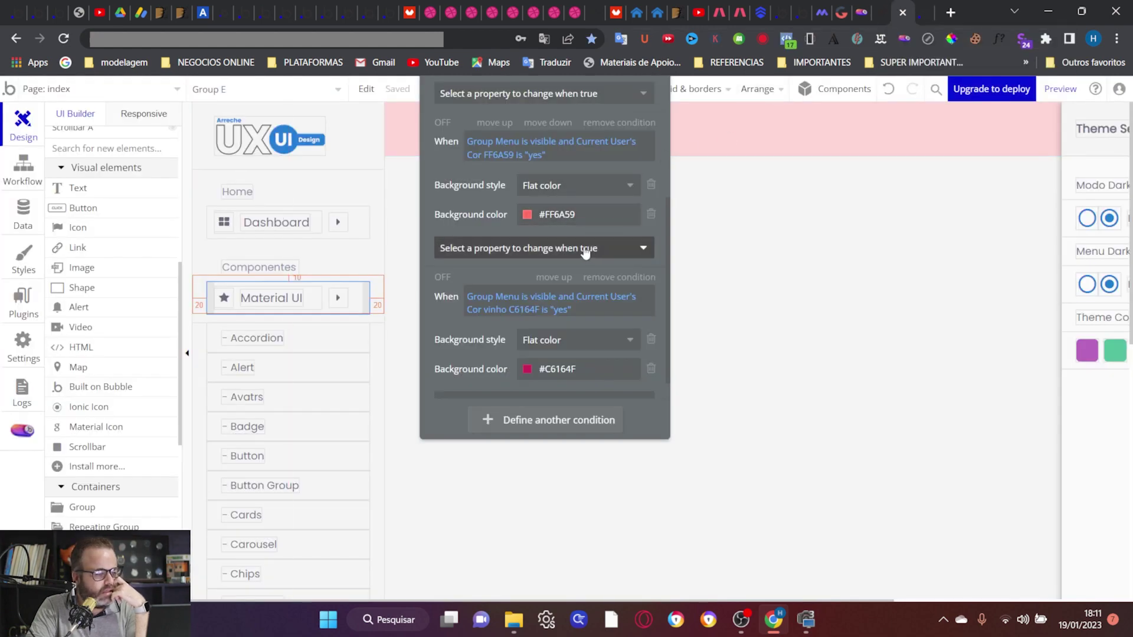
pyautogui.hscroll(2, 827, 379)
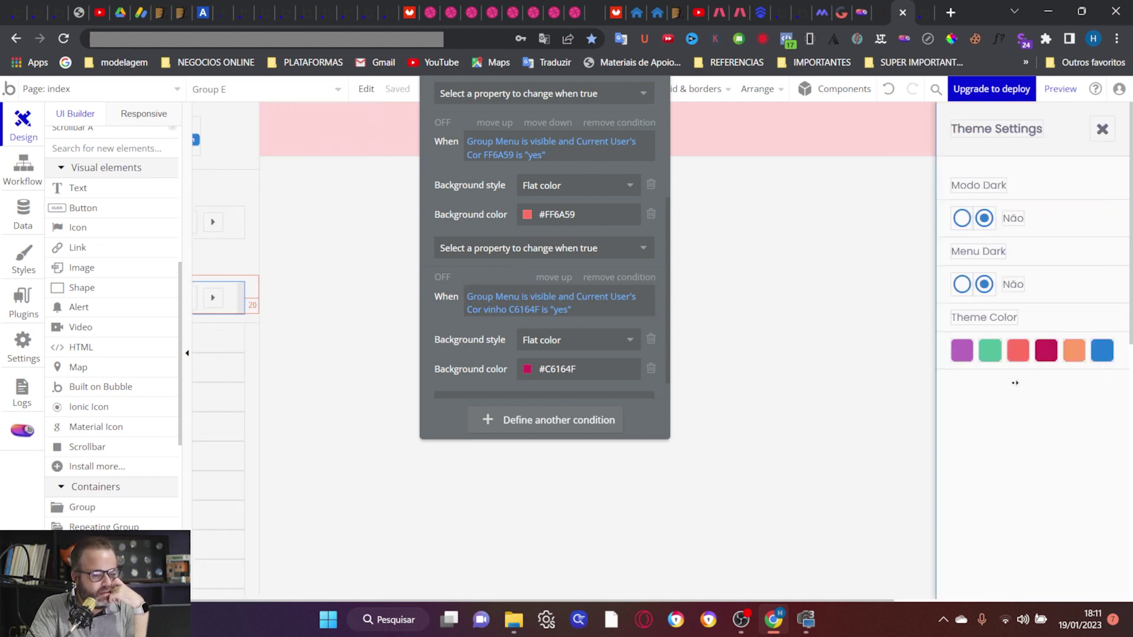
pyautogui.click(964, 351)
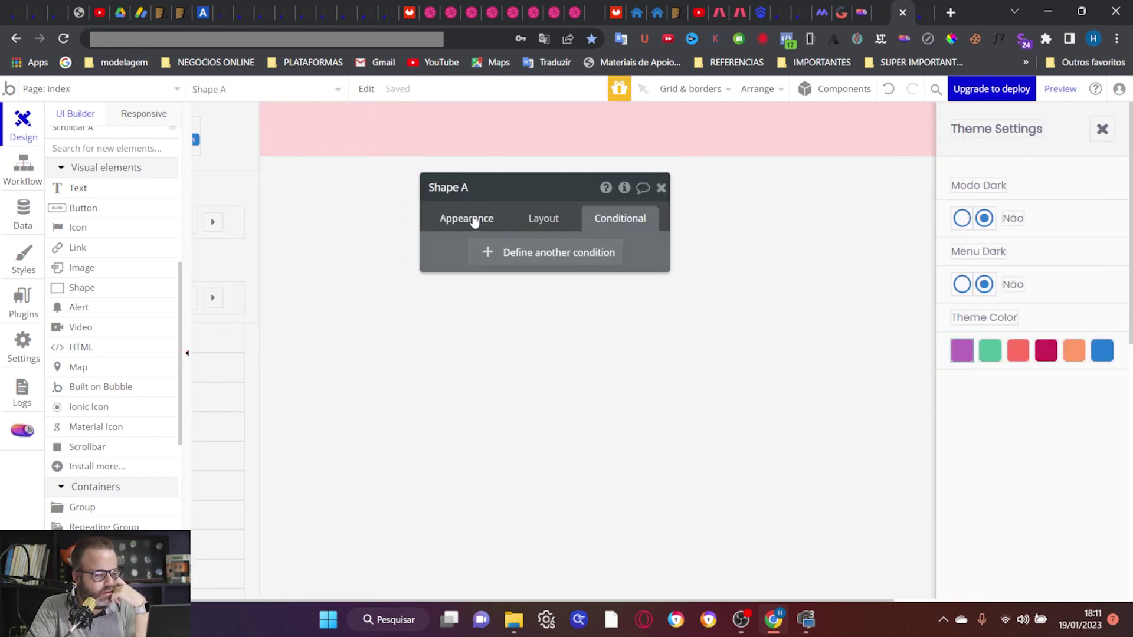
pyautogui.click(473, 220)
pyautogui.click(493, 286)
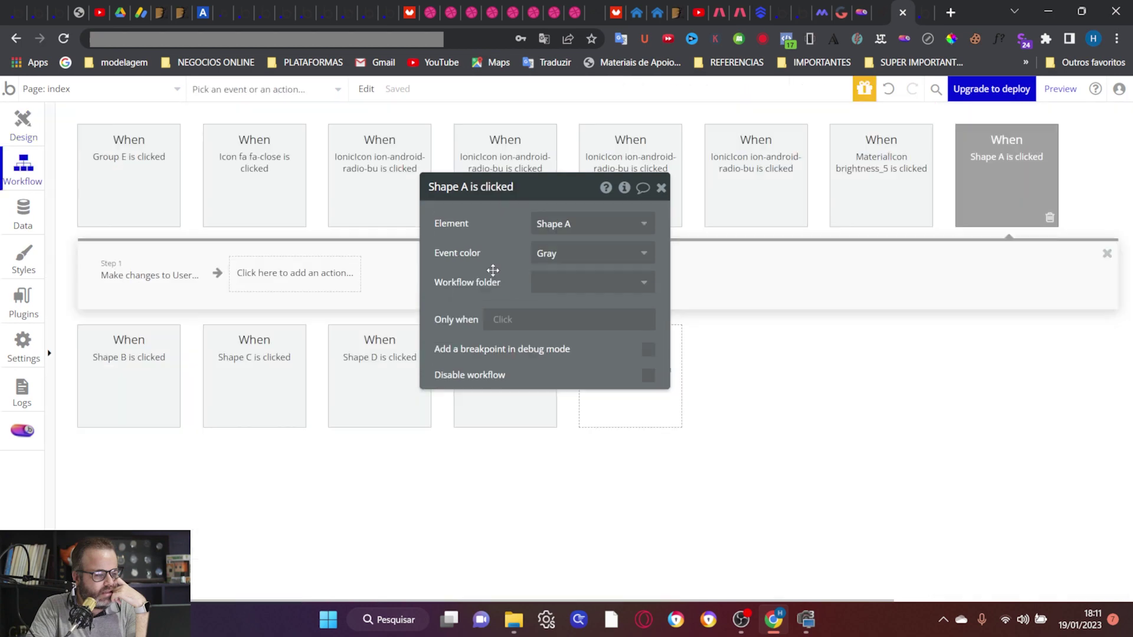
pyautogui.click(148, 278)
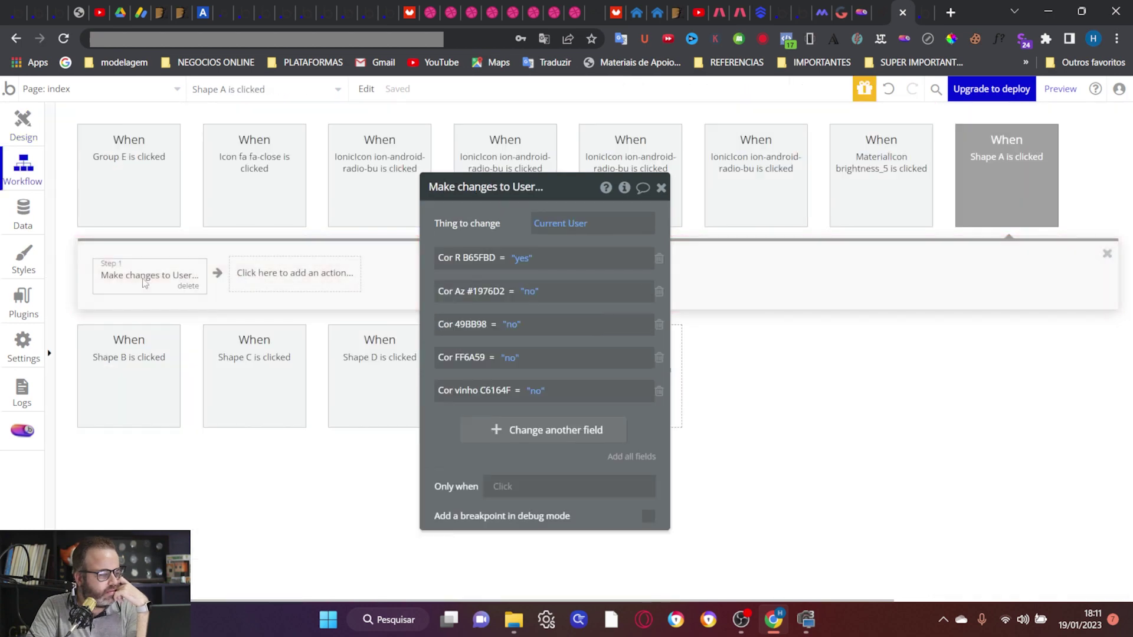
pyautogui.click(24, 129)
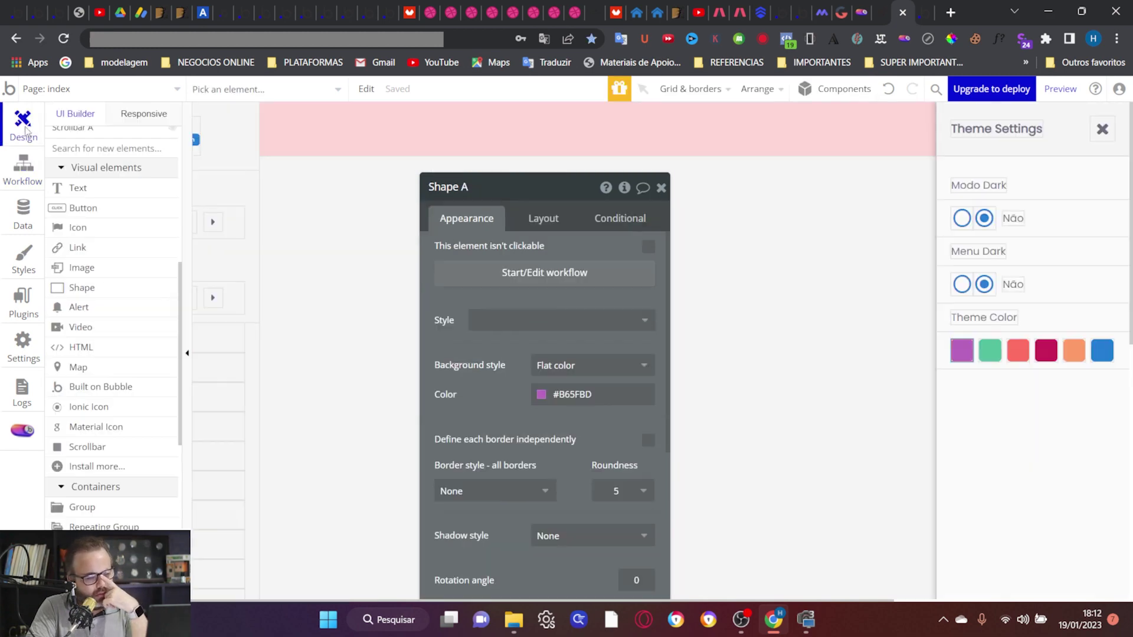
pyautogui.click(990, 353)
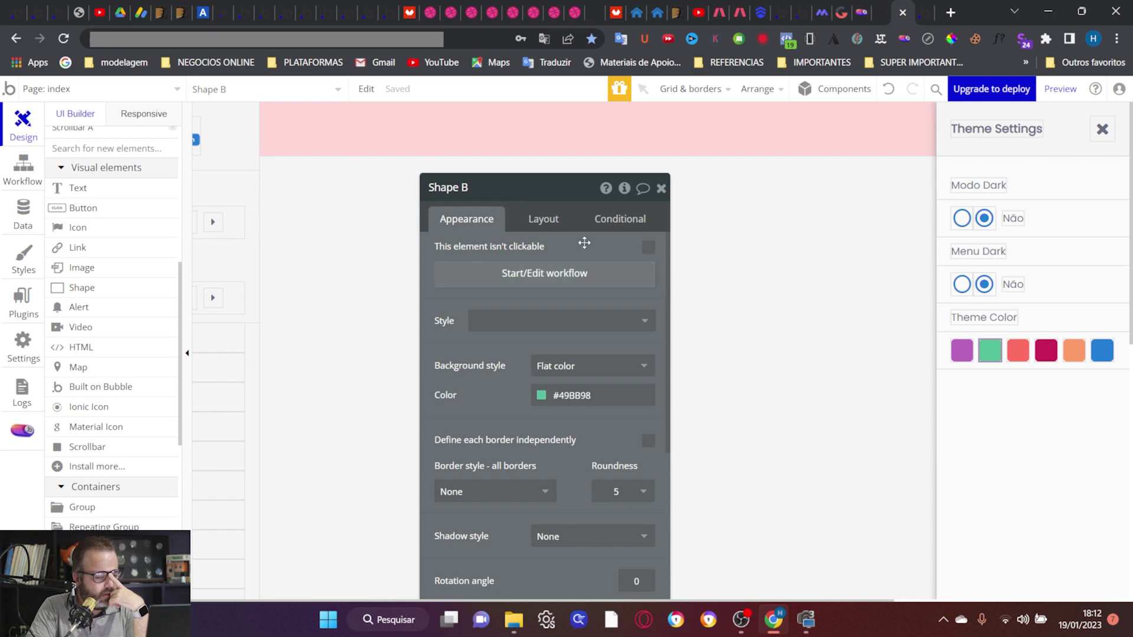
pyautogui.click(583, 275)
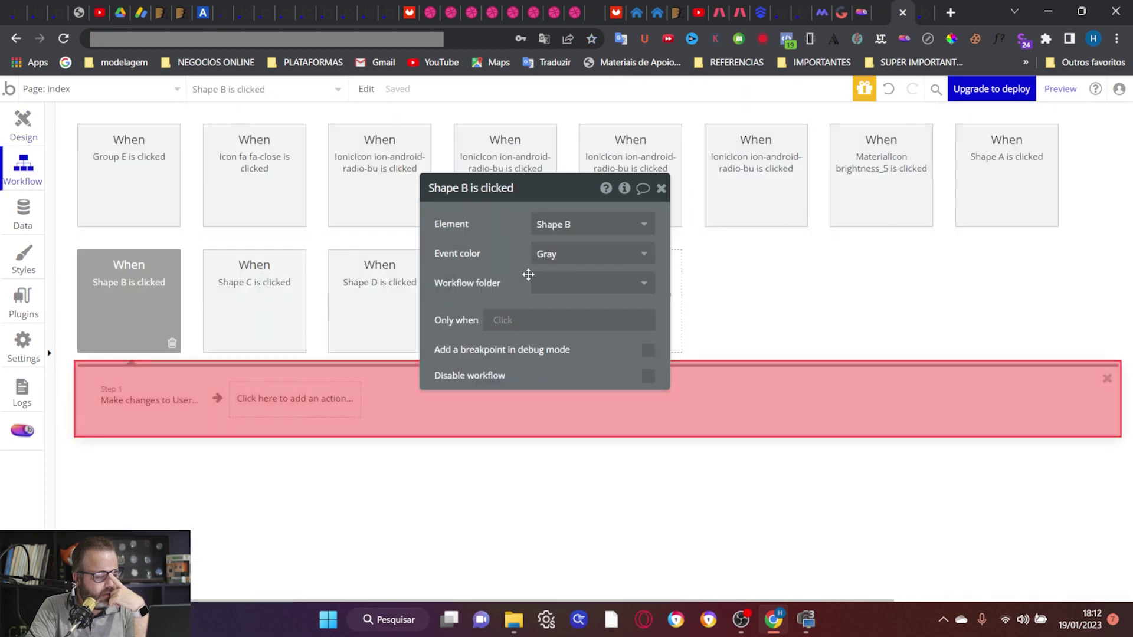
pyautogui.click(165, 396)
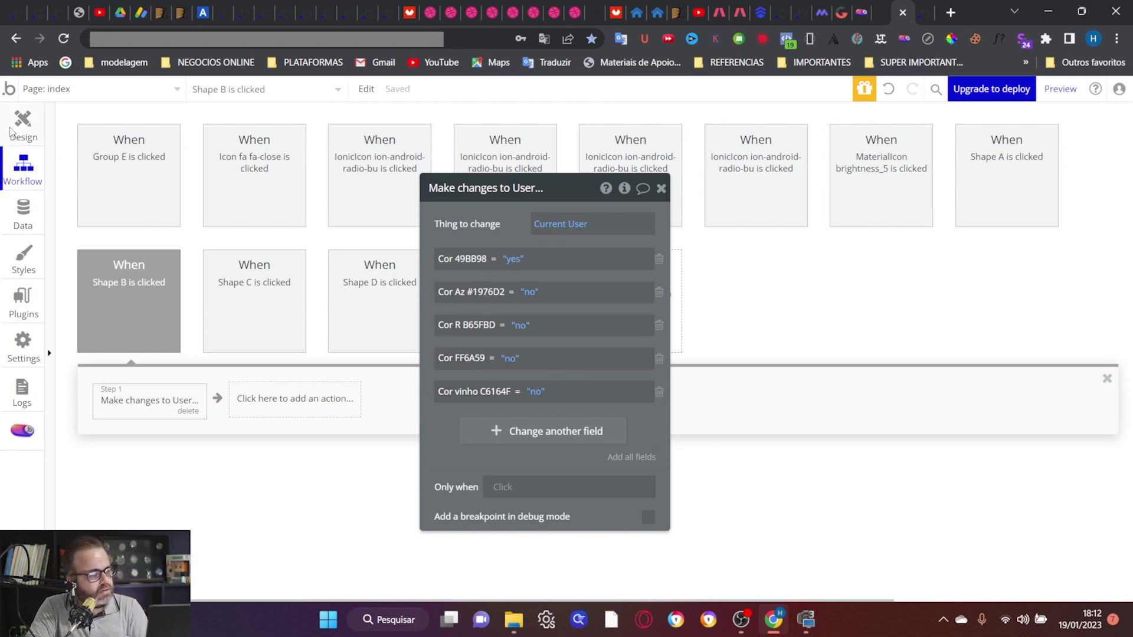
# Step: Check the Current User field changes in the click workflows of the coral and crimson swatches
pyautogui.click(11, 130)
pyautogui.click(1016, 349)
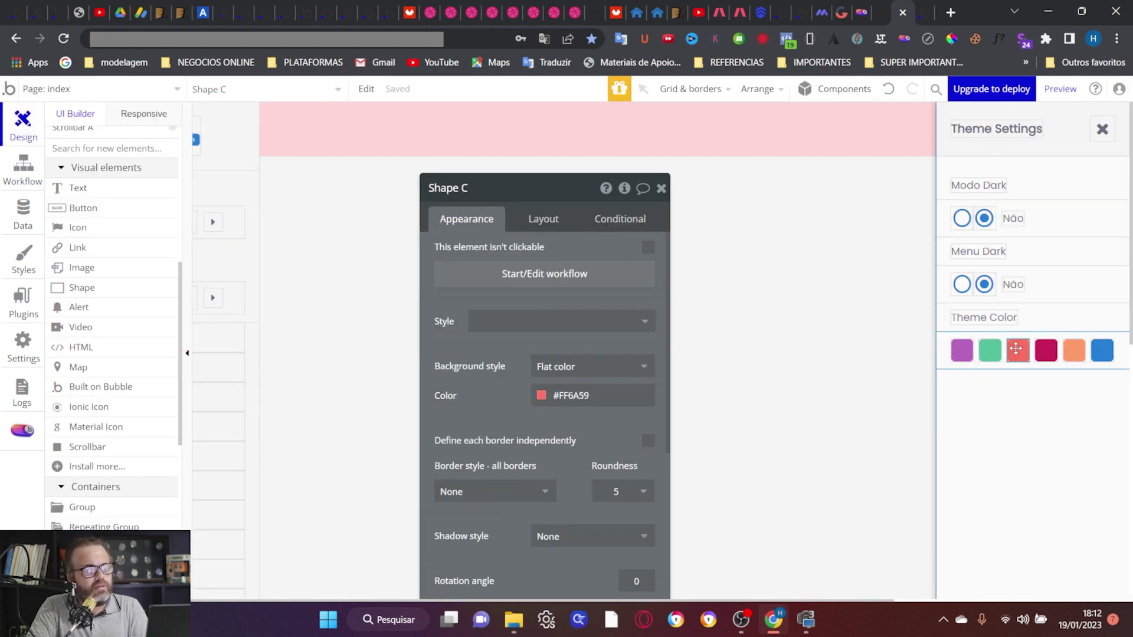
pyautogui.click(522, 274)
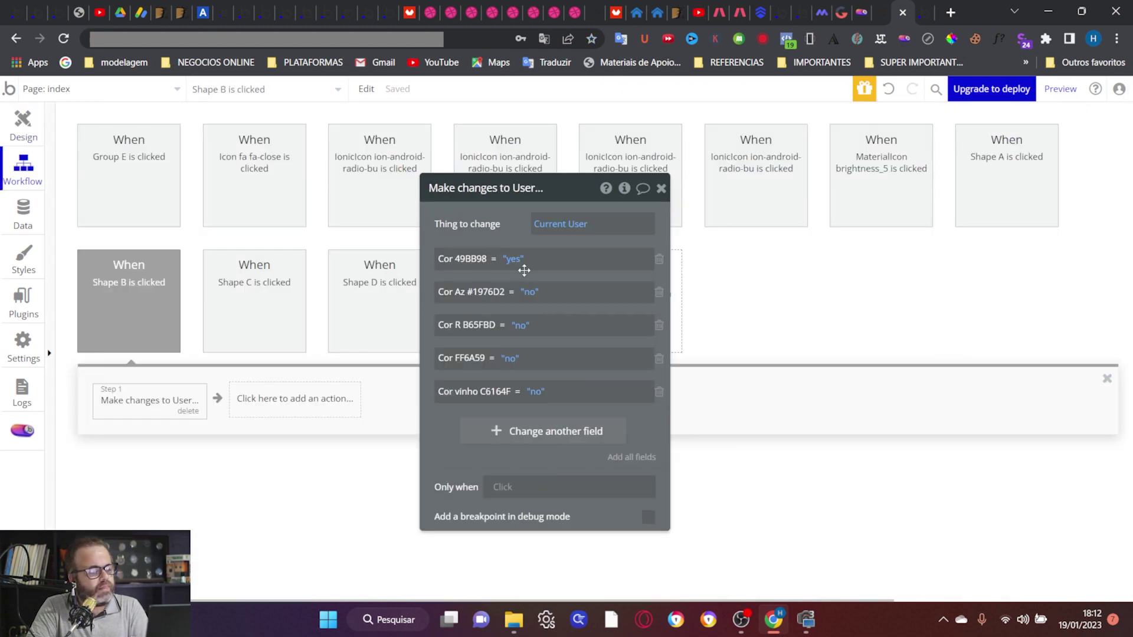
pyautogui.click(159, 396)
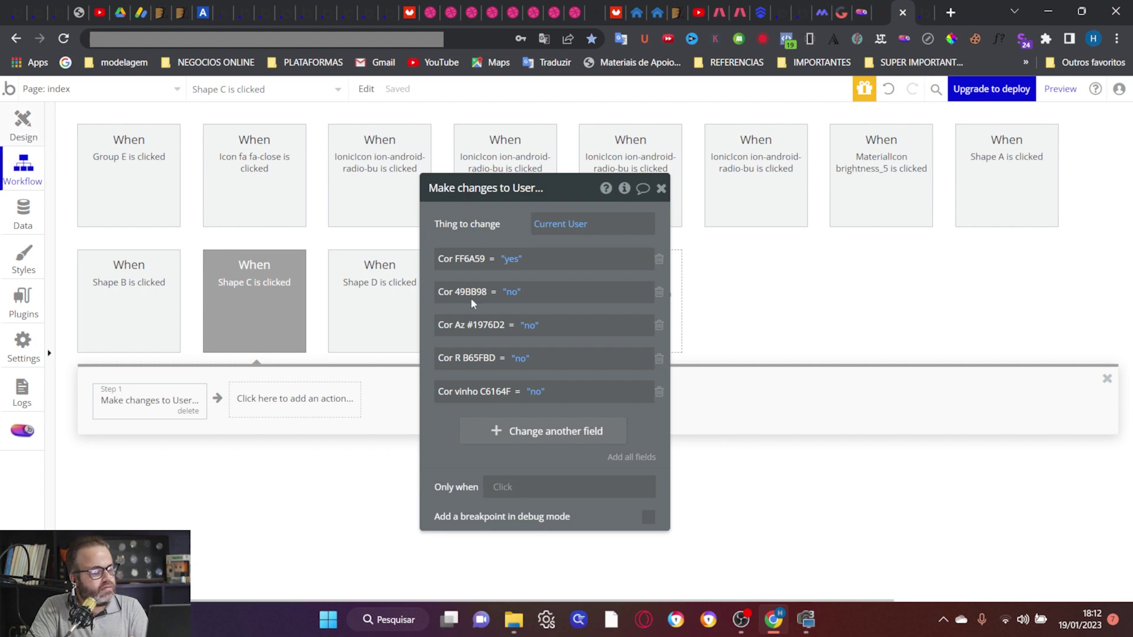
pyautogui.press('d')
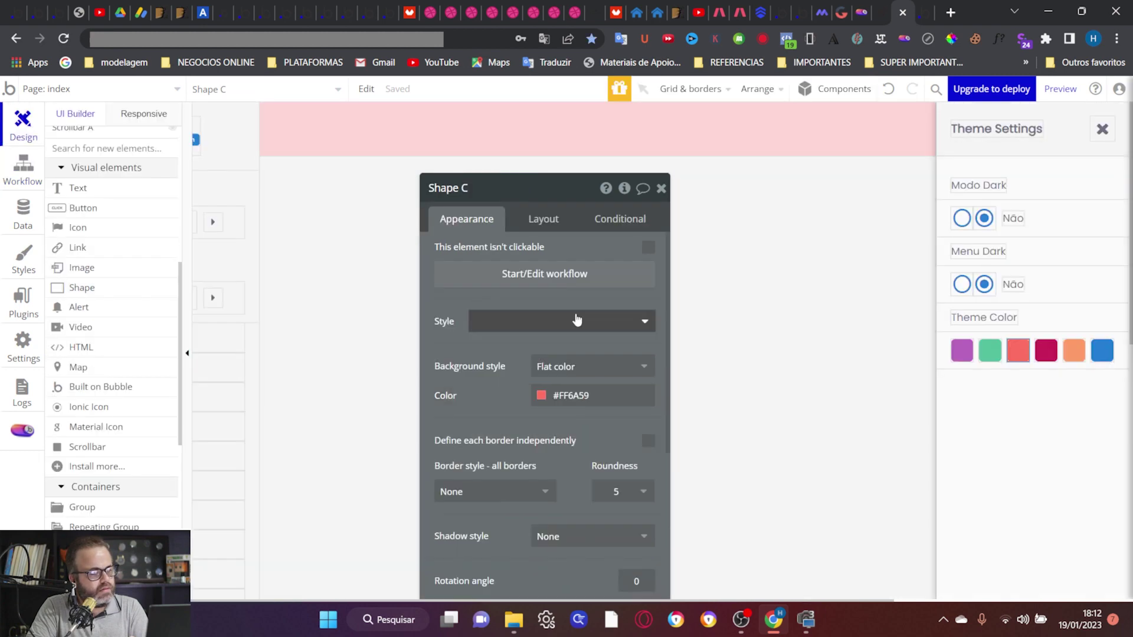
pyautogui.click(1049, 355)
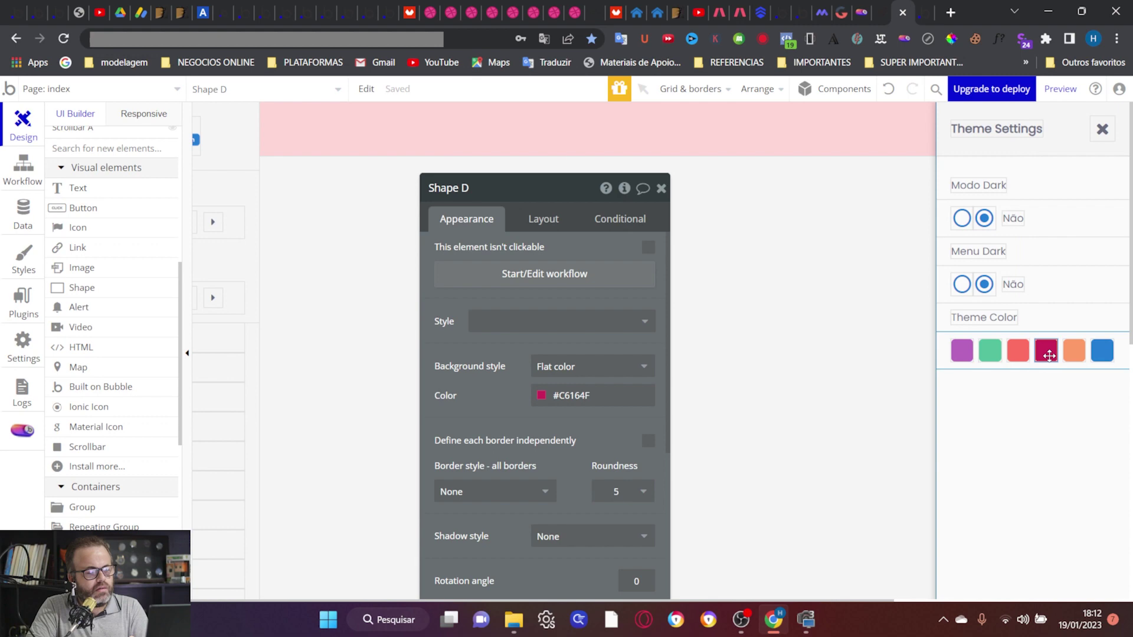
pyautogui.click(486, 284)
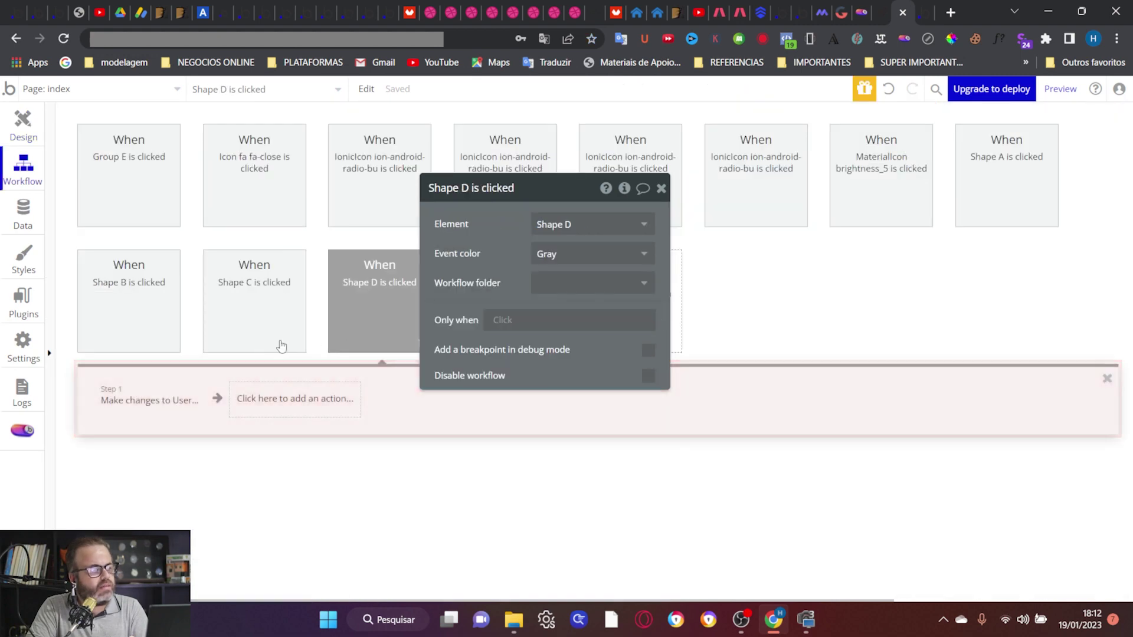
pyautogui.click(183, 396)
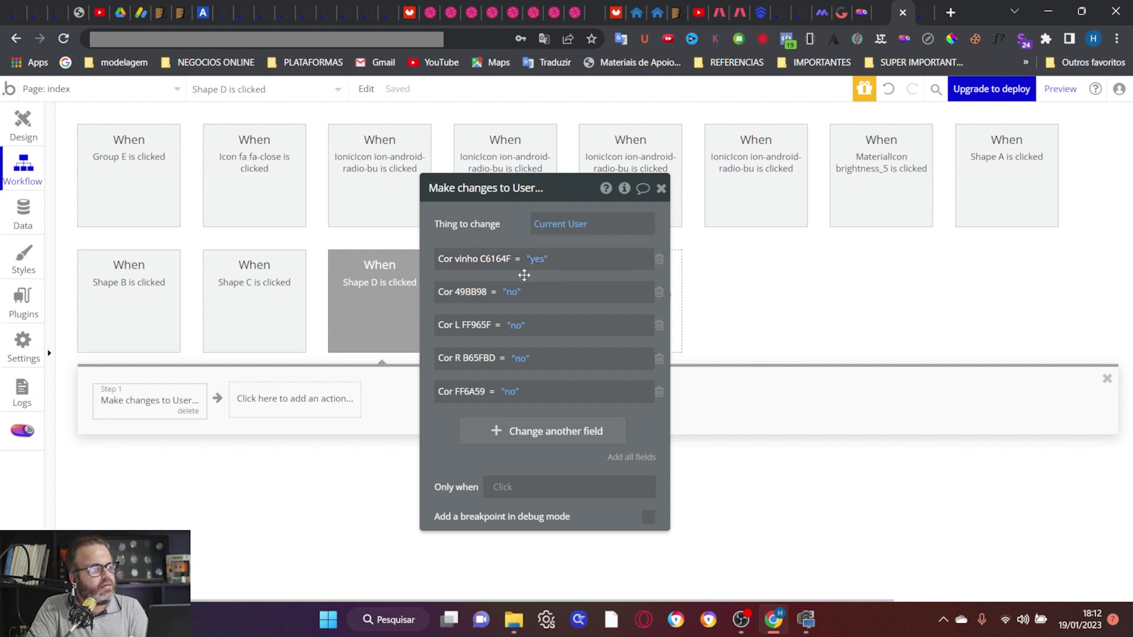
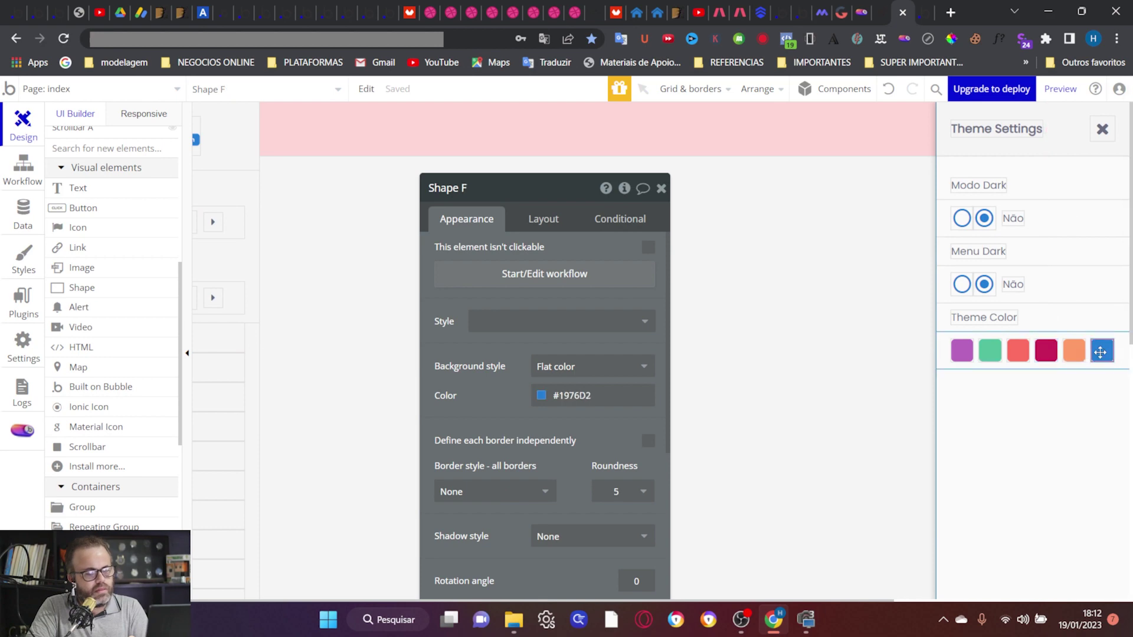
# Step: In the blue swatch's click workflow, add a Current User change setting Cor vinho C6164F to "no"
pyautogui.click(547, 273)
pyautogui.click(128, 406)
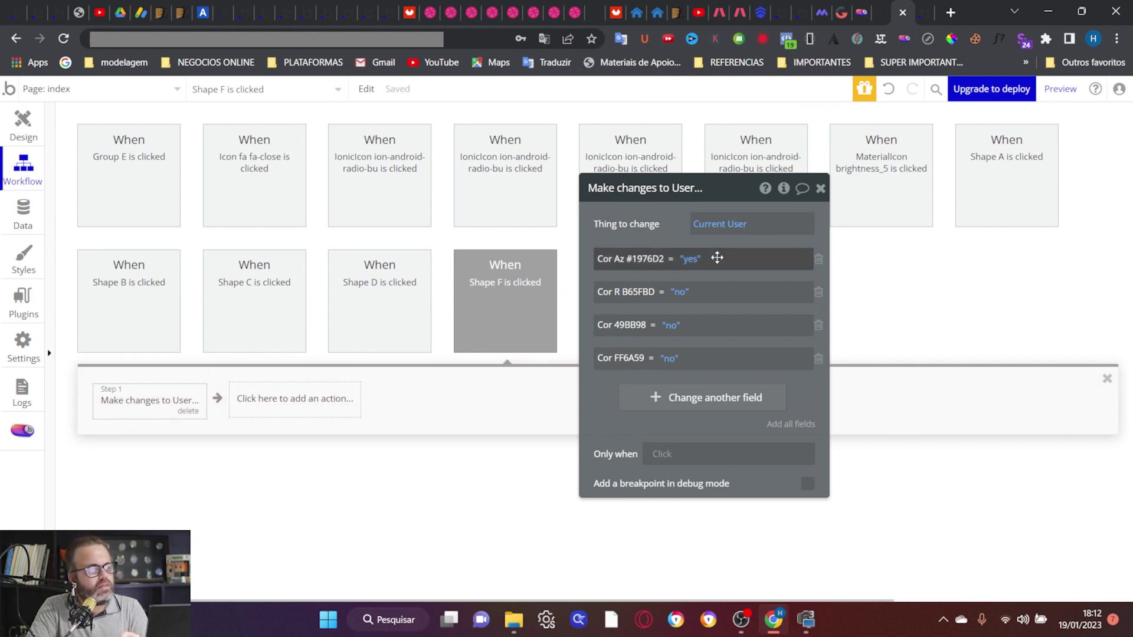
pyautogui.click(651, 402)
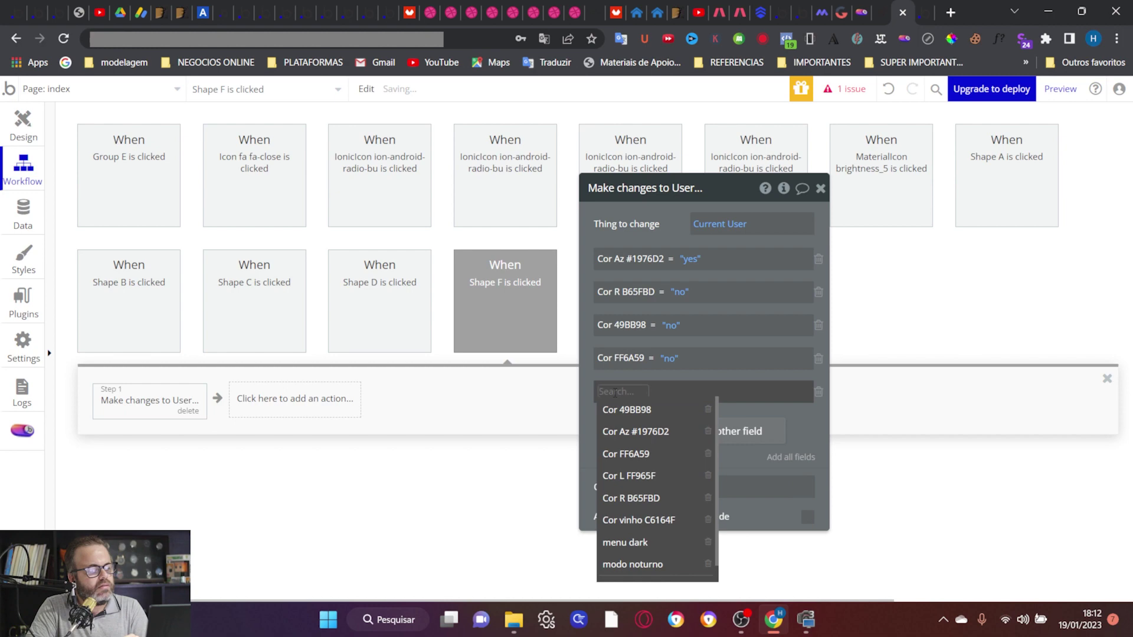
pyautogui.click(660, 521)
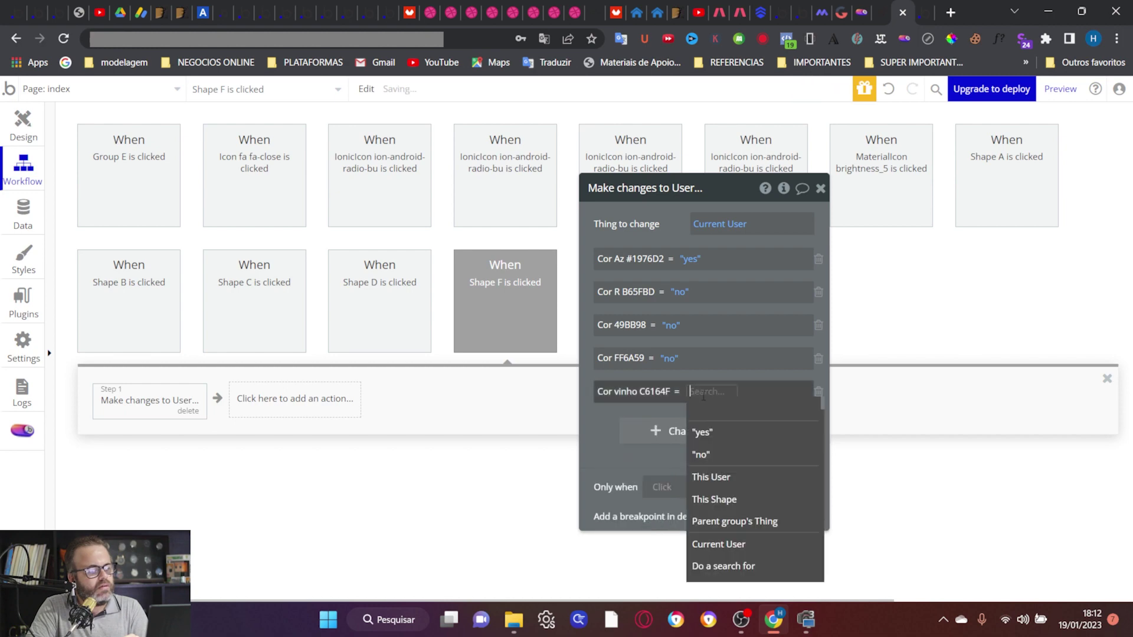
pyautogui.click(711, 457)
# Step: Preview the page again, expand Material UI and test the blue, crimson, coral, green and purple theme swatches
pyautogui.click(1060, 88)
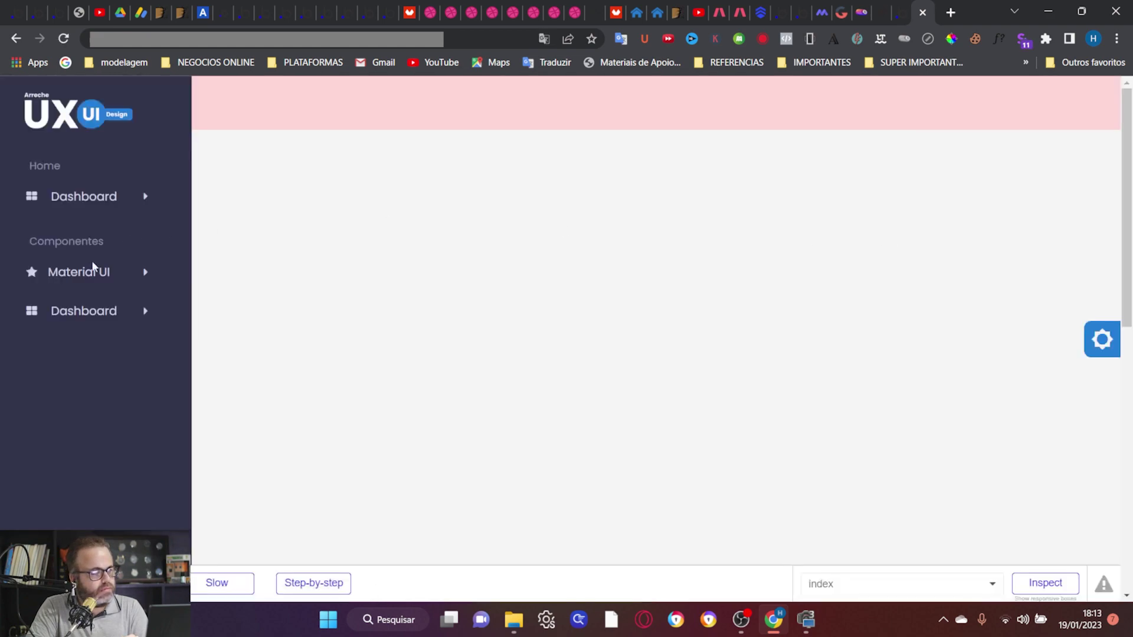
pyautogui.click(103, 277)
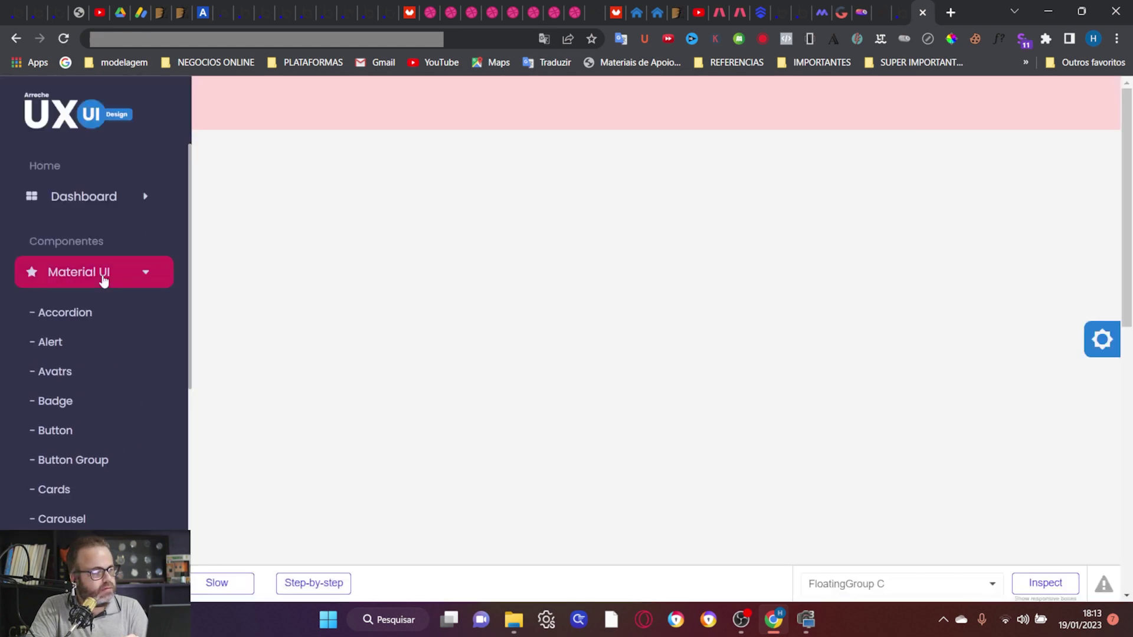
pyautogui.click(1098, 352)
pyautogui.click(1091, 330)
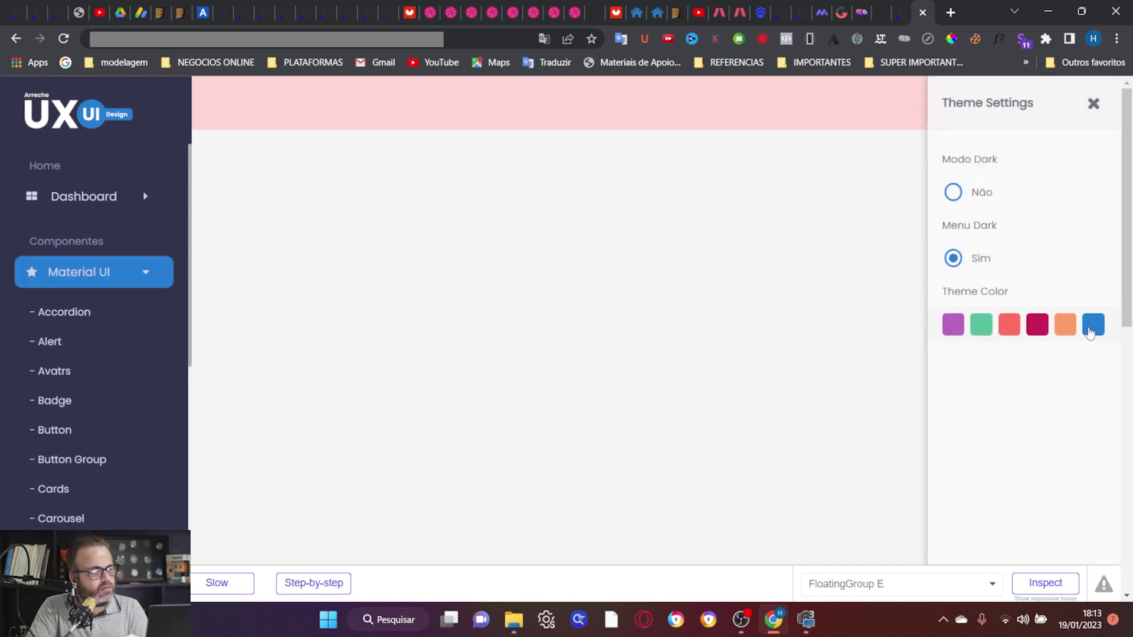
pyautogui.click(1043, 332)
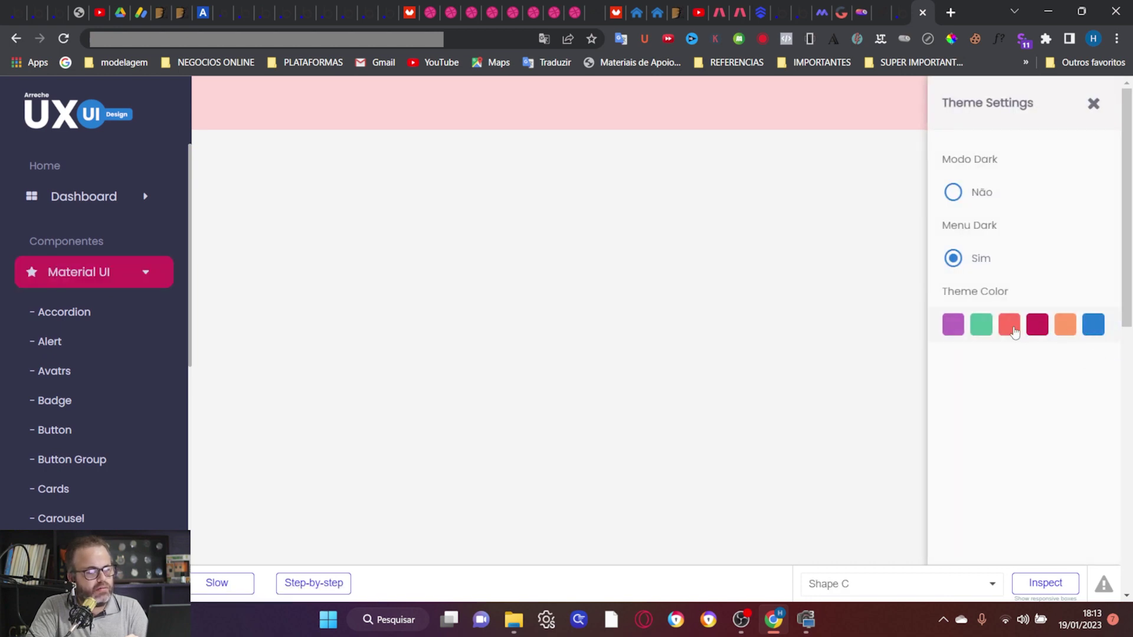
pyautogui.click(1010, 332)
pyautogui.click(989, 331)
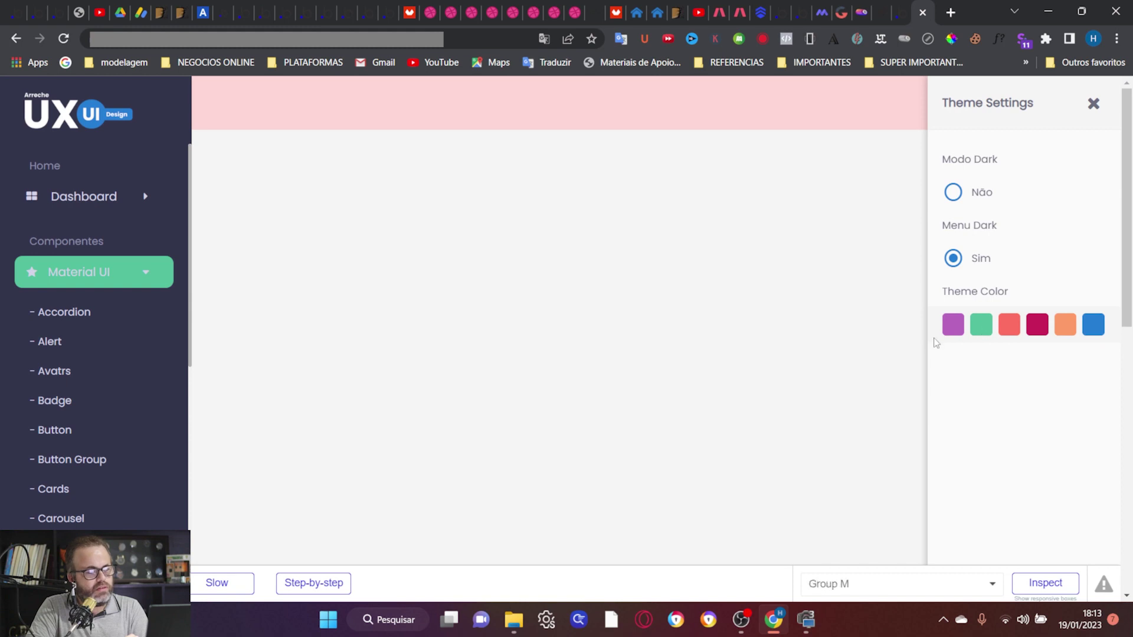
pyautogui.click(952, 330)
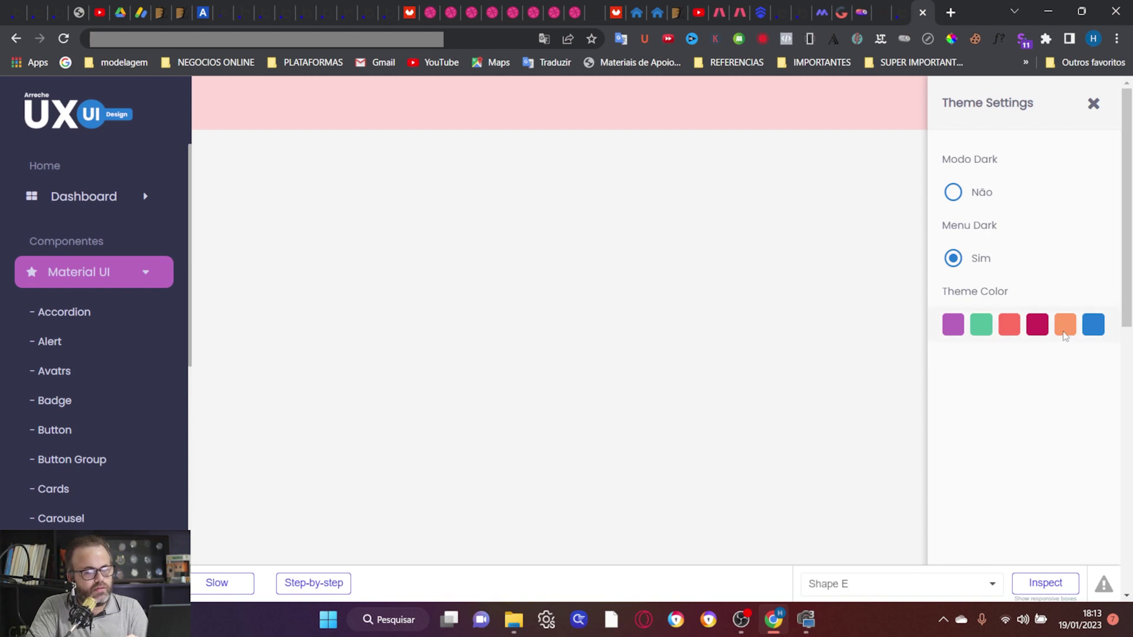
# Step: Back in the editor, create a click workflow for the orange #FF965F swatch with a Make changes to thing action
pyautogui.click(892, 12)
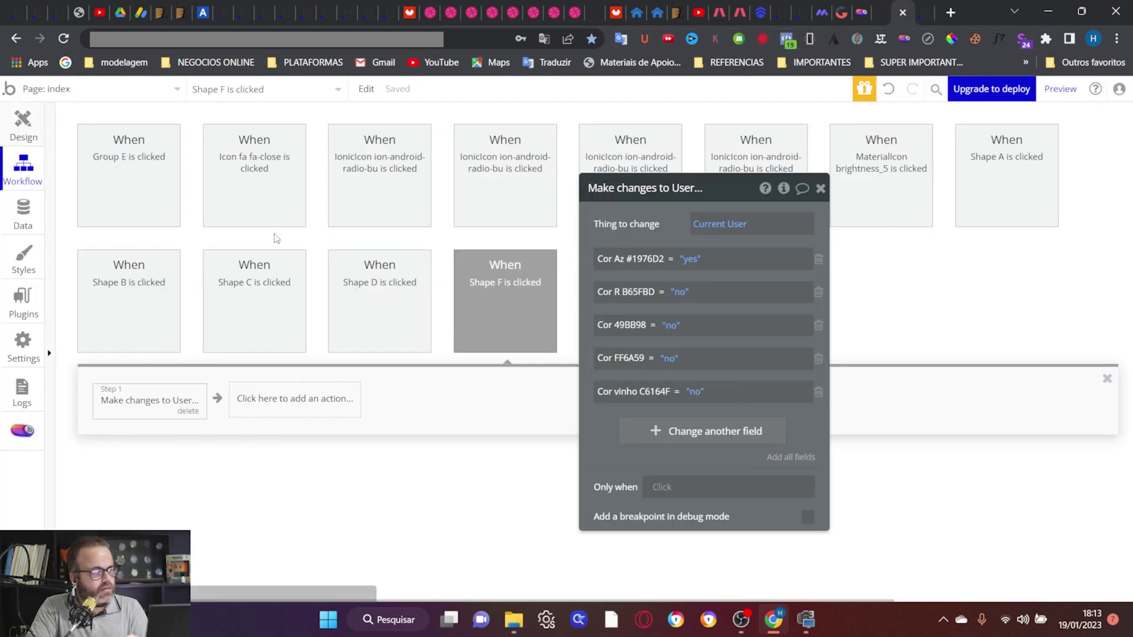
pyautogui.hotkey('alt', 'Left')
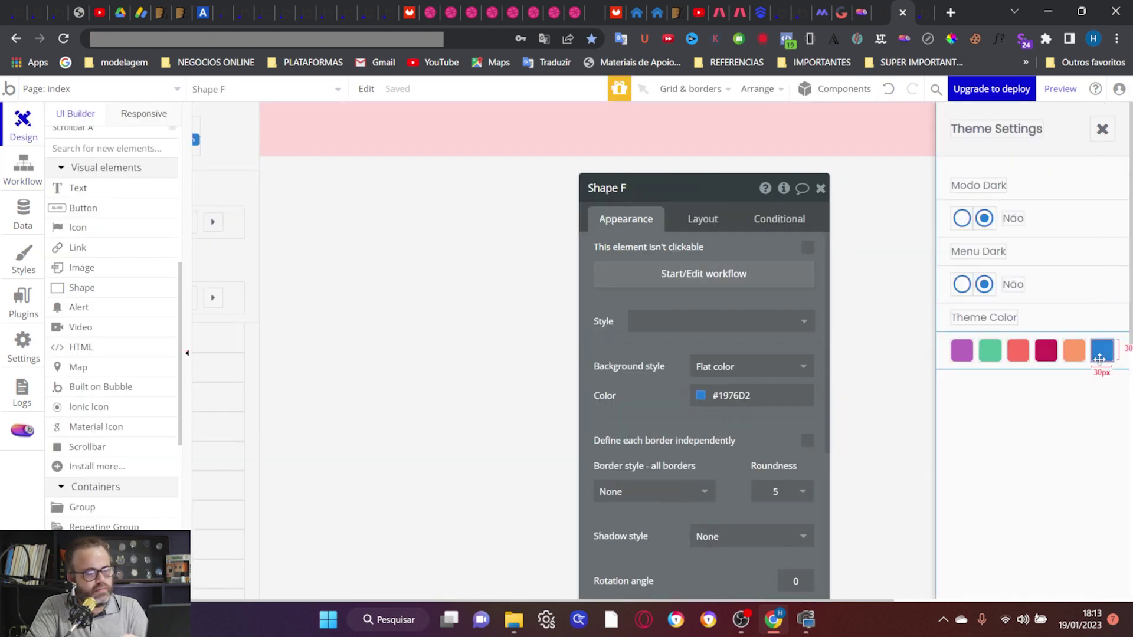
pyautogui.click(1075, 351)
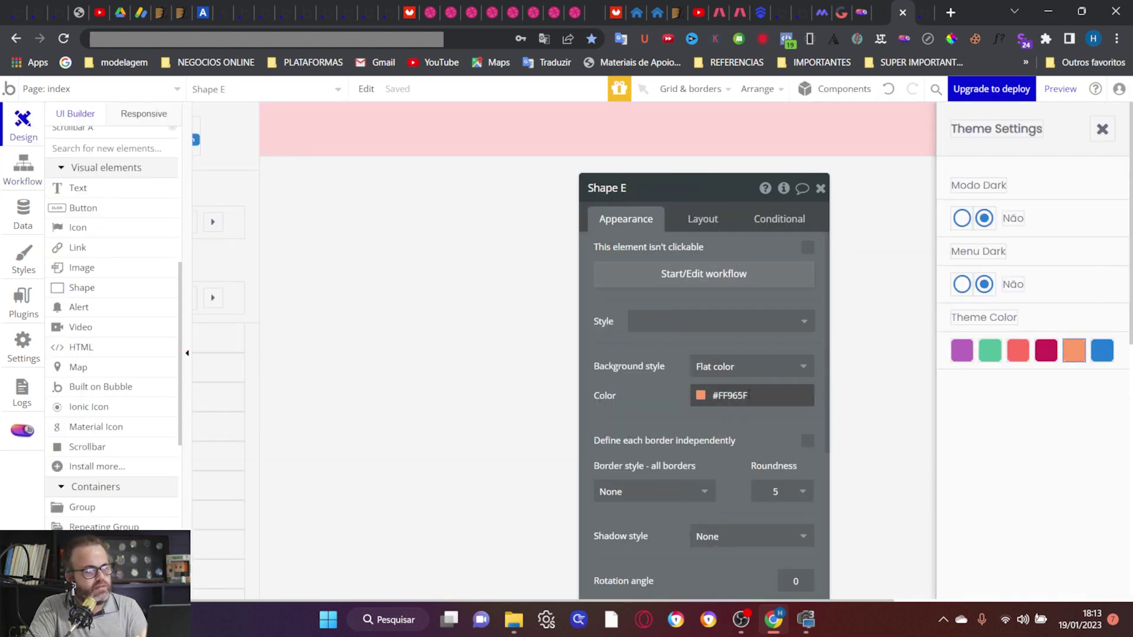
pyautogui.doubleClick(747, 395)
pyautogui.click(658, 363)
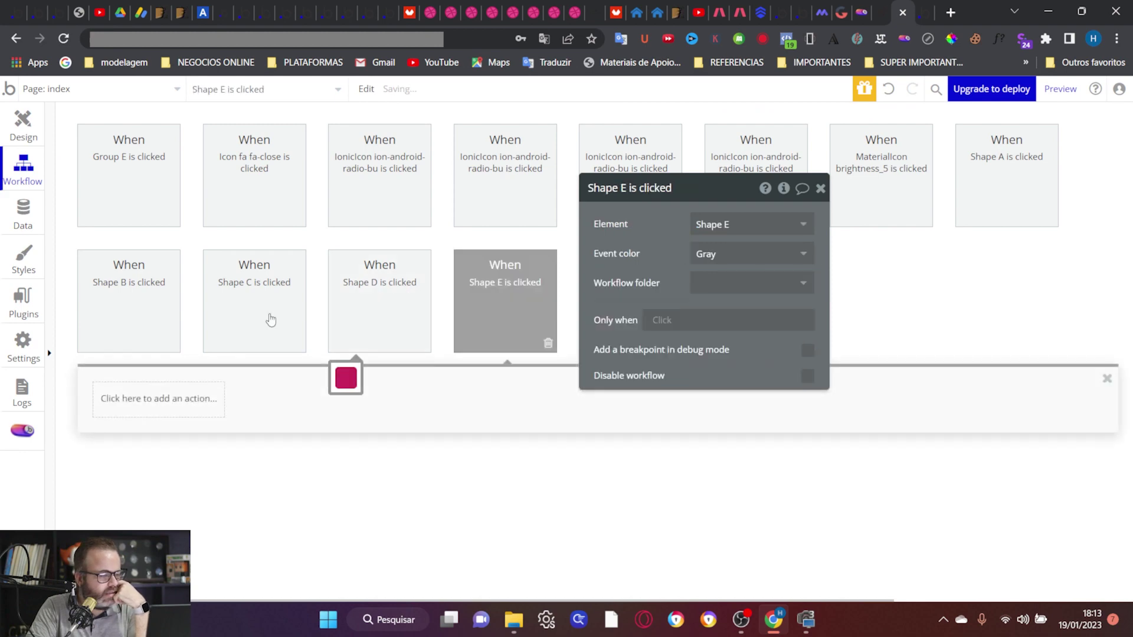
pyautogui.click(169, 400)
pyautogui.moveTo(181, 511)
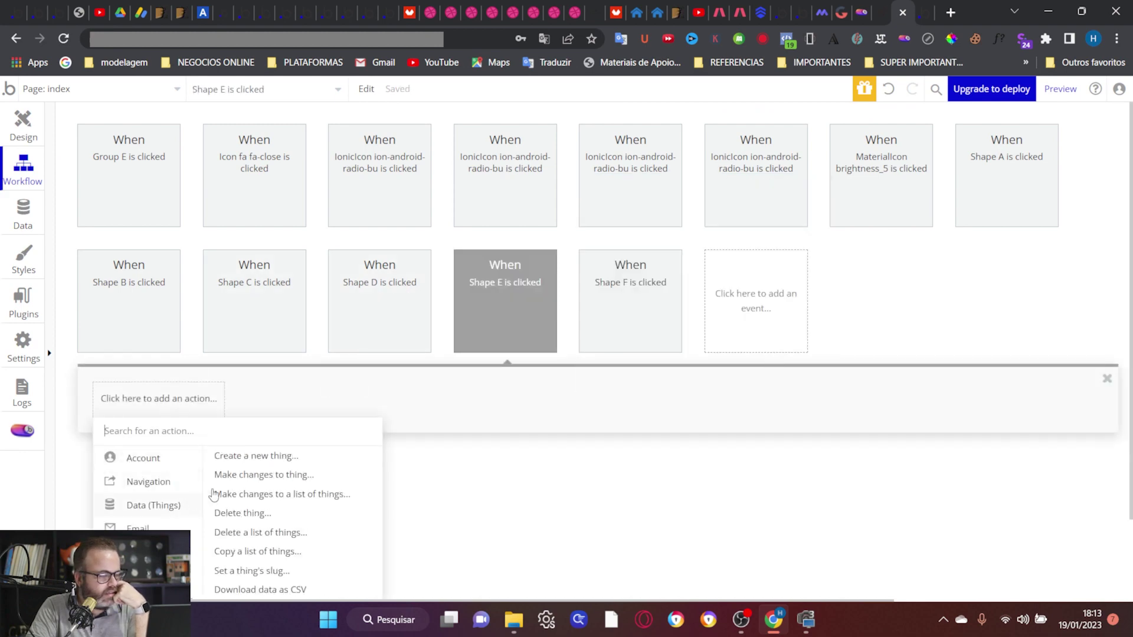
pyautogui.click(234, 476)
# Step: Set Current User as the thing to change and set its Cor L FF965F field to "yes"
pyautogui.click(710, 229)
pyautogui.click(711, 243)
pyautogui.click(611, 259)
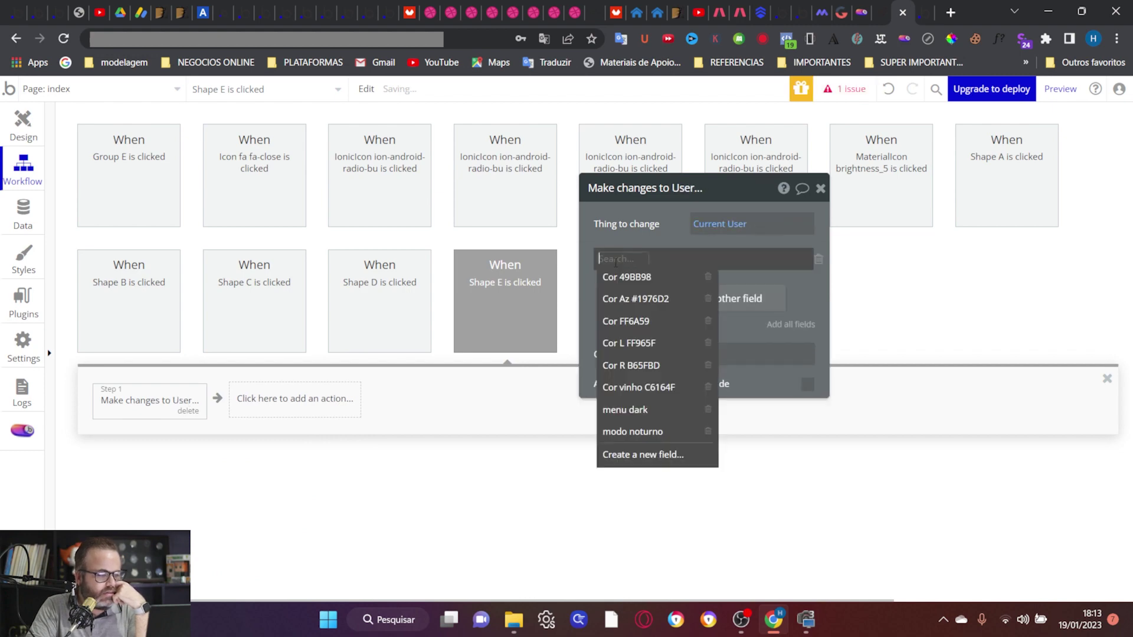
pyautogui.click(657, 348)
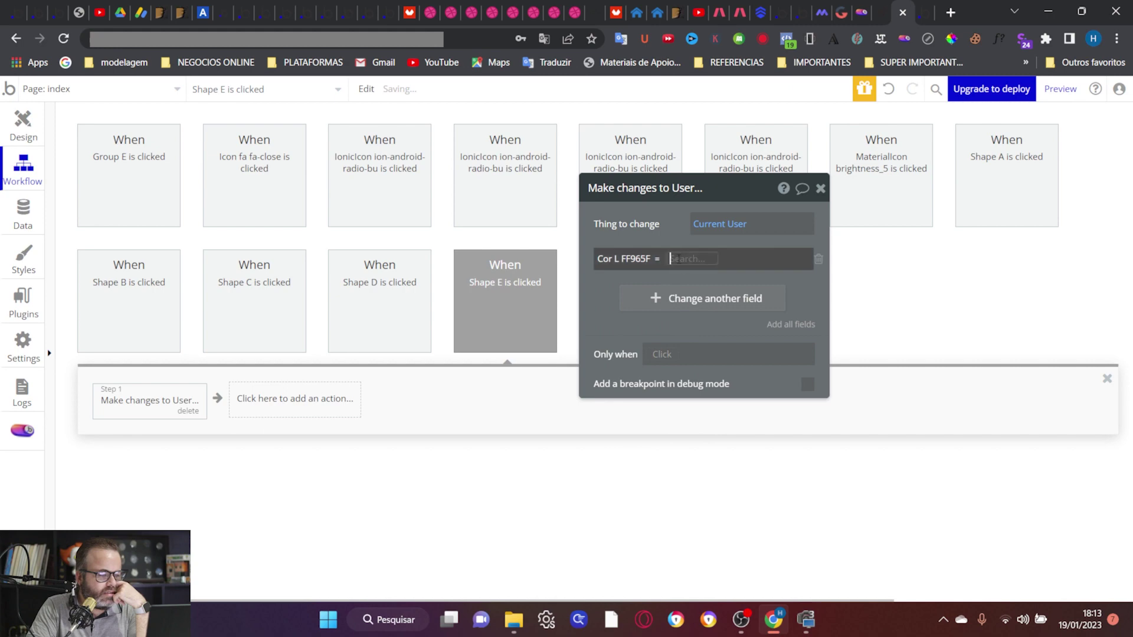
pyautogui.click(686, 301)
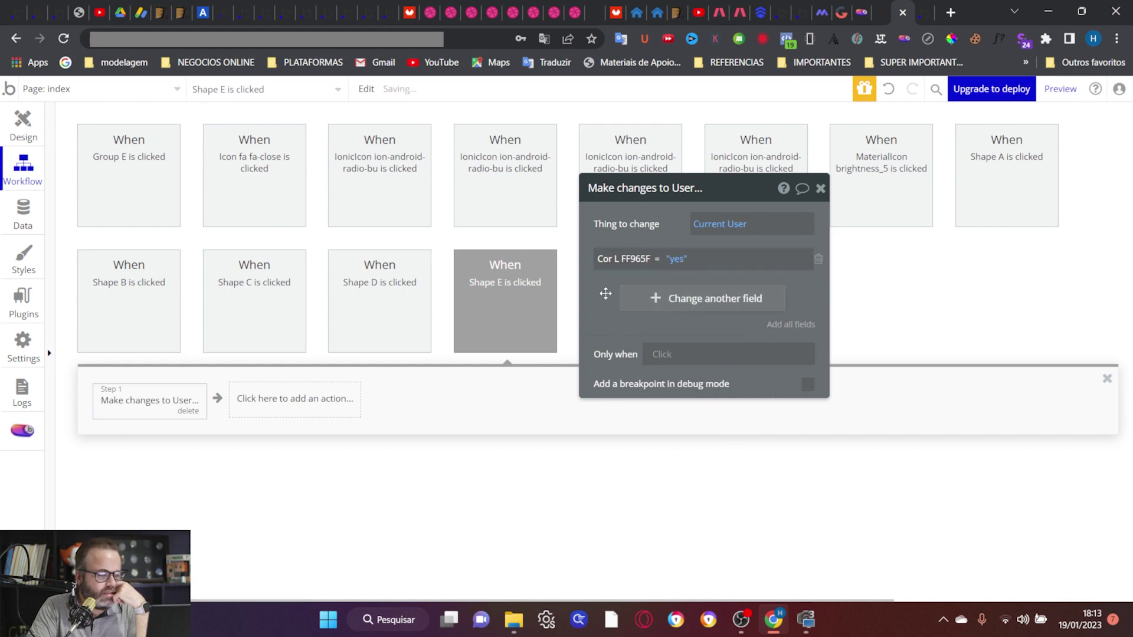
# Step: In the orange swatch's action, add changes setting Cor 49BB98 and Cor Az #1976D2 to "no"
pyautogui.click(657, 298)
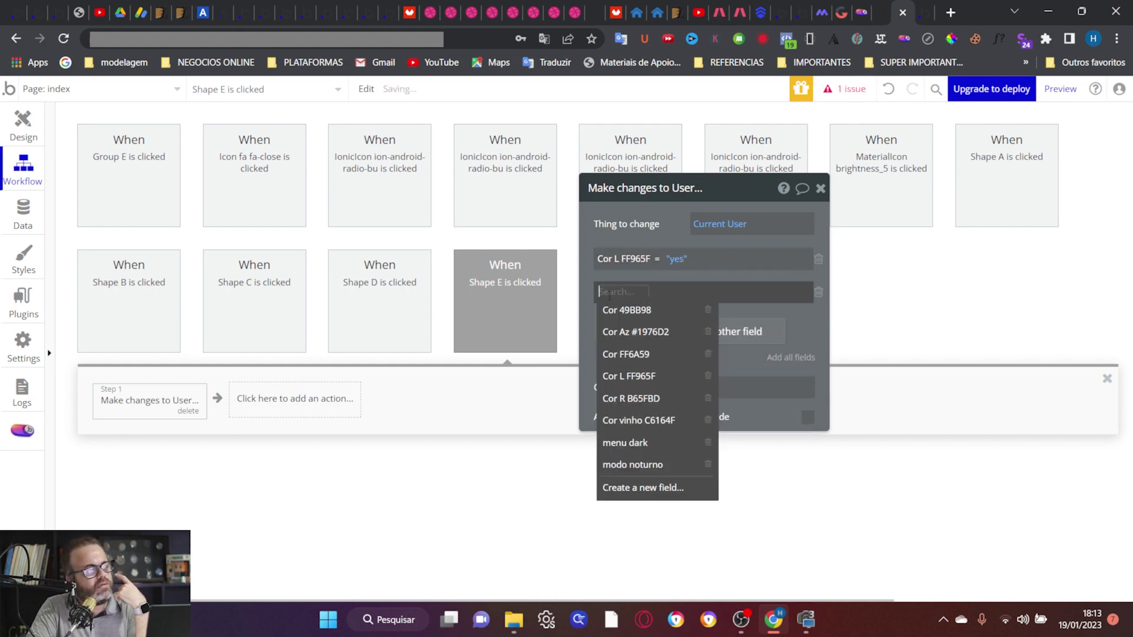
pyautogui.click(608, 310)
pyautogui.click(684, 356)
pyautogui.click(653, 329)
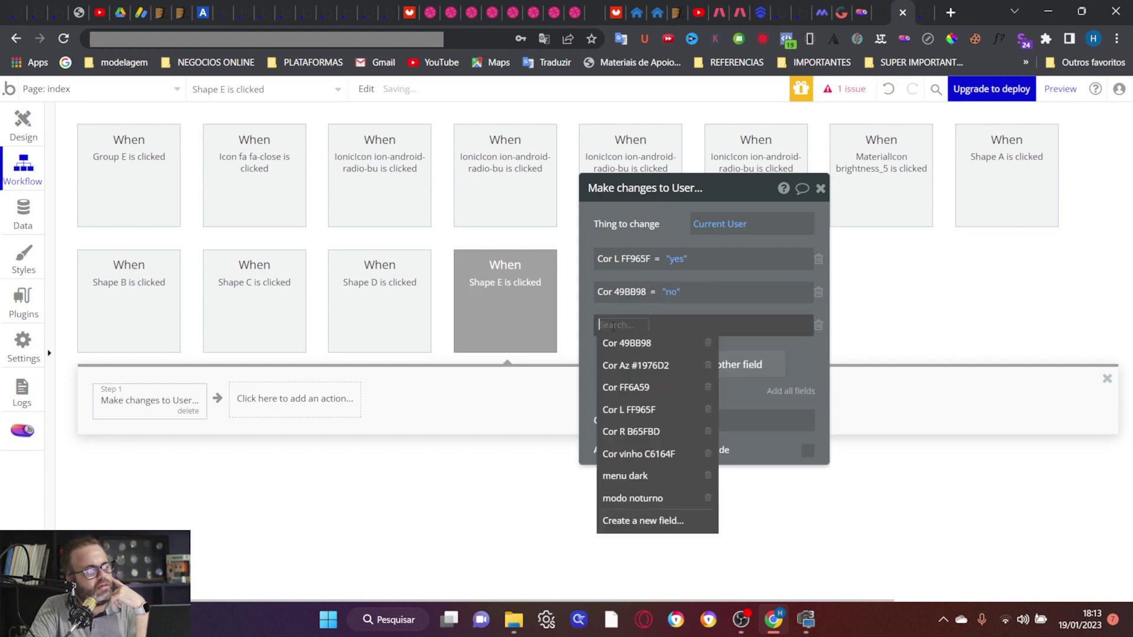
pyautogui.click(637, 366)
pyautogui.click(691, 325)
pyautogui.click(696, 380)
# Step: Add further changes to the orange swatch's action setting Cor FF6A59, Cor R B65FBD and Cor vinho C6164F to "no"
pyautogui.click(657, 365)
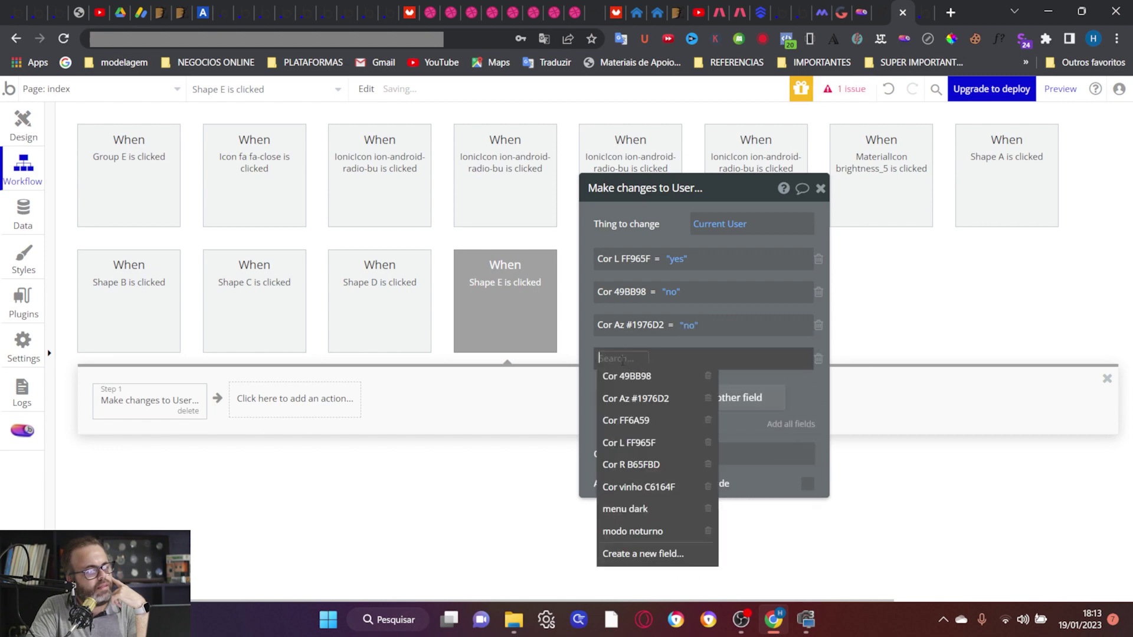
pyautogui.click(644, 421)
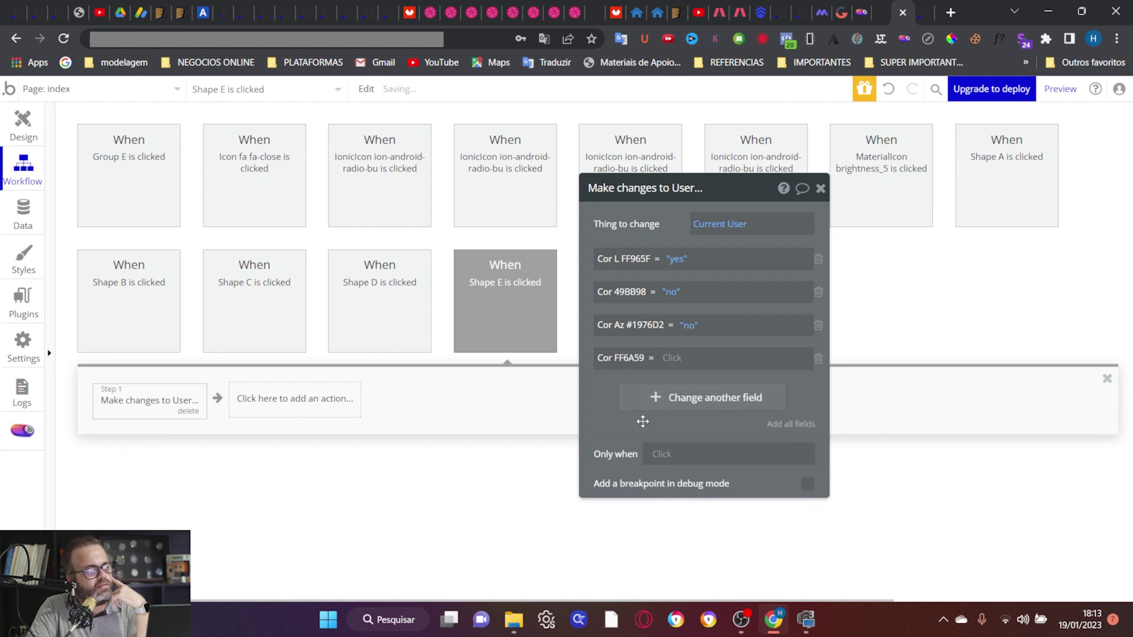
pyautogui.click(695, 420)
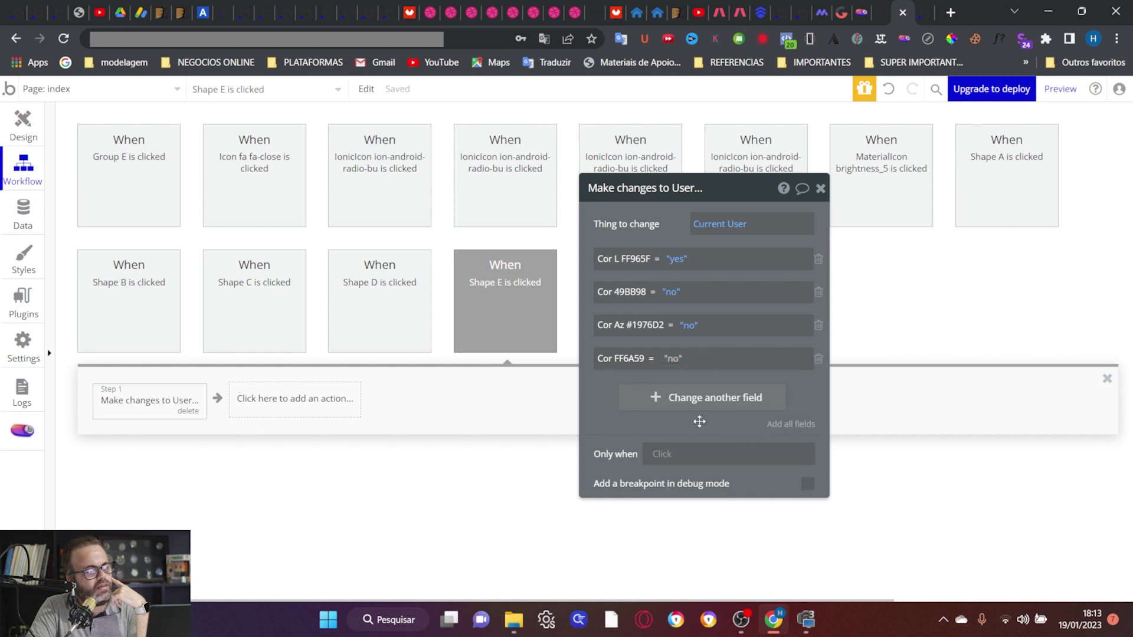
pyautogui.click(643, 404)
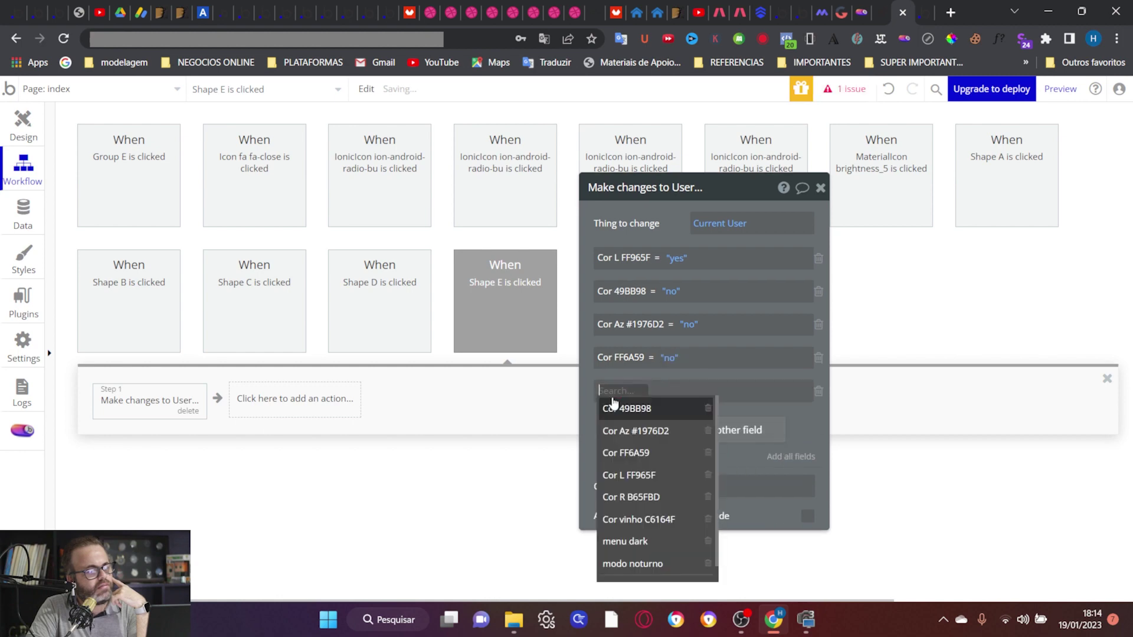
pyautogui.click(662, 500)
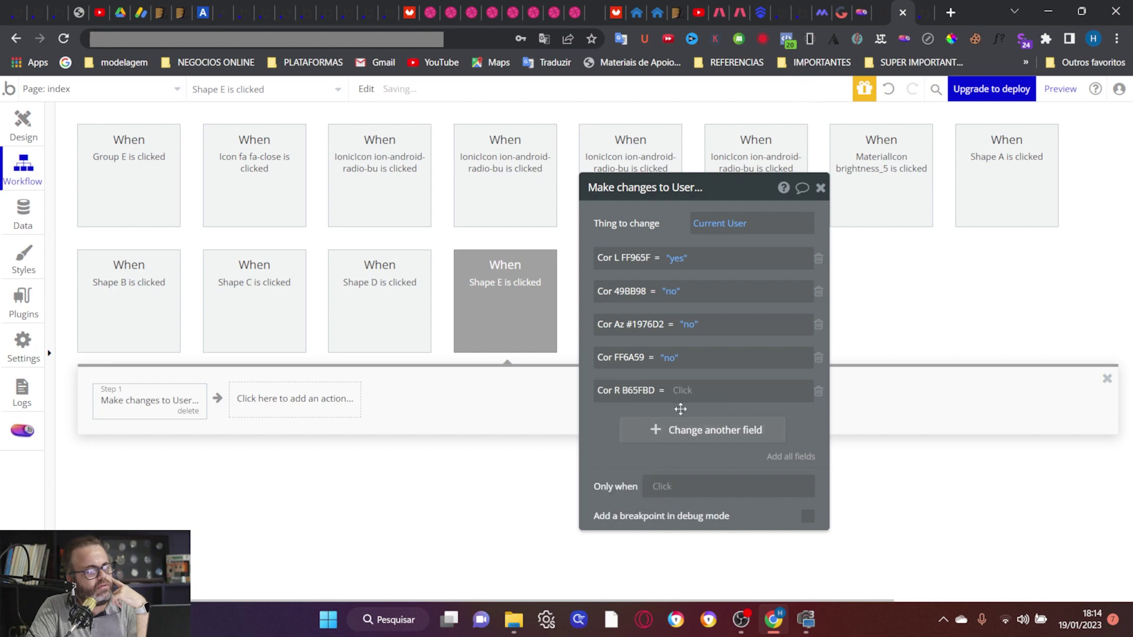
pyautogui.click(670, 450)
pyautogui.click(640, 432)
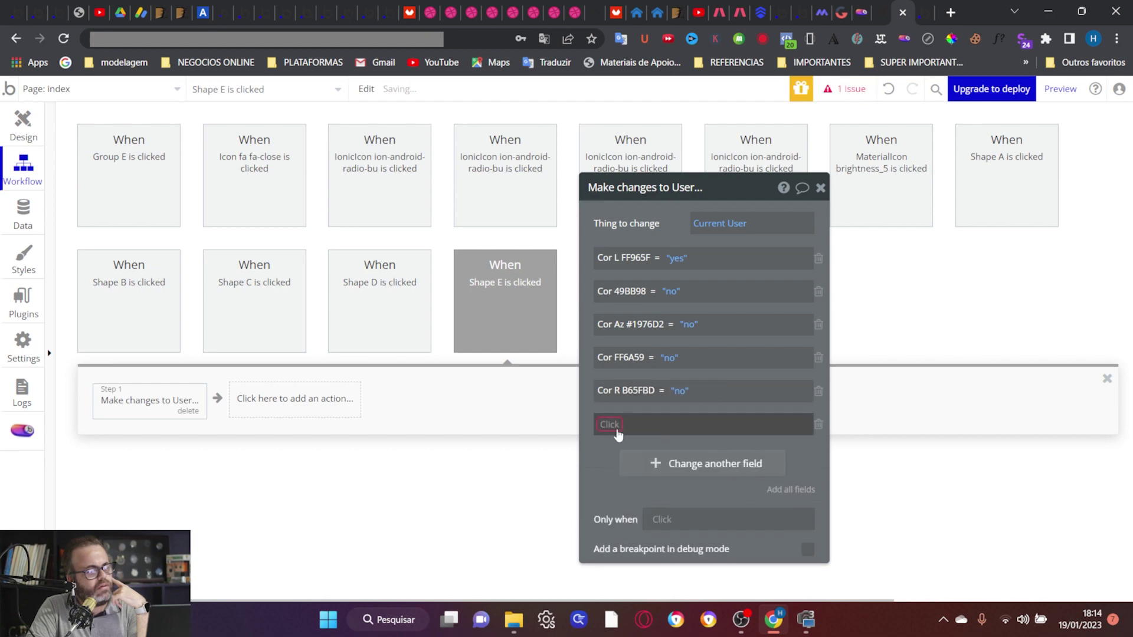
pyautogui.click(663, 551)
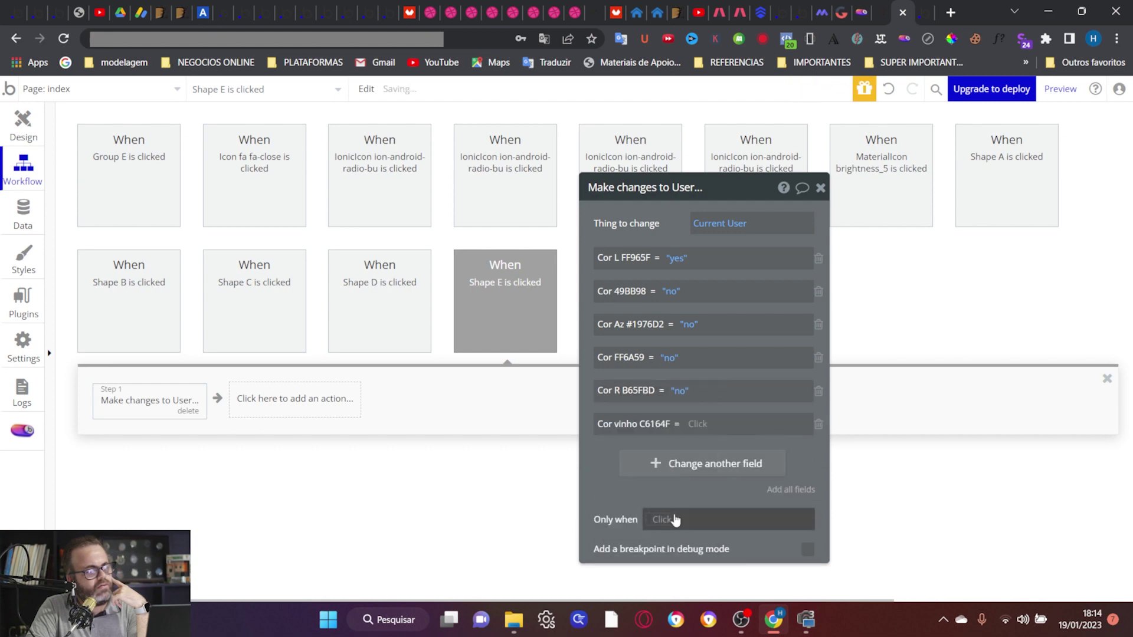
pyautogui.click(695, 423)
pyautogui.click(702, 484)
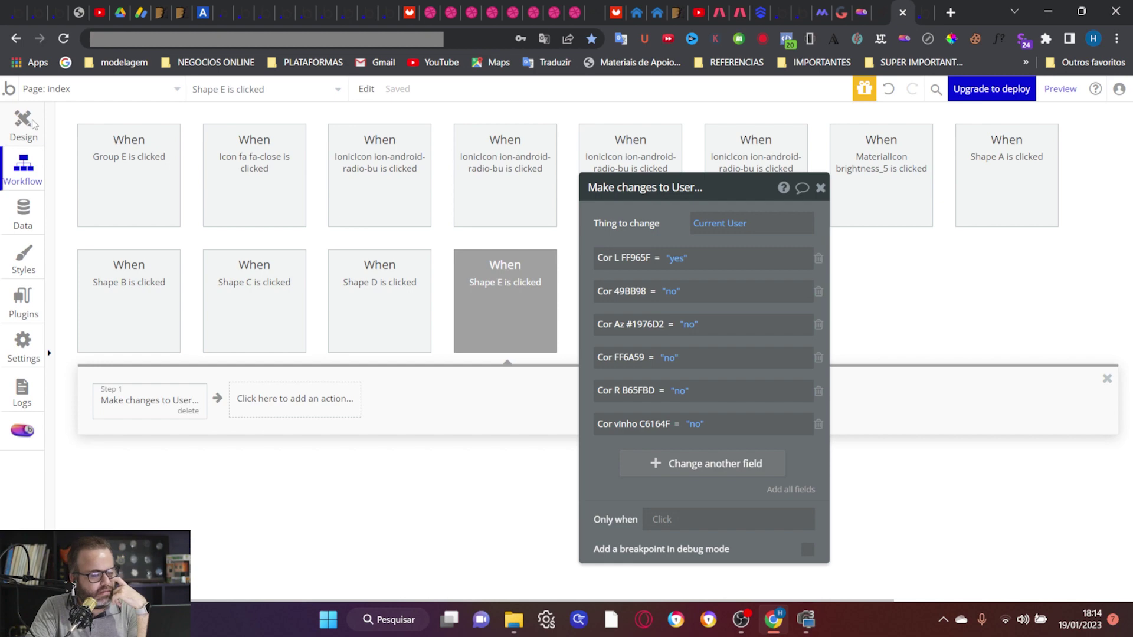
# Step: In the blue swatch's click workflow, add a Current User change setting Cor L FF965F to "no"
pyautogui.click(33, 122)
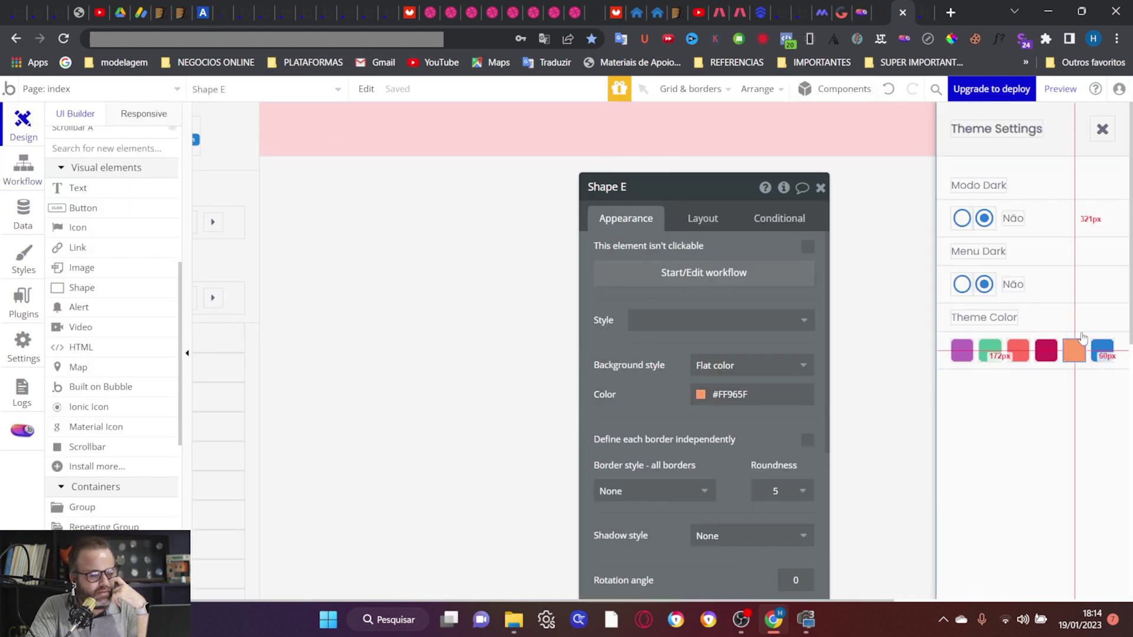
pyautogui.click(765, 273)
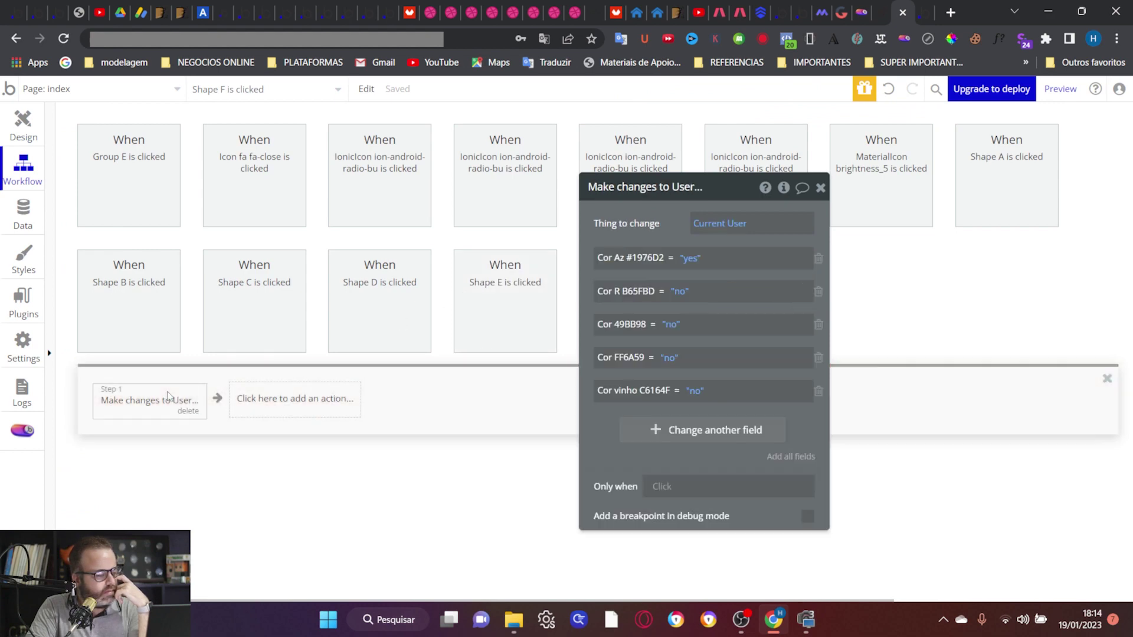
pyautogui.click(649, 430)
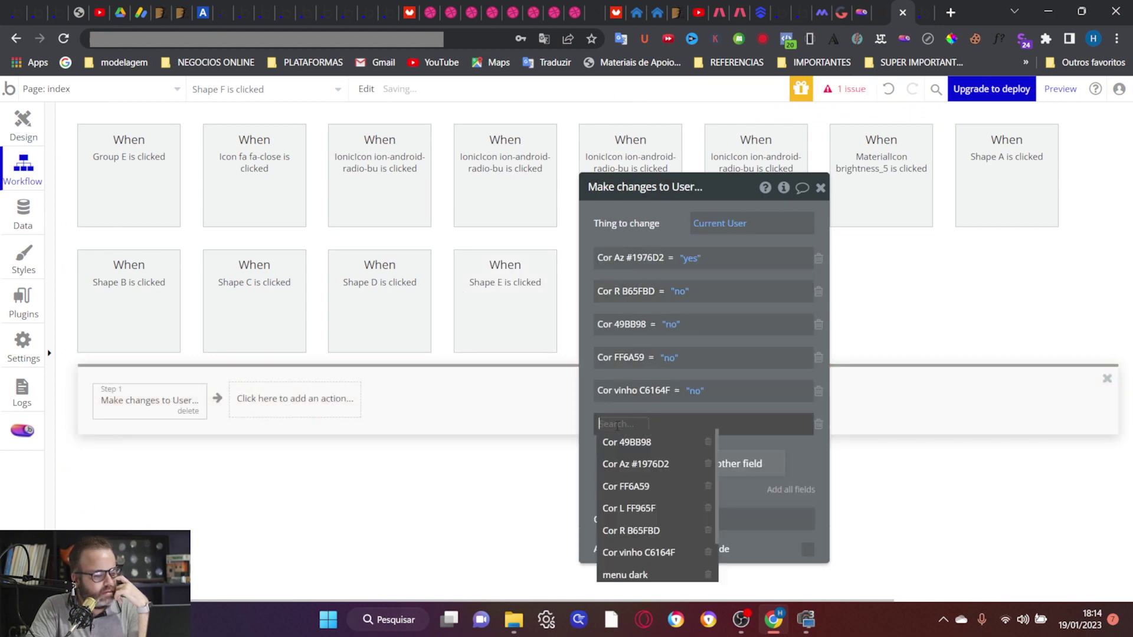
pyautogui.click(644, 519)
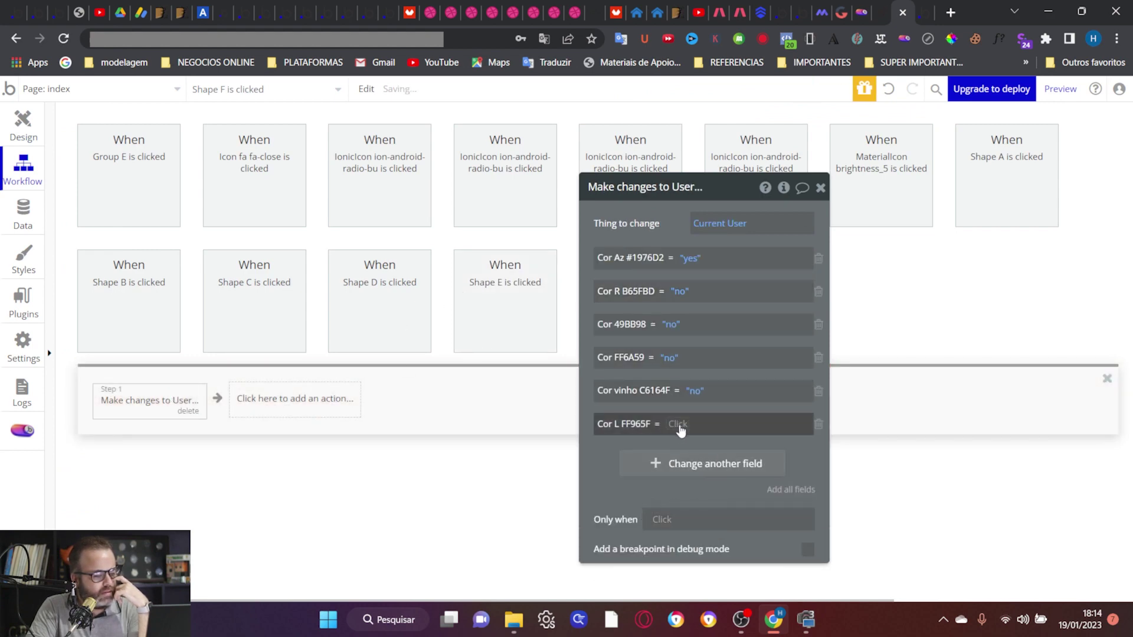
pyautogui.click(678, 425)
pyautogui.click(688, 487)
# Step: In the crimson swatch's click workflow, add another Current User change setting Cor L FF965F to "no"
pyautogui.click(23, 127)
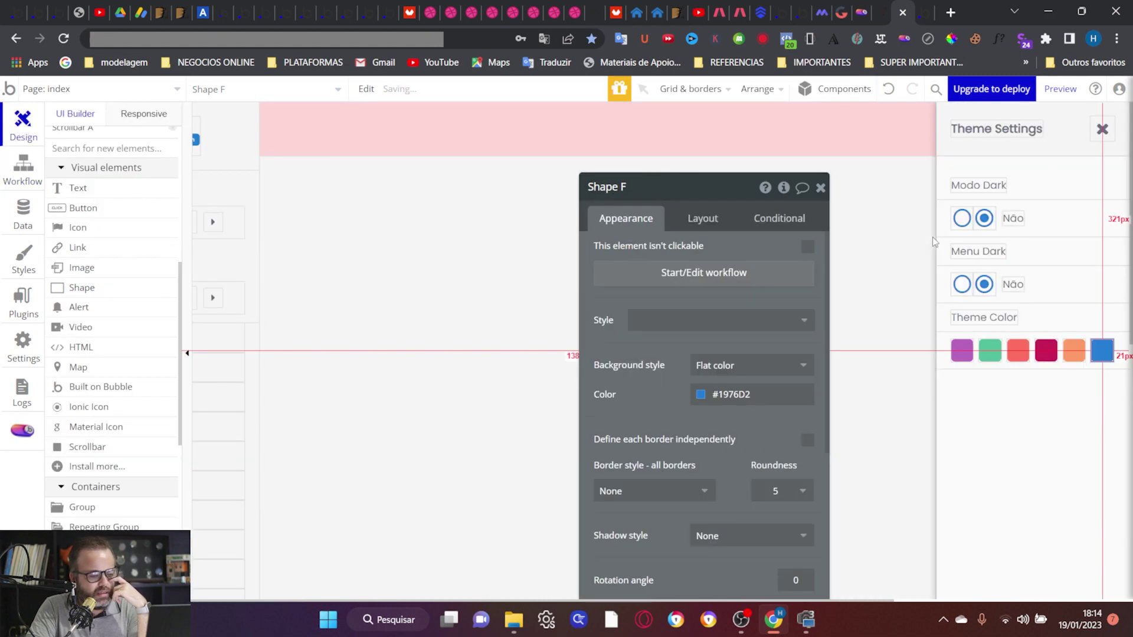
pyautogui.click(1046, 350)
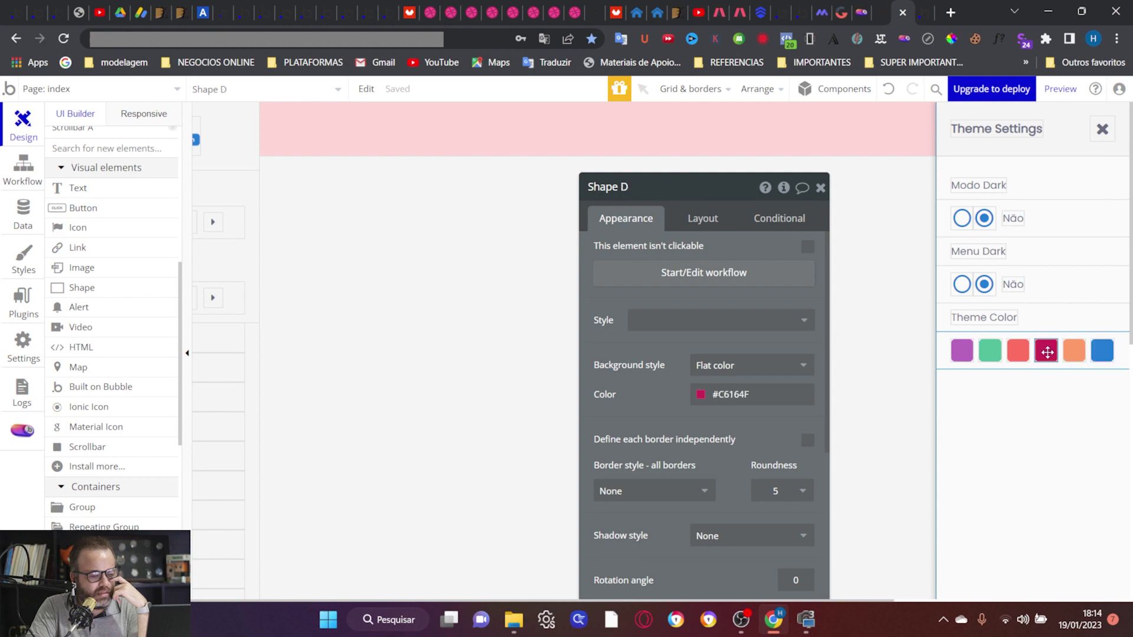
pyautogui.click(755, 276)
pyautogui.click(186, 404)
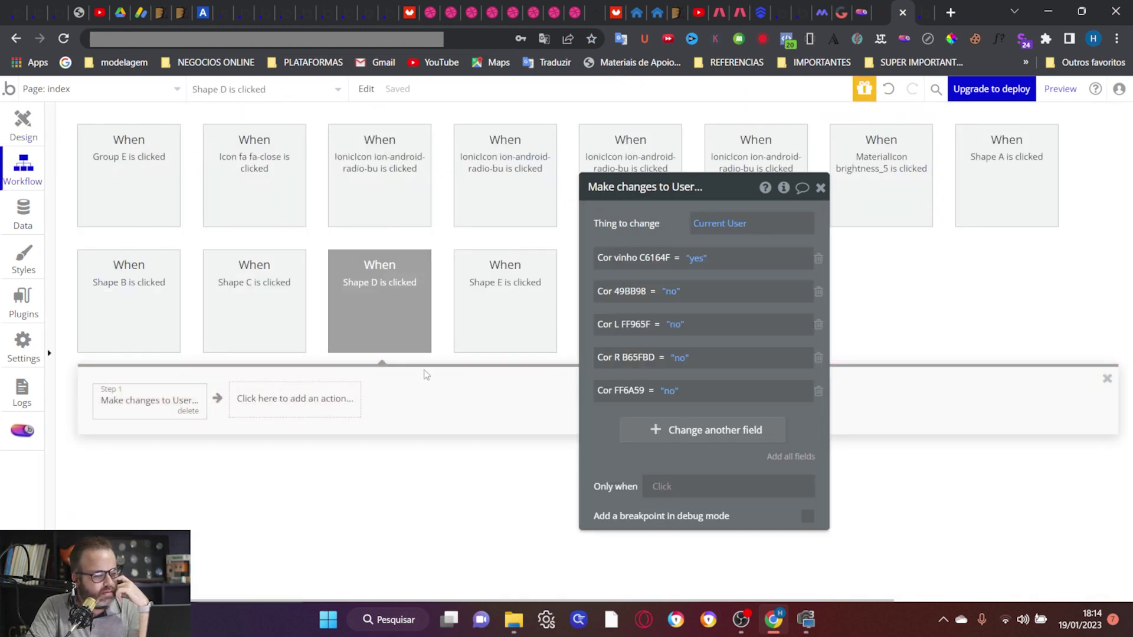
pyautogui.click(655, 430)
pyautogui.click(625, 425)
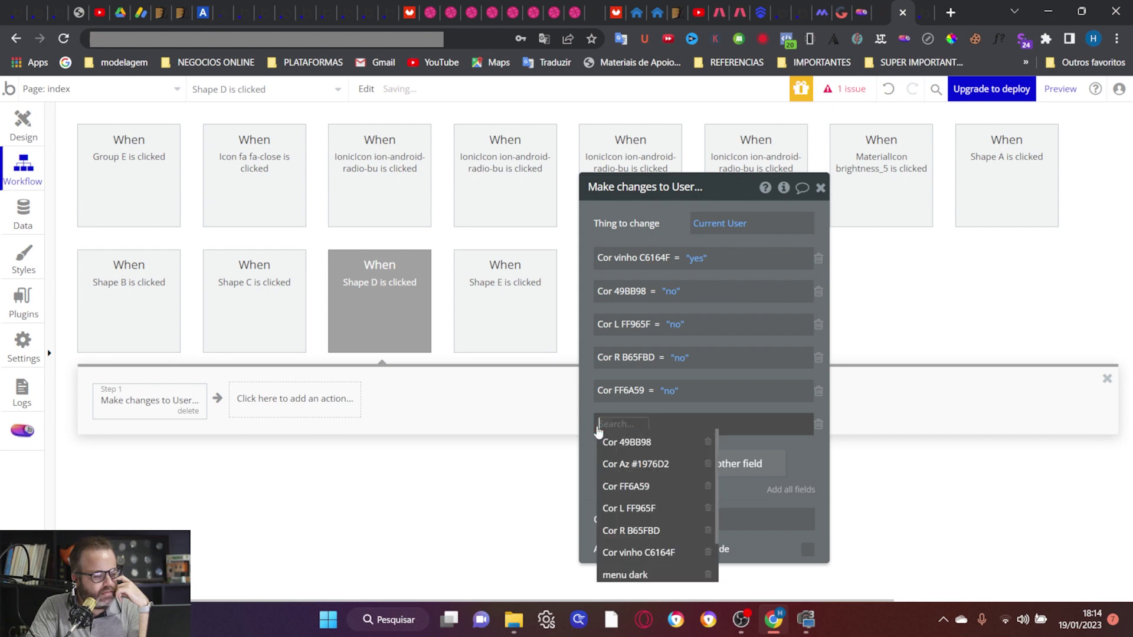
pyautogui.click(649, 506)
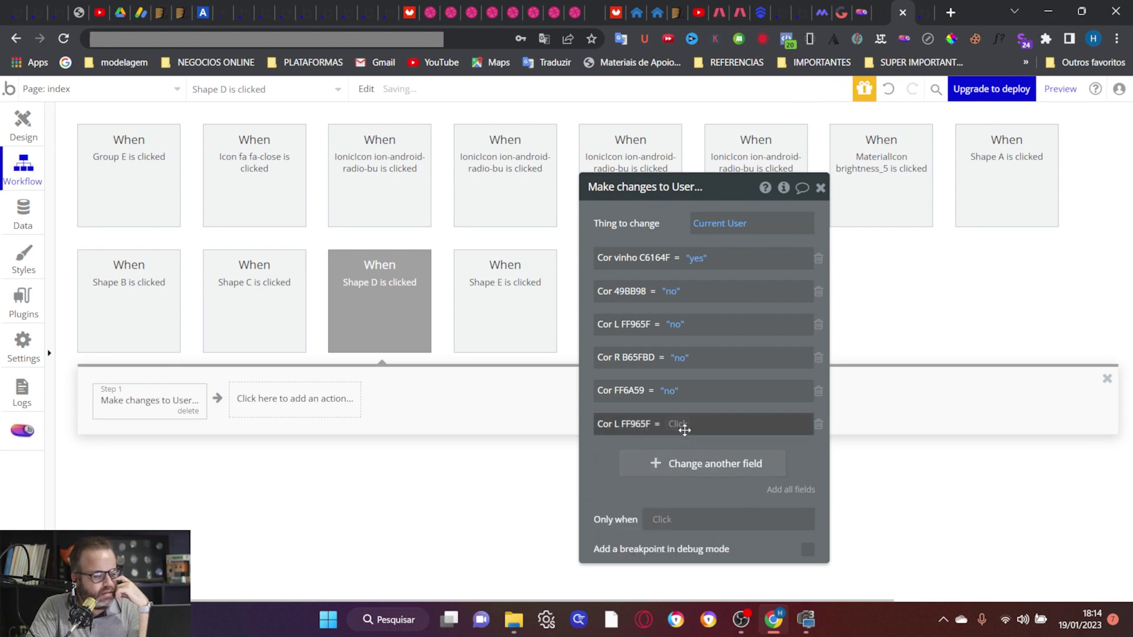
pyautogui.click(679, 425)
pyautogui.click(687, 483)
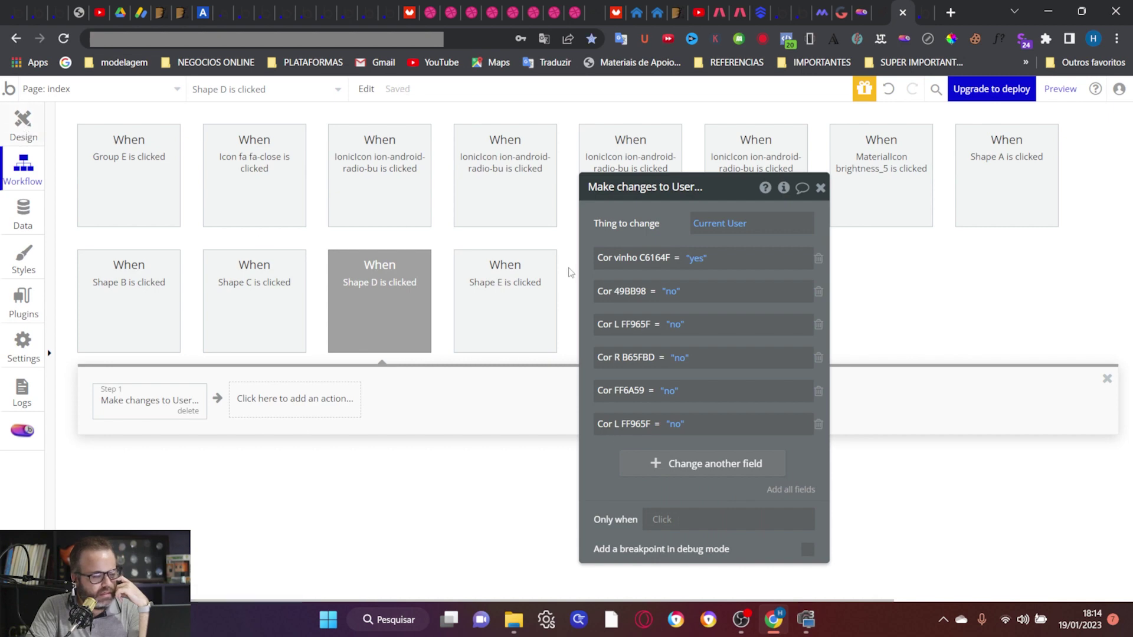
# Step: In the green swatch's click workflow, add a Current User change setting Cor L FF965F to "no", and return to the page design
pyautogui.hotkey('alt', 'Left')
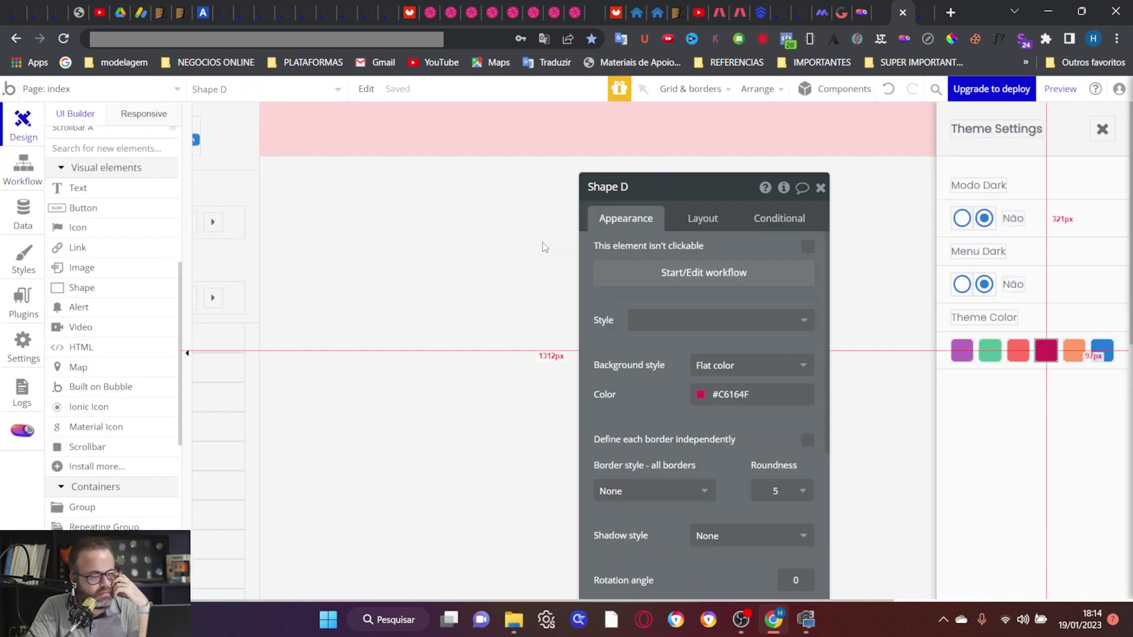
pyautogui.click(983, 357)
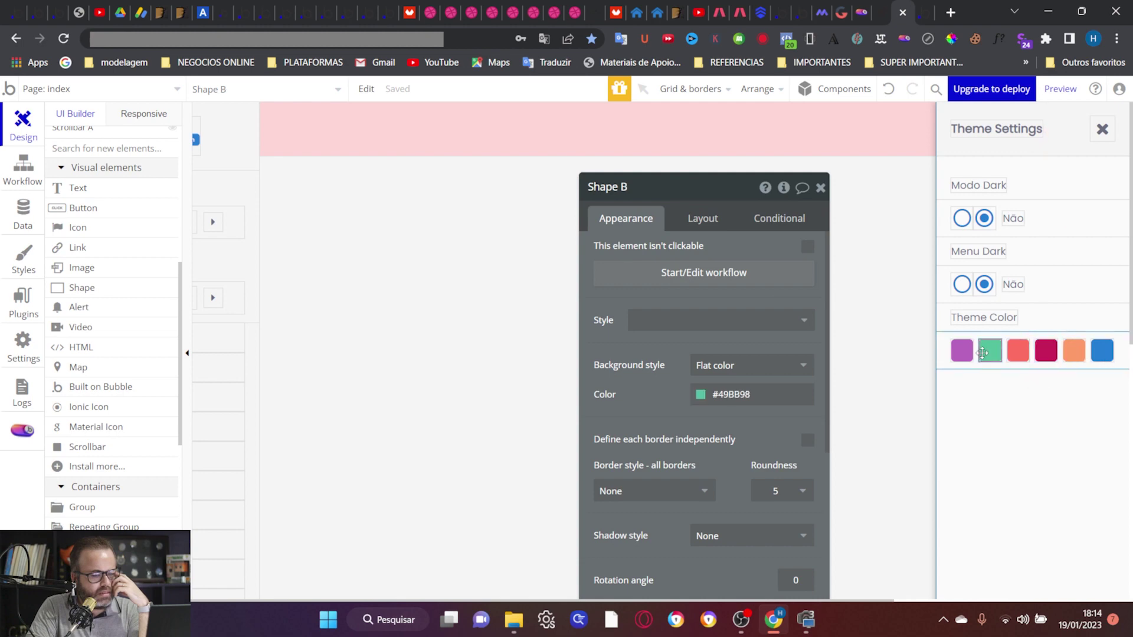
pyautogui.click(662, 284)
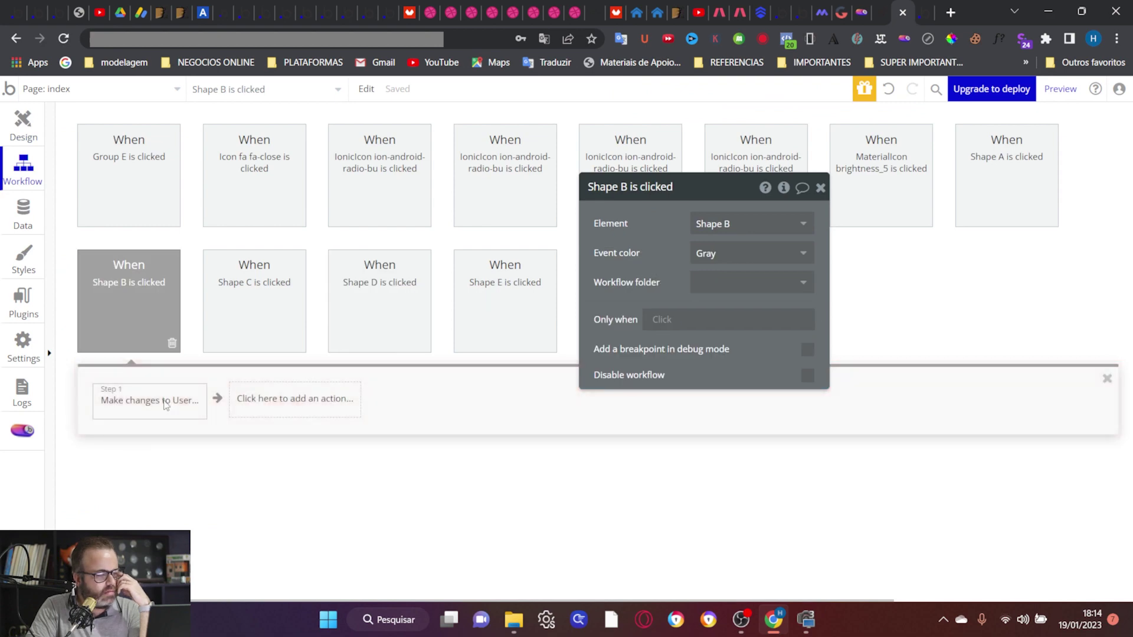
pyautogui.click(166, 405)
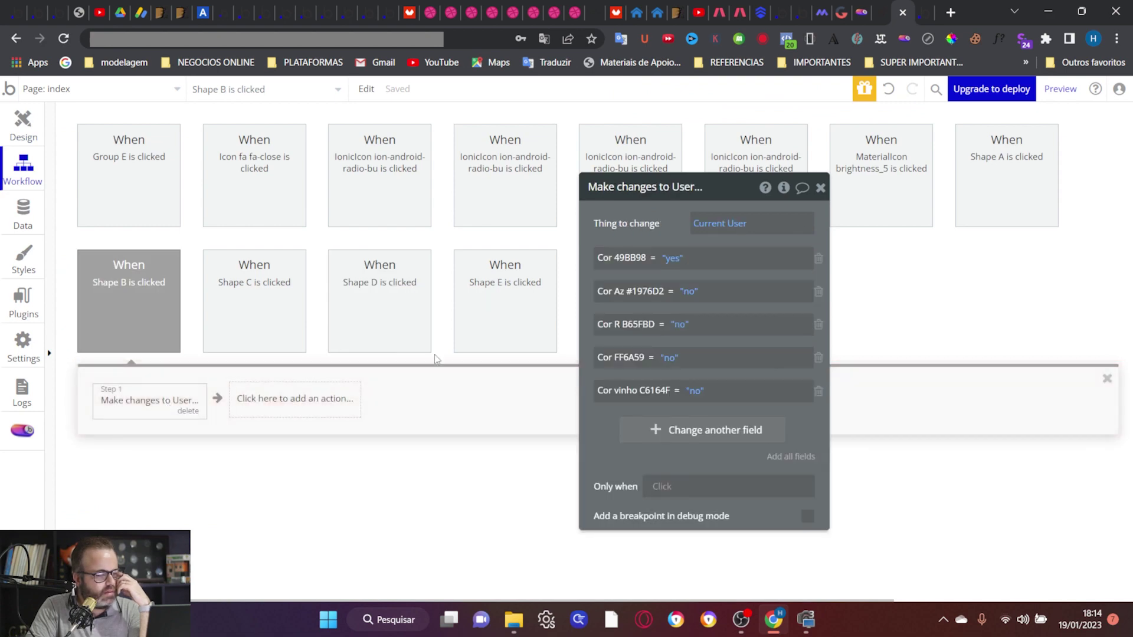
pyautogui.click(654, 433)
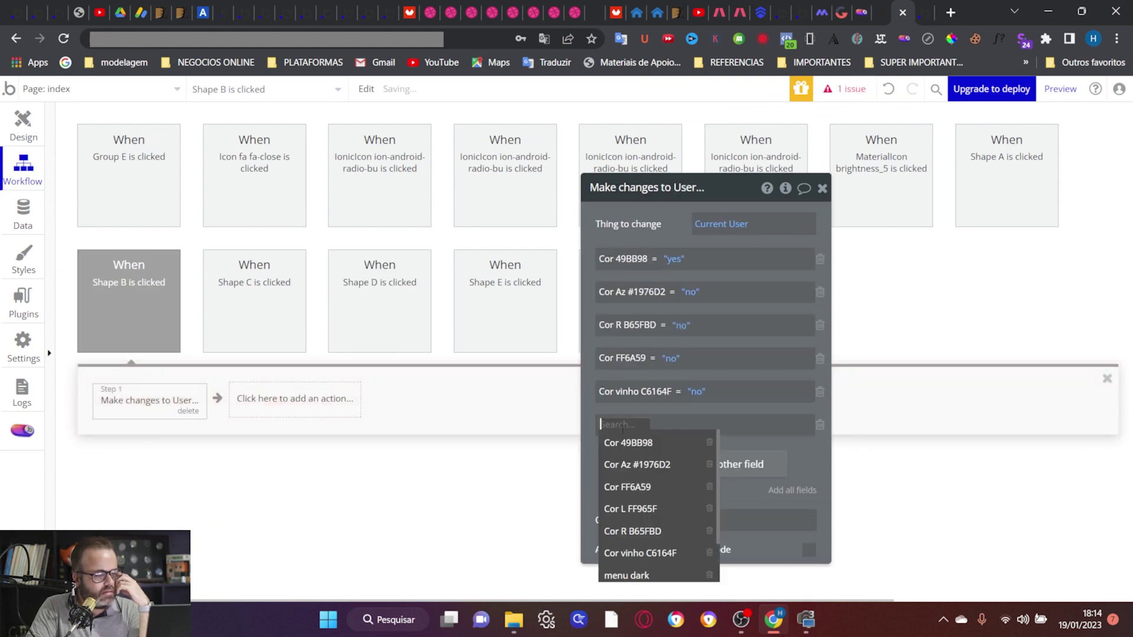
pyautogui.click(660, 518)
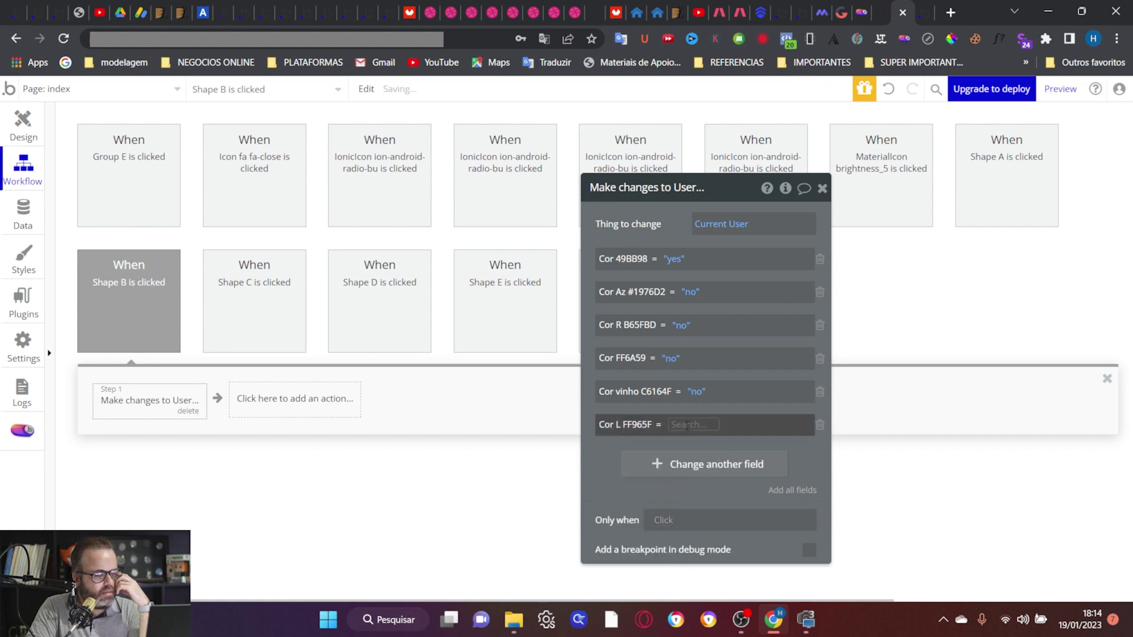
pyautogui.click(685, 428)
pyautogui.click(667, 476)
pyautogui.click(615, 447)
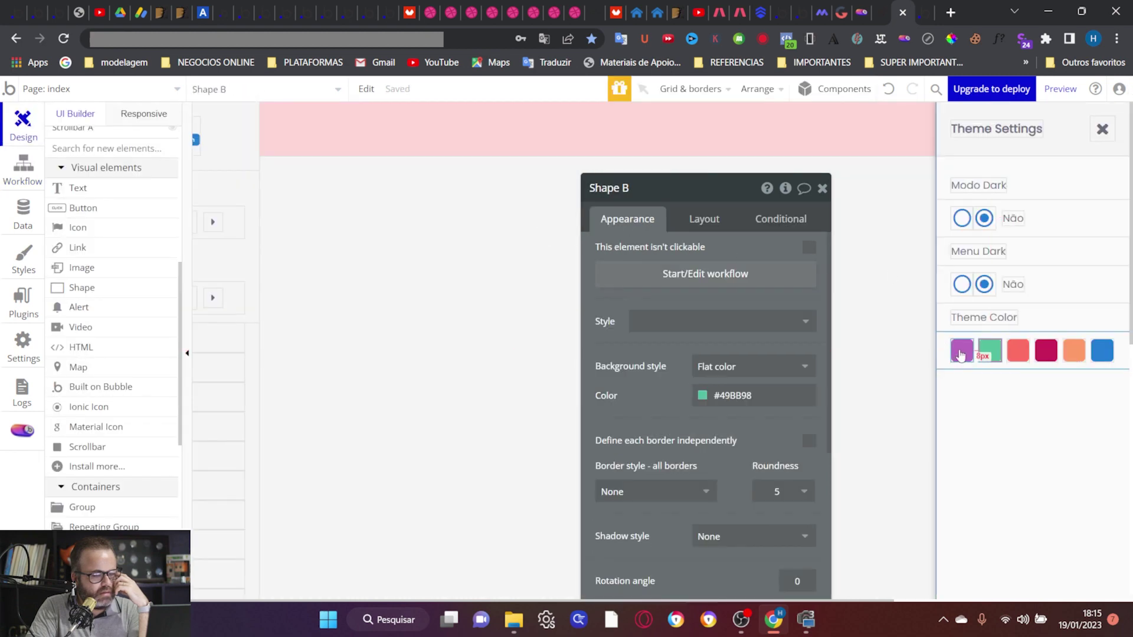
# Step: In the purple swatch's click workflow, add a Current User change setting Cor L FF965F to "no"
pyautogui.click(683, 282)
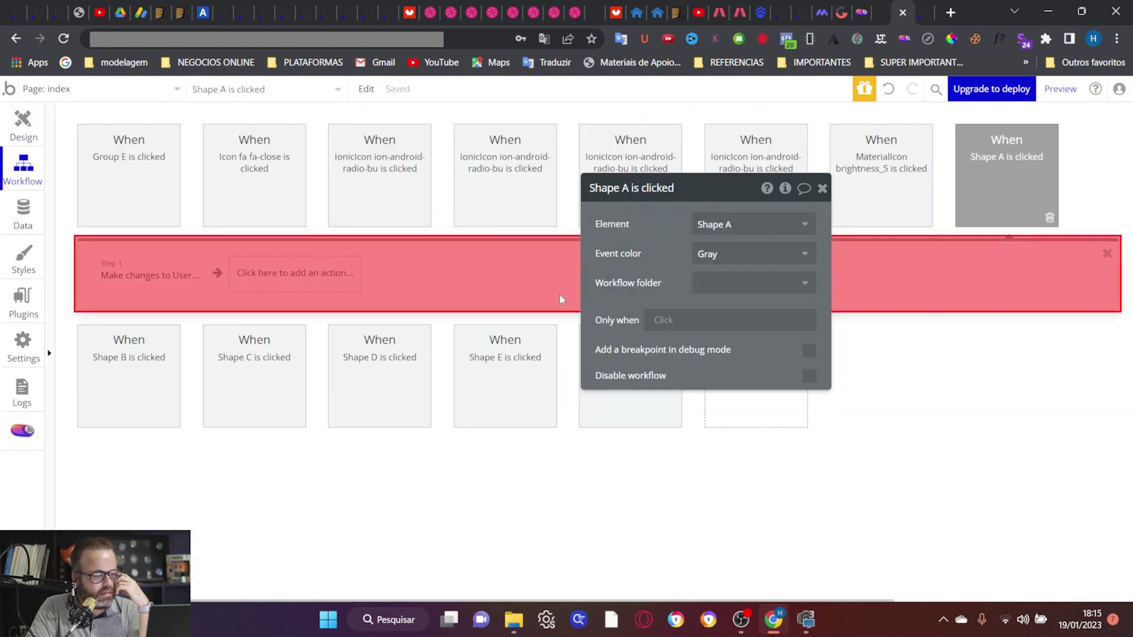
pyautogui.click(148, 288)
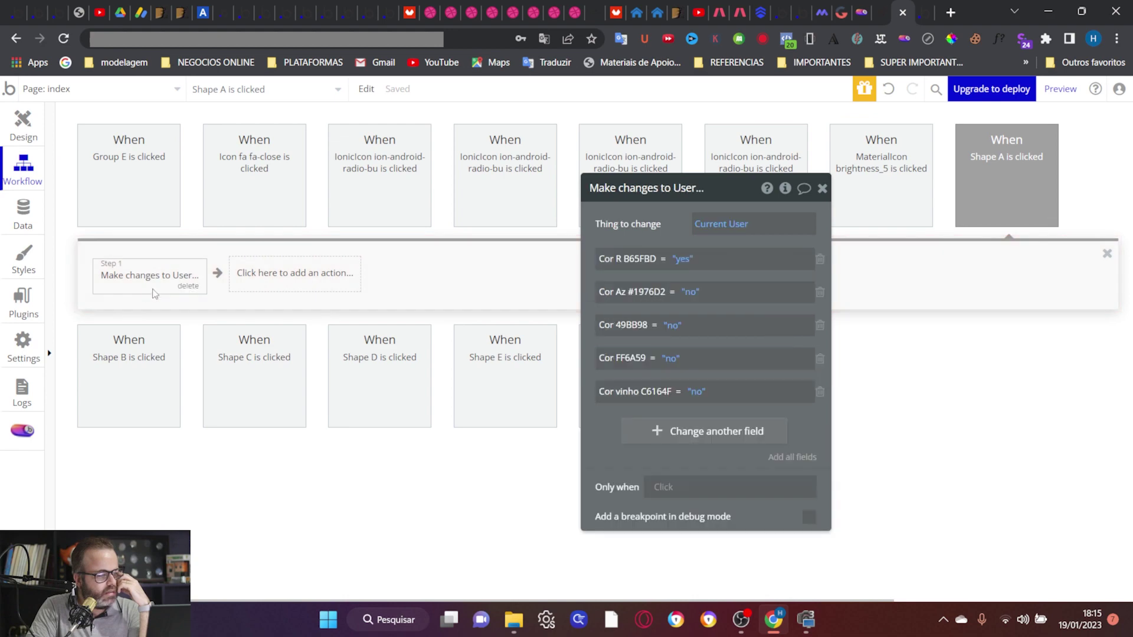
pyautogui.click(672, 429)
pyautogui.click(615, 429)
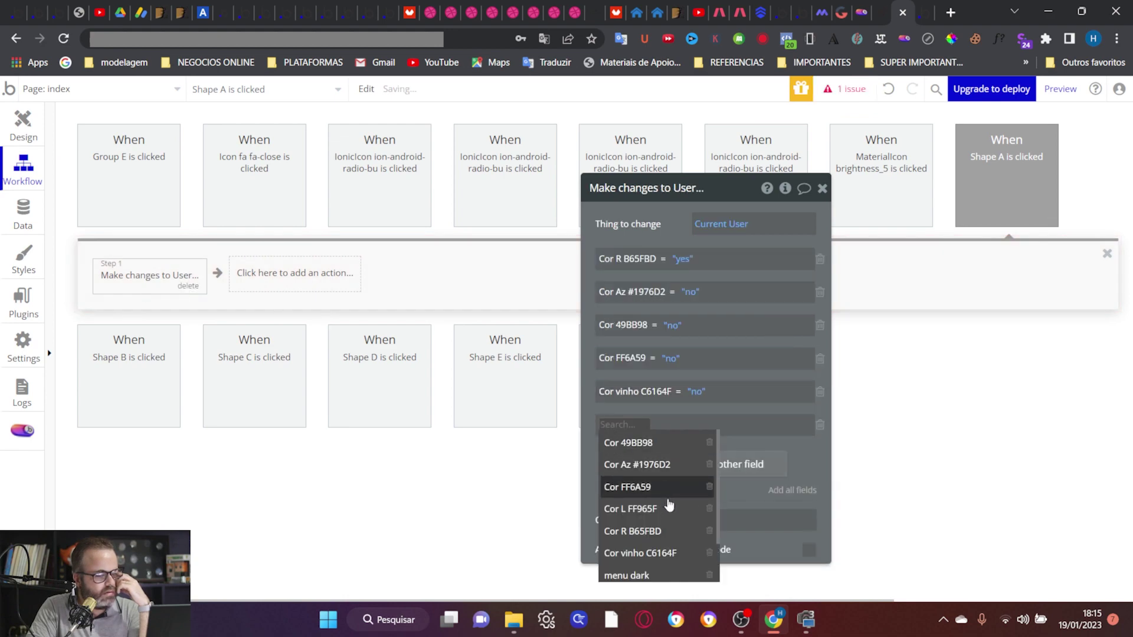
pyautogui.click(649, 508)
pyautogui.click(690, 432)
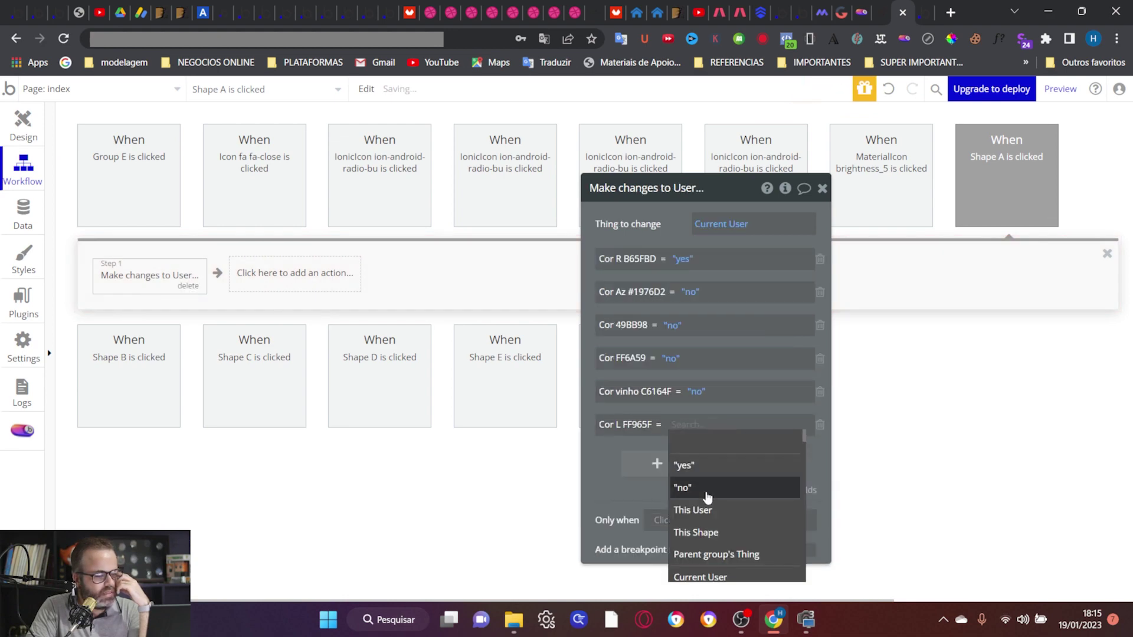
pyautogui.click(678, 485)
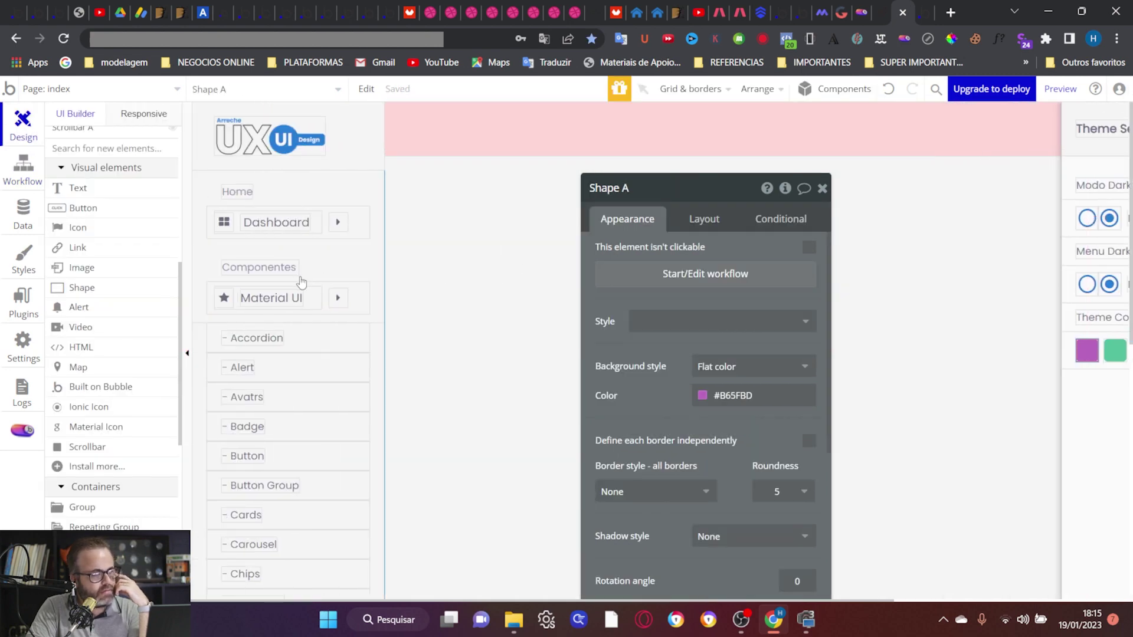
# Step: Add another condition to the Material UI menu item's group, starting with Group Menu is visible
pyautogui.click(354, 297)
pyautogui.click(782, 221)
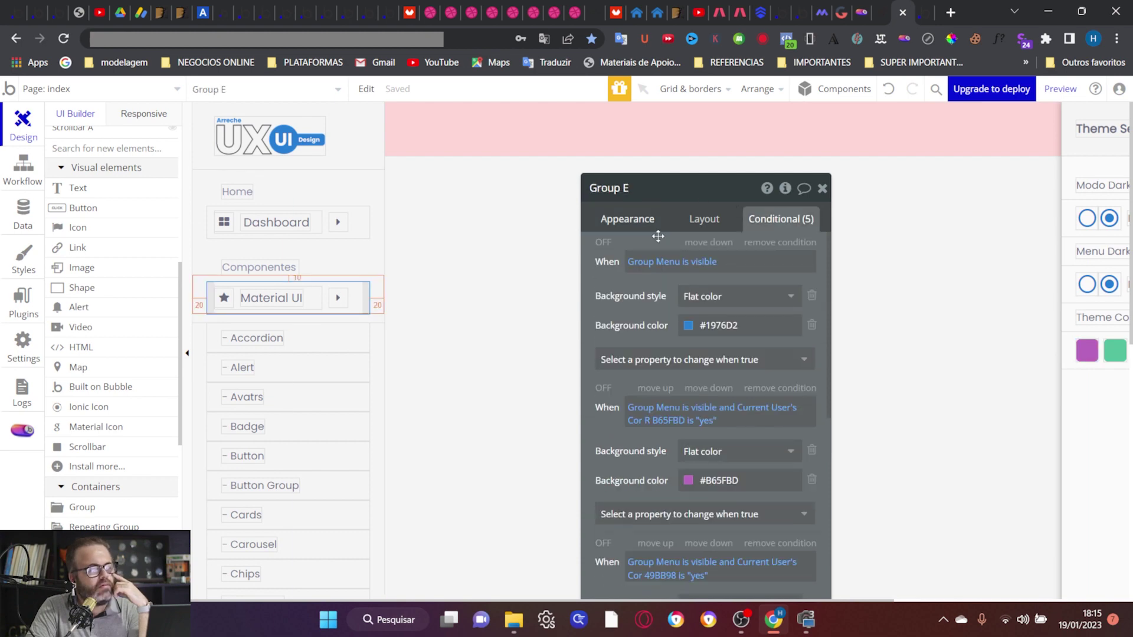
pyautogui.scroll(-5, 606, 423)
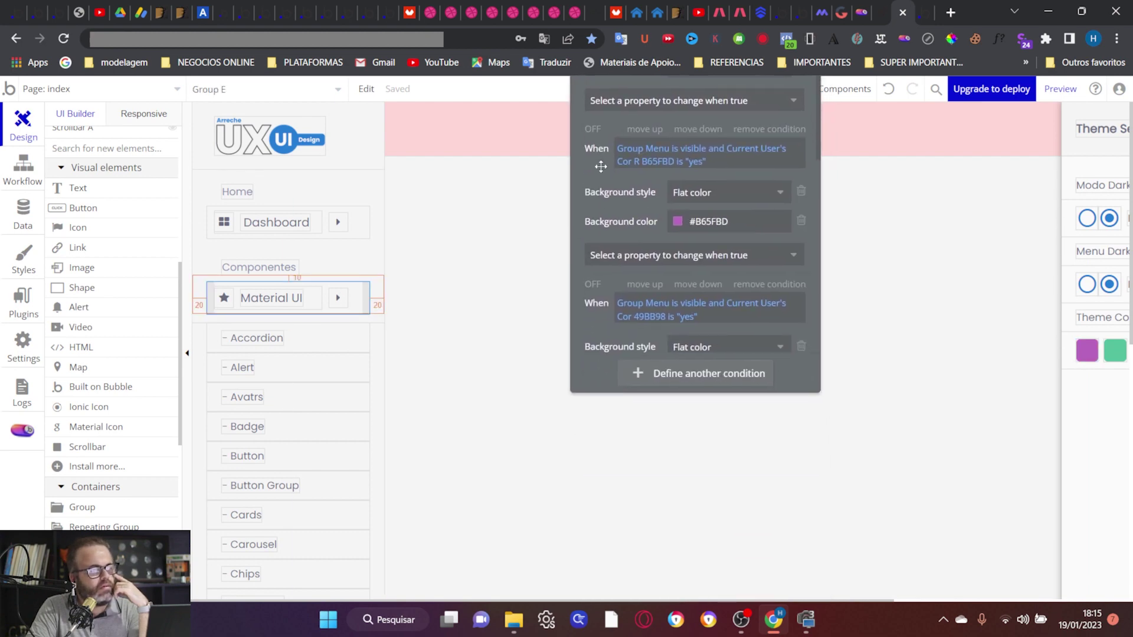
pyautogui.scroll(-4, 629, 321)
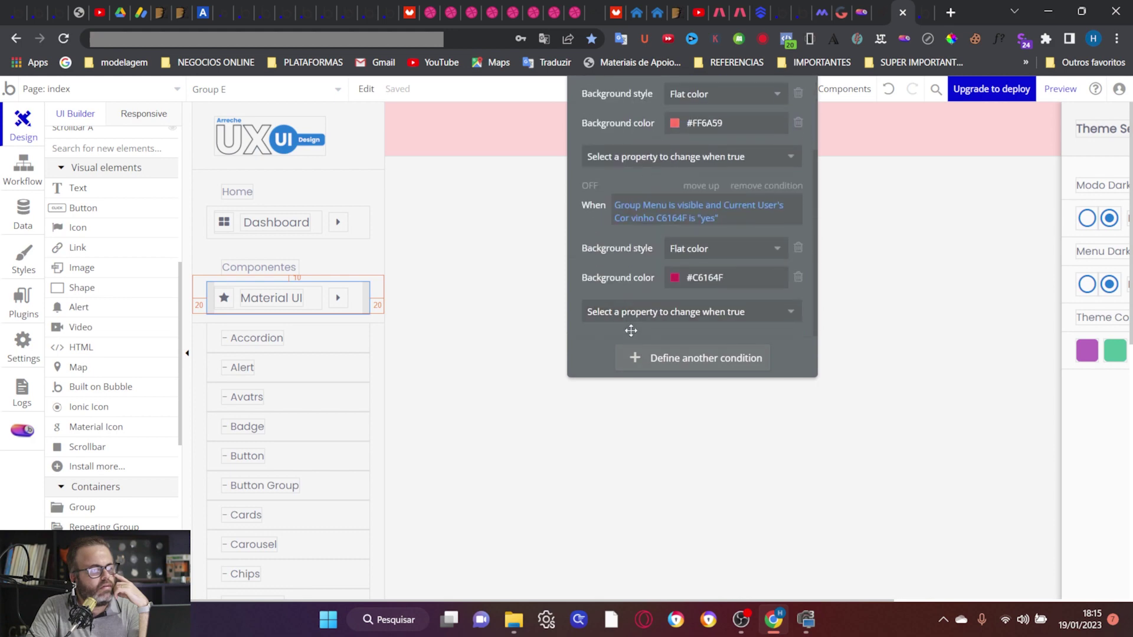
pyautogui.click(646, 360)
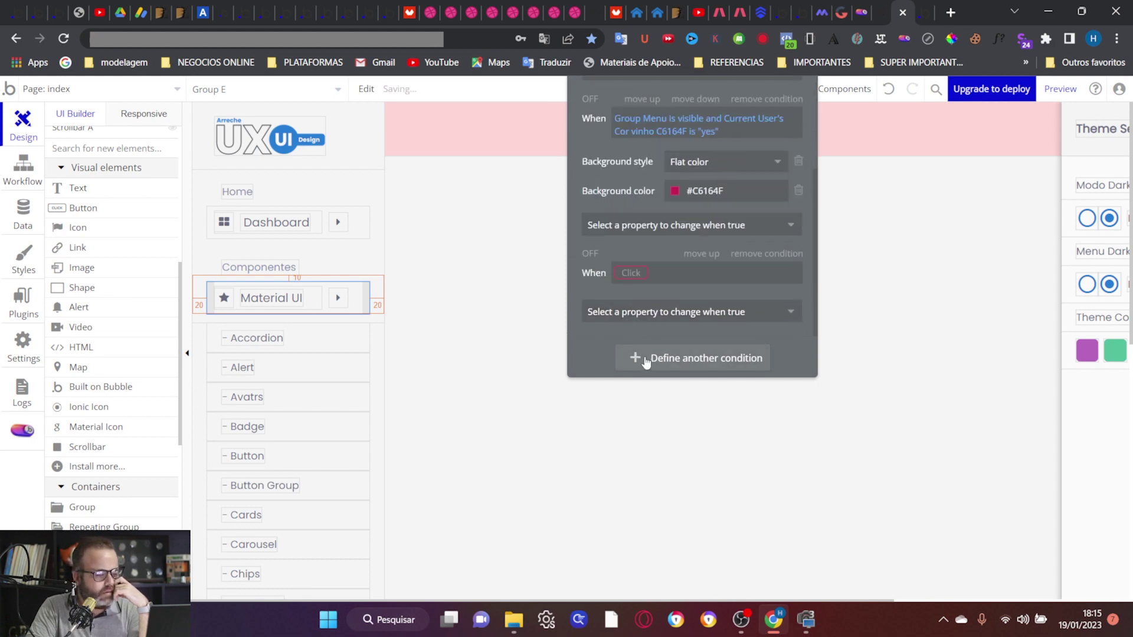
pyautogui.click(629, 284)
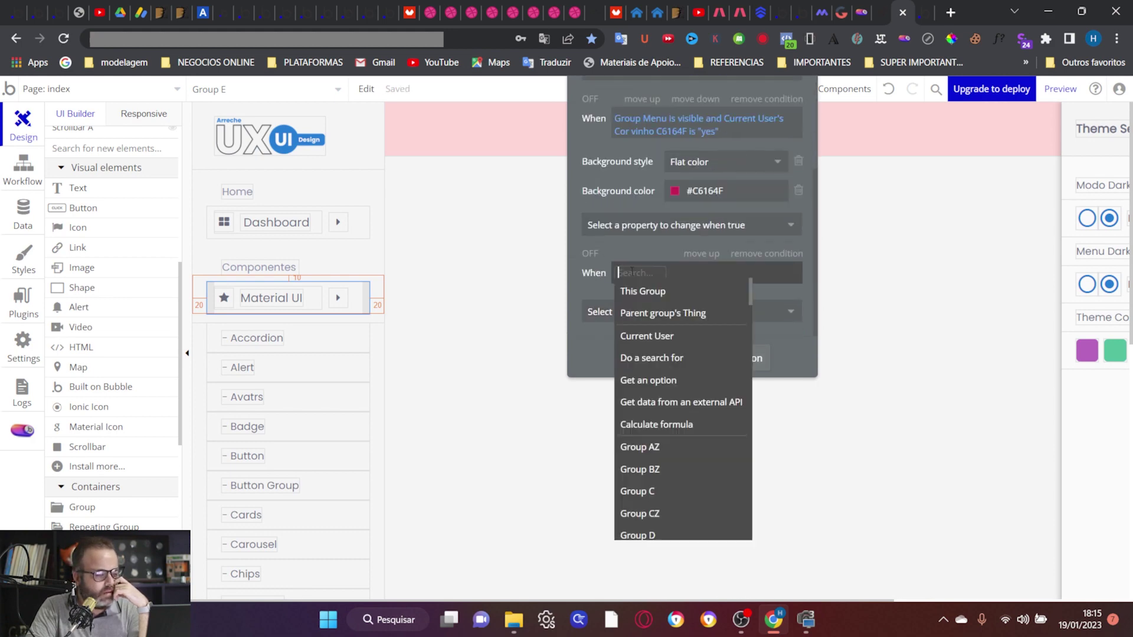
pyautogui.scroll(-5, 655, 390)
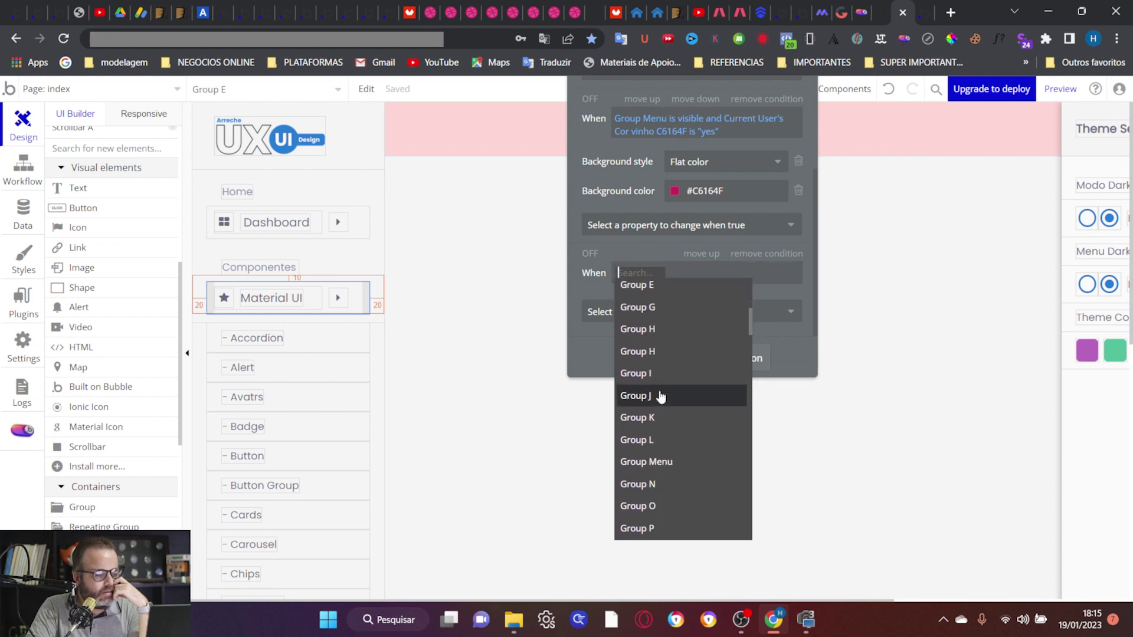
pyautogui.click(670, 462)
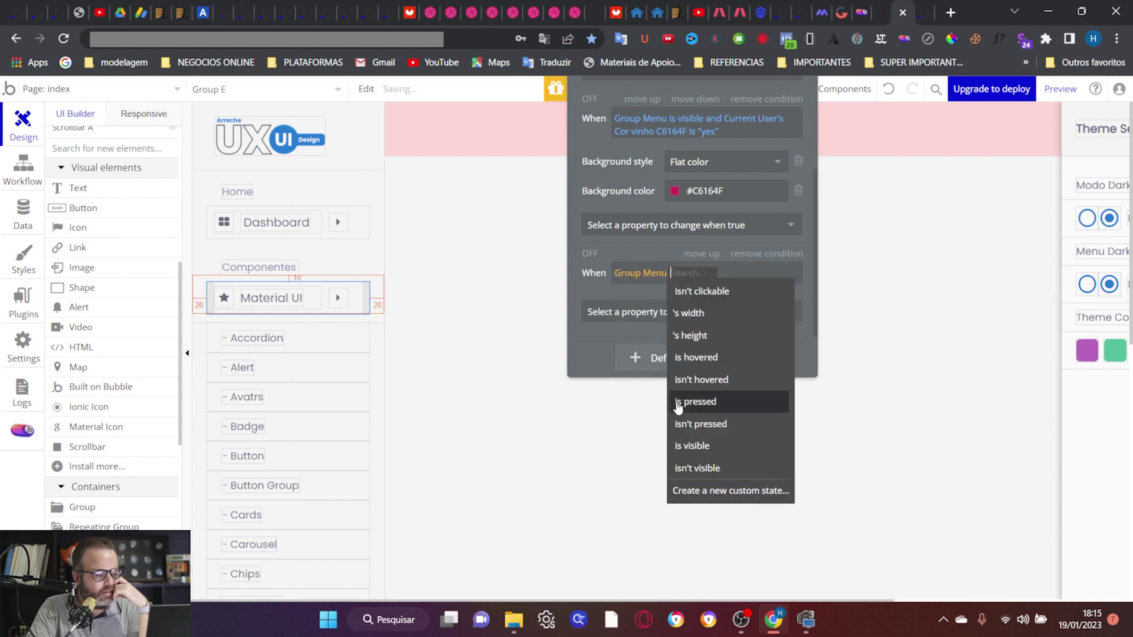
pyautogui.click(727, 446)
# Step: Extend the new condition with "and Current User's Cor L FF965F is "yes""
pyautogui.click(732, 318)
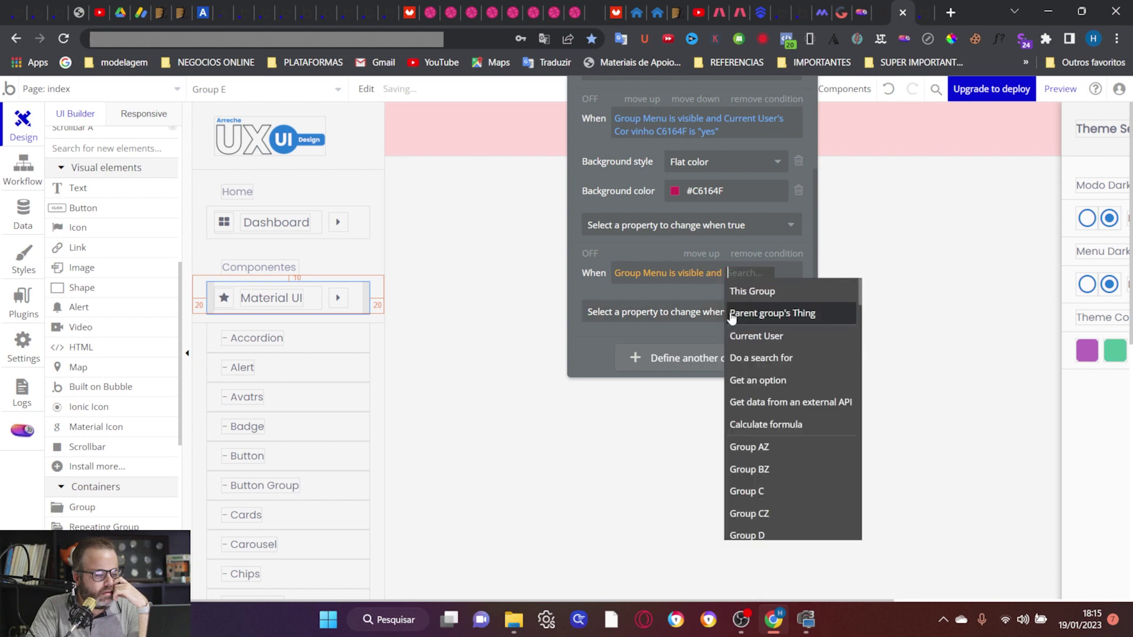
pyautogui.click(754, 337)
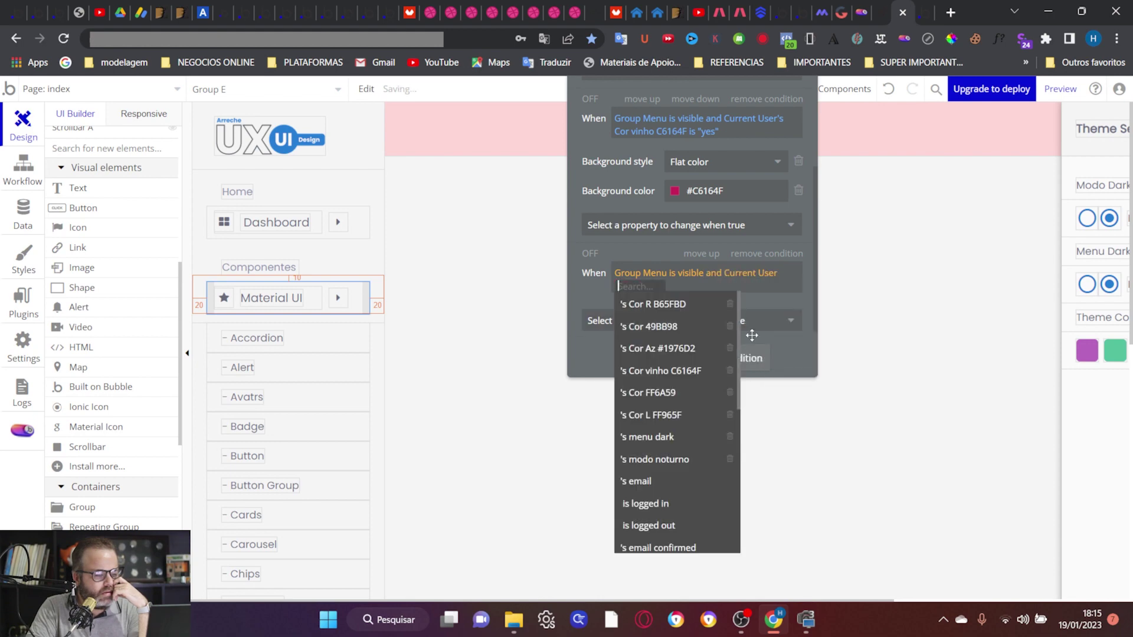
pyautogui.click(695, 425)
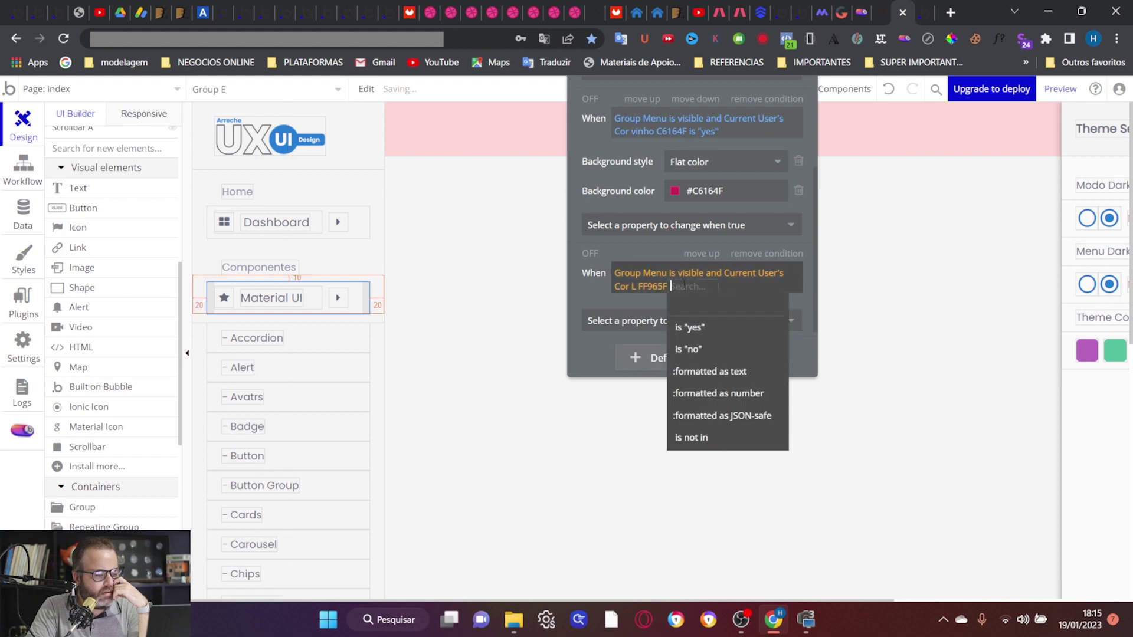
pyautogui.click(702, 334)
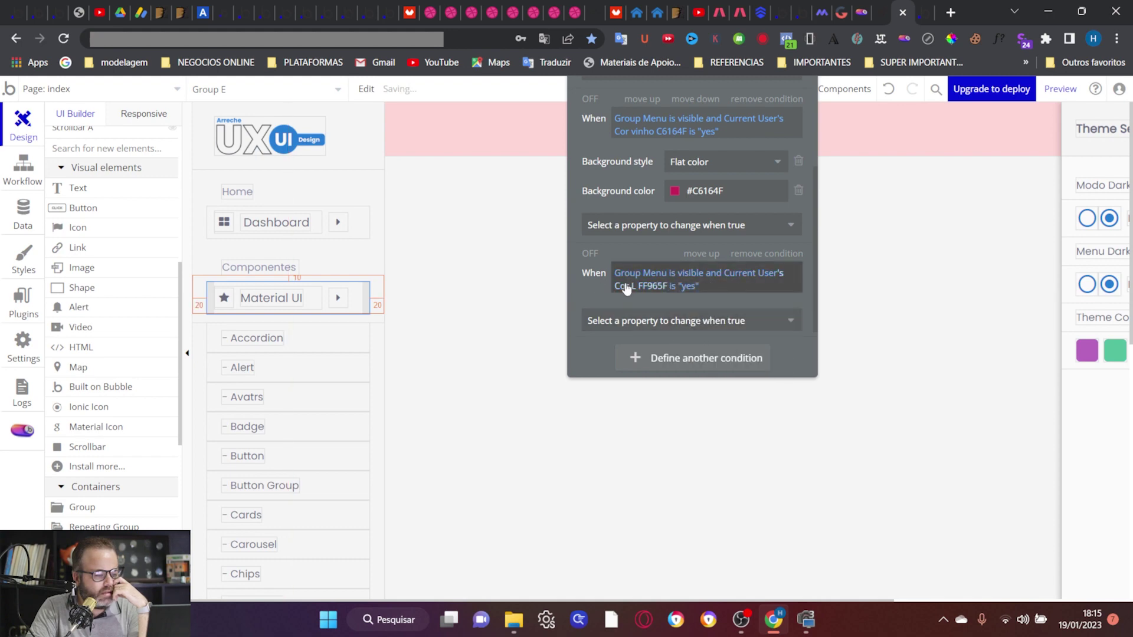
# Step: Preview the page and test the green, coral, crimson, orange and blue theme swatches on the expanded Material UI item
pyautogui.click(1057, 87)
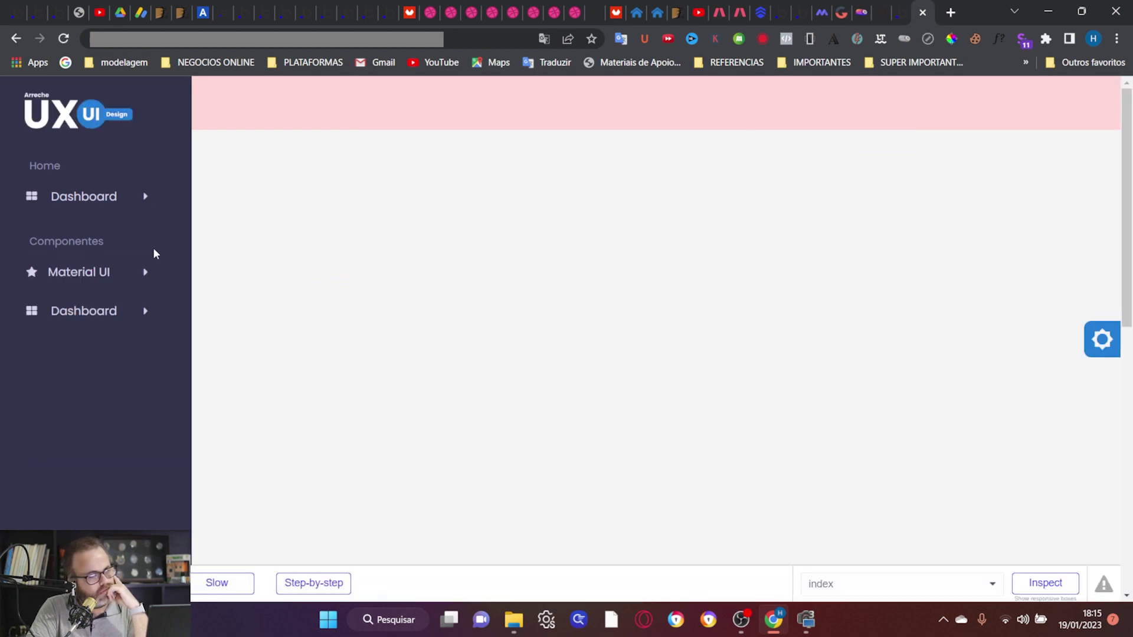
pyautogui.click(141, 274)
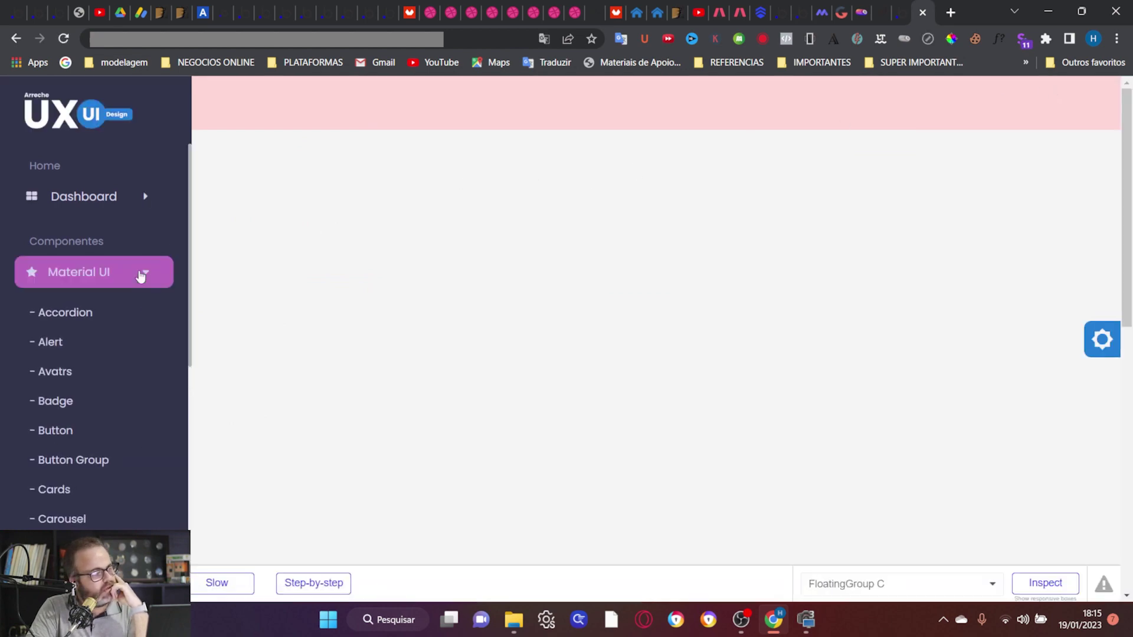
pyautogui.click(1102, 339)
pyautogui.click(982, 335)
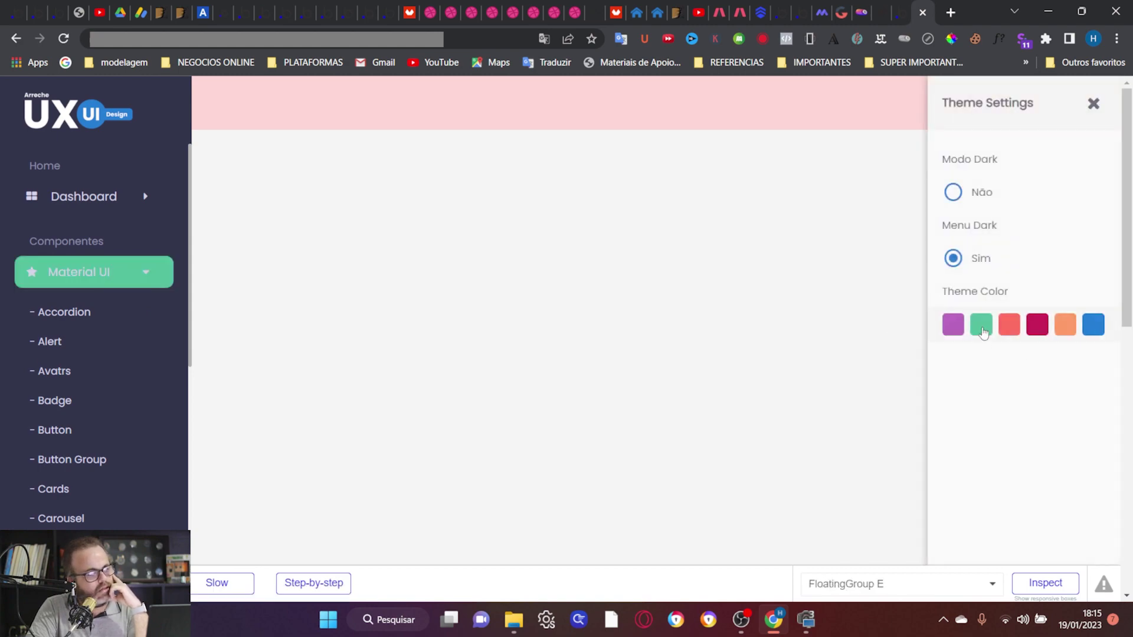
pyautogui.click(1016, 331)
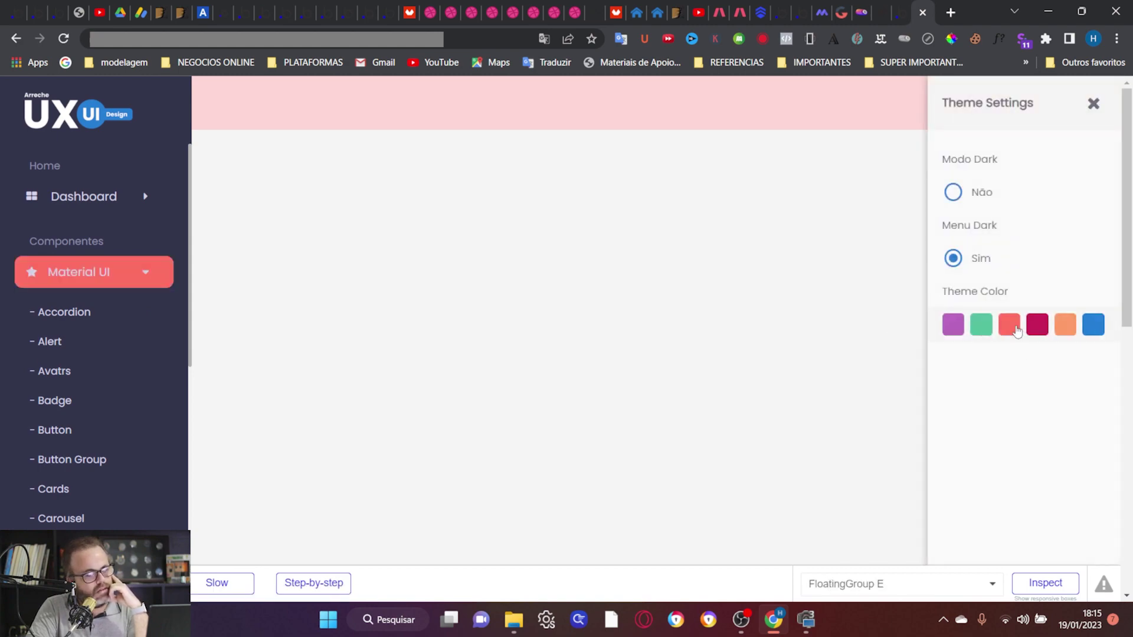
pyautogui.click(1044, 331)
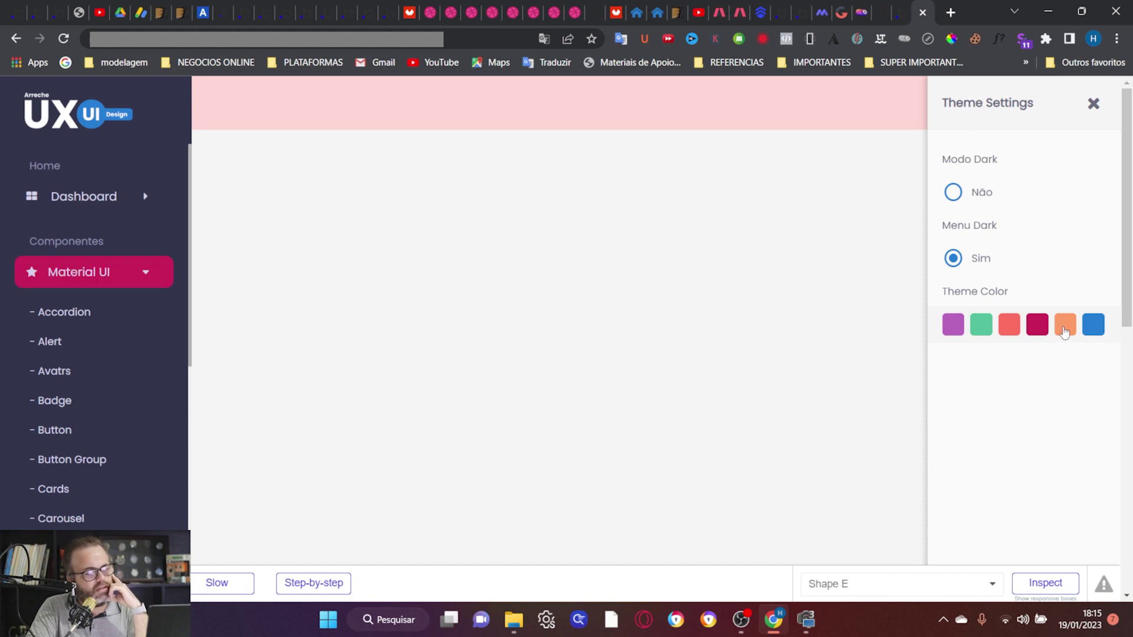
pyautogui.click(1065, 332)
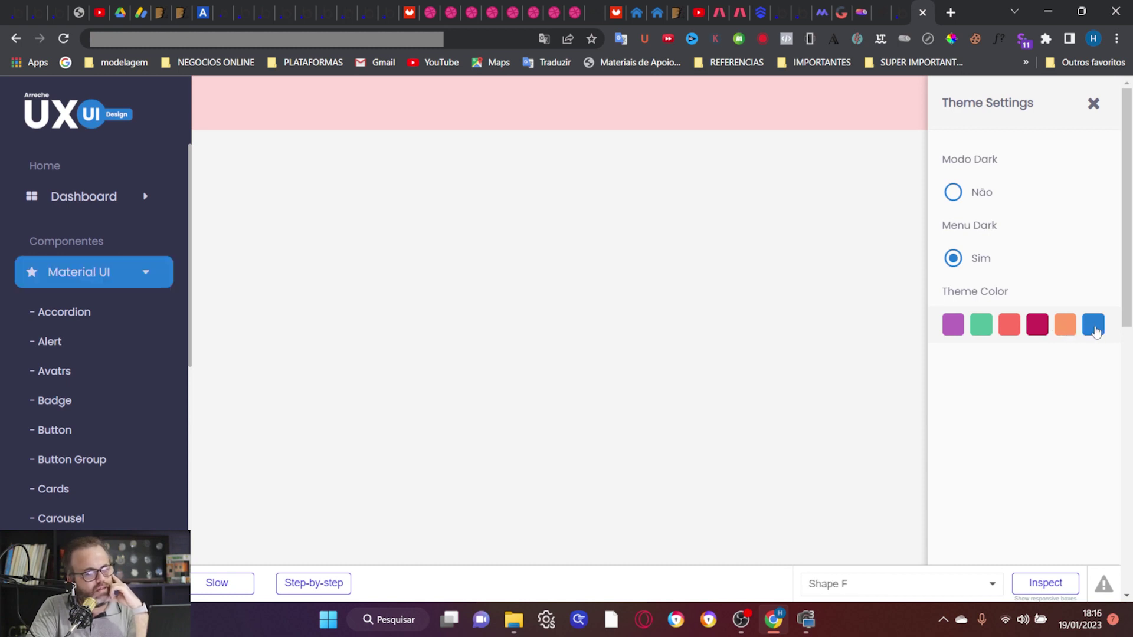
# Step: Back in the editor, review the Current User field changes in the blue swatch's click workflow
pyautogui.click(895, 11)
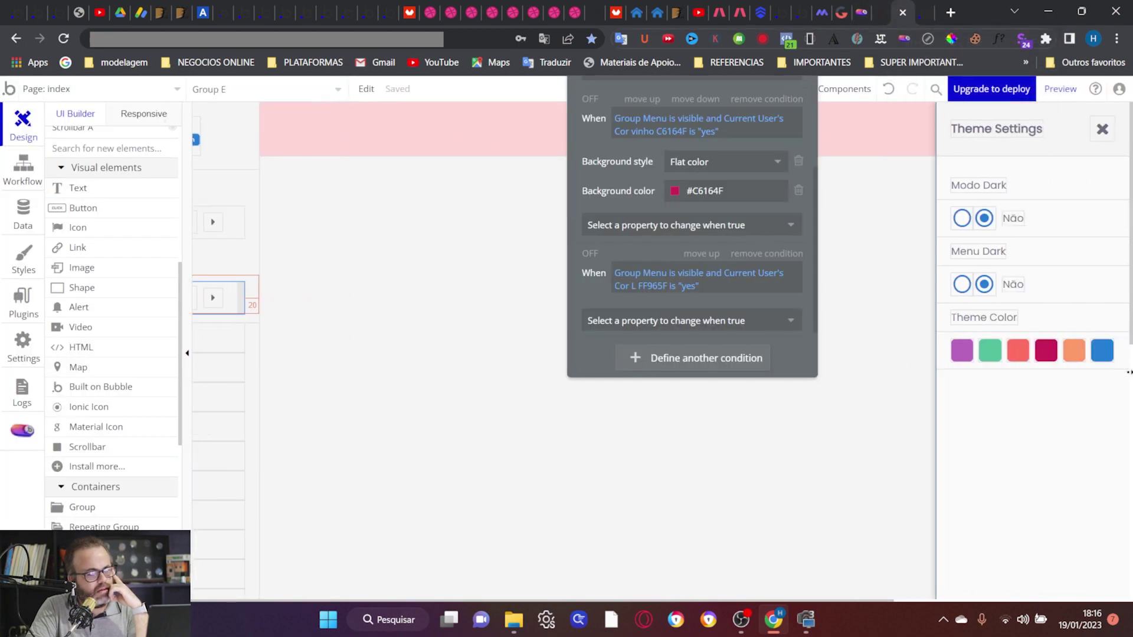
pyautogui.click(1102, 350)
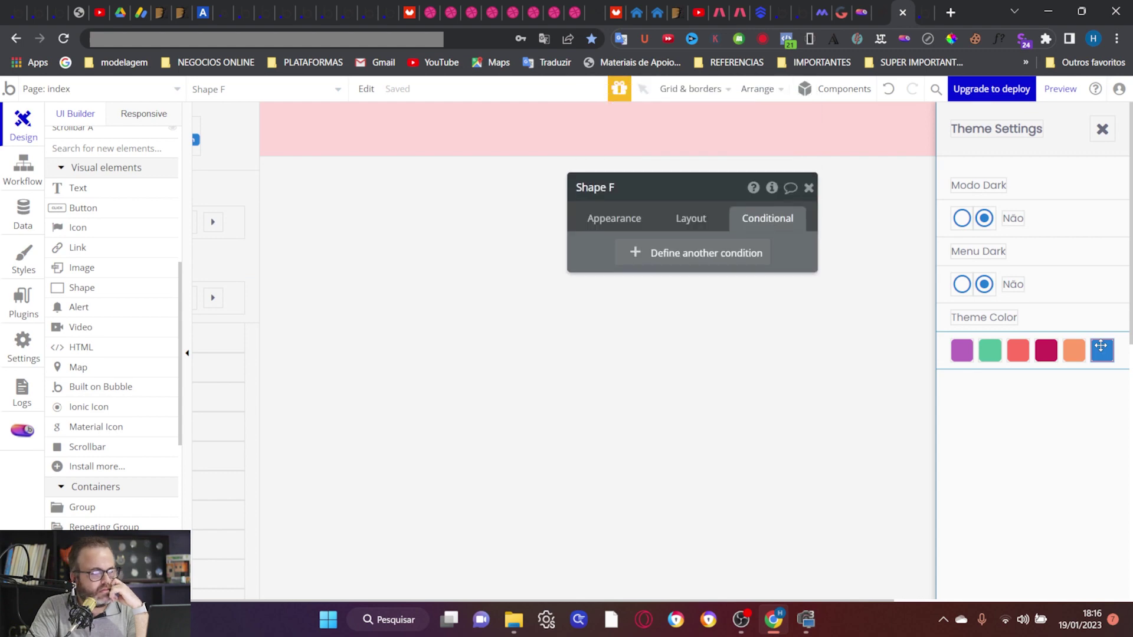
pyautogui.click(617, 219)
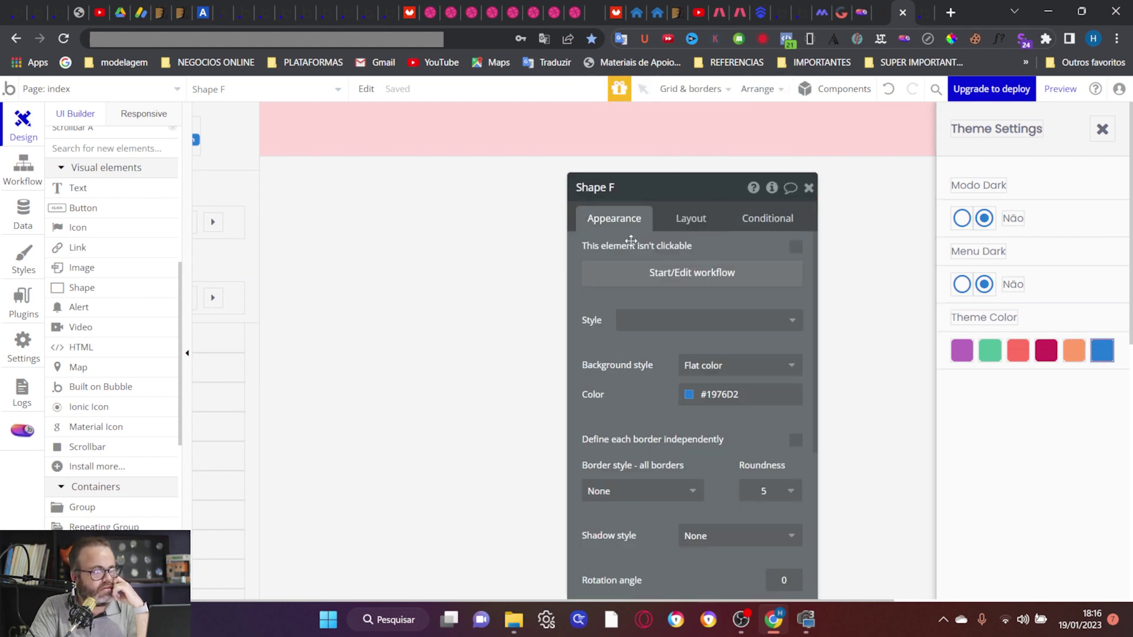
pyautogui.click(662, 273)
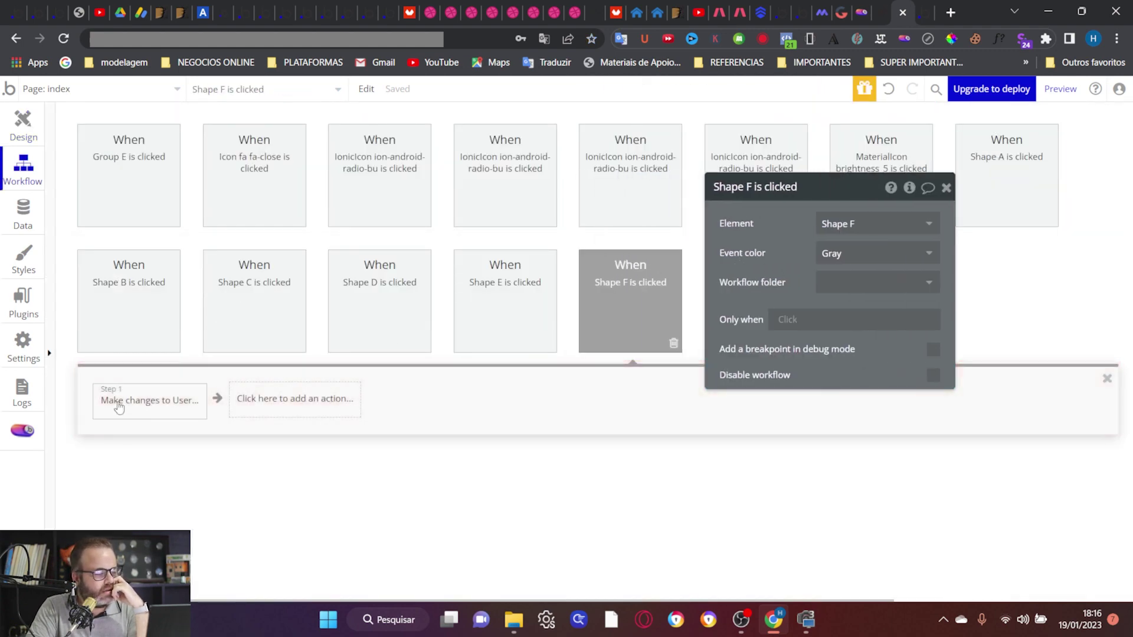
pyautogui.click(127, 402)
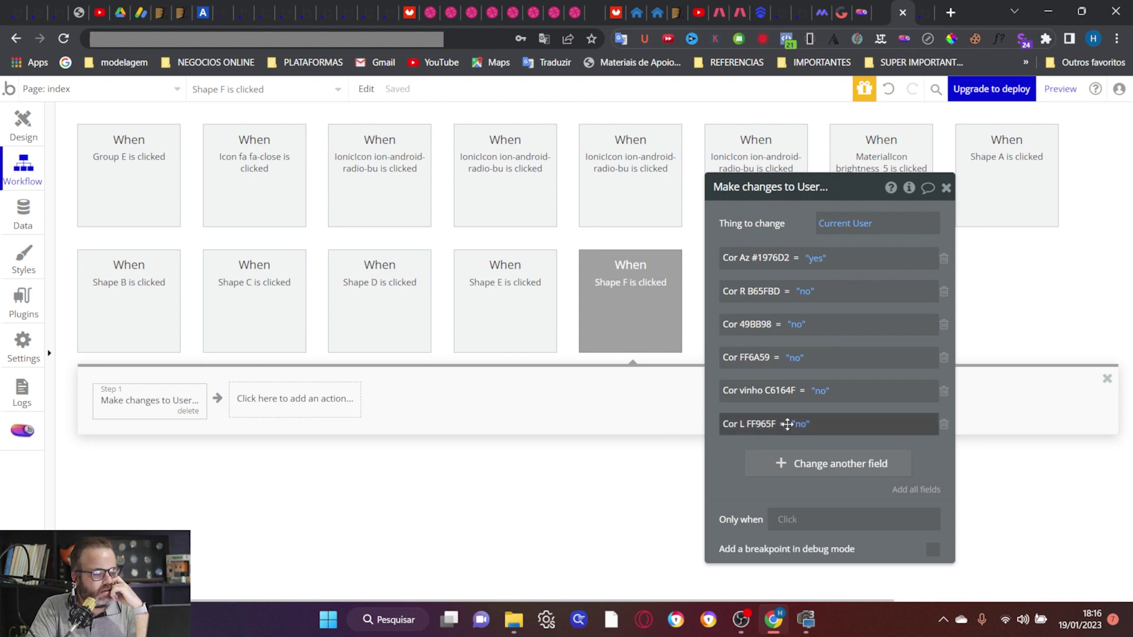
pyautogui.moveTo(859, 196); pyautogui.dragTo(905, 156)
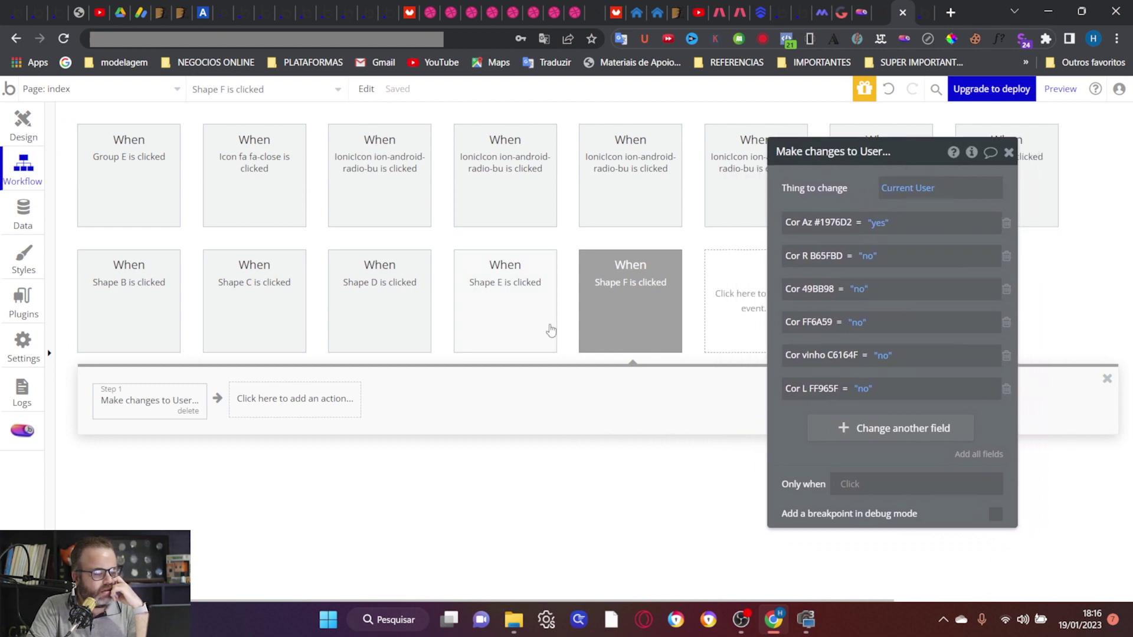
# Step: Check the Current User field changes in the click workflows of the orange, crimson and coral swatches
pyautogui.click(533, 324)
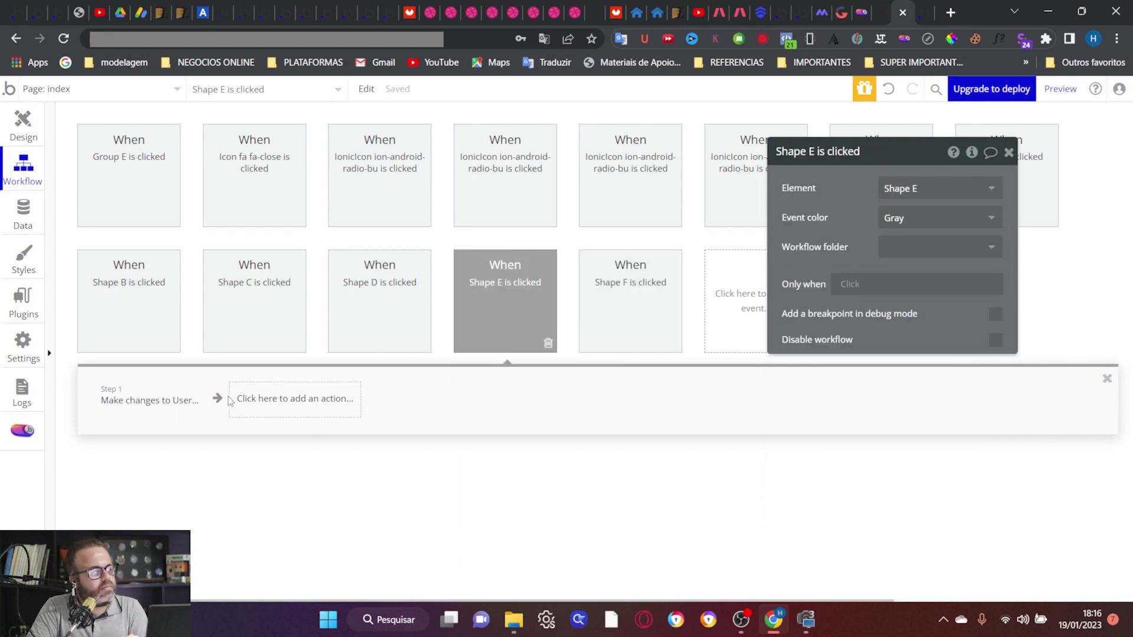
pyautogui.click(173, 407)
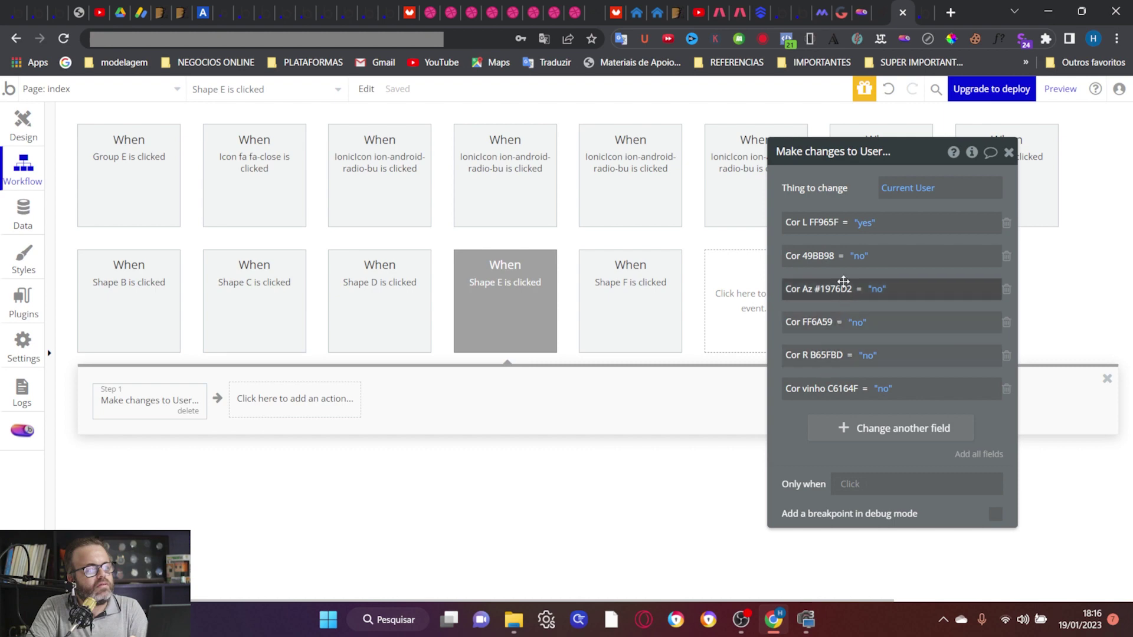
pyautogui.moveTo(513, 335)
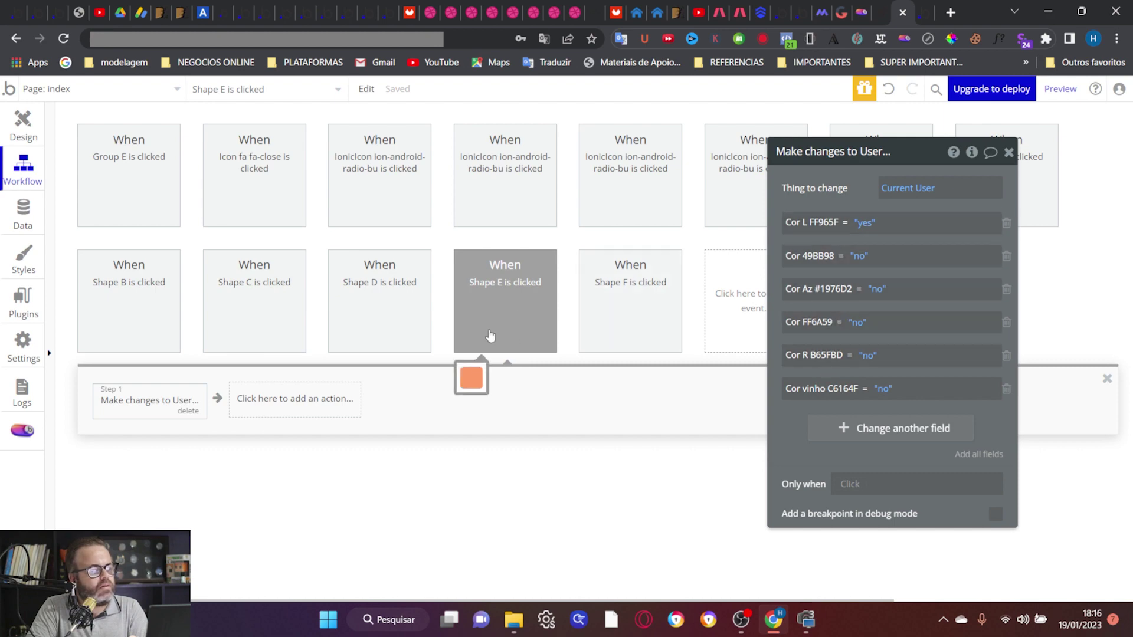
pyautogui.click(381, 321)
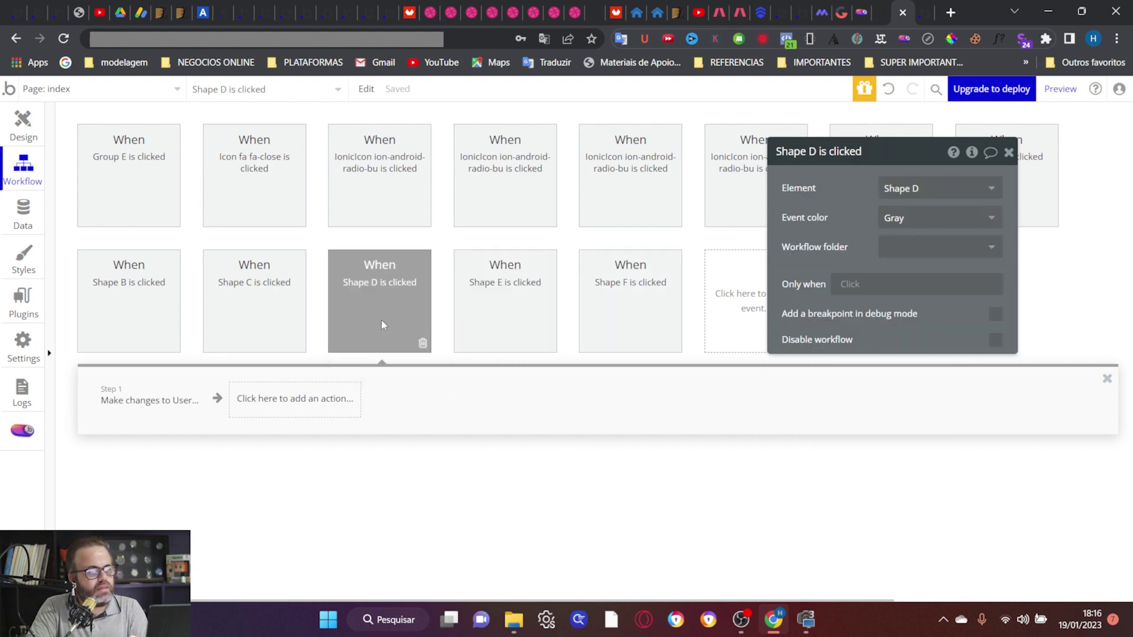
pyautogui.click(161, 414)
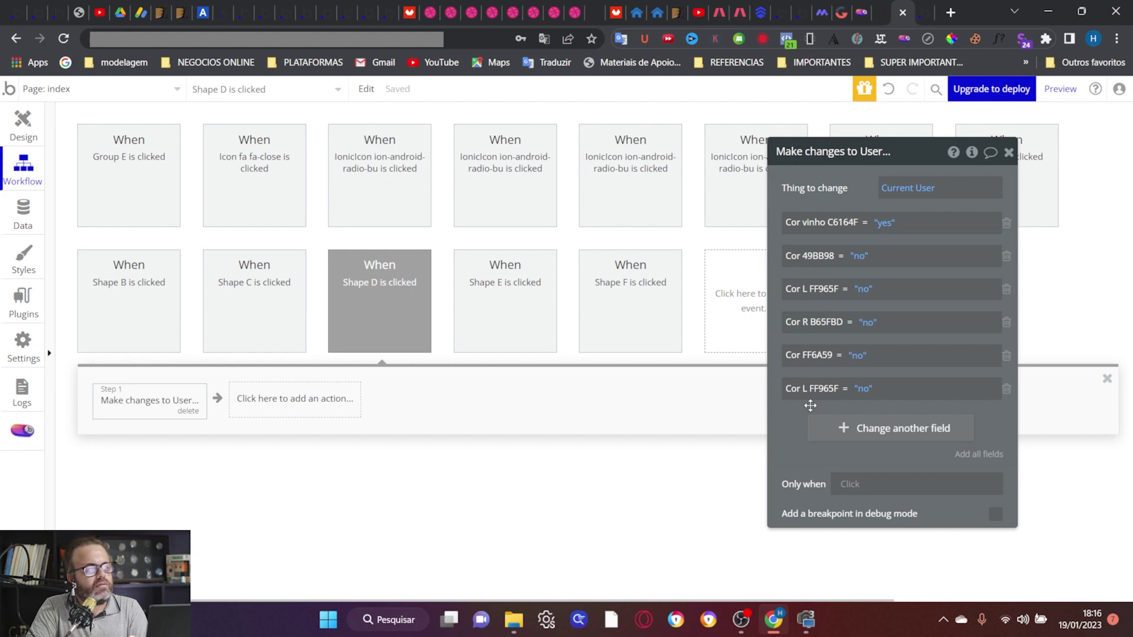
pyautogui.click(251, 314)
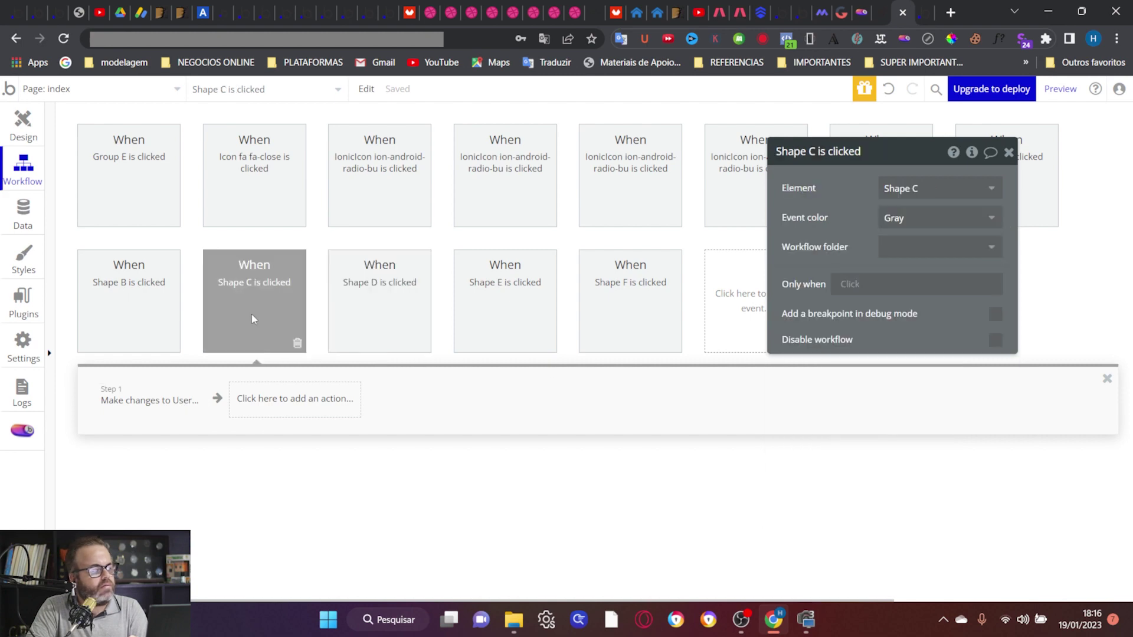
pyautogui.click(141, 406)
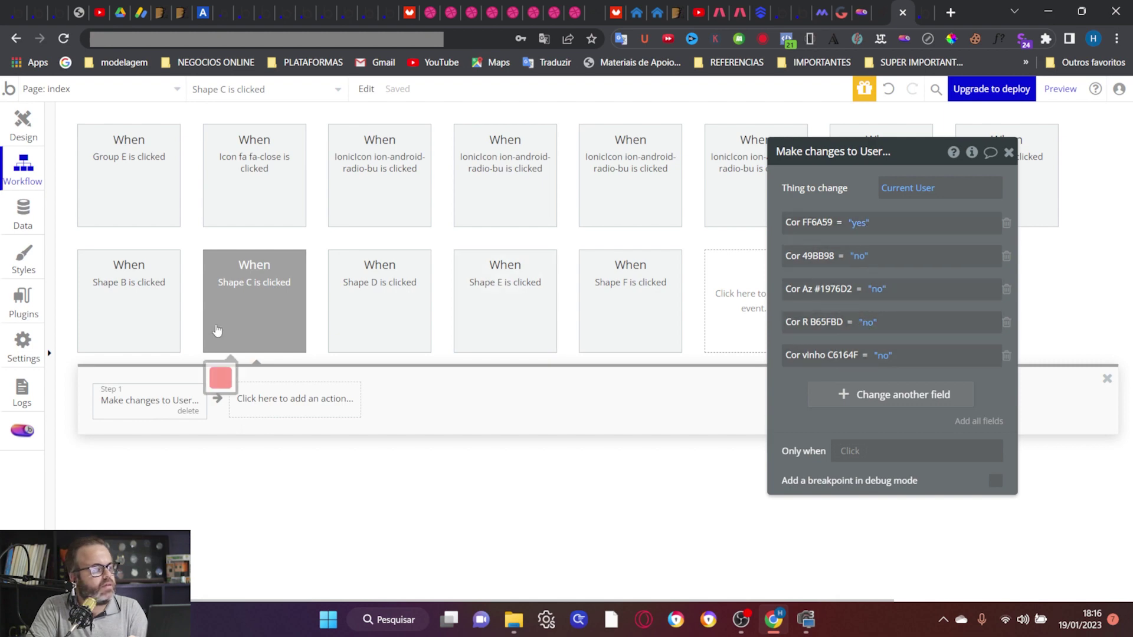
# Step: Add Cor L FF965F = "no" to the Current User changes in the coral swatch's click workflow
pyautogui.click(842, 396)
pyautogui.click(810, 389)
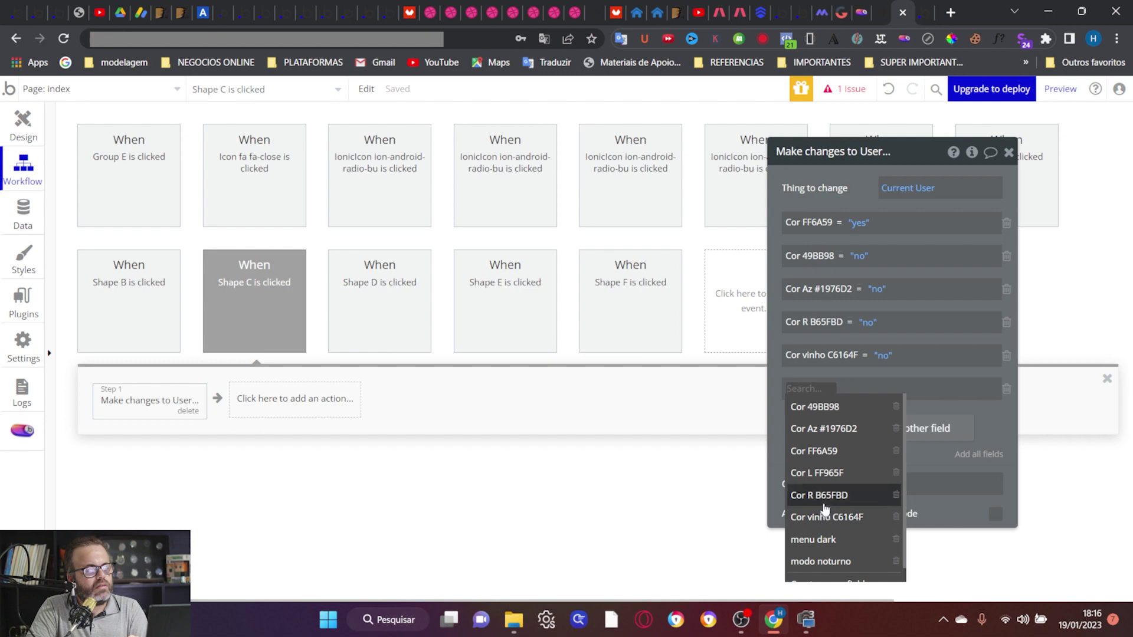
pyautogui.click(825, 473)
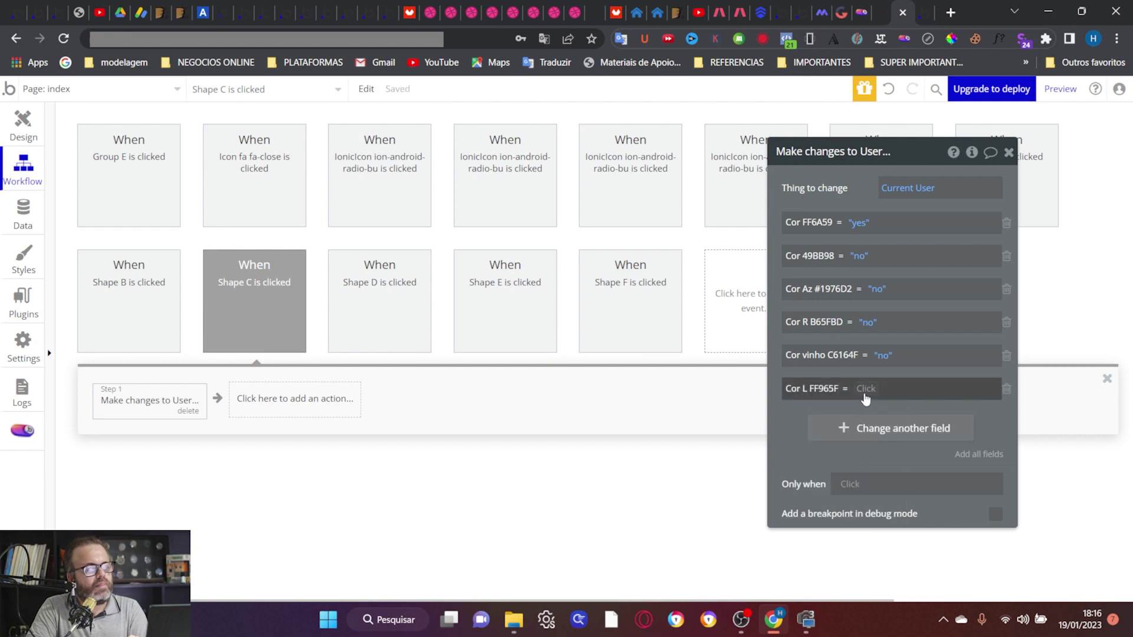
pyautogui.click(865, 399)
pyautogui.click(873, 451)
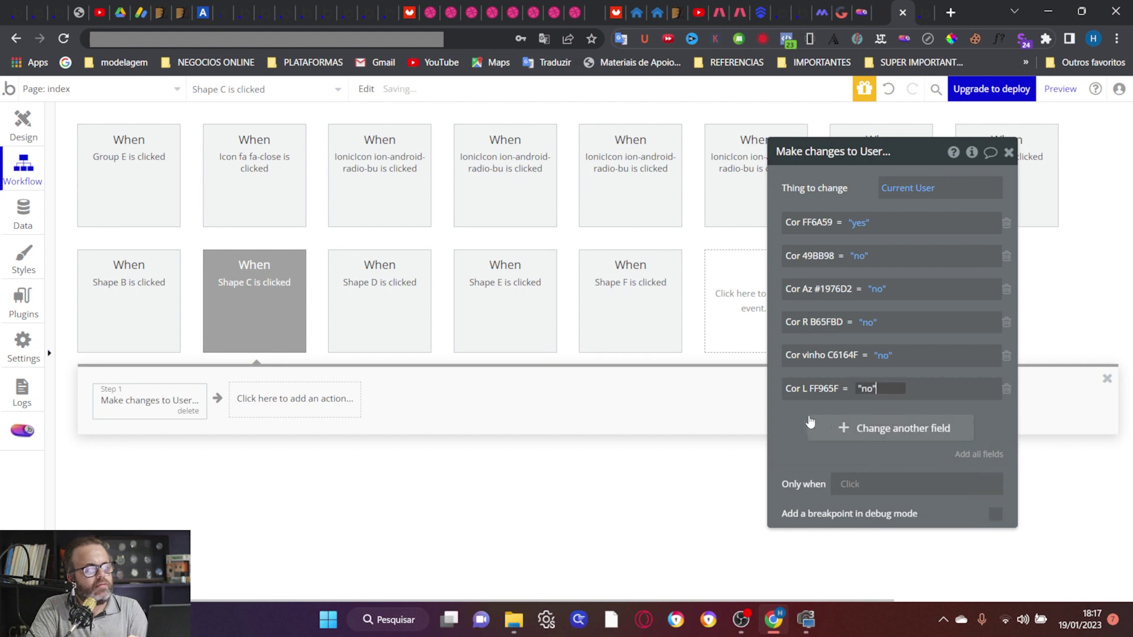
# Step: Preview the page, open the theme settings, expand Material UI and test the purple, green, coral, crimson and blue swatches
pyautogui.click(1060, 89)
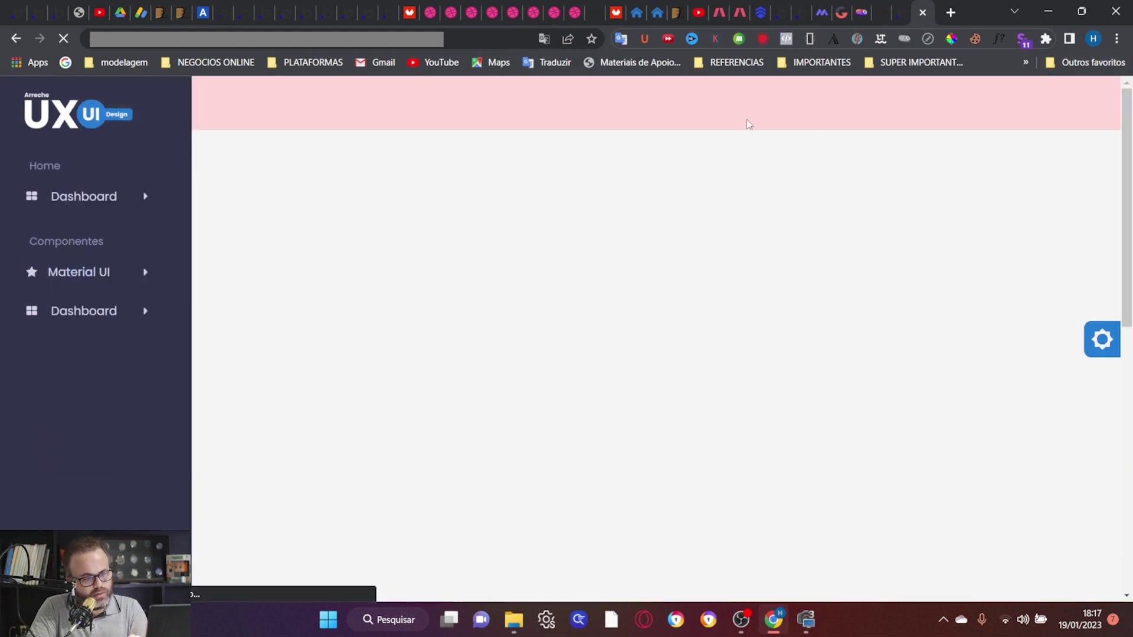
pyautogui.click(1102, 339)
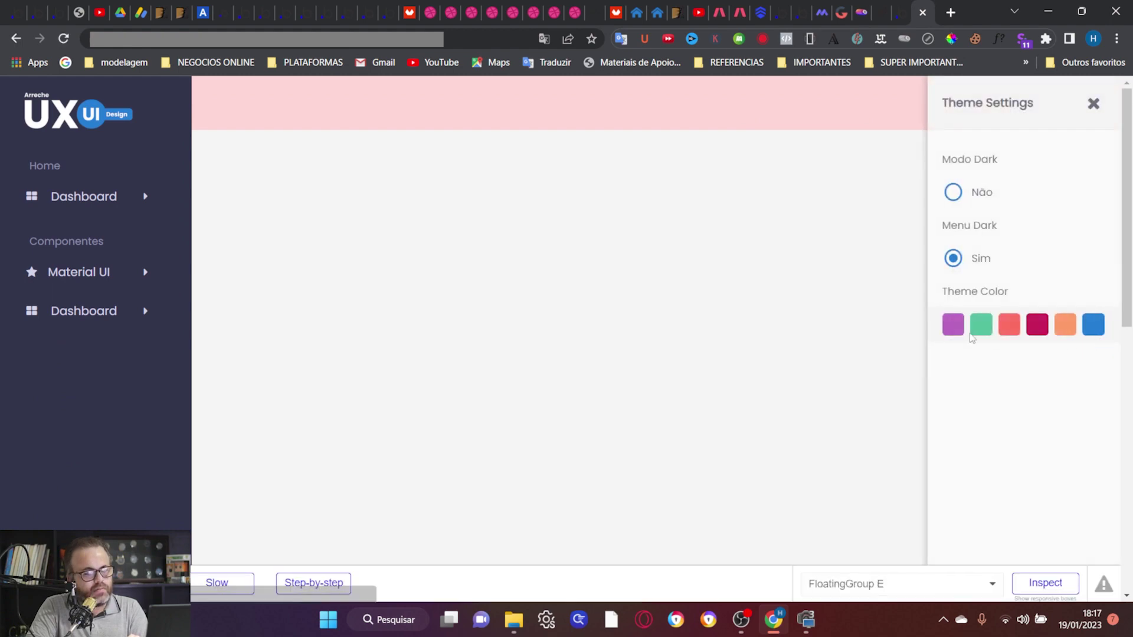
pyautogui.click(118, 284)
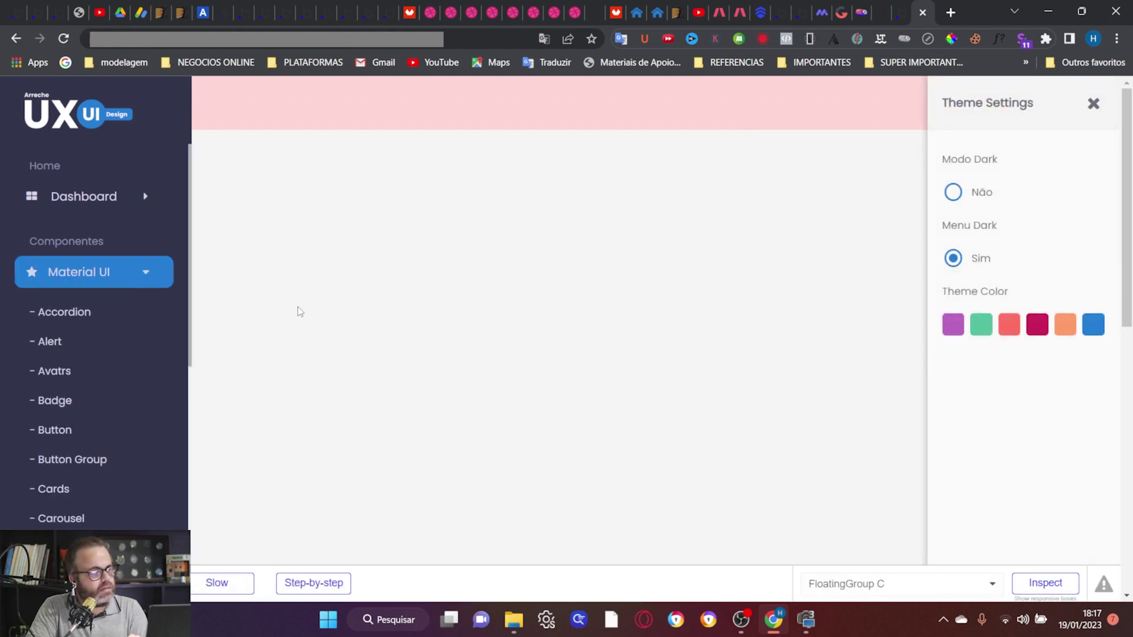
pyautogui.click(952, 330)
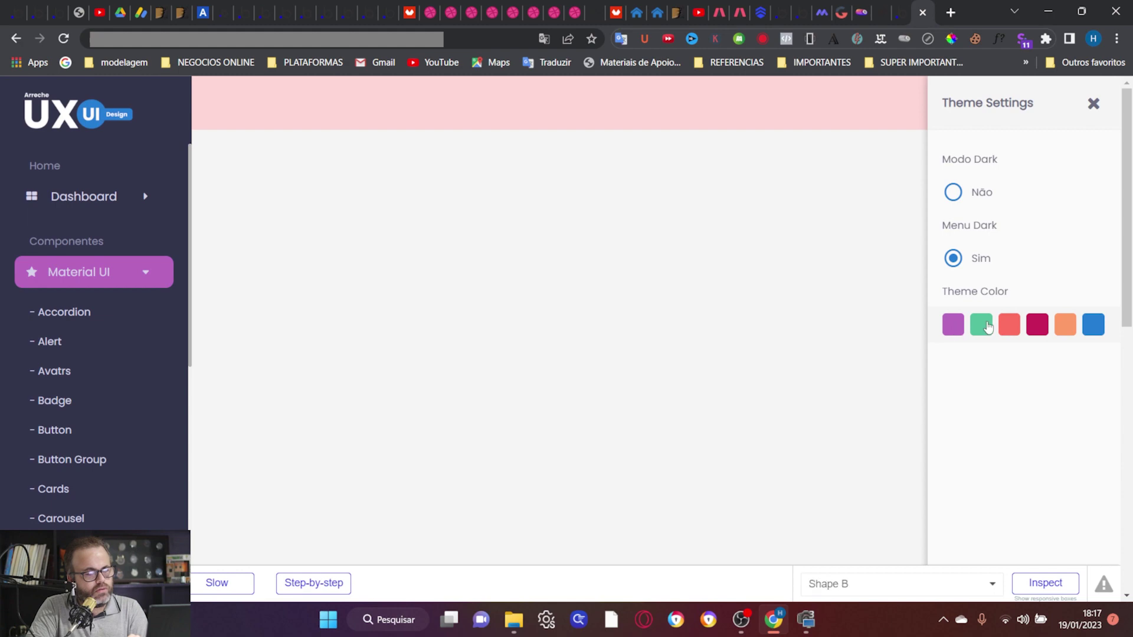
pyautogui.click(989, 328)
pyautogui.click(1011, 328)
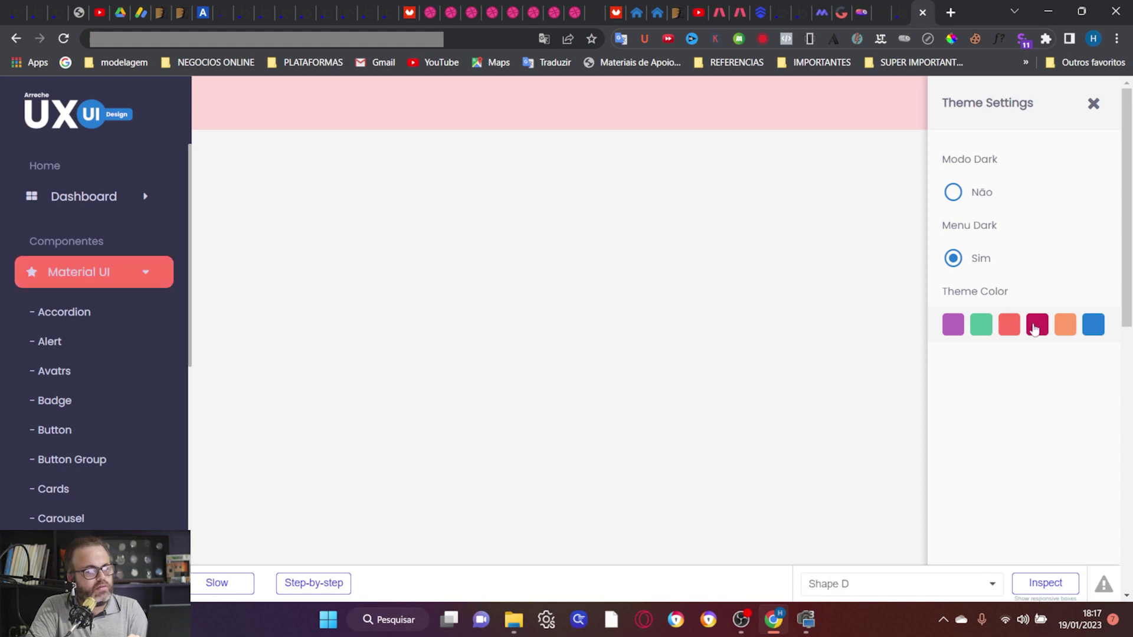
pyautogui.click(1037, 325)
pyautogui.click(1084, 326)
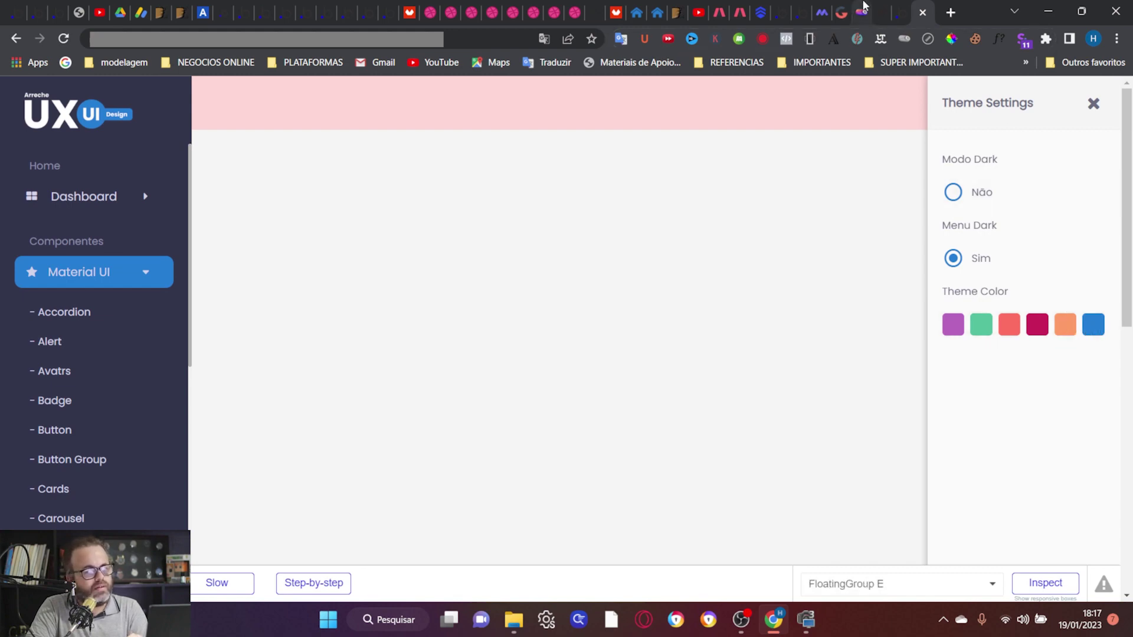
# Step: Back in the editor, set a flat color background style in the Material UI group's Cor L FF965F condition
pyautogui.click(897, 8)
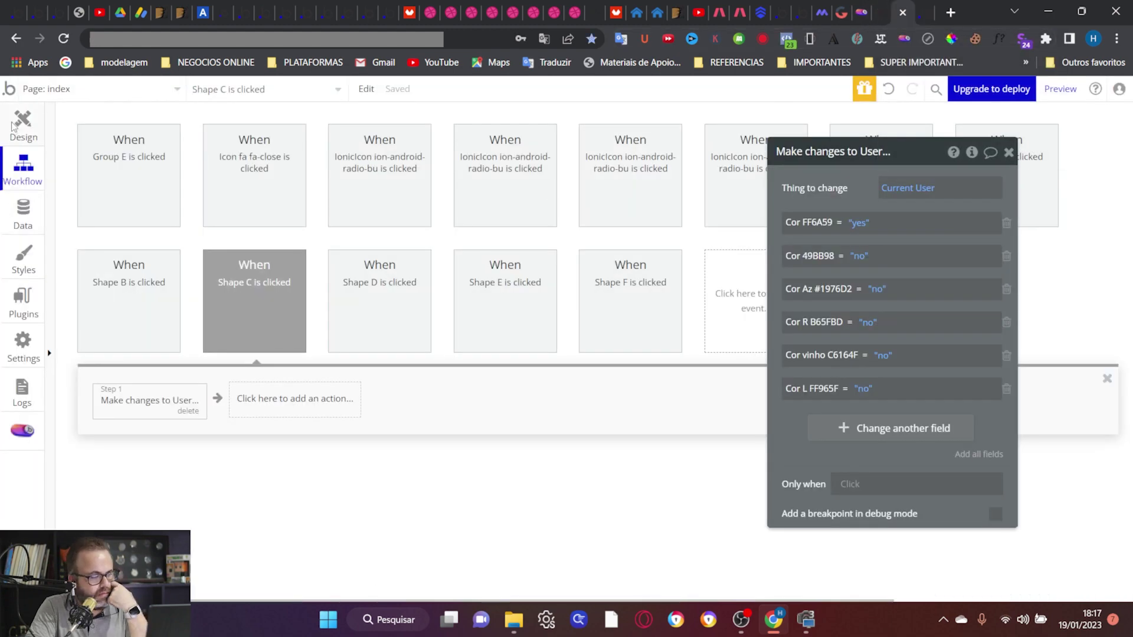
pyautogui.click(13, 126)
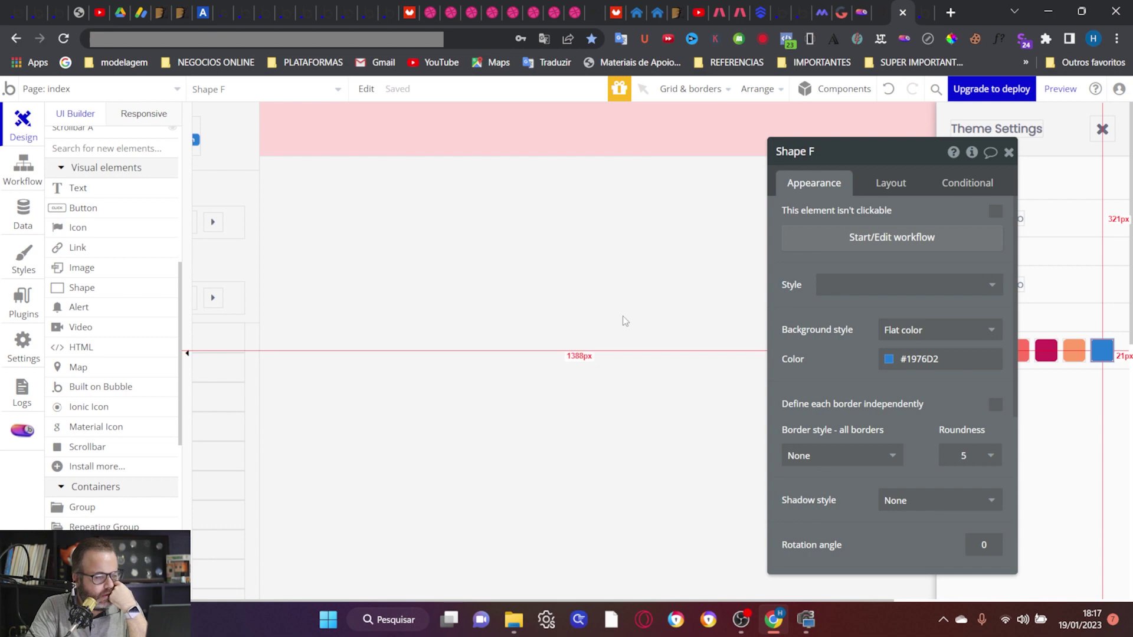
pyautogui.click(365, 298)
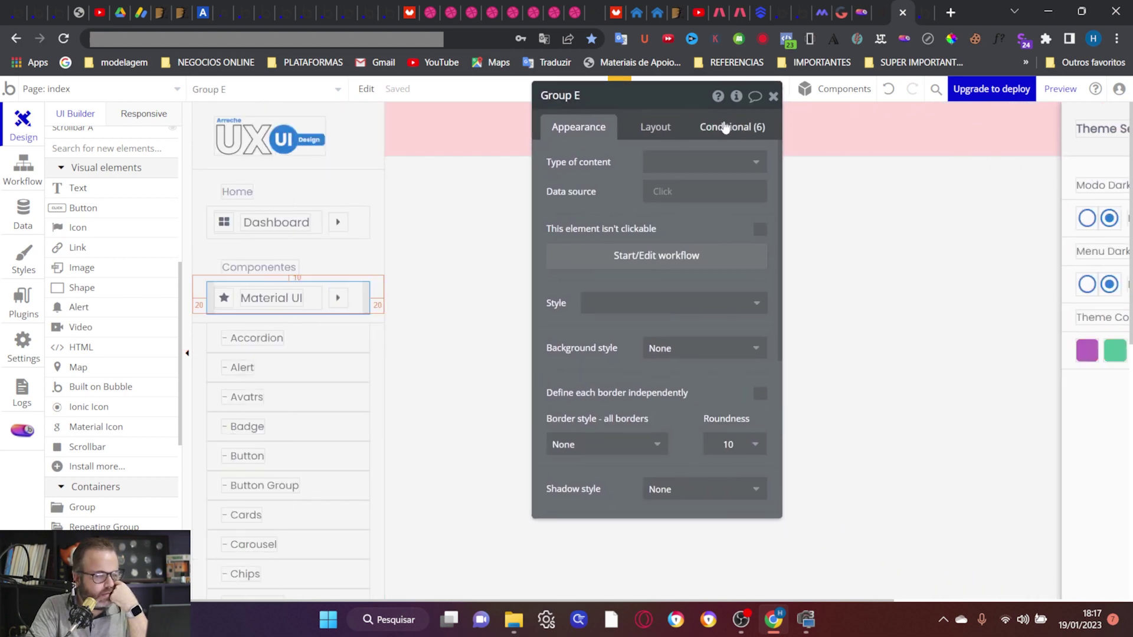
pyautogui.click(725, 127)
pyautogui.scroll(-5, 592, 341)
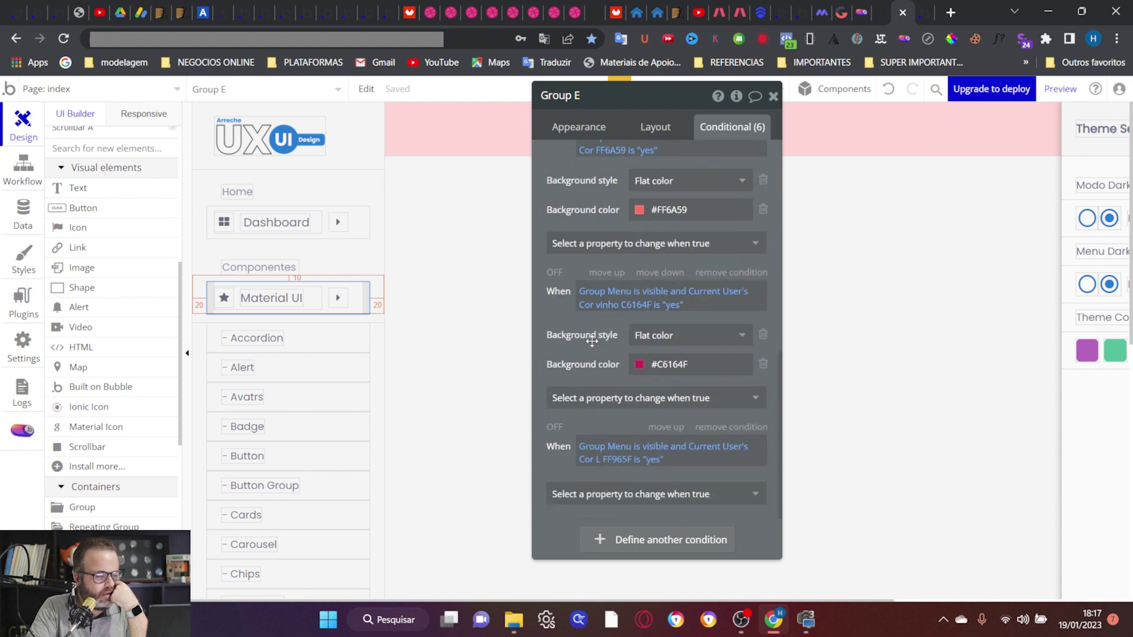
pyautogui.click(646, 495)
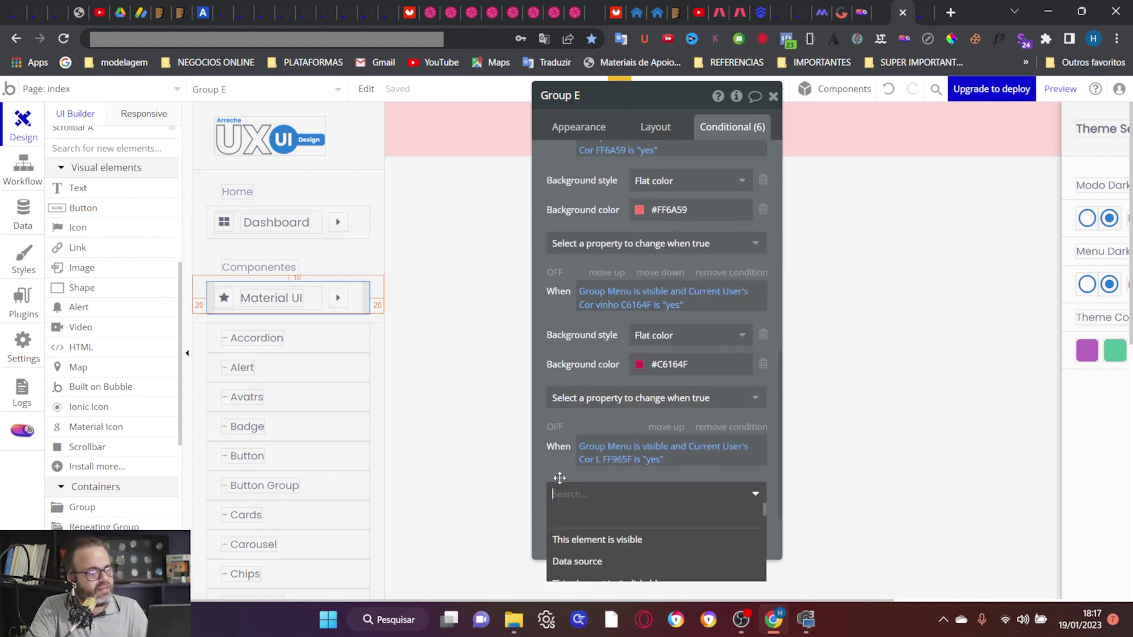
pyautogui.write('ba')
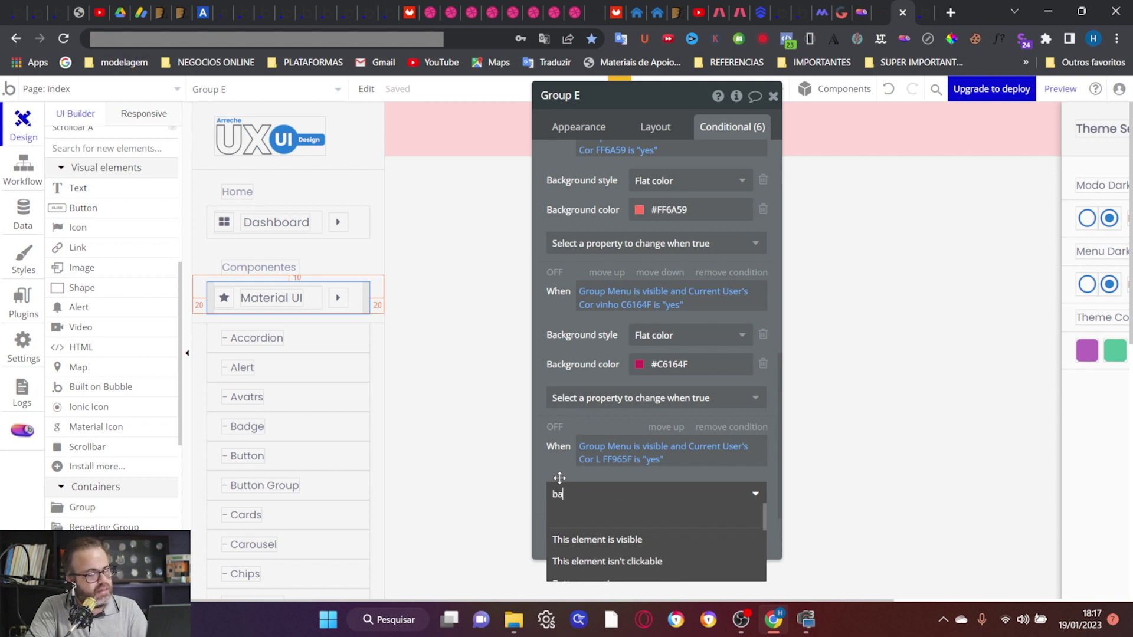
pyautogui.click(627, 539)
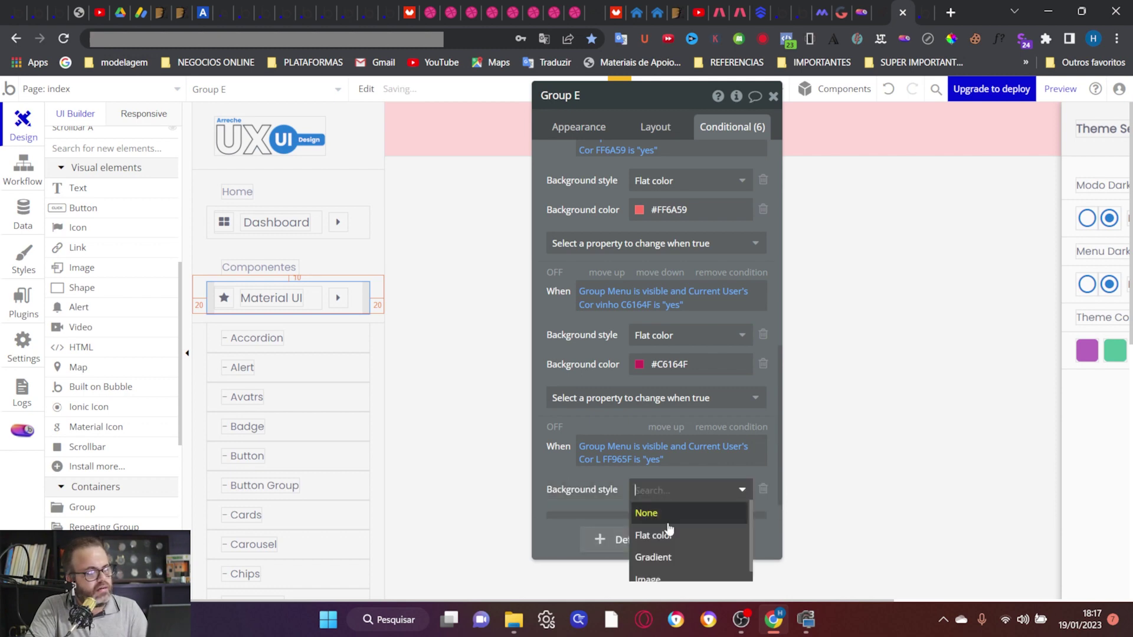
pyautogui.click(654, 535)
# Step: Add a background color of #FF965F to the Cor L FF965F condition of the Material UI group
pyautogui.scroll(-3, 551, 412)
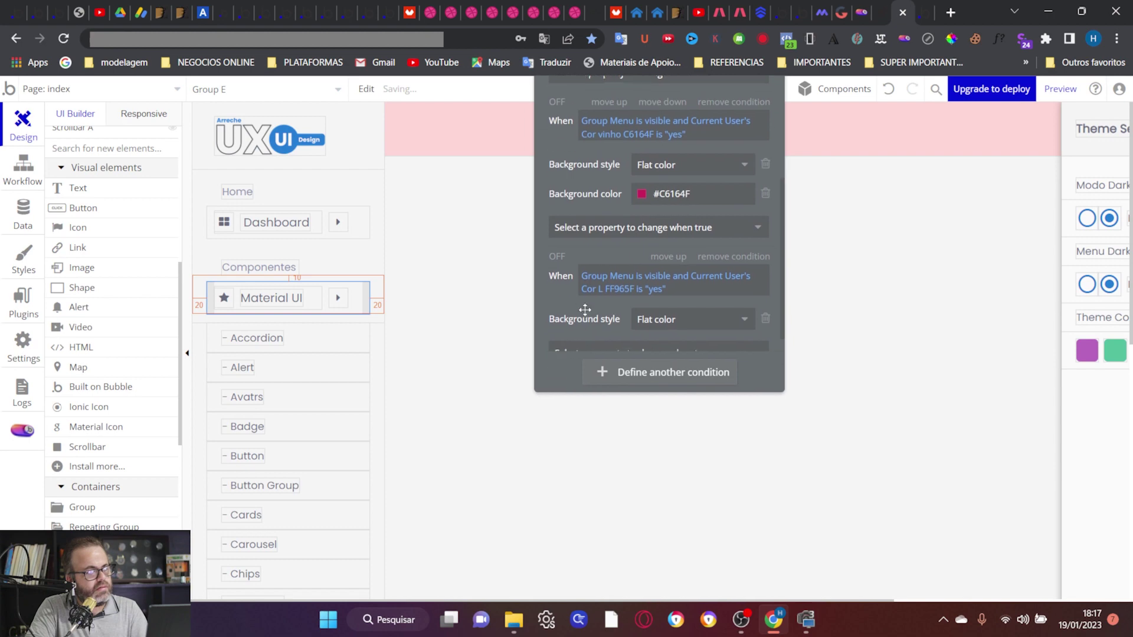
pyautogui.click(607, 328)
pyautogui.write('co')
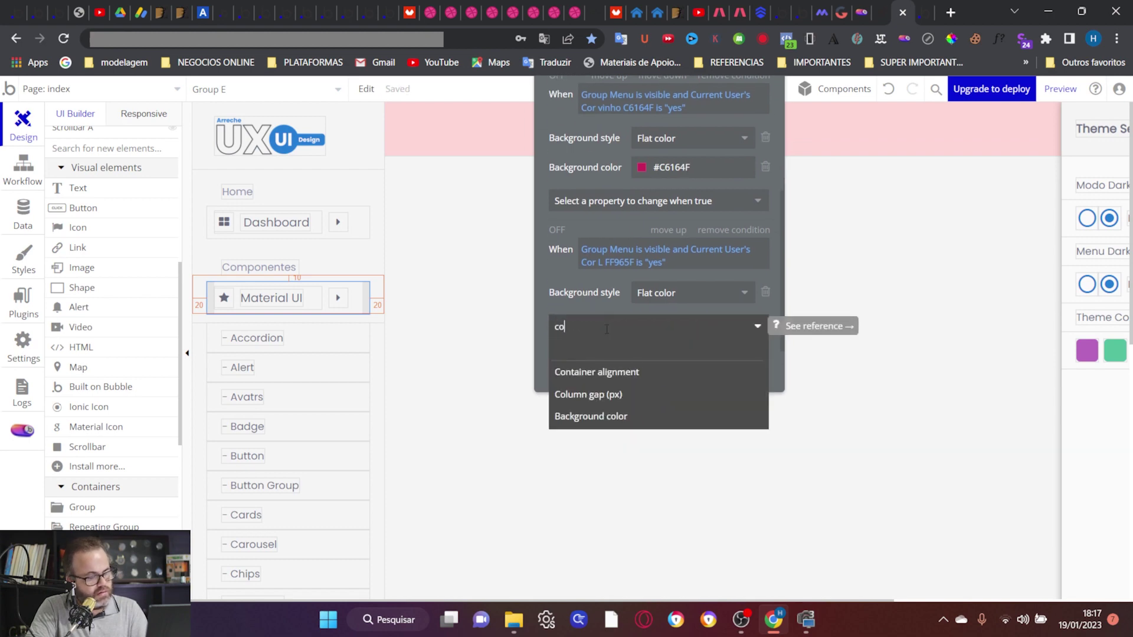
pyautogui.click(629, 416)
pyautogui.doubleClick(670, 323)
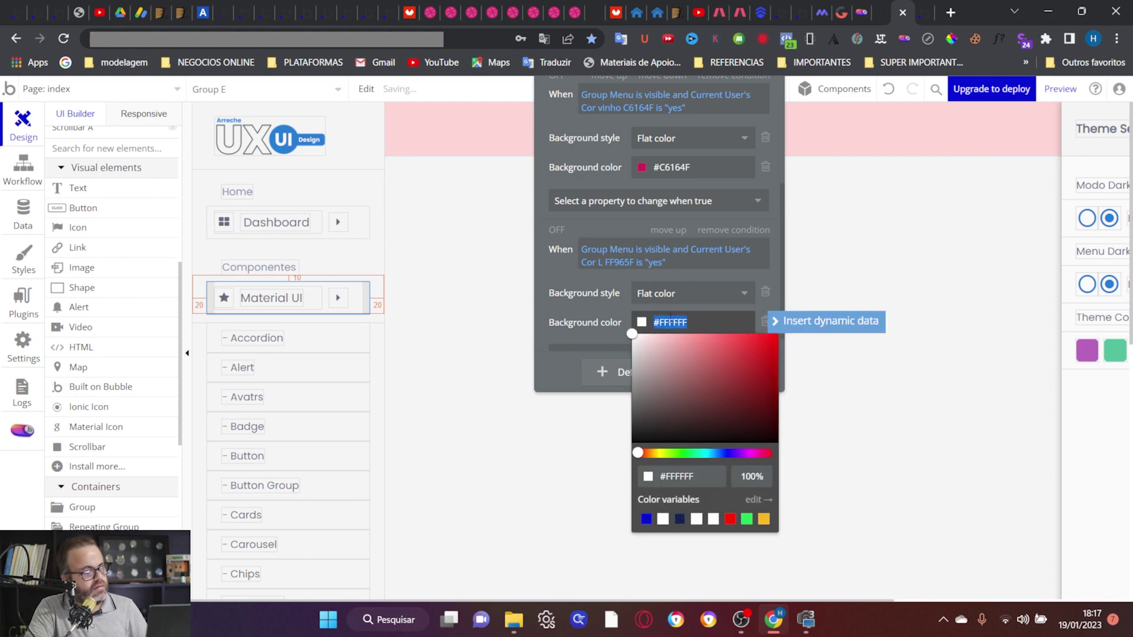
pyautogui.write('#FF965F')
pyautogui.click(596, 315)
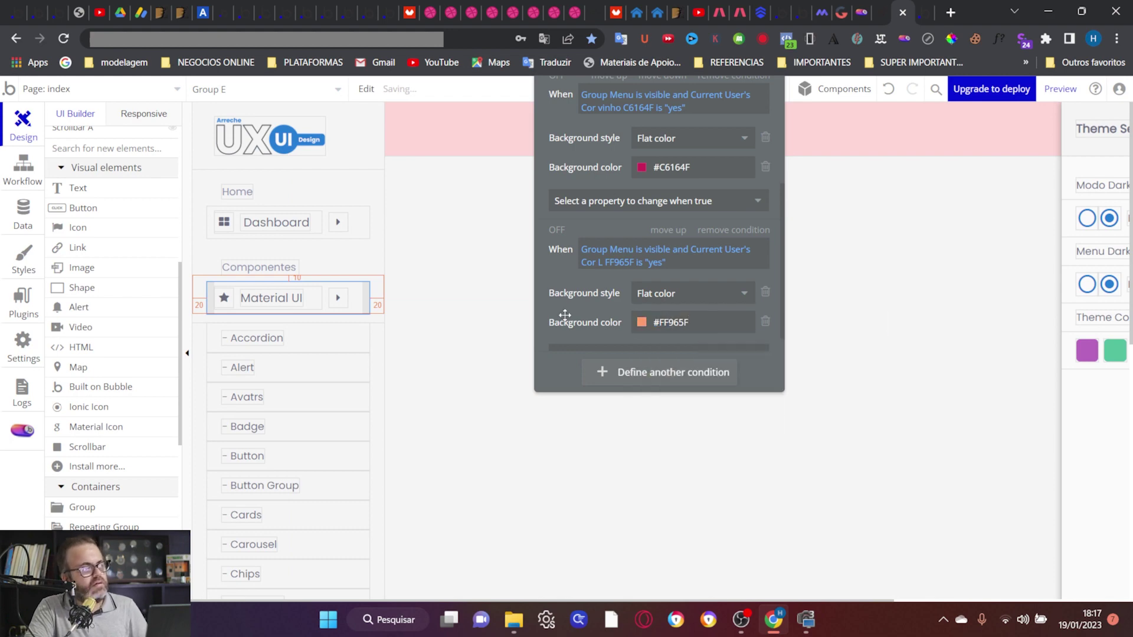
# Step: Preview the page again, expand Material UI and test all six theme swatches from purple through to blue
pyautogui.click(1060, 89)
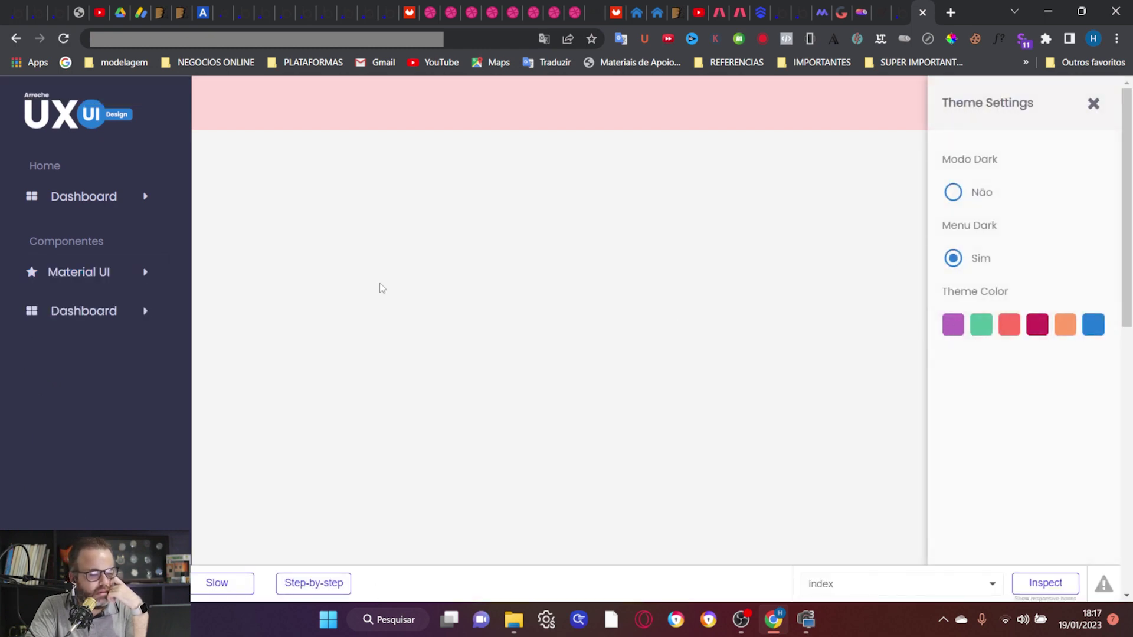
pyautogui.click(134, 270)
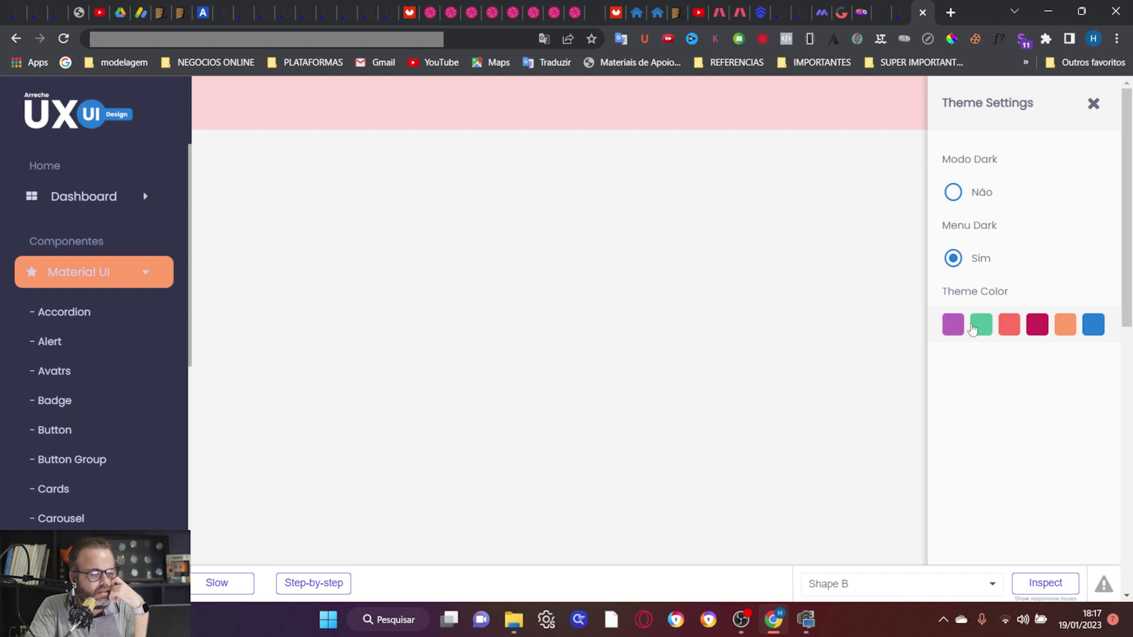
pyautogui.click(953, 327)
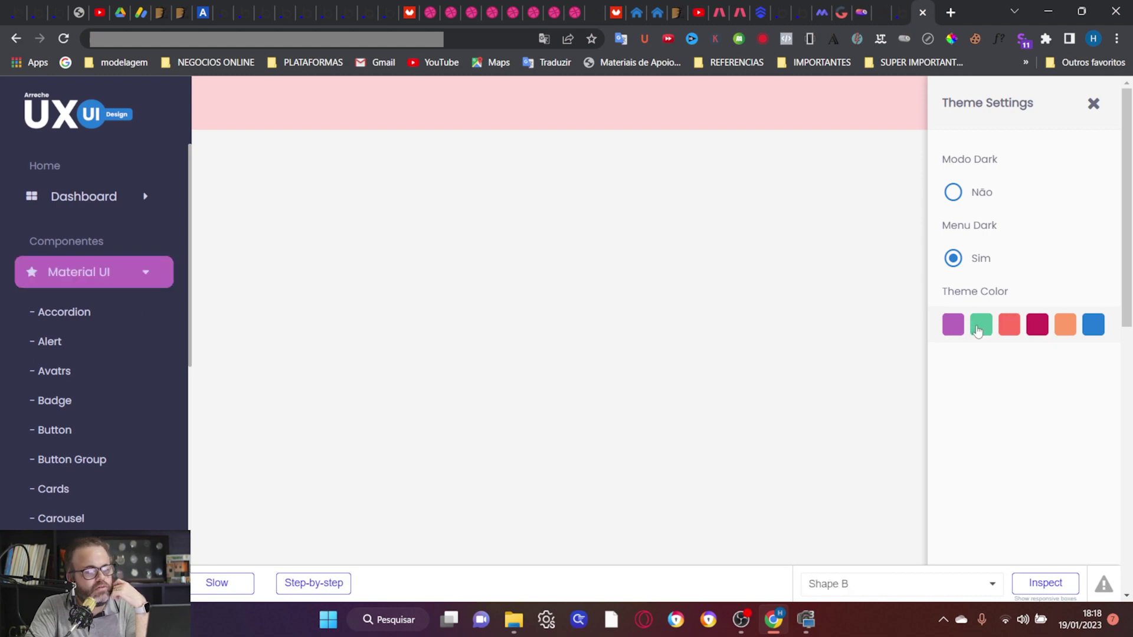
pyautogui.click(981, 327)
pyautogui.click(1011, 327)
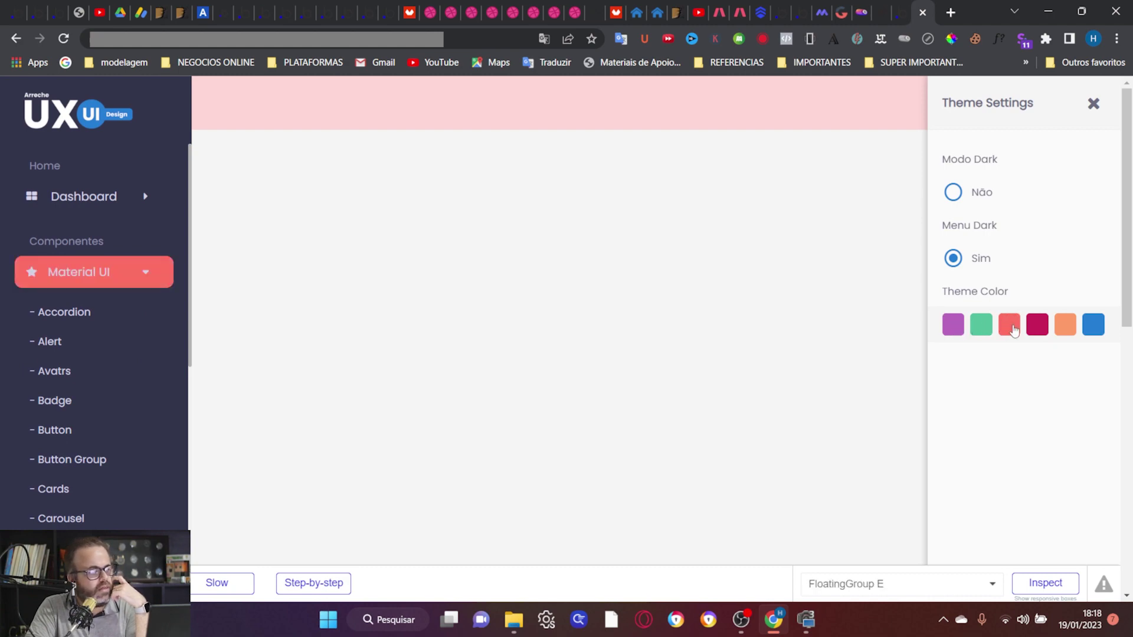
pyautogui.click(1038, 331)
pyautogui.click(1067, 332)
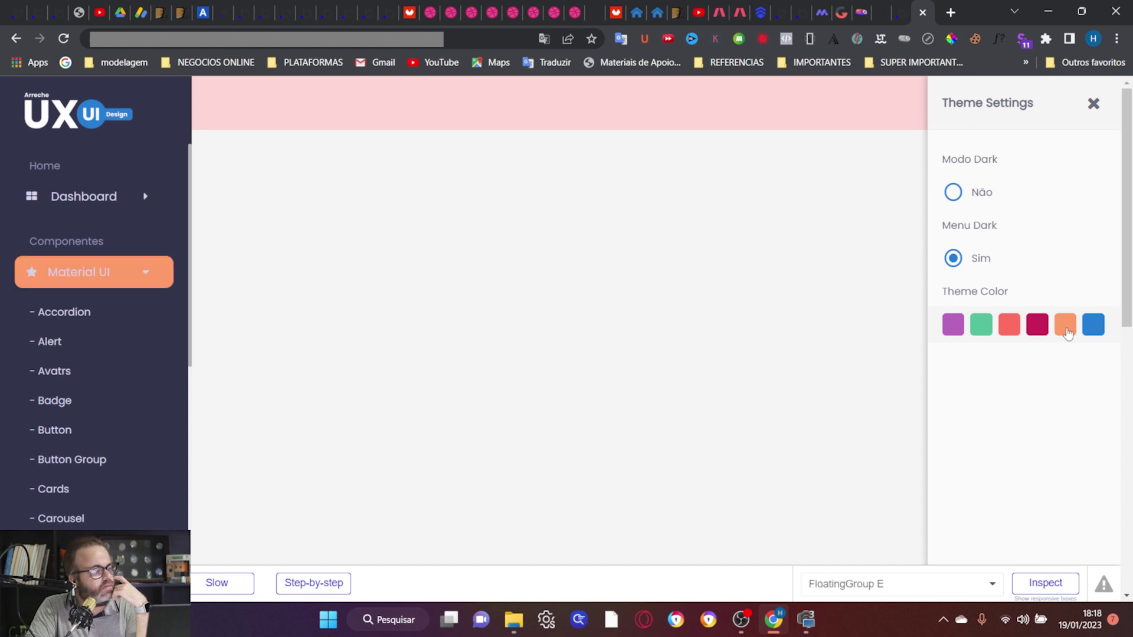
pyautogui.click(1095, 326)
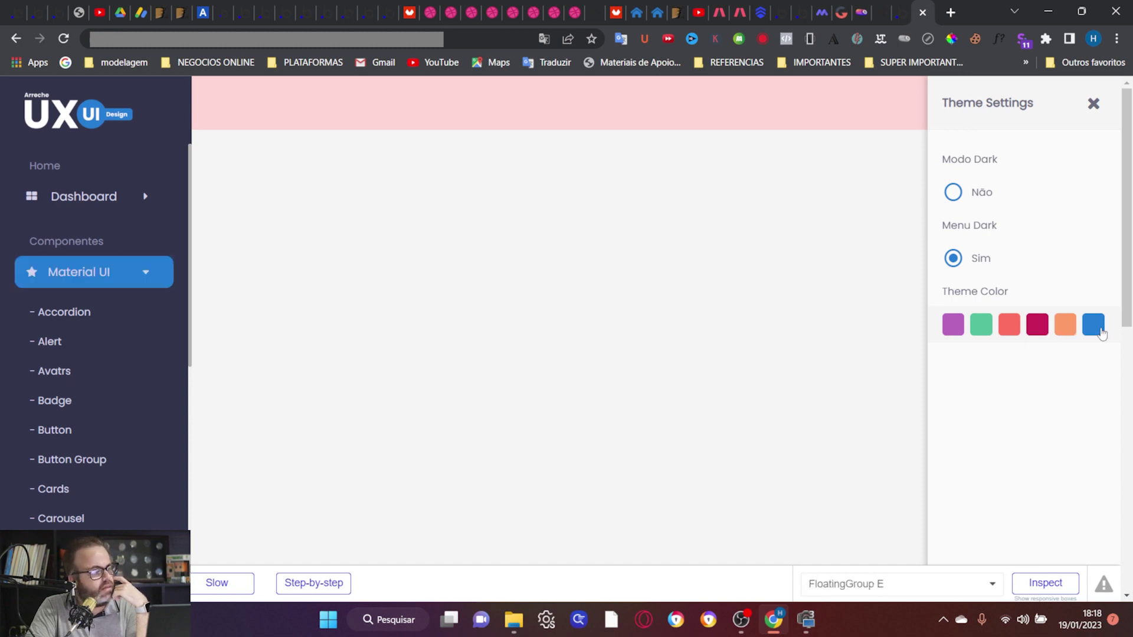
# Step: Test the swatches in reverse order from orange to purple, followed by green and coral, with the dark menu on
pyautogui.click(1065, 328)
pyautogui.click(1037, 328)
pyautogui.click(1009, 328)
pyautogui.click(974, 331)
pyautogui.click(953, 330)
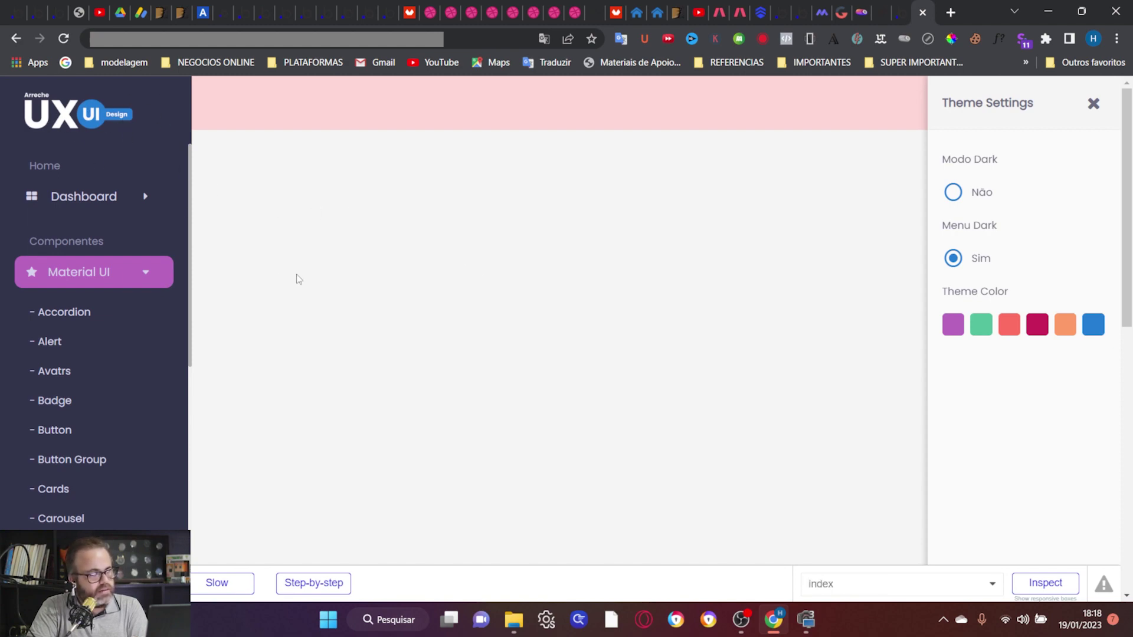
pyautogui.click(983, 328)
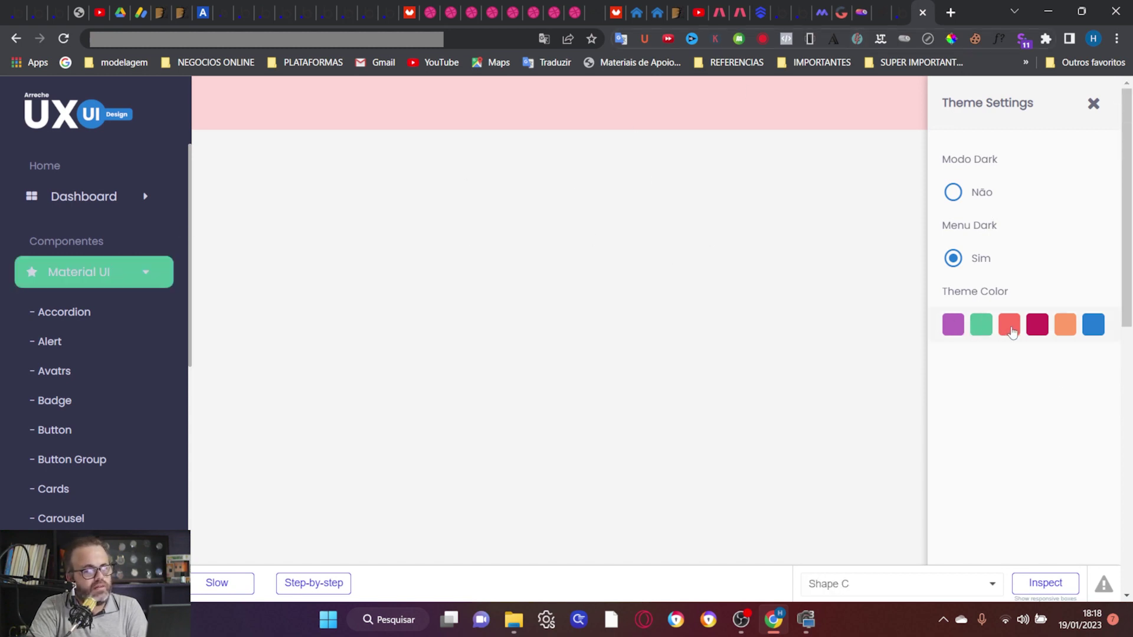
pyautogui.click(1010, 330)
# Step: Switch Menu Dark to Não and test all six theme swatches on the Material UI item in the light menu
pyautogui.click(954, 259)
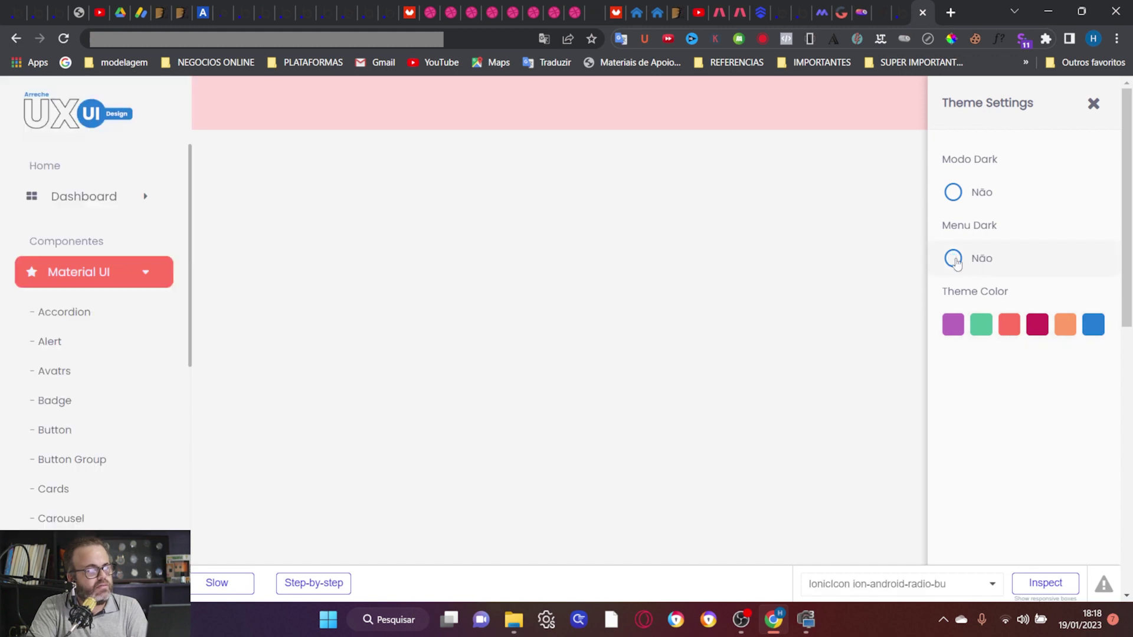
pyautogui.click(952, 330)
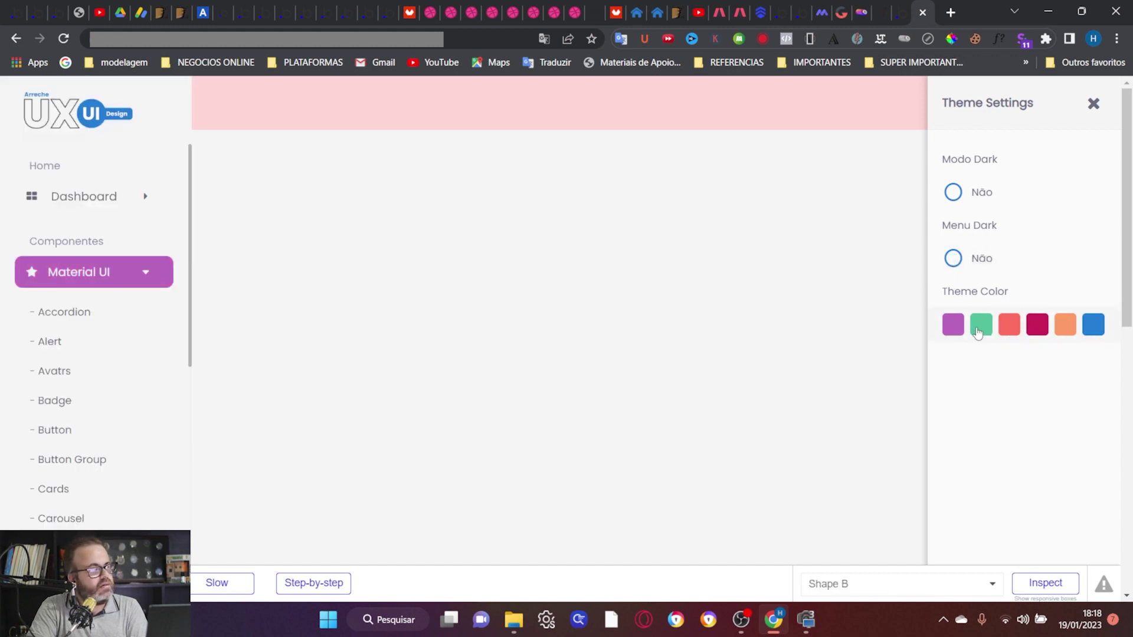
pyautogui.click(978, 333)
pyautogui.click(1011, 331)
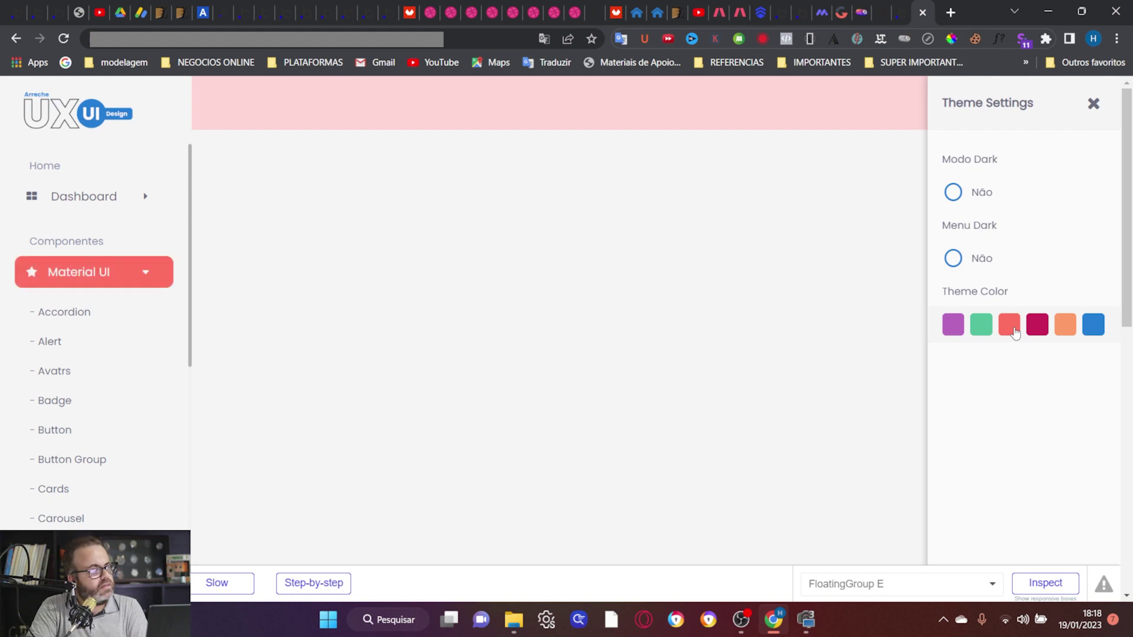
pyautogui.click(1040, 332)
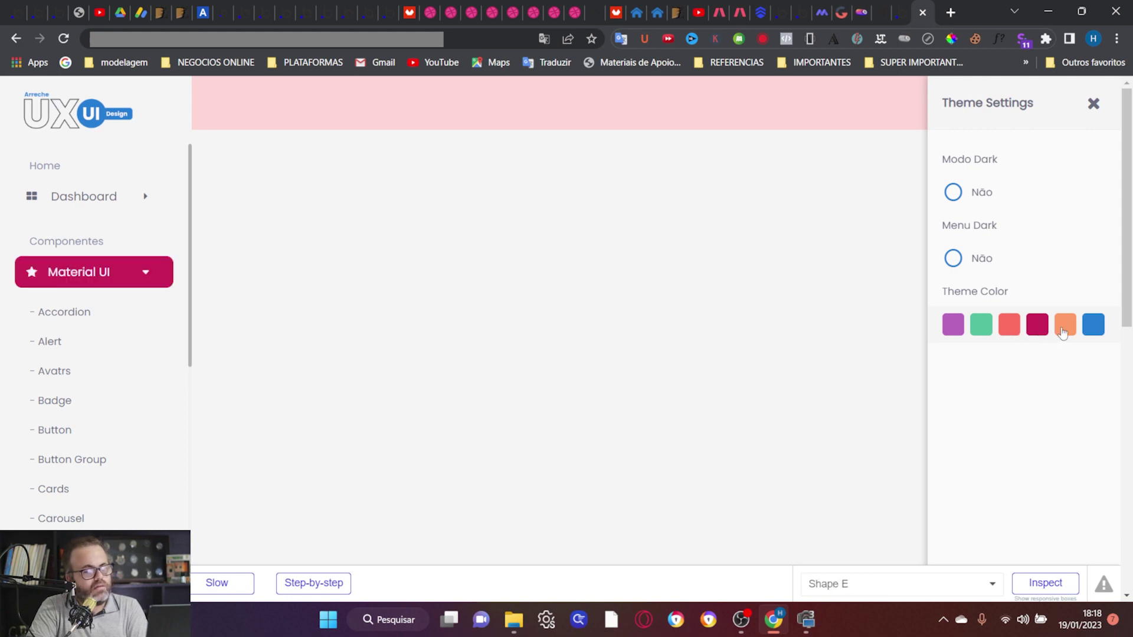
pyautogui.click(1068, 329)
pyautogui.click(1098, 329)
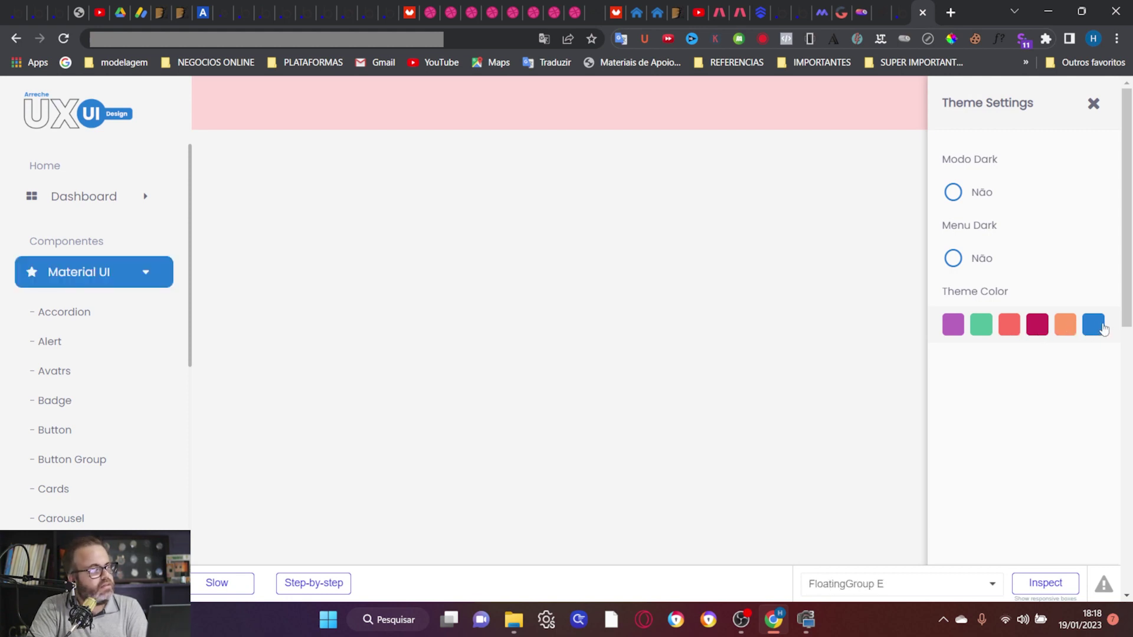
pyautogui.click(154, 273)
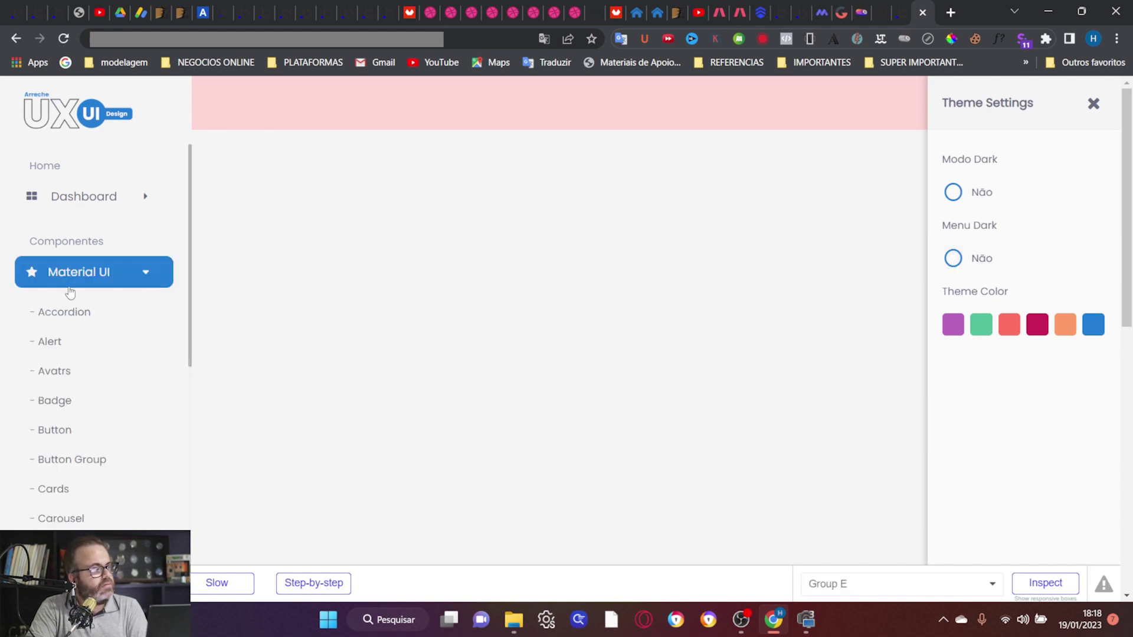